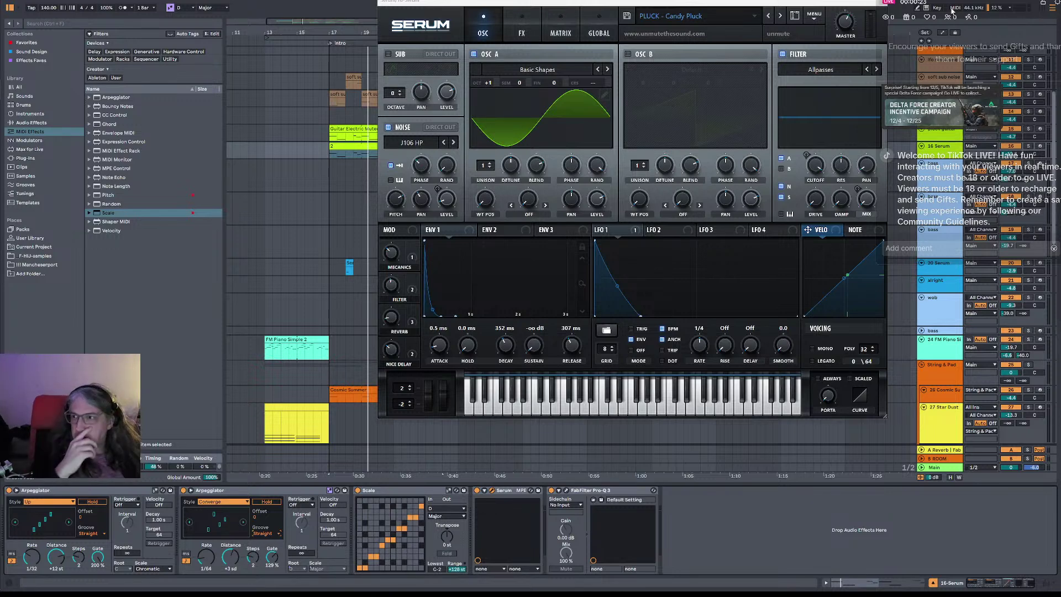
# - Arrange the Serum plugin window and the live chat window side by side, and narrow the chat window
pyautogui.moveTo(706, 6); pyautogui.dragTo(592, 21)
pyautogui.moveTo(771, 5); pyautogui.dragTo(782, 2)
pyautogui.moveTo(696, 19); pyautogui.dragTo(644, 11)
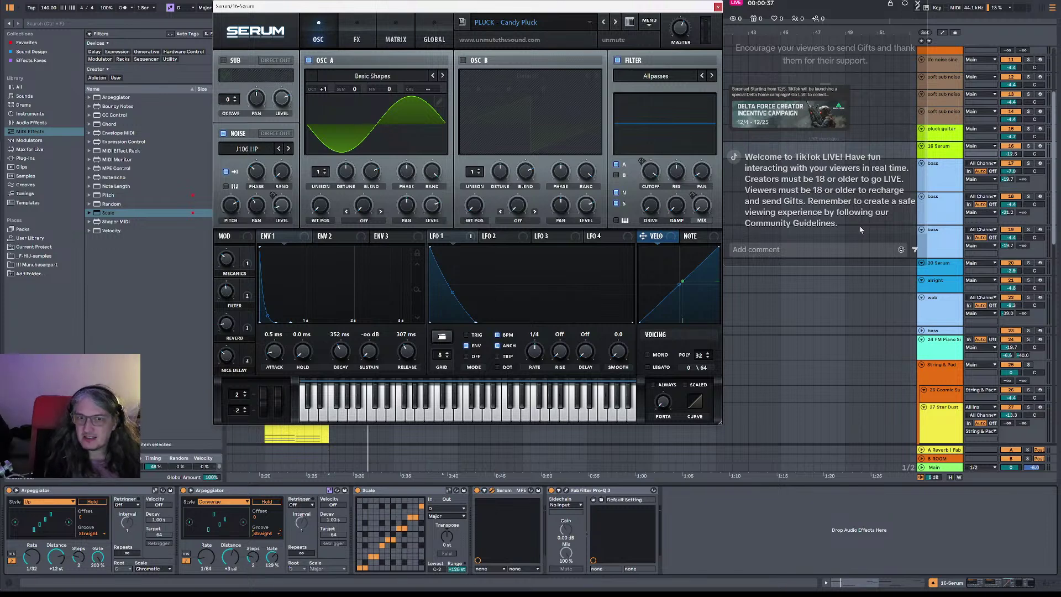
pyautogui.moveTo(927, 257)
pyautogui.mouseDown()
pyautogui.moveTo(898, 259)
pyautogui.moveTo(910, 259)
pyautogui.mouseUp()
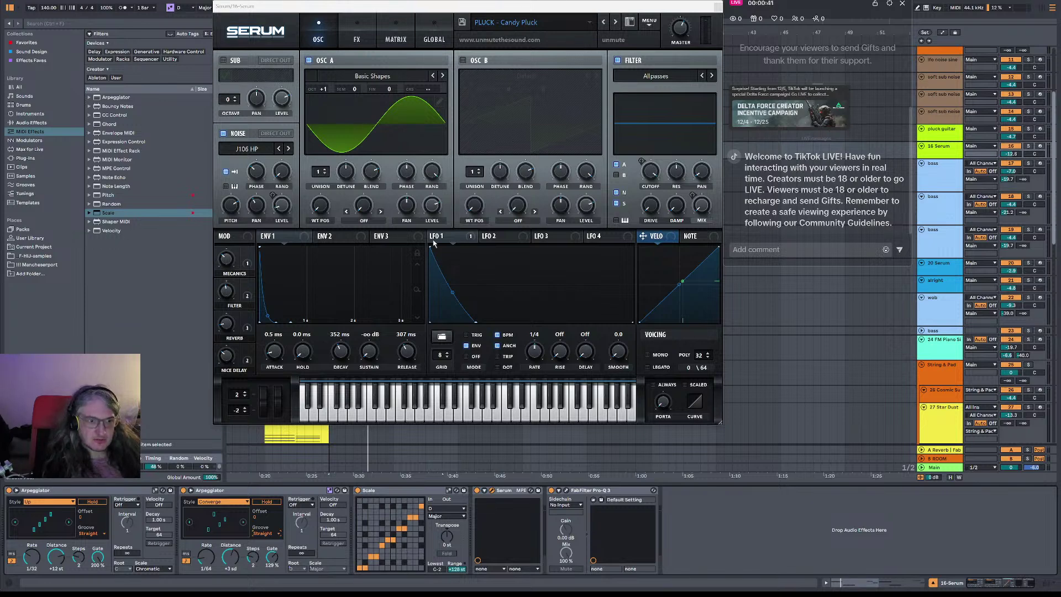
# - Play the arrangement from bar 17 and show the devices of the 16 Serum track while keeping the Serum window clear of its clips
pyautogui.click(330, 429)
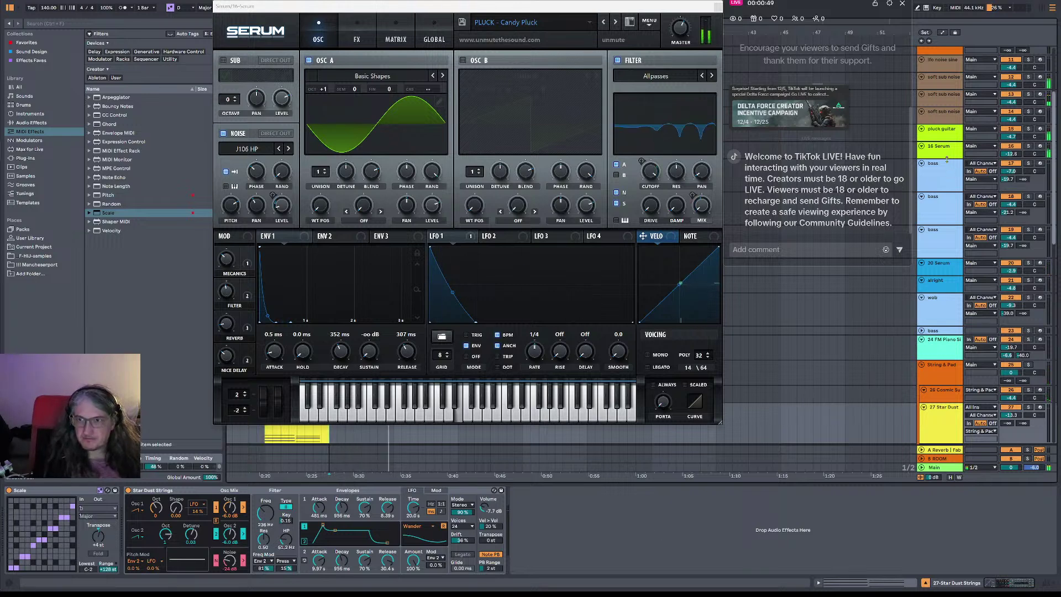
pyautogui.moveTo(698, 6); pyautogui.dragTo(735, 264)
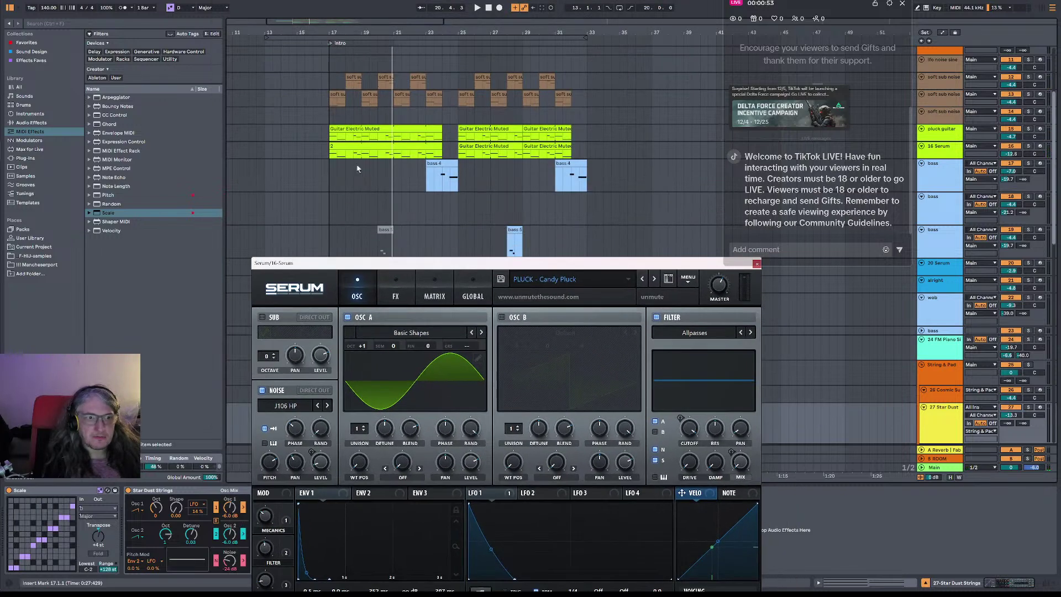
pyautogui.click(328, 156)
pyautogui.moveTo(419, 264); pyautogui.dragTo(357, 1)
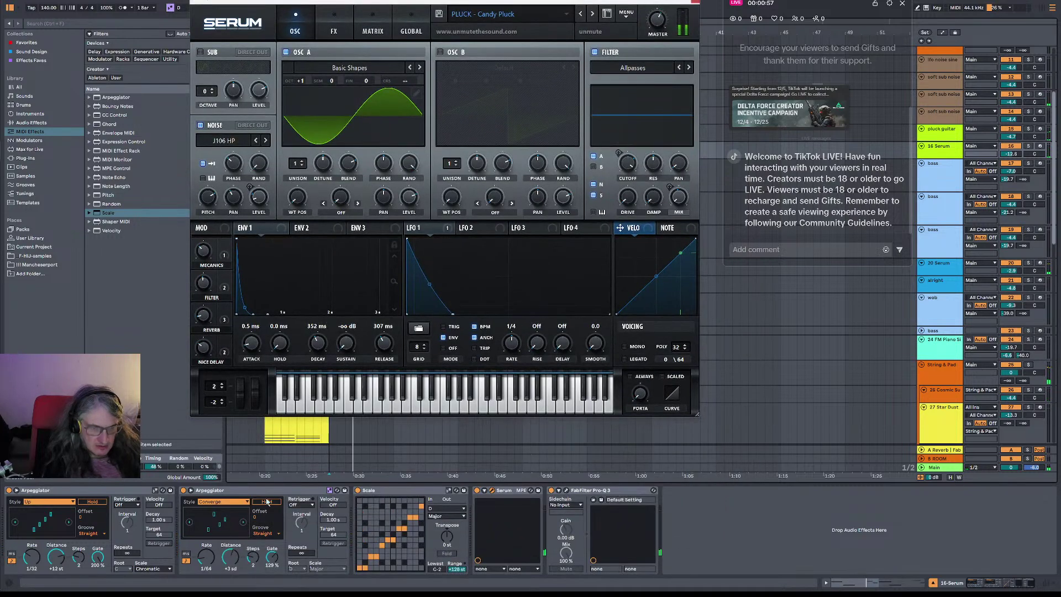
# - Try the DownUp and Down & Up styles on the second Arpeggiator
pyautogui.click(234, 506)
pyautogui.click(221, 393)
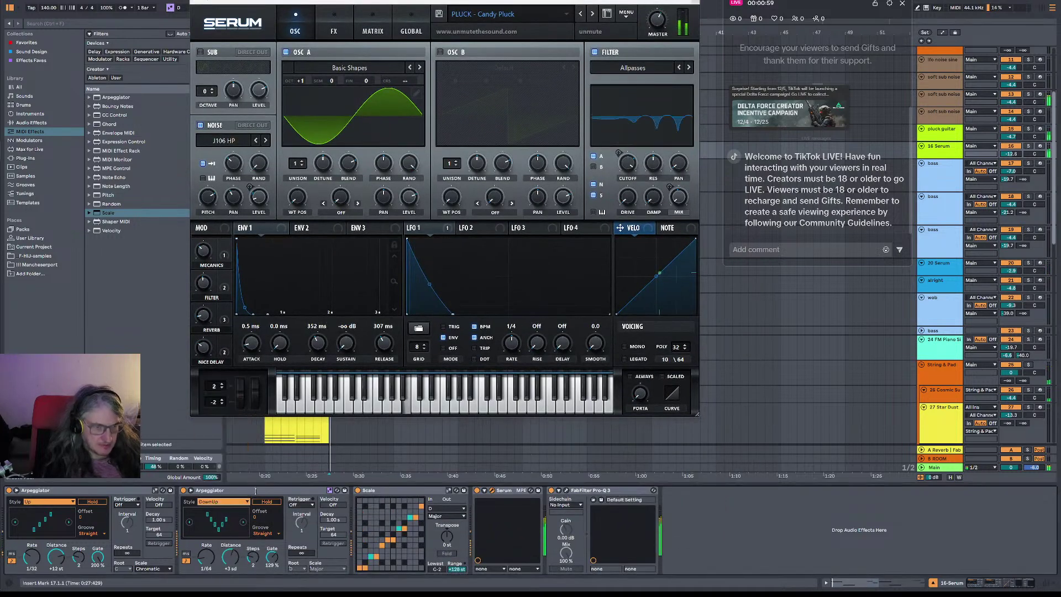
pyautogui.click(238, 502)
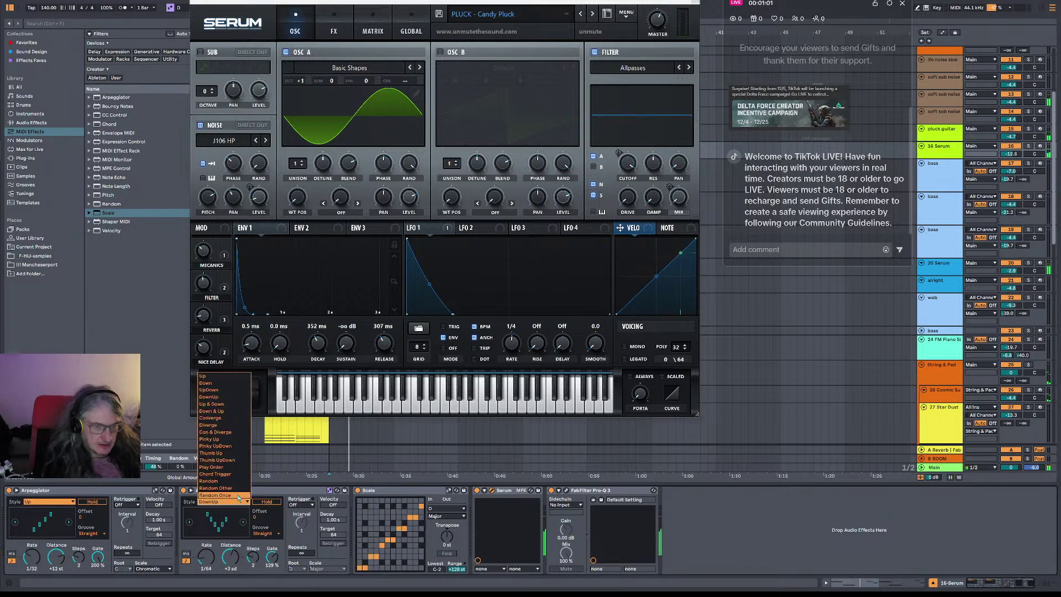
pyautogui.click(233, 411)
pyautogui.click(229, 502)
pyautogui.click(229, 502)
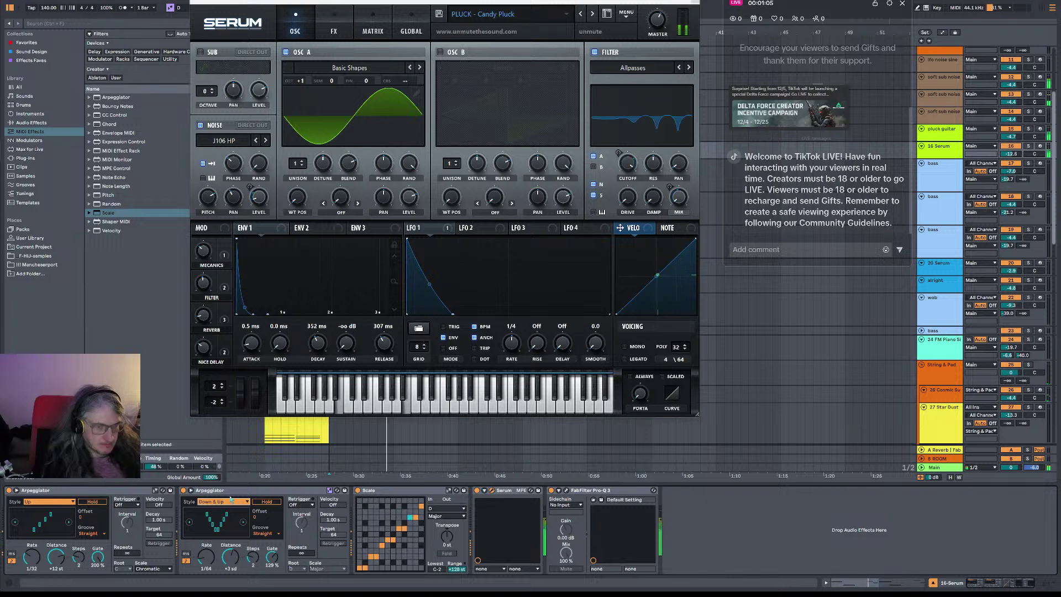
# - Set the second Arpeggiator's style to Con & Diverge and adjust its step count during playback
pyautogui.click(229, 503)
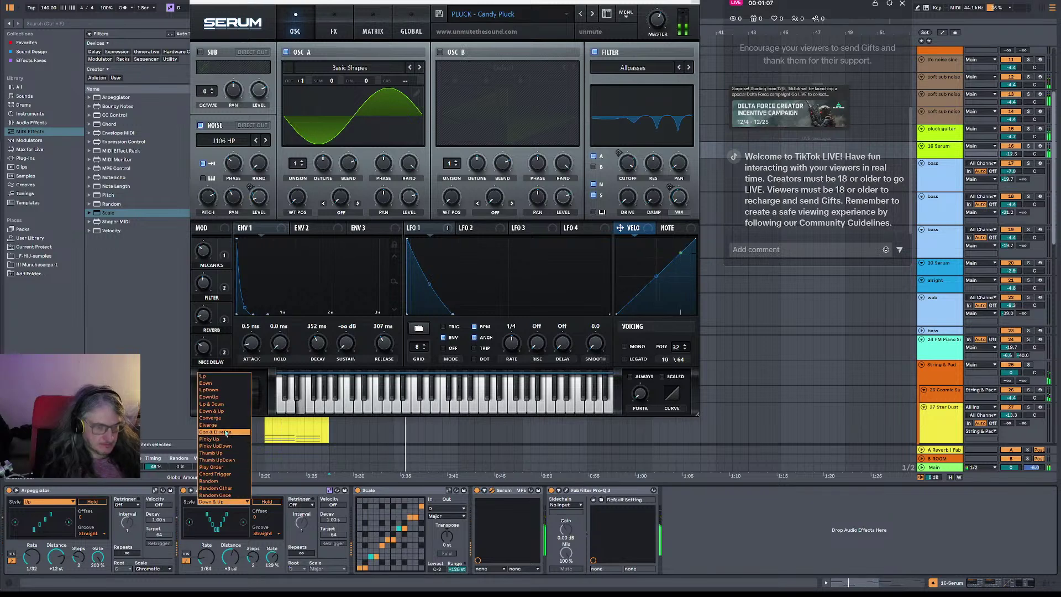
pyautogui.click(226, 432)
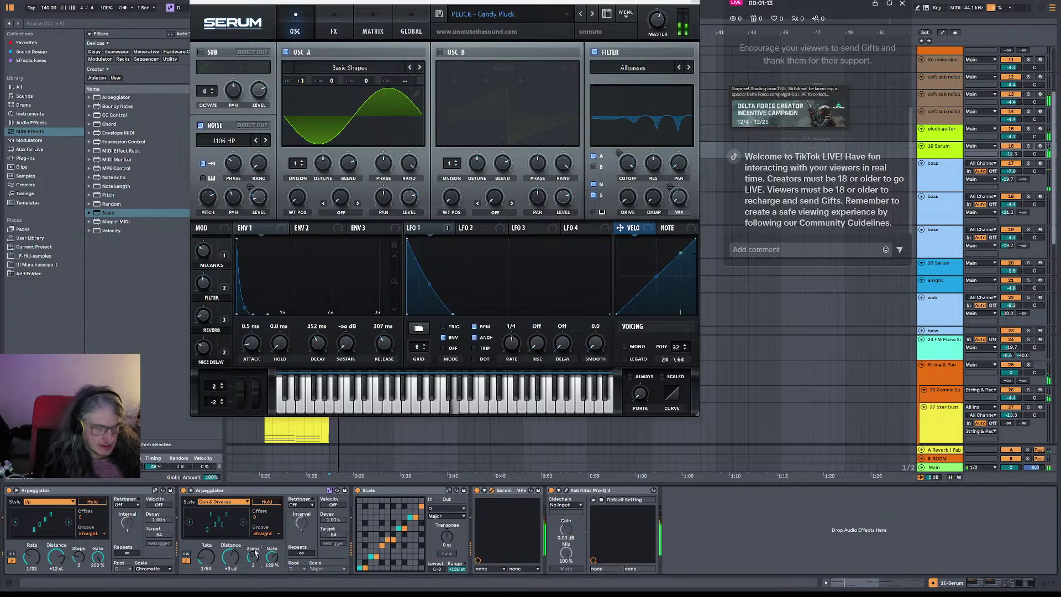
pyautogui.click(247, 502)
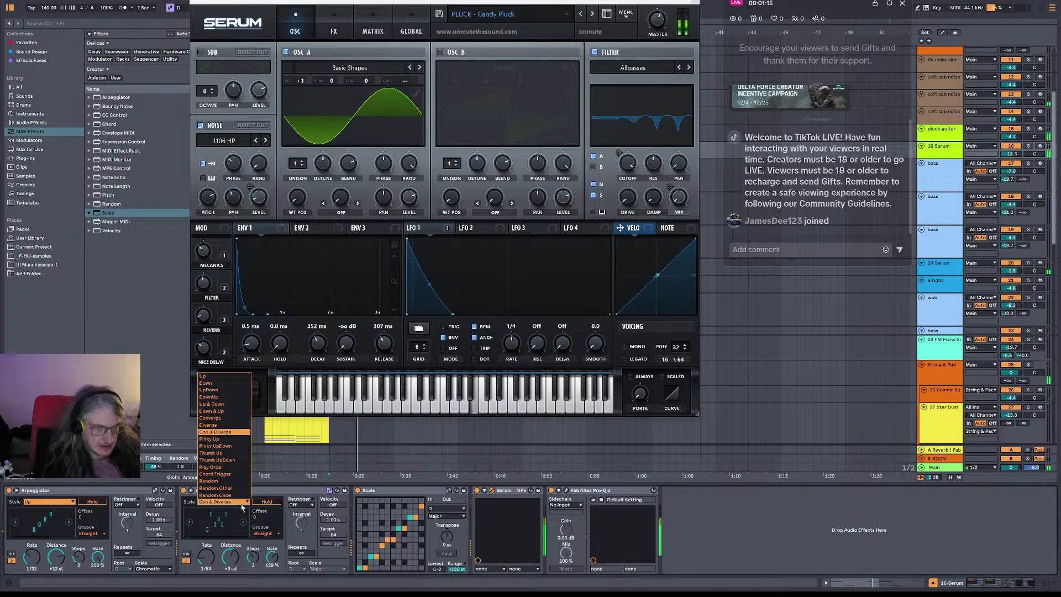
pyautogui.click(260, 576)
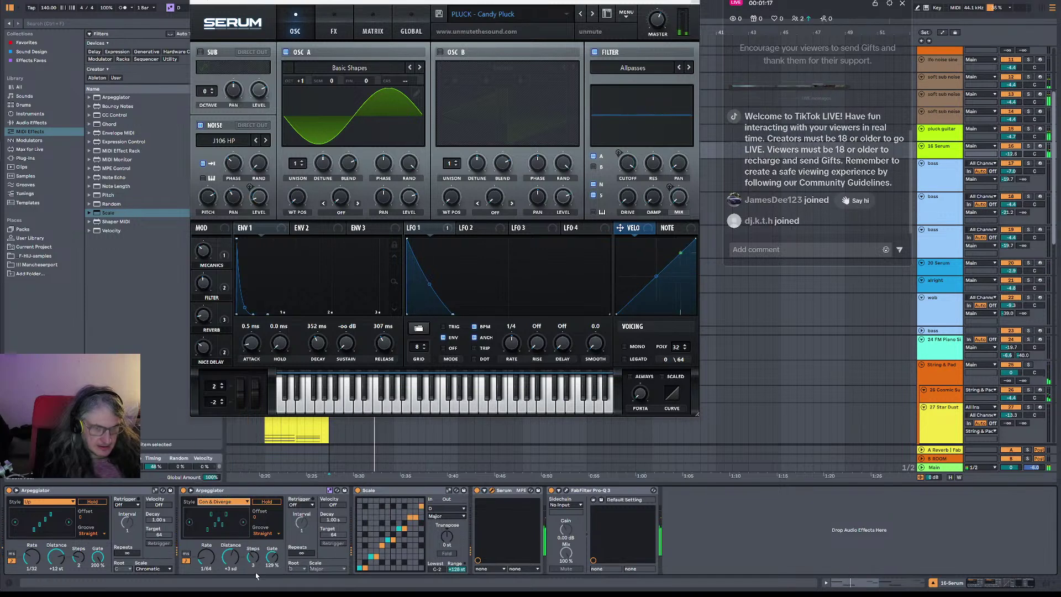
pyautogui.press('space')
pyautogui.moveTo(253, 558); pyautogui.dragTo(255, 567)
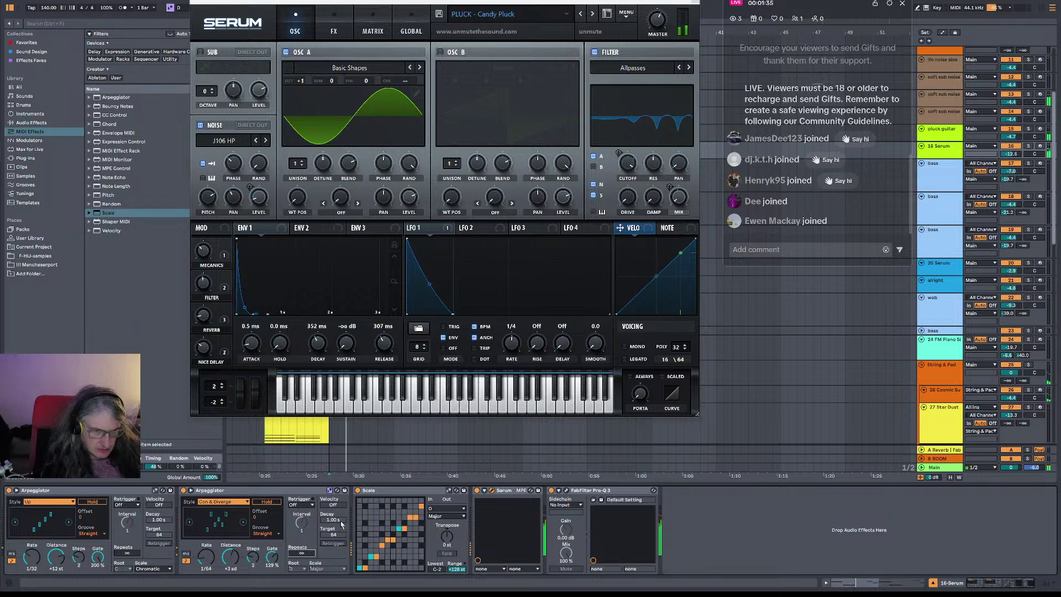
# - Try the Beat retrigger mode on the second Arpeggiator
pyautogui.click(311, 506)
pyautogui.click(309, 520)
pyautogui.click(311, 505)
pyautogui.click(308, 527)
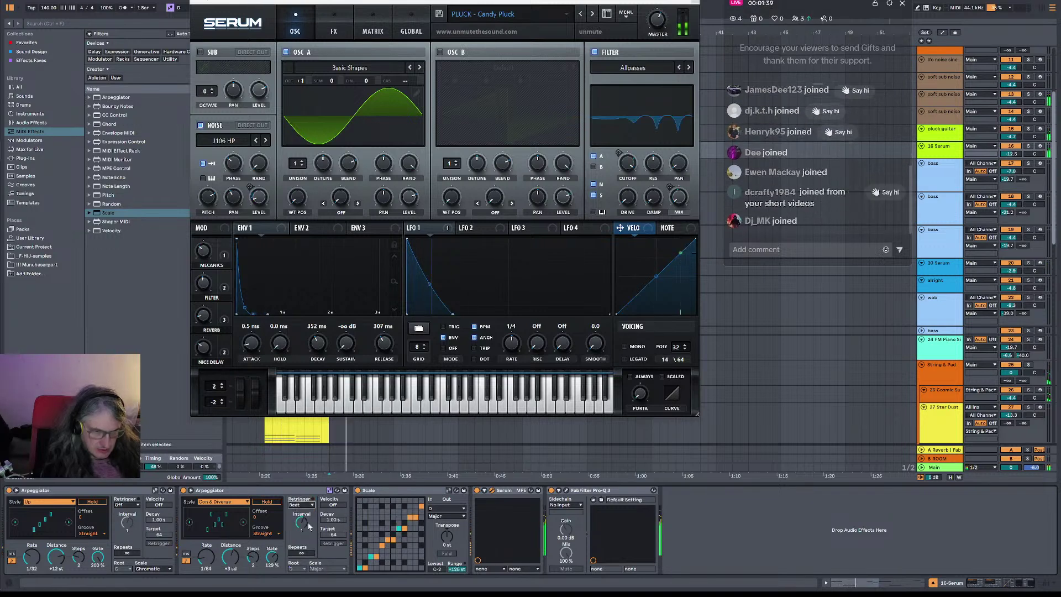
pyautogui.click(311, 505)
pyautogui.click(308, 512)
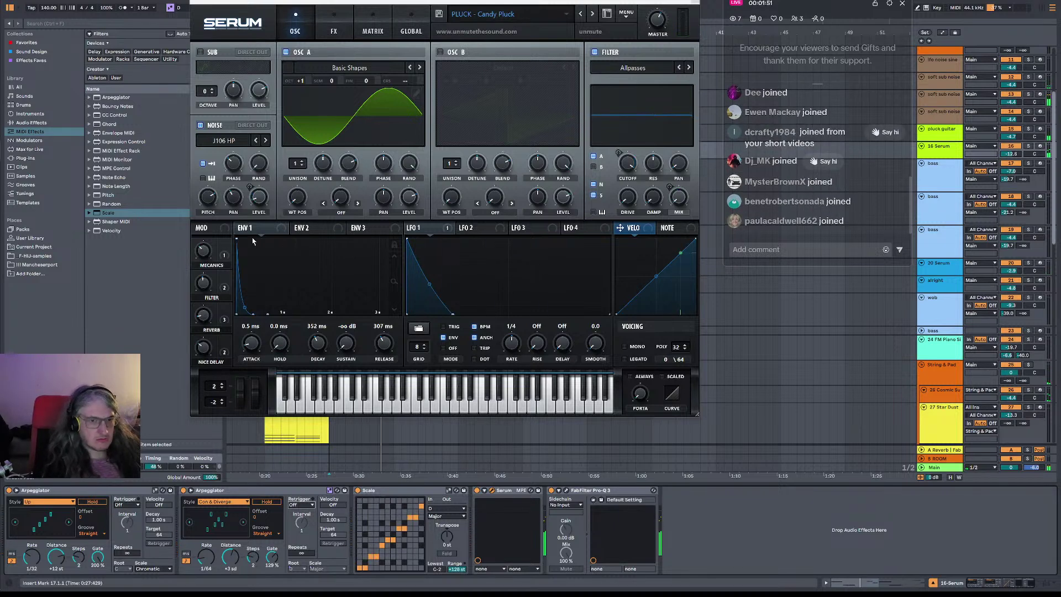
# - Audition the Serum patch by toggling its noise oscillator and its Distortion, Hyper and Compressor effects
pyautogui.click(200, 125)
pyautogui.click(200, 124)
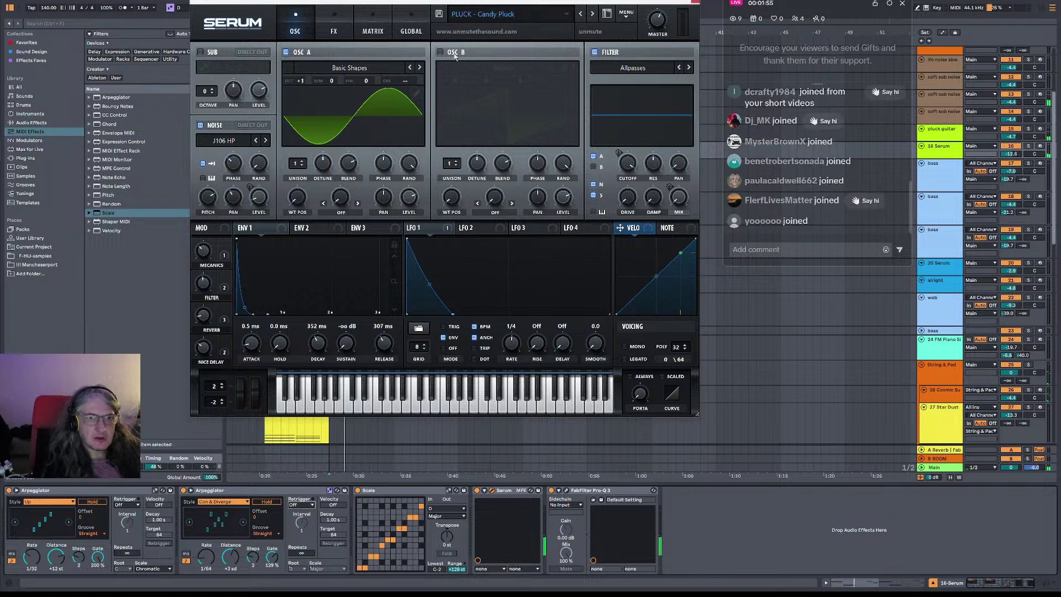
pyautogui.click(331, 22)
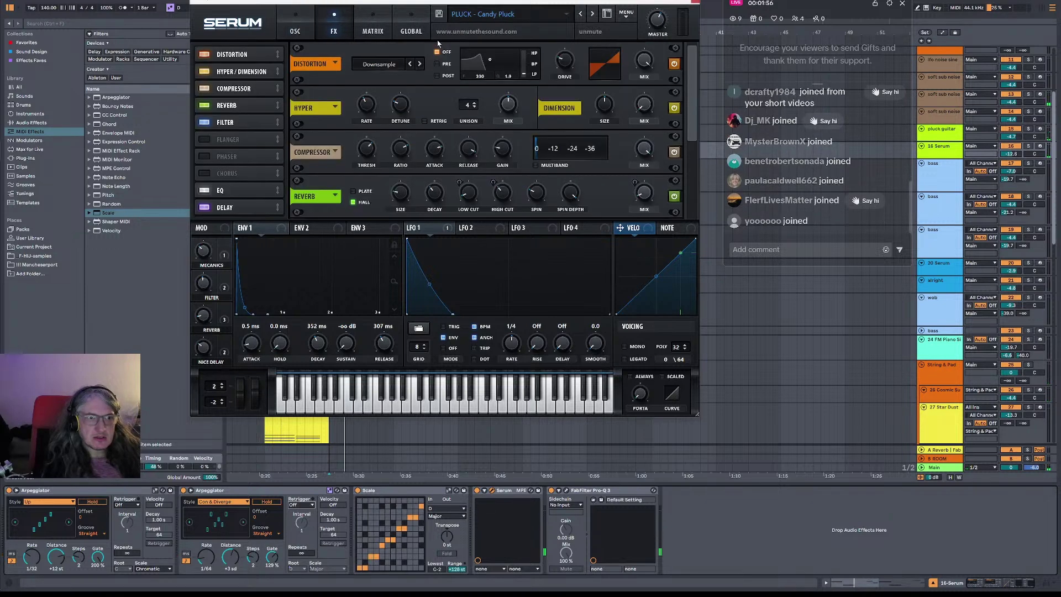
pyautogui.click(674, 64)
pyautogui.click(674, 108)
pyautogui.click(674, 108)
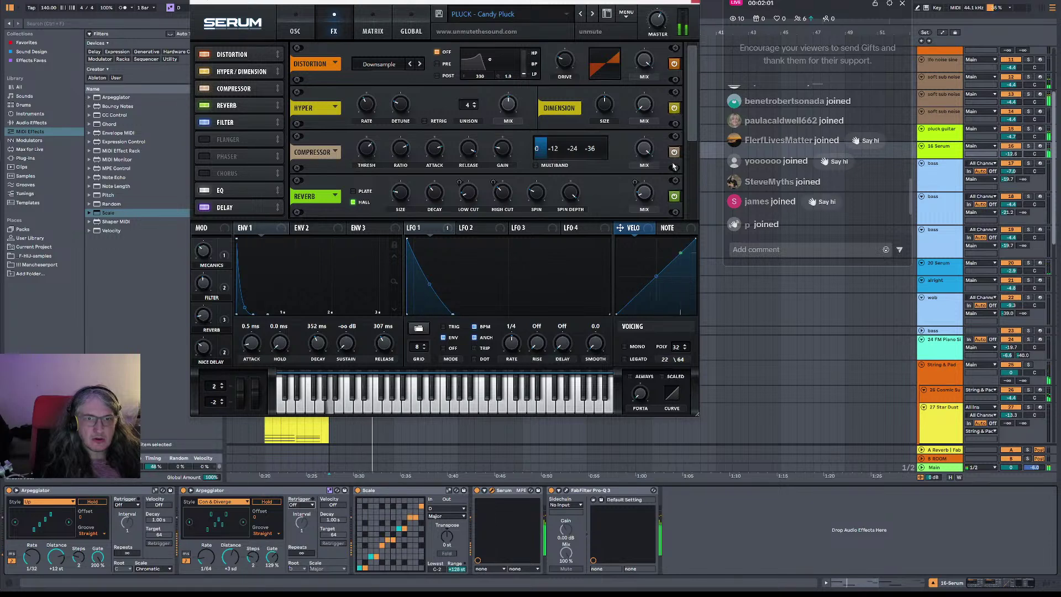
pyautogui.click(674, 152)
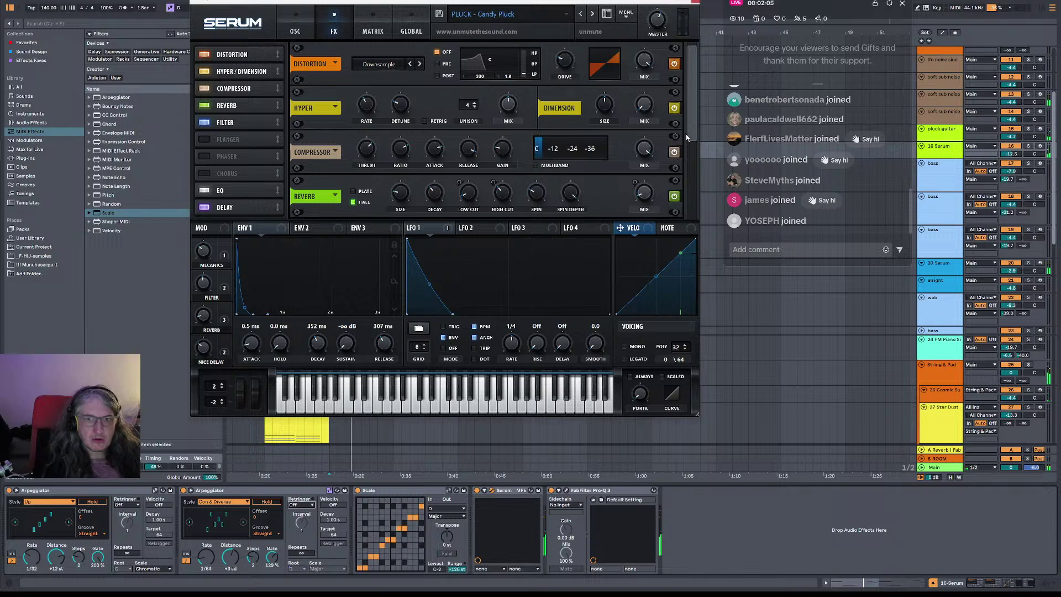
# - Turn off the Combs filter in Serum's effects rack and close the plugin window
pyautogui.scroll(-3, 688, 140)
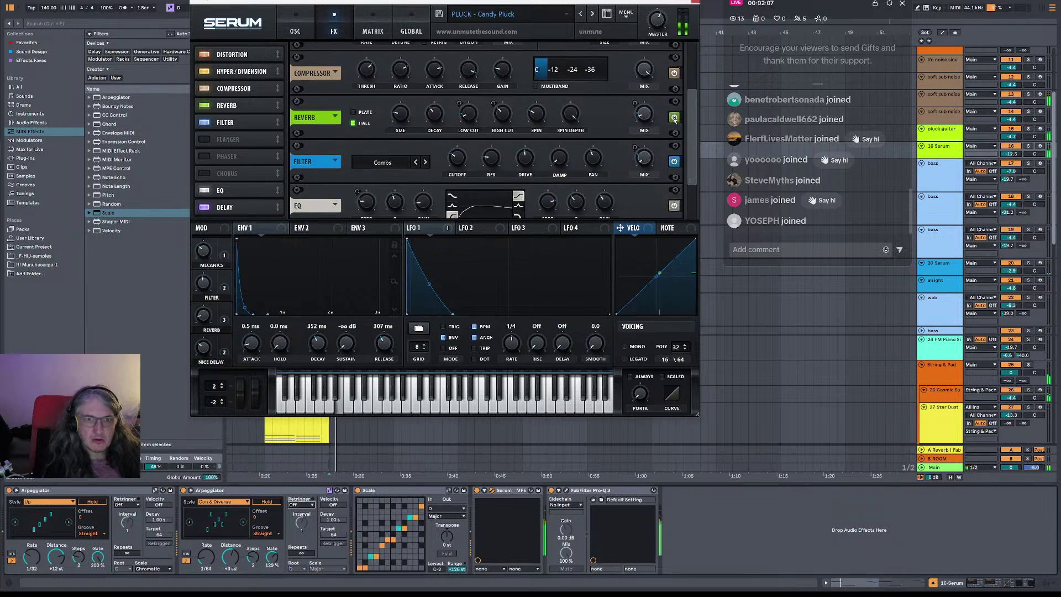
pyautogui.click(674, 161)
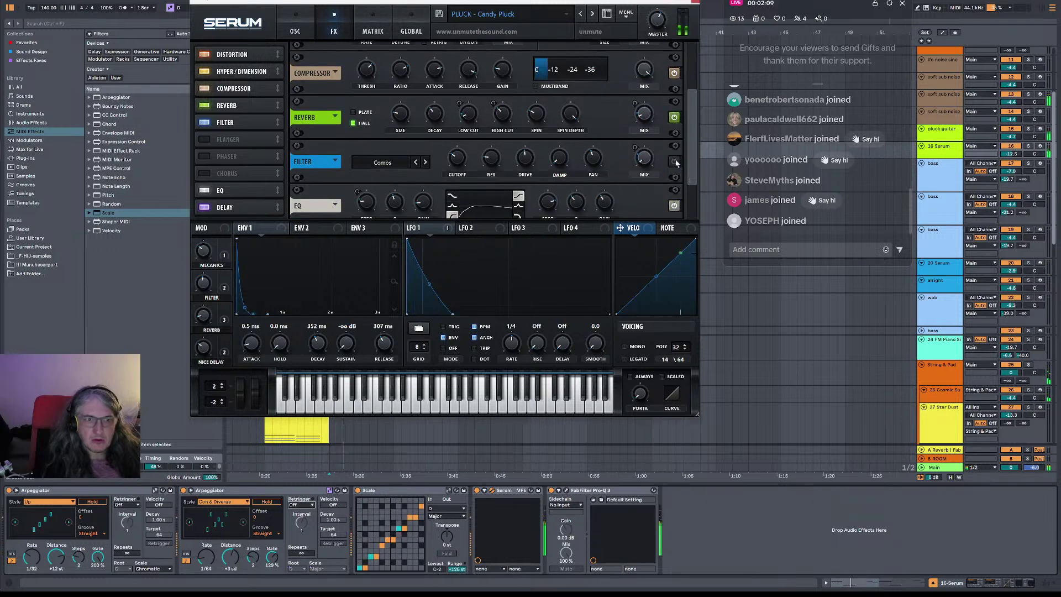
pyautogui.scroll(-2, 691, 199)
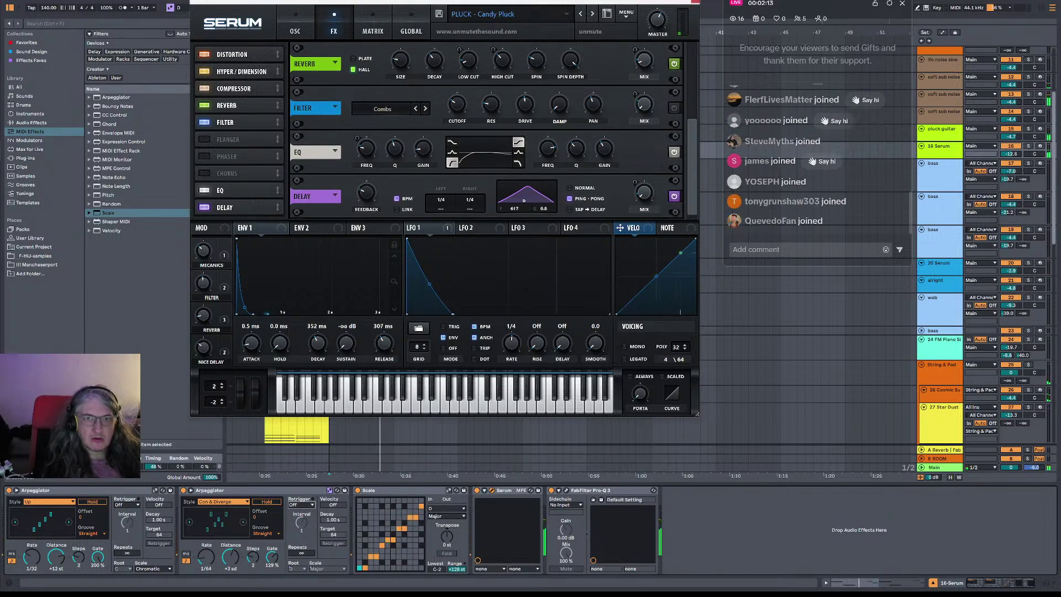
pyautogui.click(694, 3)
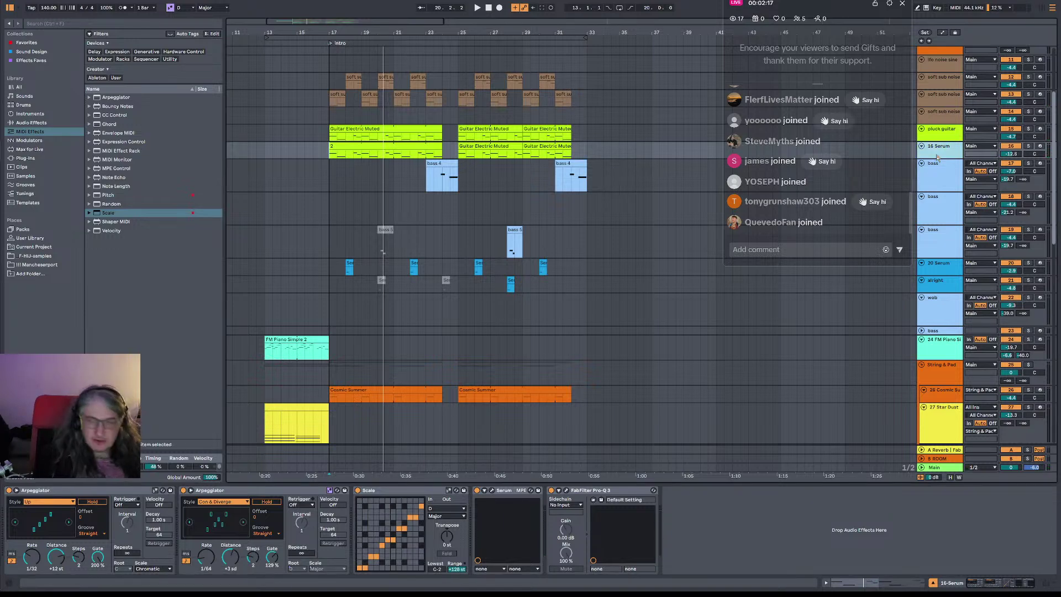
# - Insert a MIDI track below 16 Serum and take its MIDI input from 16-Serum, Post FX
pyautogui.hotkey('ctrl', 'shift', 't')
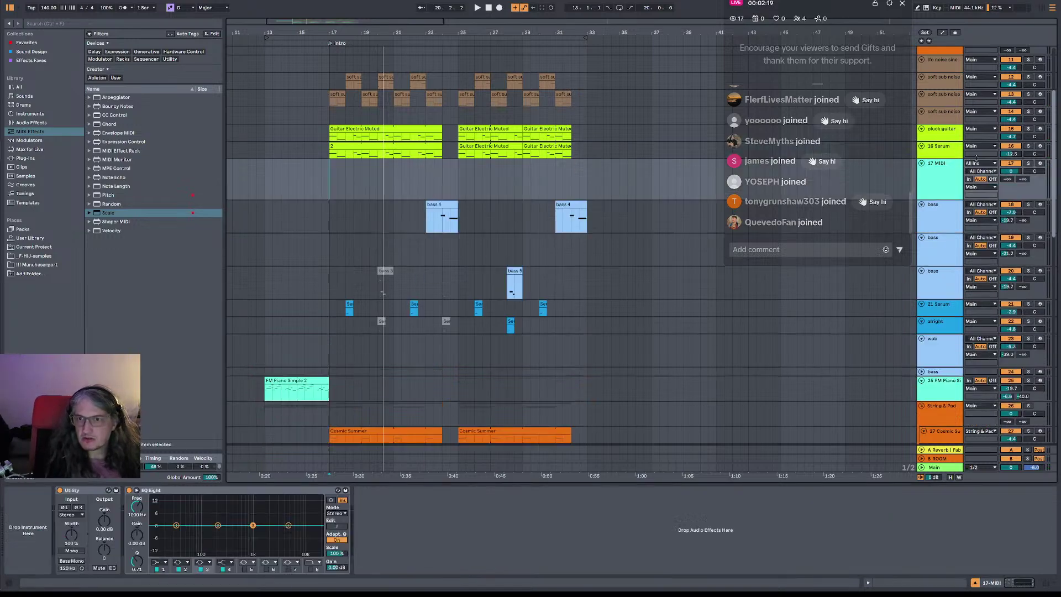
pyautogui.click(988, 164)
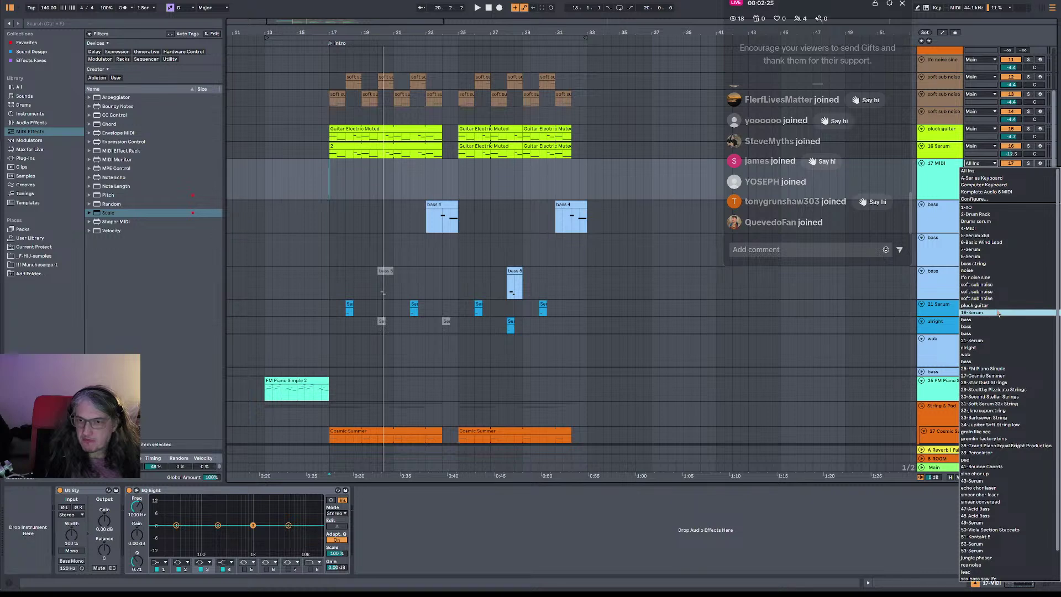
pyautogui.click(996, 170)
# - Arm the 17 MIDI track and record the arpeggiated notes from bar 17 to bar 19
pyautogui.click(1040, 164)
pyautogui.click(498, 8)
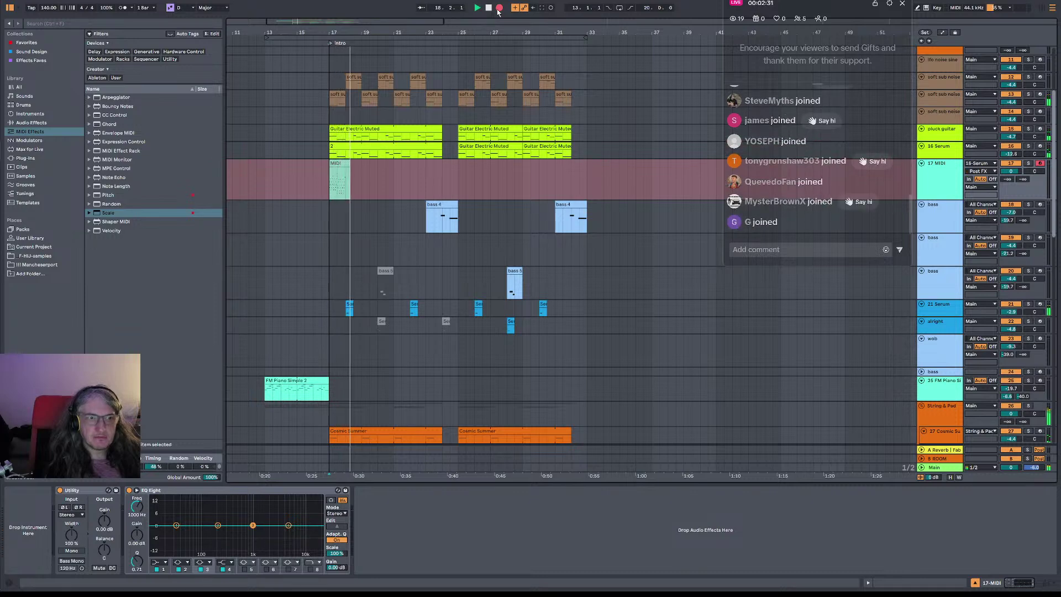
pyautogui.click(498, 9)
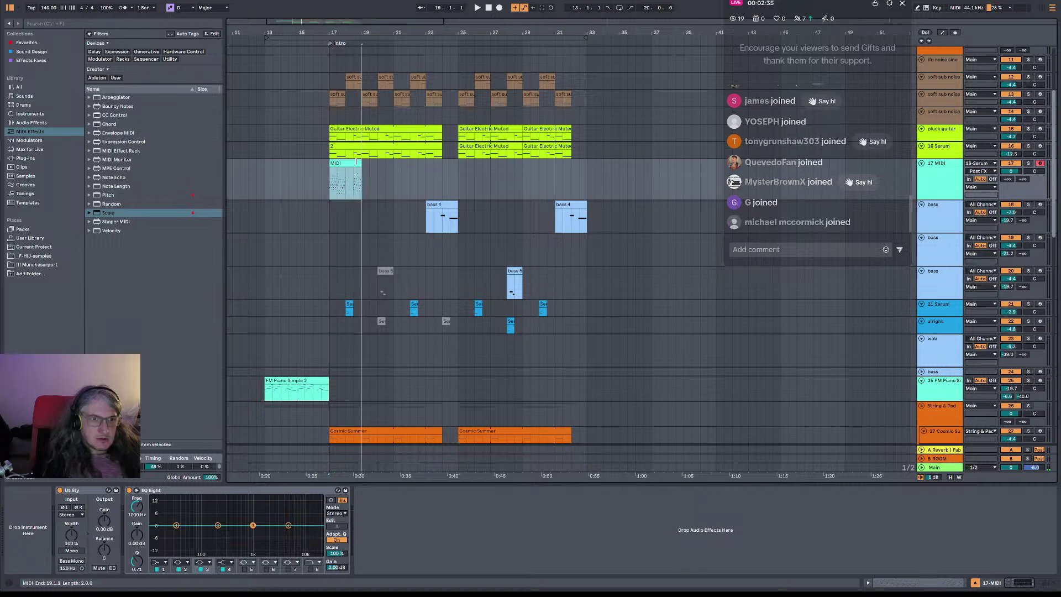
pyautogui.moveTo(360, 163); pyautogui.dragTo(358, 162)
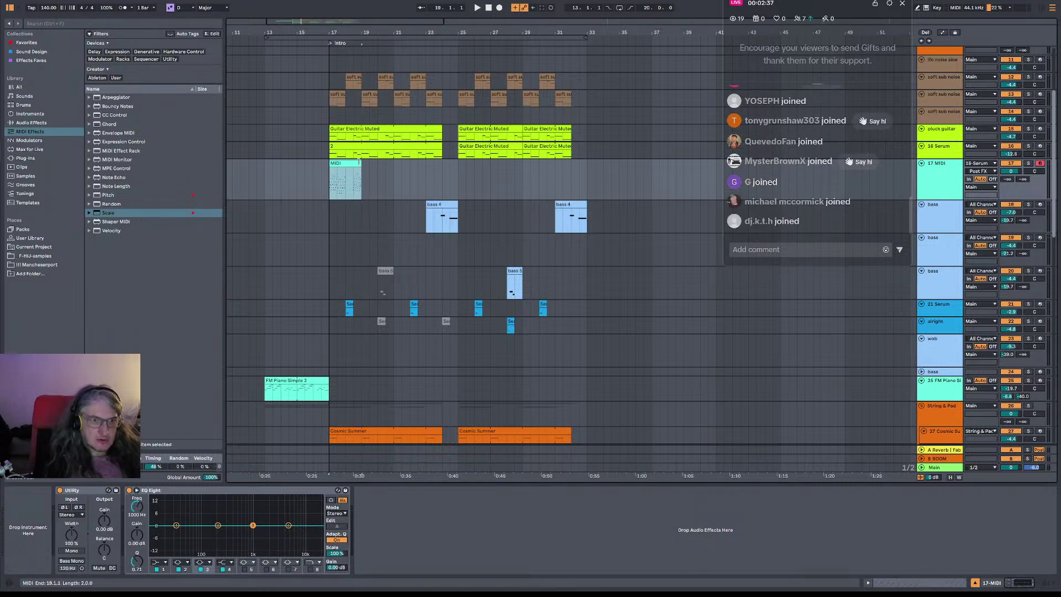
# - Open the recorded MIDI clip in the note editor, rename it "arp set" and play it back
pyautogui.doubleClick(352, 163)
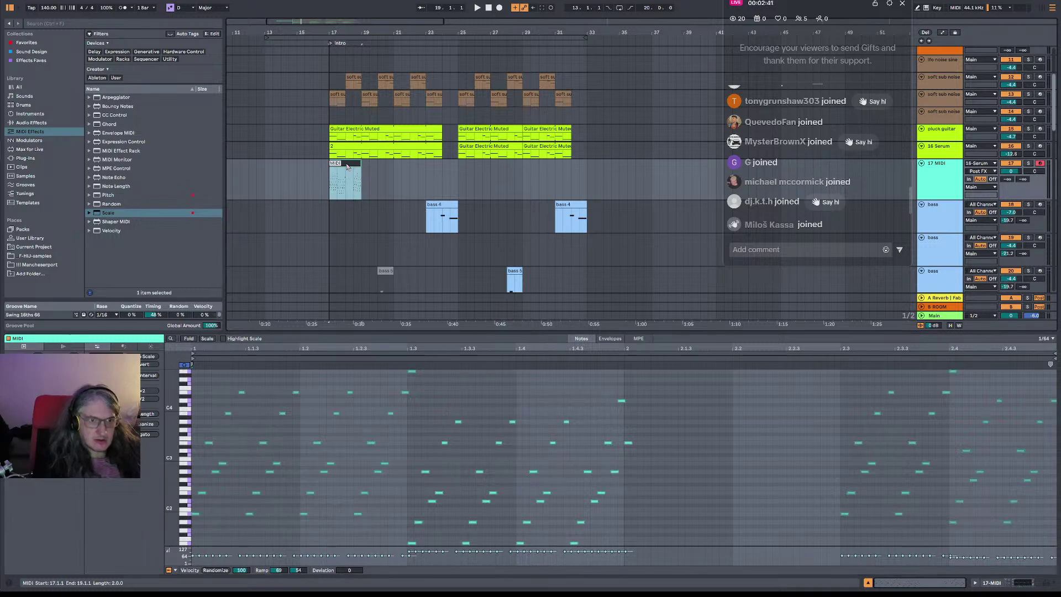
pyautogui.write('ar')
pyautogui.press('Return')
pyautogui.click(293, 348)
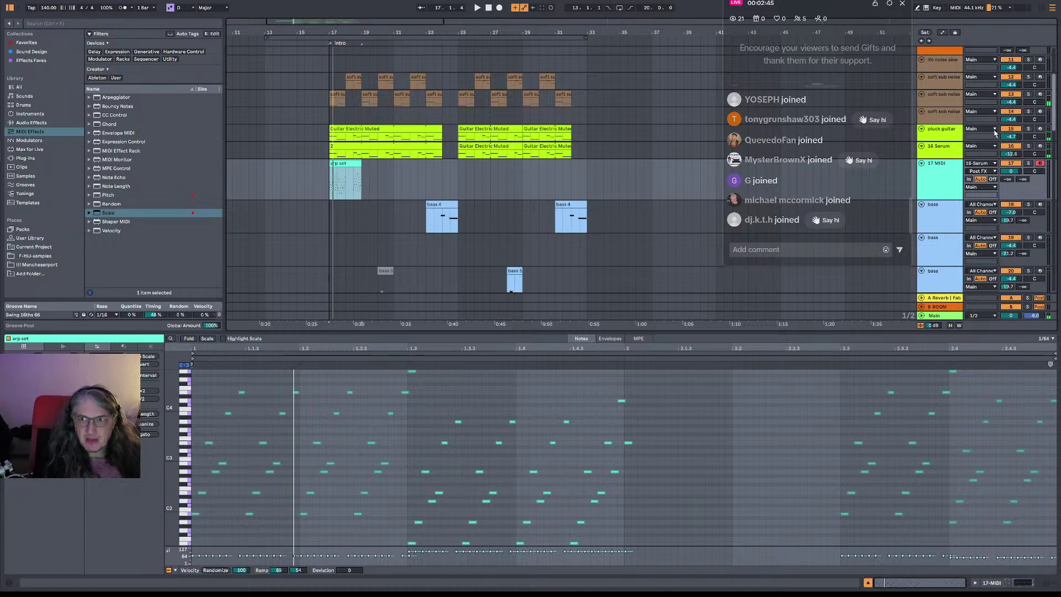
# - Deactivate the 16 Serum track and show its device chain
pyautogui.click(1011, 146)
pyautogui.click(946, 179)
pyautogui.click(951, 153)
pyautogui.doubleClick(951, 153)
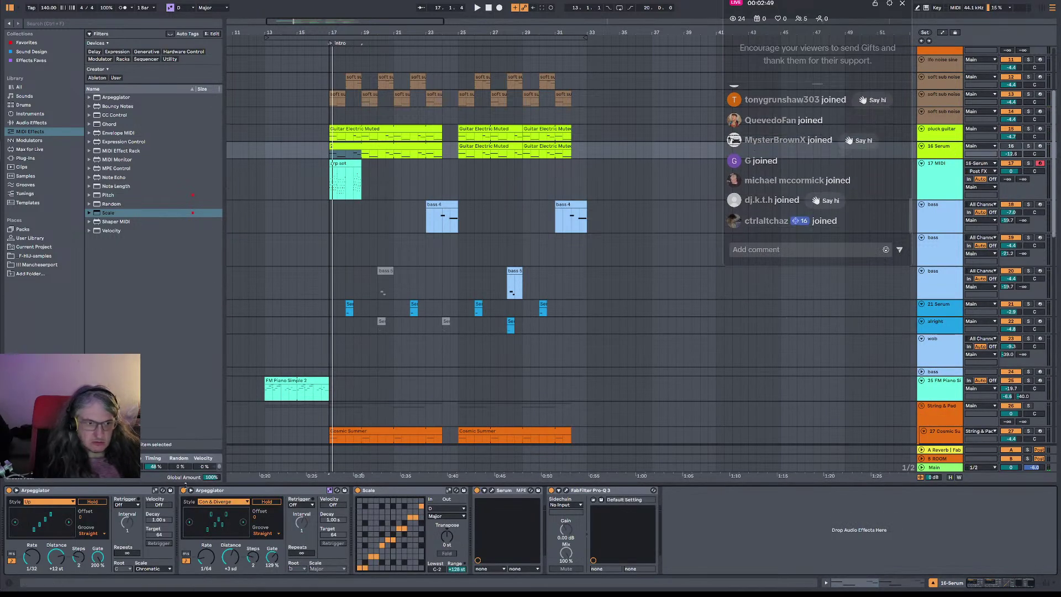
# - Copy the Serum and FabFilter Pro-Q 3 devices from the 16 Serum track onto the 17 MIDI track
pyautogui.click(653, 494)
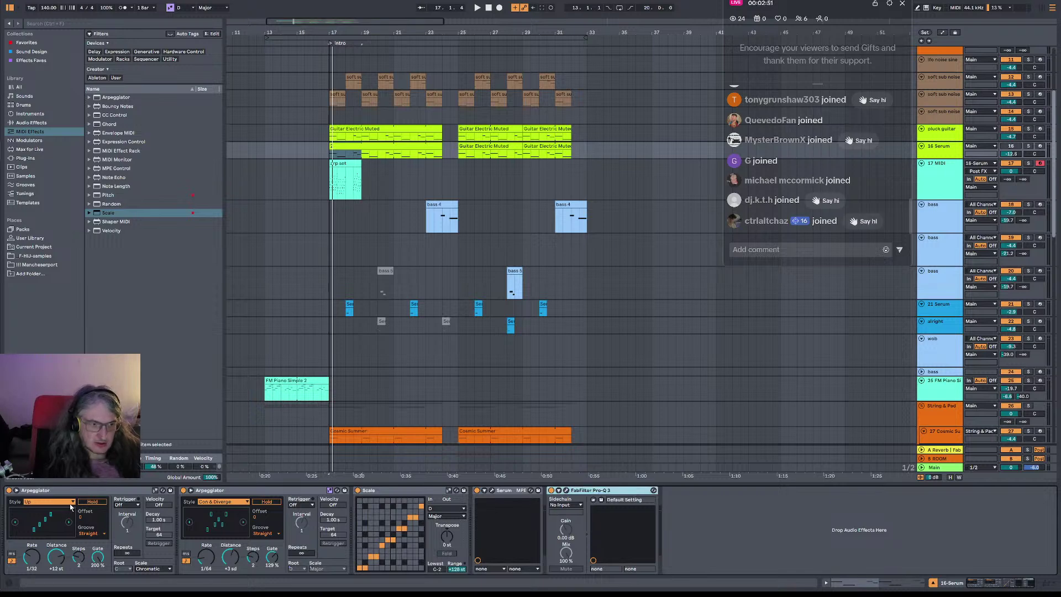
pyautogui.click(397, 491)
pyautogui.click(512, 490)
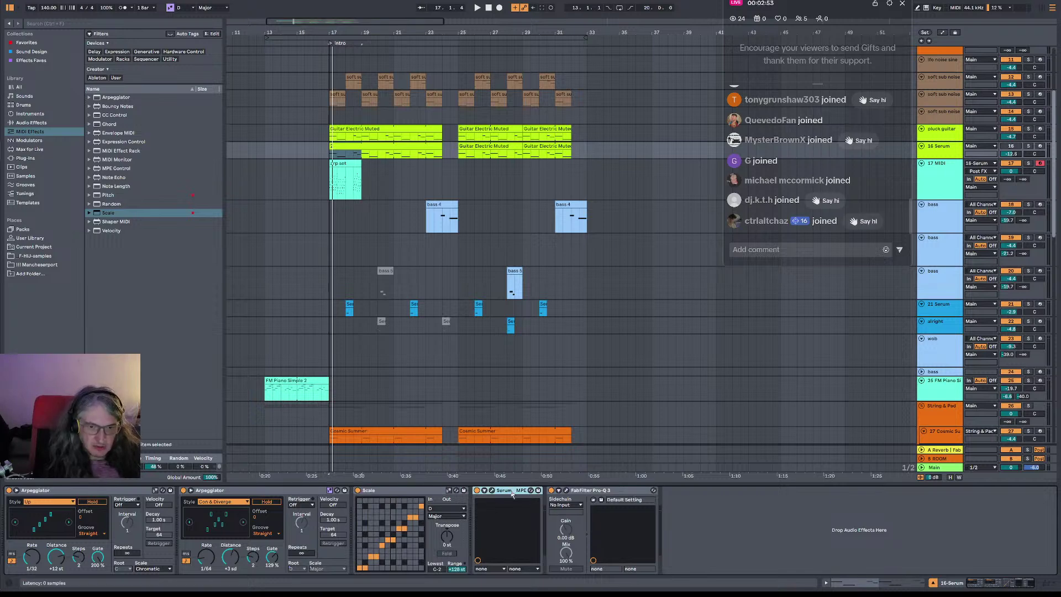
pyautogui.keyDown('ctrl'); pyautogui.click(613, 491); pyautogui.keyUp('ctrl')
pyautogui.keyDown('ctrl'); pyautogui.click(400, 491); pyautogui.keyUp('ctrl')
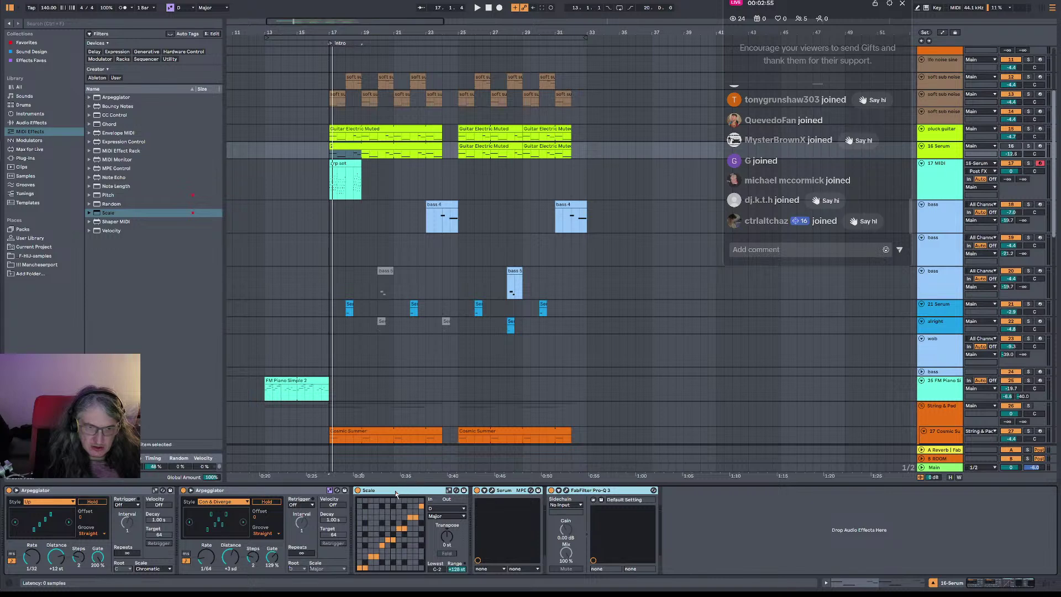
pyautogui.click(397, 492)
pyautogui.click(511, 492)
pyautogui.keyDown('ctrl'); pyautogui.click(586, 491); pyautogui.keyUp('ctrl')
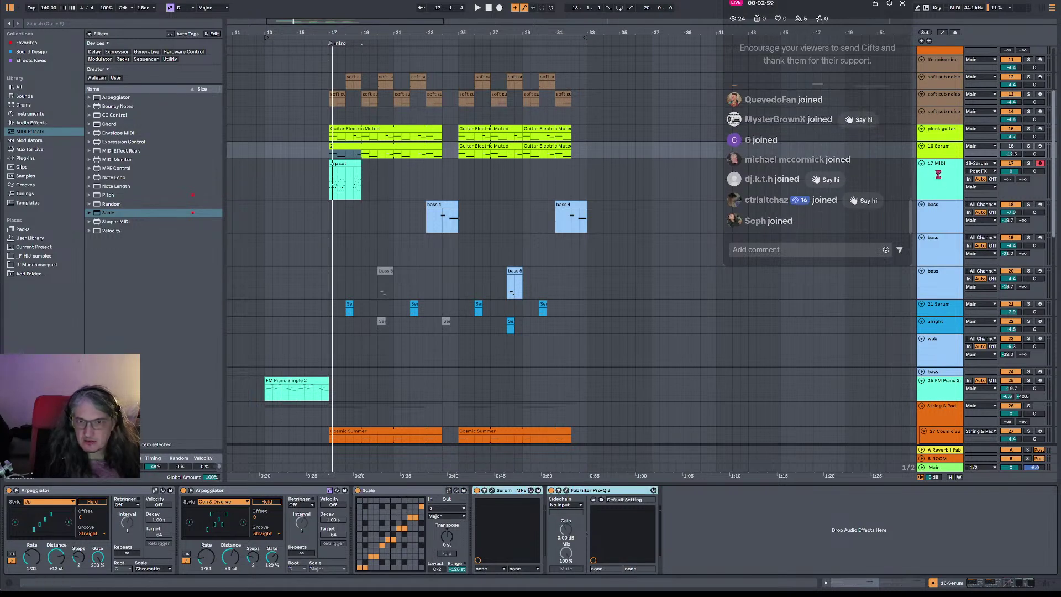
# - Play the arrangement from bar 17 and lower the 17 Serum track's volume to -13.1 dB
pyautogui.press('space')
pyautogui.press('space')
pyautogui.press('space')
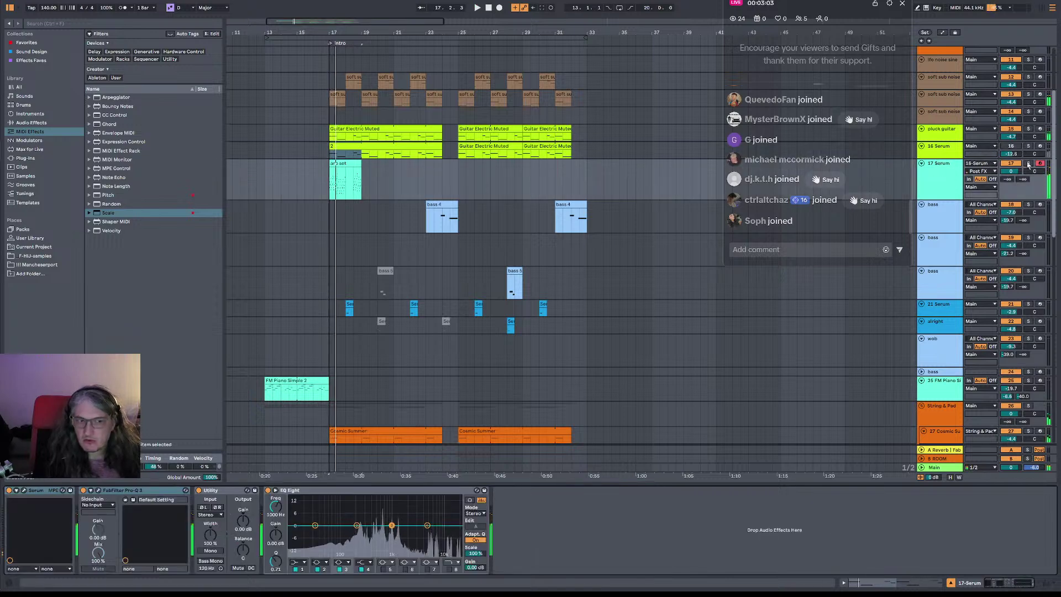
pyautogui.press('space')
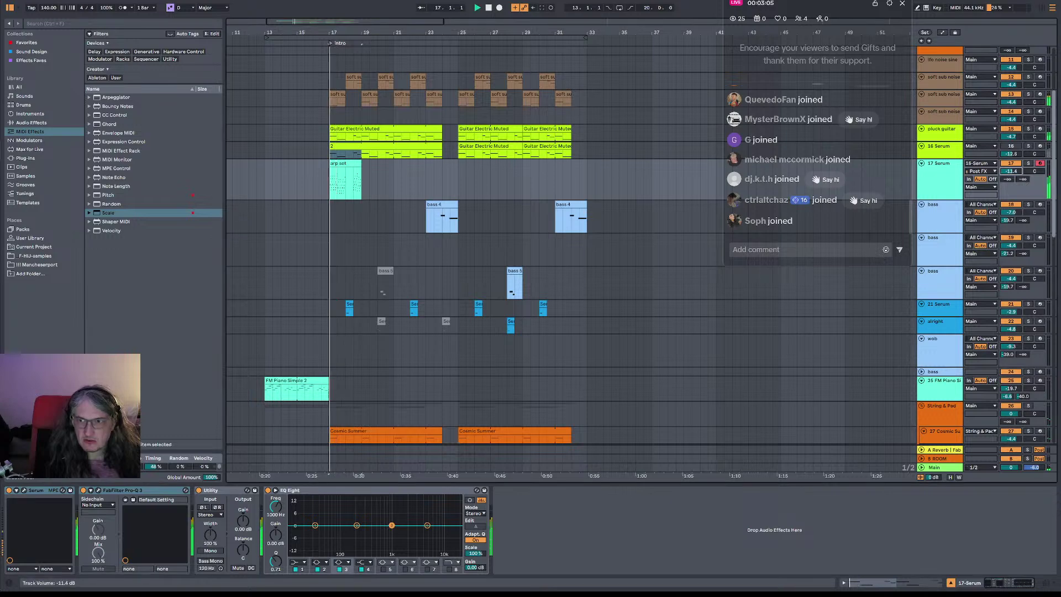
pyautogui.moveTo(1016, 171); pyautogui.dragTo(1015, 191)
pyautogui.press('space')
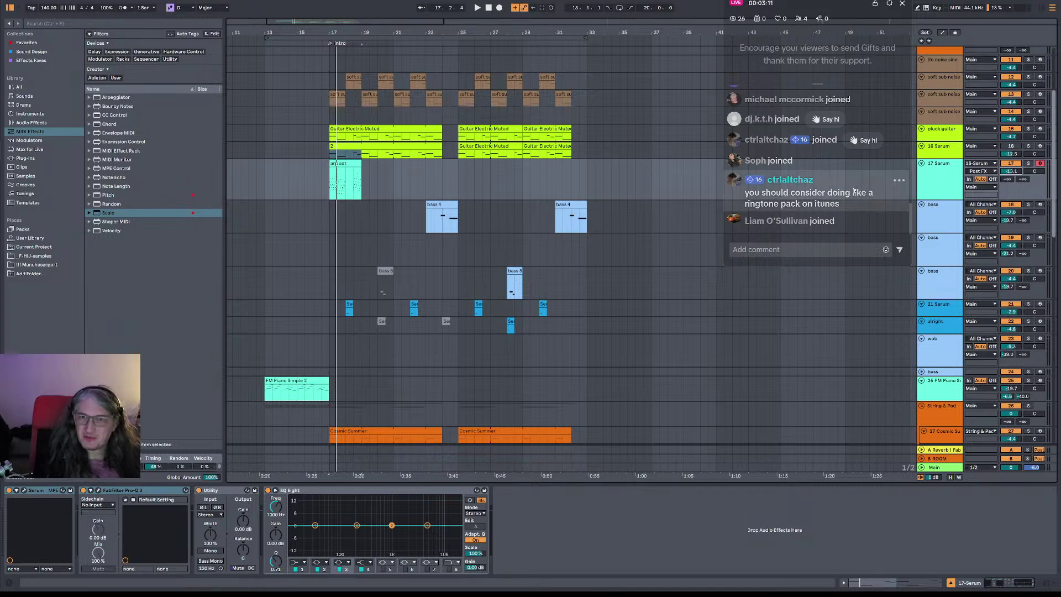
pyautogui.press('space')
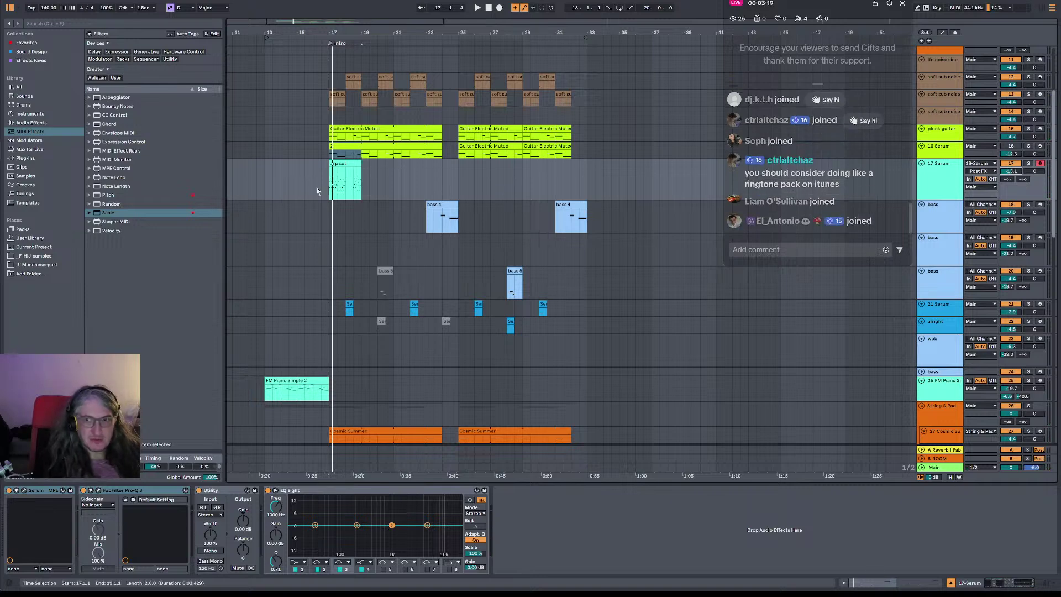
# - Set the 17 Serum track's volume to -13.6 dB while auditioning the passage from bar 17
pyautogui.moveTo(339, 31); pyautogui.dragTo(459, 63)
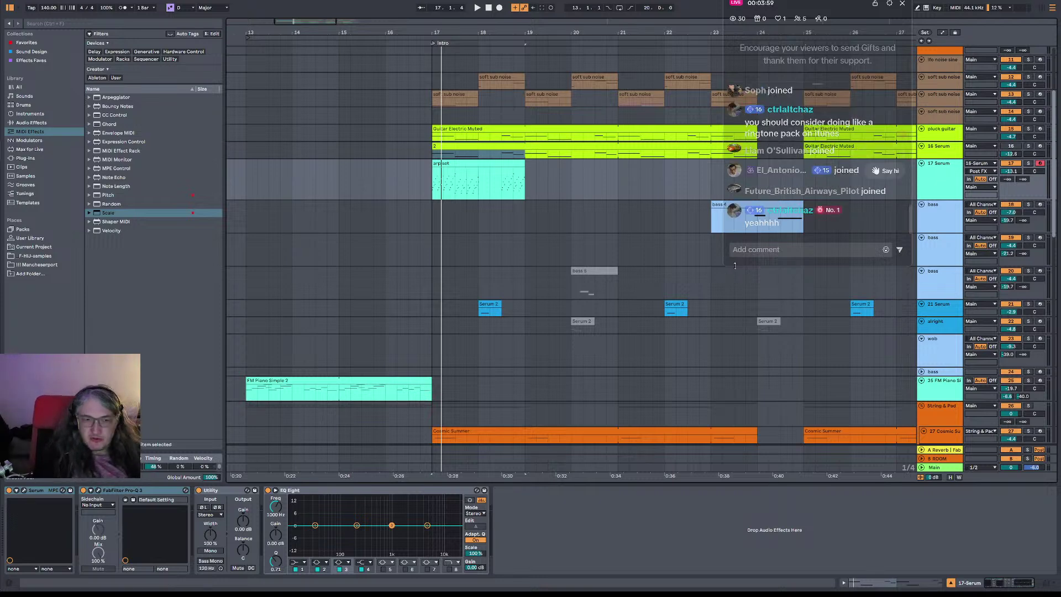
pyautogui.moveTo(586, 32); pyautogui.dragTo(586, 44)
pyautogui.press('space')
pyautogui.press('space')
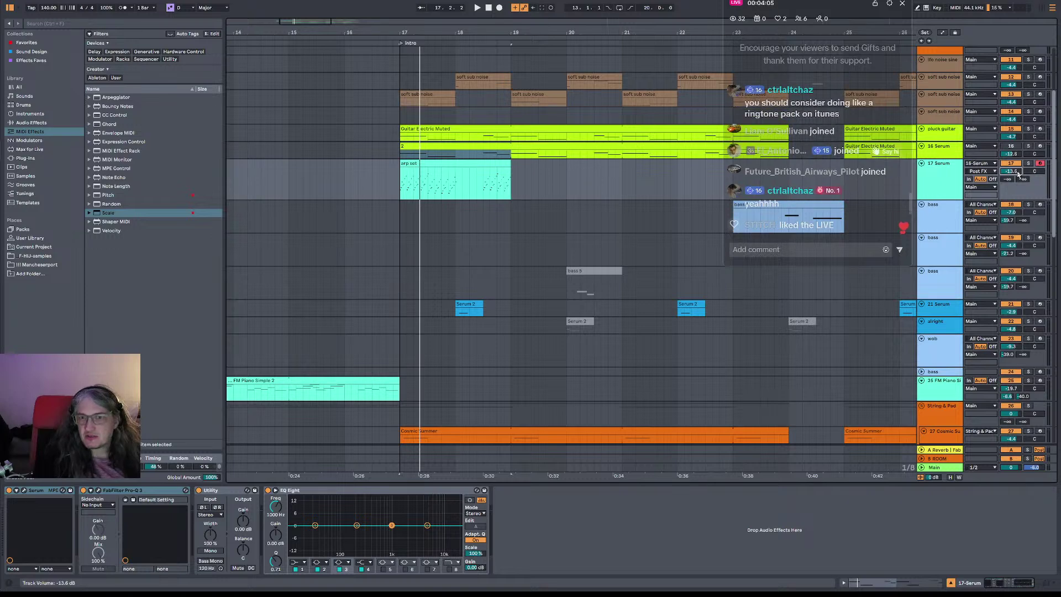
pyautogui.press('space')
pyautogui.press('space')
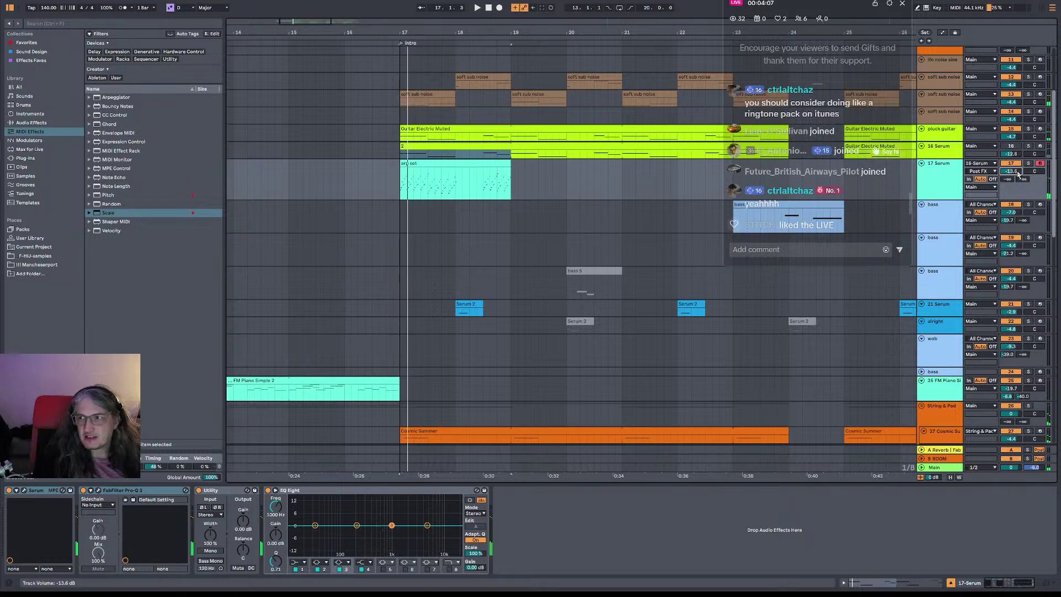
pyautogui.press('space')
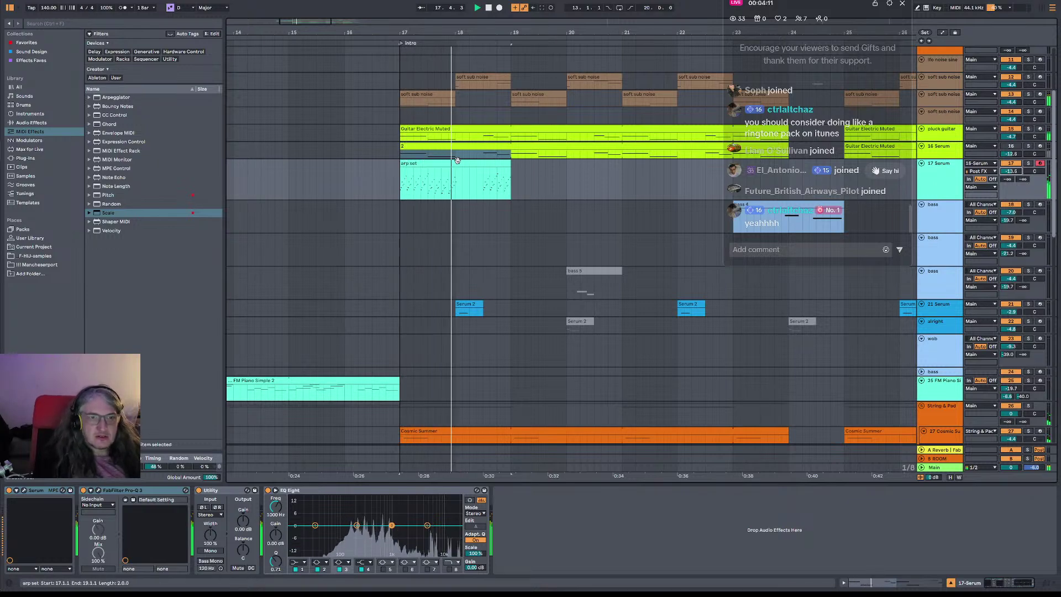
# - Open the arp set clip in the note editor and play it from the start of bar 17
pyautogui.doubleClick(458, 166)
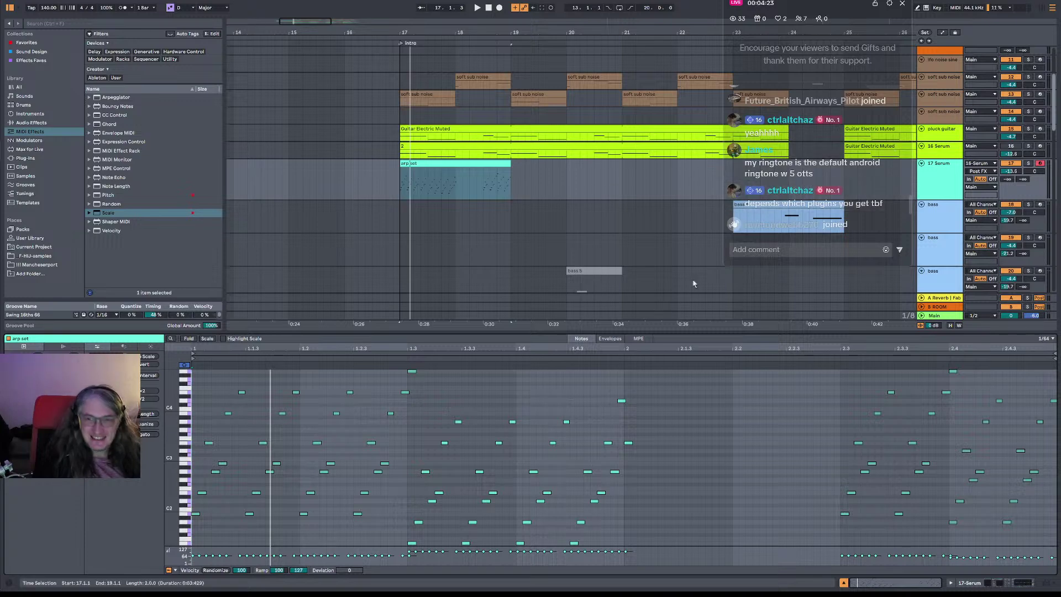
pyautogui.press('space')
pyautogui.press('space')
pyautogui.moveTo(172, 436); pyautogui.dragTo(165, 436)
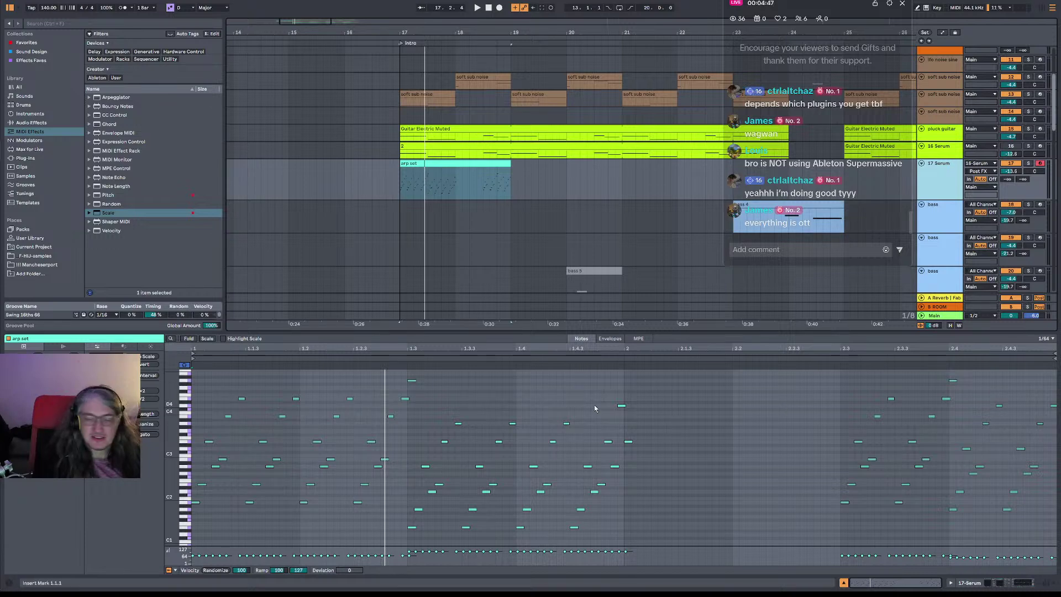
pyautogui.click(380, 184)
pyautogui.click(402, 190)
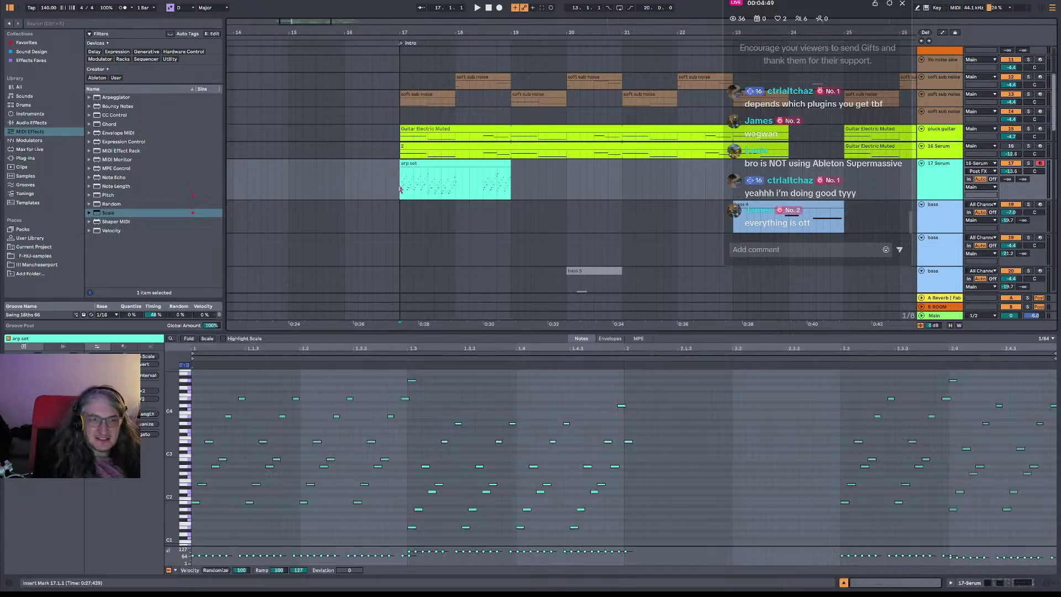
pyautogui.press('space')
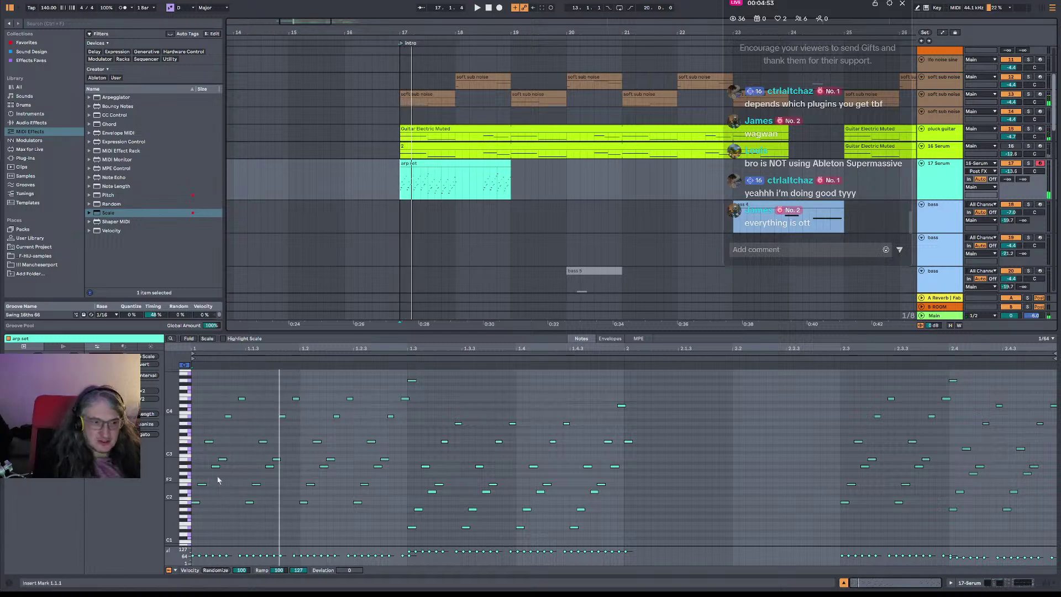
pyautogui.moveTo(173, 462); pyautogui.dragTo(166, 462)
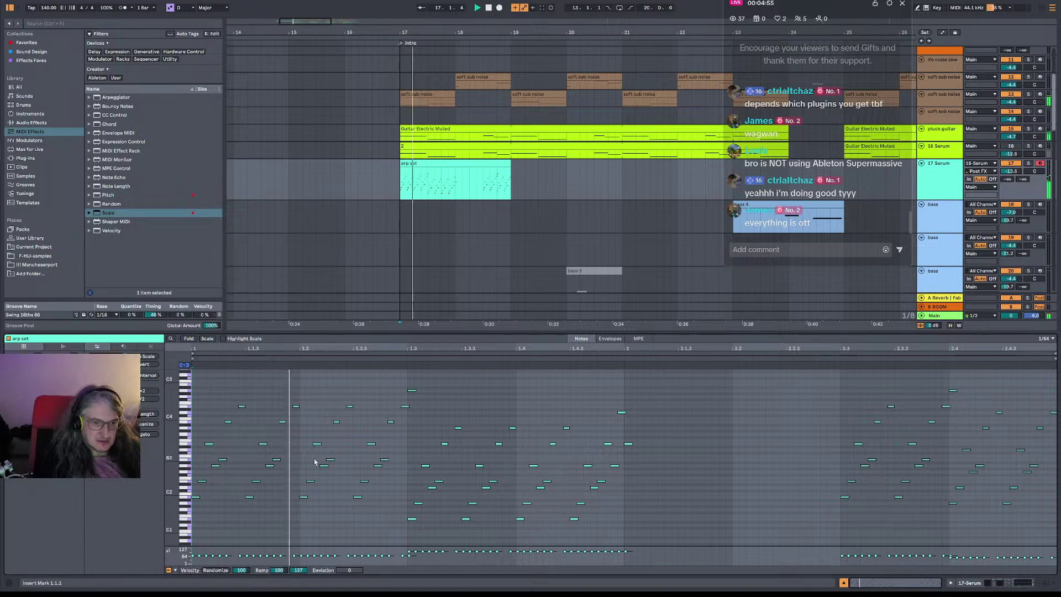
pyautogui.press('space')
pyautogui.press('space')
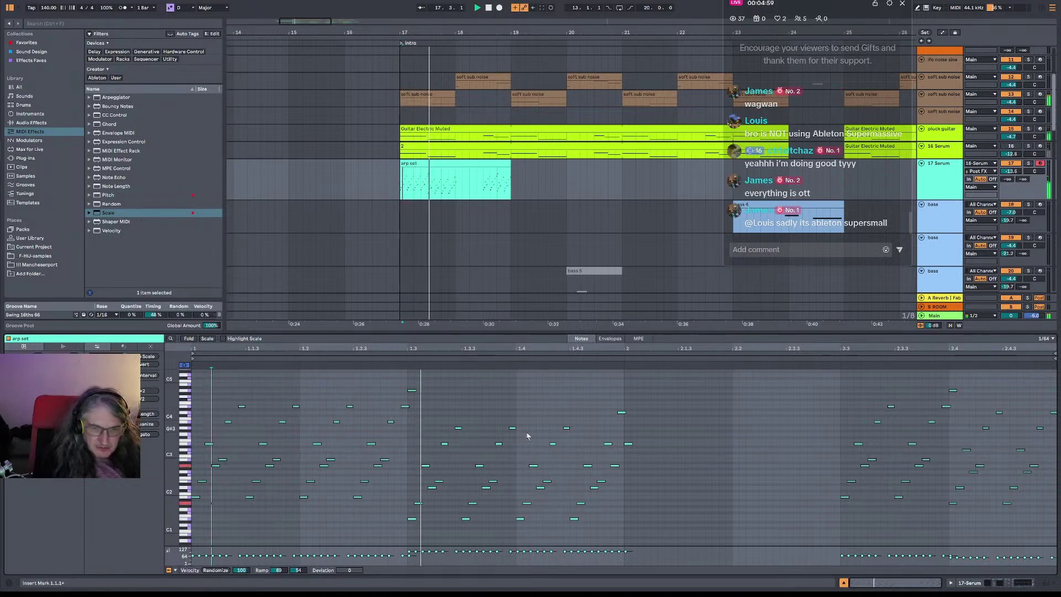
# - Try raising the high E4 note just before beat 2.4 of the arp set clip to F4
pyautogui.scroll(2, 821, 443)
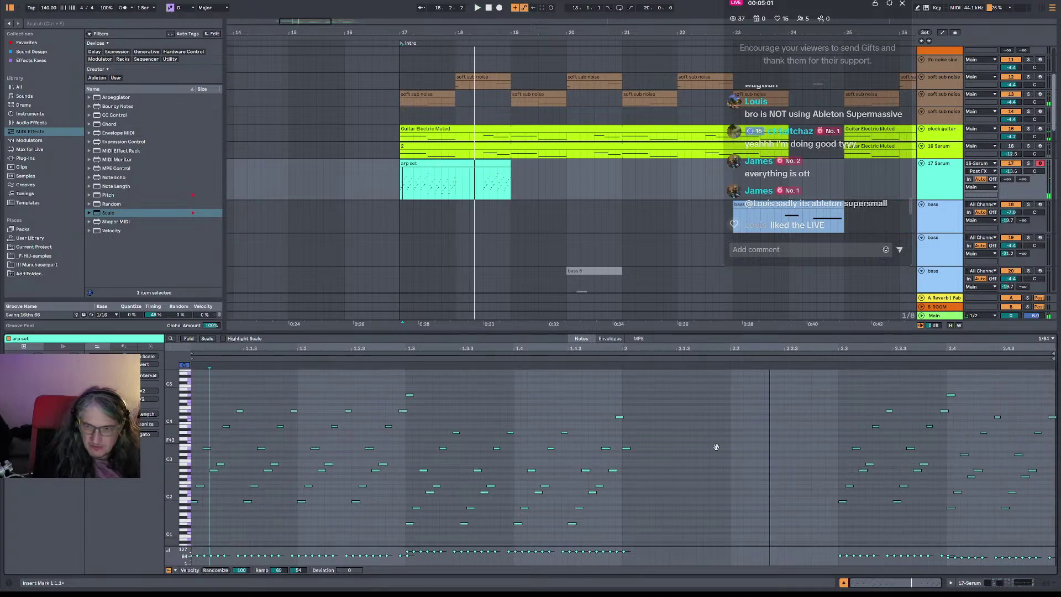
pyautogui.moveTo(872, 390); pyautogui.dragTo(947, 436)
pyautogui.click(964, 432)
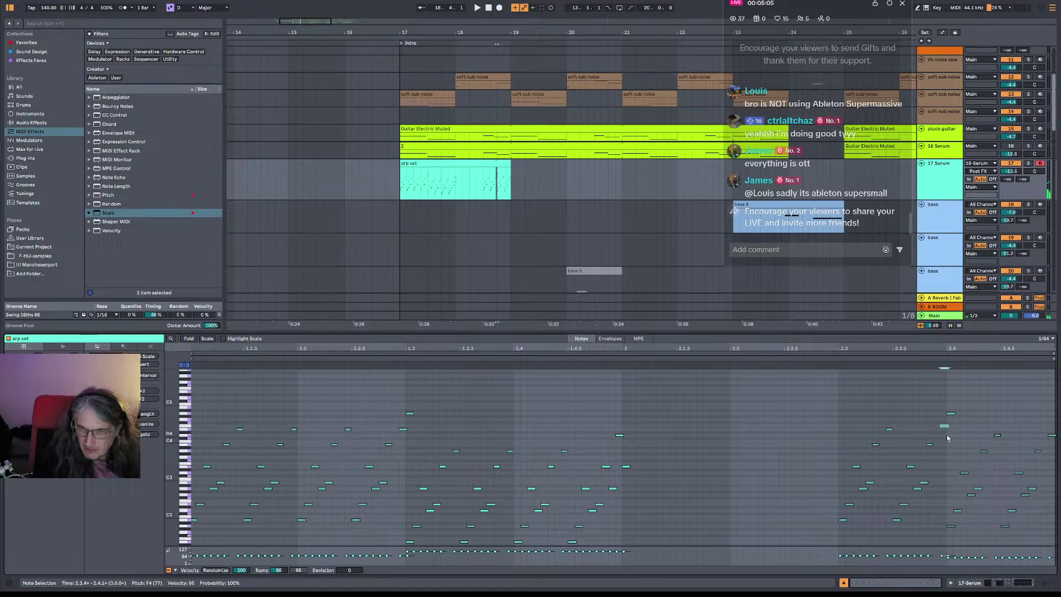
# - Enlarge the note editor and fold it to show only the pitches used in the arp set clip
pyautogui.moveTo(851, 418); pyautogui.dragTo(962, 437)
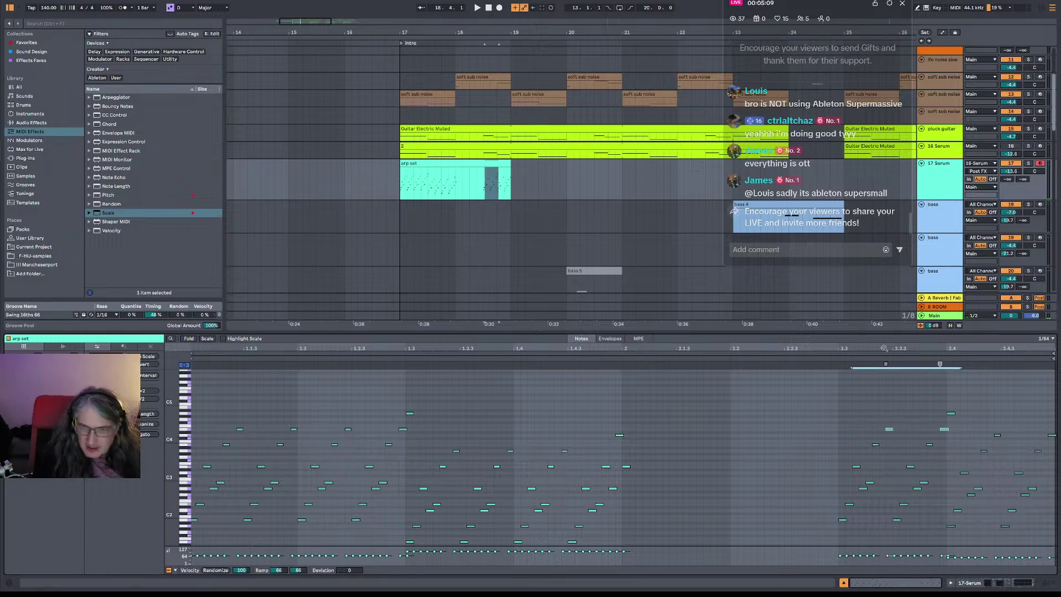
pyautogui.moveTo(882, 333); pyautogui.dragTo(875, 260)
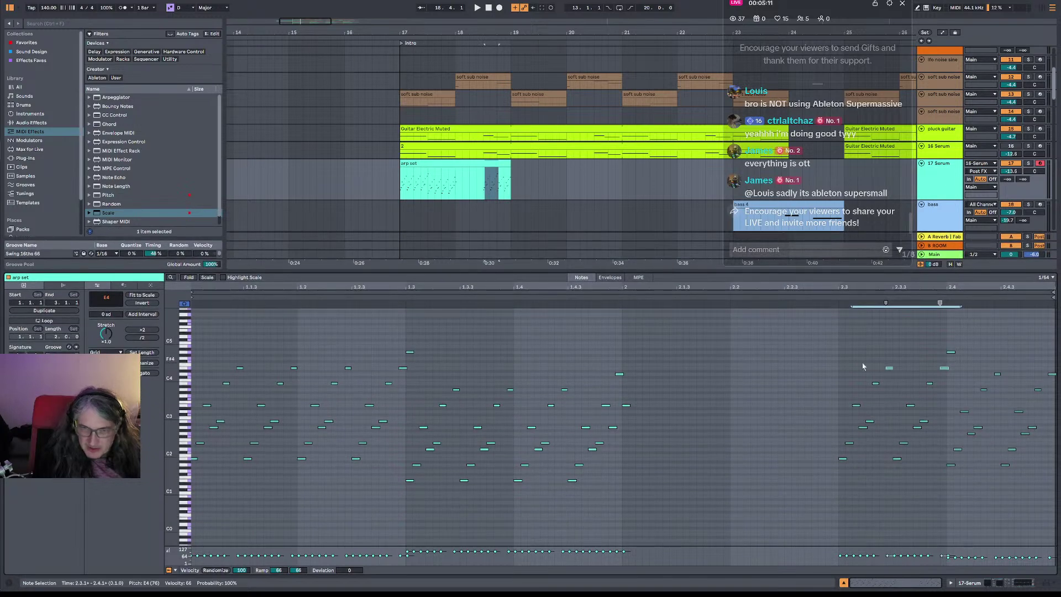
pyautogui.moveTo(188, 397); pyautogui.dragTo(175, 385)
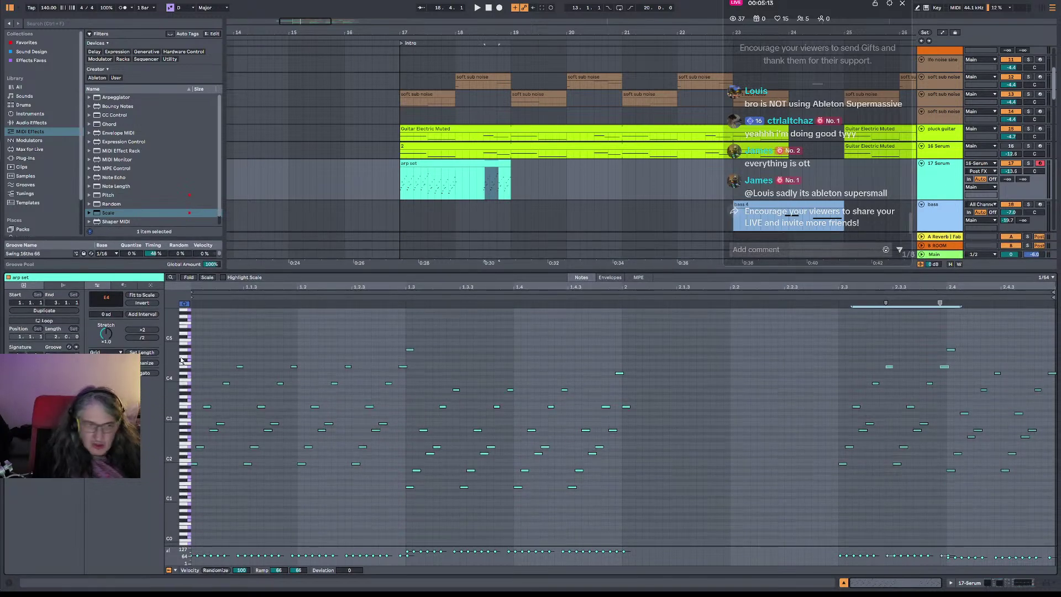
pyautogui.click(191, 278)
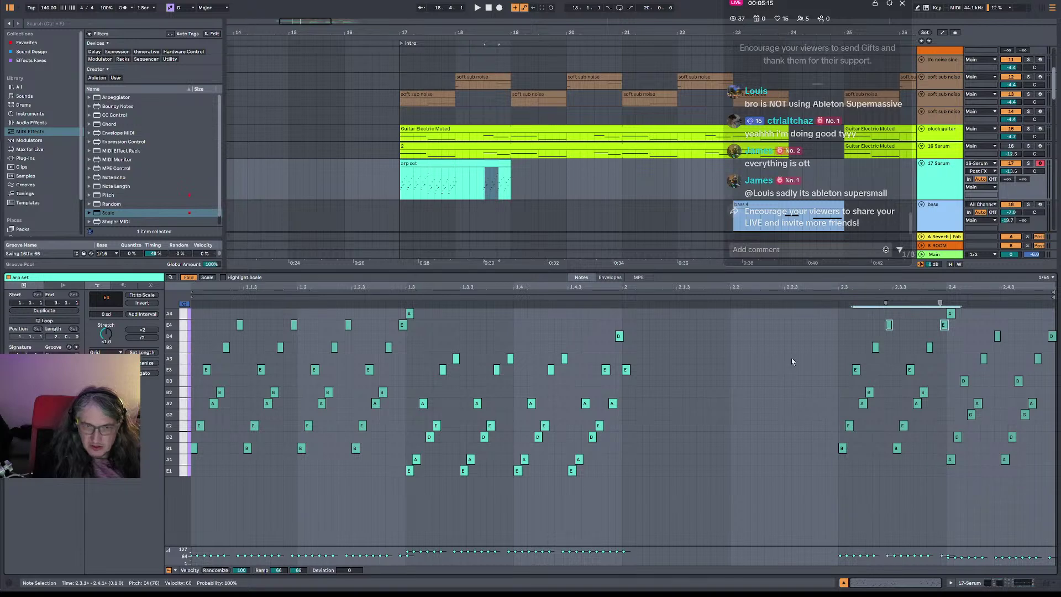
# - Select the two E4 notes between 2.3 and 2.4 of the arp set clip and audition that passage
pyautogui.click(791, 305)
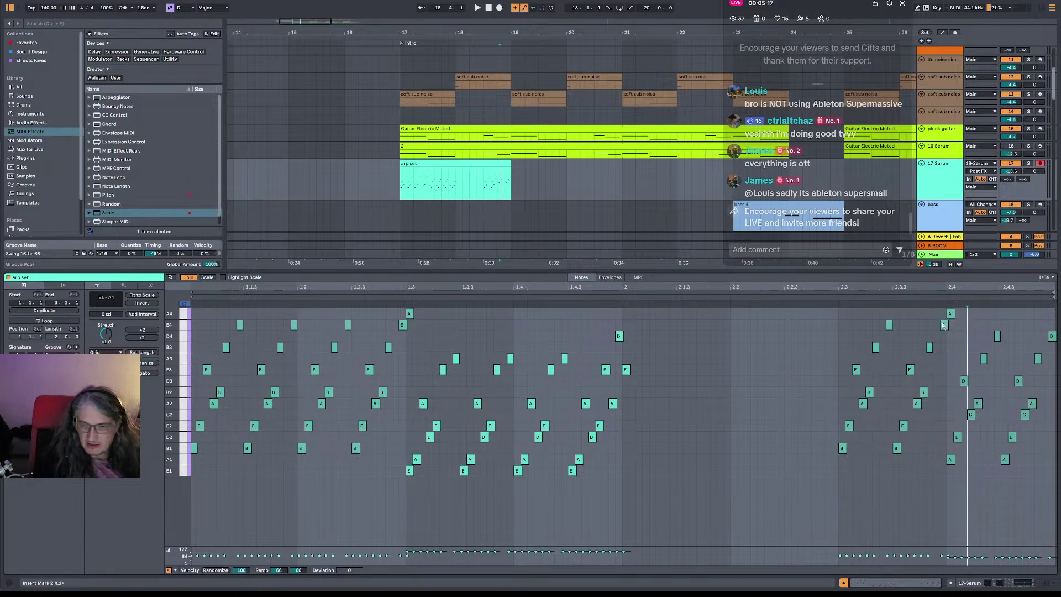
pyautogui.moveTo(966, 322); pyautogui.dragTo(868, 325)
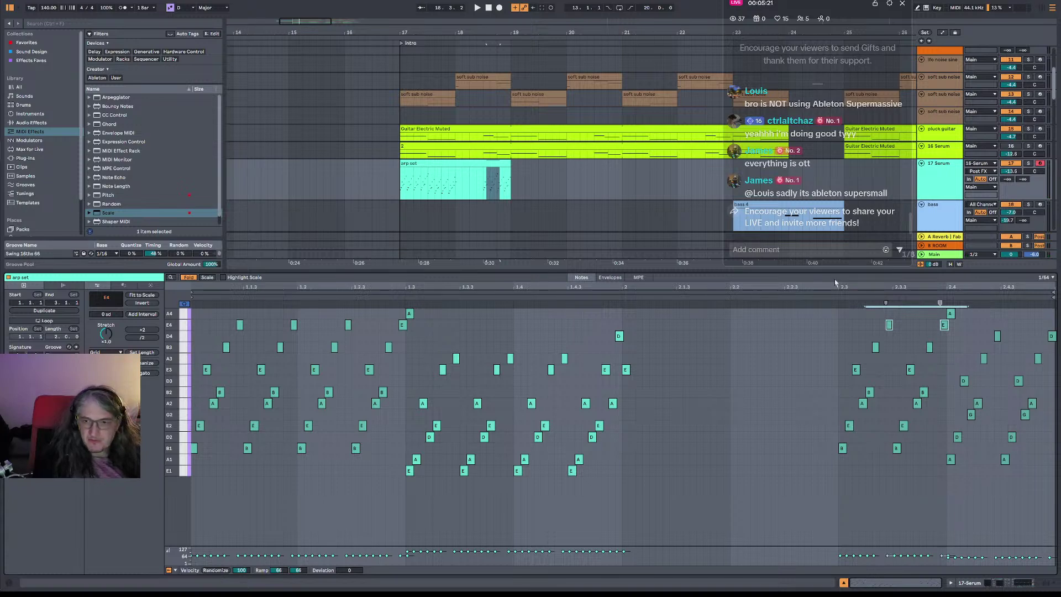
pyautogui.moveTo(1004, 327); pyautogui.dragTo(875, 329)
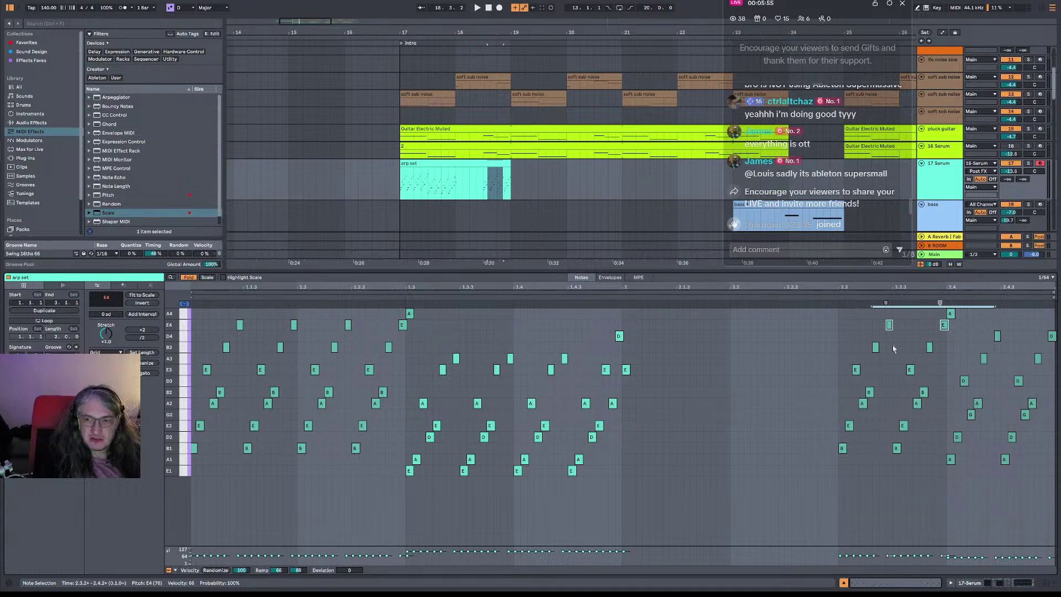
pyautogui.moveTo(858, 331); pyautogui.dragTo(975, 332)
pyautogui.press('space')
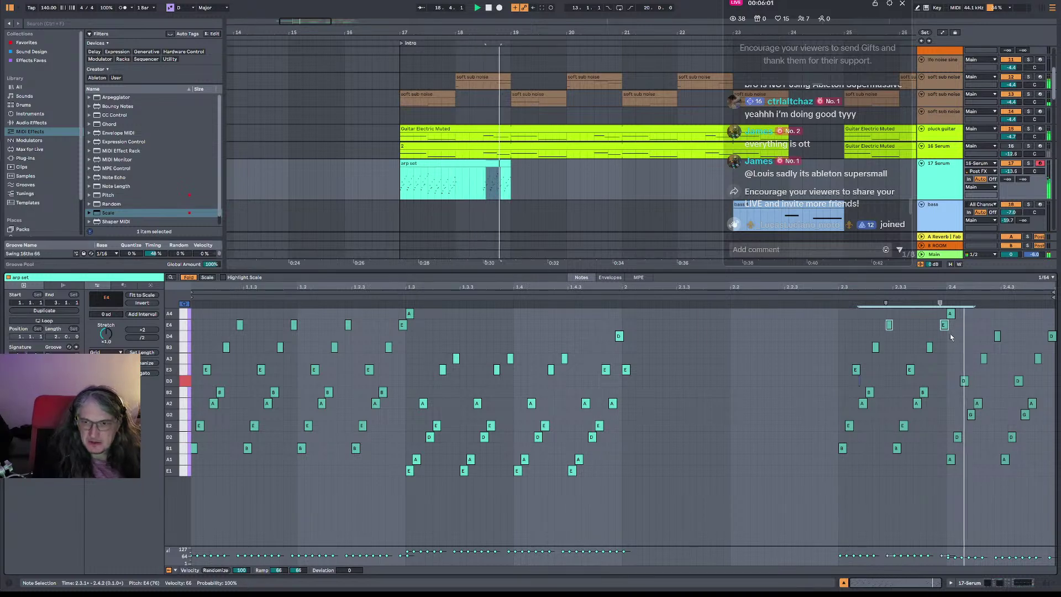
pyautogui.click(967, 334)
pyautogui.moveTo(860, 334); pyautogui.dragTo(971, 327)
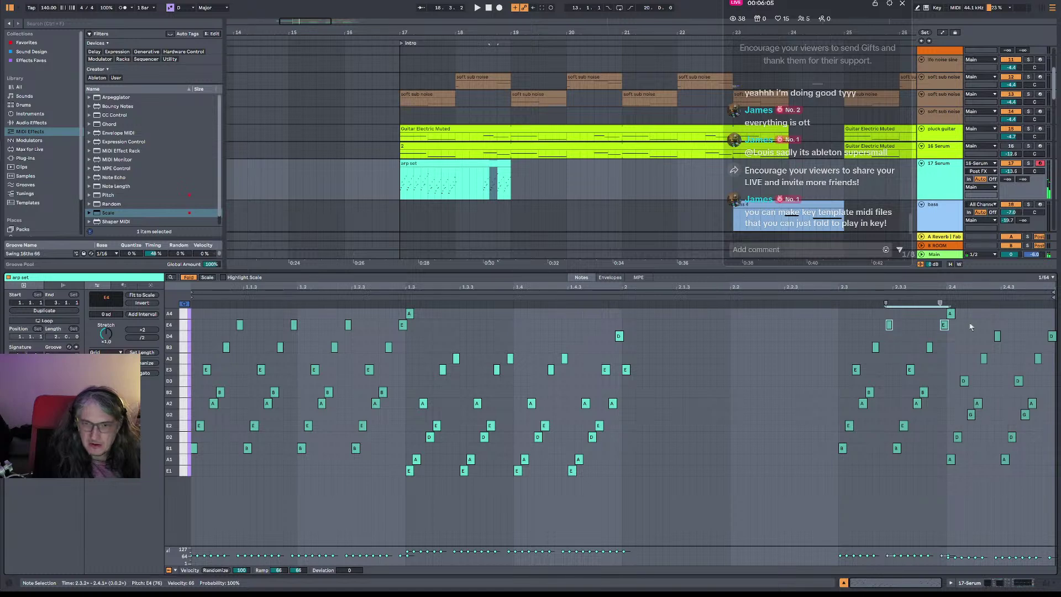
# - Unfold the note editor, try the two E4 notes between 2.3 and 2.4 at D#4, and return them to E4
pyautogui.click(189, 278)
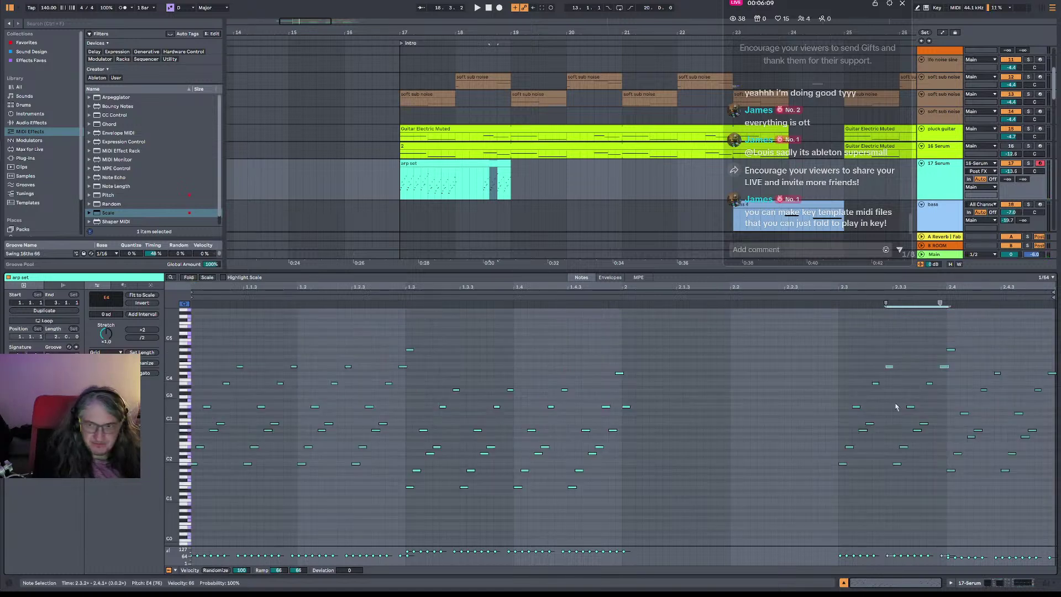
pyautogui.moveTo(917, 288); pyautogui.dragTo(829, 326)
pyautogui.moveTo(732, 369); pyautogui.dragTo(896, 367)
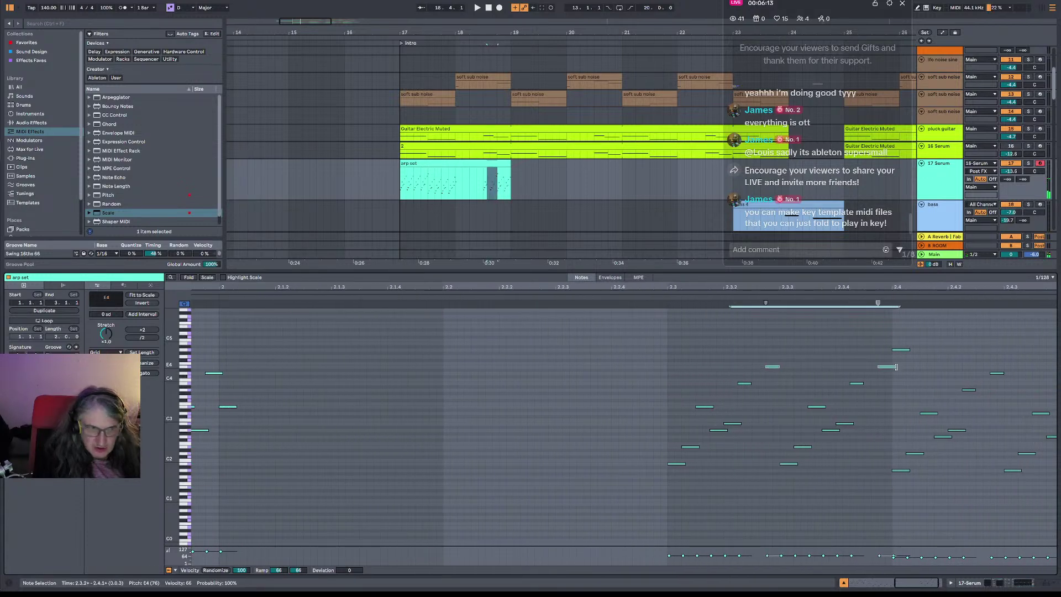
pyautogui.press('Down')
pyautogui.press('space')
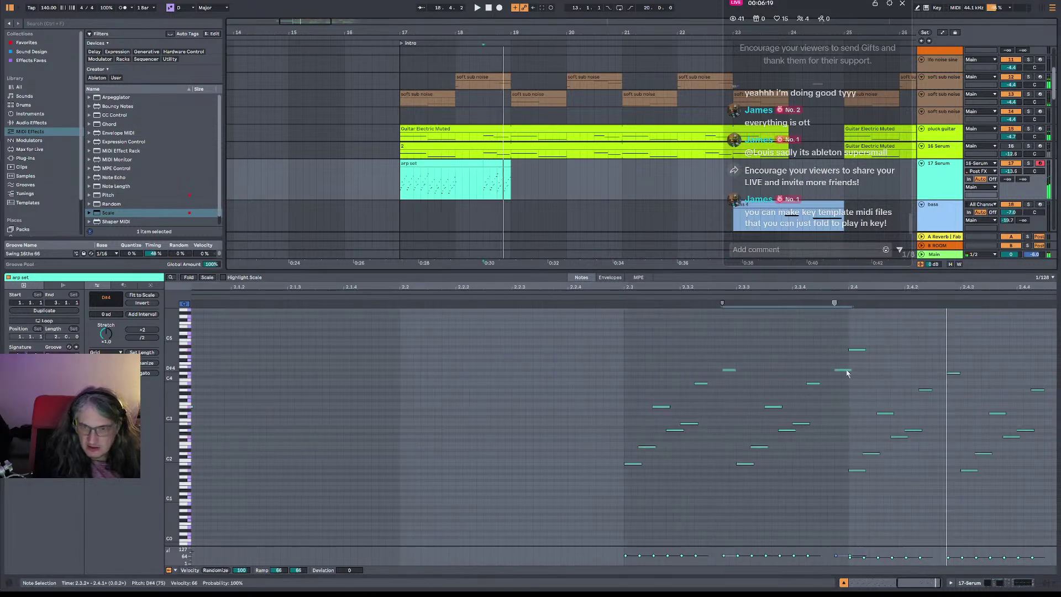
pyautogui.hotkey('ctrl', 'l')
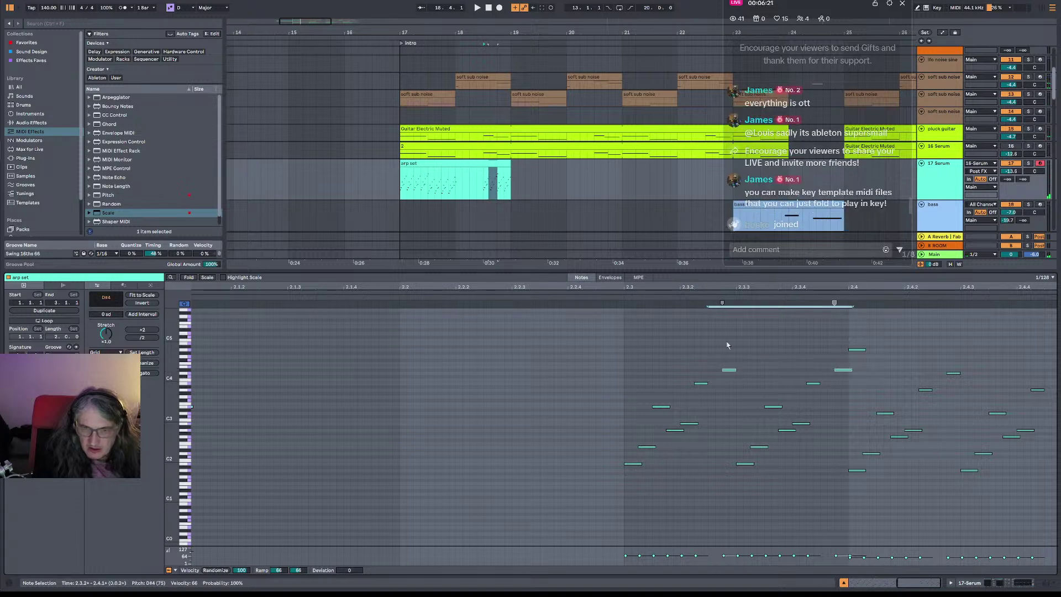
pyautogui.press('Up')
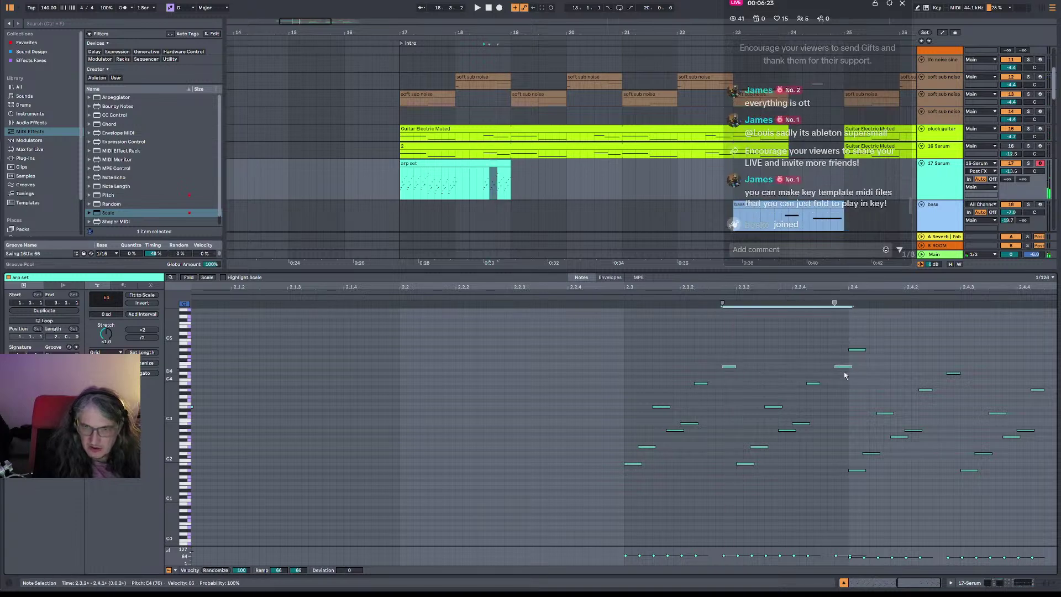
# - Clear the note selection and audition the arp set clip from 18.3
pyautogui.click(699, 383)
pyautogui.moveTo(633, 484); pyautogui.dragTo(861, 319)
pyautogui.click(484, 191)
pyautogui.press('space')
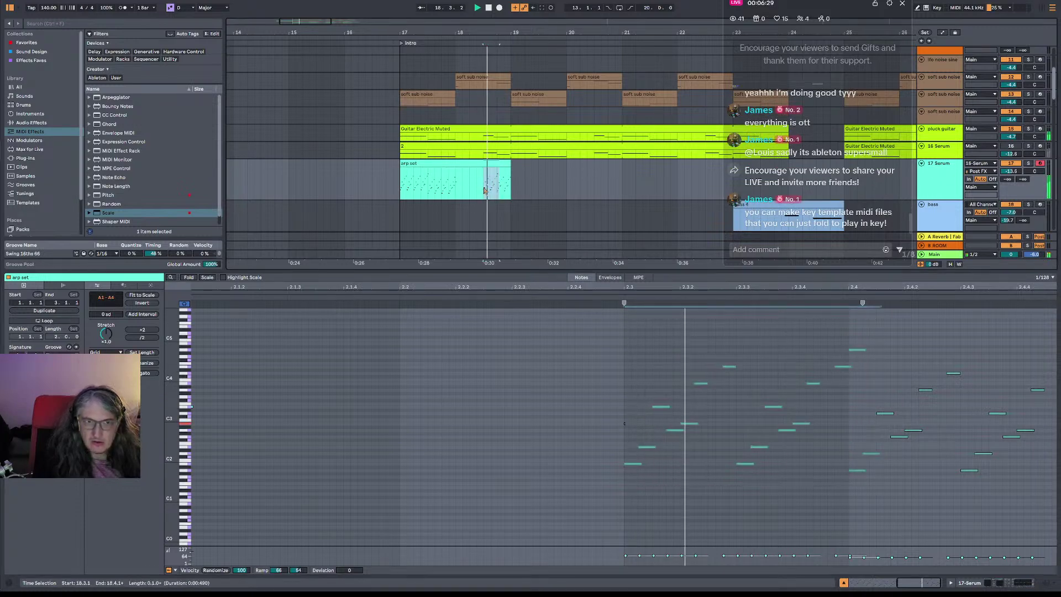
# - Try the two E4 notes between 2.3 and 2.4 of the arp set clip at D#4 and audition them
pyautogui.moveTo(717, 362); pyautogui.dragTo(843, 374)
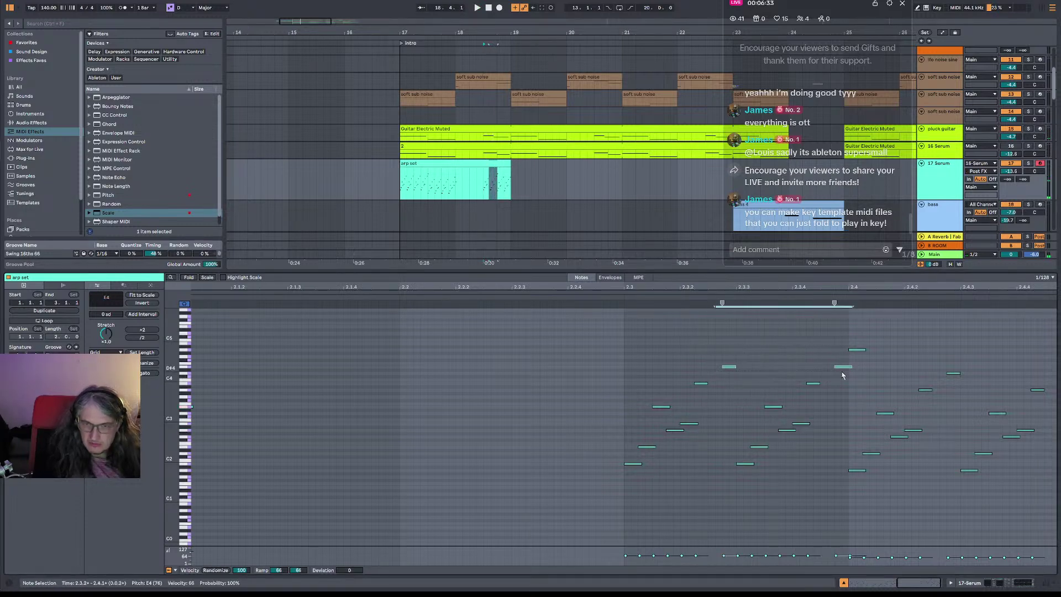
pyautogui.press('Down')
pyautogui.press('space')
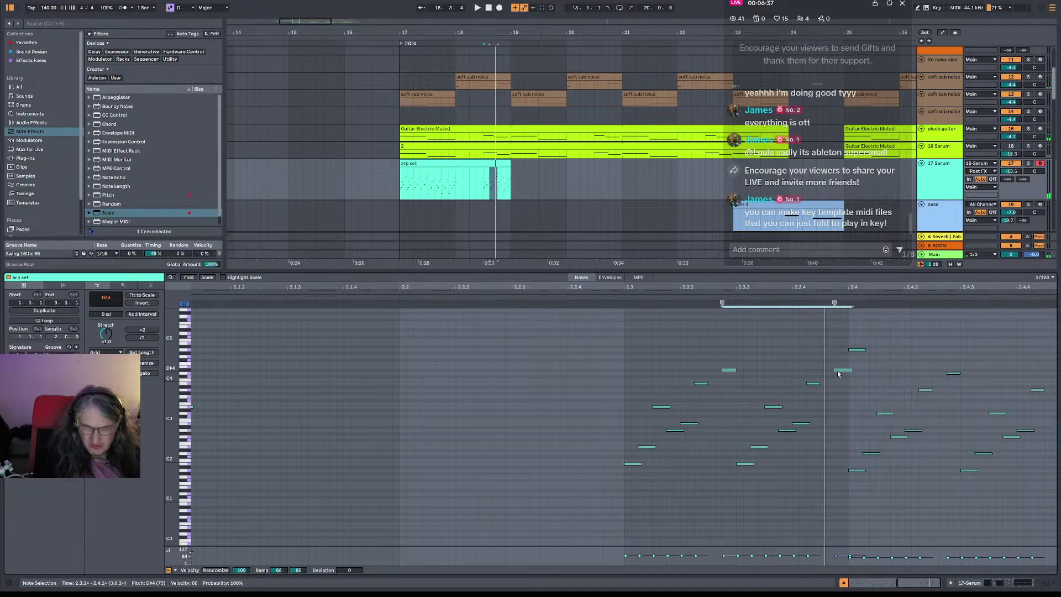
# - Try lowering the two E2 and two E3 notes between 2.3 and 2.4 to D#2 and D#3, and audition the passage
pyautogui.moveTo(638, 442); pyautogui.dragTo(765, 452)
pyautogui.moveTo(646, 399); pyautogui.dragTo(806, 406)
pyautogui.press('Down')
pyautogui.press('space')
pyautogui.press('space')
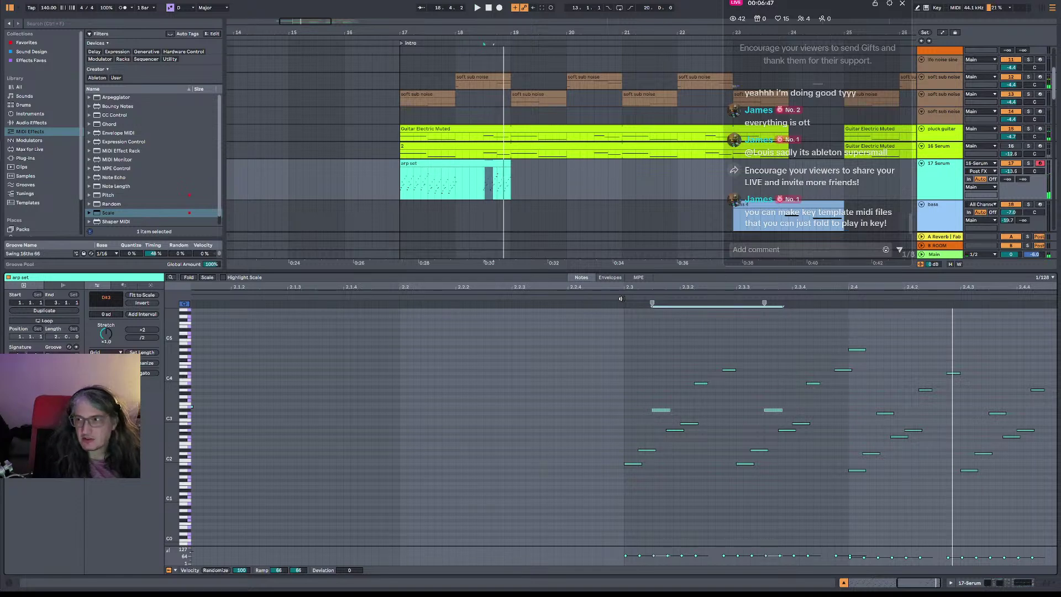
pyautogui.moveTo(634, 294); pyautogui.dragTo(765, 294)
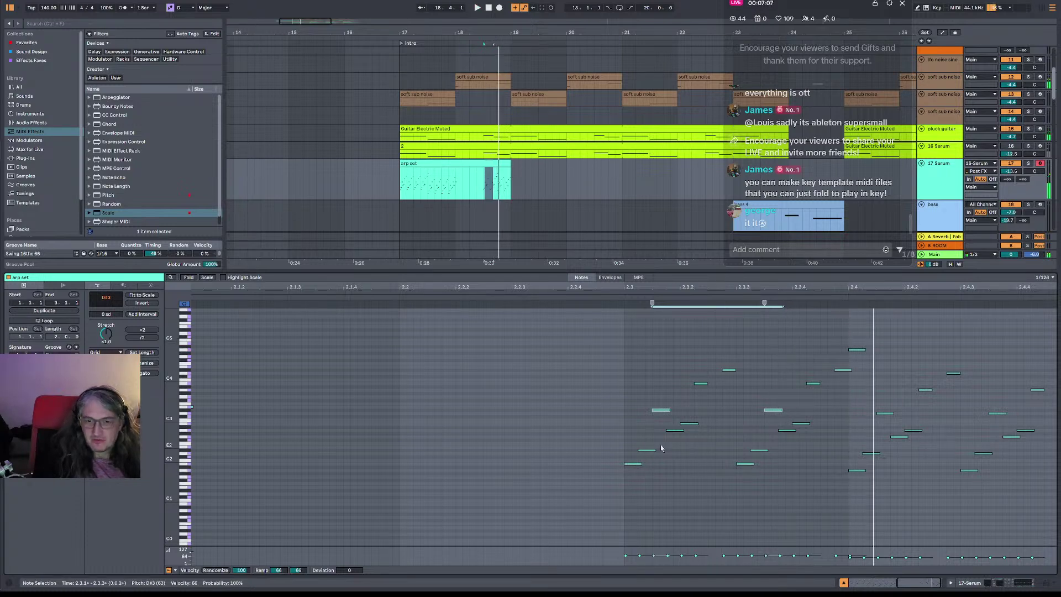
# - Undo the semitone drops on the E2, E3 and E4 notes and audition the passage
pyautogui.moveTo(788, 442); pyautogui.dragTo(637, 459)
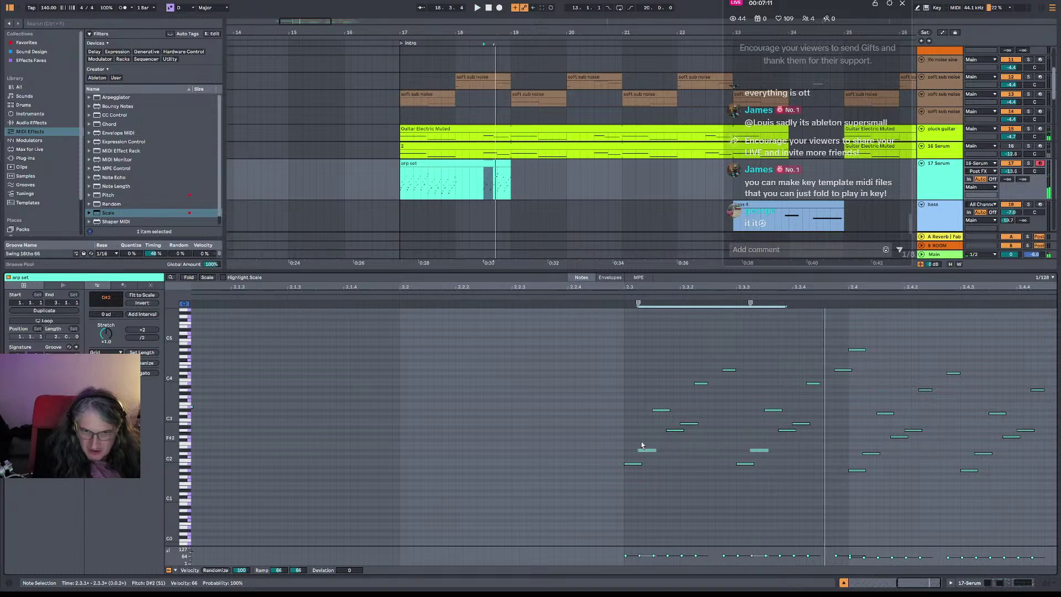
pyautogui.hotkey('ctrl', 'z')
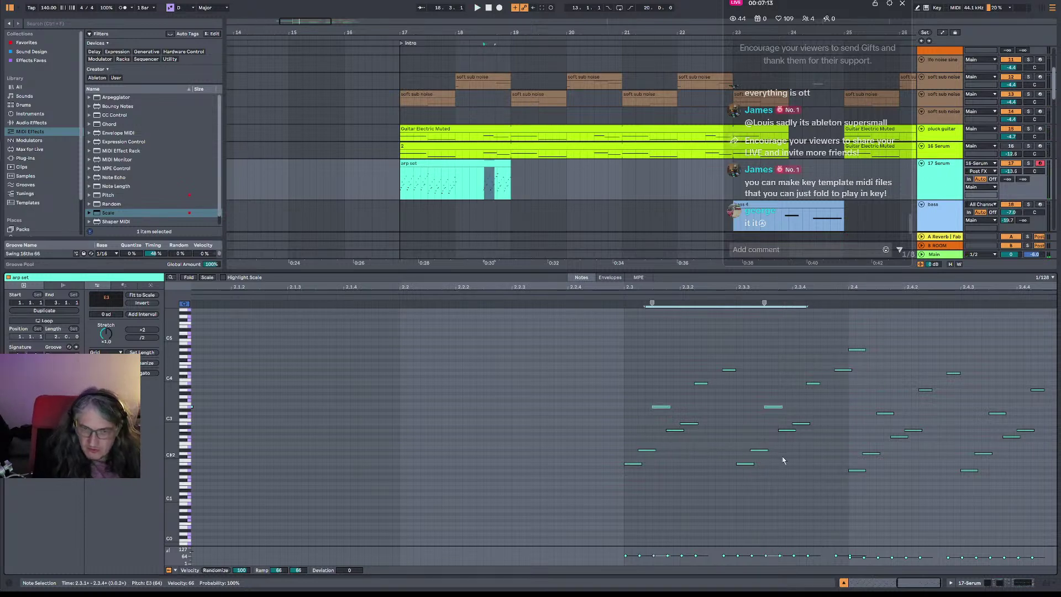
pyautogui.hotkey('ctrl', 'z')
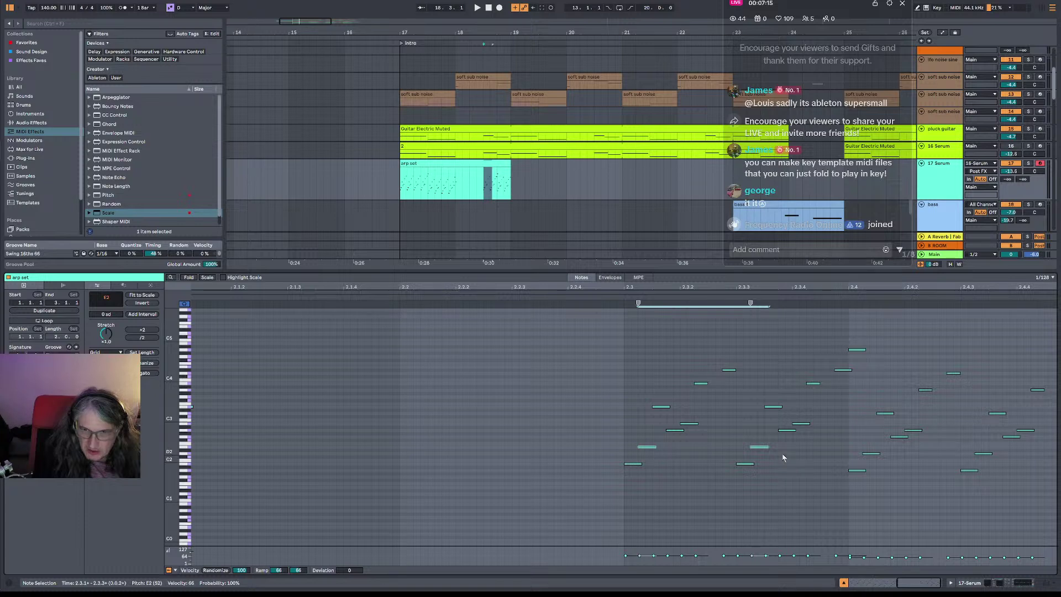
pyautogui.hotkey('ctrl', 'z')
pyautogui.press('space')
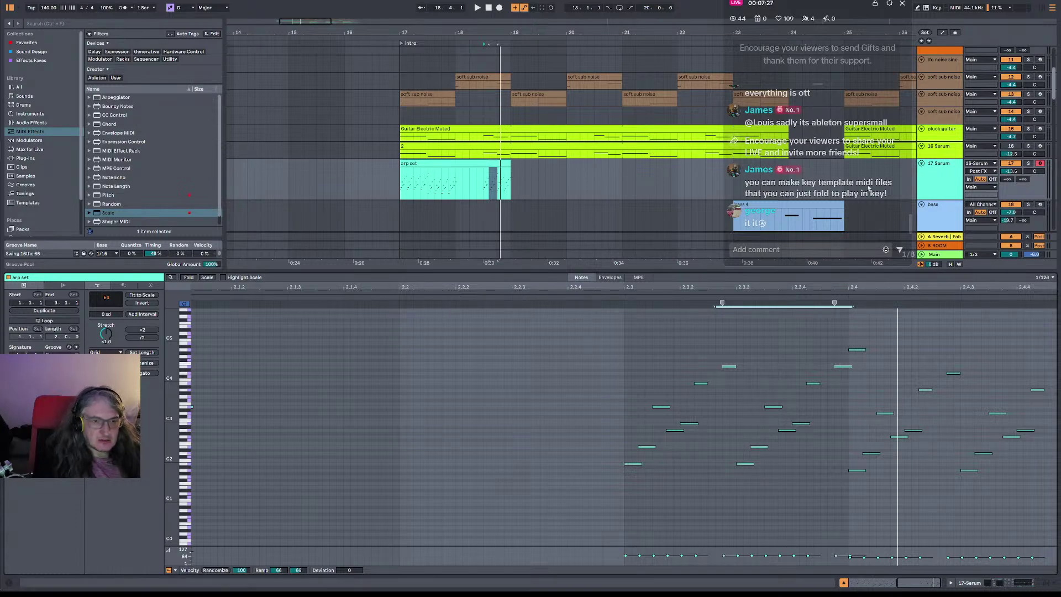
# - Add the Scale MIDI effect to the 17 Serum track and play the arp through it
pyautogui.click(934, 190)
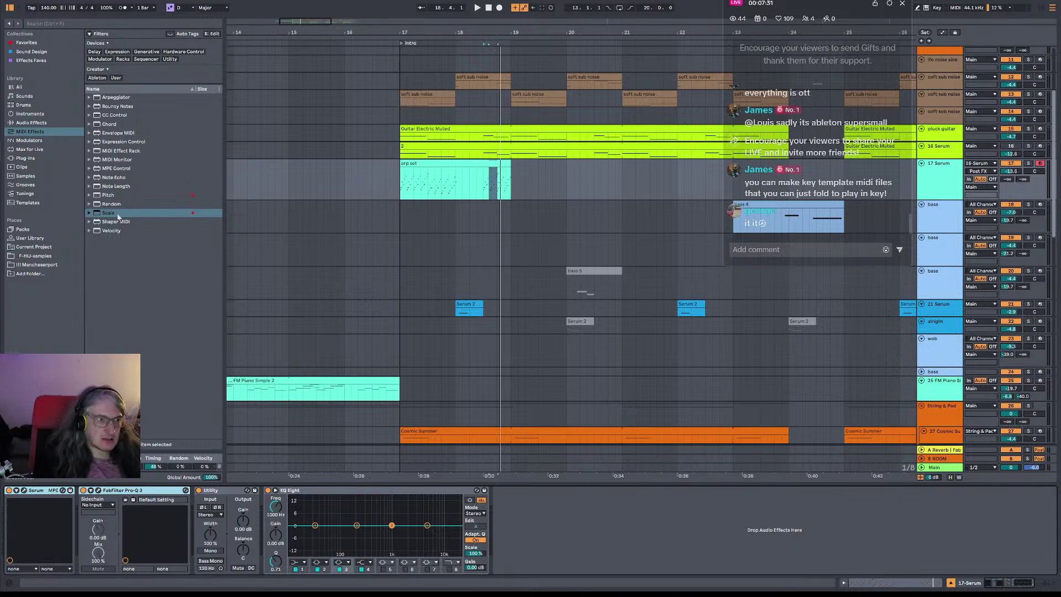
pyautogui.doubleClick(118, 215)
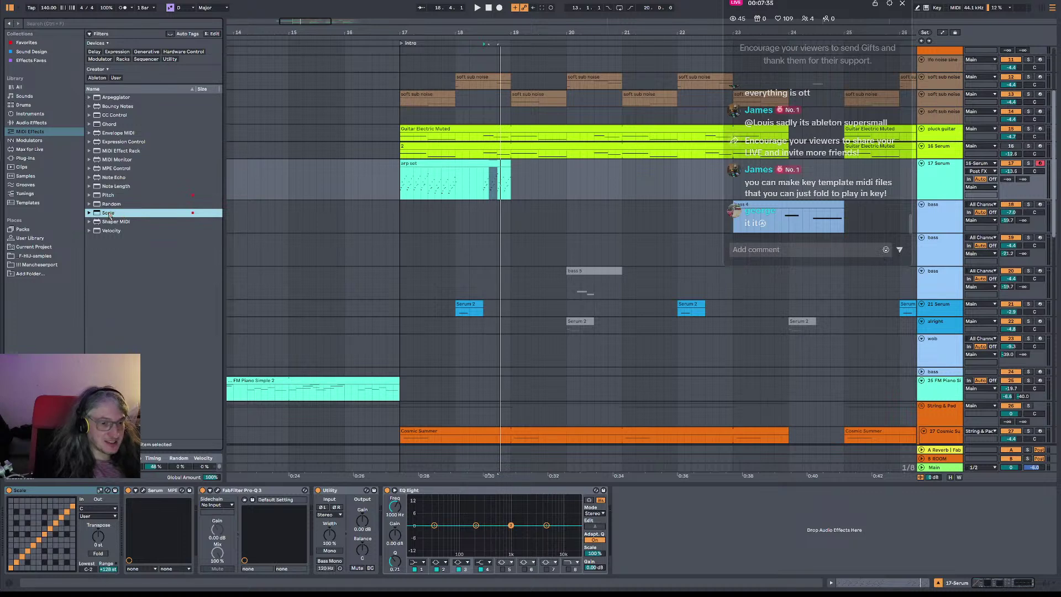
pyautogui.press('space')
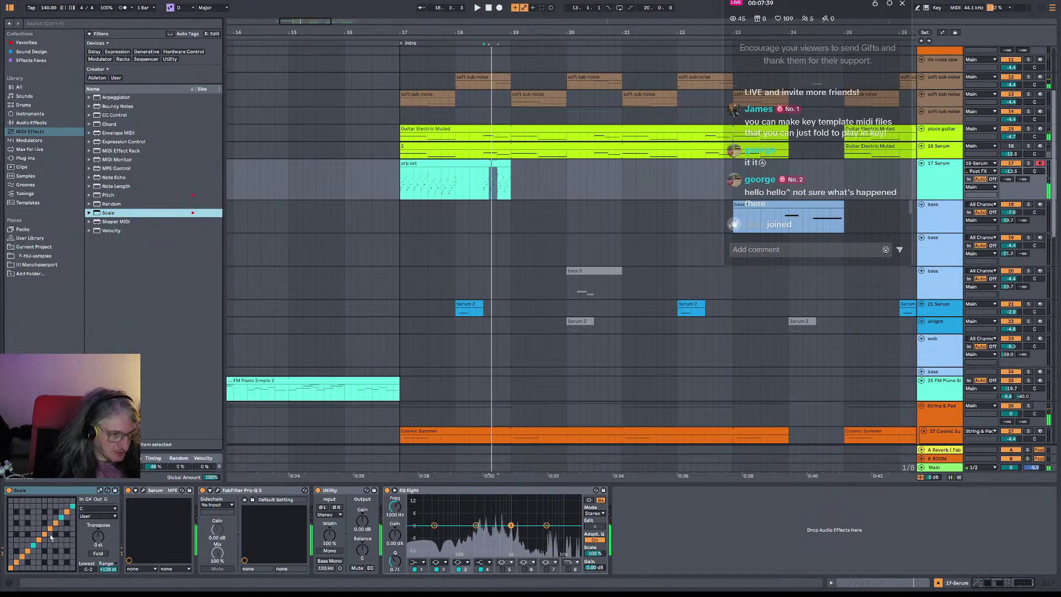
# - Try remapping input E to C# in the Scale device while auditioning the arp
pyautogui.press('space')
pyautogui.press('space')
pyautogui.press('space')
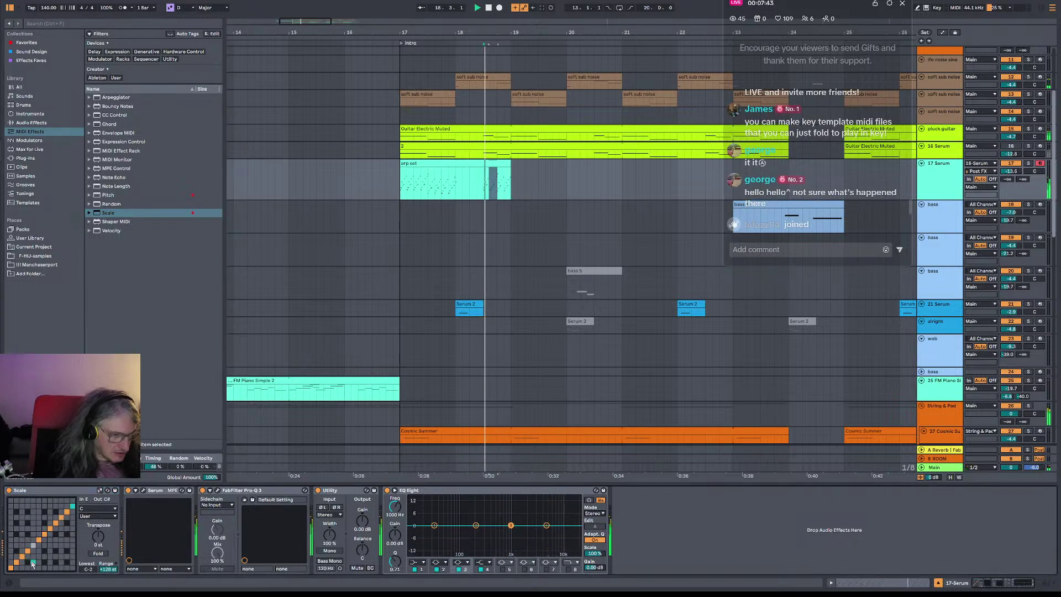
pyautogui.press('space')
pyautogui.press('space')
pyautogui.press('space')
pyautogui.press('space')
pyautogui.press('space')
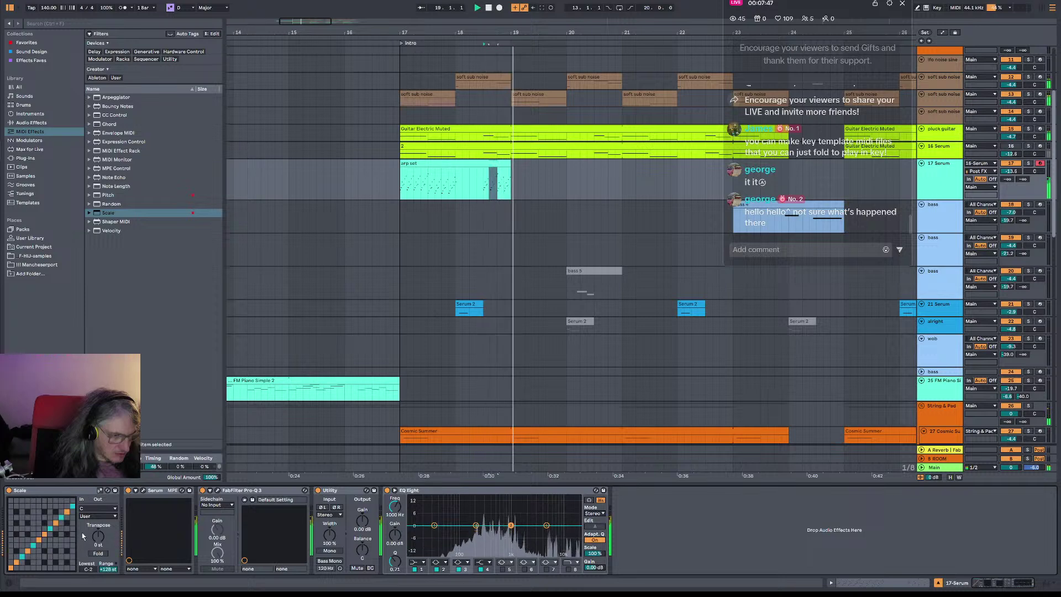
# - Try remapping input G to F# in the Scale device, audition it, and restore it to G
pyautogui.click(51, 534)
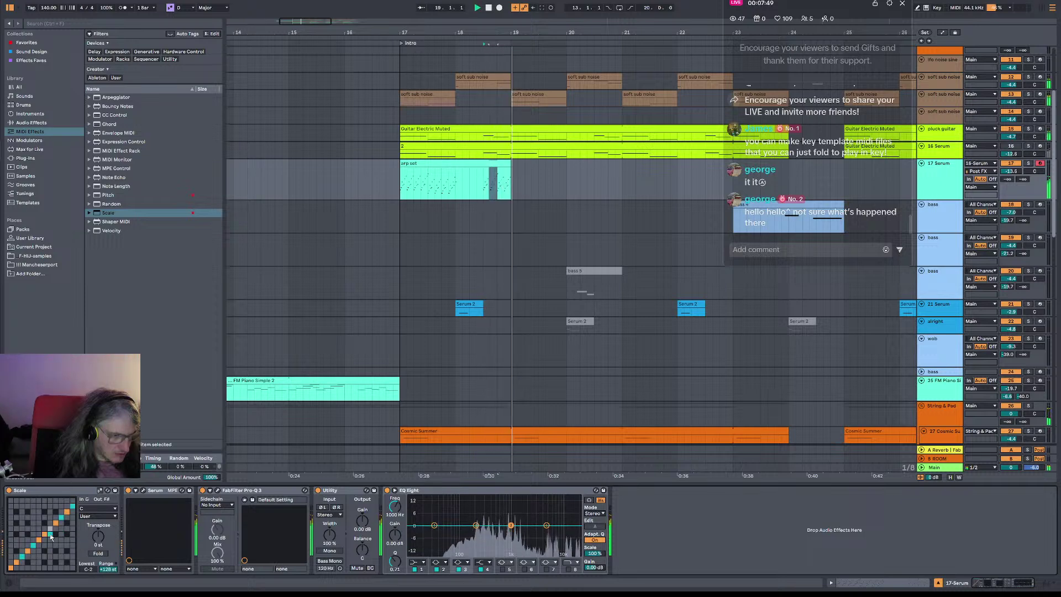
pyautogui.press('space')
pyautogui.press('space')
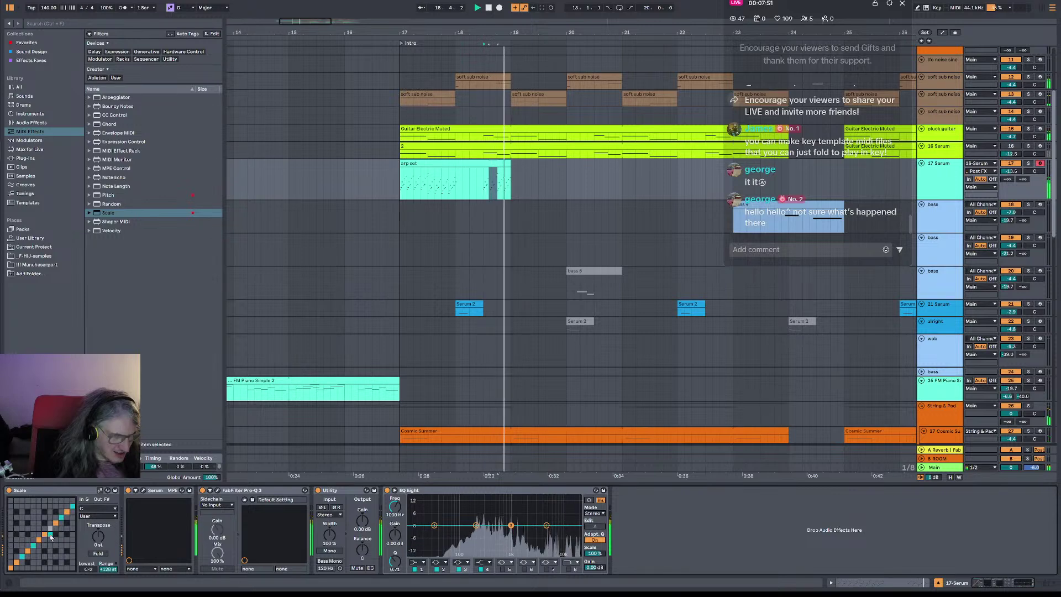
pyautogui.click(51, 530)
pyautogui.press('space')
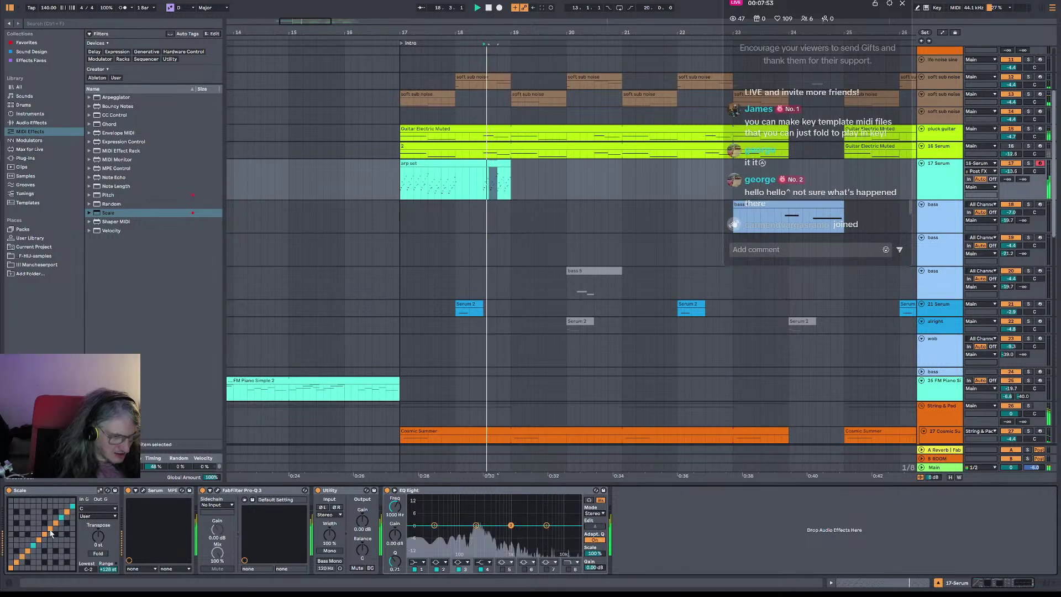
# - Try input A at G# and A# in the Scale device, audition both, and restore it to A
pyautogui.click(62, 527)
pyautogui.press('space')
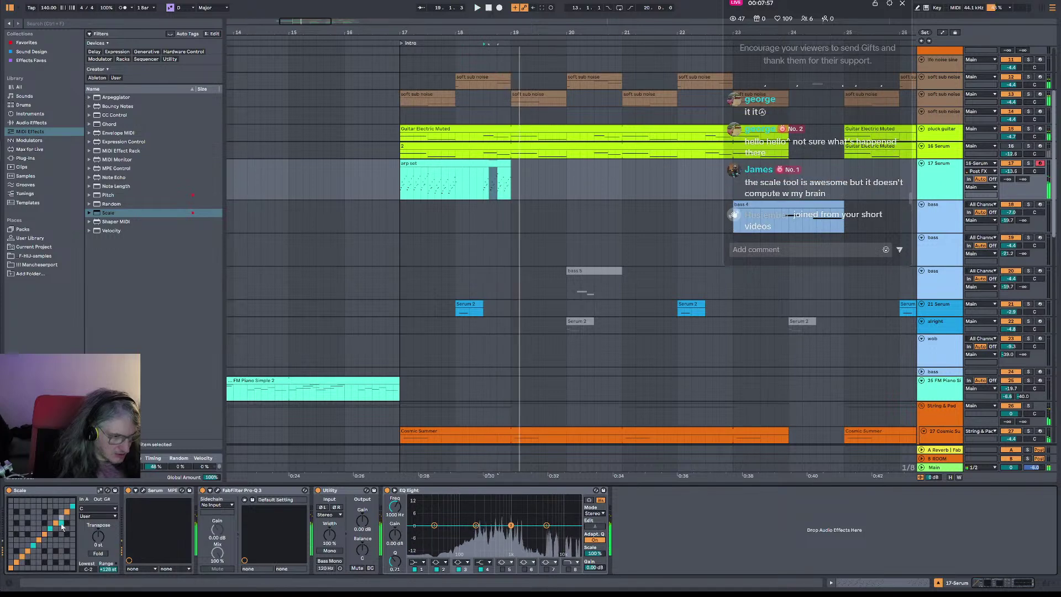
pyautogui.click(61, 514)
pyautogui.press('space')
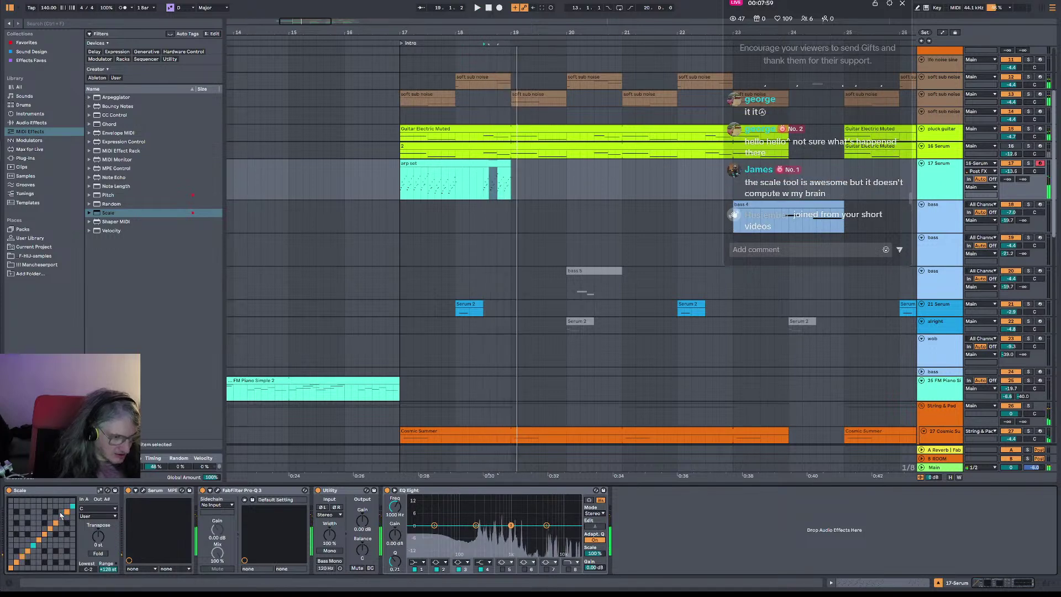
pyautogui.click(62, 518)
pyautogui.press('space')
# - Compare input G at F# and back at G in the Scale device while auditioning the arp
pyautogui.press('space')
pyautogui.press('space')
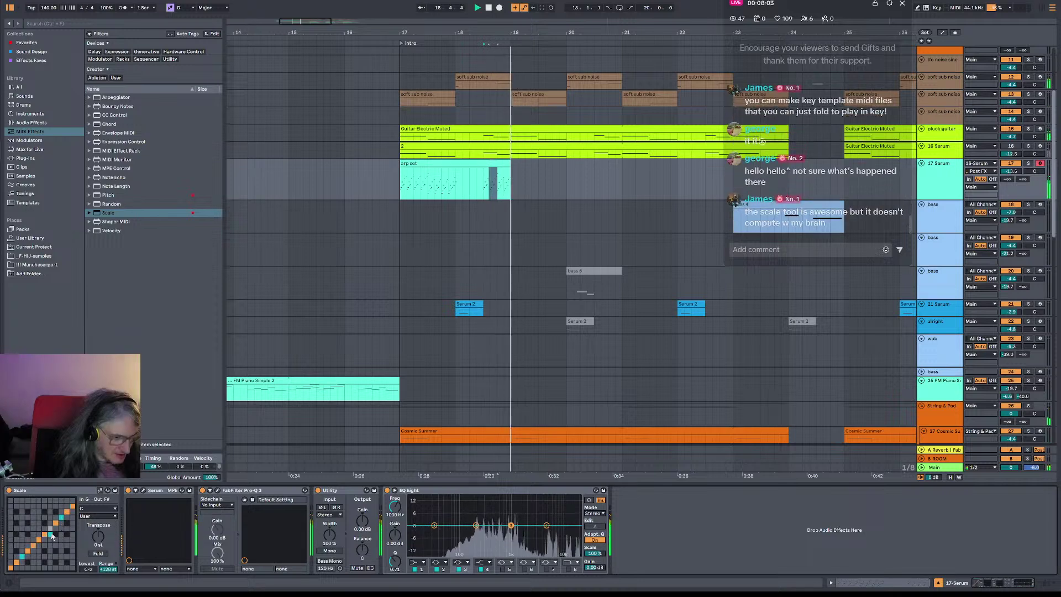
pyautogui.click(52, 524)
pyautogui.press('space')
pyautogui.press('space')
pyautogui.press('space')
# - Try other output notes for input D in the Scale device, remap it to D#, and audition the arp
pyautogui.click(22, 560)
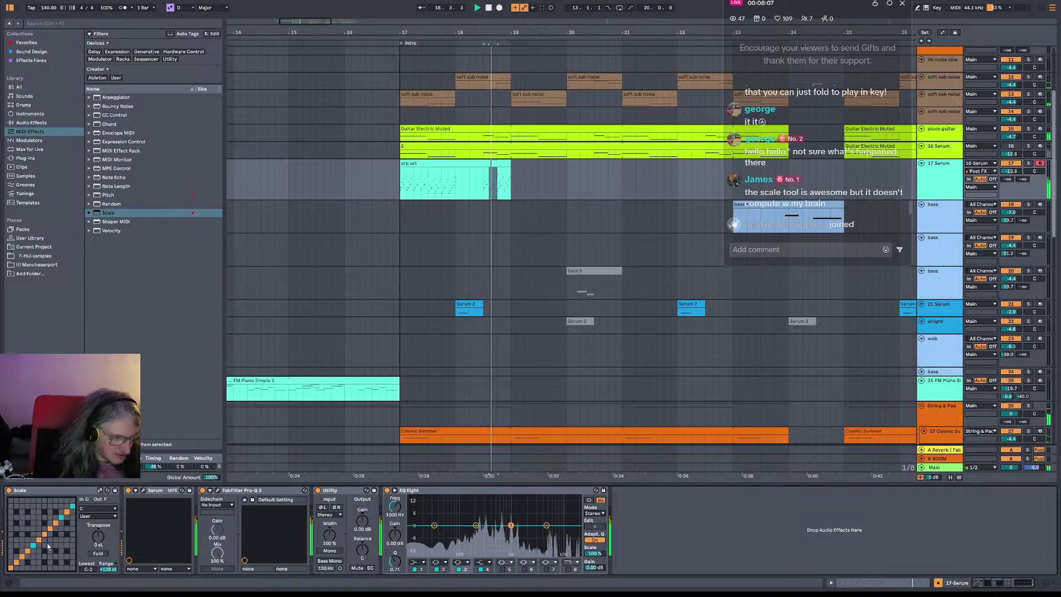
pyautogui.press('space')
pyautogui.press('space')
pyautogui.press('space')
pyautogui.click(23, 552)
pyautogui.press('space')
pyautogui.press('space')
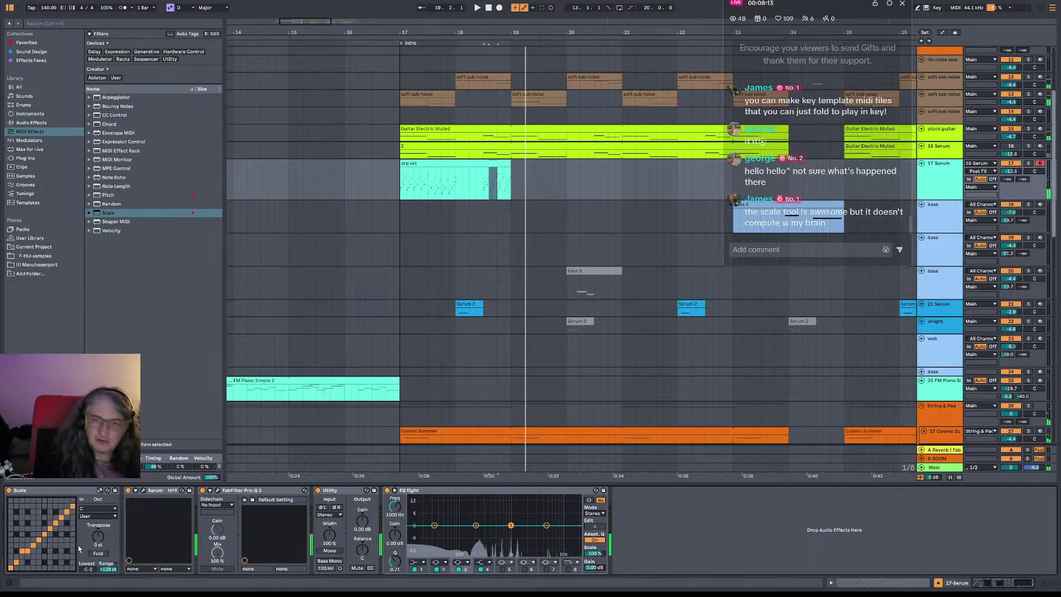
pyautogui.press('space')
pyautogui.press('space')
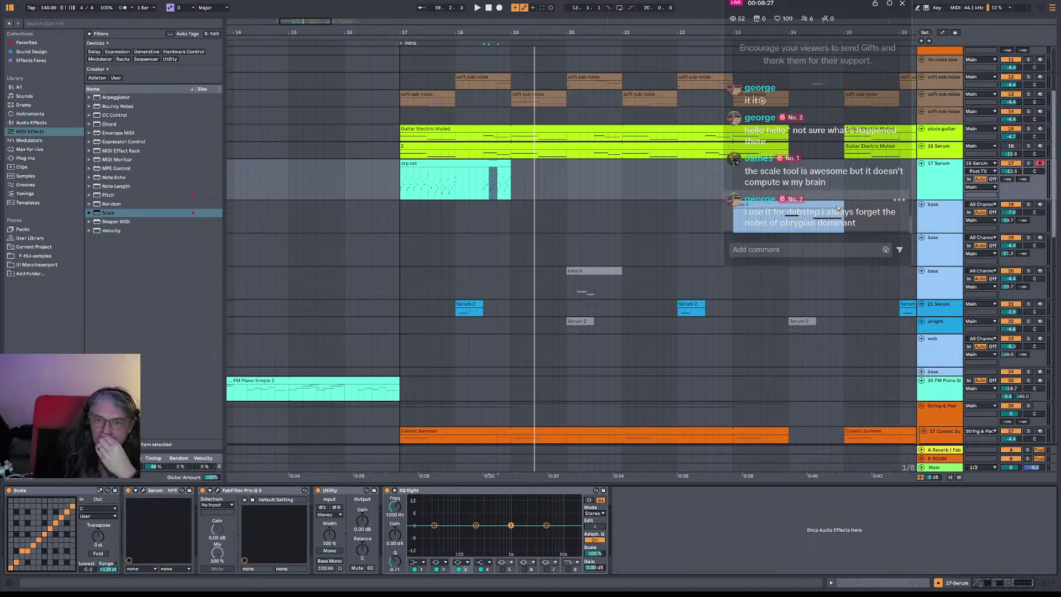
pyautogui.scroll(3, 864, 202)
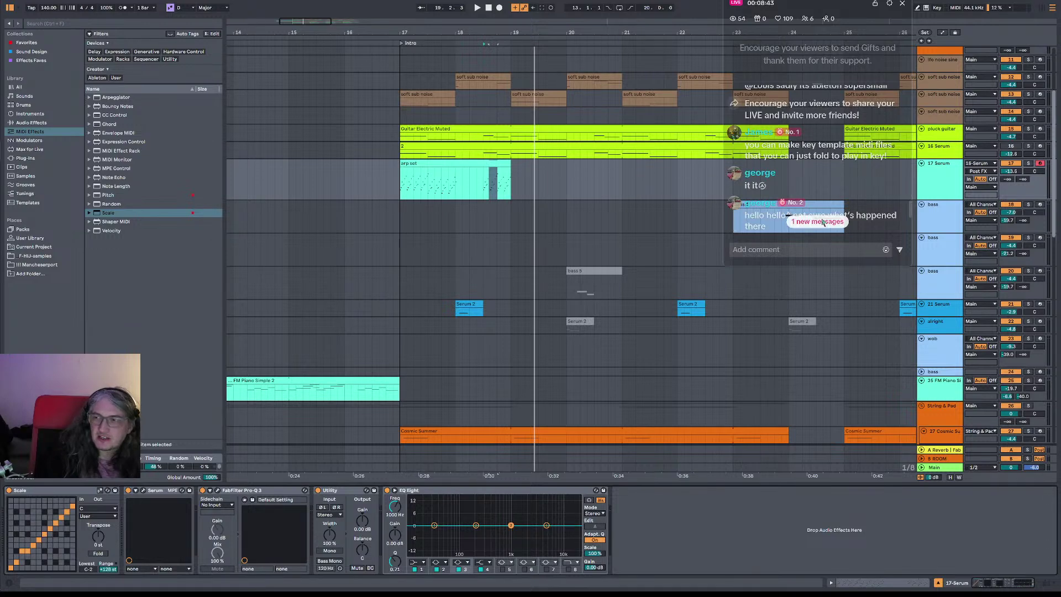
pyautogui.click(823, 221)
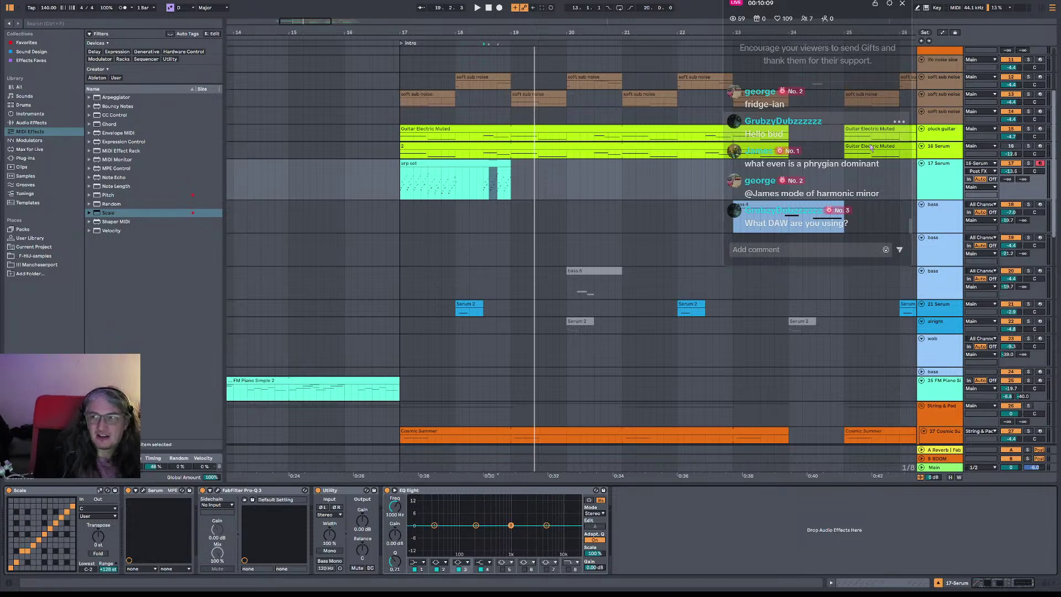
pyautogui.scroll(2, 813, 160)
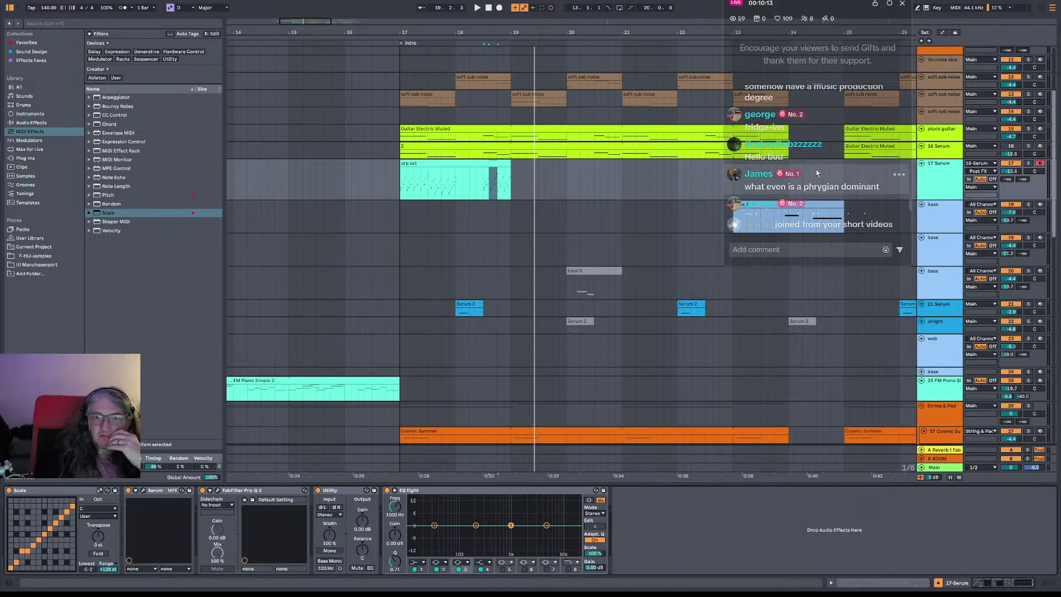
pyautogui.scroll(2, 790, 166)
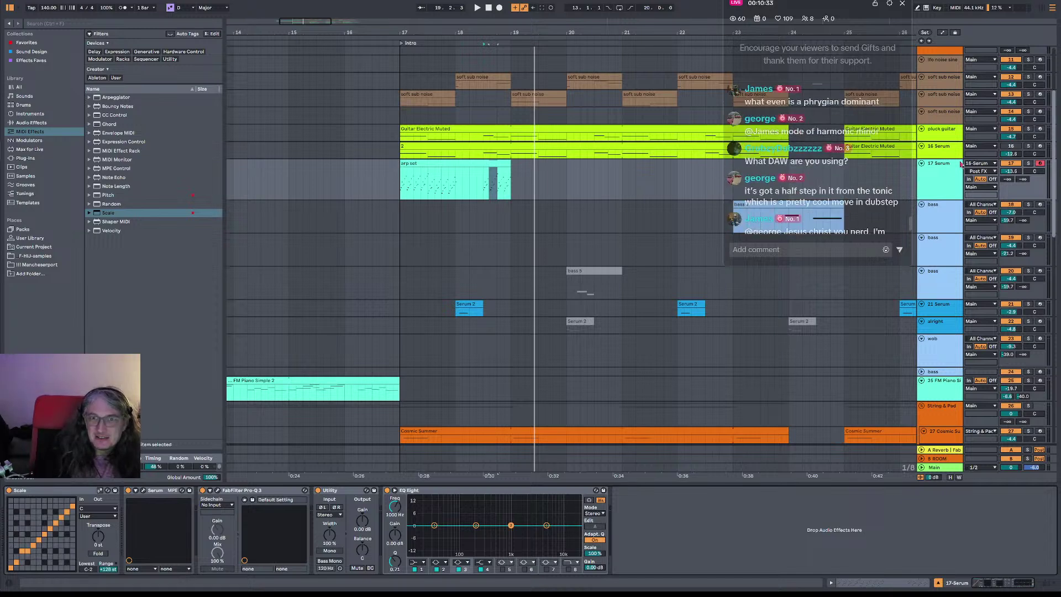
pyautogui.scroll(1, 846, 152)
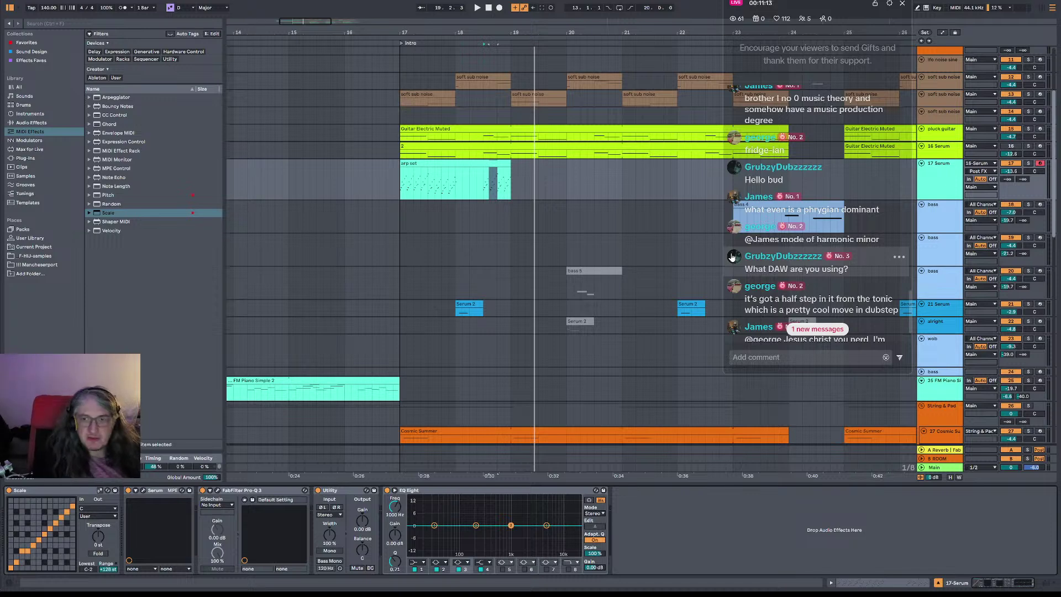
# - Set the Scale device to Phrygian Dominant with D as its base note, auditioning the arp
pyautogui.click(98, 516)
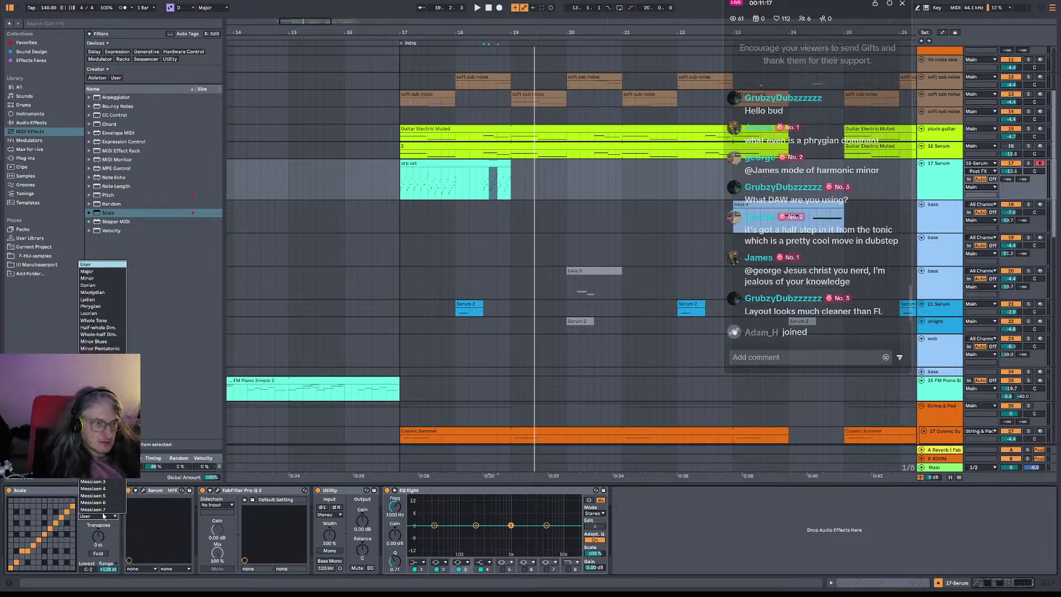
pyautogui.click(101, 383)
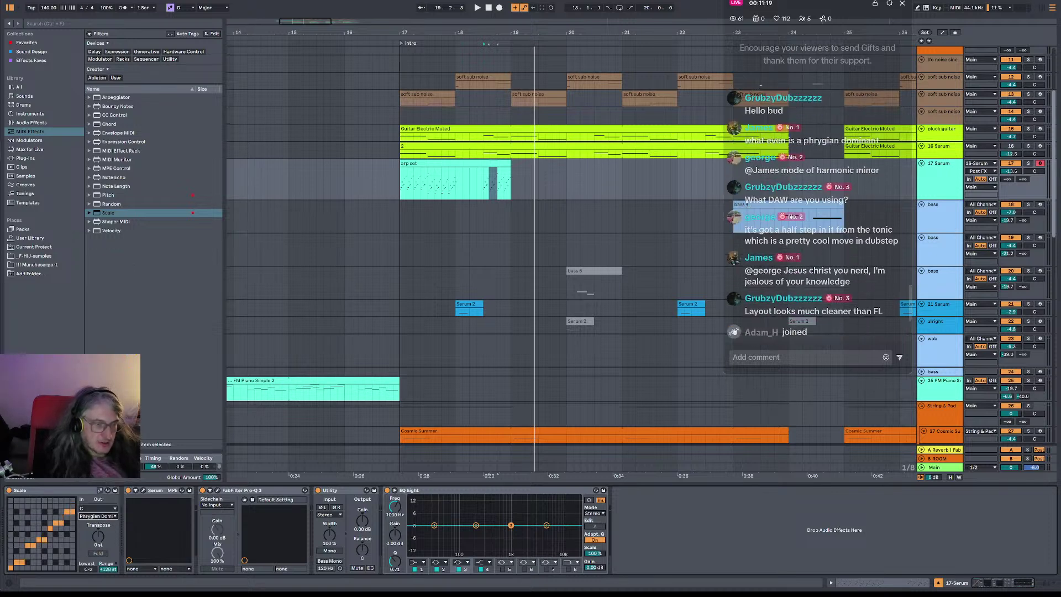
pyautogui.press('space')
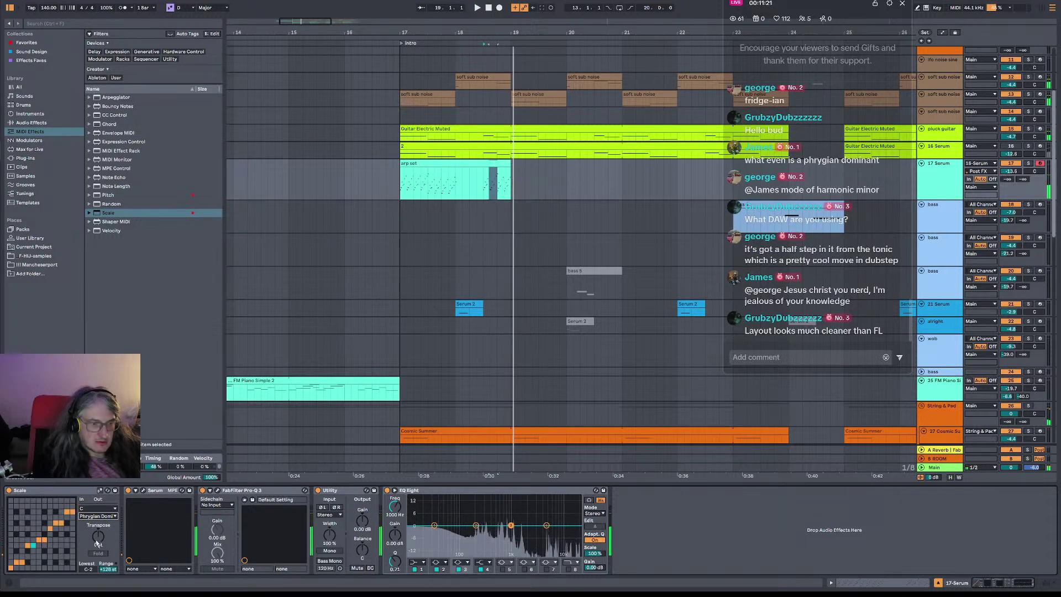
pyautogui.click(98, 508)
pyautogui.click(93, 439)
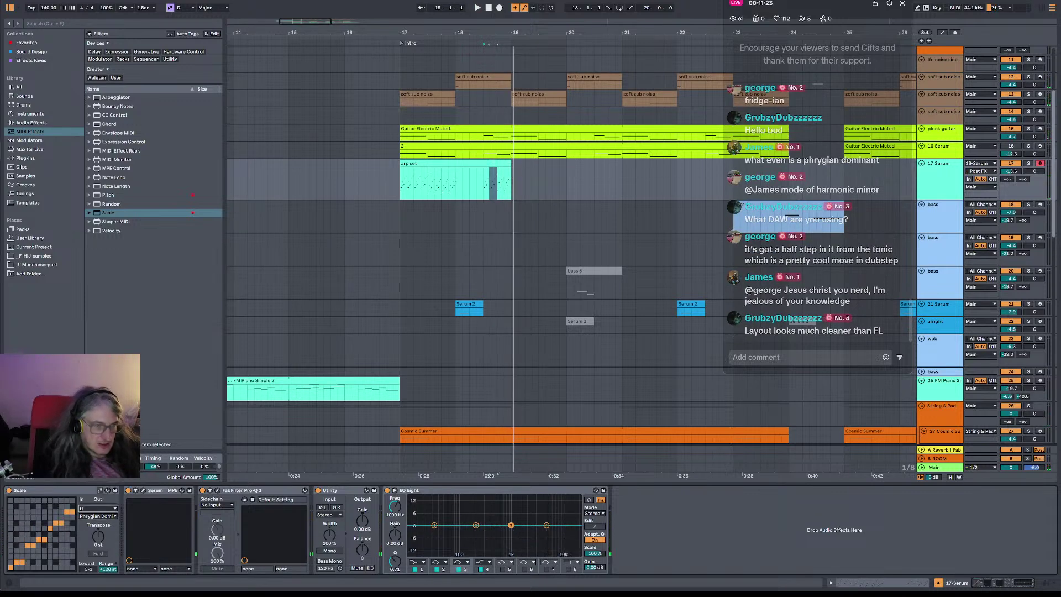
pyautogui.press('space')
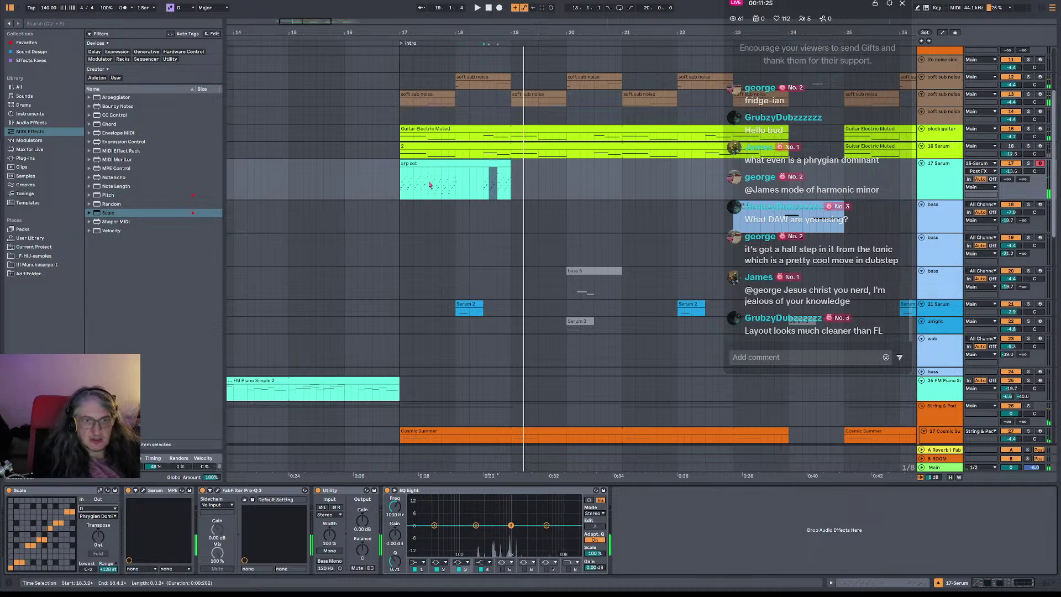
# - Audition the arp set clip from its start at bar 17 through the Scale device
pyautogui.click(403, 191)
pyautogui.press('space')
pyautogui.press('space')
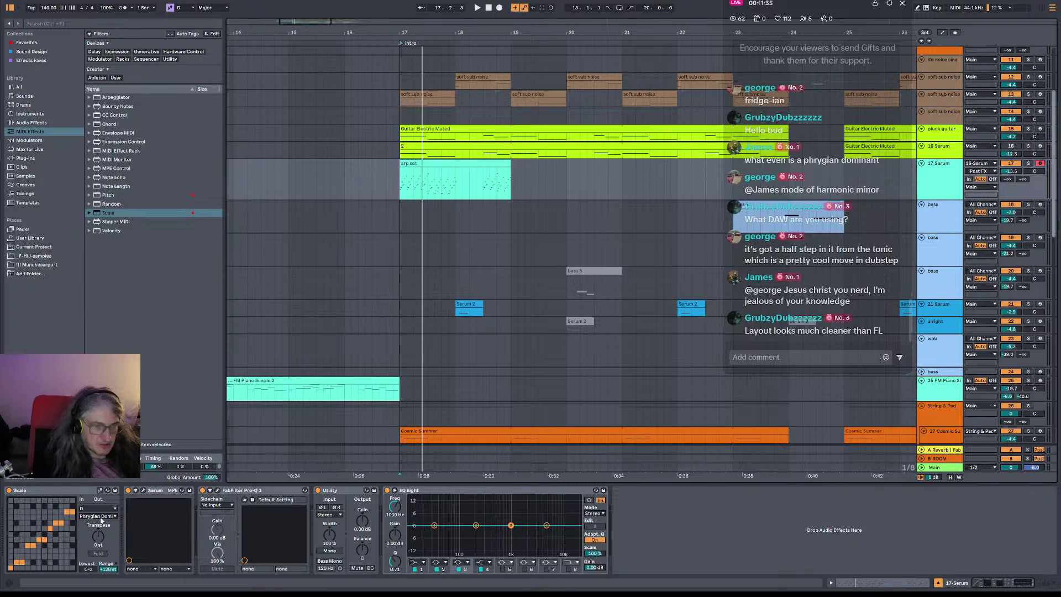
pyautogui.press('space')
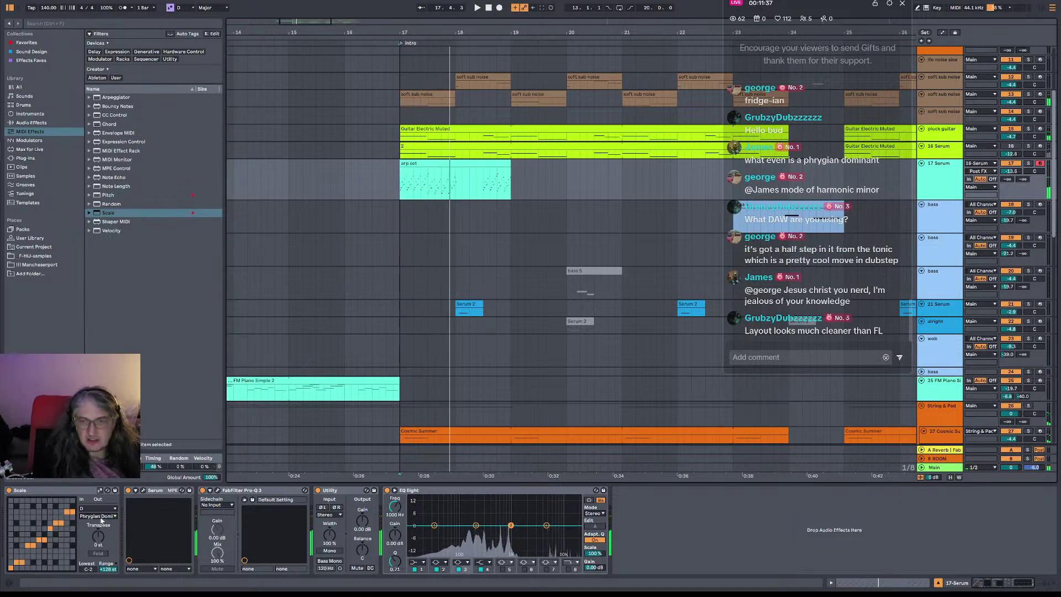
# - Try the Phrygian scale in the Scale device and audition the arp from bar 17
pyautogui.click(102, 518)
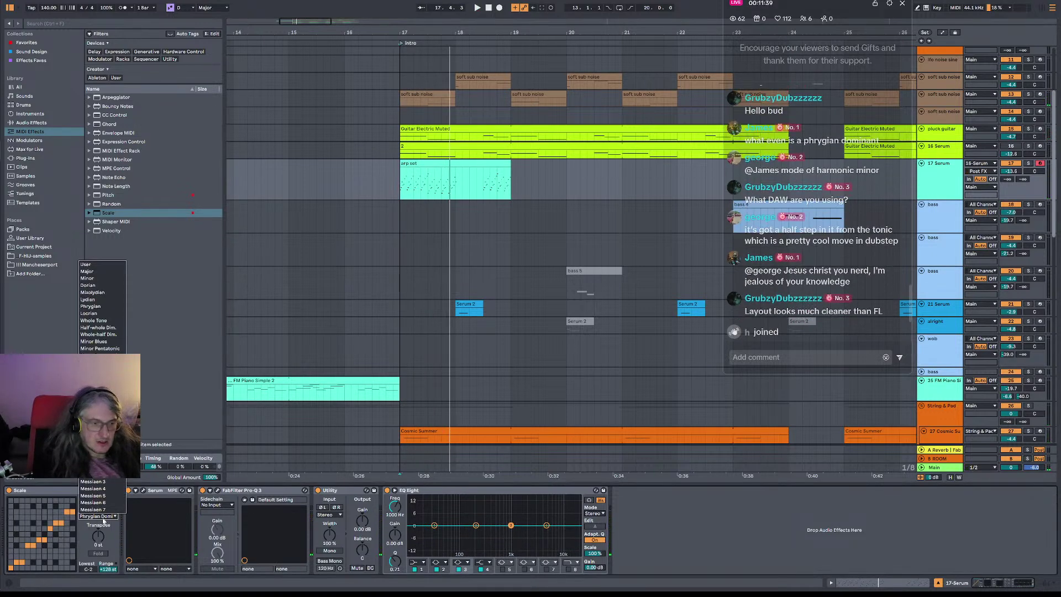
pyautogui.click(119, 542)
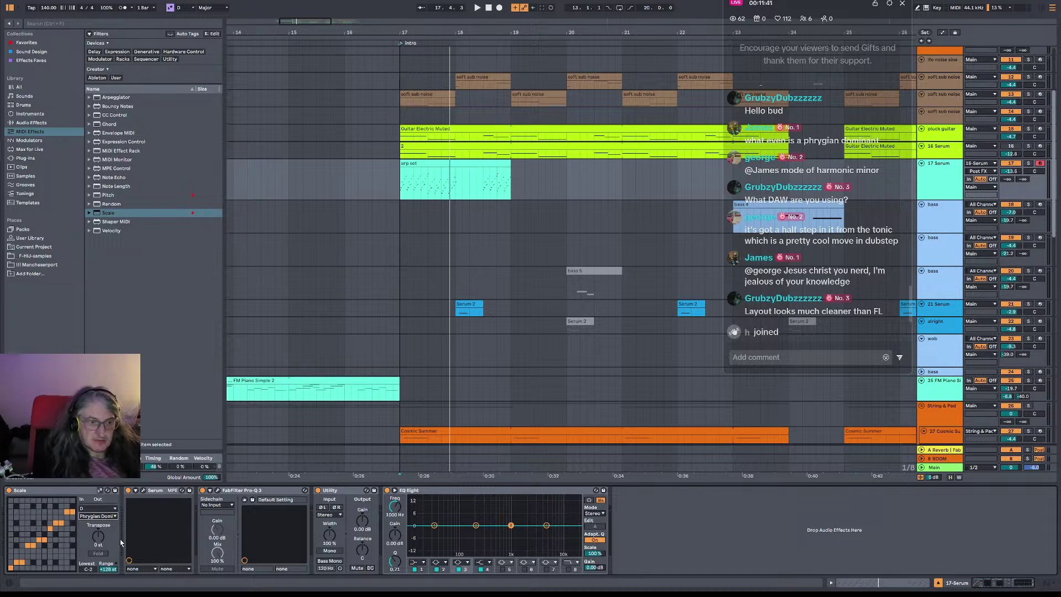
pyautogui.press('space')
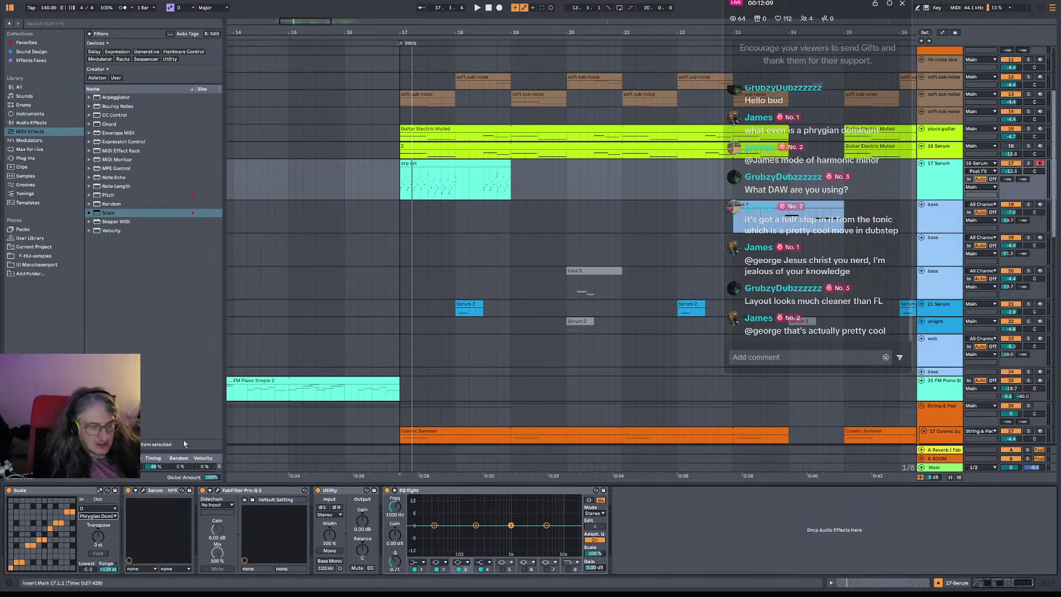
pyautogui.click(97, 515)
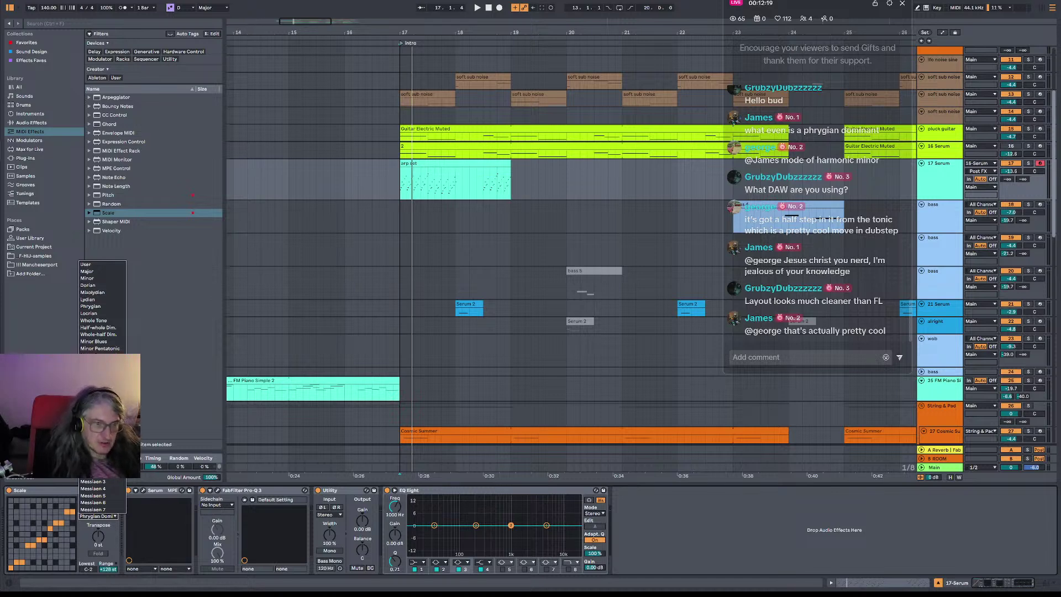
pyautogui.click(99, 309)
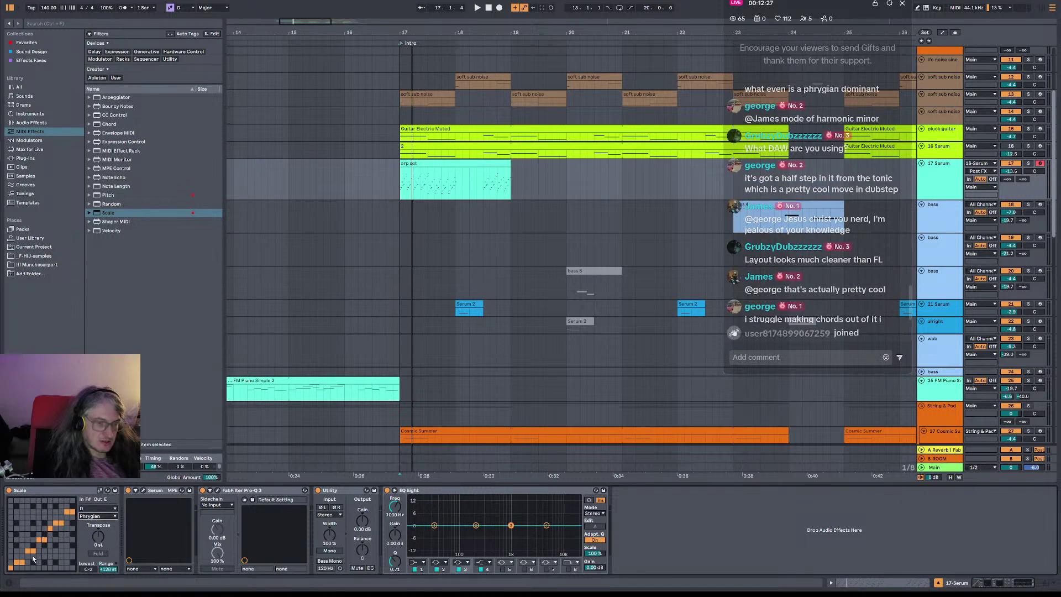
pyautogui.press('space')
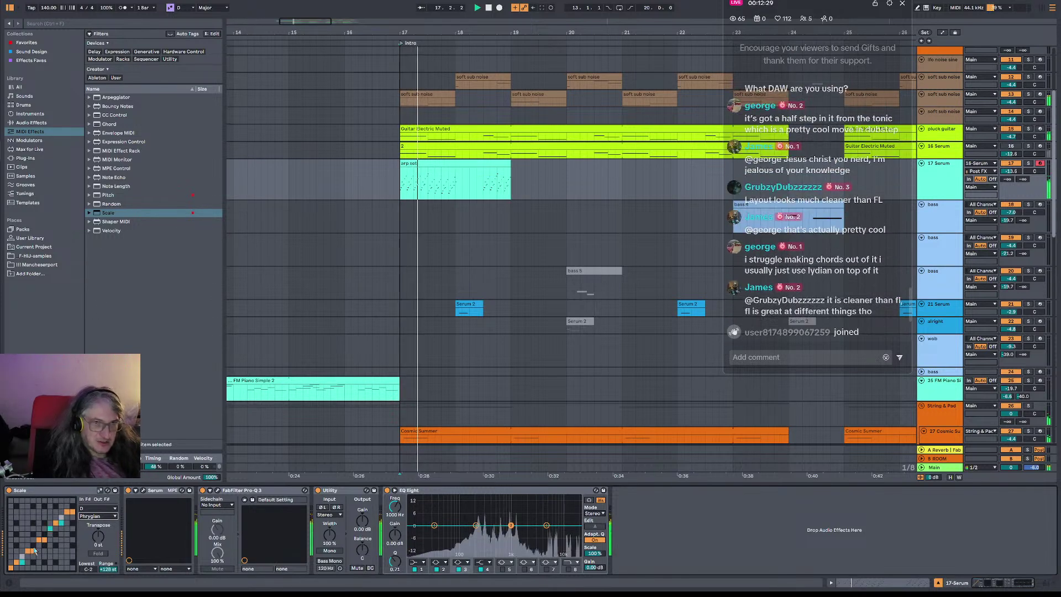
# - Try the Major scale in the Scale device and play the arp through it
pyautogui.click(95, 516)
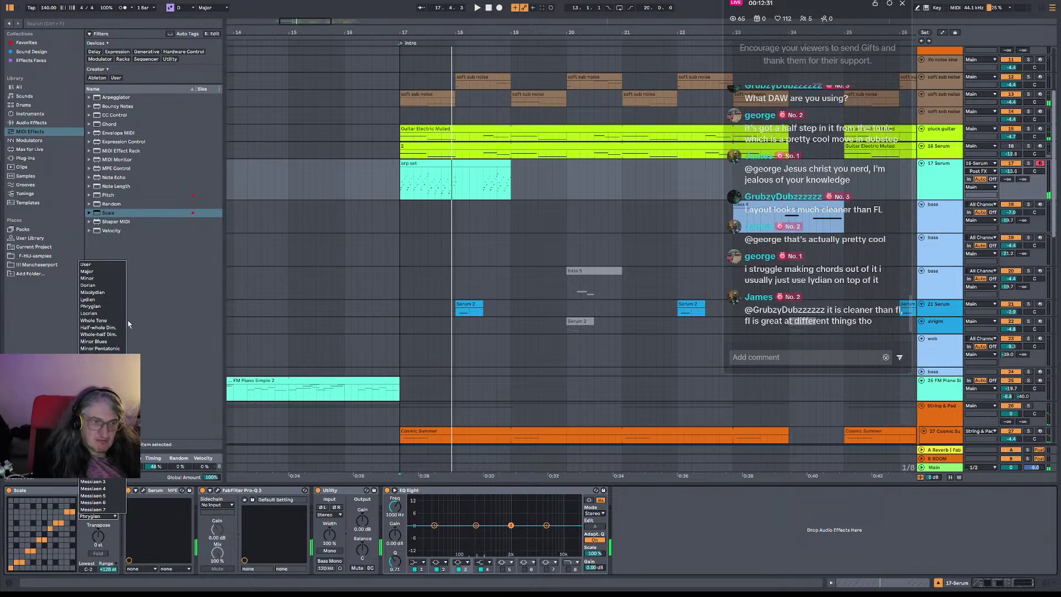
pyautogui.click(91, 520)
pyautogui.click(90, 519)
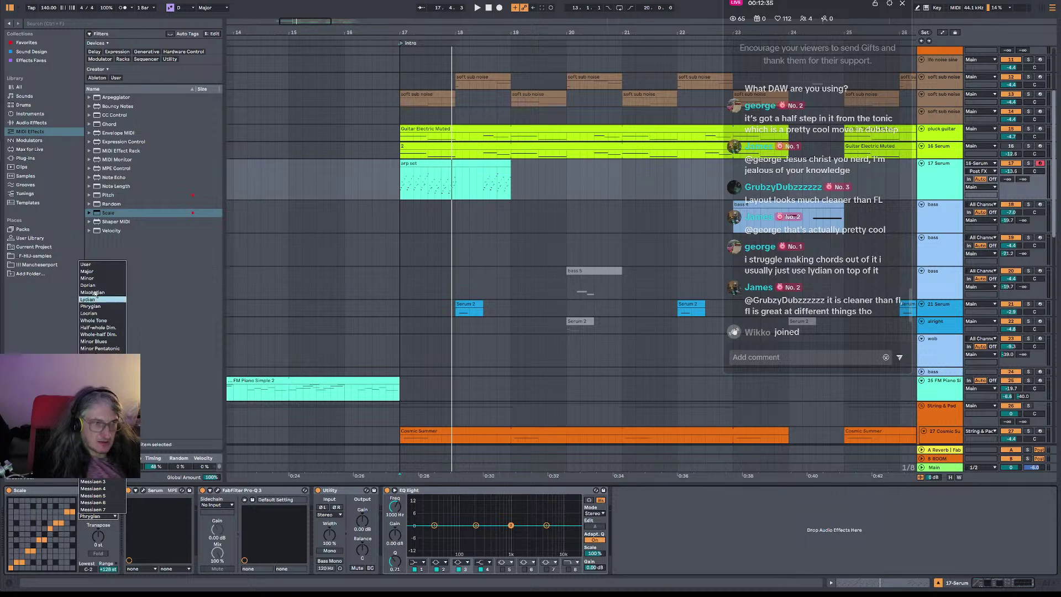
pyautogui.click(88, 271)
pyautogui.press('space')
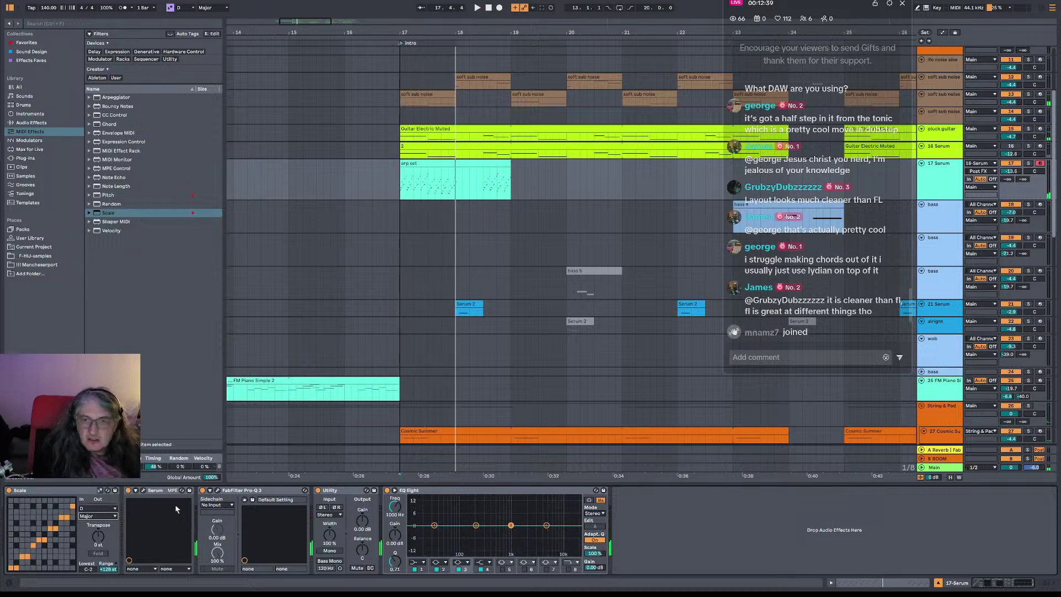
# - Compare Minor with Harmonic Minor in the Scale device, then set the scale to Minor
pyautogui.scroll(3, 835, 236)
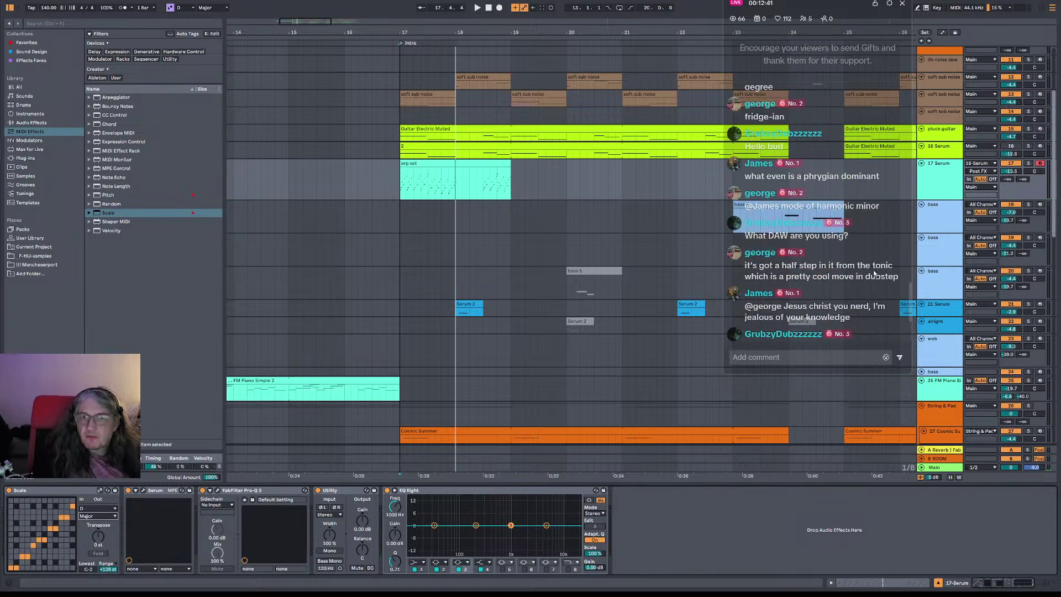
pyautogui.scroll(1, 834, 237)
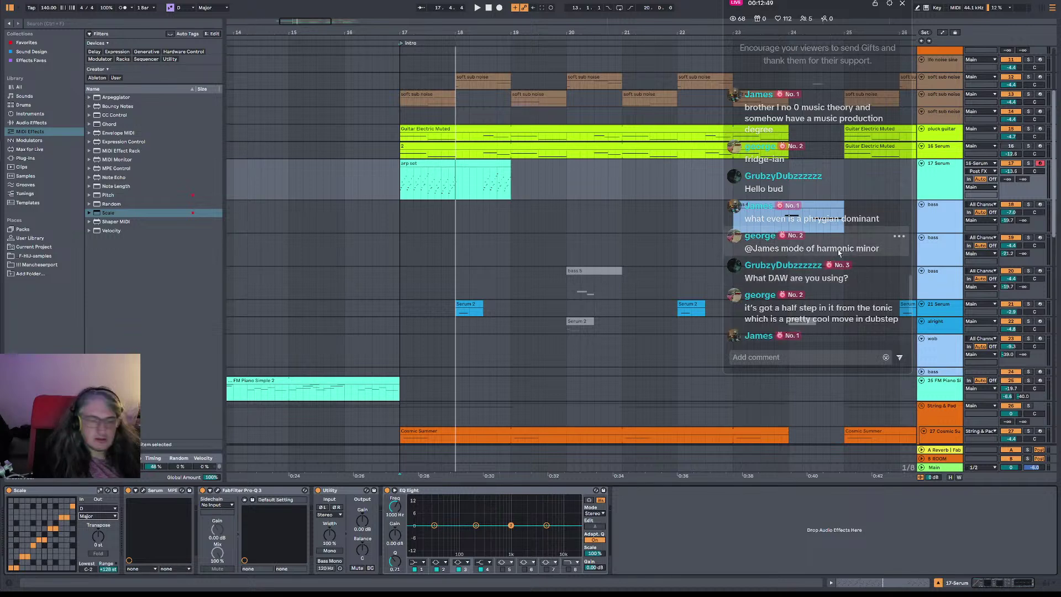
pyautogui.click(97, 516)
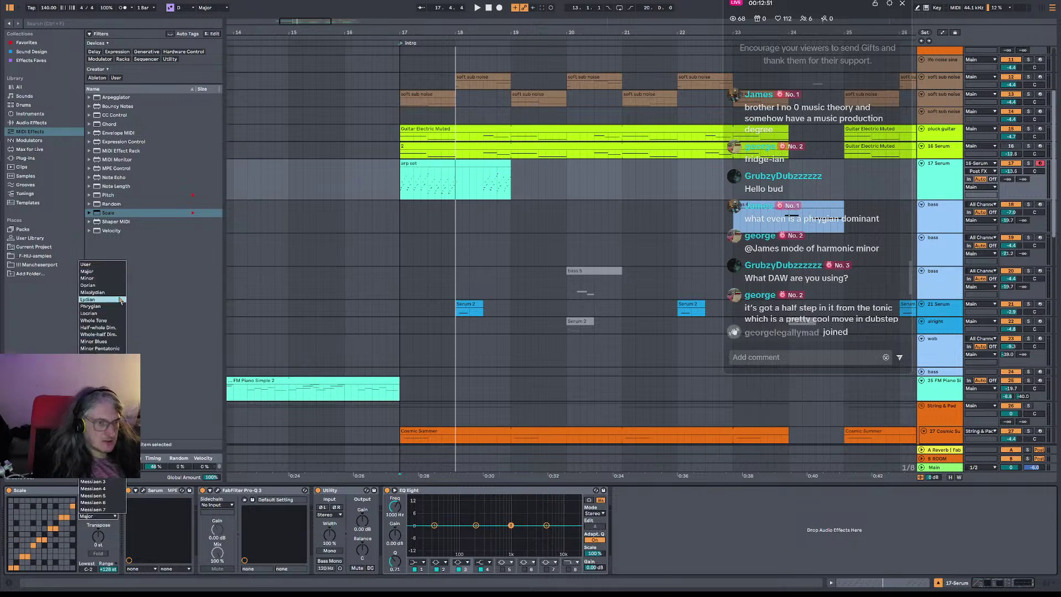
pyautogui.click(94, 278)
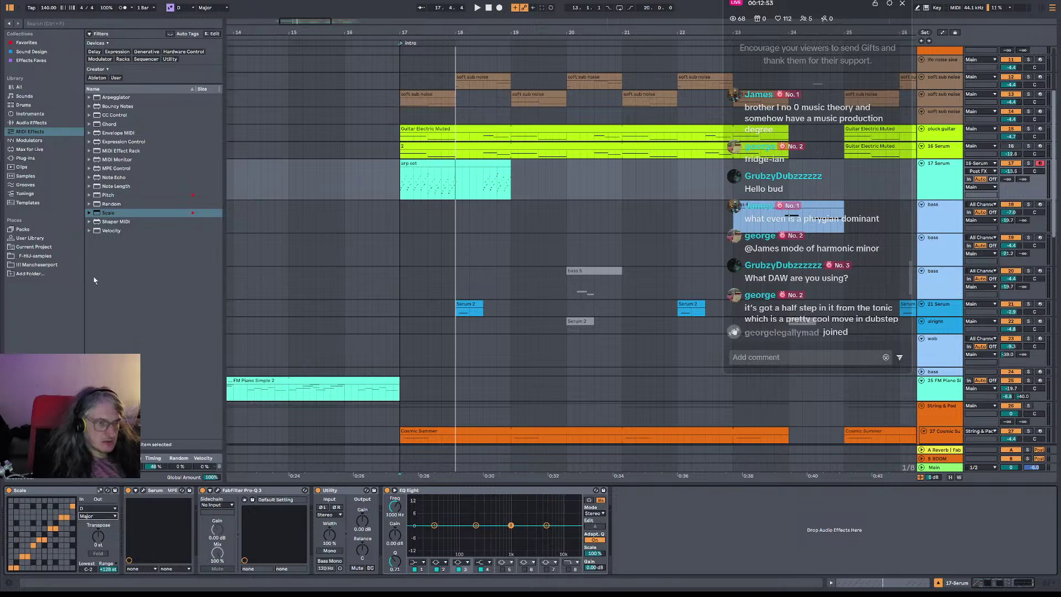
pyautogui.click(96, 517)
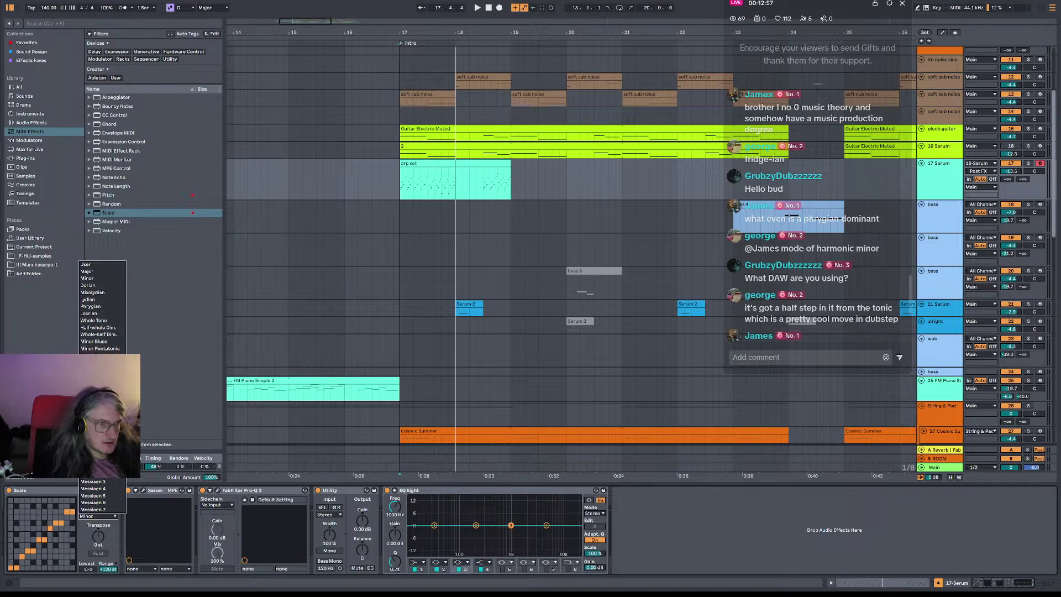
pyautogui.click(100, 384)
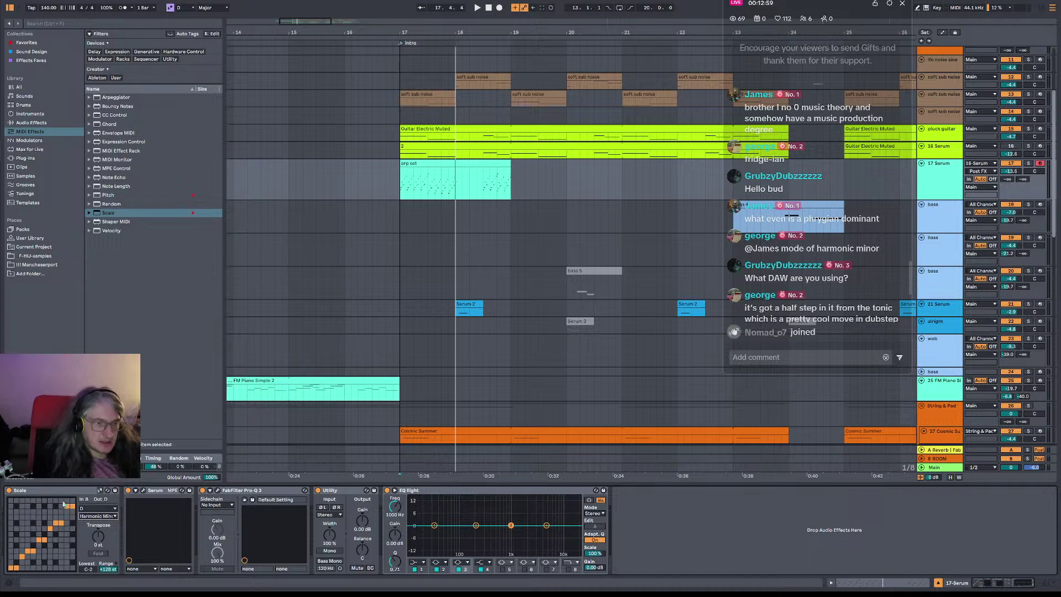
pyautogui.click(98, 516)
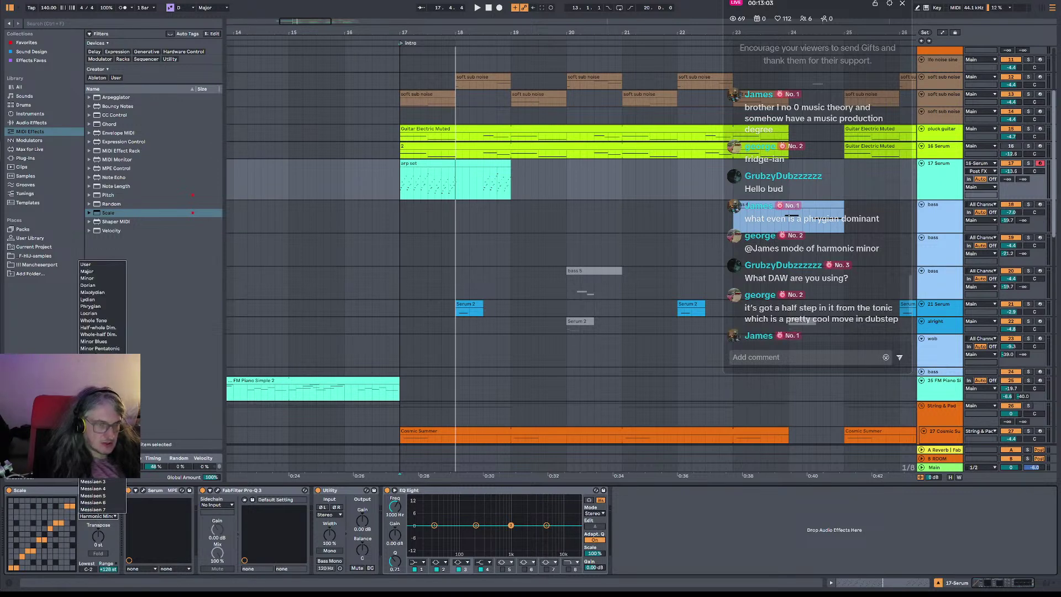
pyautogui.click(100, 280)
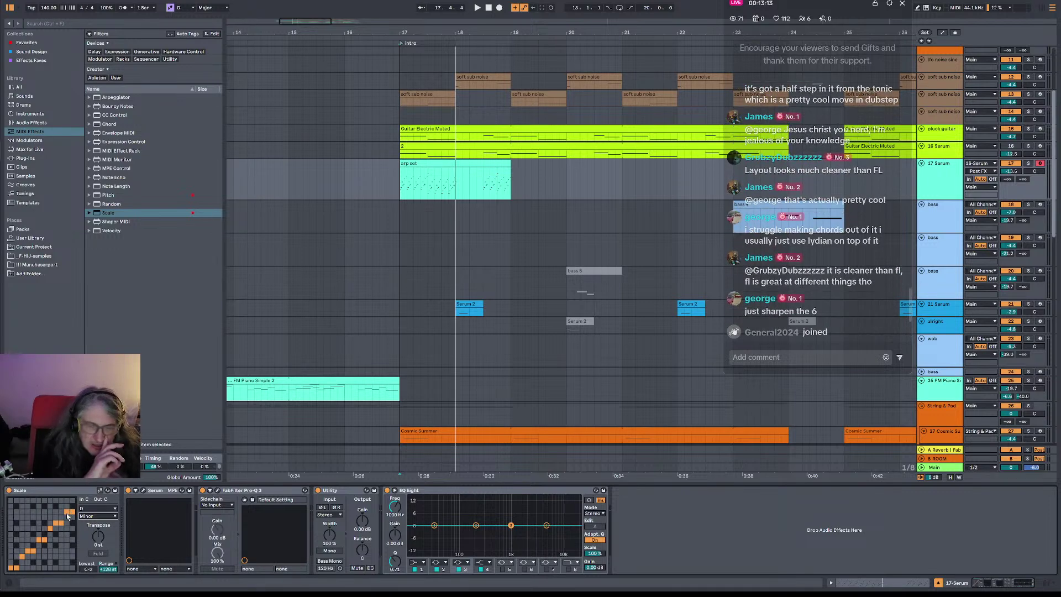
# - Look through the base notes and scale types offered by the Scale device
pyautogui.click(107, 517)
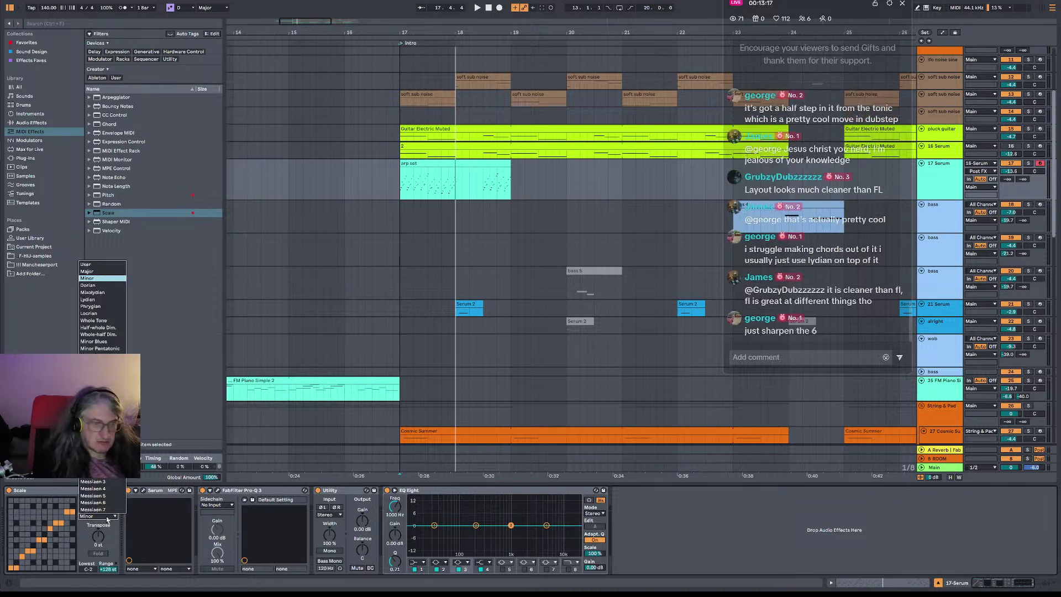
pyautogui.click(84, 539)
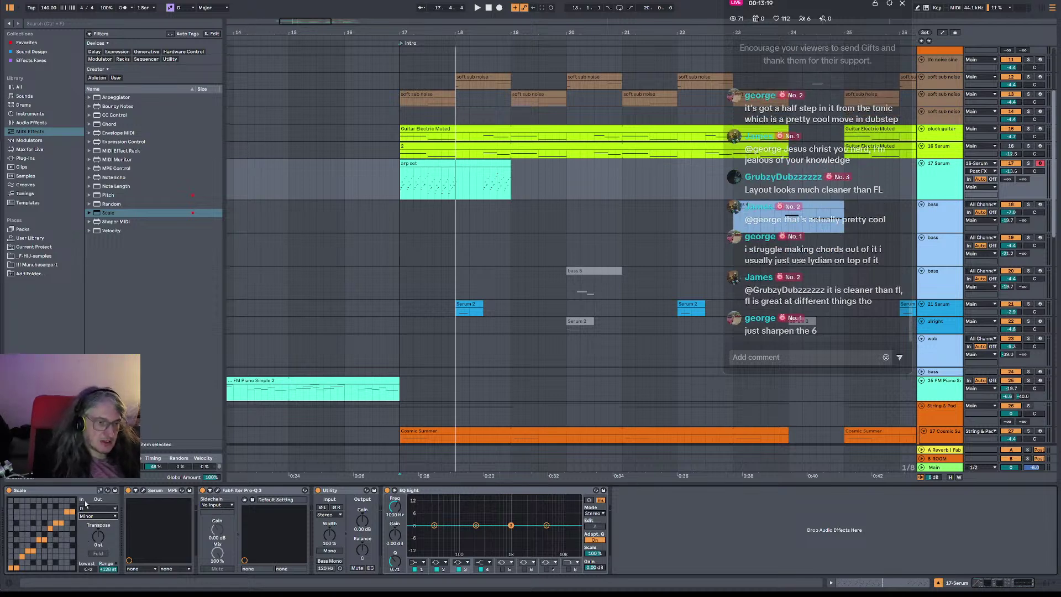
pyautogui.click(86, 508)
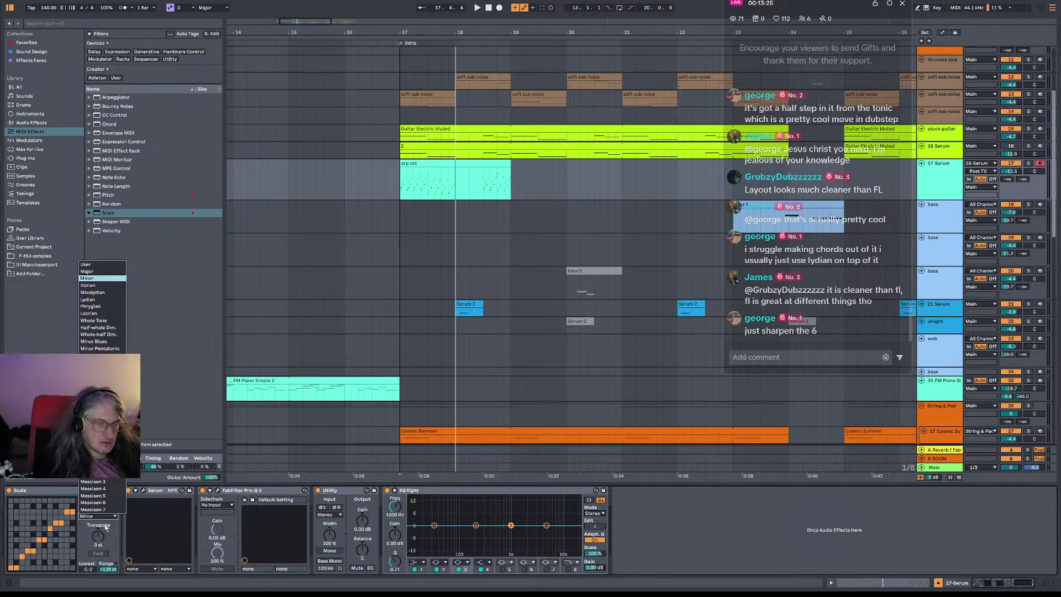
pyautogui.click(92, 517)
pyautogui.click(92, 517)
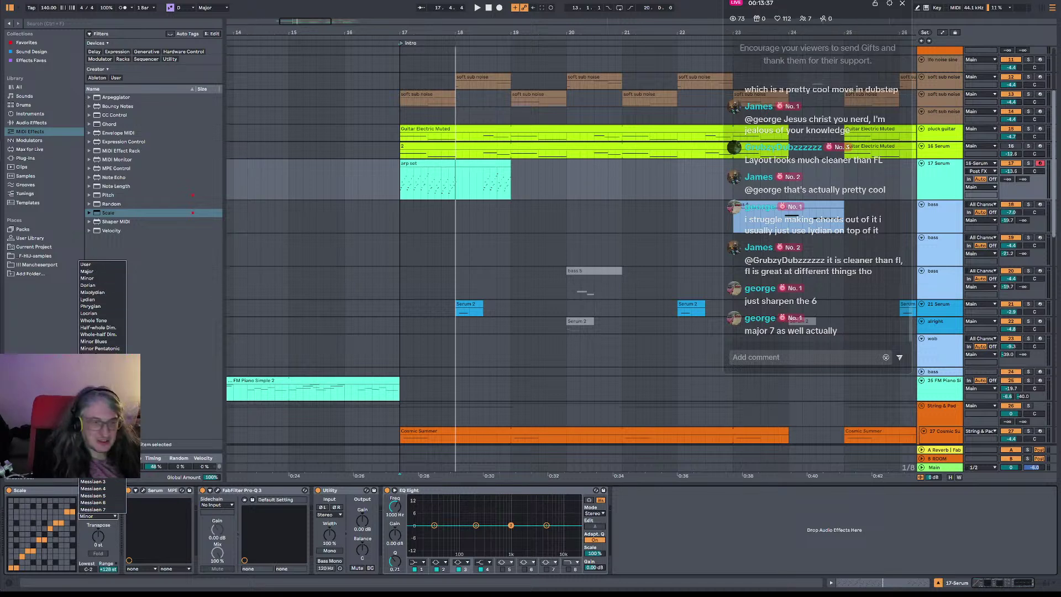
pyautogui.click(97, 528)
pyautogui.click(89, 509)
pyautogui.click(93, 510)
pyautogui.click(104, 516)
pyautogui.click(114, 534)
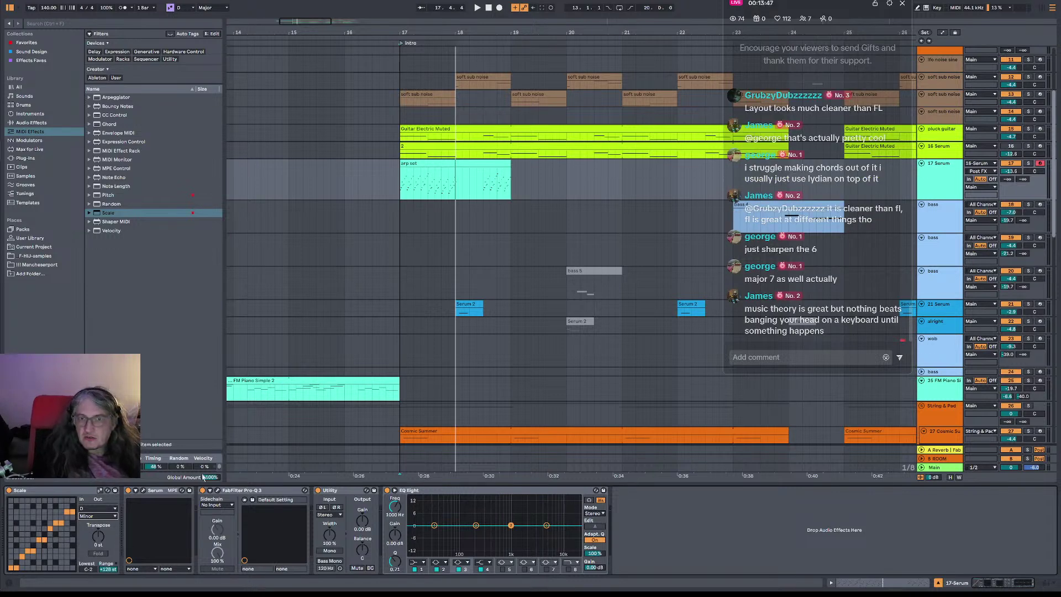
# - Read back through the earlier viewer comments in the live chat about scales and music theory
pyautogui.scroll(2, 874, 239)
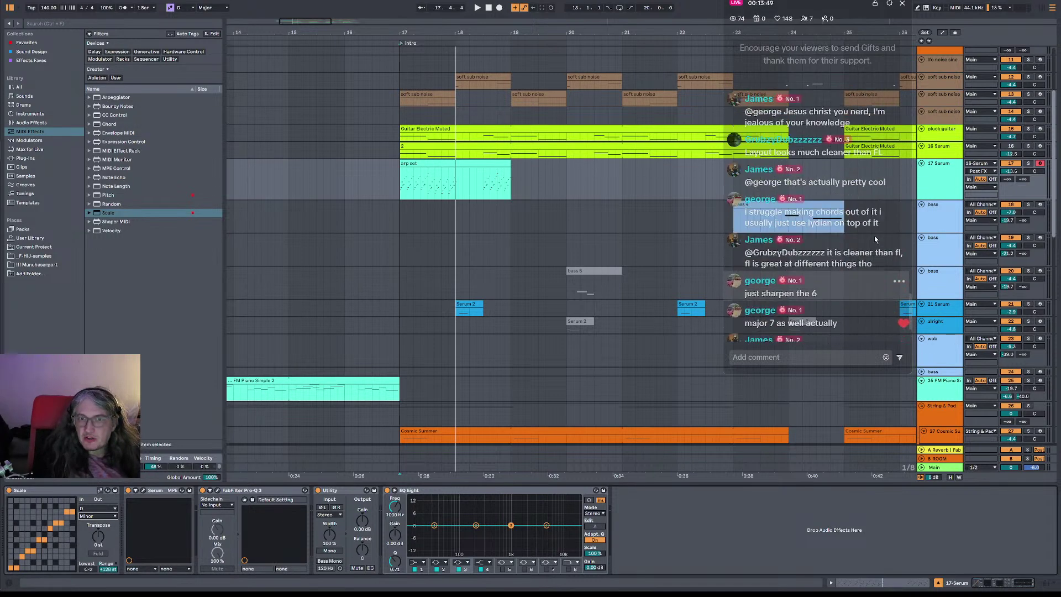
pyautogui.scroll(2, 874, 239)
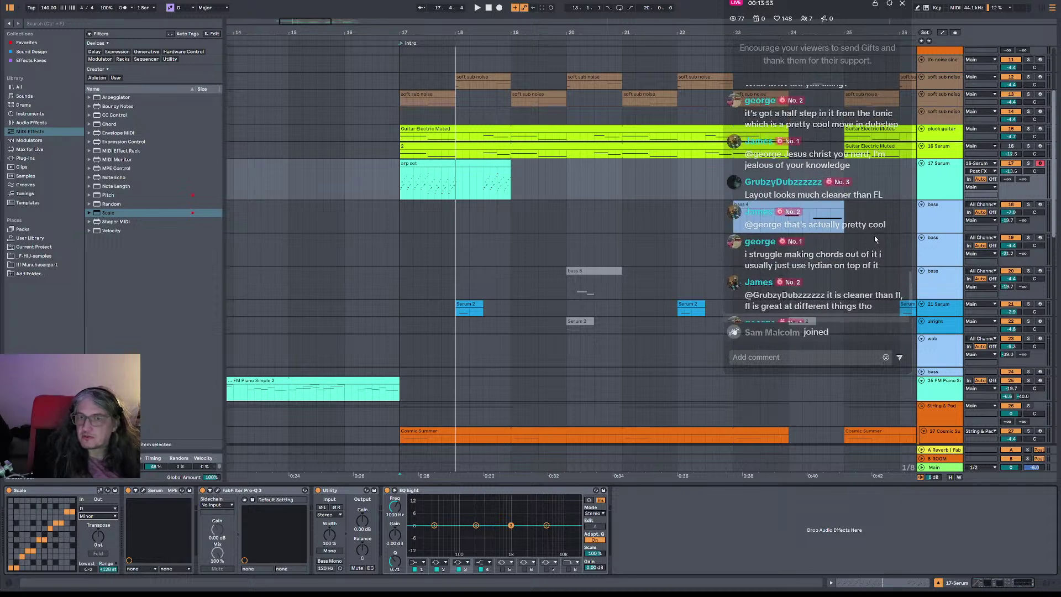
pyautogui.scroll(3, 878, 236)
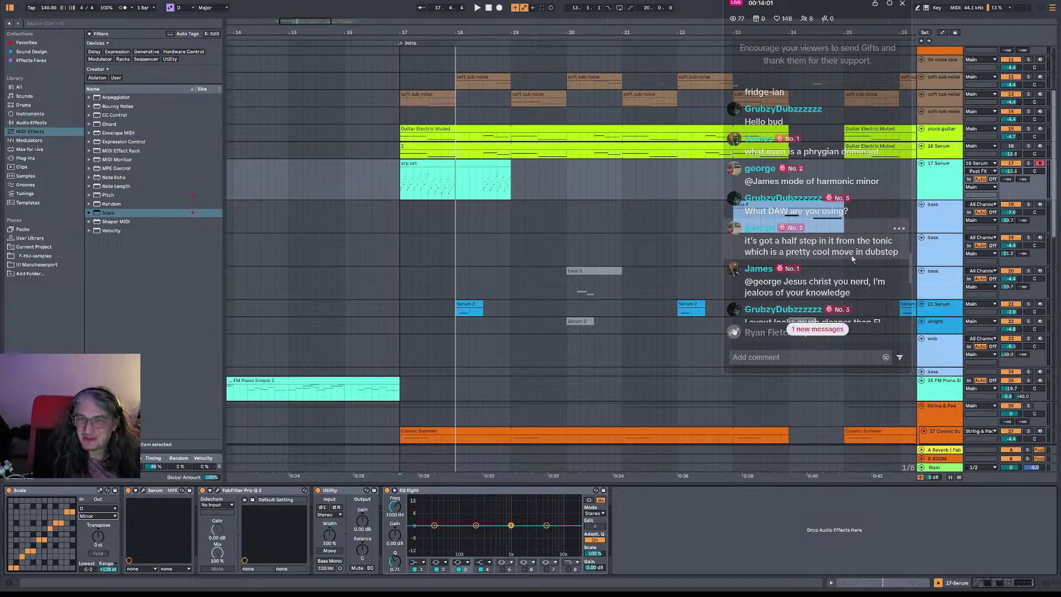
pyautogui.scroll(-2, 851, 257)
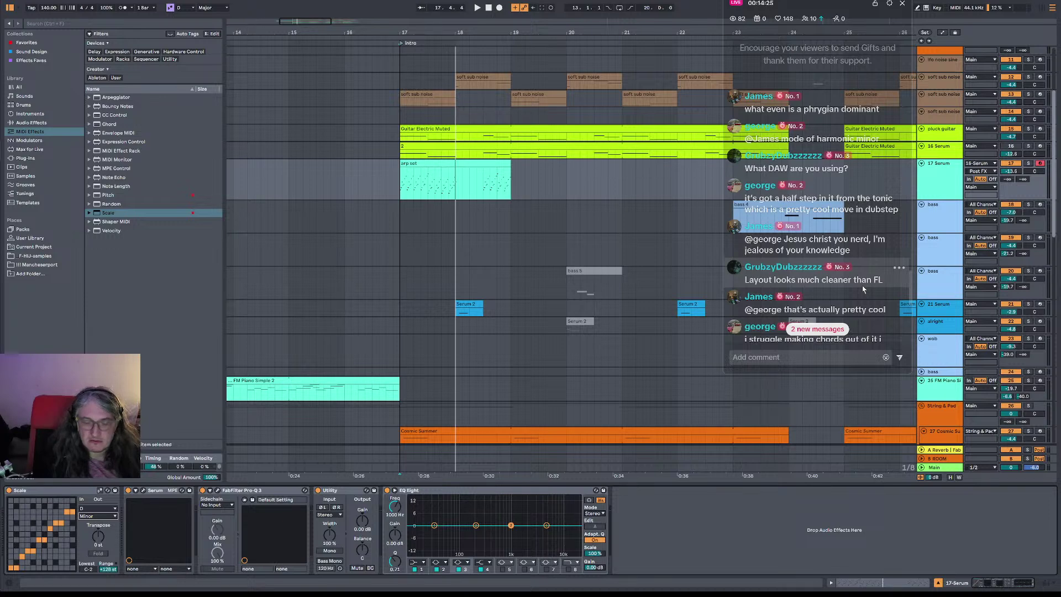
pyautogui.scroll(-1, 864, 283)
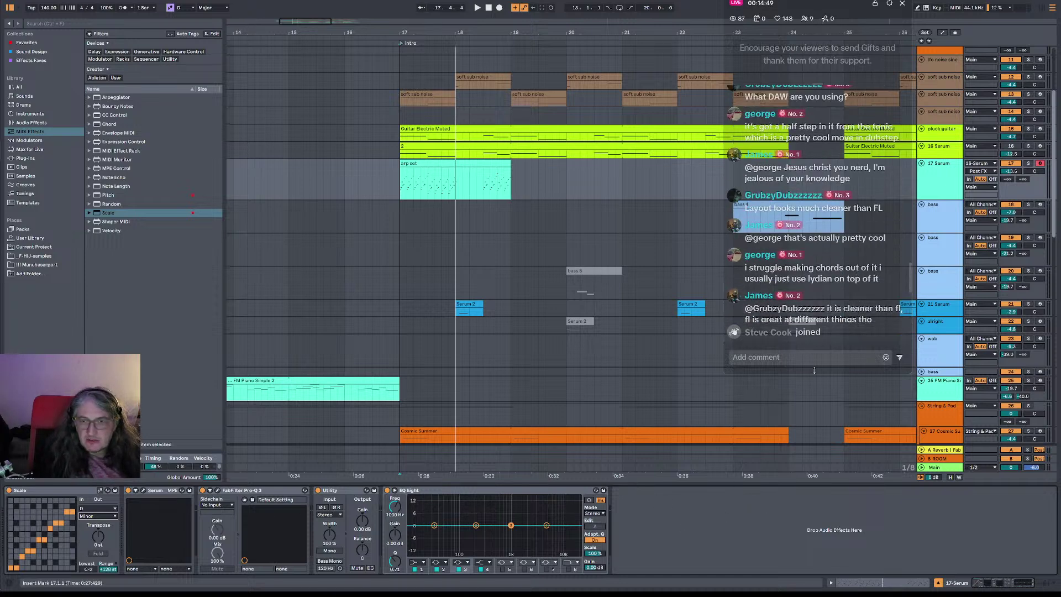
pyautogui.scroll(2, 874, 258)
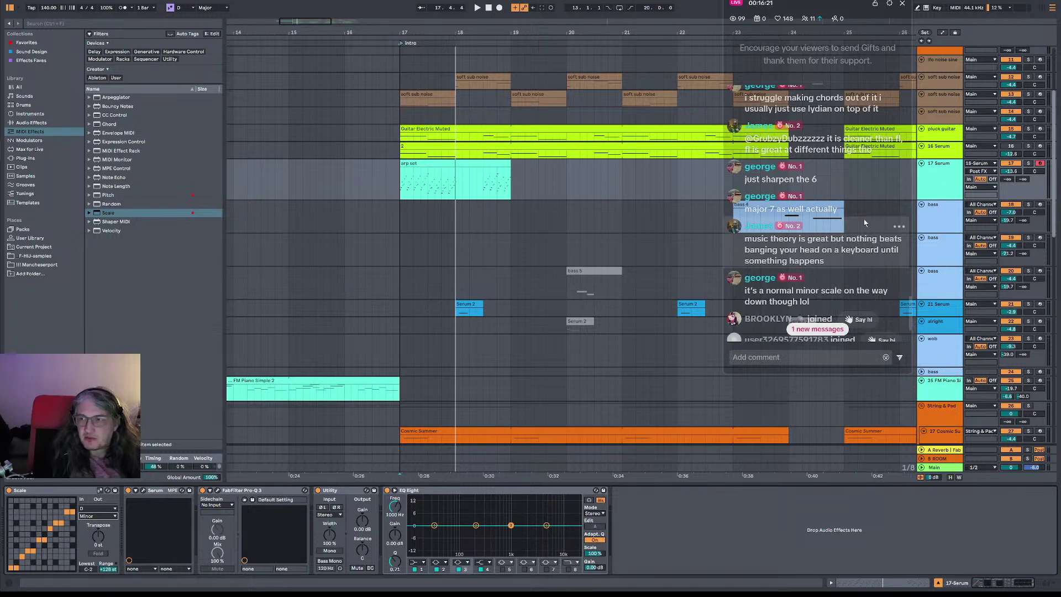
pyautogui.scroll(-1, 868, 214)
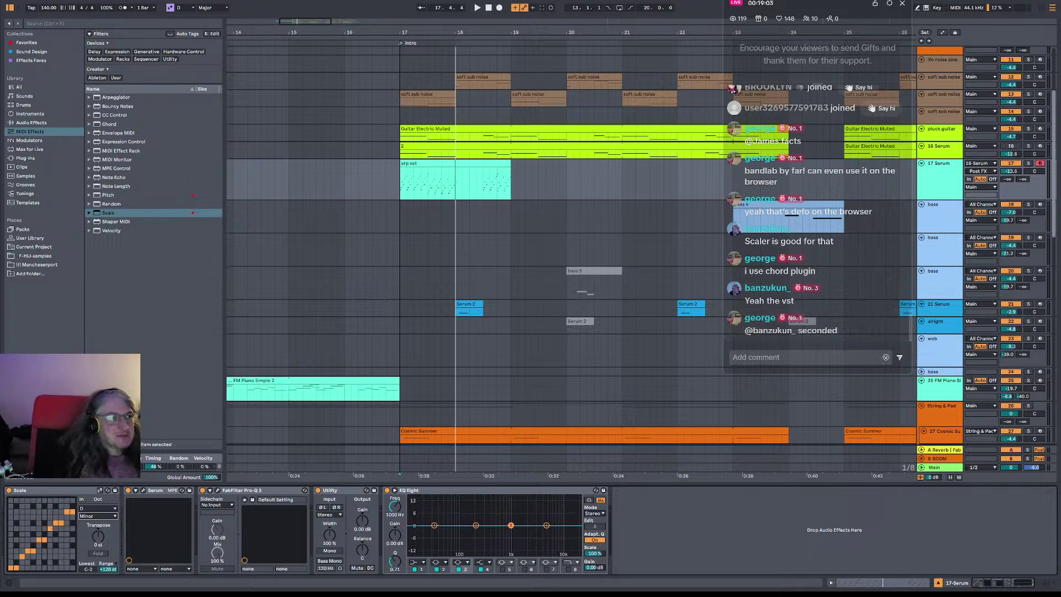
# - Switch to Chrome and search Google for "chord midi" in a new tab
pyautogui.hotkey('alt', 'Tab')
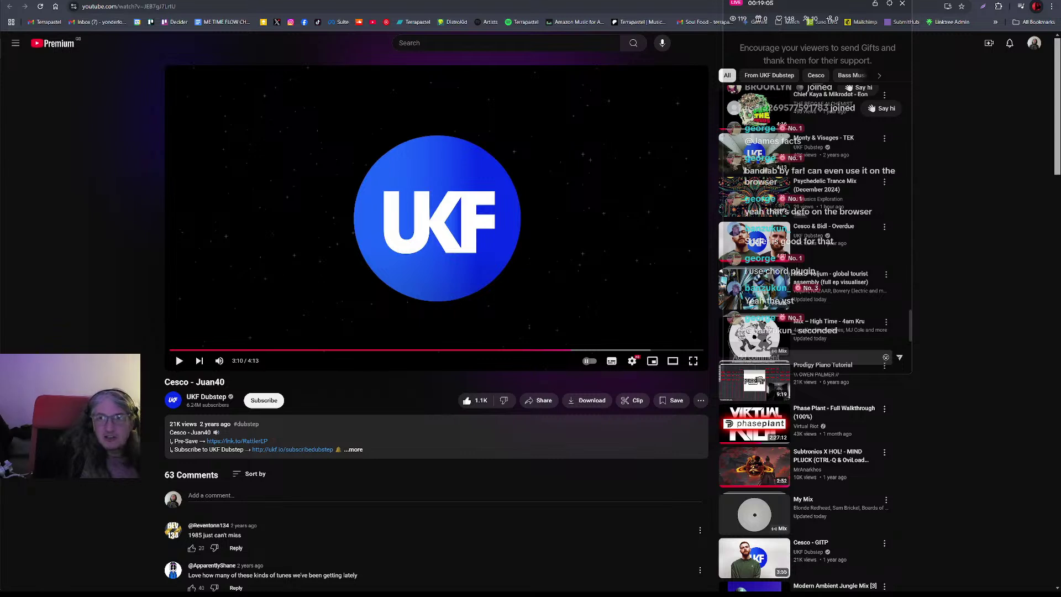
pyautogui.hotkey('ctrl', 't')
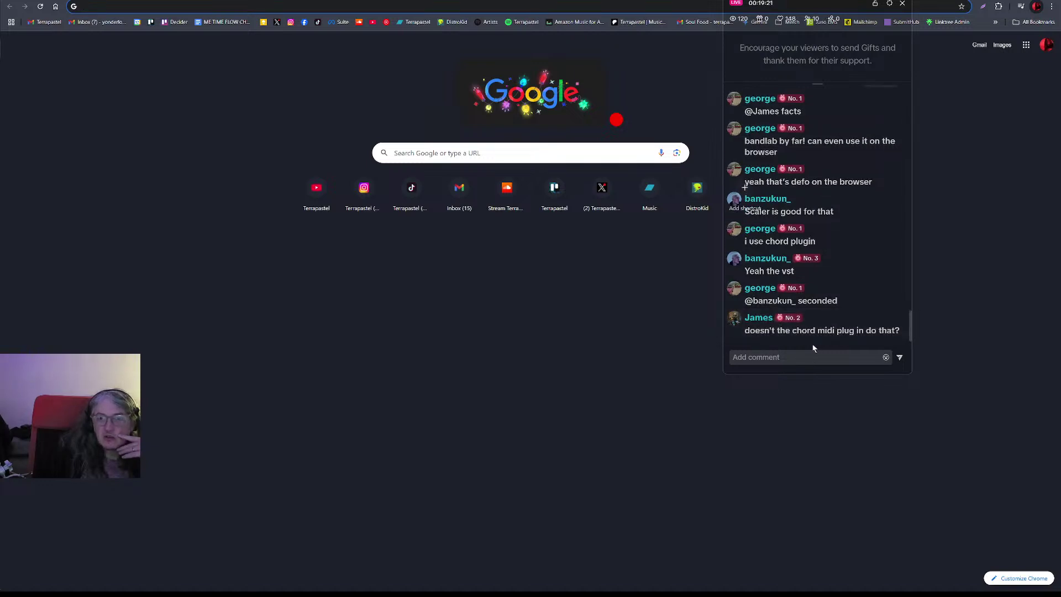
pyautogui.click(465, 6)
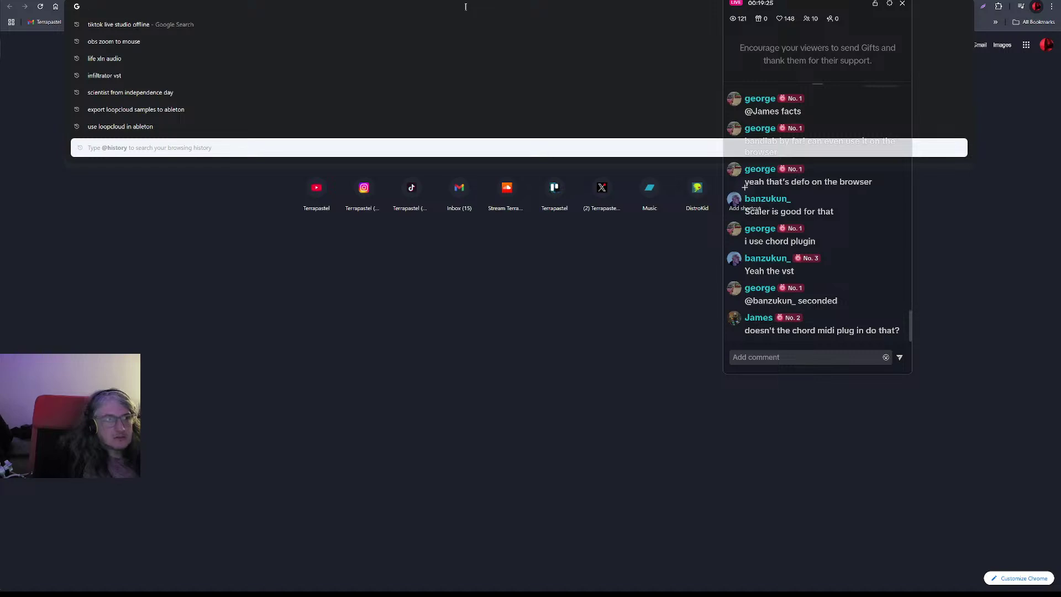
pyautogui.write('chord midi')
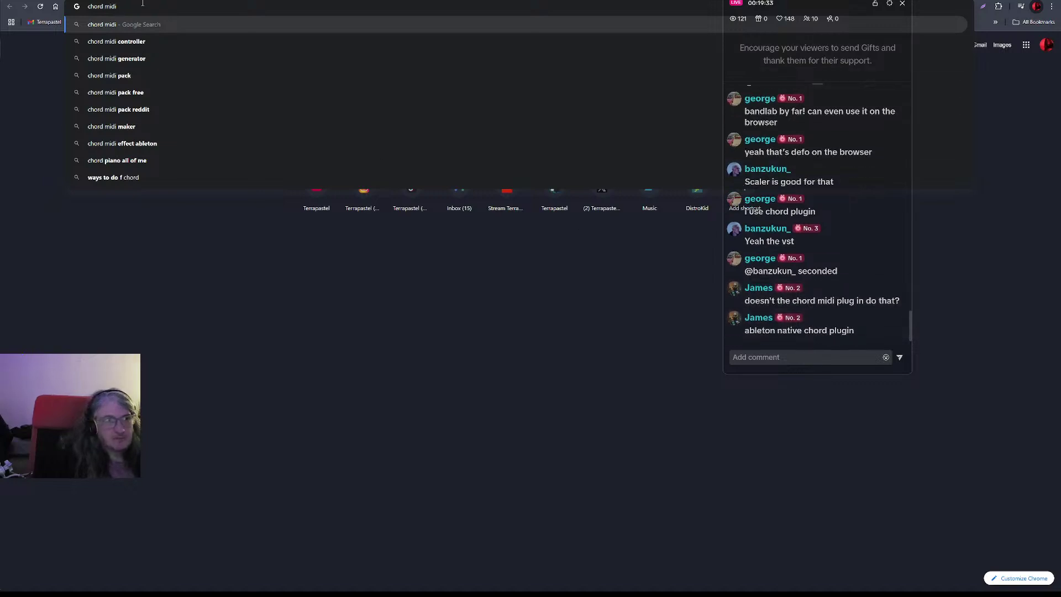
pyautogui.press('Return')
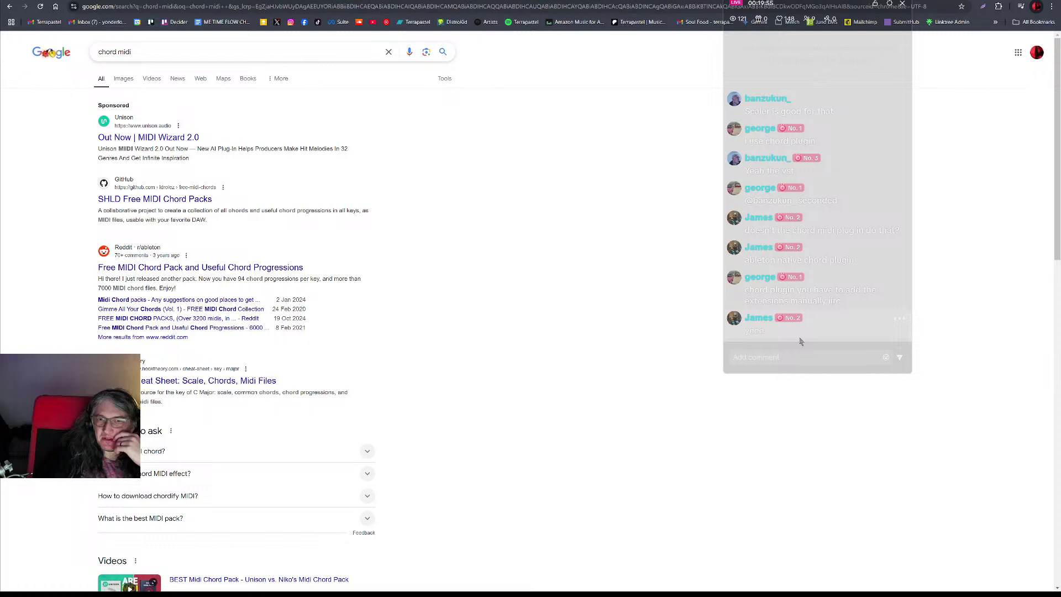
# - Search Google for "beatonal" and open the Beatonal music making app's website
pyautogui.tripleClick(159, 45)
pyautogui.write('b')
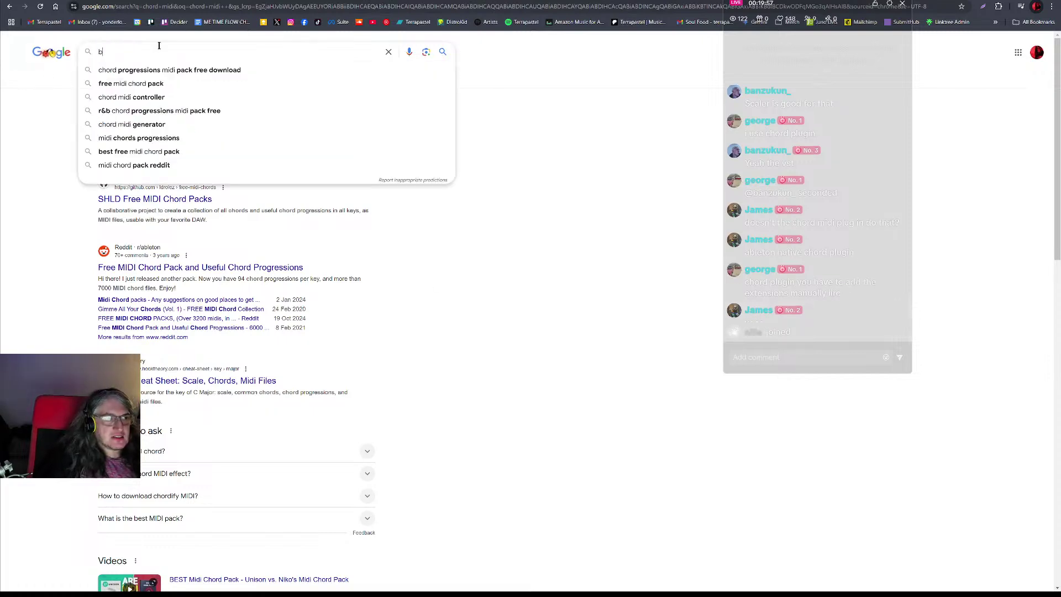
pyautogui.write('eatonal')
pyautogui.press('Return')
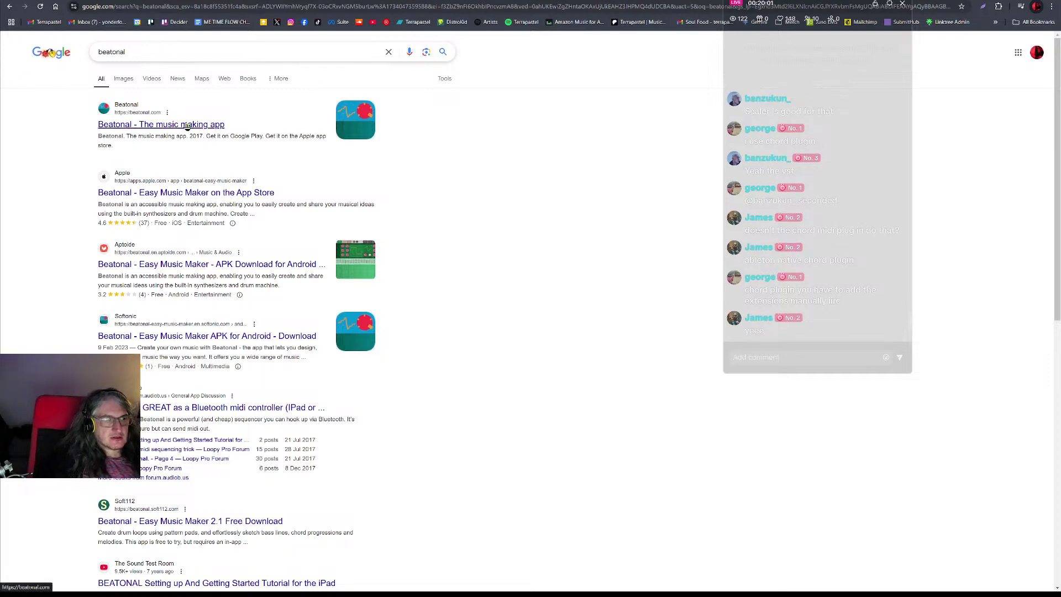
pyautogui.click(186, 125)
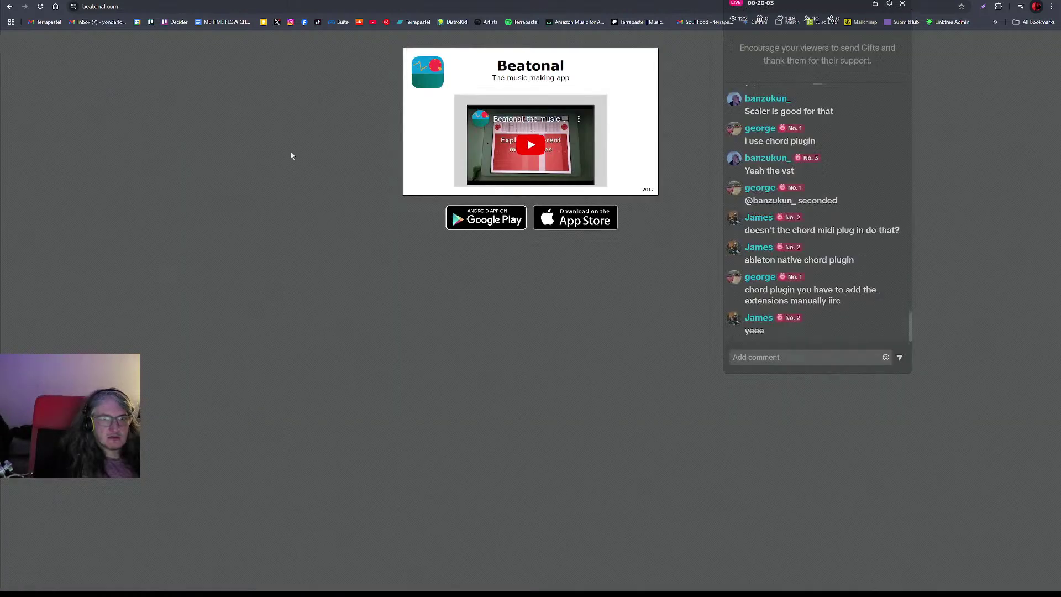
# - Try Beatonal's Google Play link, return to its website, and open the App Store listing
pyautogui.click(509, 226)
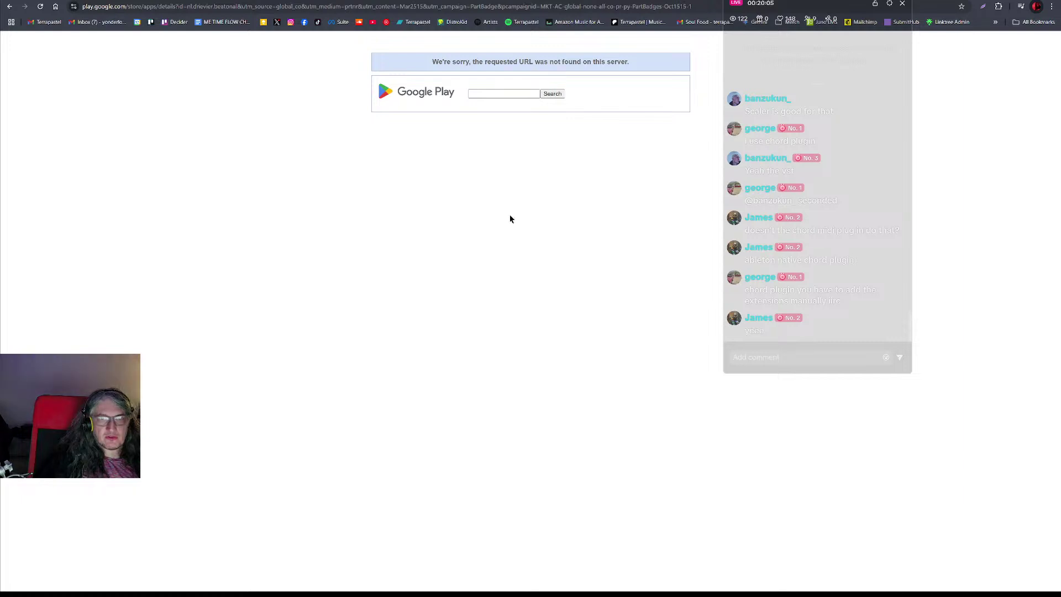
pyautogui.click(10, 6)
pyautogui.click(561, 221)
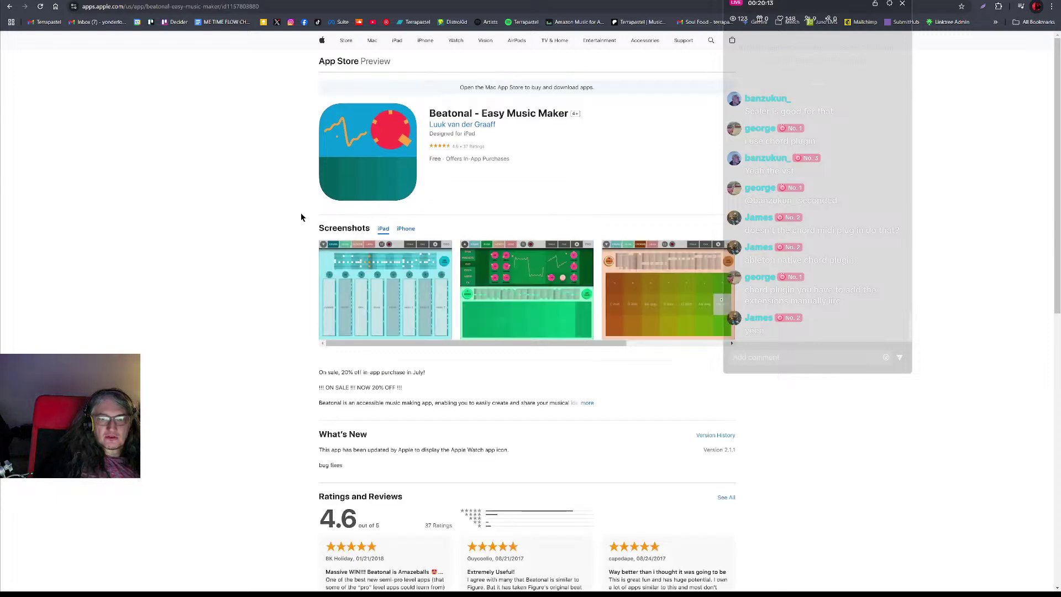
# - Expand Beatonal's full App Store description and look through its features and iPad screenshots
pyautogui.click(587, 404)
pyautogui.scroll(-3, 310, 371)
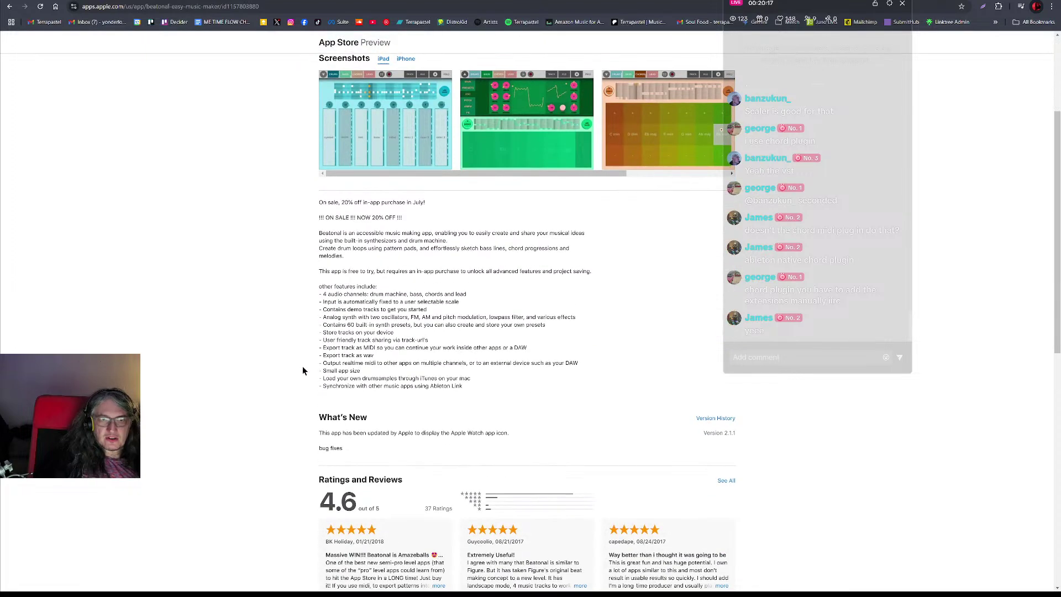
pyautogui.scroll(3, 303, 370)
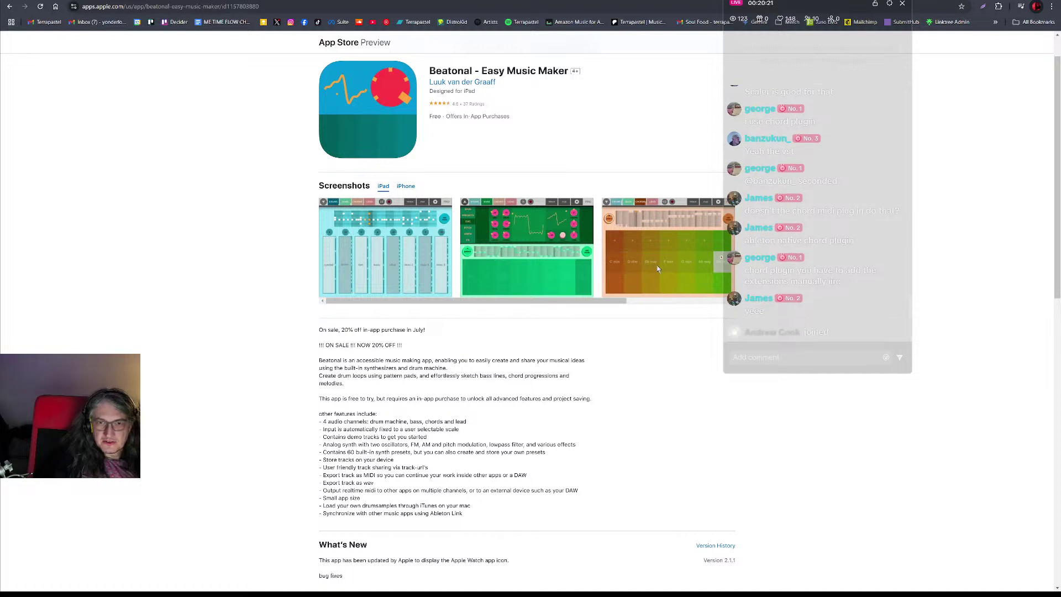
pyautogui.moveTo(621, 299); pyautogui.dragTo(651, 304)
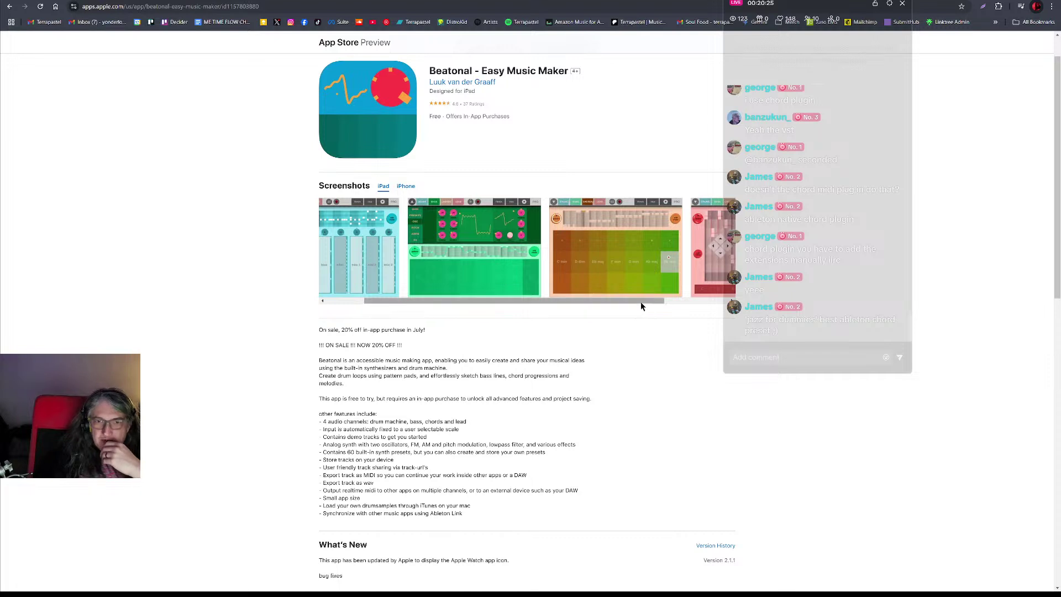
pyautogui.moveTo(641, 306); pyautogui.dragTo(656, 303)
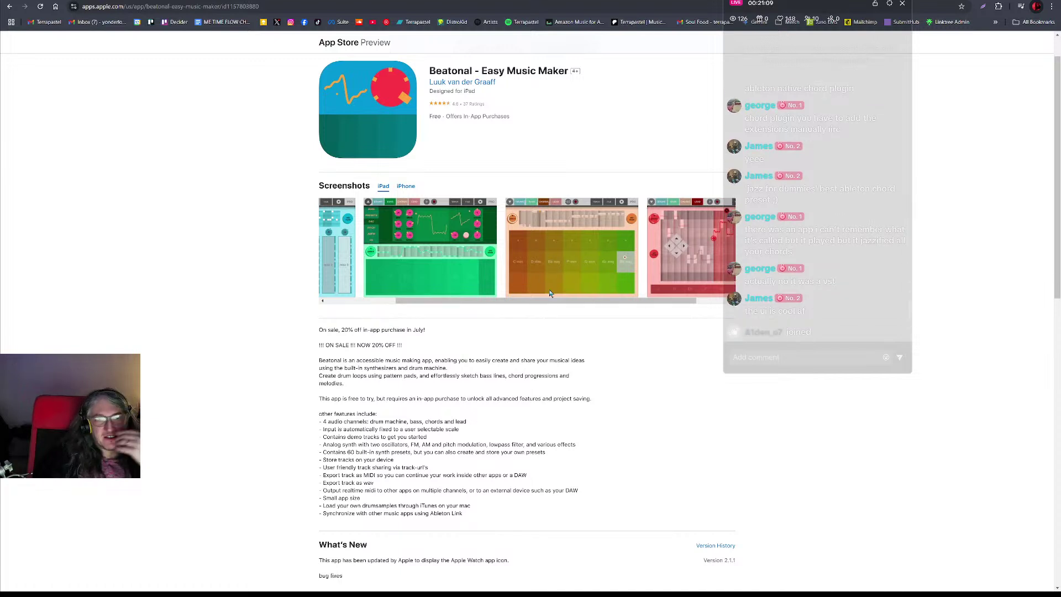
pyautogui.moveTo(525, 302); pyautogui.dragTo(442, 291)
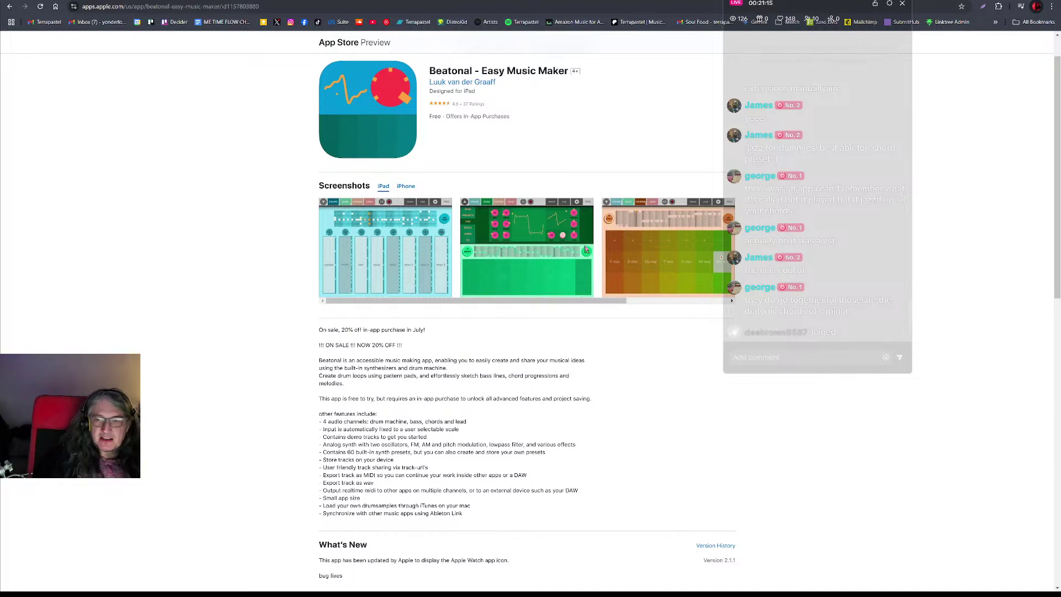
pyautogui.moveTo(610, 303); pyautogui.dragTo(488, 297)
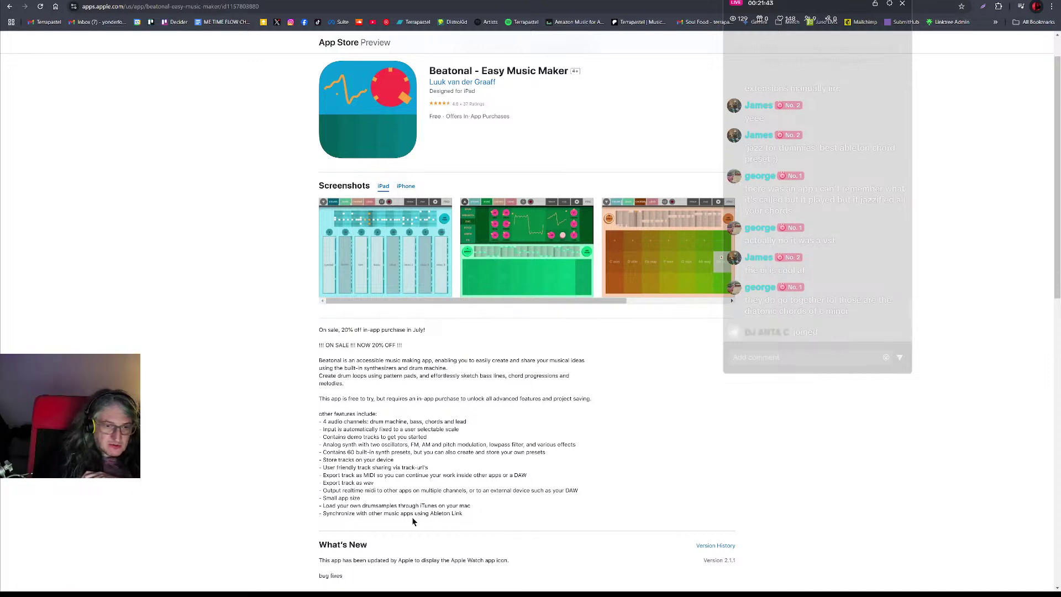
# - Examine the rest of Beatonal's App Store listing, including reviews and compatibility information, and return to the chord and melody screenshots
pyautogui.scroll(-4, 412, 516)
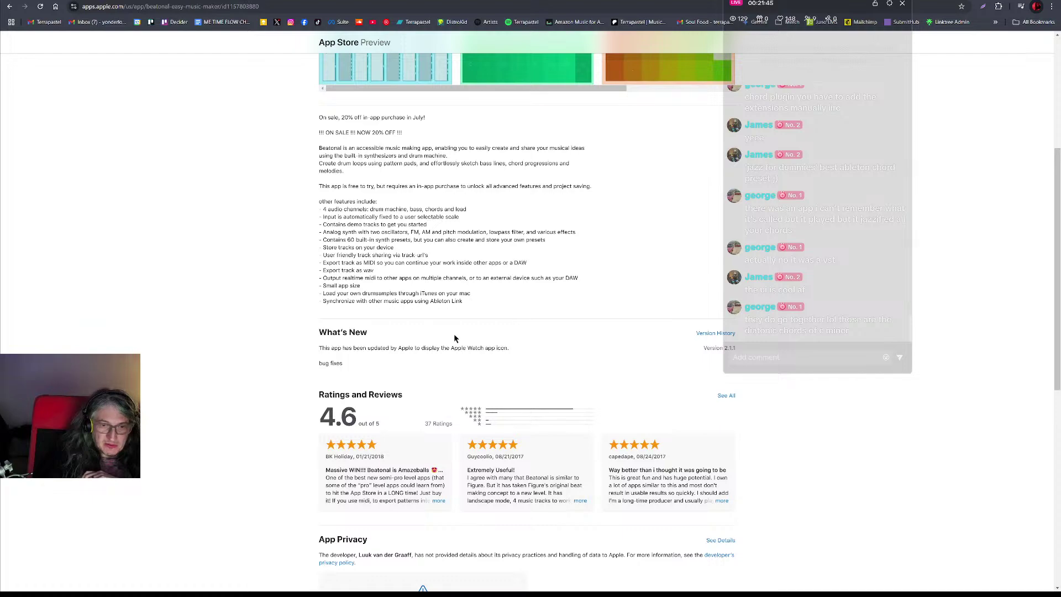
pyautogui.scroll(-6, 454, 335)
pyautogui.scroll(5, 469, 312)
pyautogui.scroll(-5, 469, 320)
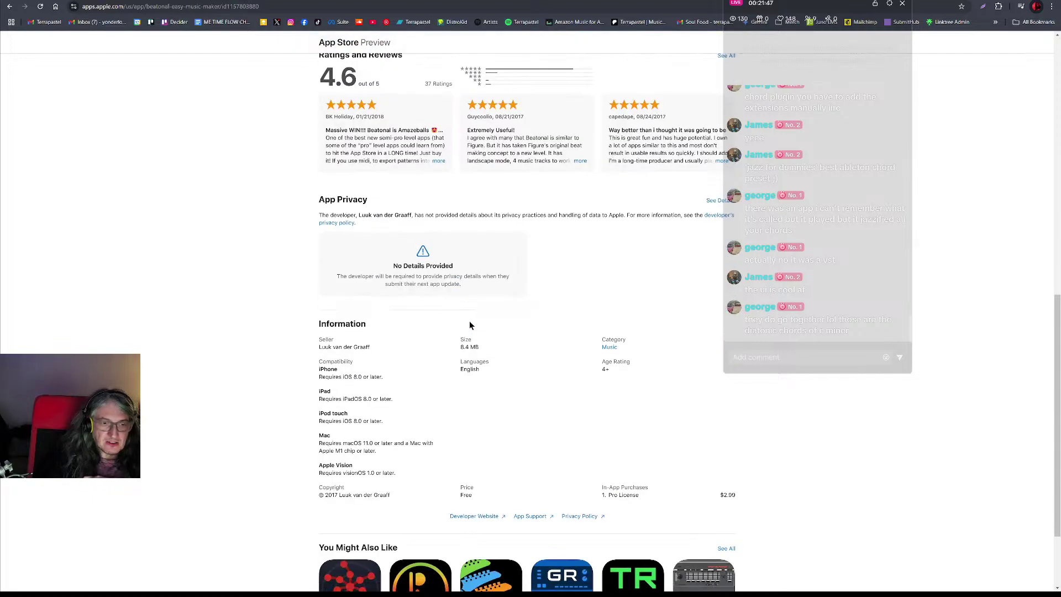
pyautogui.scroll(9, 495, 381)
pyautogui.scroll(-1, 496, 381)
pyautogui.scroll(2, 481, 310)
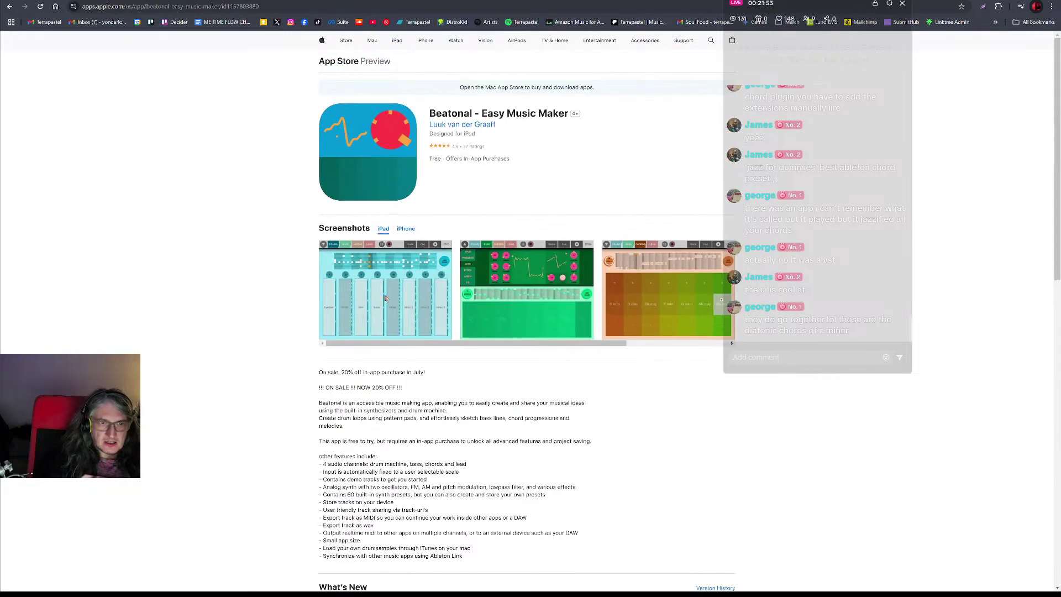
pyautogui.hscroll(2, 403, 342)
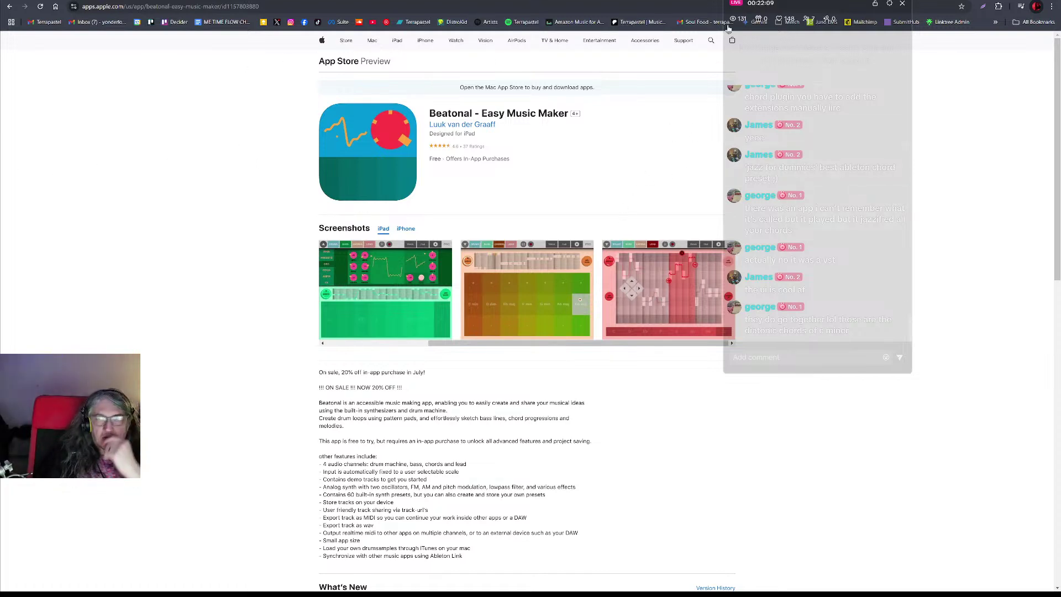
# - Switch to Ableton Live and read back through the live chat comments about chord plugins
pyautogui.hotkey('alt', 'Tab')
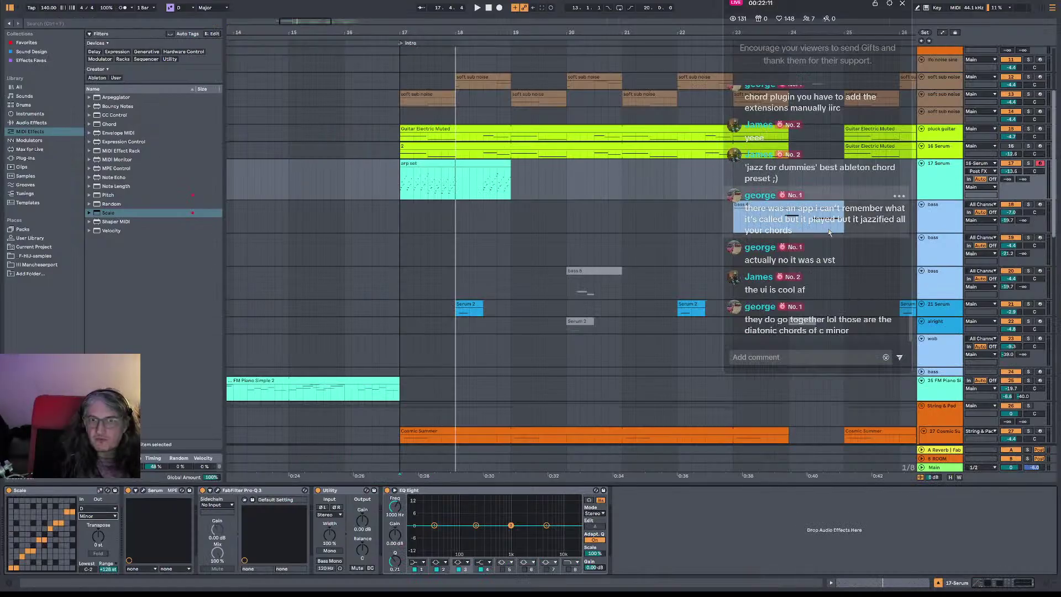
pyautogui.scroll(1, 851, 228)
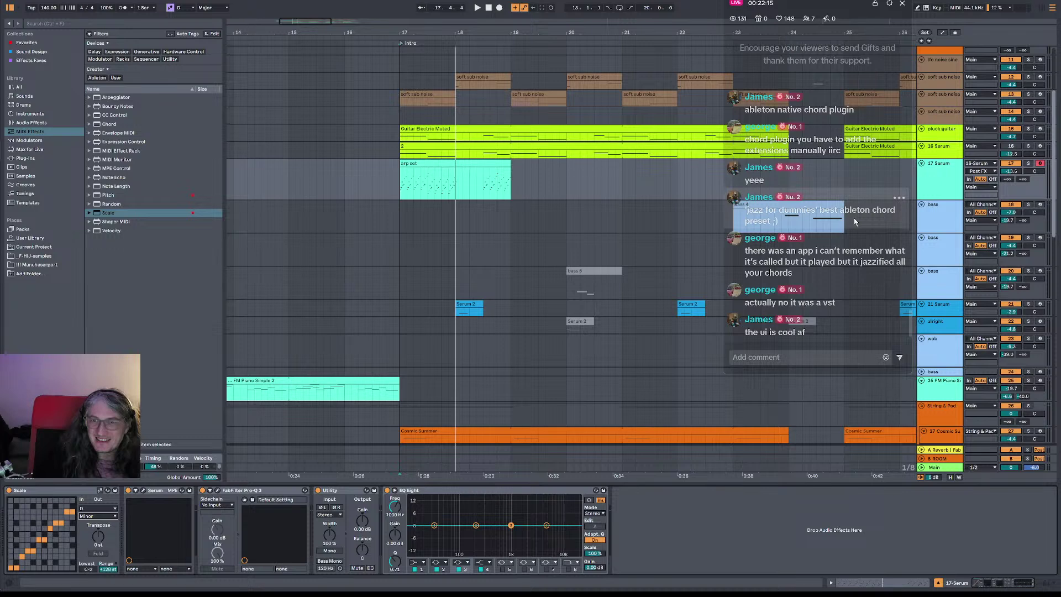
pyautogui.scroll(2, 829, 216)
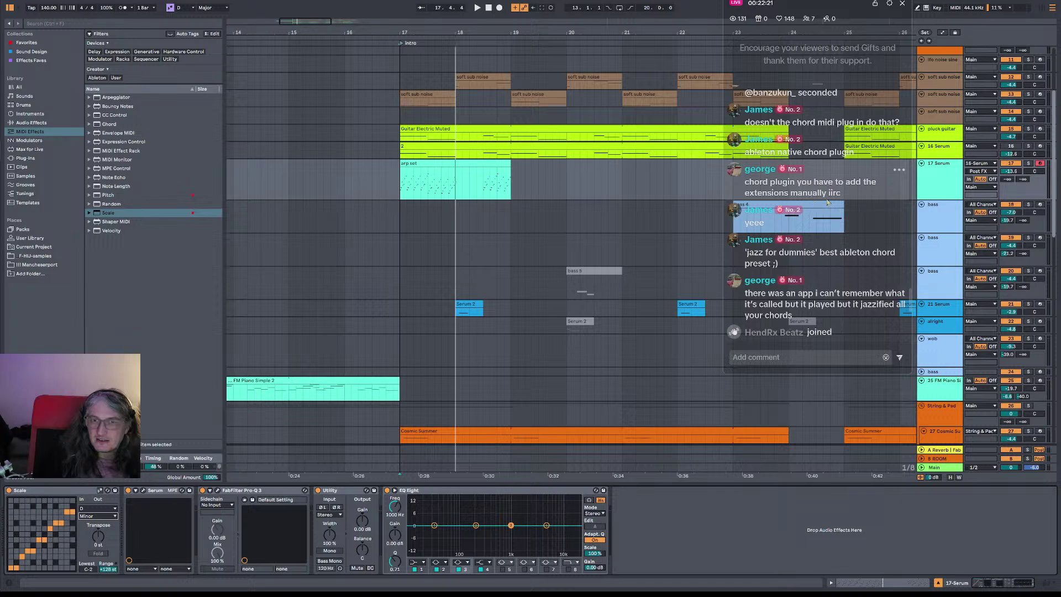
pyautogui.scroll(2, 851, 215)
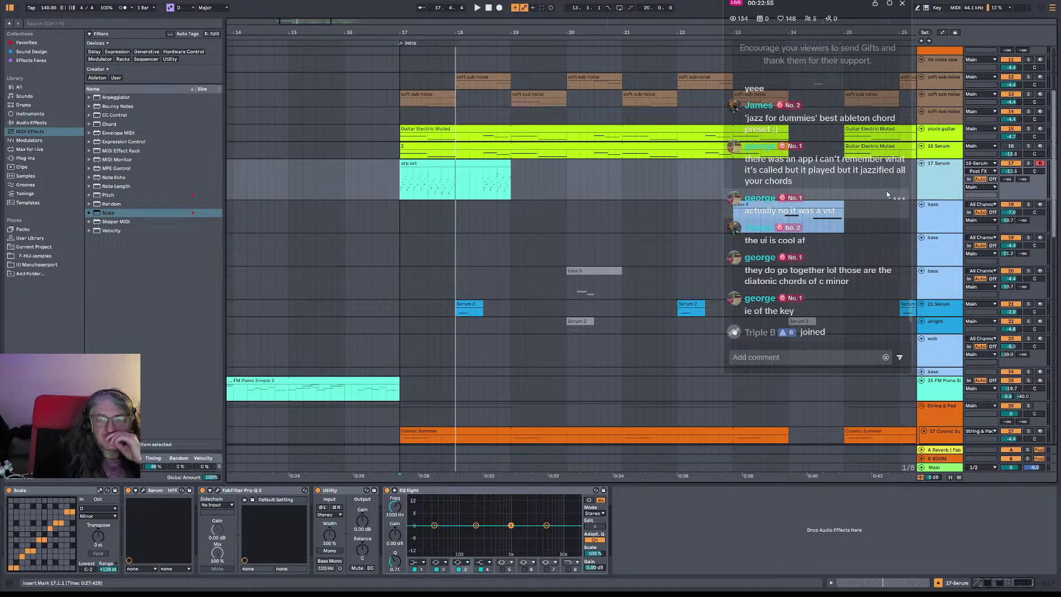
# - Insert a new MIDI track below 17 Serum and search the library for "piano"
pyautogui.hotkey('ctrl', 'shift', 't')
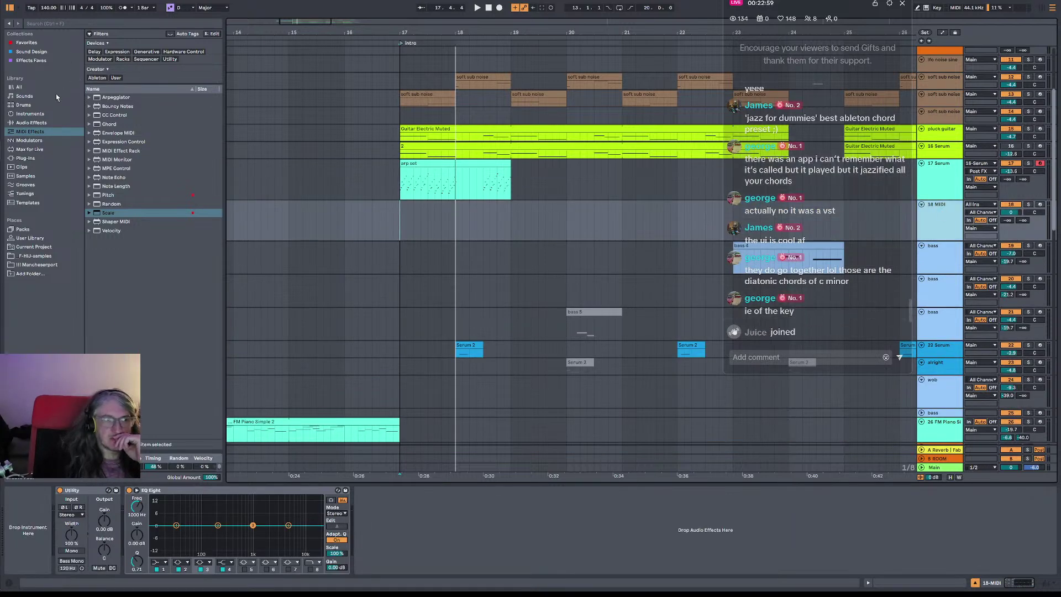
pyautogui.click(82, 25)
pyautogui.write('piano')
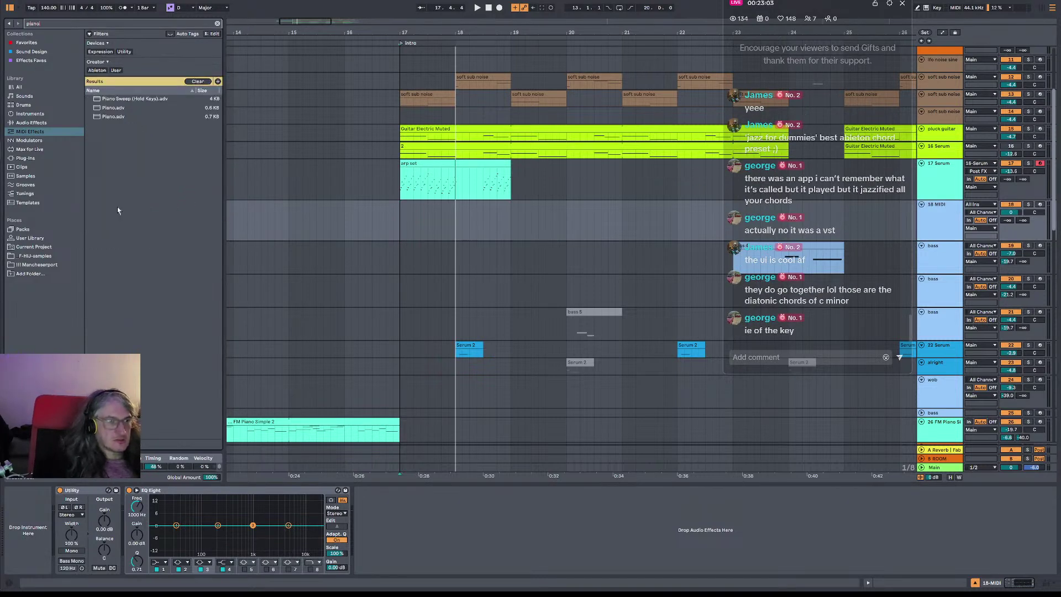
pyautogui.click(126, 109)
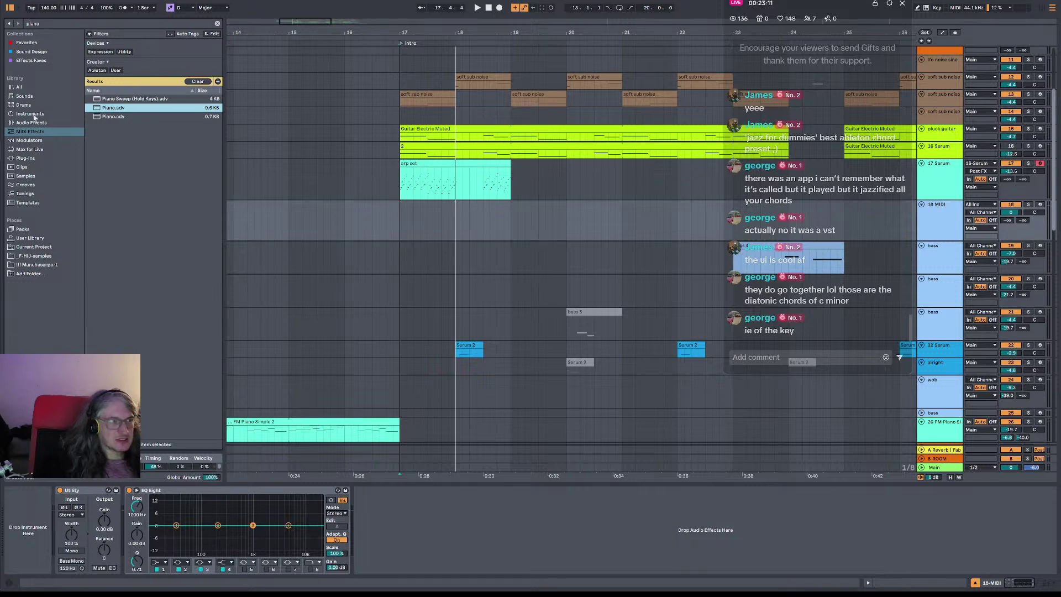
# - Widen the piano search beyond MIDI effects and narrow it to Sounds with the Piano & Keys filter
pyautogui.click(18, 88)
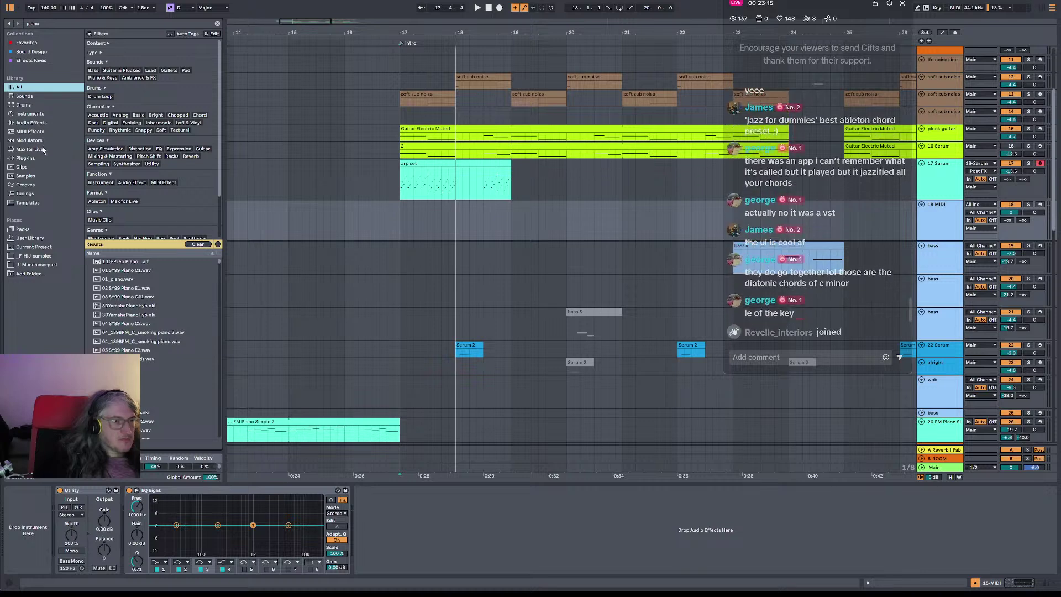
pyautogui.click(36, 97)
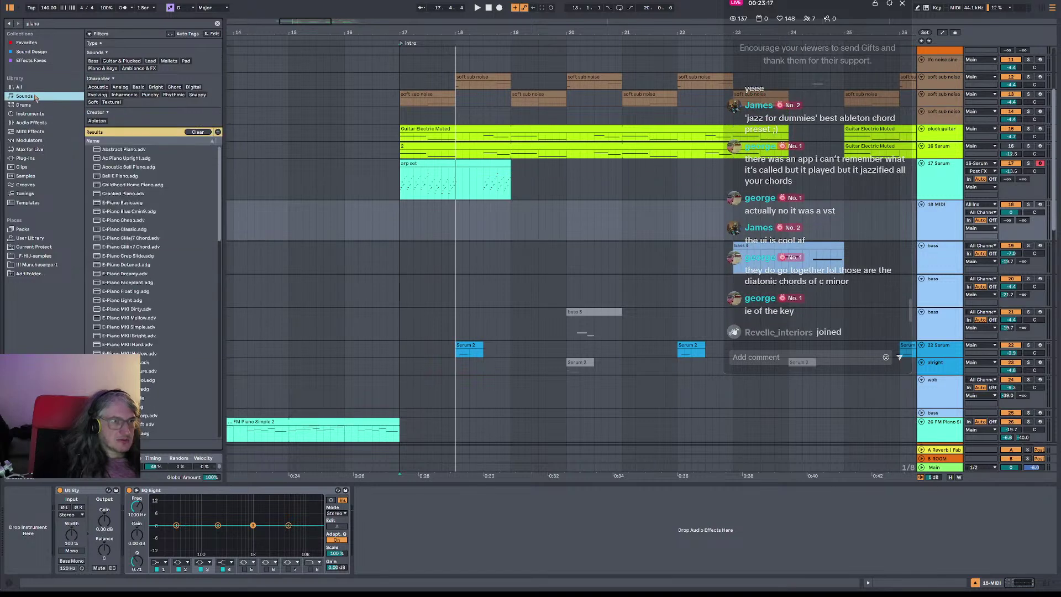
pyautogui.click(105, 69)
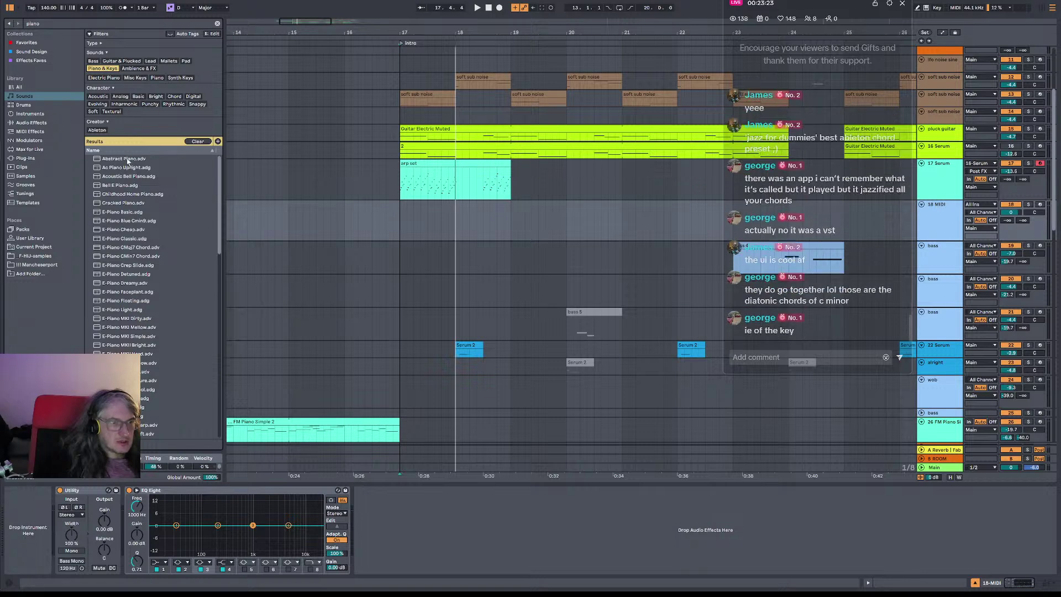
# - Find the Grand Piano preset among the piano sounds and load it on the new MIDI track
pyautogui.scroll(-3, 171, 232)
pyautogui.scroll(-5, 170, 230)
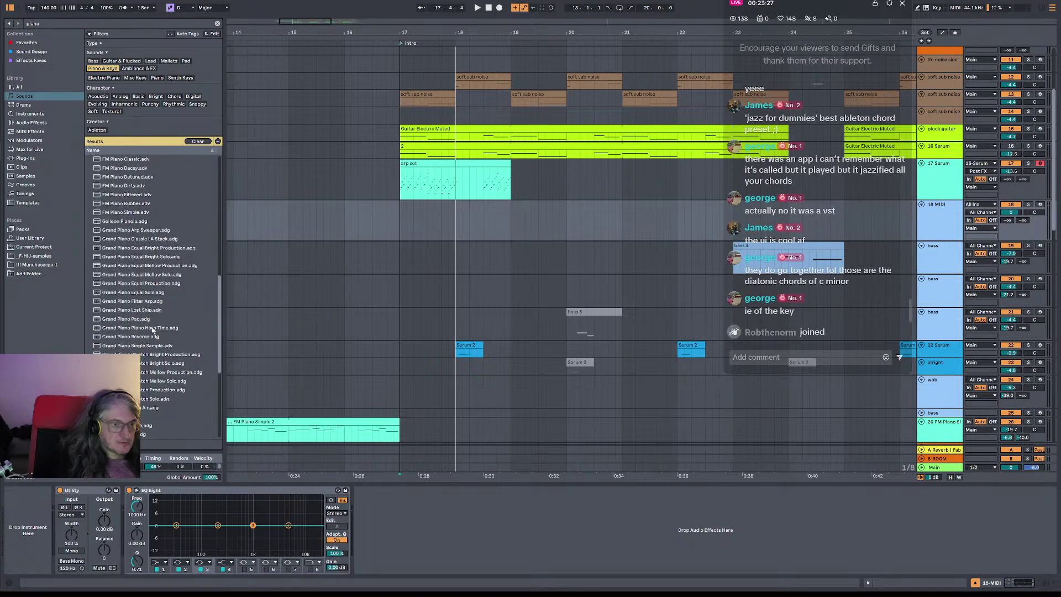
pyautogui.scroll(-2, 155, 321)
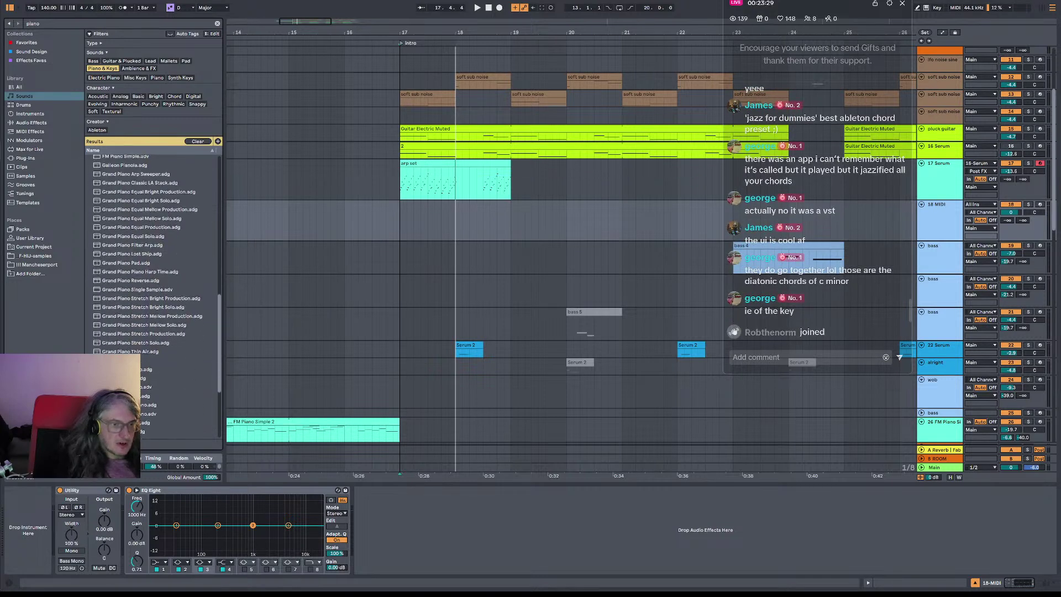
pyautogui.click(152, 360)
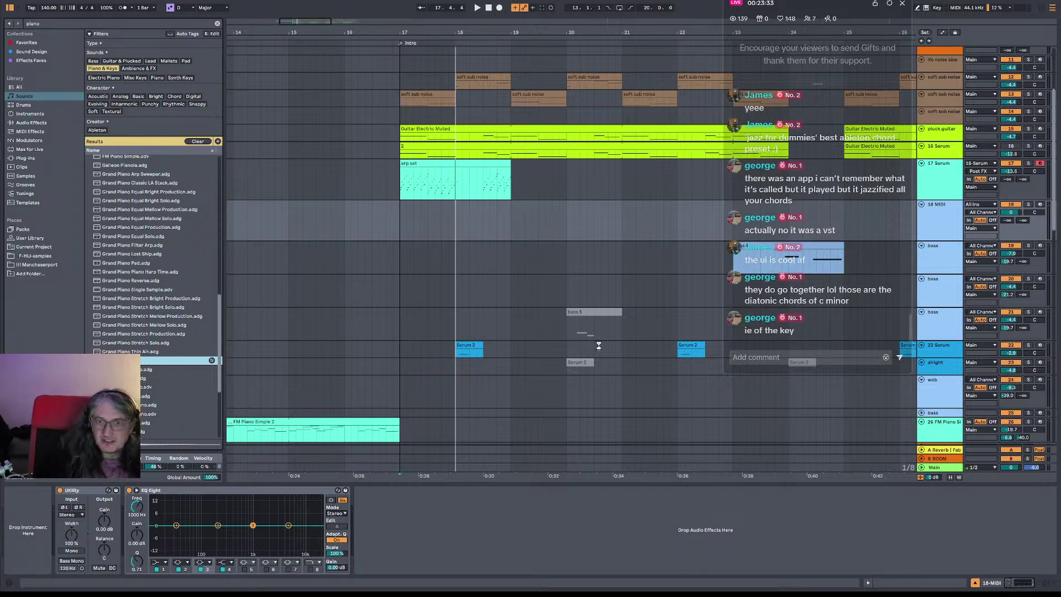
# - Switch to Chrome and bring up the Beatonal App Store listing to view its chord screenshot
pyautogui.hotkey('alt', 'Tab')
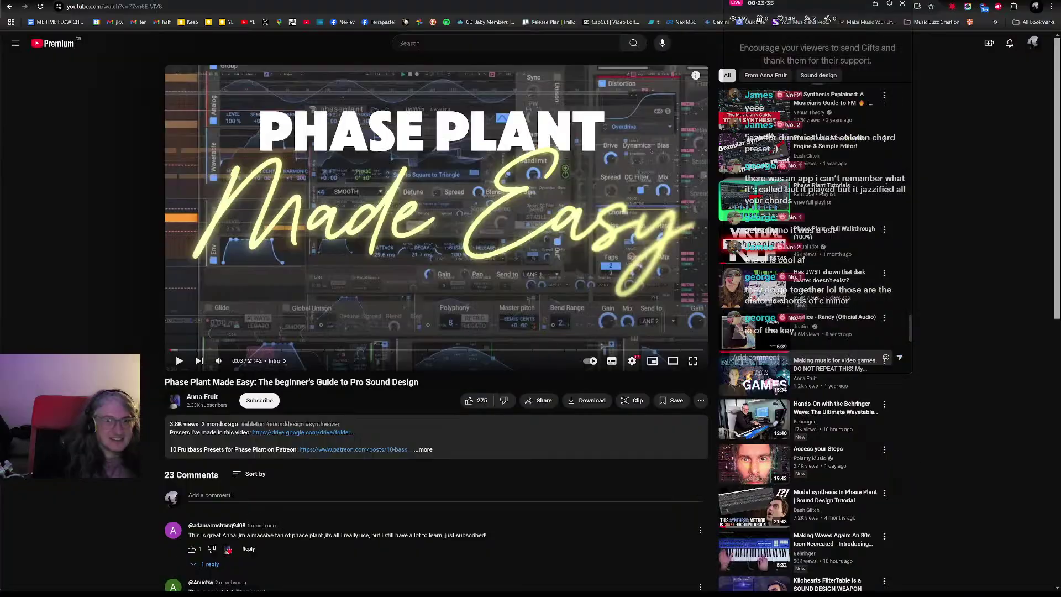
pyautogui.hotkey('ctrl', 'Tab')
pyautogui.hotkey('ctrl', 'Tab')
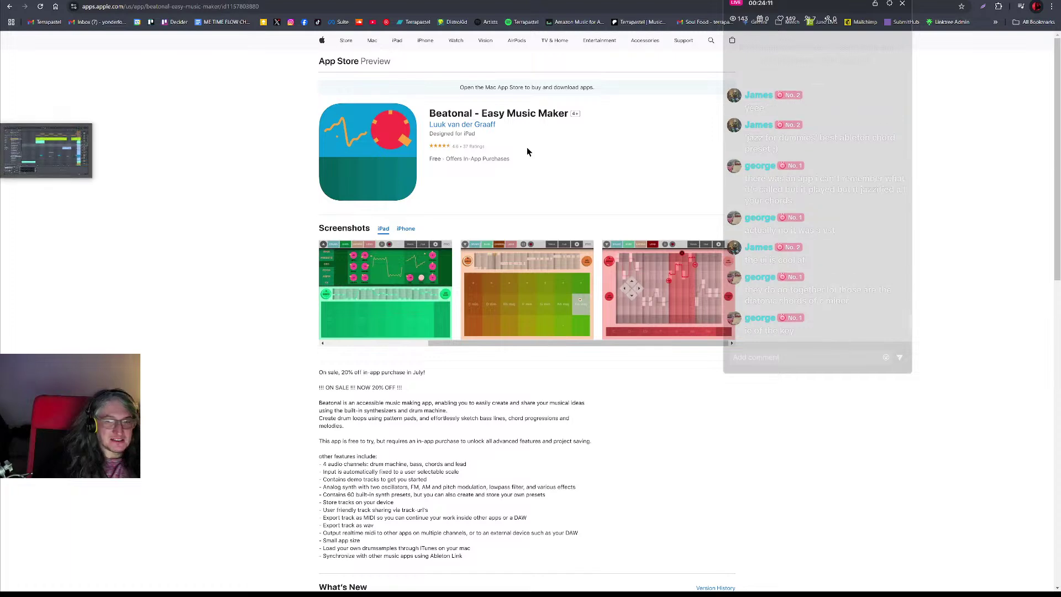
# - Switch to Ableton Live and arm the new Grand Piano track for recording
pyautogui.hotkey('alt', 'Tab')
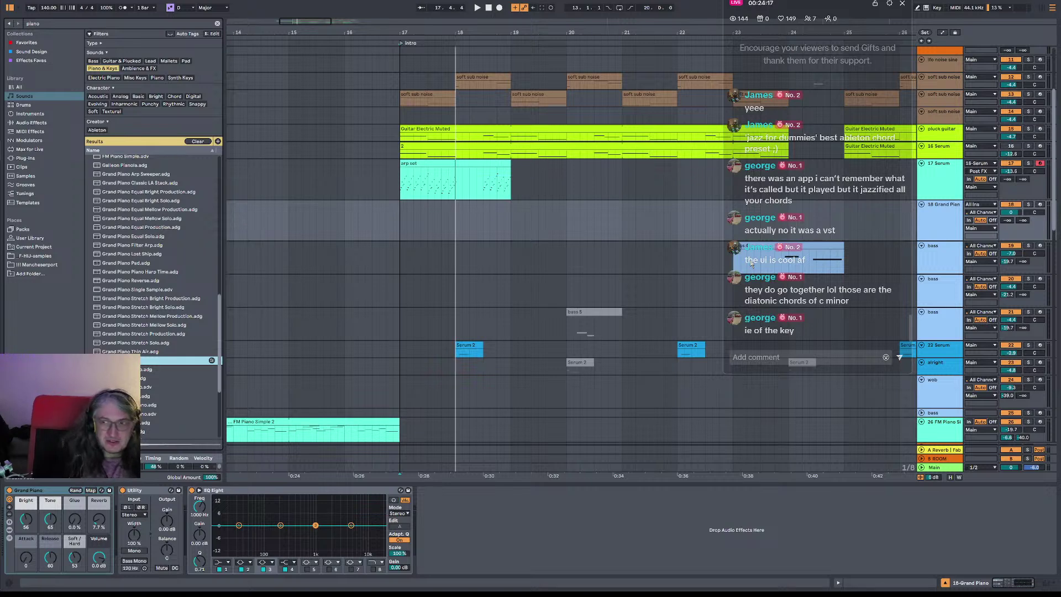
pyautogui.click(1039, 205)
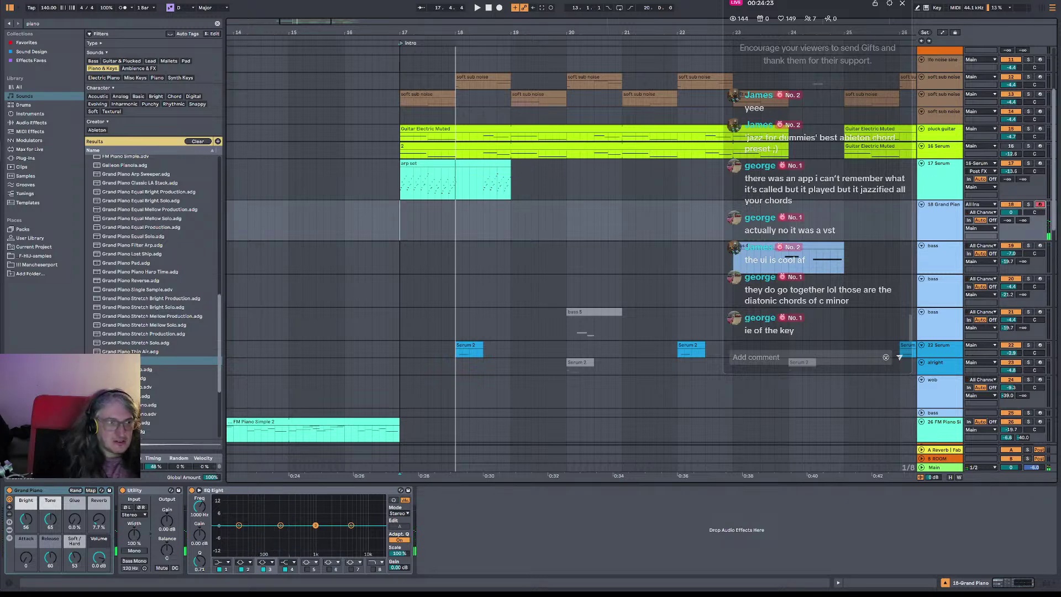
# - Recheck Beatonal's chord screenshot in Chrome, then return to the track arrangement in Ableton Live
pyautogui.hotkey('alt', 'Tab')
pyautogui.hotkey('alt', 'Tab')
pyautogui.hotkey('alt', 'Tab')
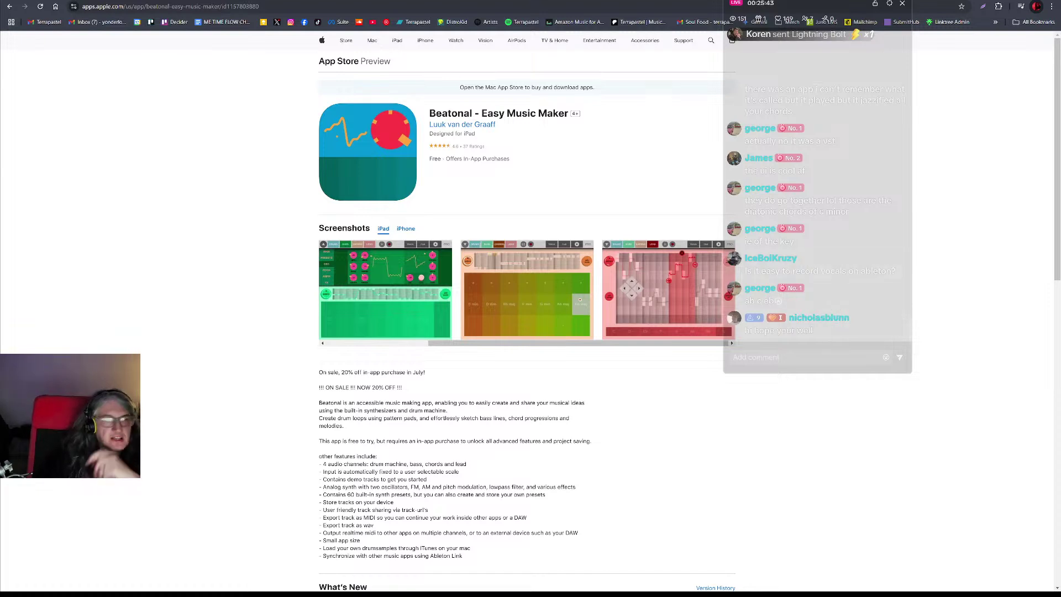
pyautogui.hotkey('alt', 'Tab')
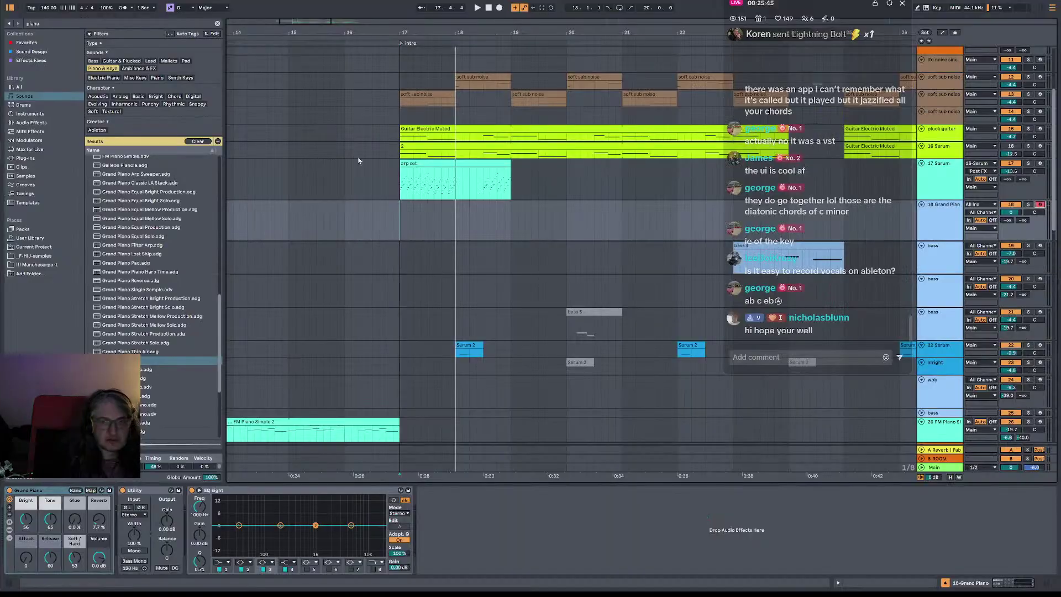
pyautogui.scroll(-5, 939, 409)
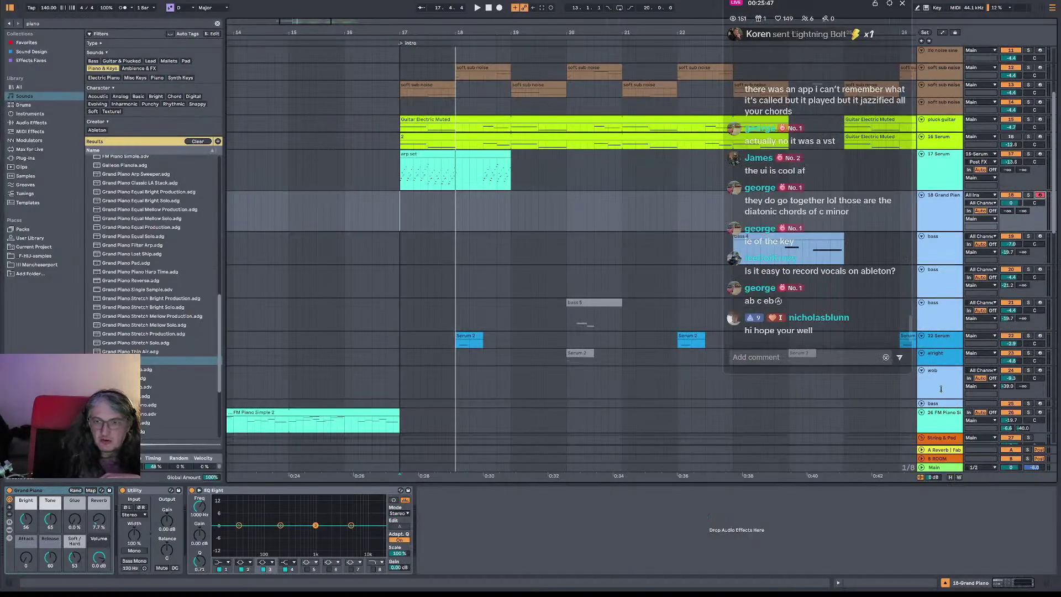
# - Find the Stealthy Pizzicato Strings track and arm it for recording in place of the Grand Piano track
pyautogui.scroll(-3, 939, 439)
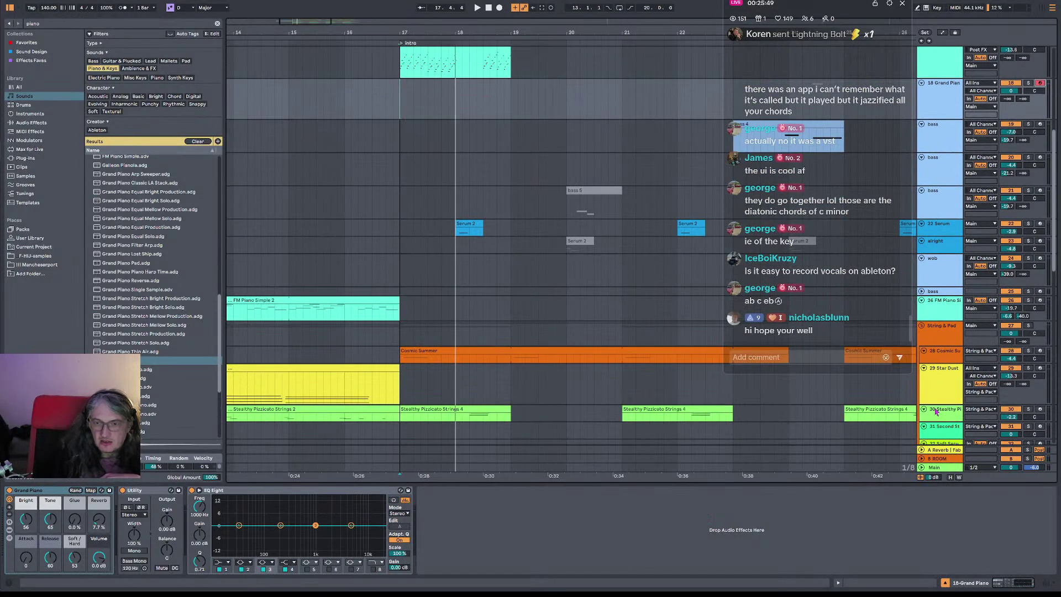
pyautogui.click(1040, 410)
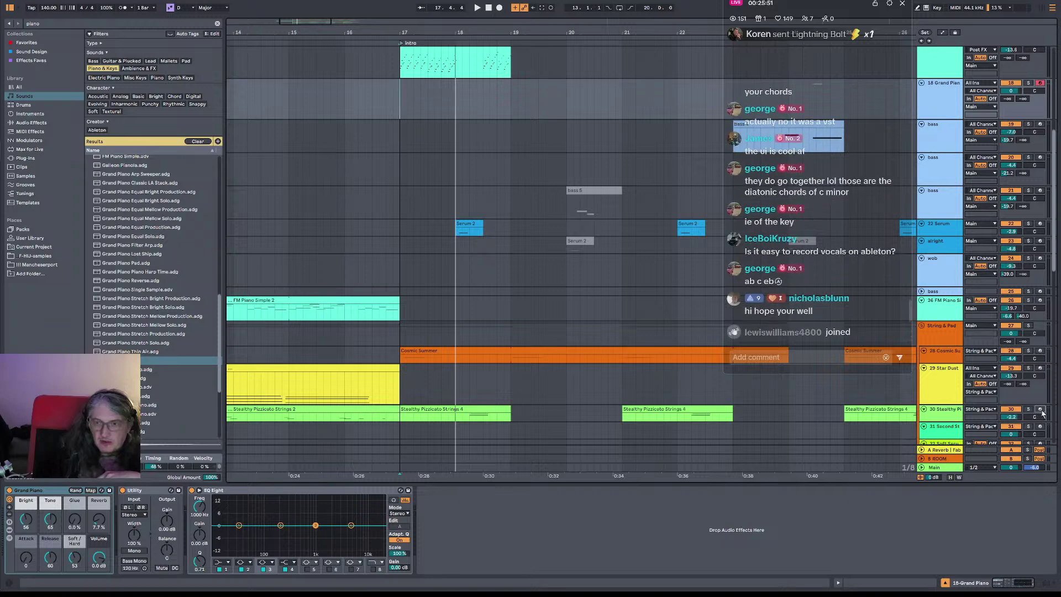
pyautogui.click(1042, 410)
pyautogui.click(1040, 409)
pyautogui.click(1040, 410)
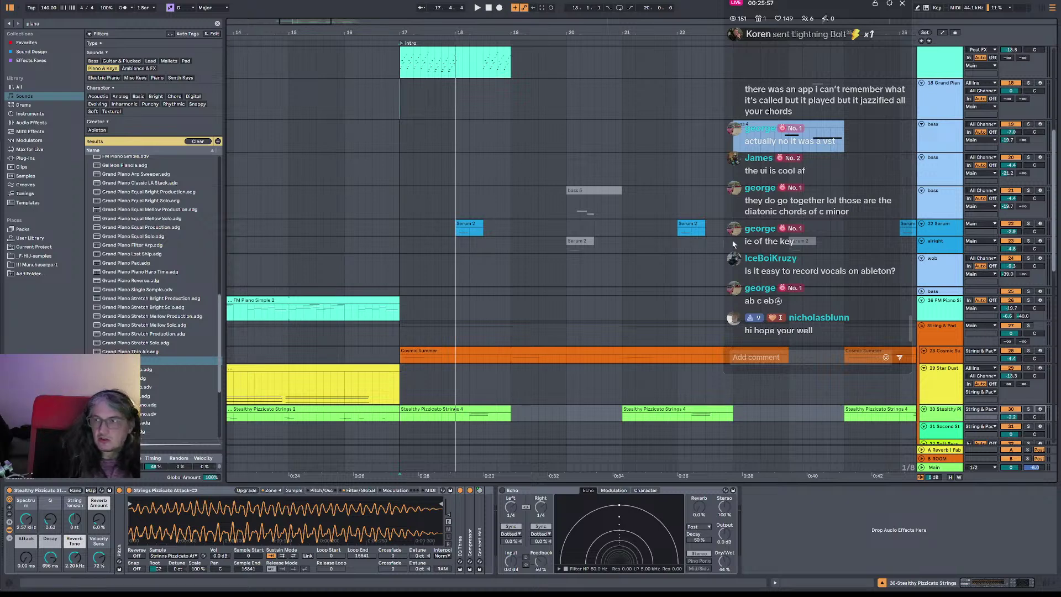
# - Find the 17 Serum track with the arp set clip, switch off its Scale device and play the clip
pyautogui.scroll(-2, 936, 326)
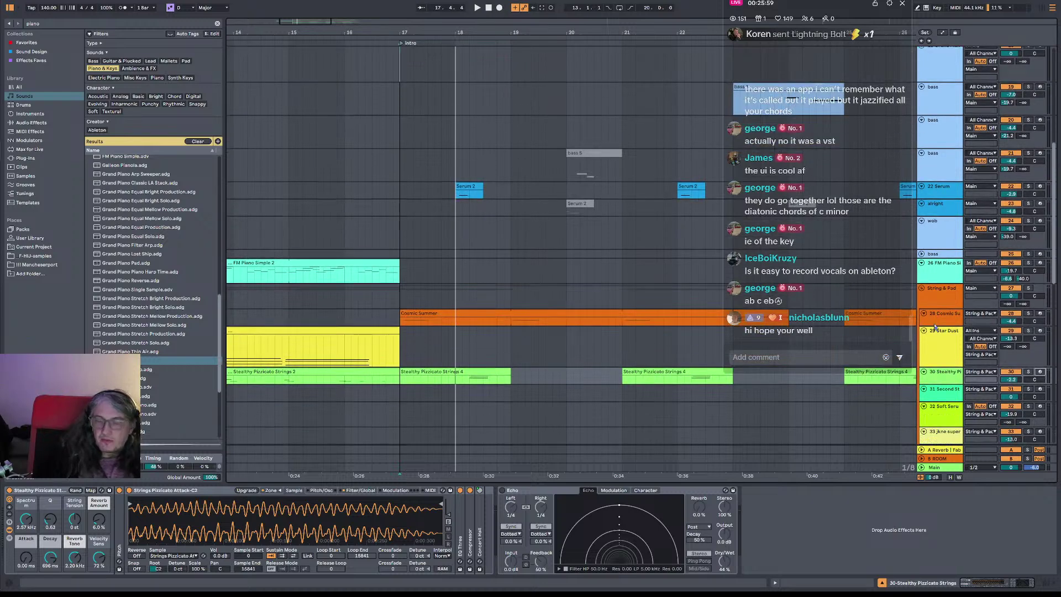
pyautogui.scroll(-15, 936, 326)
pyautogui.scroll(-10, 935, 326)
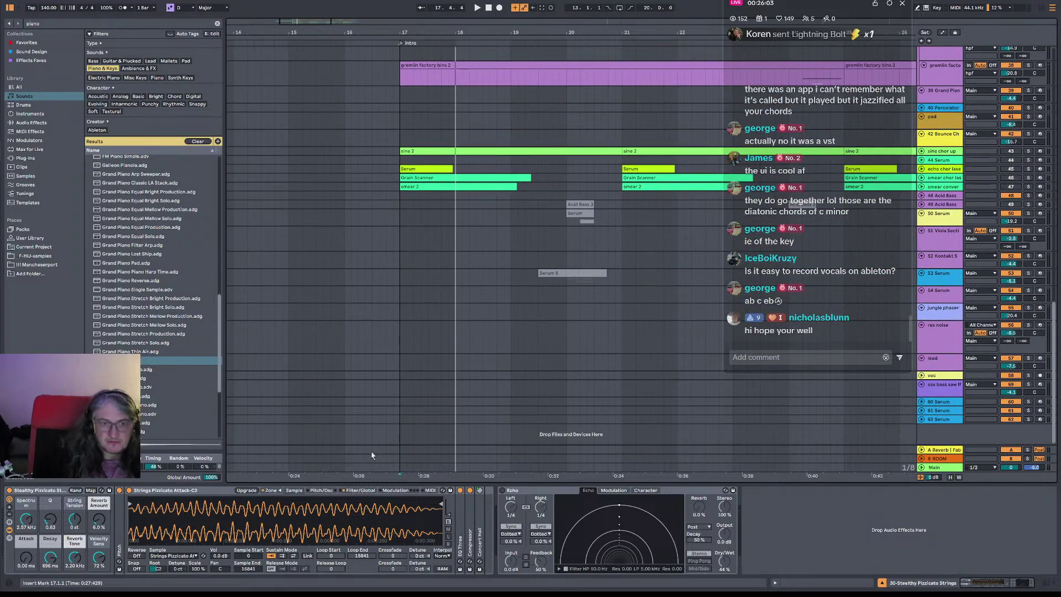
pyautogui.click(412, 417)
pyautogui.scroll(8, 482, 220)
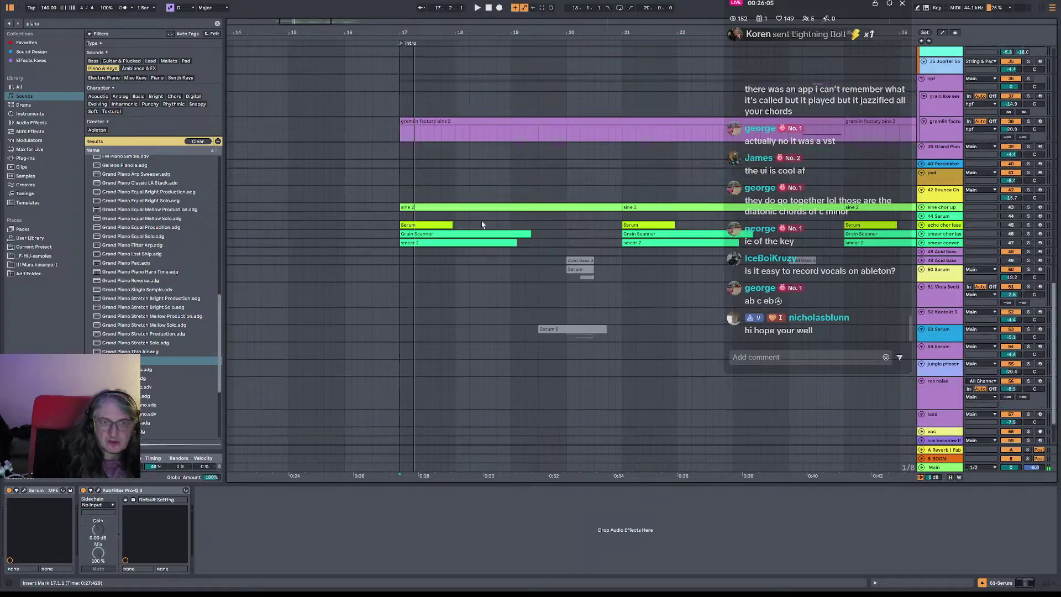
pyautogui.scroll(12, 482, 220)
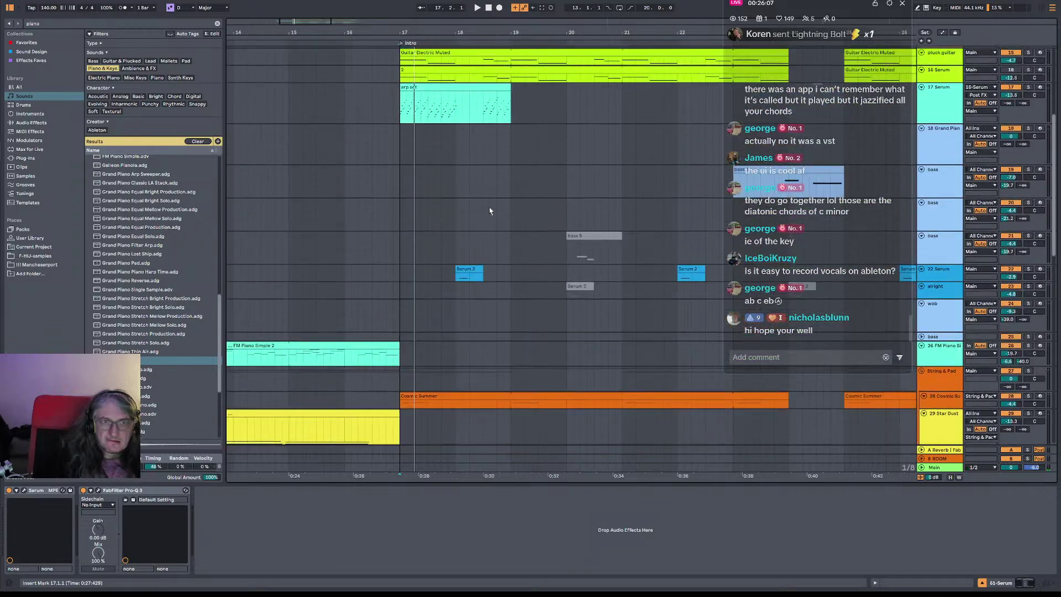
pyautogui.scroll(1, 488, 201)
pyautogui.click(430, 235)
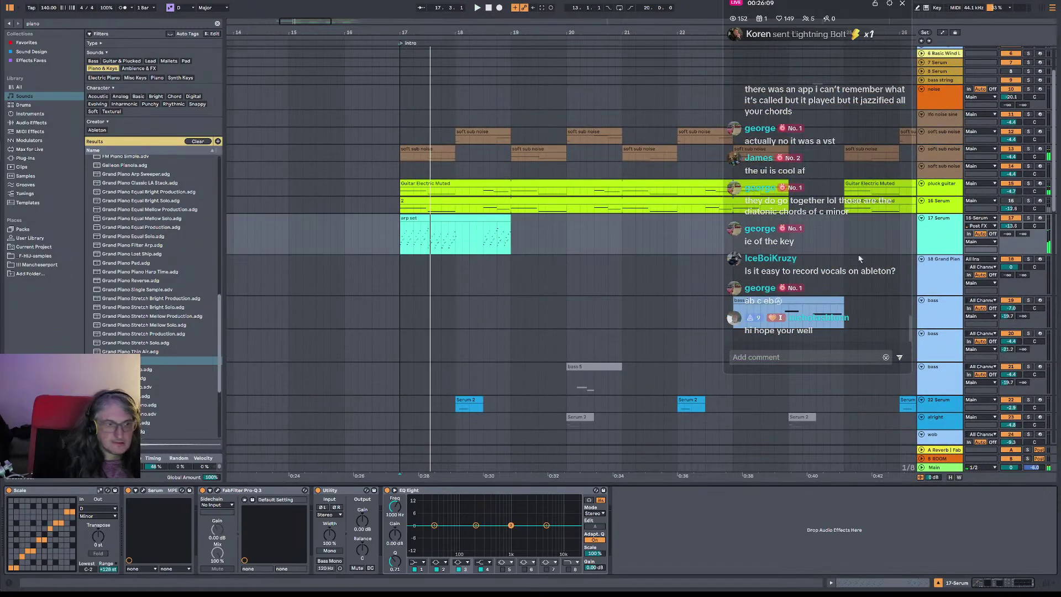
pyautogui.click(9, 490)
pyautogui.press('space')
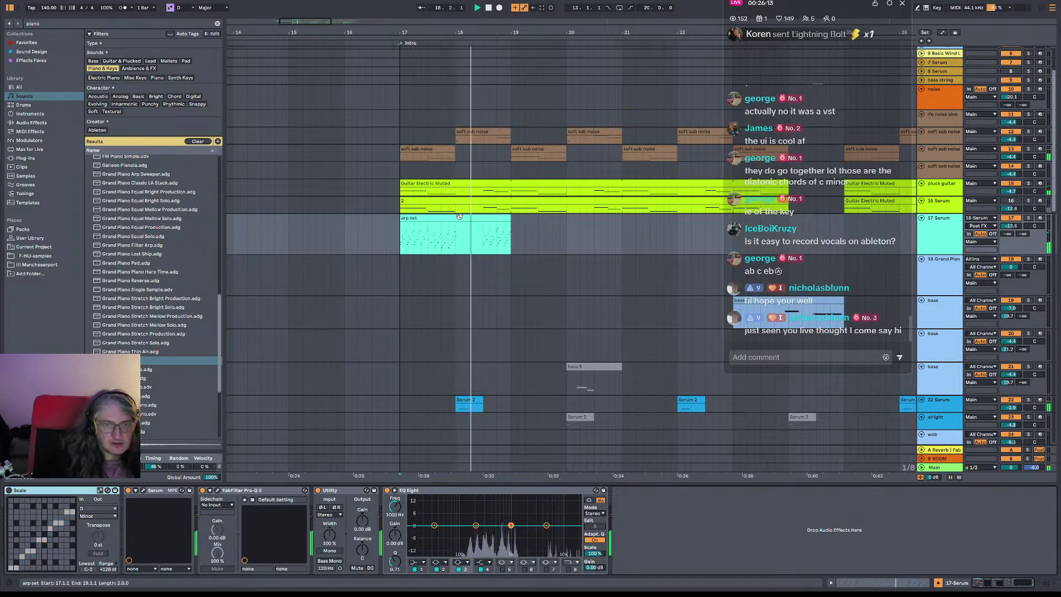
# - In the arp set clip, deactivate the last two notes before the gap and play the phrase
pyautogui.doubleClick(485, 216)
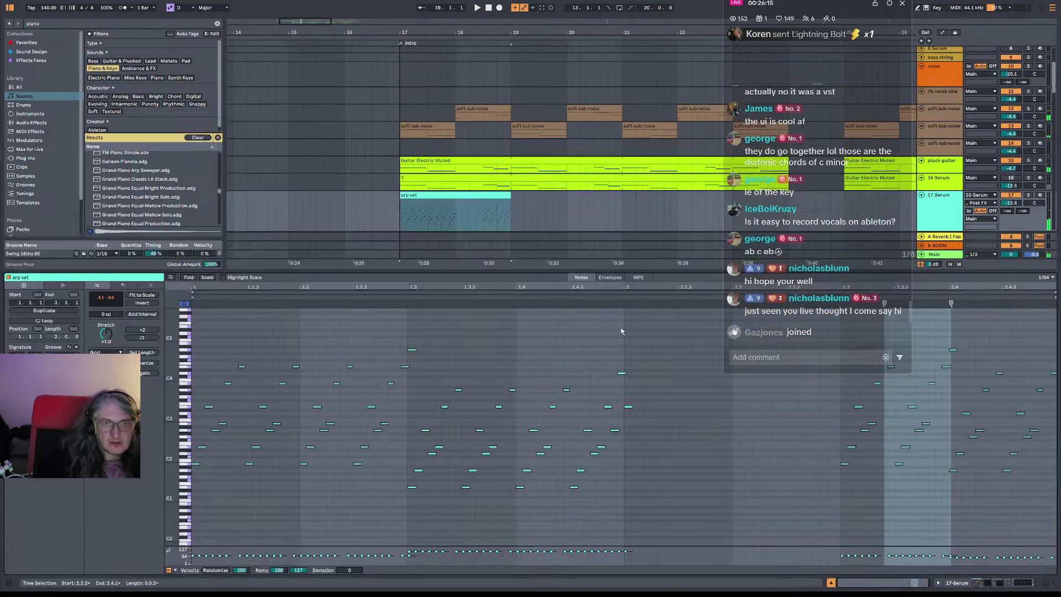
pyautogui.click(665, 417)
pyautogui.click(629, 406)
pyautogui.doubleClick(622, 361)
pyautogui.moveTo(611, 336); pyautogui.dragTo(634, 416)
pyautogui.press('Delete')
pyautogui.press('0')
pyautogui.moveTo(605, 365); pyautogui.dragTo(632, 380)
pyautogui.press('0')
pyautogui.press('space')
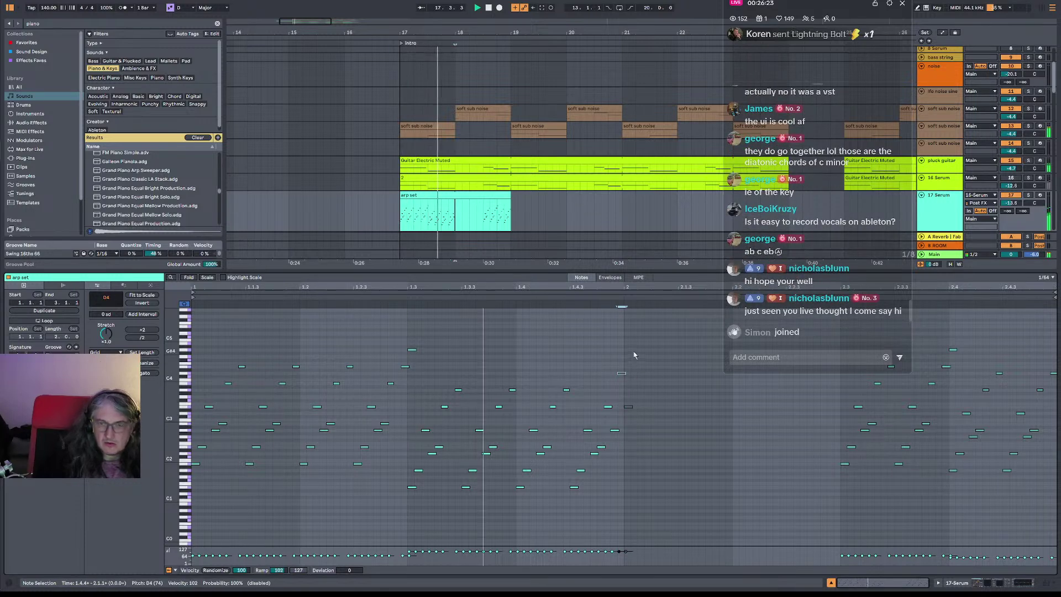
pyautogui.press('space')
# - Reactivate the D4 note at the end of the phrase and play the arp set clip again
pyautogui.click(611, 430)
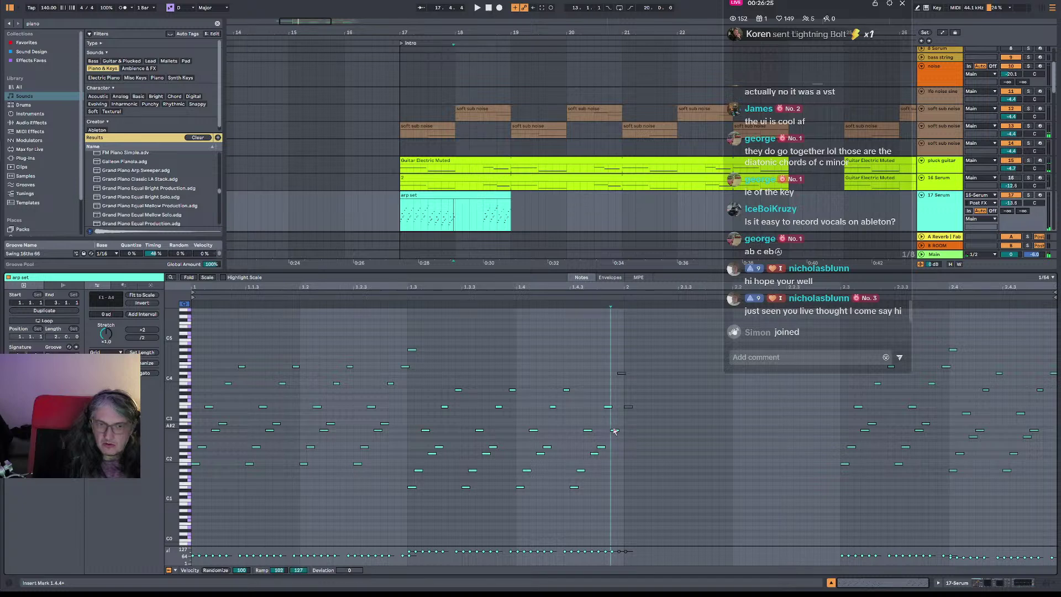
pyautogui.click(614, 431)
pyautogui.click(621, 373)
pyautogui.press('0')
pyautogui.press('space')
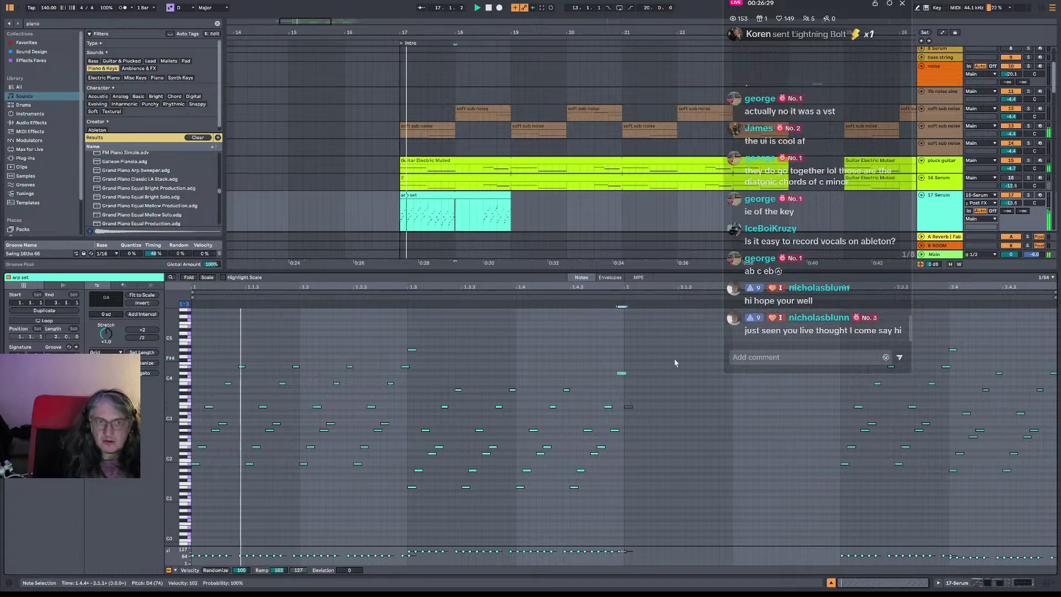
# - Deactivate the 17 Serum track and fold it
pyautogui.click(938, 188)
pyautogui.click(941, 197)
pyautogui.press('0')
pyautogui.click(922, 196)
# - Audition the soloed pluck guitar track, showing its Guitar Electric chain and switching off its Arpeggiator
pyautogui.click(942, 181)
pyautogui.click(1011, 178)
pyautogui.doubleClick(961, 183)
pyautogui.click(1027, 160)
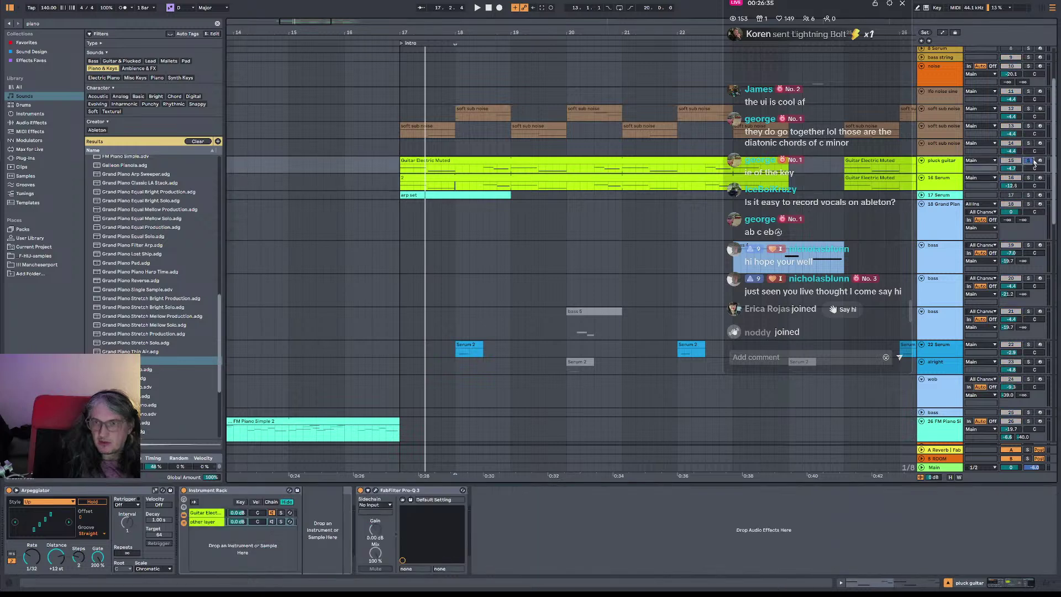
pyautogui.press('space')
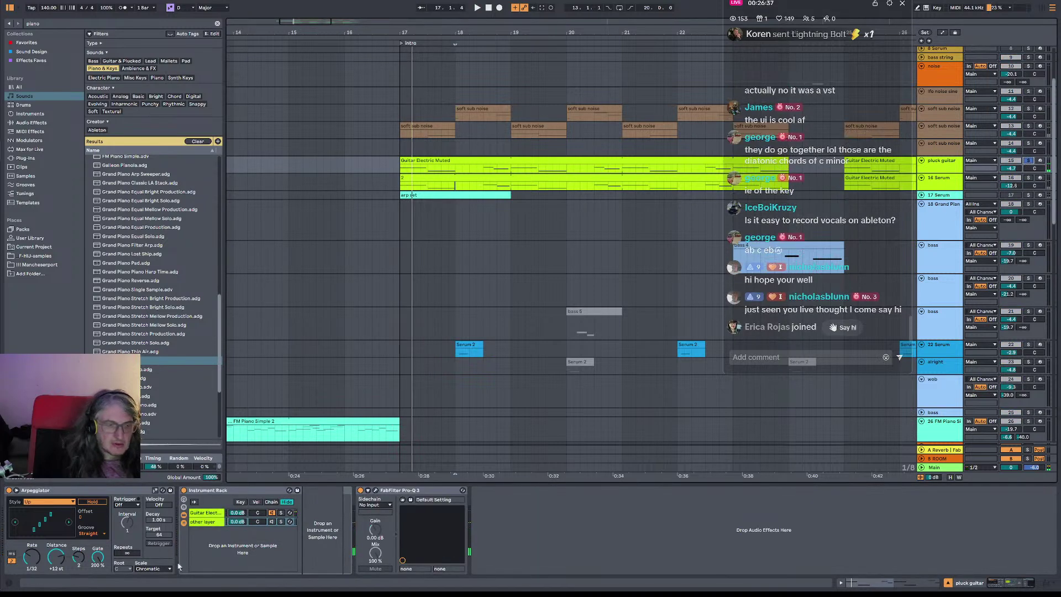
pyautogui.click(205, 512)
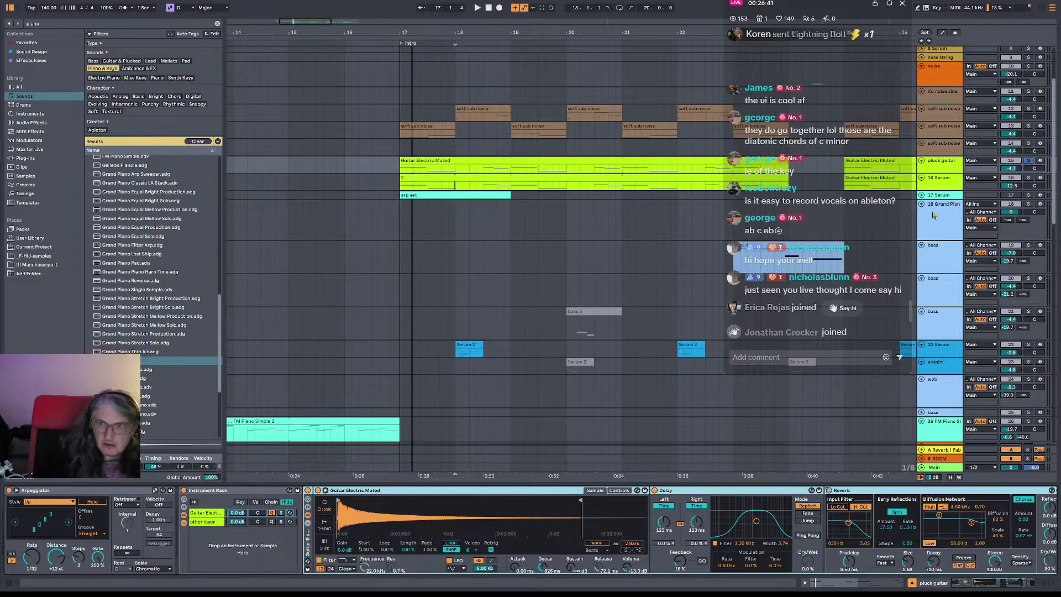
pyautogui.click(8, 490)
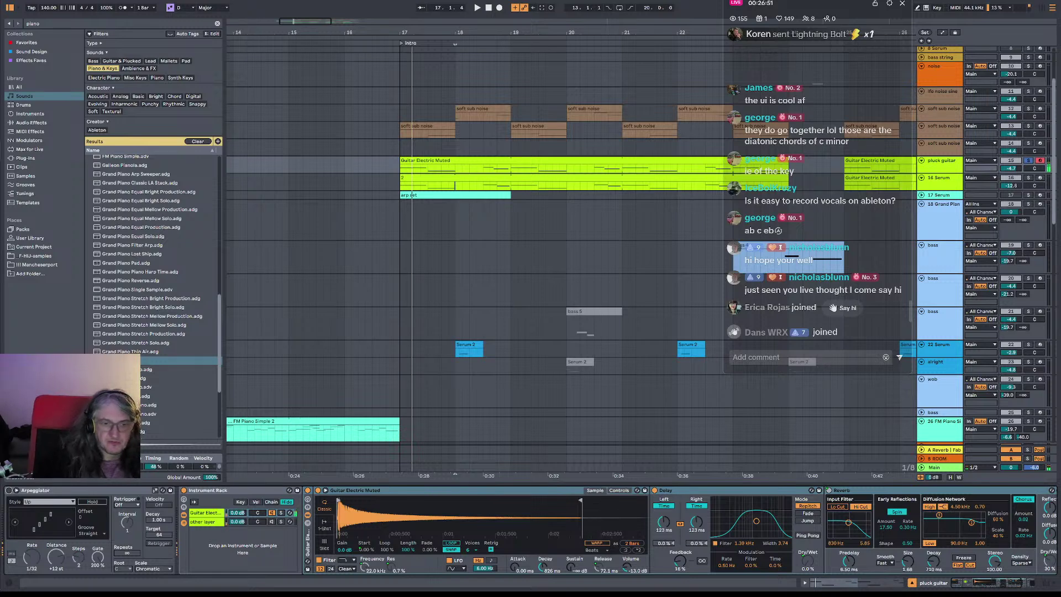
# - Solo the 16 Serum track and play it to check its arpeggiated sound
pyautogui.click(1035, 182)
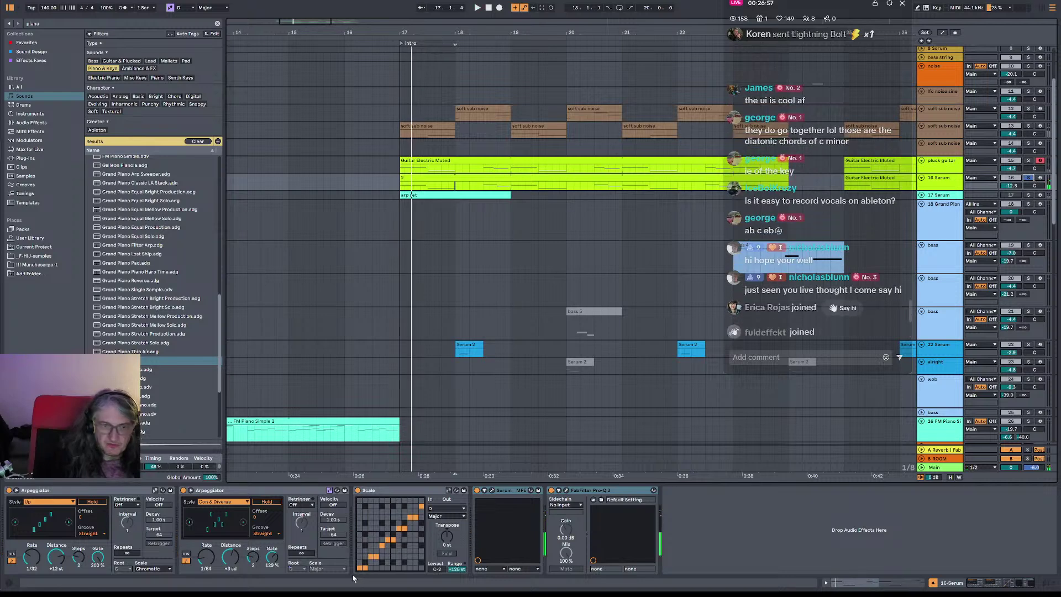
pyautogui.press('space')
pyautogui.press('space')
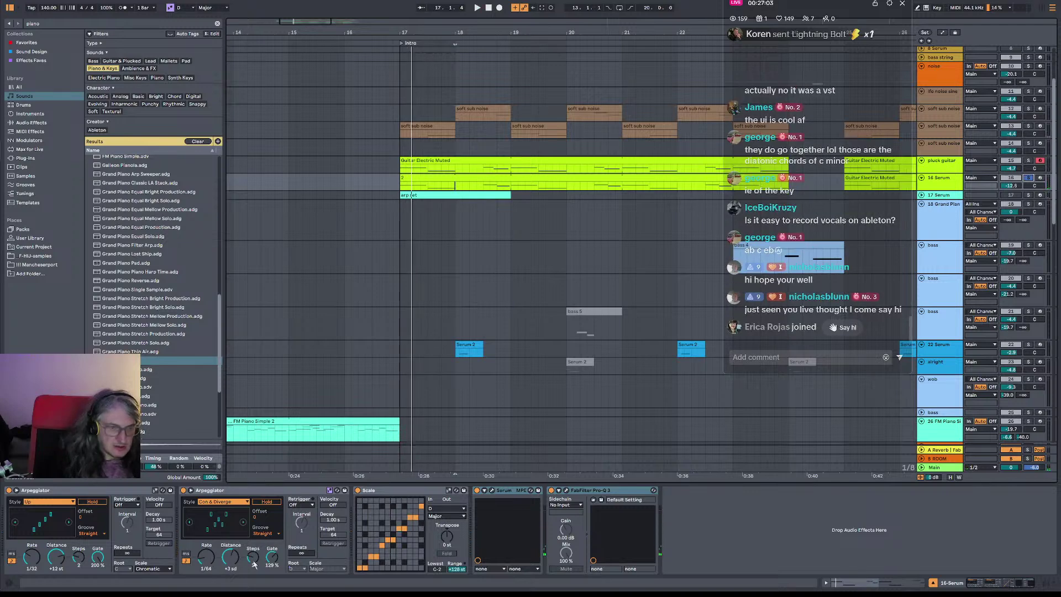
pyautogui.press('space')
# - On the 16 Serum track, set the second Arpeggiator's Distance to +11 sd, and switch off both it and the Scale device
pyautogui.moveTo(253, 557); pyautogui.dragTo(230, 544)
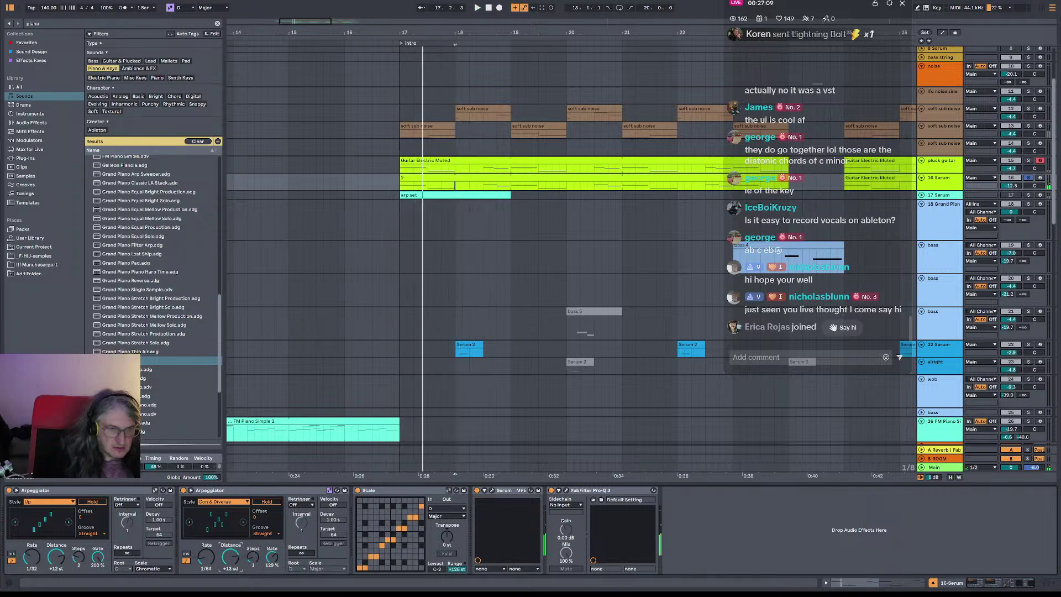
pyautogui.press('space')
pyautogui.moveTo(230, 557); pyautogui.dragTo(230, 560)
pyautogui.press('space')
pyautogui.press('space')
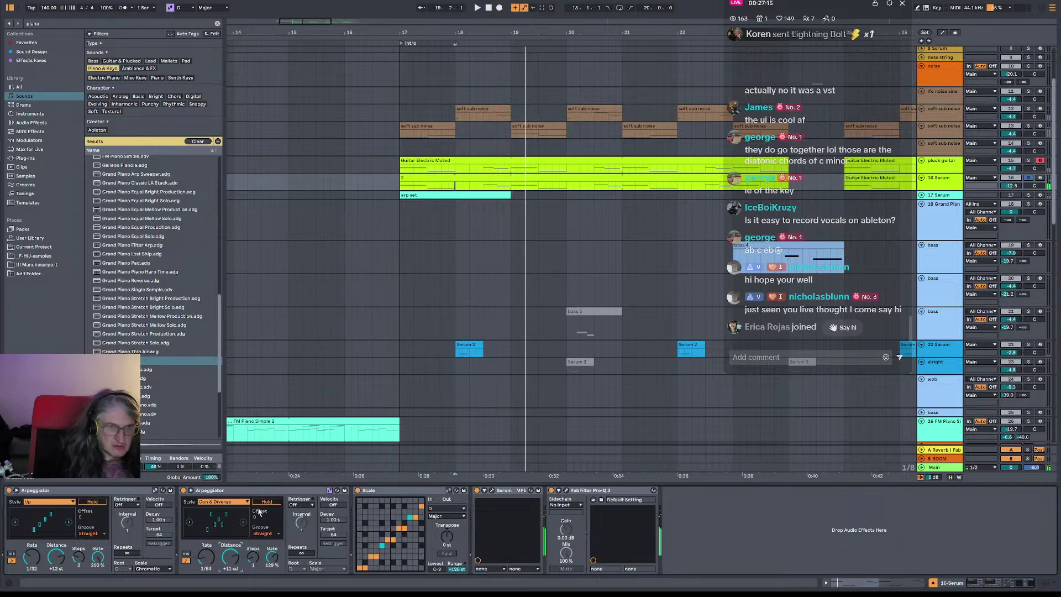
pyautogui.click(202, 499)
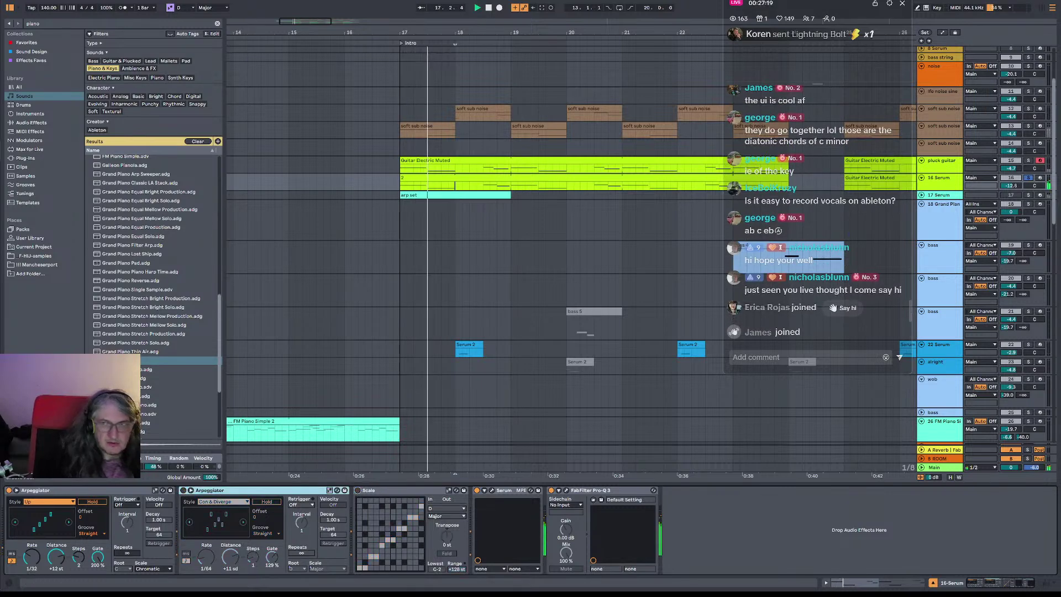
pyautogui.press('space')
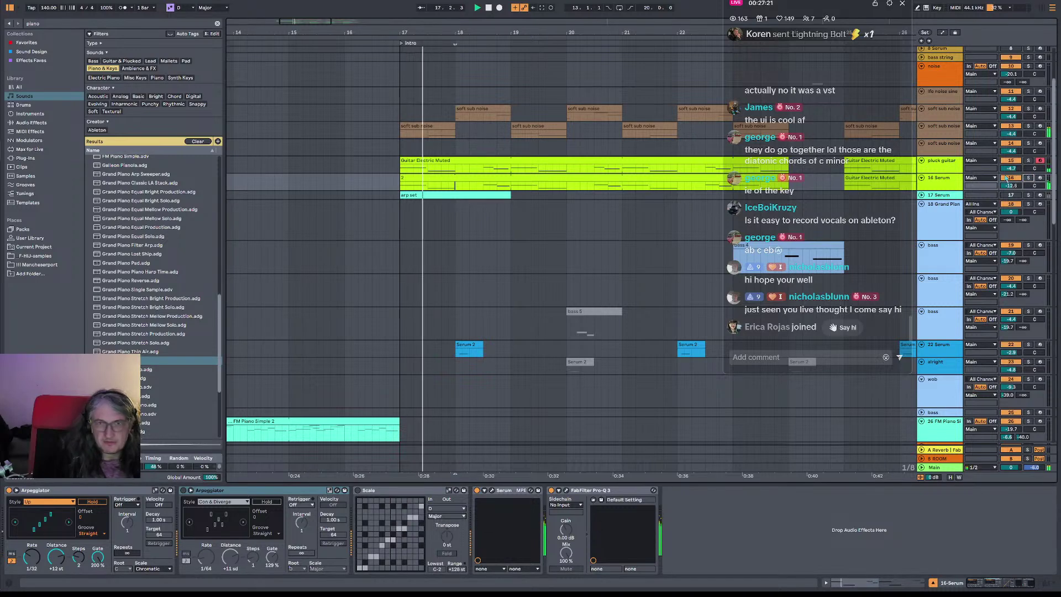
# - Audition the pluck guitar track soloed with its Arpeggiator switched back on, and lower the 16 Serum track's volume
pyautogui.click(943, 161)
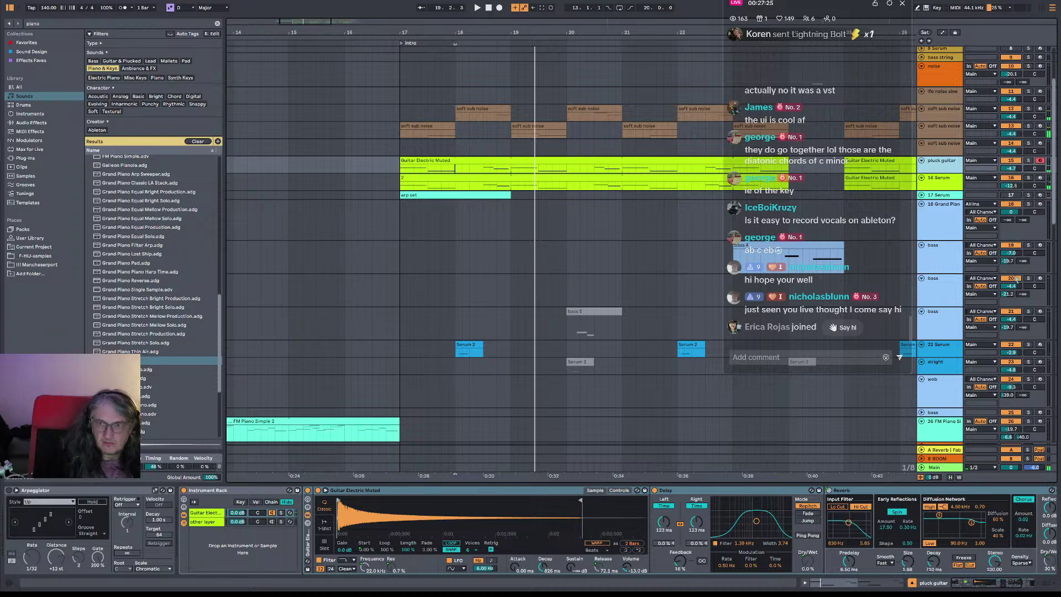
pyautogui.click(1028, 160)
pyautogui.press('space')
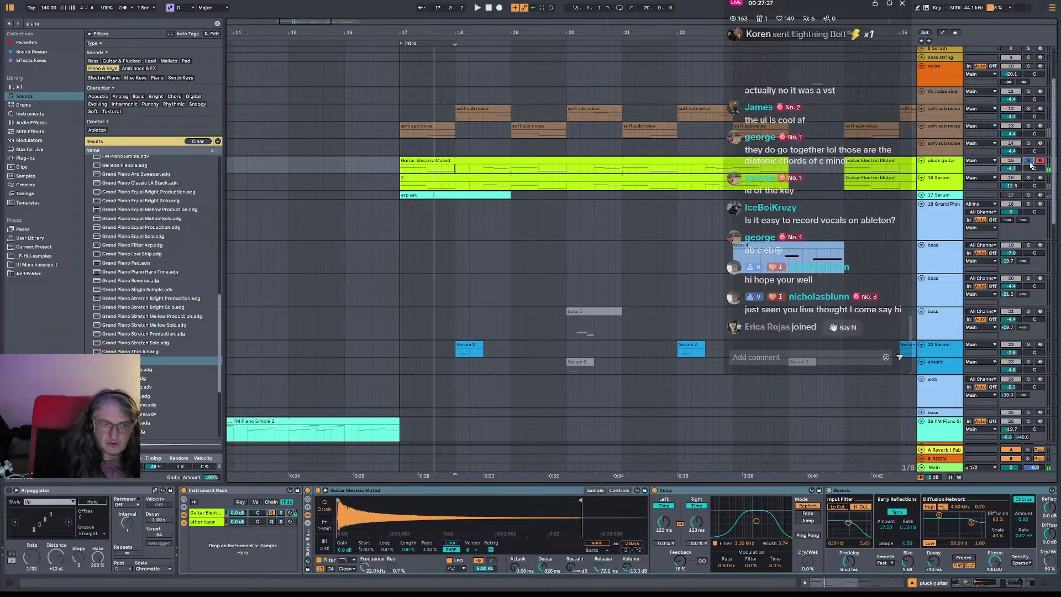
pyautogui.click(17, 490)
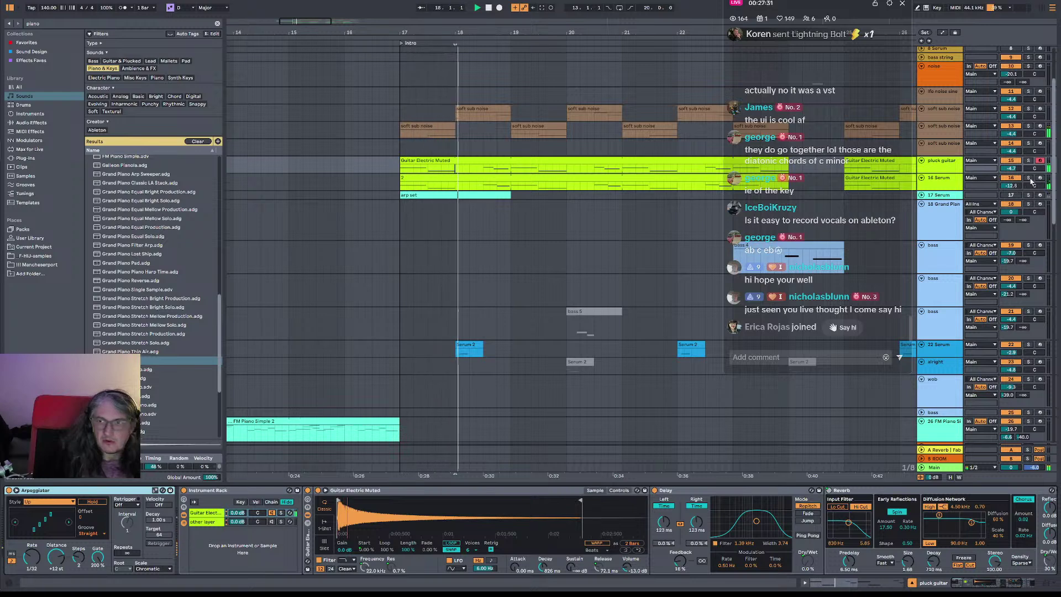
pyautogui.moveTo(1011, 186); pyautogui.dragTo(1011, 195)
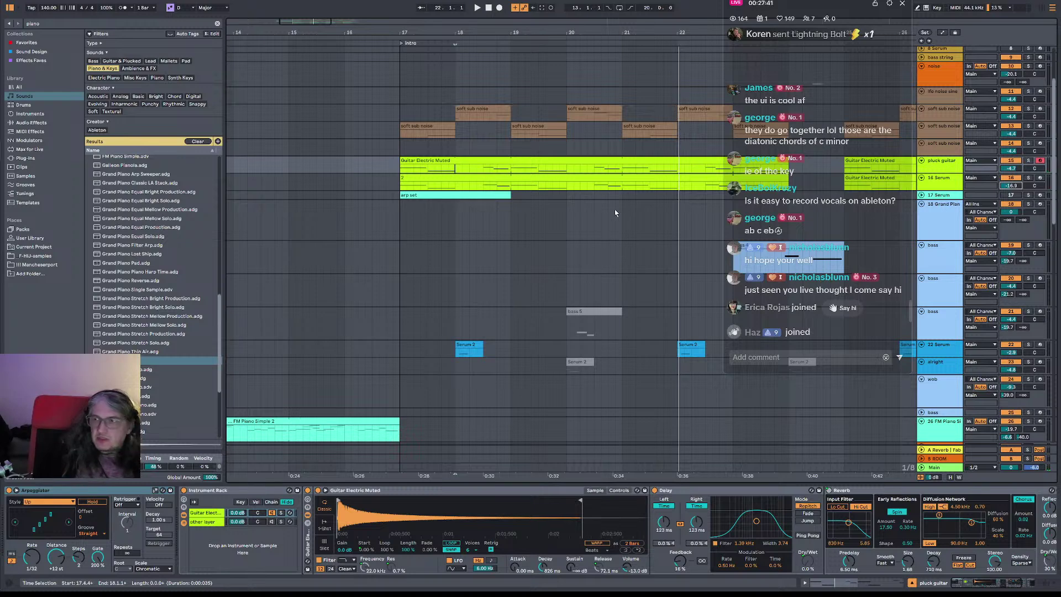
# - Copy the first clip on the 16 Serum track to bar 25, replacing the Guitar Electric Muted clips there
pyautogui.moveTo(562, 34); pyautogui.dragTo(428, 32)
pyautogui.click(475, 38)
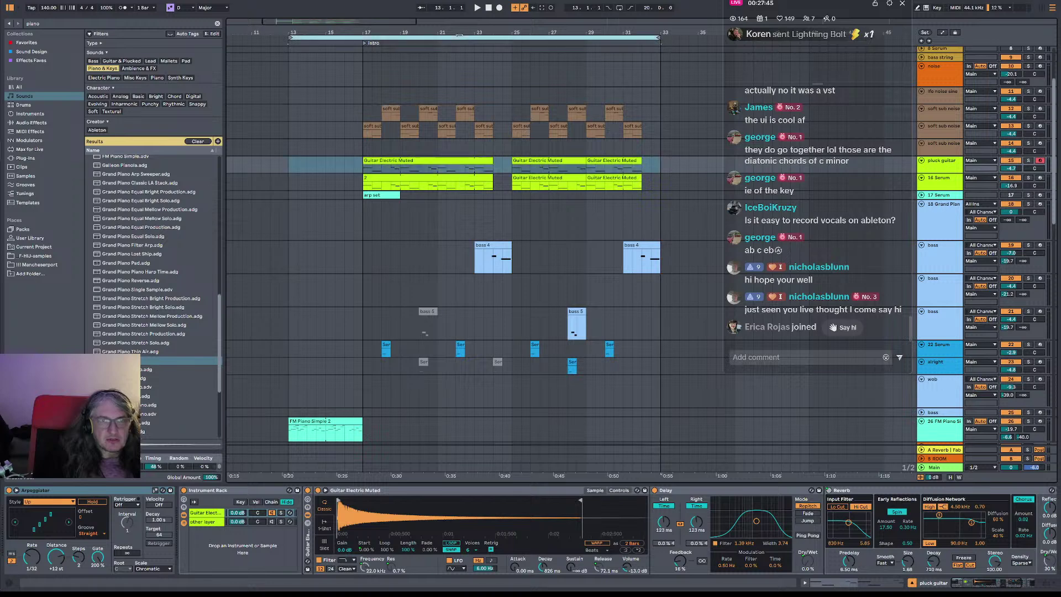
pyautogui.rightClick(488, 193)
pyautogui.click(487, 184)
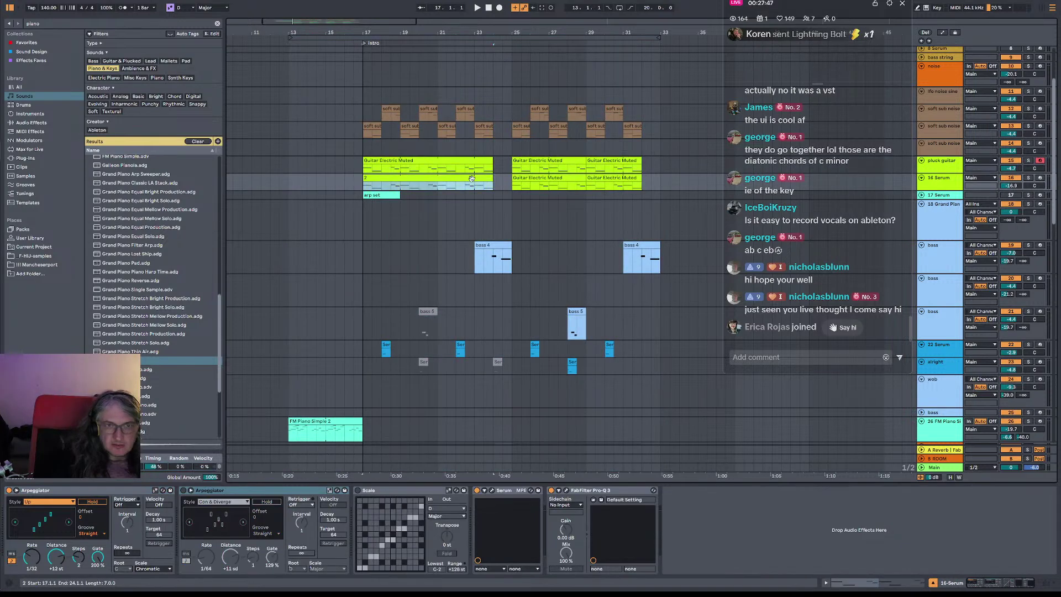
pyautogui.moveTo(414, 177); pyautogui.dragTo(578, 177)
# - Play the arrangement with the copied clip and lower the 16 Serum track's volume to -19.0
pyautogui.click(369, 180)
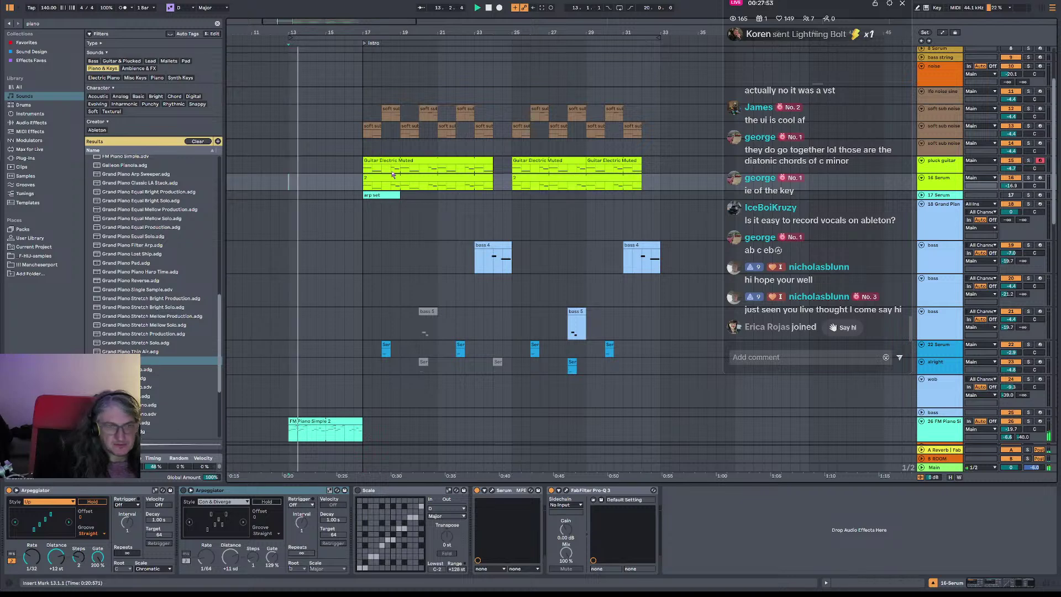
pyautogui.click(356, 182)
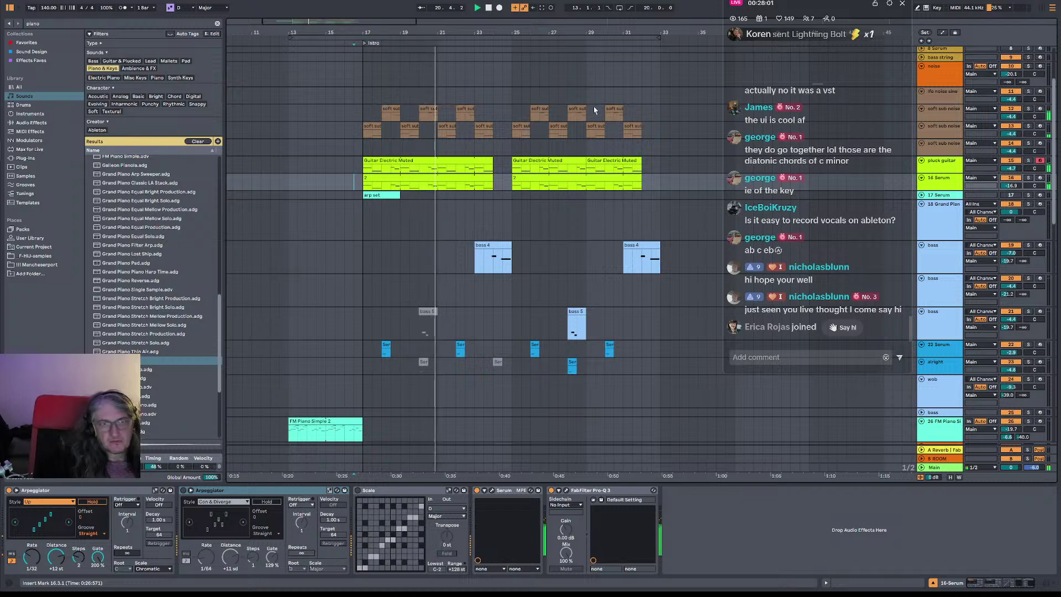
pyautogui.moveTo(485, 29); pyautogui.dragTo(453, 16)
pyautogui.moveTo(1011, 186); pyautogui.dragTo(1015, 185)
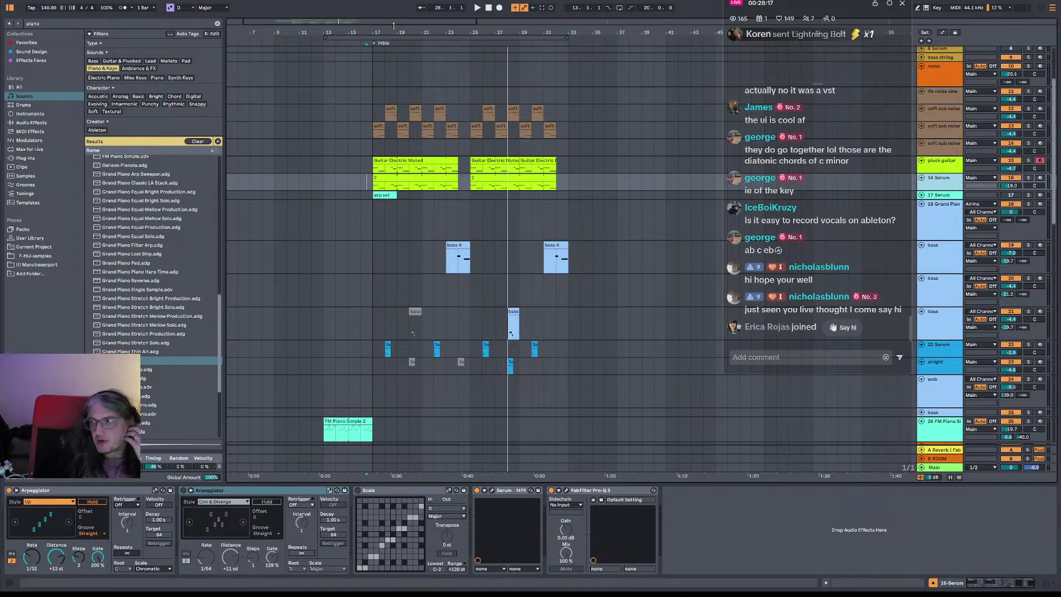
# - Play the arrangement from bar 13 to check the transition into the intro
pyautogui.click(456, 38)
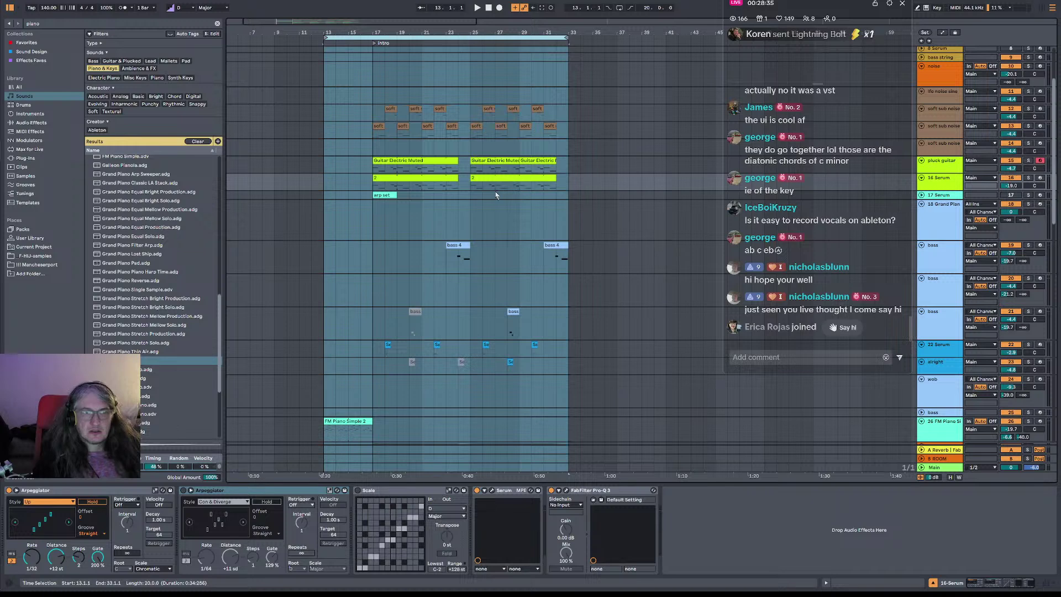
pyautogui.click(320, 182)
pyautogui.press('space')
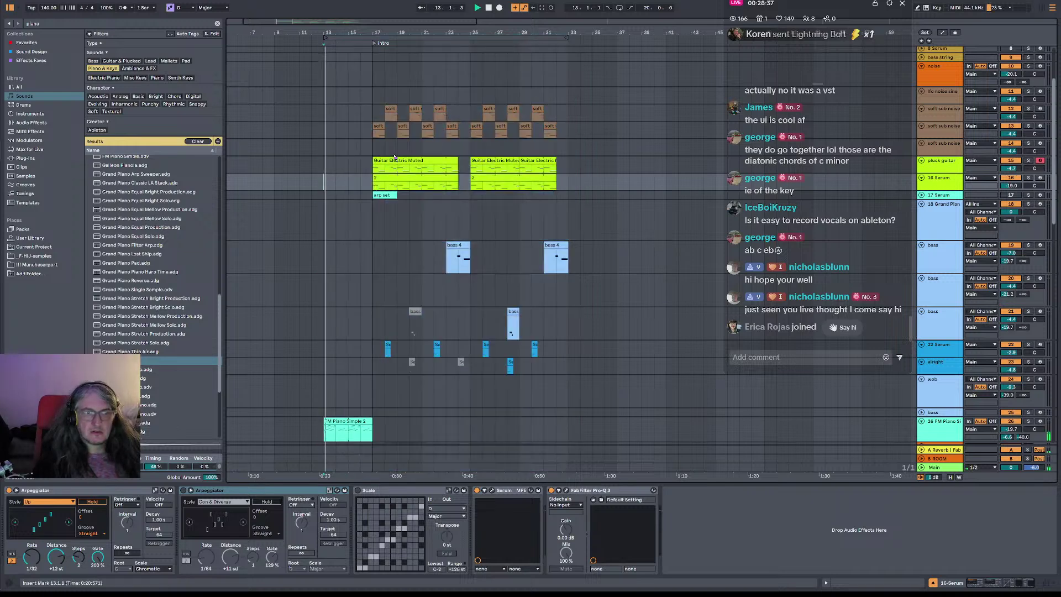
pyautogui.press('space')
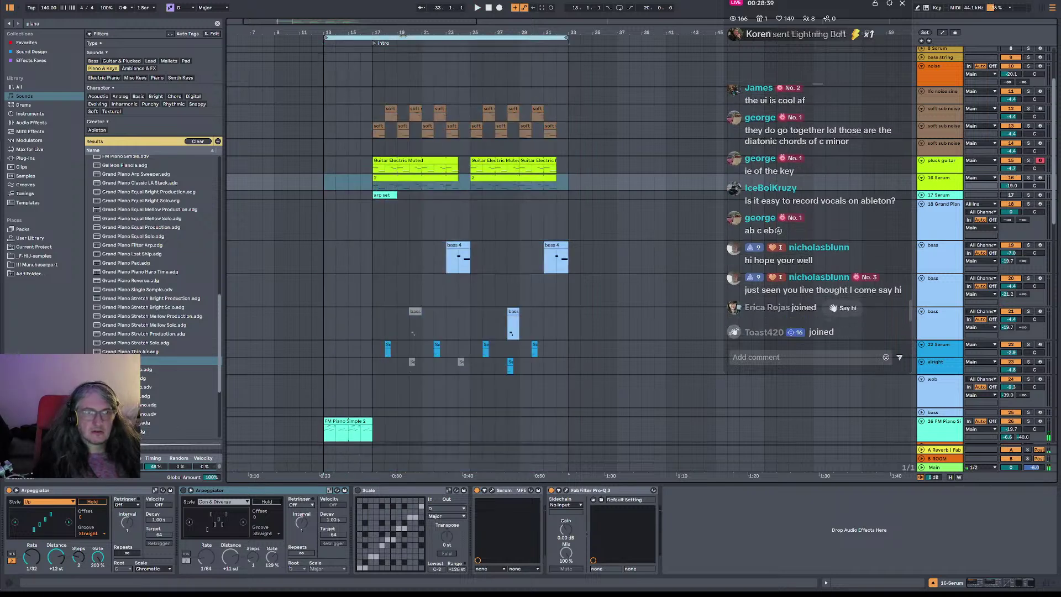
# - Play the arrangement from bar 13 and open the FM Piano Simple 2 clip to examine its notes
pyautogui.hotkey('ctrl', 'a')
pyautogui.press('space')
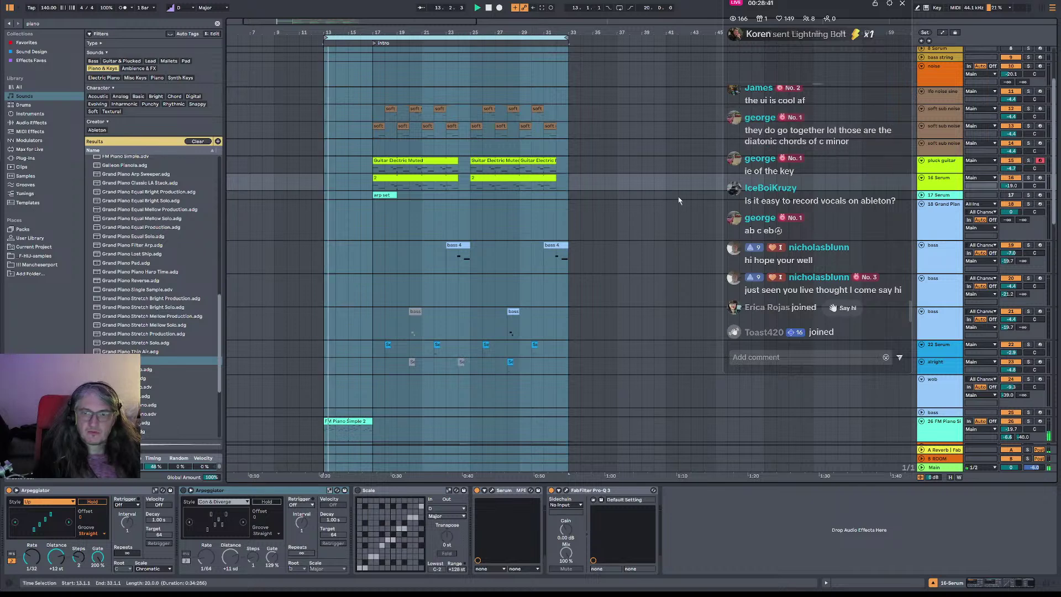
pyautogui.scroll(-3, 678, 197)
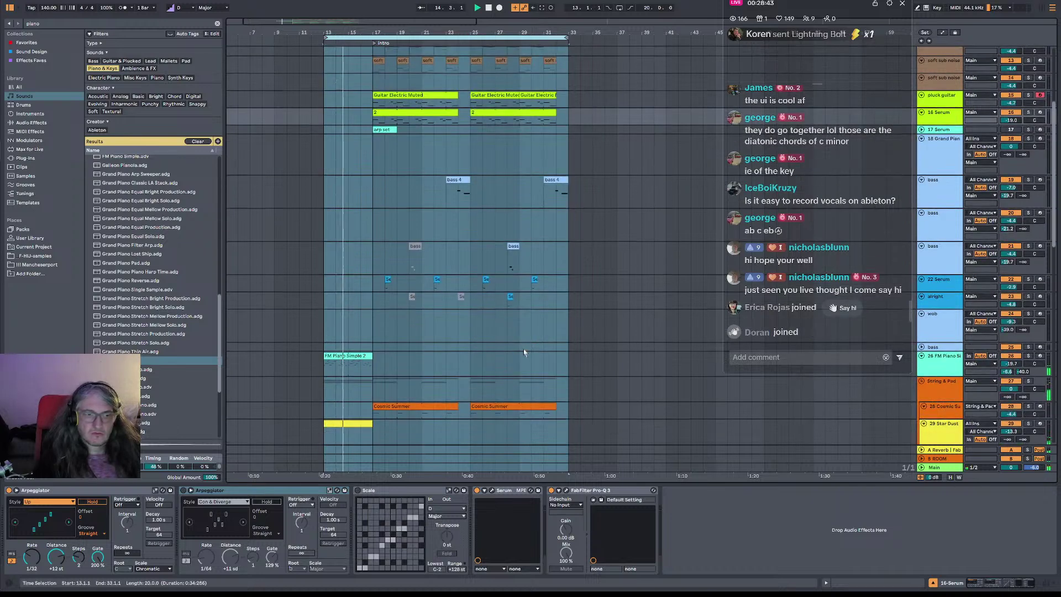
pyautogui.click(347, 356)
pyautogui.doubleClick(346, 355)
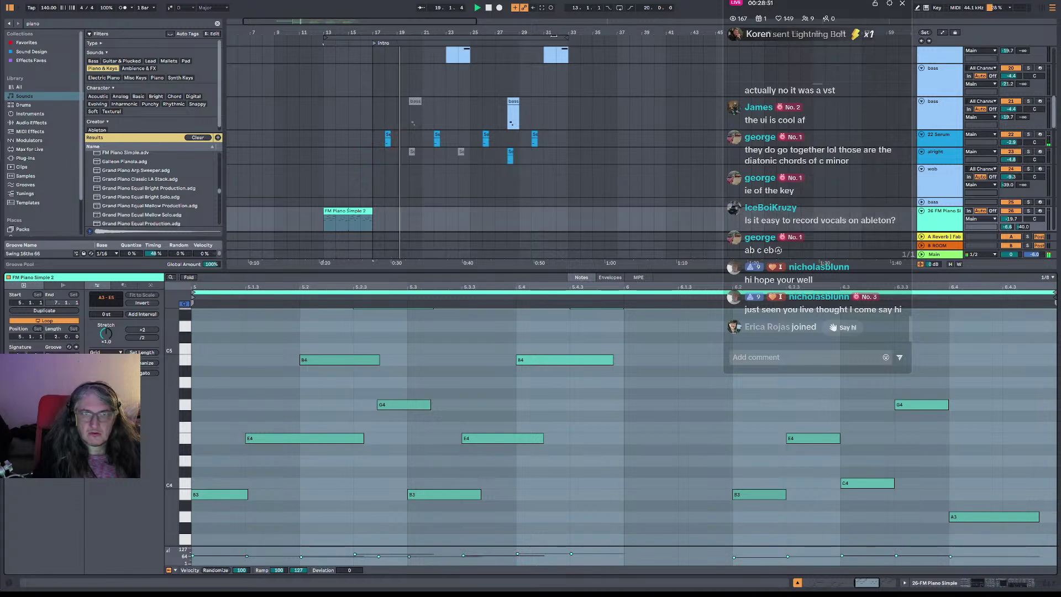
# - Stop playback and save the Live Set under a new name
pyautogui.click(555, 37)
pyautogui.press('space')
pyautogui.scroll(7, 568, 119)
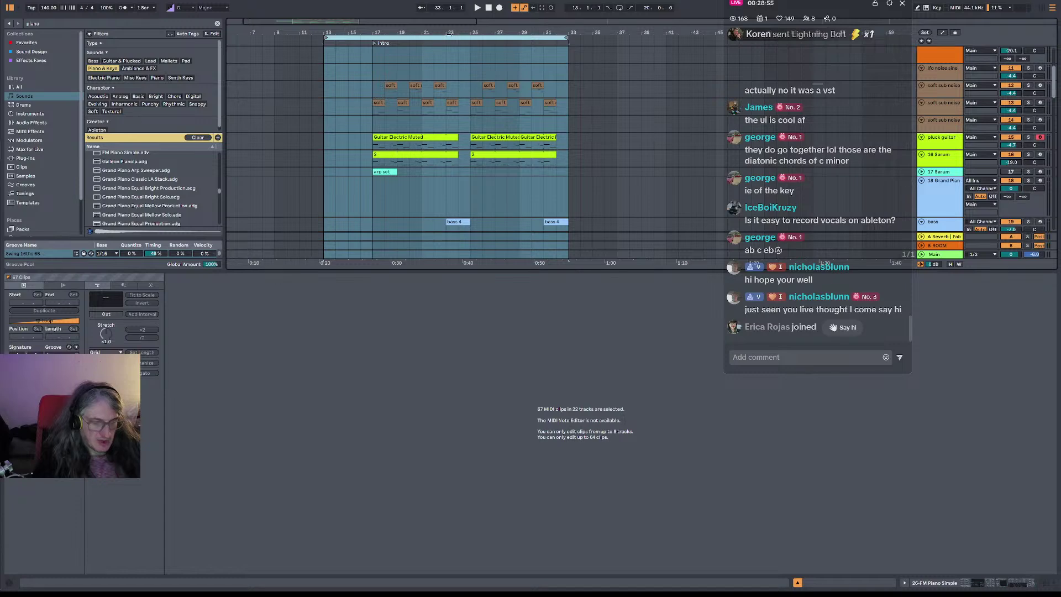
pyautogui.hotkey('ctrl', 'shift', 's')
pyautogui.press('Return')
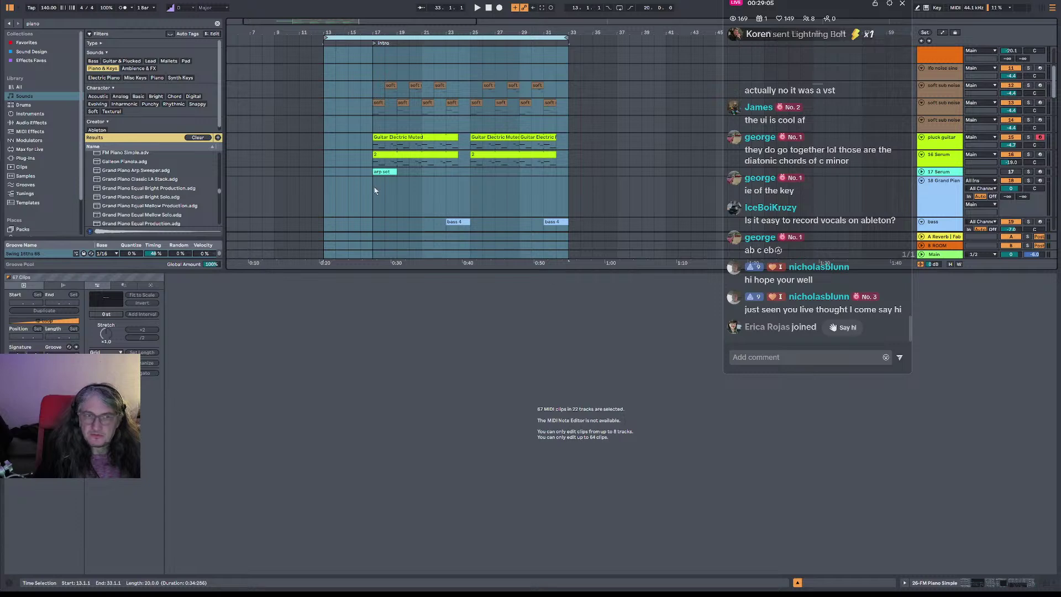
# - Fold the empty 18 Grand Piano track in the arrangement
pyautogui.click(373, 193)
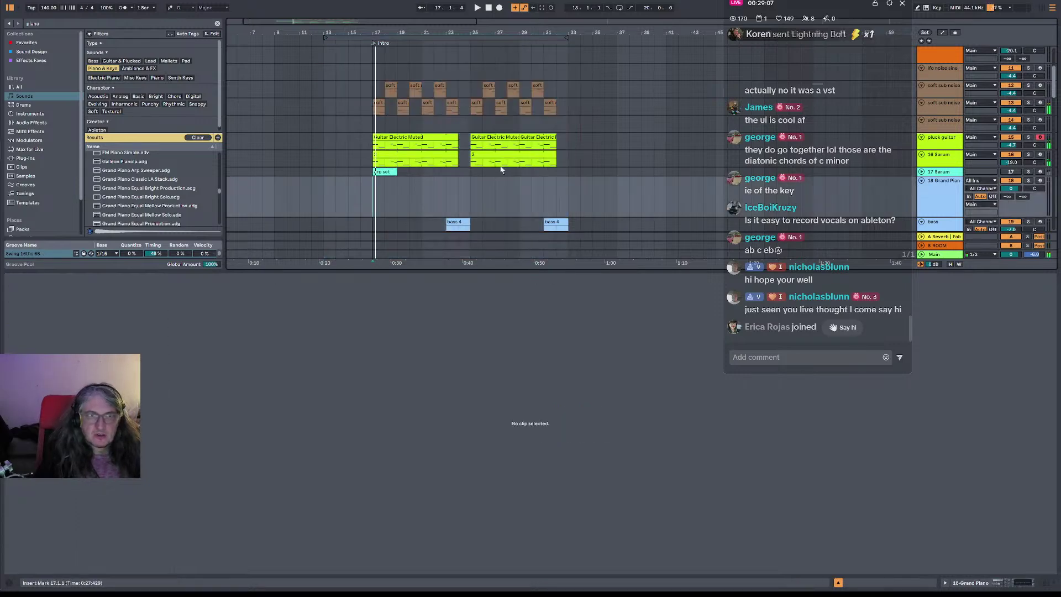
pyautogui.moveTo(541, 25); pyautogui.dragTo(541, 6)
pyautogui.doubleClick(930, 186)
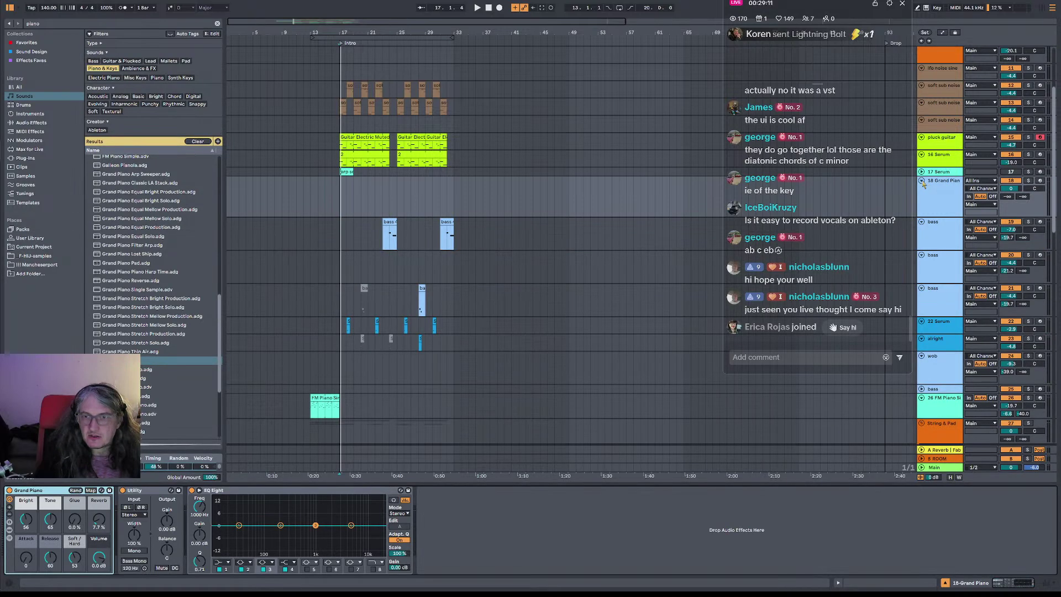
pyautogui.click(922, 181)
pyautogui.scroll(-2, 478, 215)
pyautogui.scroll(3, 478, 215)
pyautogui.scroll(-2, 480, 212)
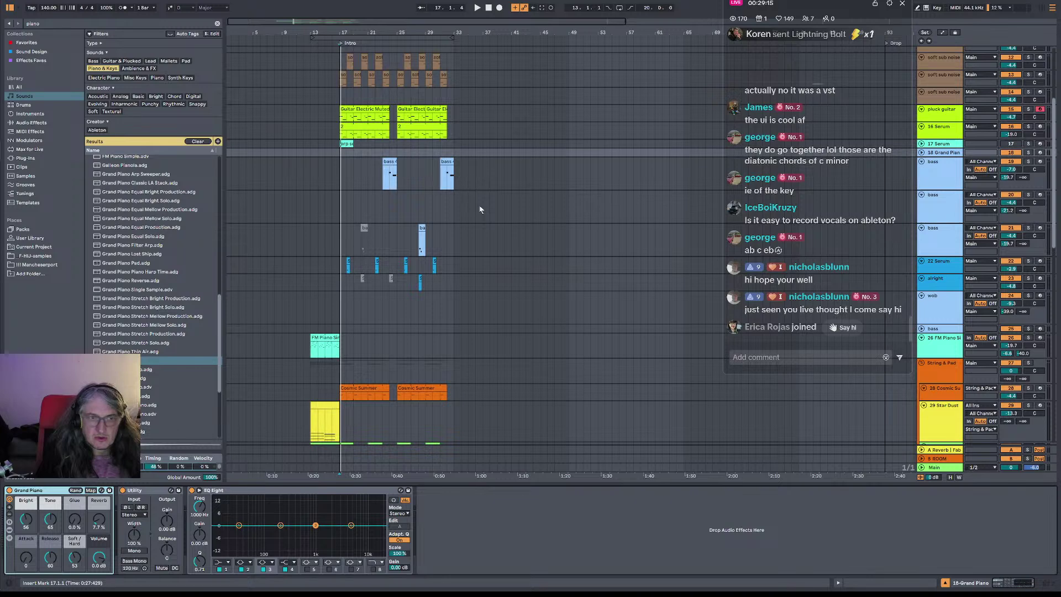
# - Duplicate the time from bar 17 to bar 33 across all tracks and play the arrangement from bar 31
pyautogui.scroll(5, 480, 209)
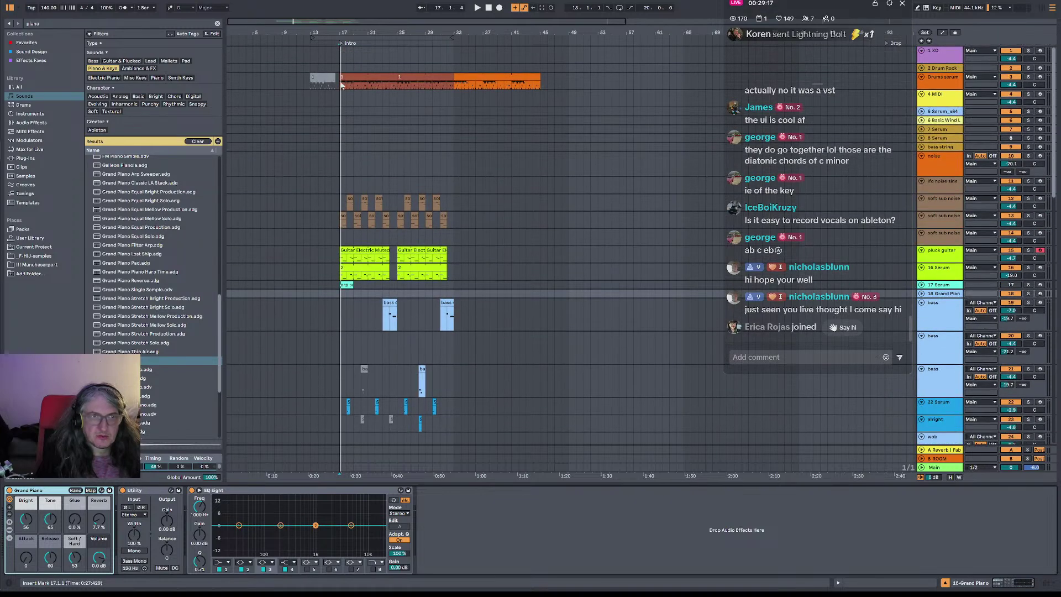
pyautogui.moveTo(342, 84); pyautogui.dragTo(459, 86)
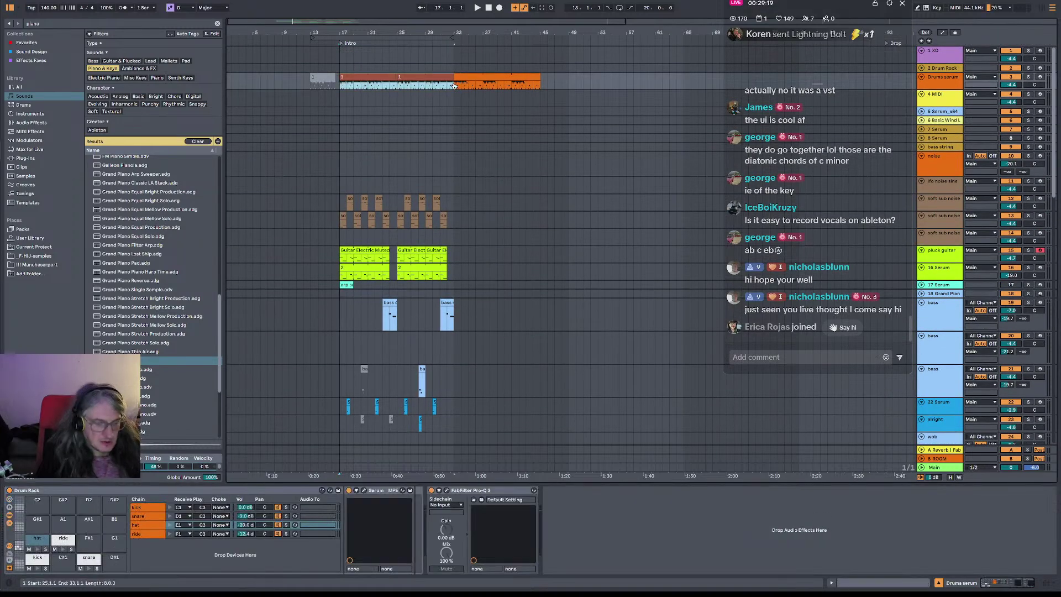
pyautogui.hotkey('ctrl', 'd')
pyautogui.press('space')
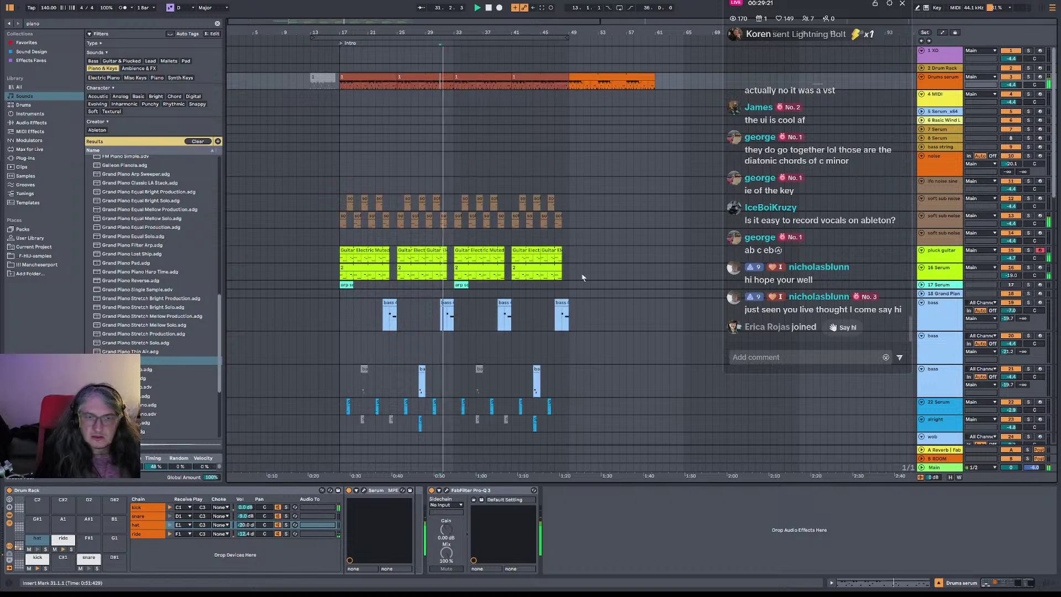
# - Deactivate the duplicated Guitar Electric Muted clips on the pluck guitar track between bars 33 and 48
pyautogui.scroll(-2, 581, 276)
pyautogui.moveTo(563, 192); pyautogui.dragTo(454, 196)
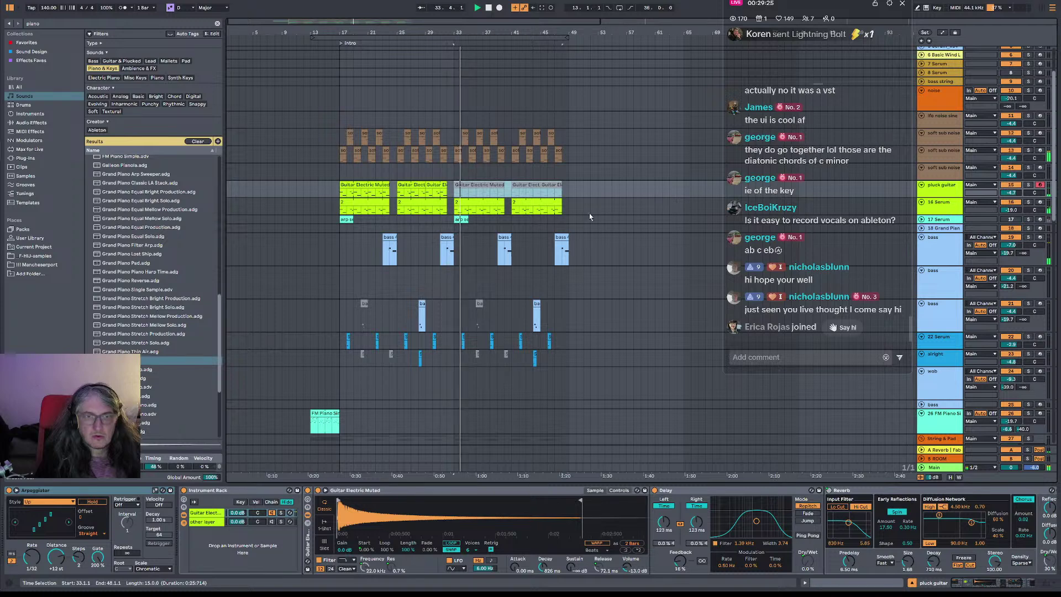
pyautogui.press('Down')
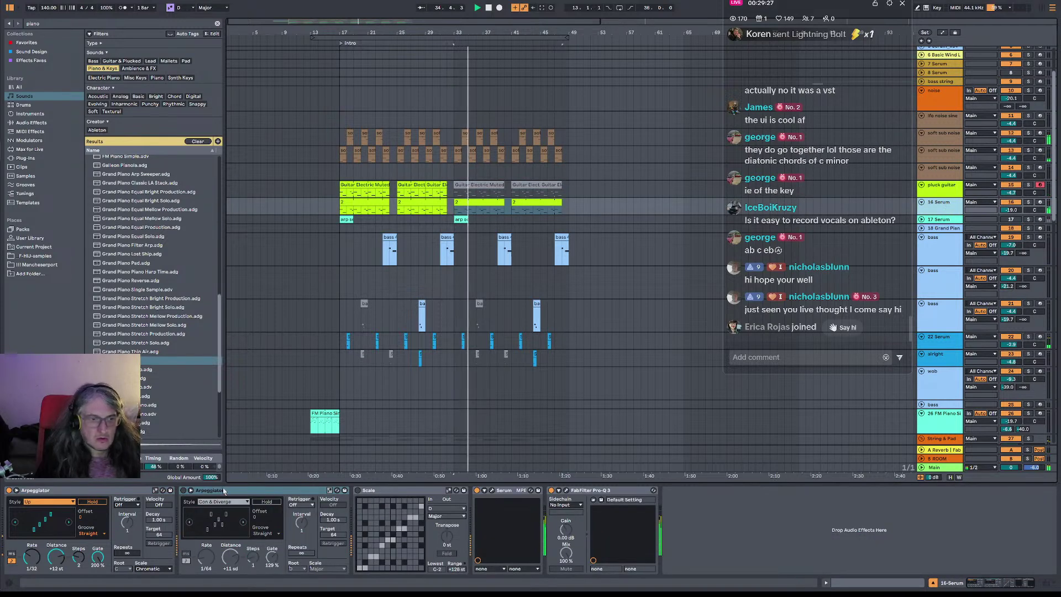
# - Check the Serum preset on the 16 Serum track and deactivate that track's clip from bar 41 to 48
pyautogui.click(492, 490)
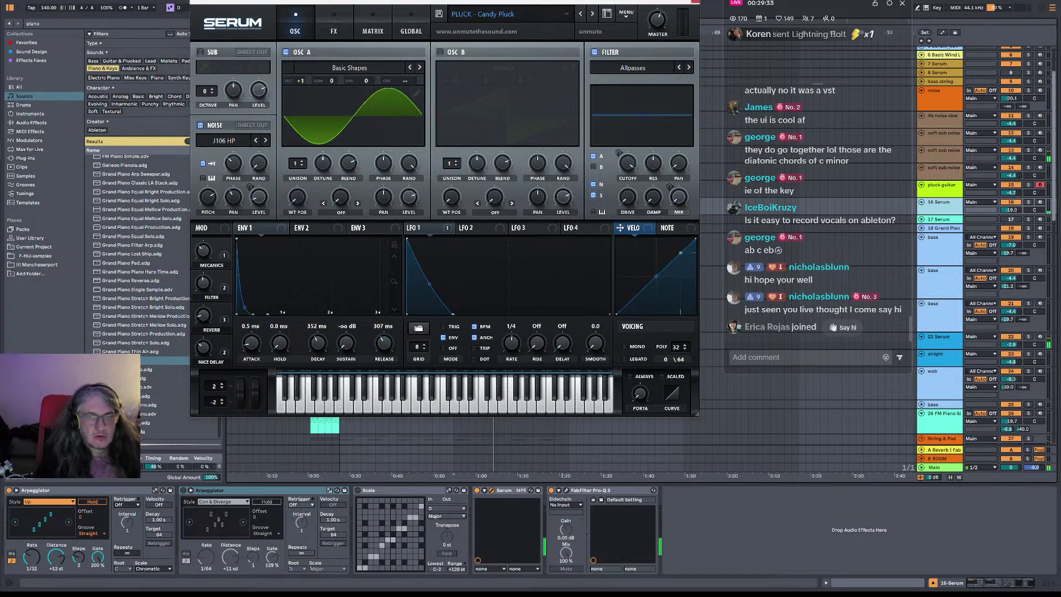
pyautogui.click(695, 1)
pyautogui.click(562, 228)
pyautogui.click(545, 213)
pyautogui.scroll(-3, 567, 258)
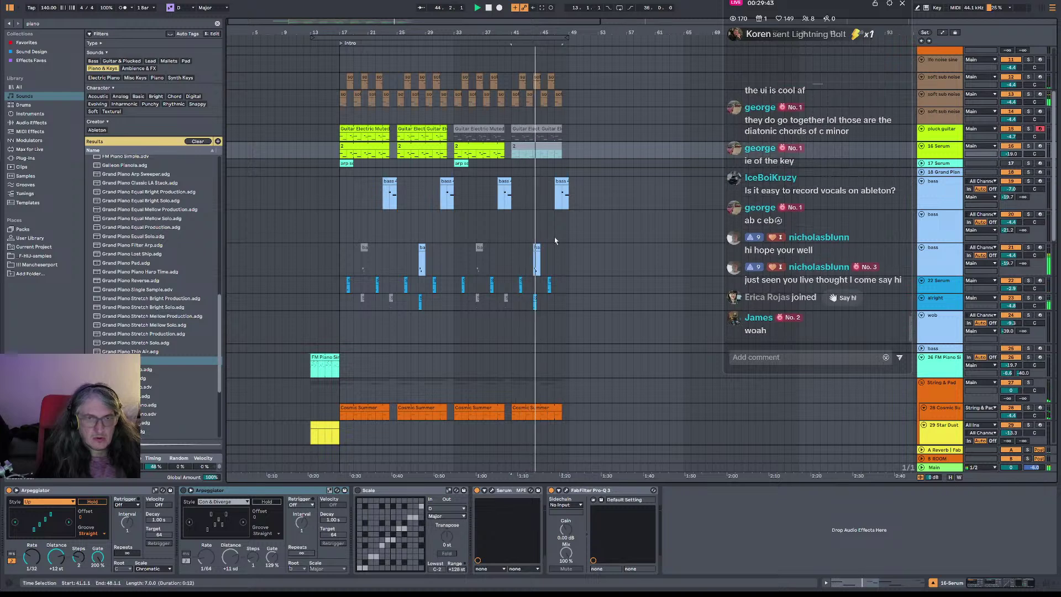
# - Lower the ride chain's volume in the Drums serum rack to -20.0 dB and listen to the result
pyautogui.scroll(5, 565, 242)
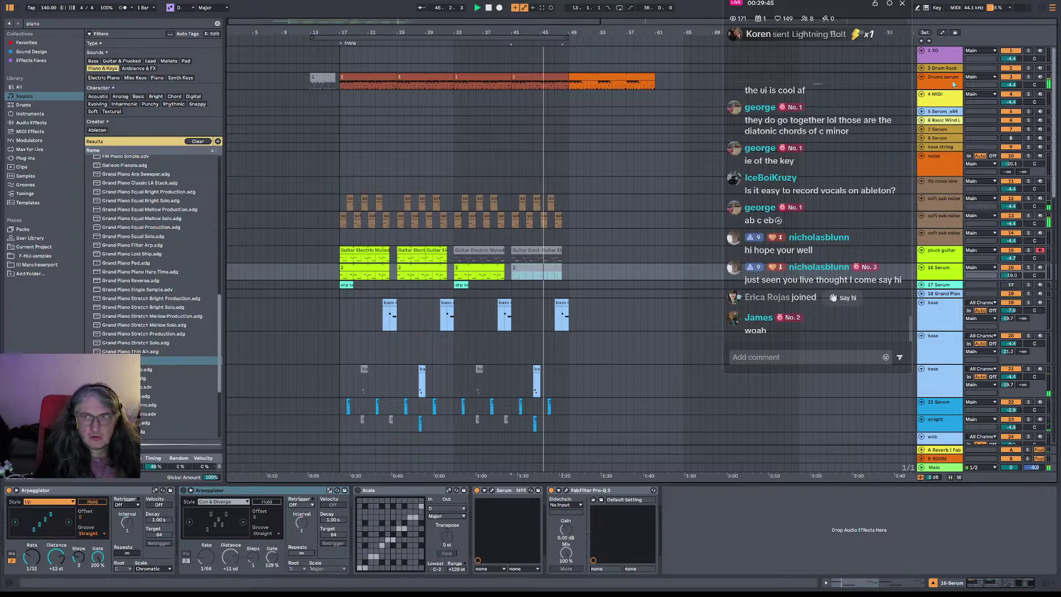
pyautogui.click(953, 83)
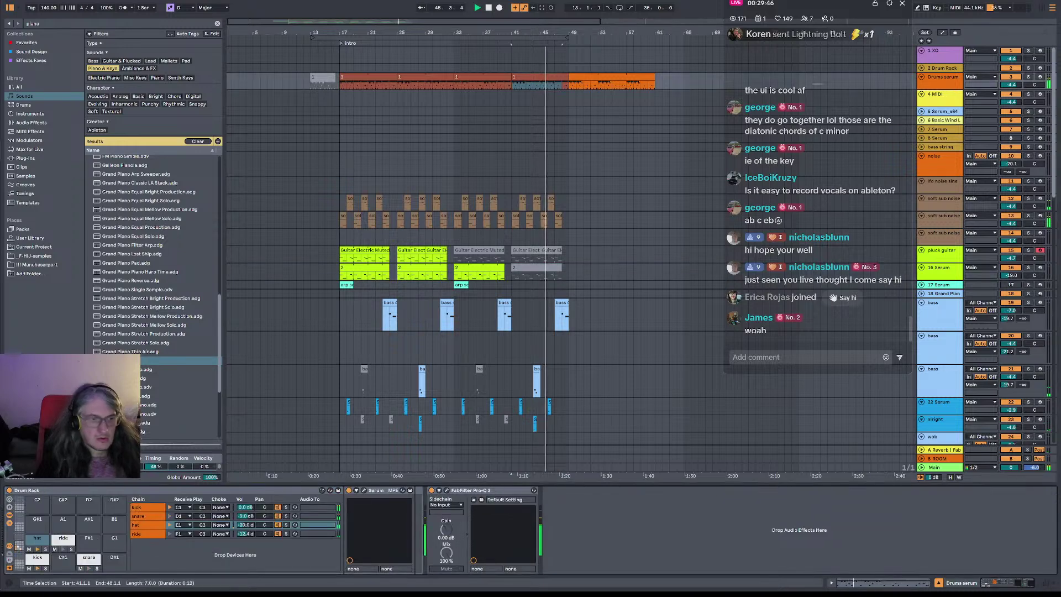
pyautogui.click(60, 549)
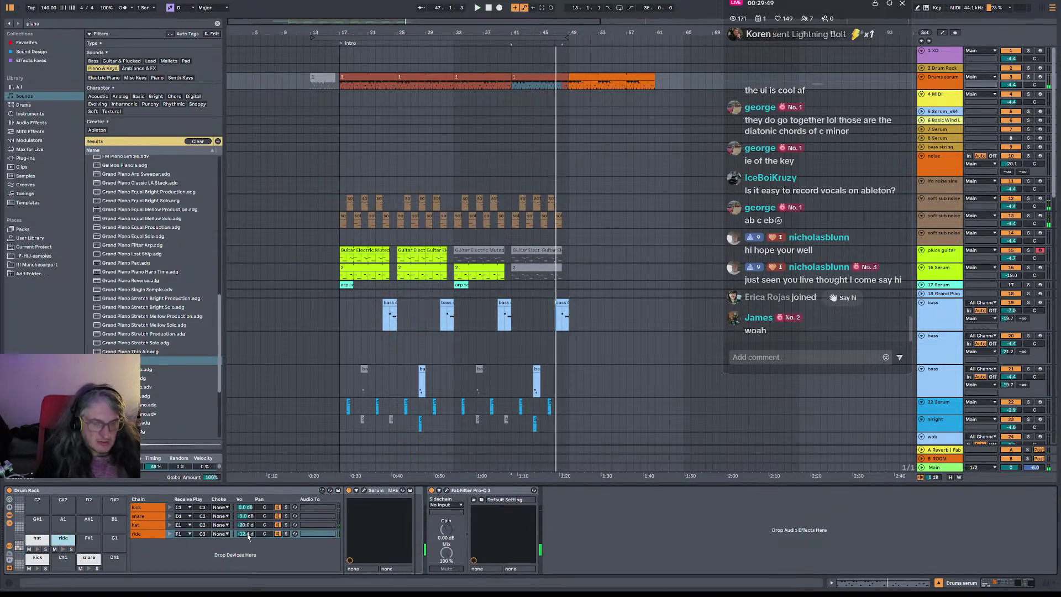
pyautogui.moveTo(247, 535)
pyautogui.mouseDown()
pyautogui.moveTo(248, 553)
pyautogui.moveTo(246, 531)
pyautogui.mouseUp()
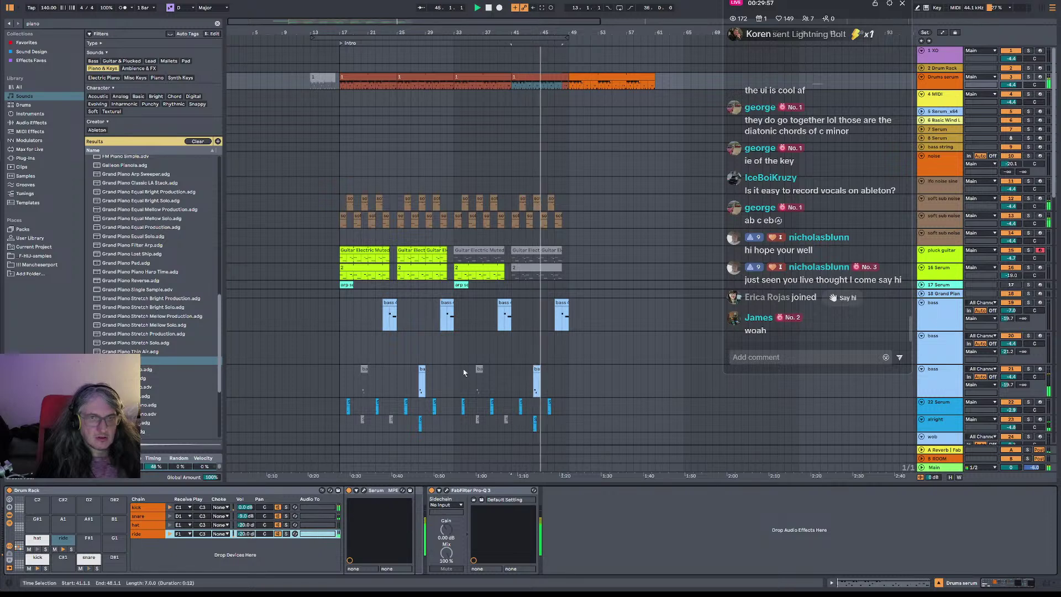
pyautogui.click(441, 263)
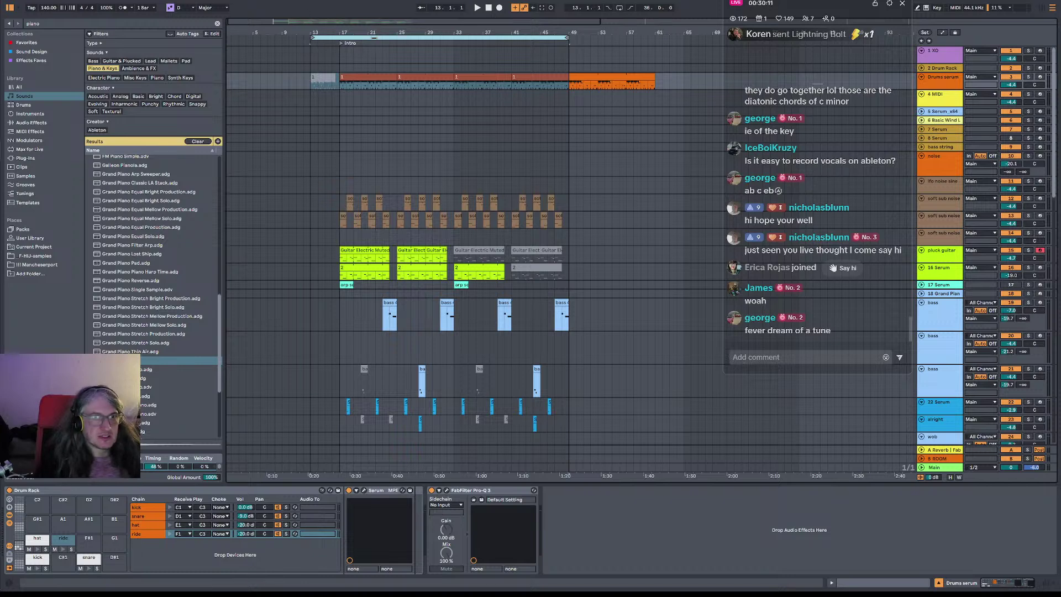
# - Select the looped section from bar 13 to 49 and save the Live Set as another new version
pyautogui.click(373, 38)
pyautogui.press('space')
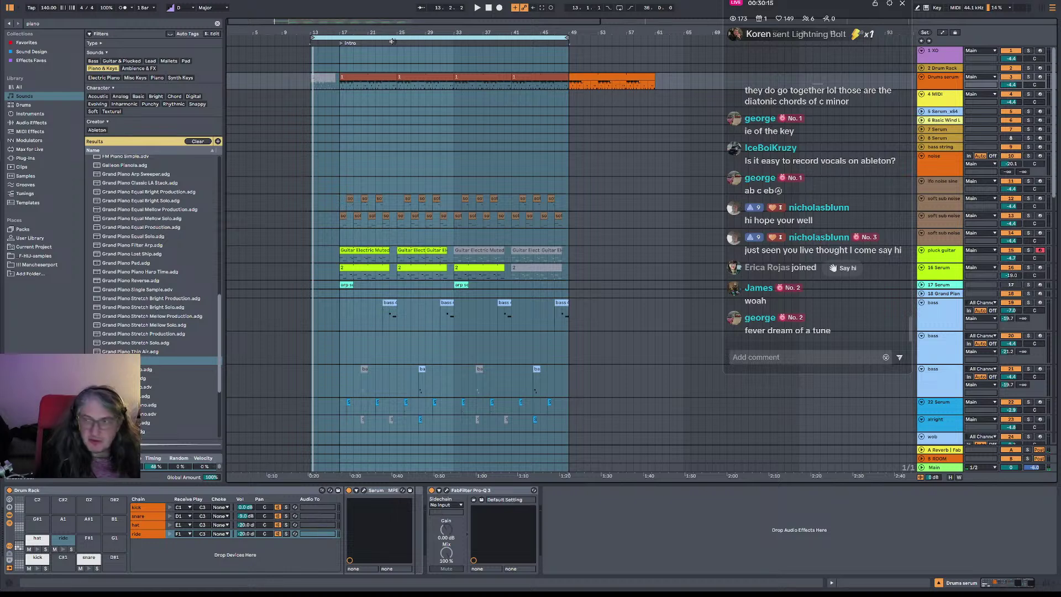
pyautogui.hotkey('ctrl', 'shift', 's')
pyautogui.press('Return')
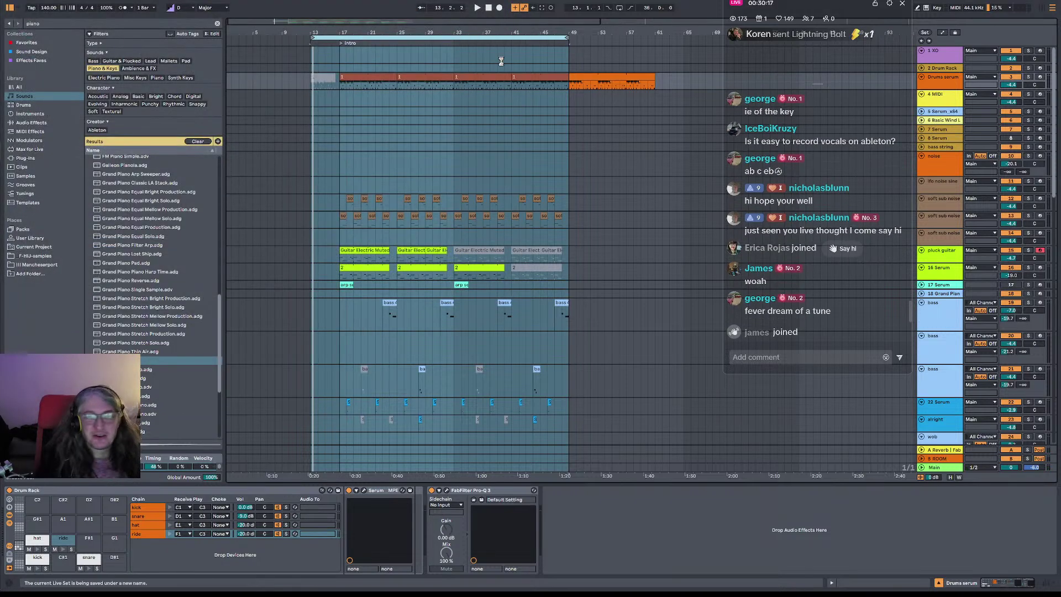
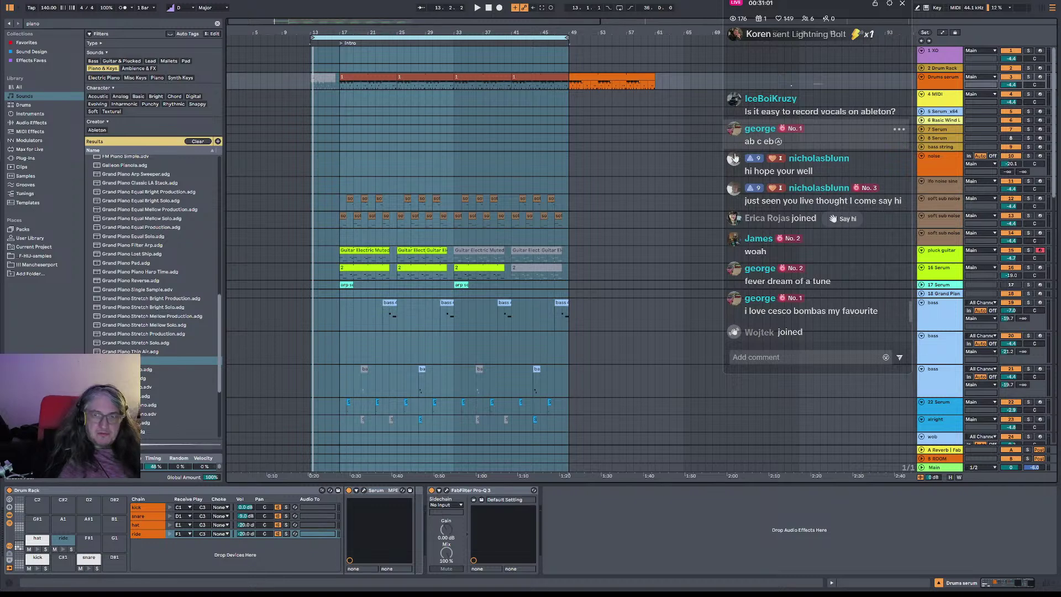
# - Switch to the browser, search YouTube for "cesco bombas" and play UKF Dubstep's Cesco - Bomba video
pyautogui.scroll(1, 735, 159)
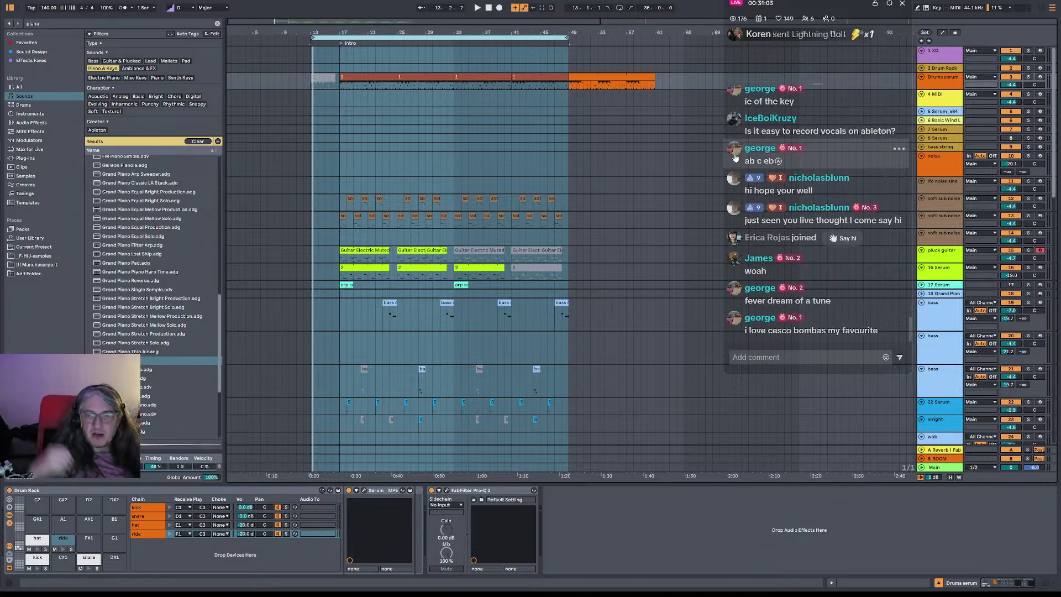
pyautogui.hotkey('alt', 'Tab')
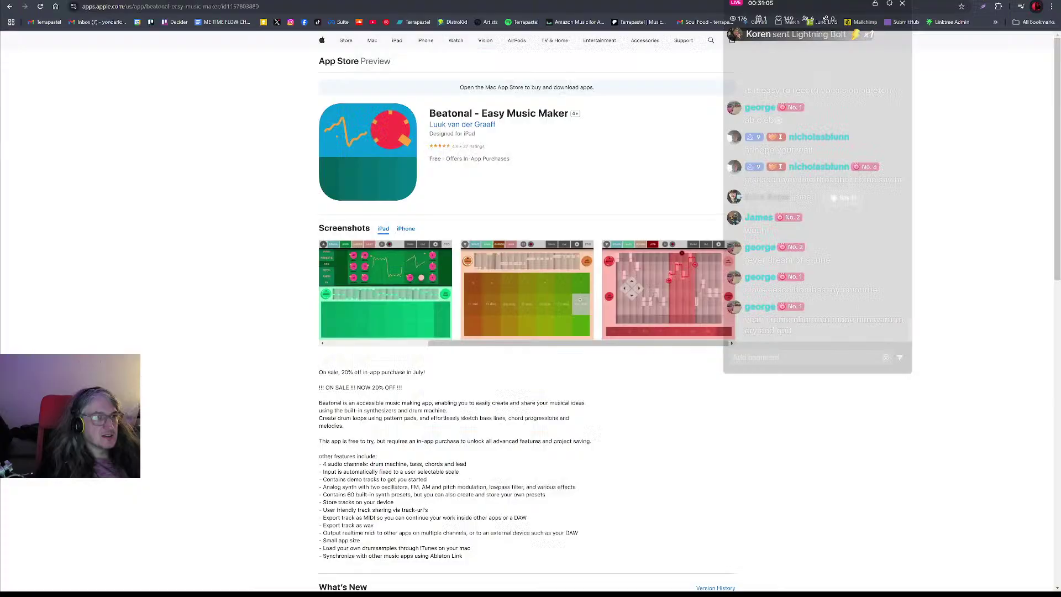
pyautogui.hotkey('ctrl', 'Tab')
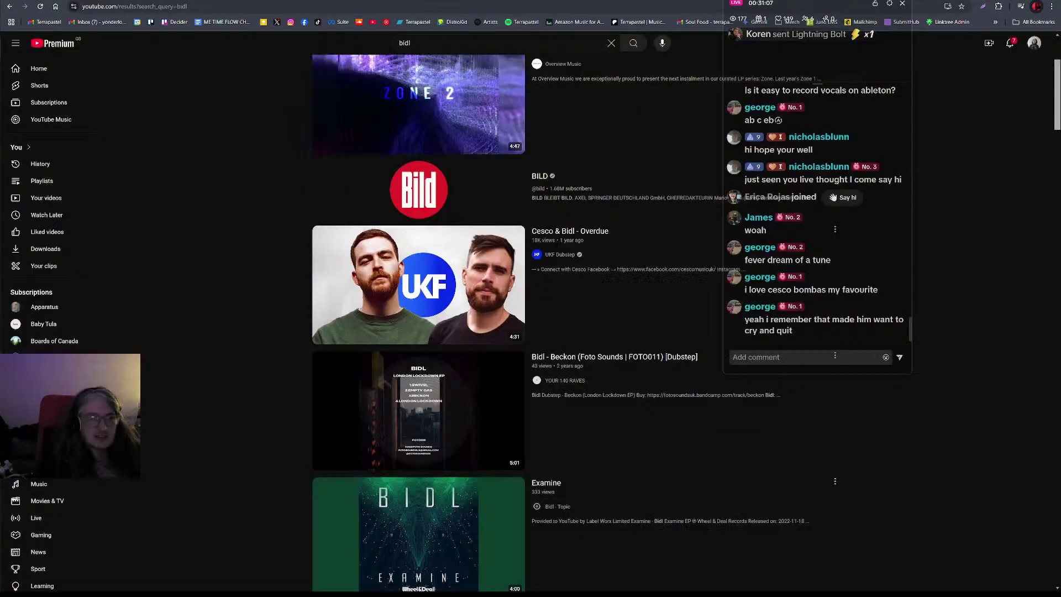
pyautogui.doubleClick(426, 43)
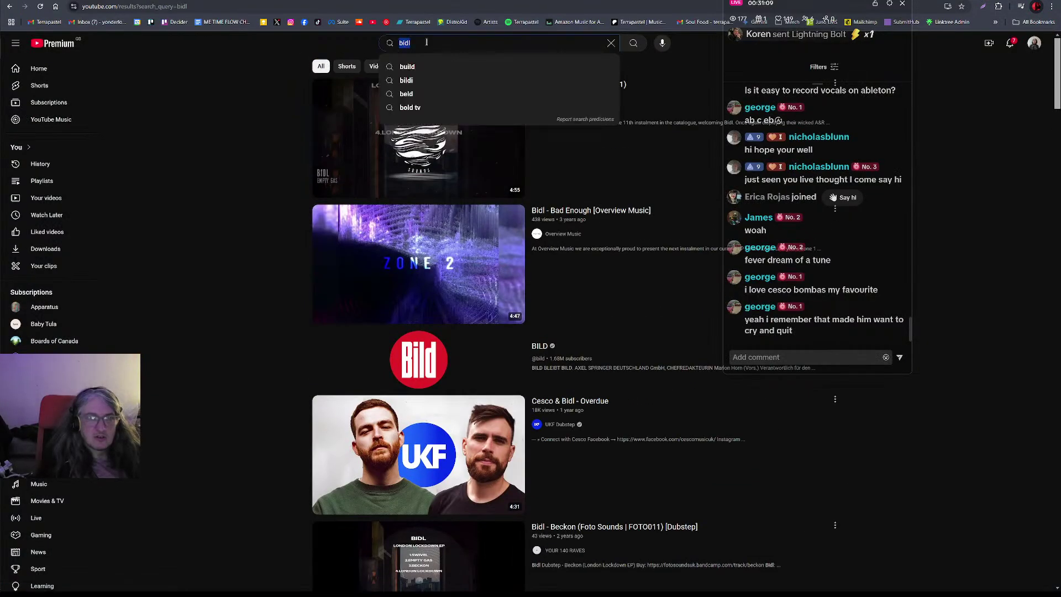
pyautogui.write('cesco')
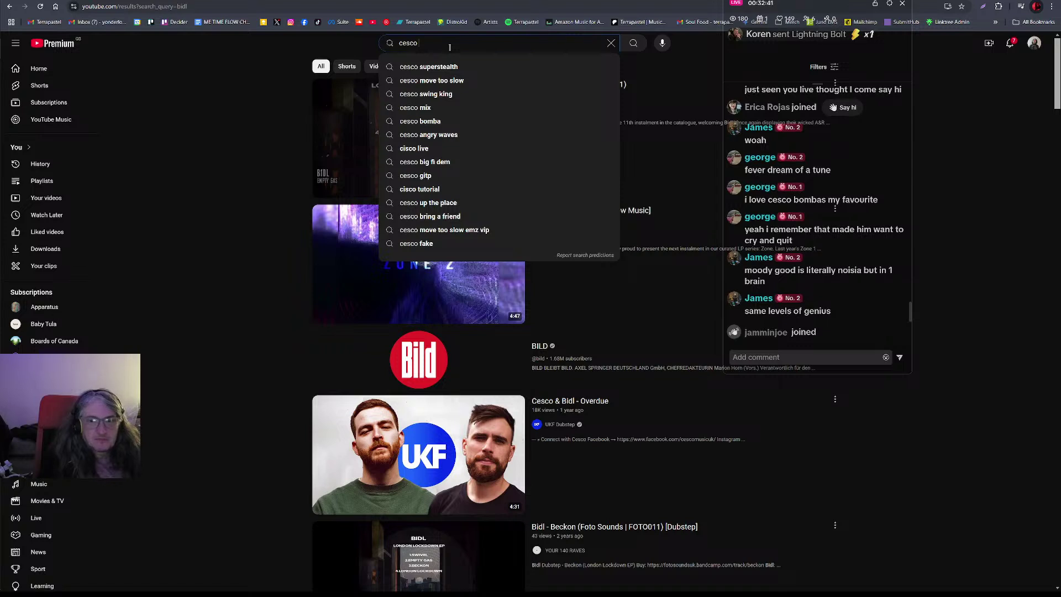
pyautogui.write('bombas')
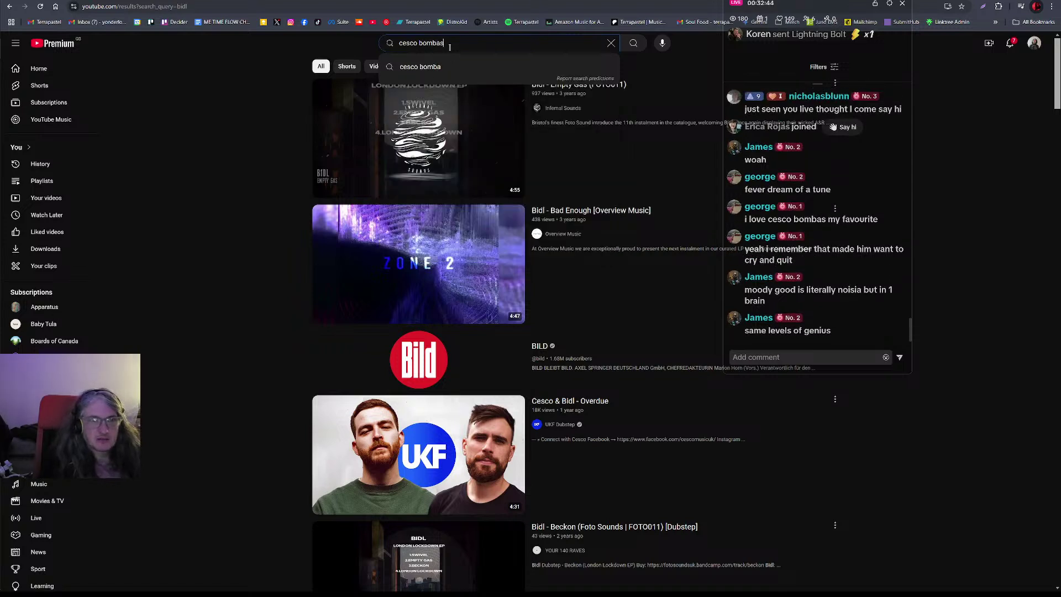
pyautogui.press('Return')
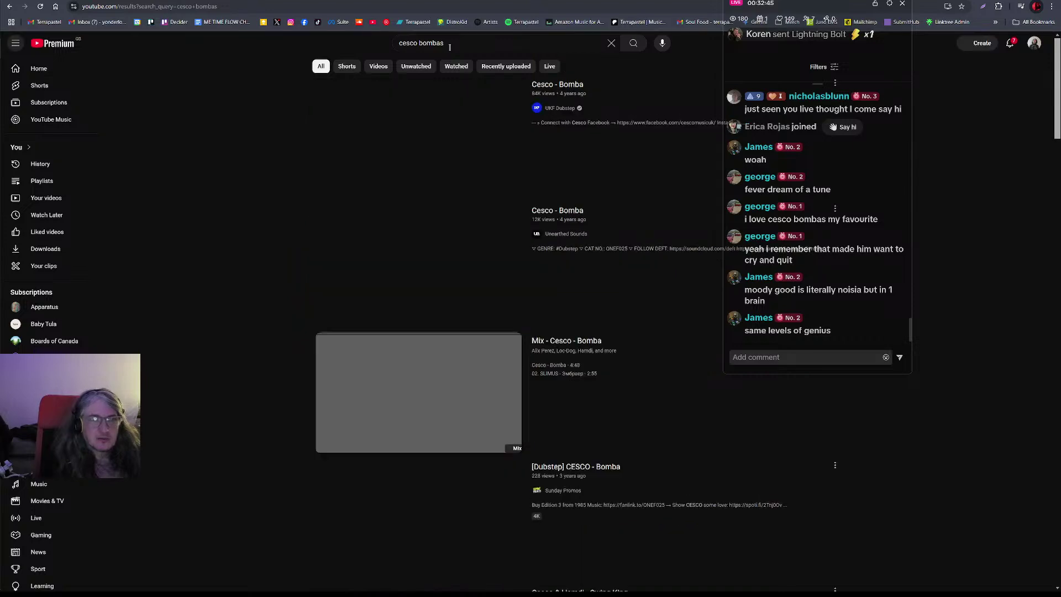
pyautogui.click(517, 142)
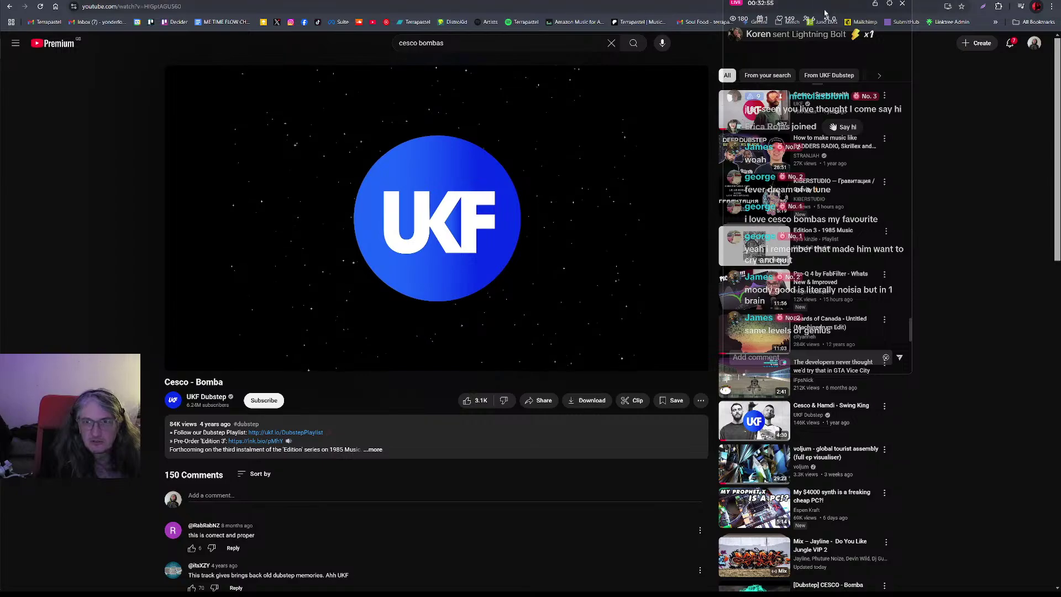
# - Browse the comments and related videos below the Cesco - Bomba video and return to its player
pyautogui.scroll(-10, 985, 263)
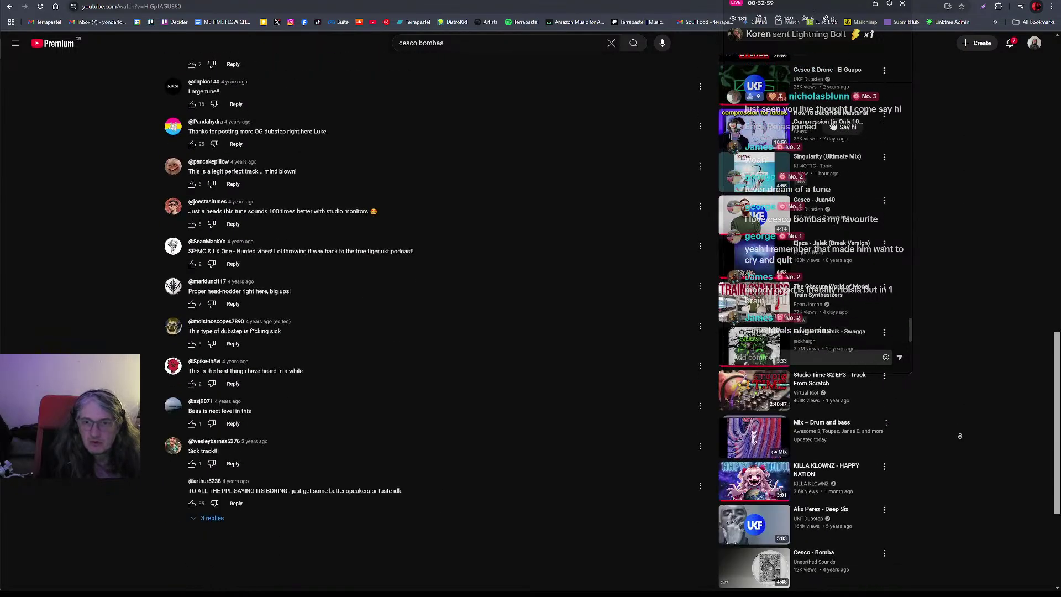
pyautogui.scroll(-5, 962, 439)
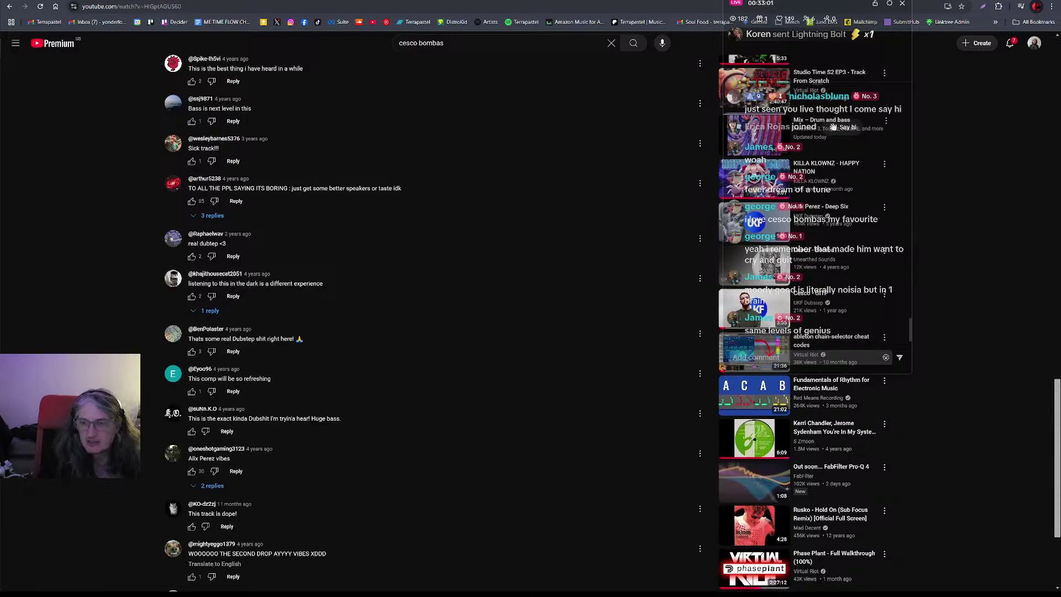
pyautogui.moveTo(1057, 469); pyautogui.dragTo(1056, 105)
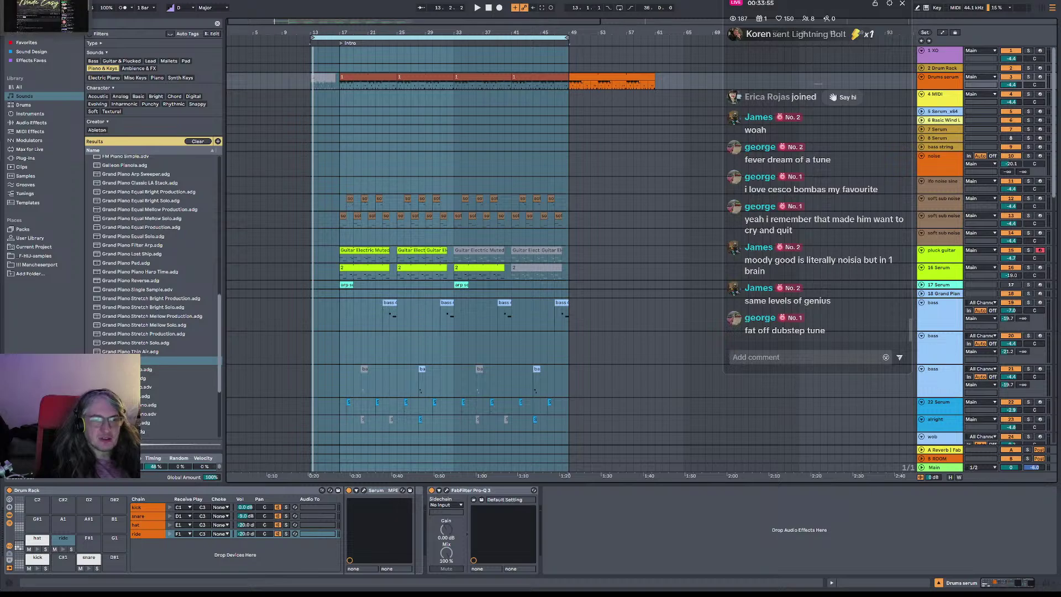
pyautogui.hotkey('alt', 'Tab')
pyautogui.hotkey('alt', 'Tab')
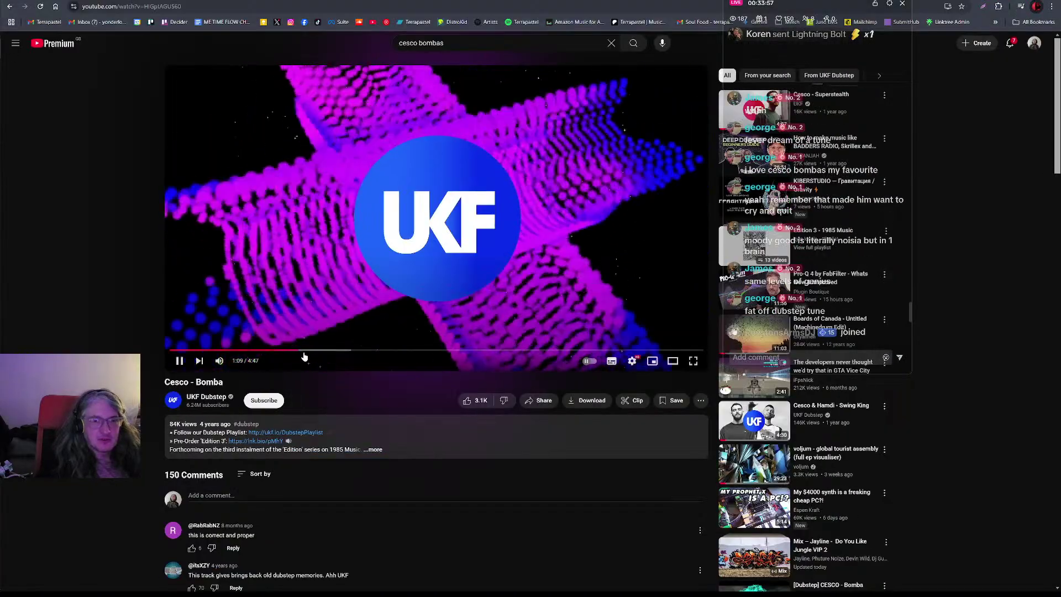
# - Lower the playback volume of the Cesco - Bomba video
pyautogui.click(243, 366)
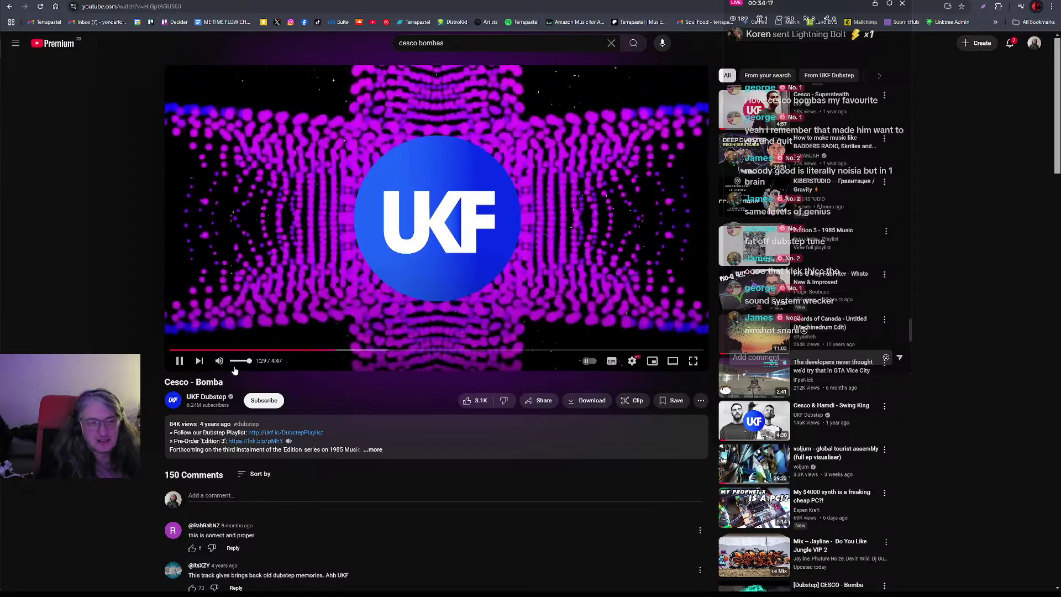
pyautogui.moveTo(247, 361); pyautogui.dragTo(238, 362)
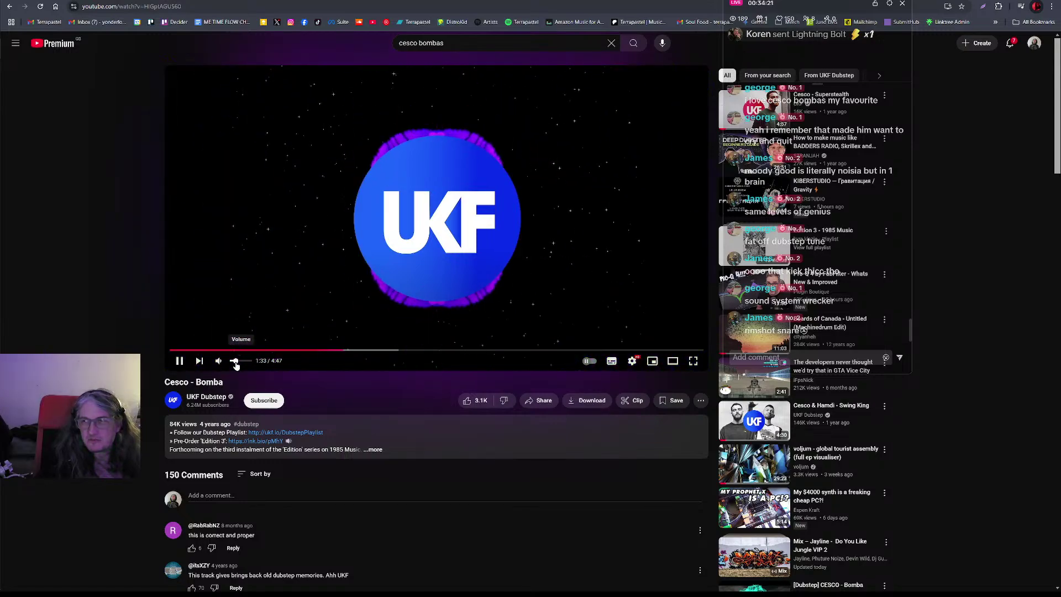
pyautogui.moveTo(239, 363); pyautogui.dragTo(238, 364)
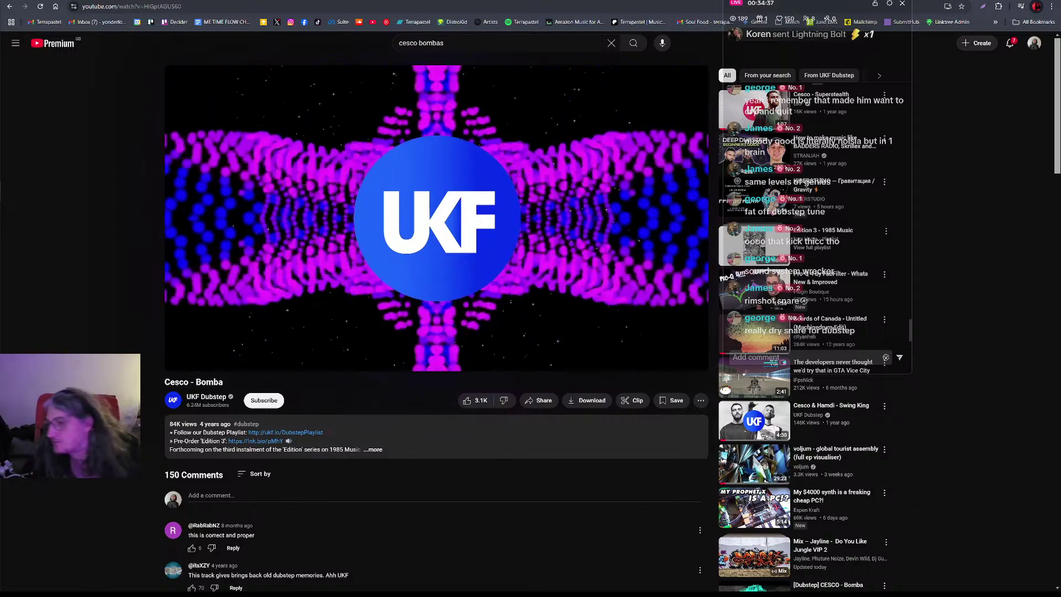
# - Place the VISION 4X spectrum analyzer above the Cesco - Bomba player's controls and readjust the video's volume
pyautogui.moveTo(1059, 40); pyautogui.dragTo(375, 98)
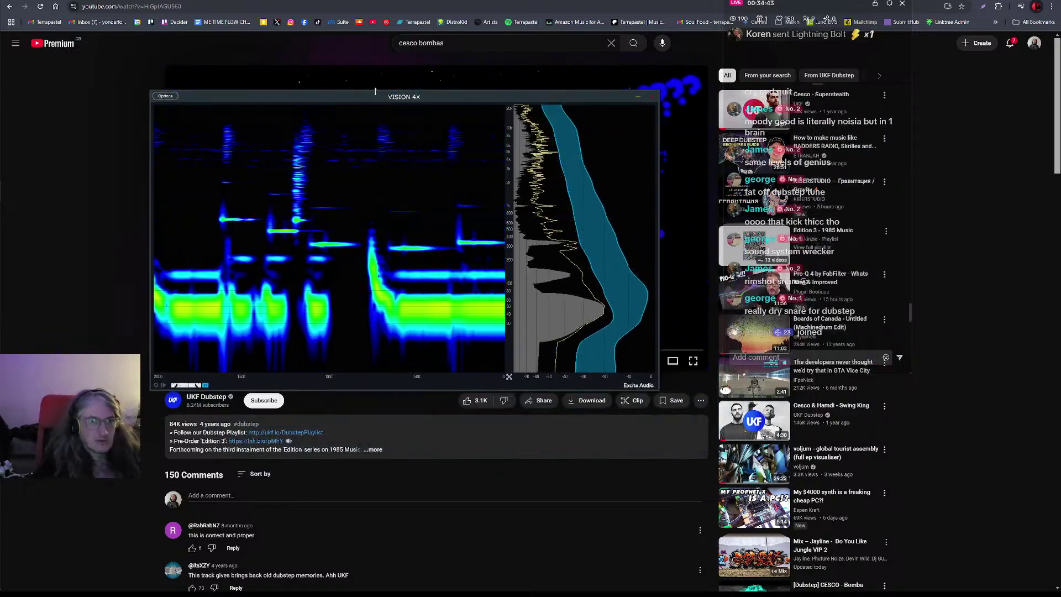
pyautogui.moveTo(375, 97); pyautogui.dragTo(375, 41)
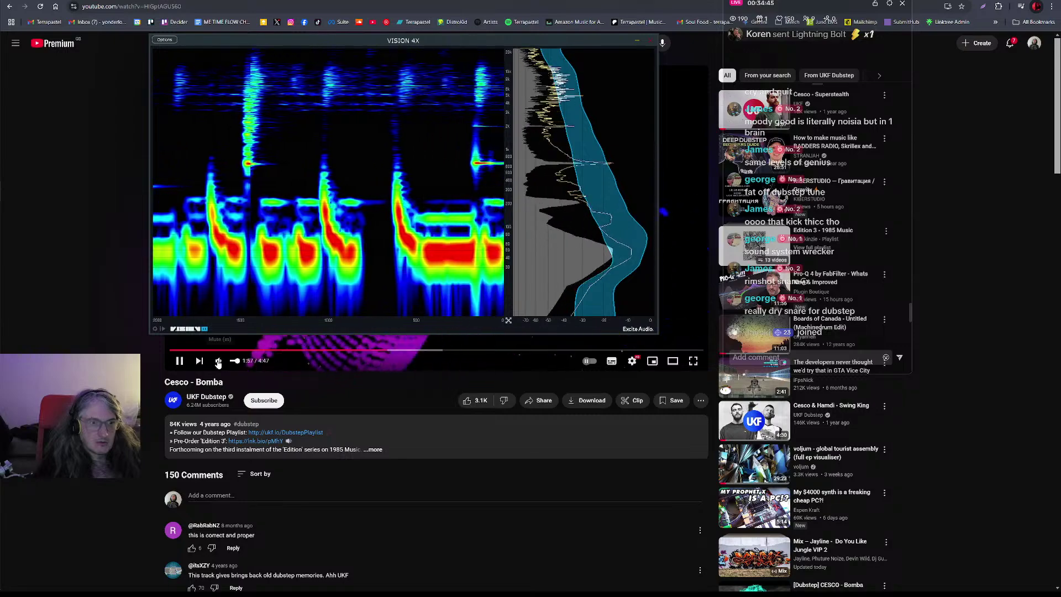
pyautogui.click(240, 363)
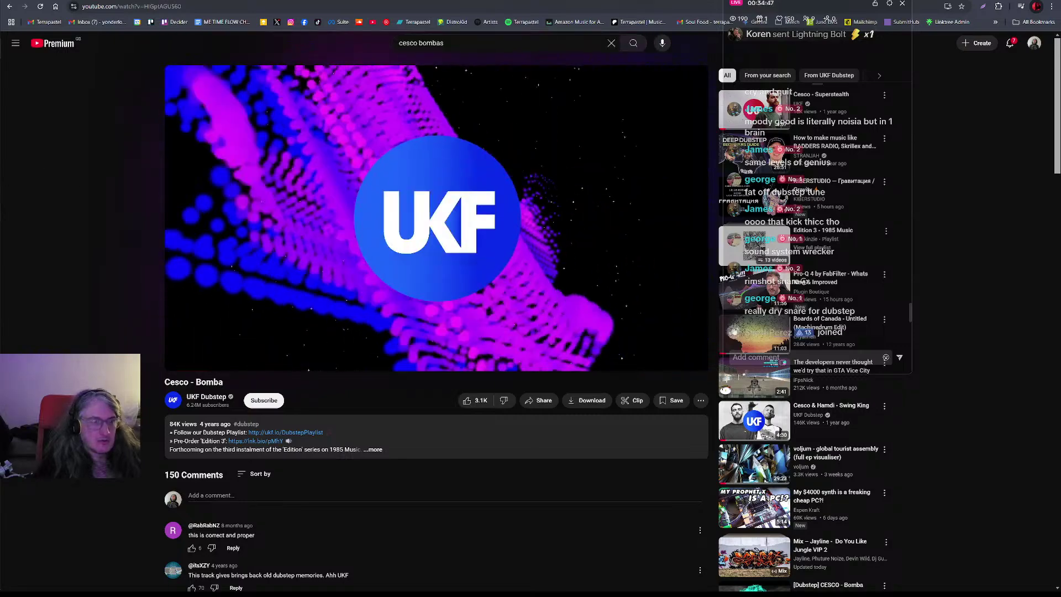
# - Bring the VISION 4X analyzer back over the playing video and minimise both browser windows to return to the Live Set
pyautogui.click(1, 190)
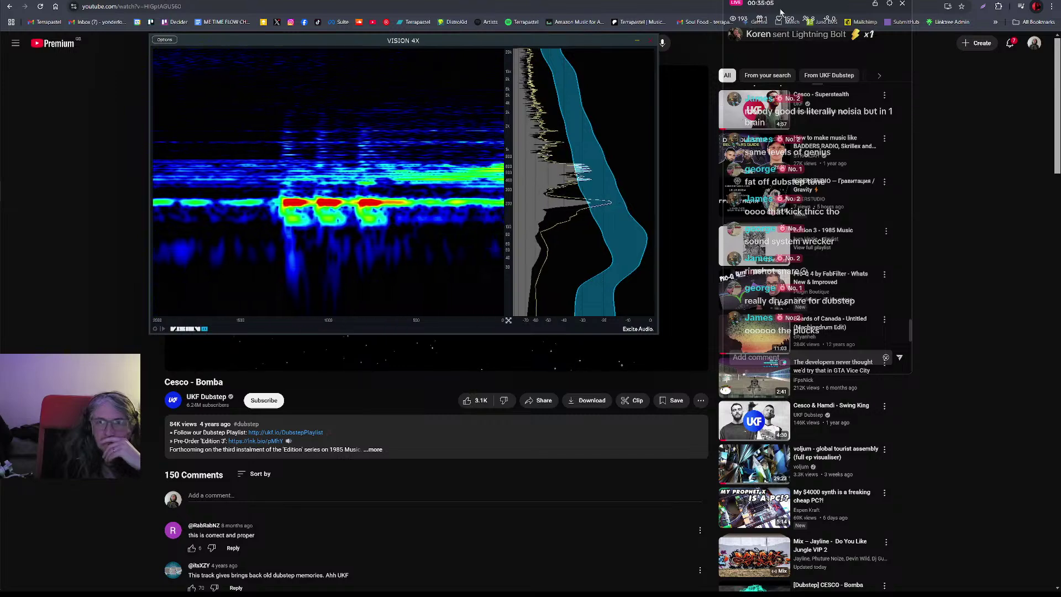
pyautogui.click(991, 1)
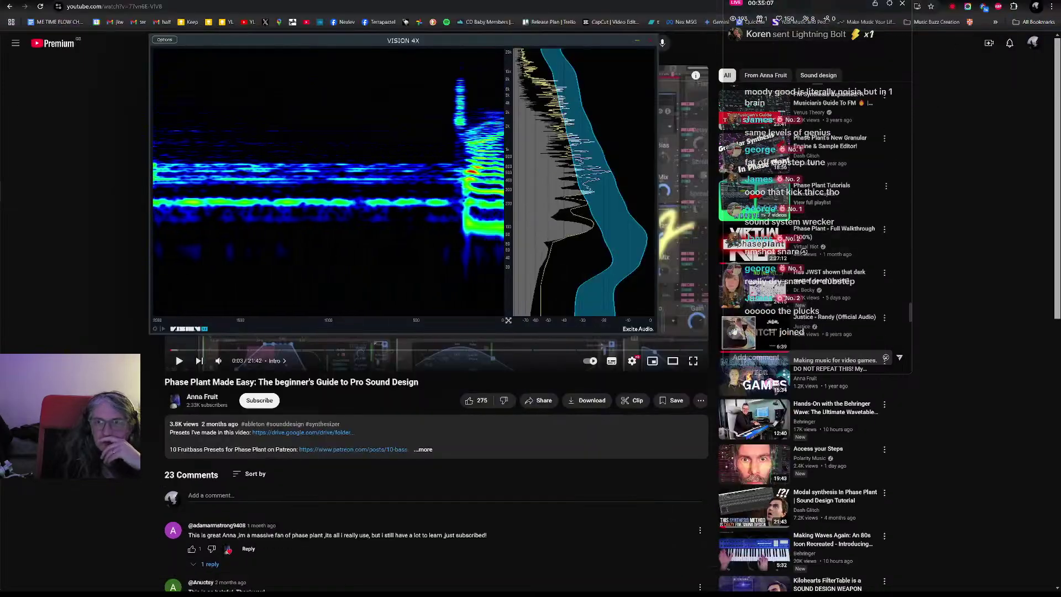
pyautogui.click(990, 1)
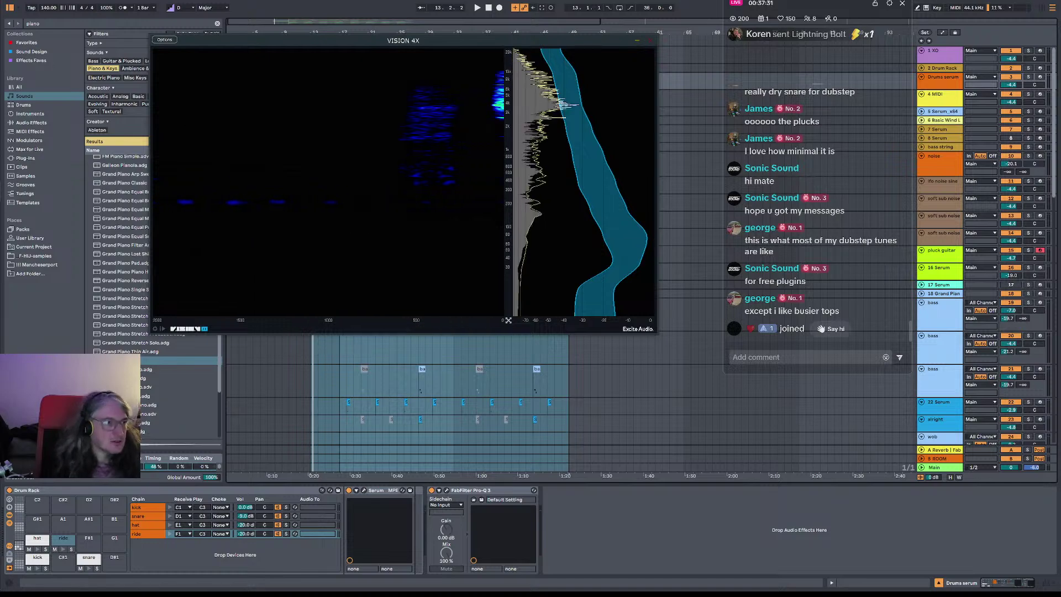
# - Switch back to the browser, go through the open YouTube tabs and play UKF's Cesco - Superstealth video
pyautogui.hotkey('alt', 'Tab')
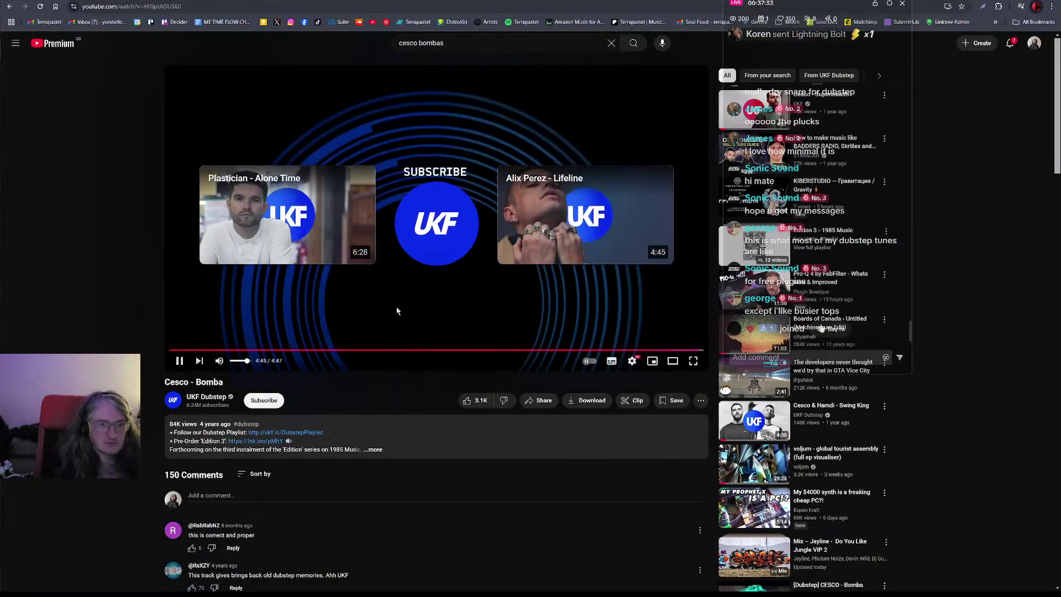
pyautogui.hotkey('ctrl', 'Tab')
pyautogui.hotkey('ctrl', 'Tab')
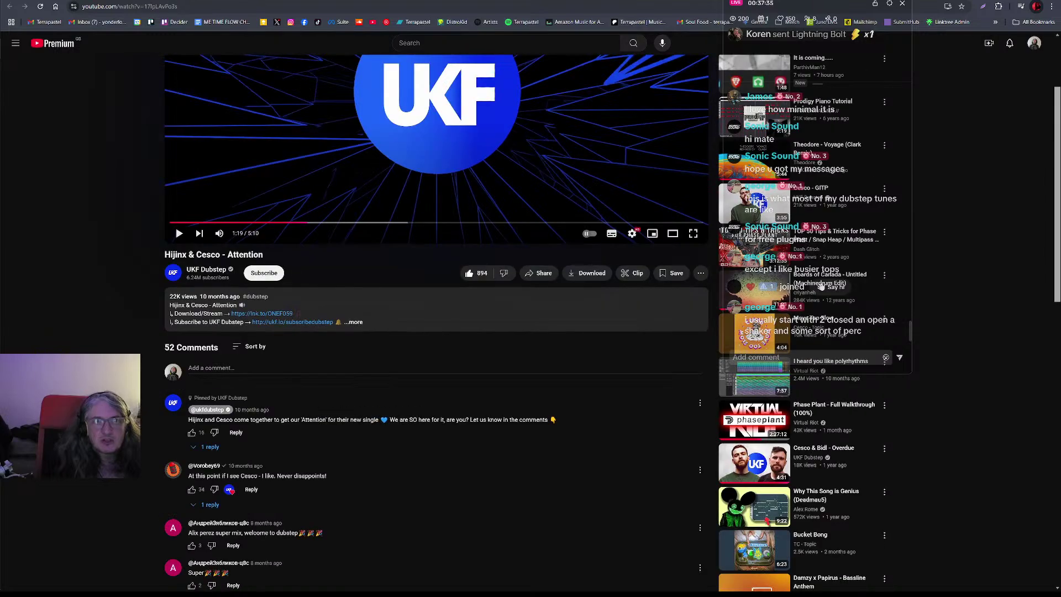
pyautogui.hotkey('ctrl', 'Tab')
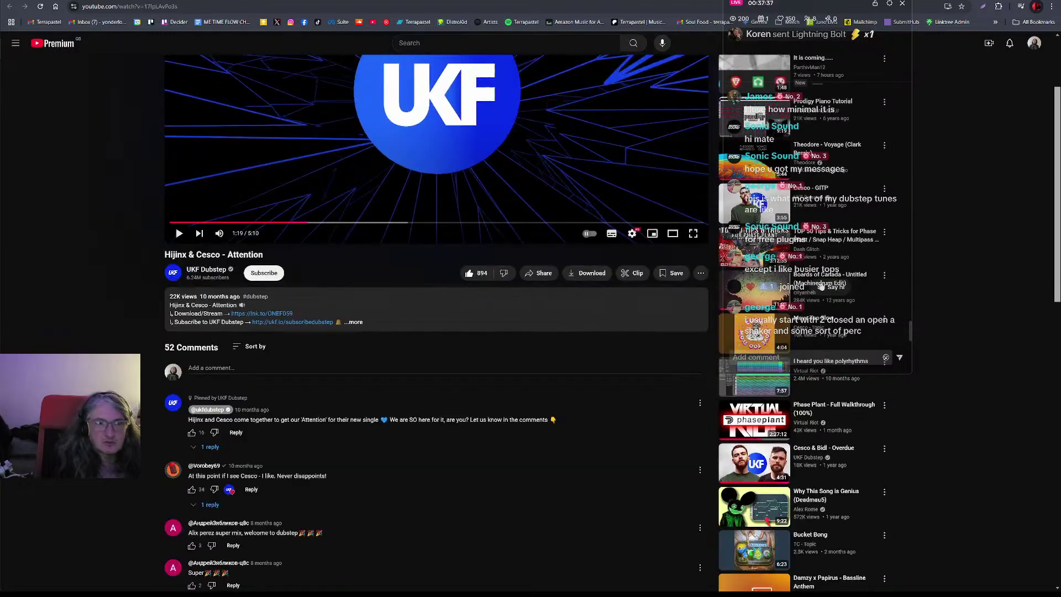
pyautogui.hotkey('ctrl', 'Tab')
pyautogui.hotkey('ctrl', 'Tab')
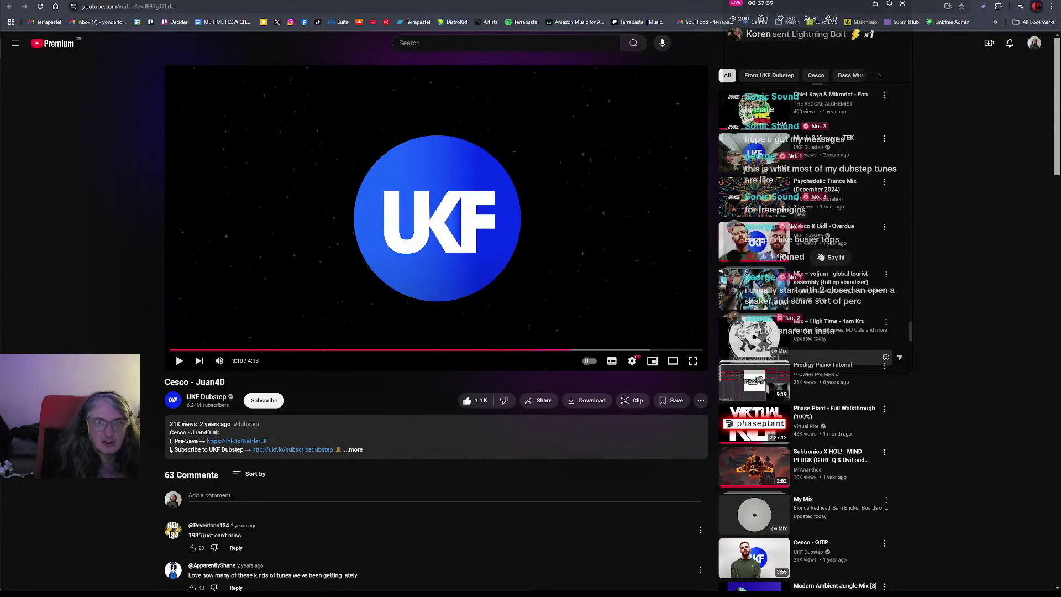
pyautogui.hotkey('ctrl', 'Tab')
pyautogui.click(180, 350)
pyautogui.click(181, 361)
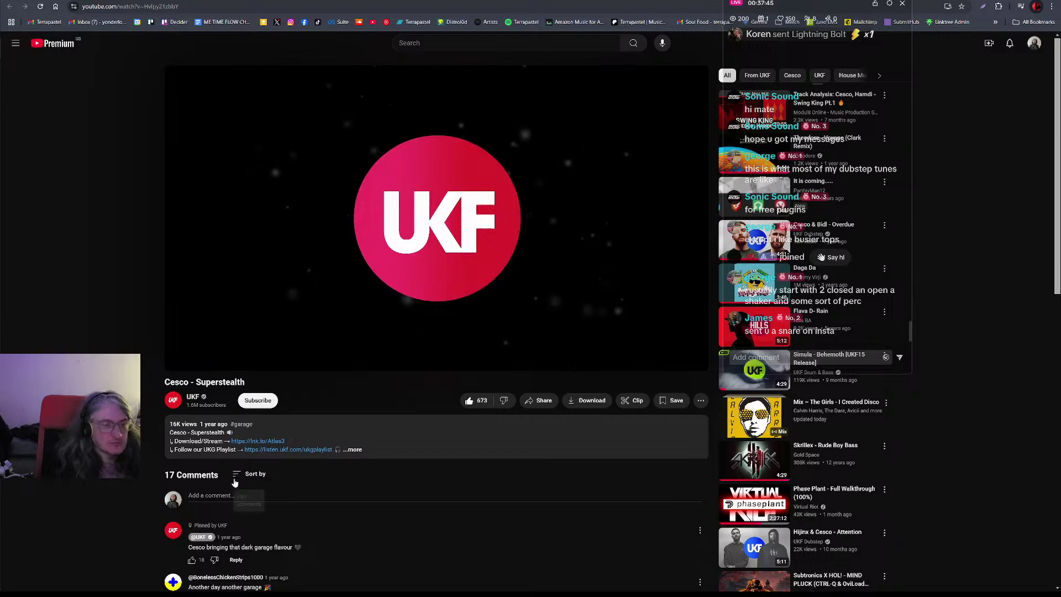
# - Expand the Cesco - Superstealth description and look through its links and the related videos
pyautogui.click(352, 450)
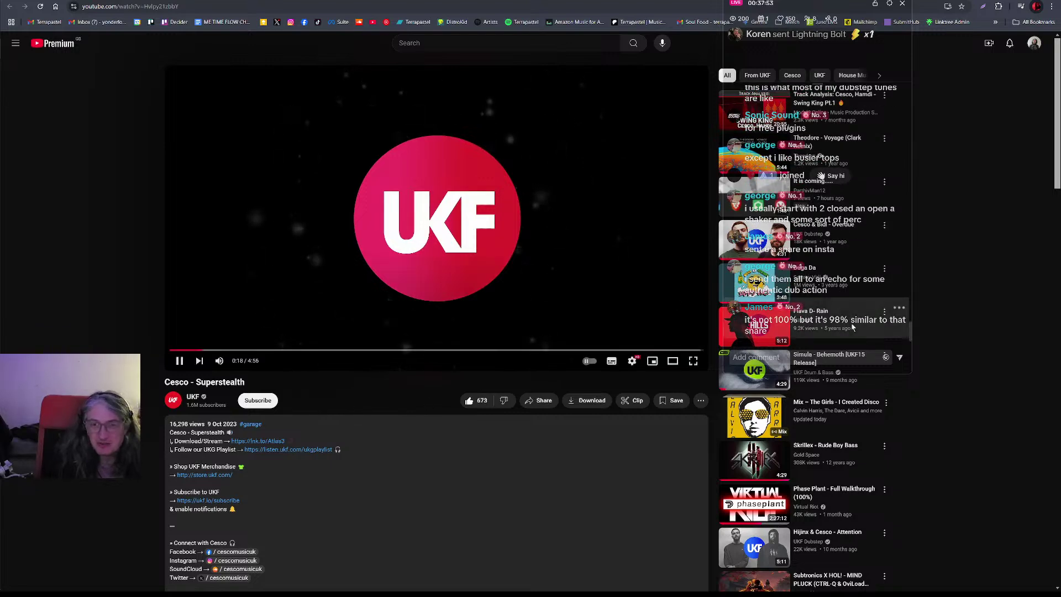
pyautogui.scroll(-1, 954, 361)
pyautogui.scroll(-7, 954, 360)
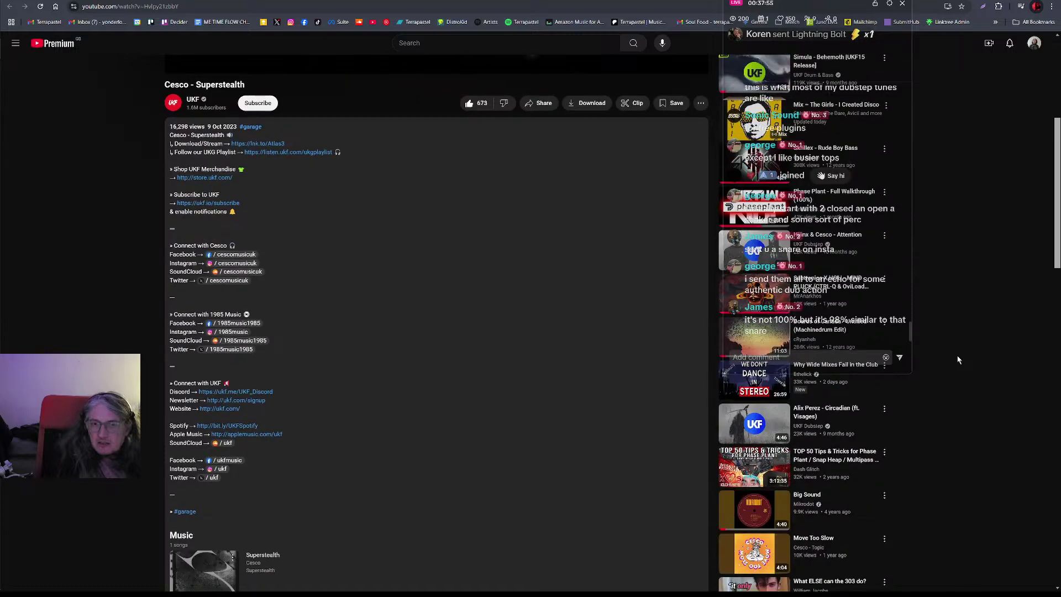
pyautogui.scroll(6, 959, 360)
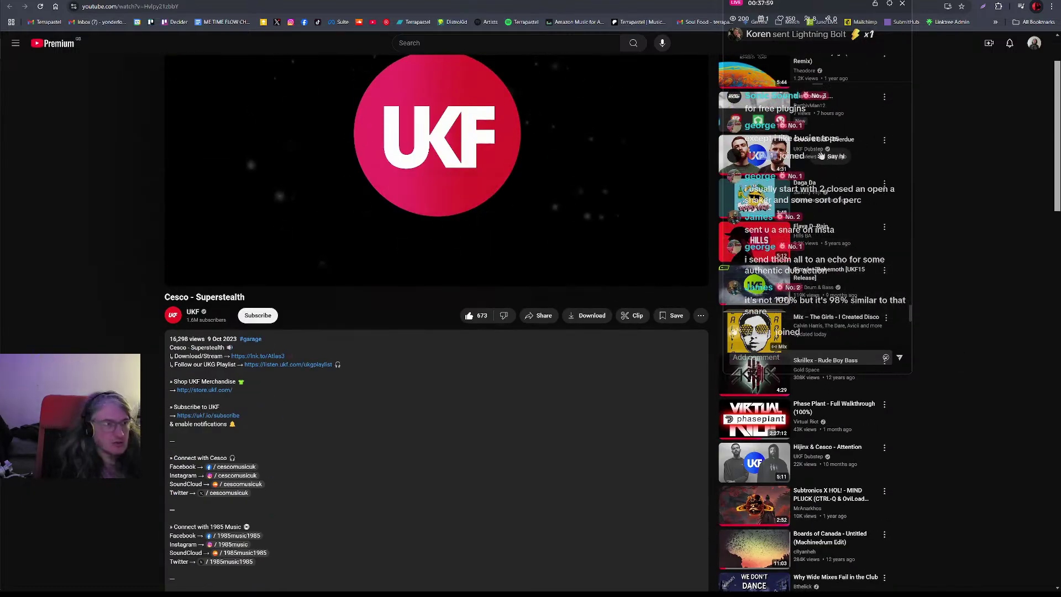
# - Switch to Ableton Live and read back through the recent messages in the overlaid live chat
pyautogui.hotkey('alt', 'Tab')
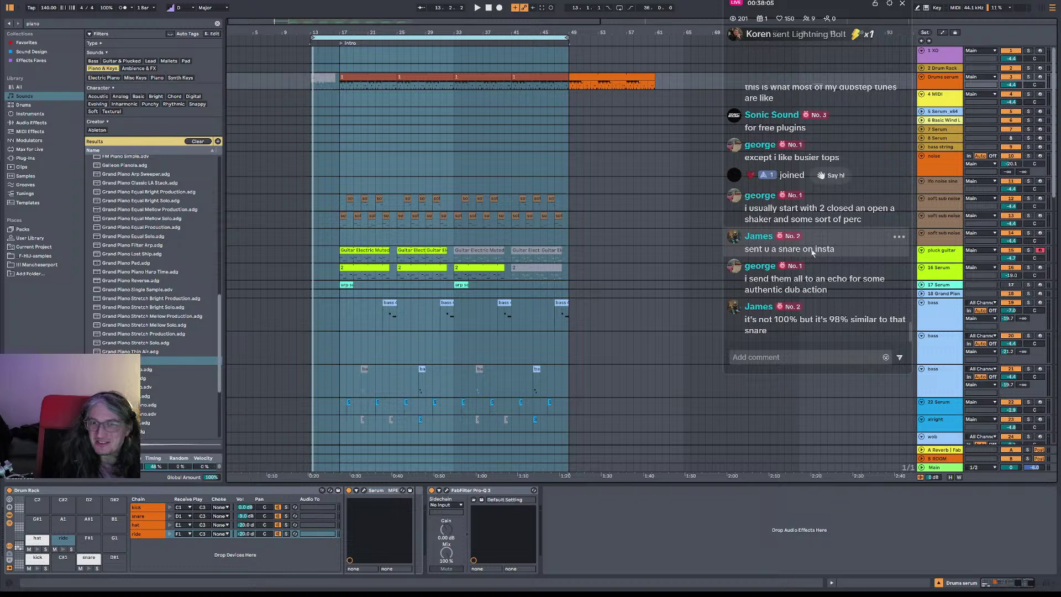
pyautogui.scroll(1, 823, 243)
pyautogui.scroll(-1, 822, 243)
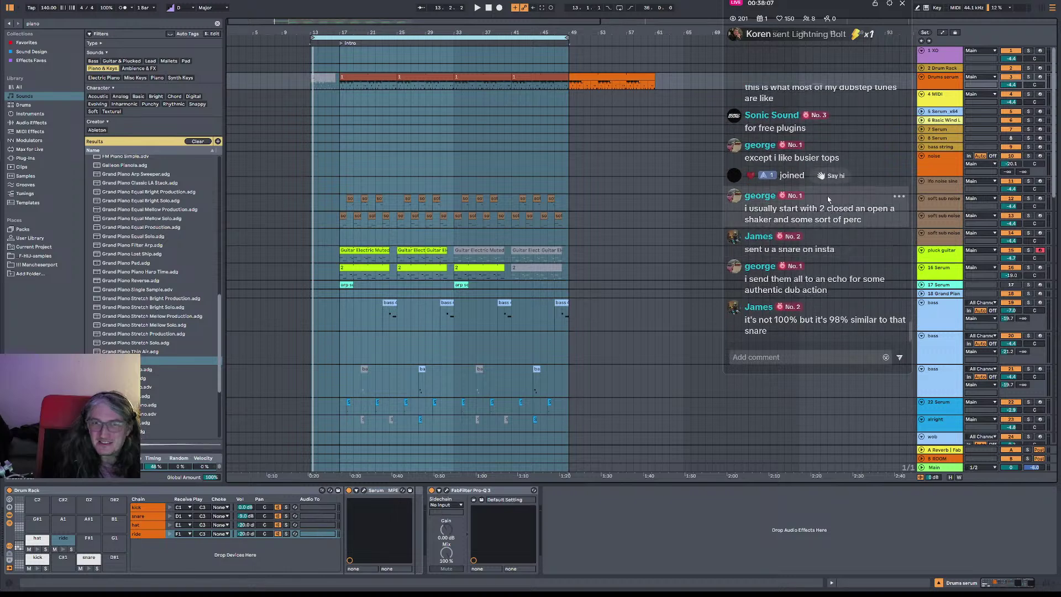
pyautogui.scroll(1, 799, 175)
pyautogui.scroll(4, 799, 179)
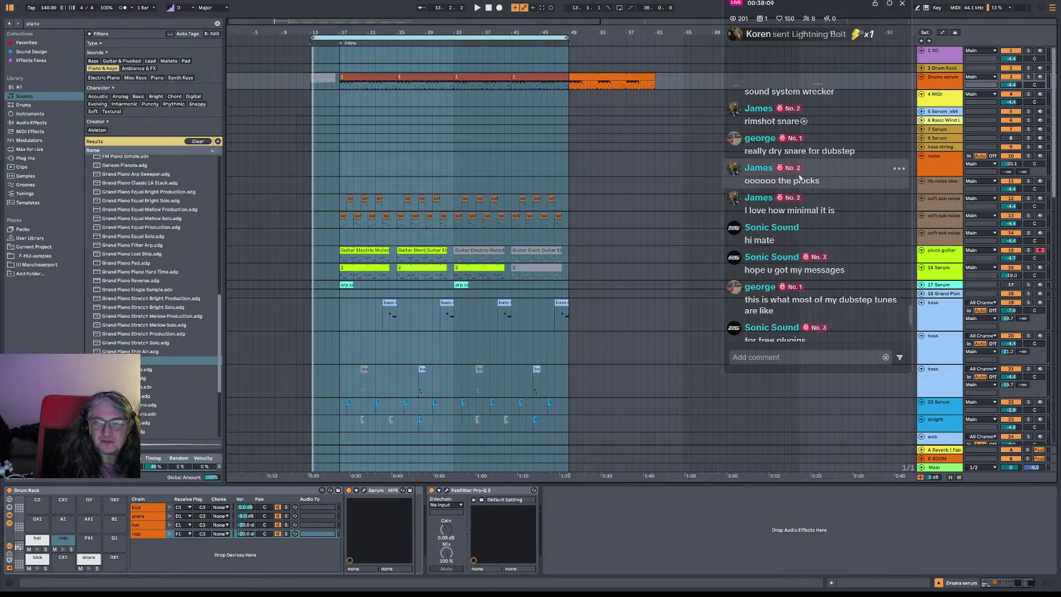
pyautogui.scroll(-2, 801, 175)
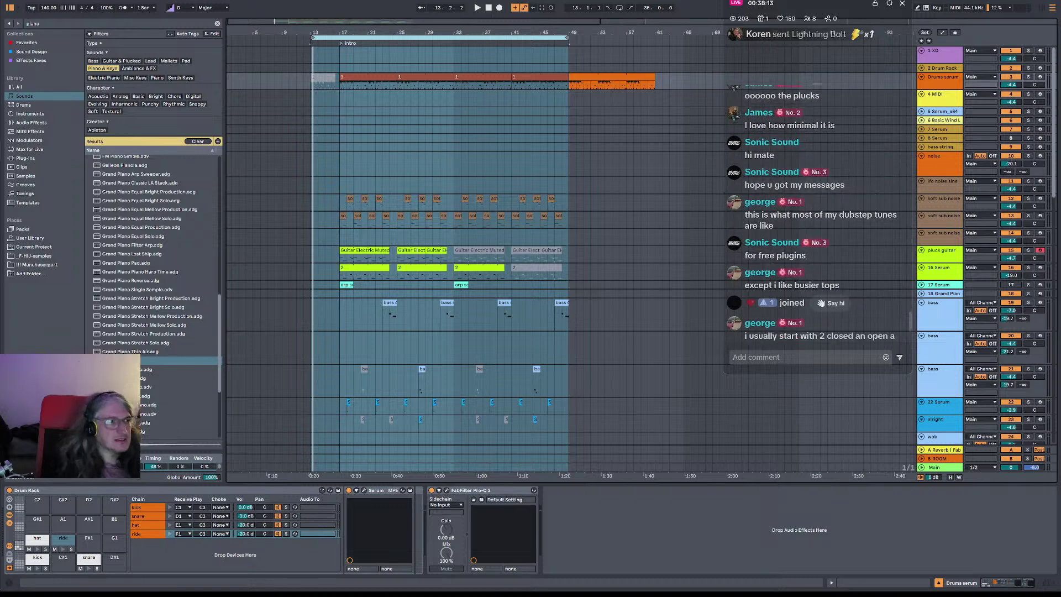
# - Switch to the browser, check the Instagram direct messages and return to the Cesco - Superstealth video
pyautogui.hotkey('alt', 'Tab')
pyautogui.hotkey('ctrl', 'Tab')
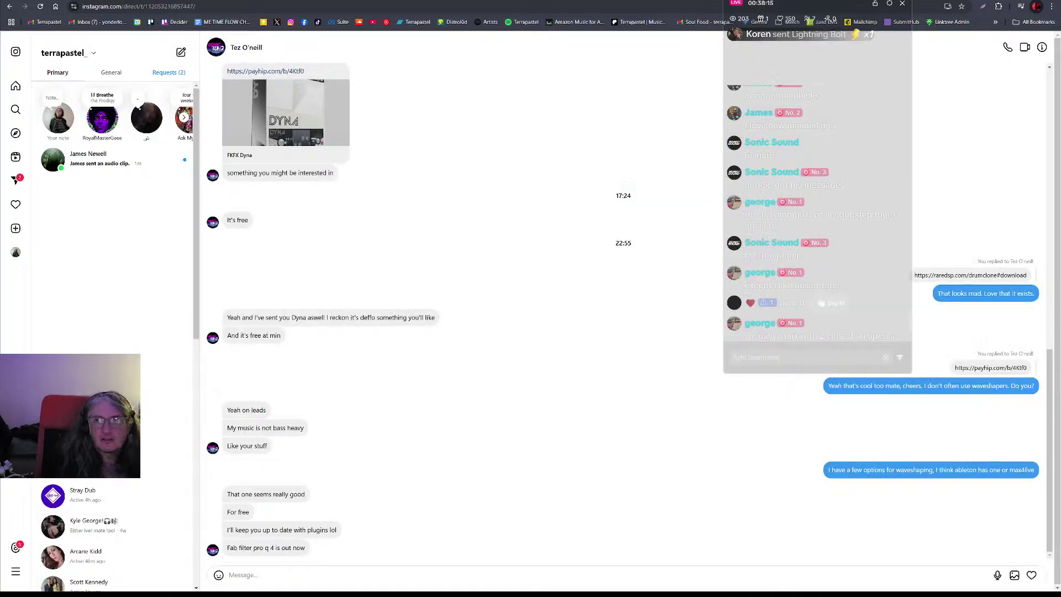
pyautogui.hotkey('ctrl', 'shift', 'Tab')
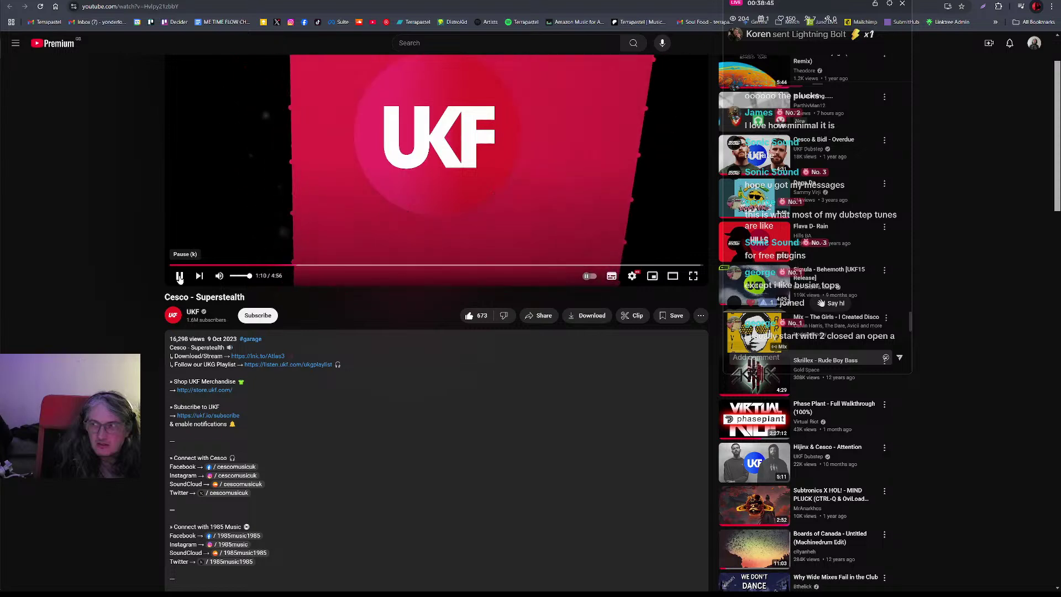
# - Listen to Cesco - Superstealth in short sections by repeatedly pausing and resuming from about 1:10 to 1:35, and return to Ableton Live
pyautogui.click(180, 278)
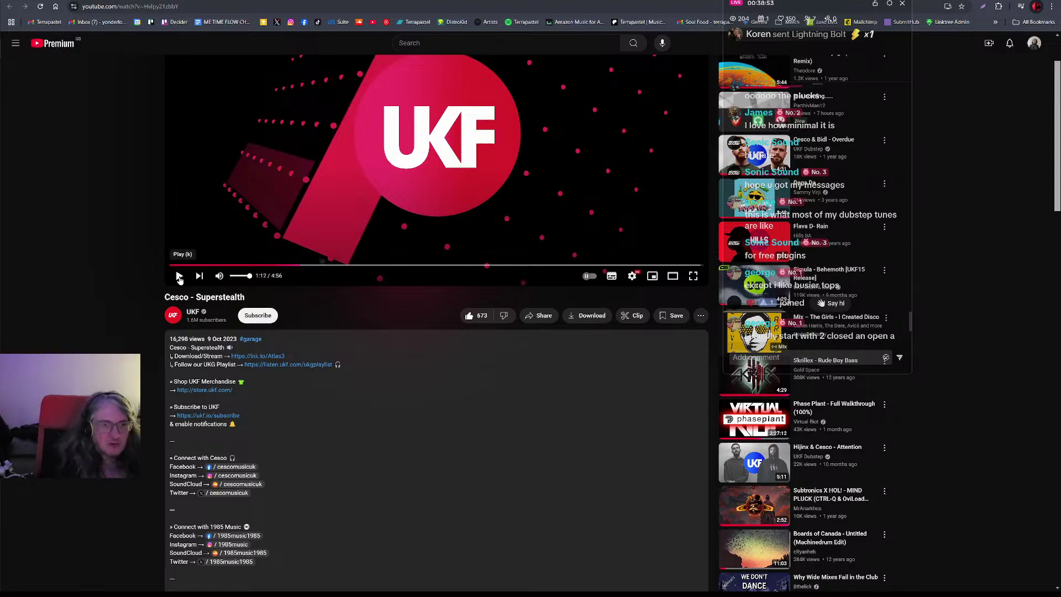
pyautogui.click(180, 277)
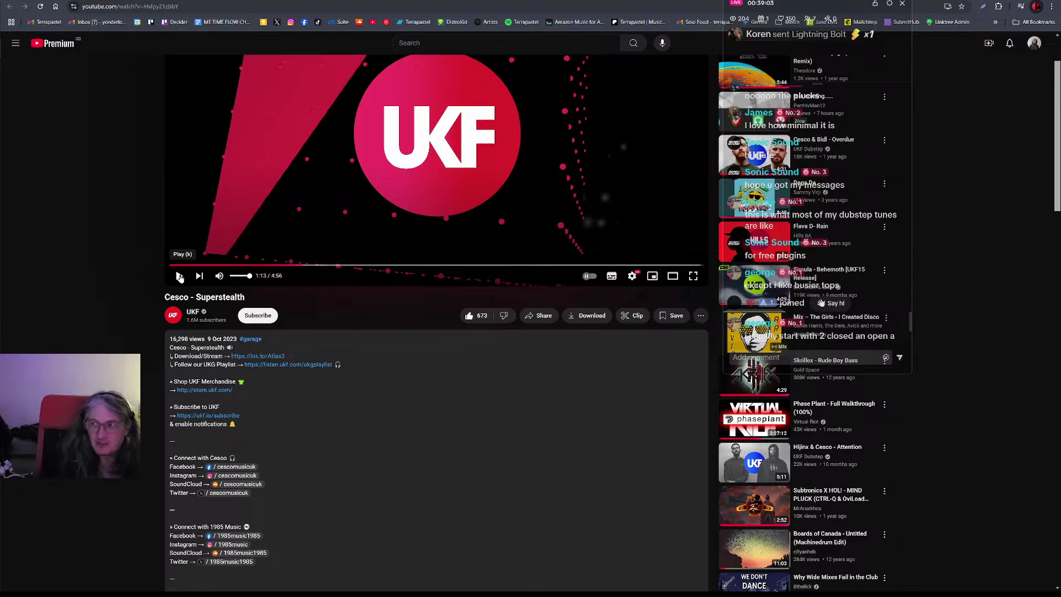
pyautogui.click(180, 278)
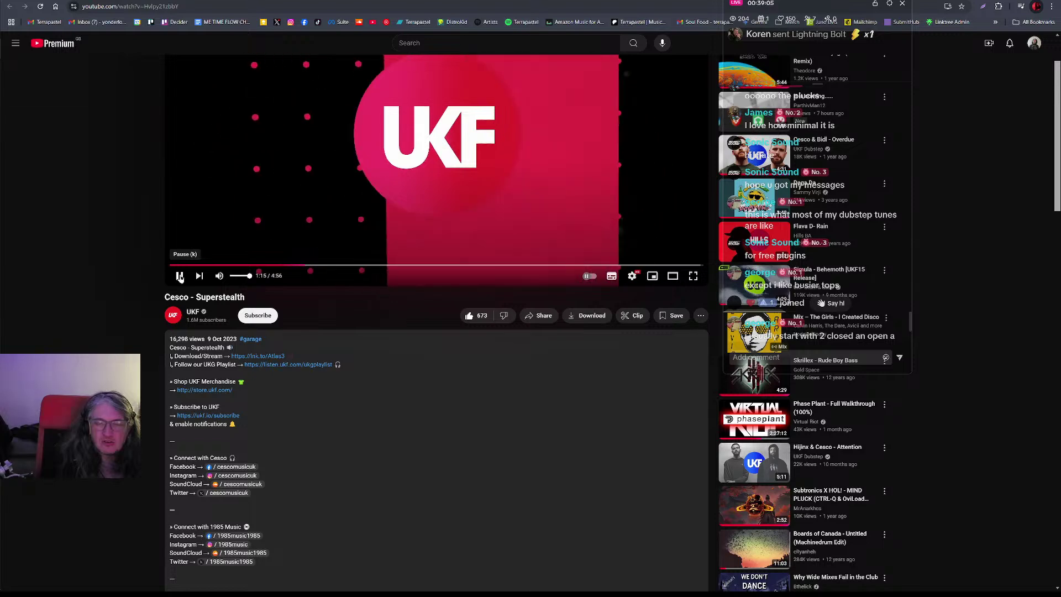
pyautogui.click(179, 277)
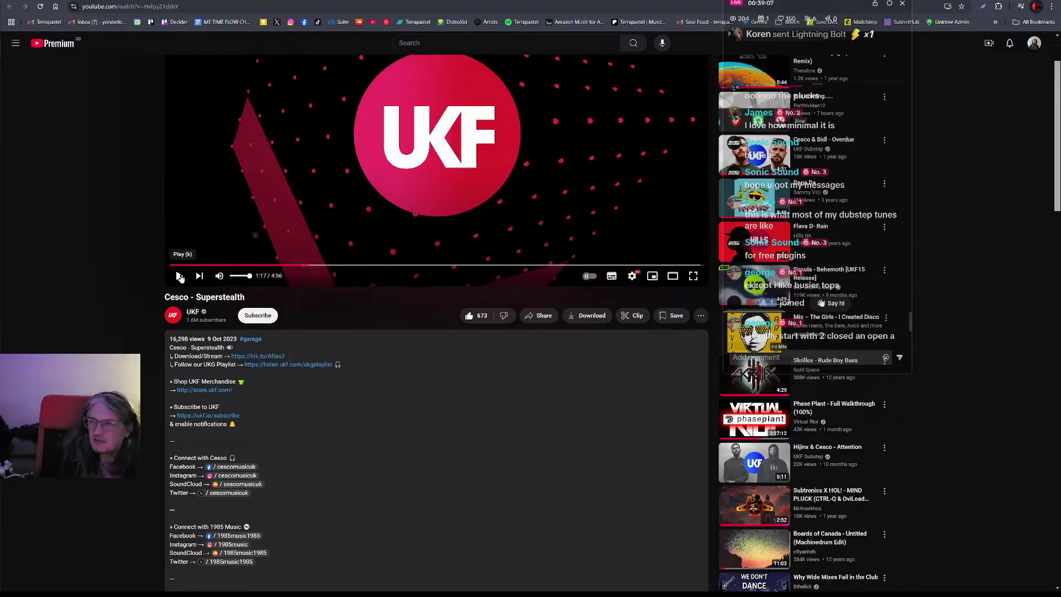
pyautogui.click(179, 276)
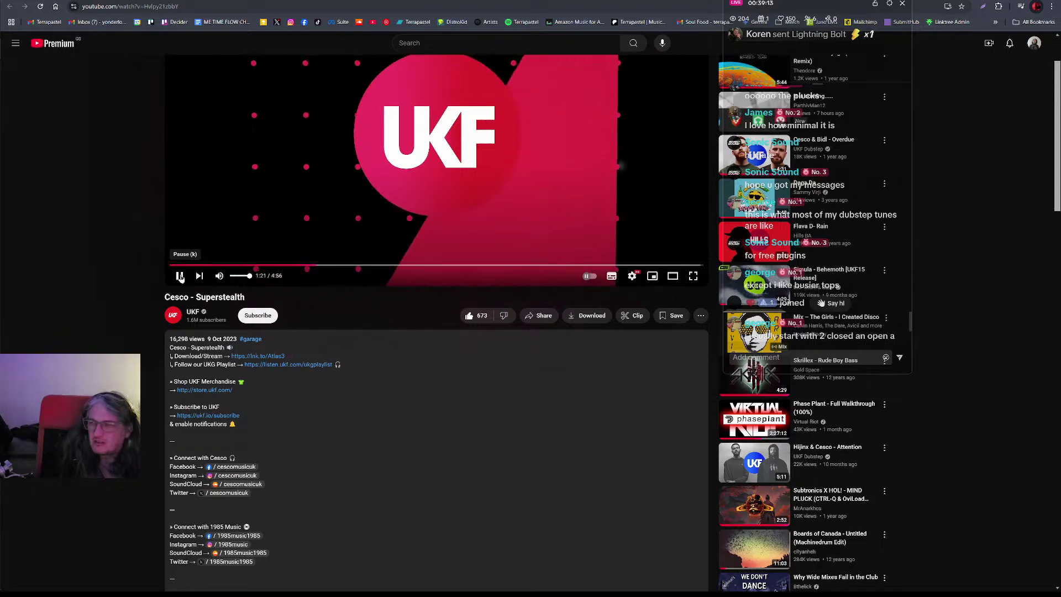
pyautogui.click(180, 277)
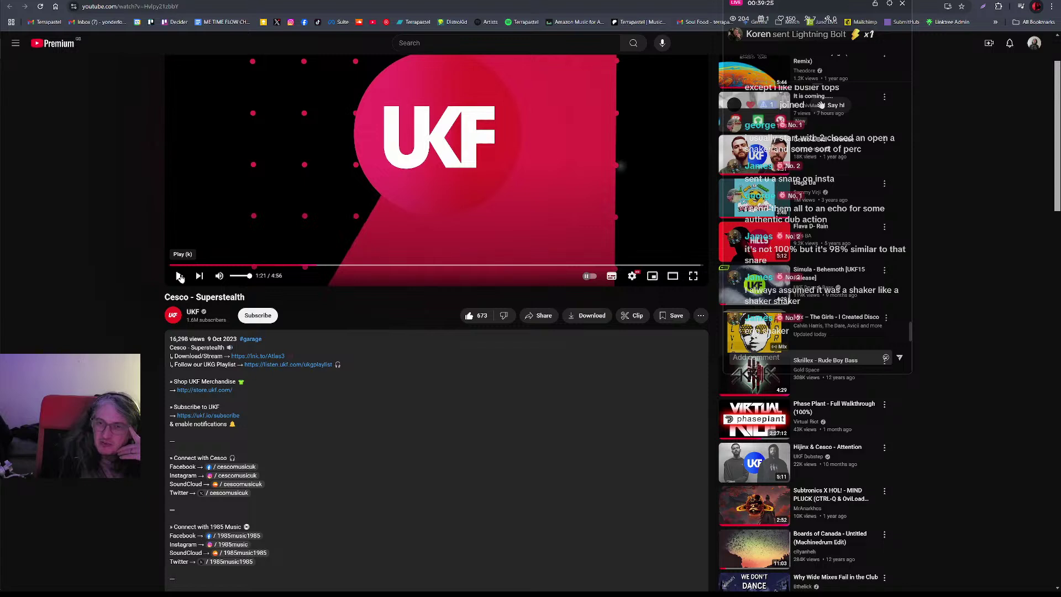
pyautogui.click(180, 276)
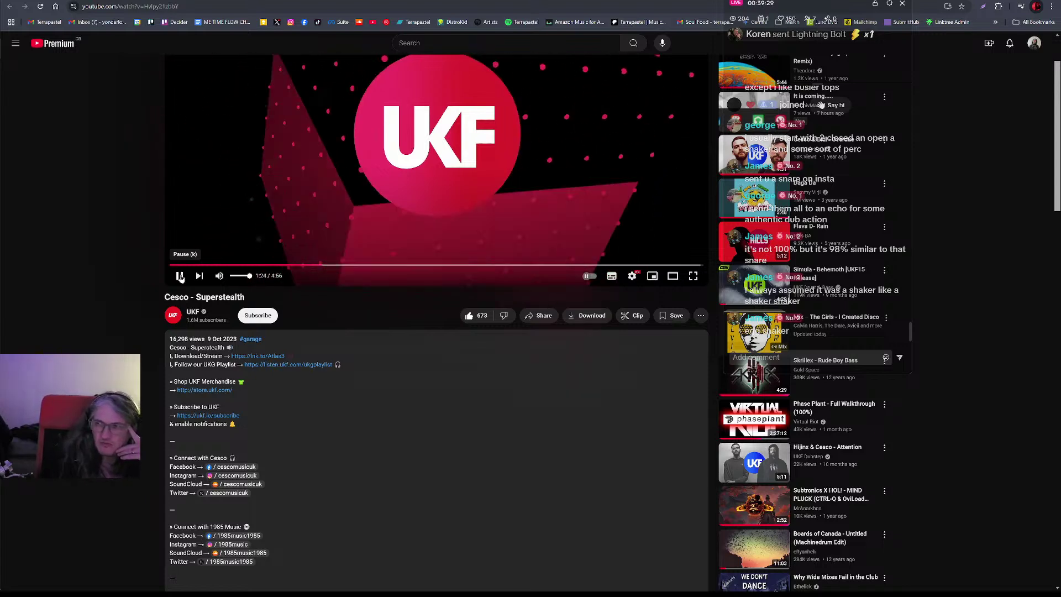
pyautogui.click(180, 277)
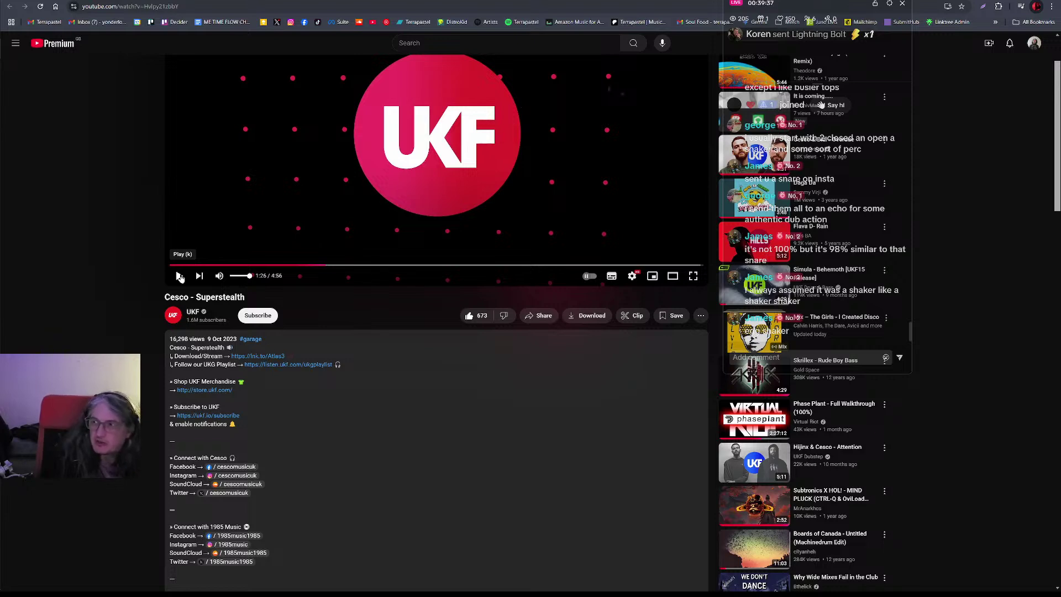
pyautogui.click(180, 276)
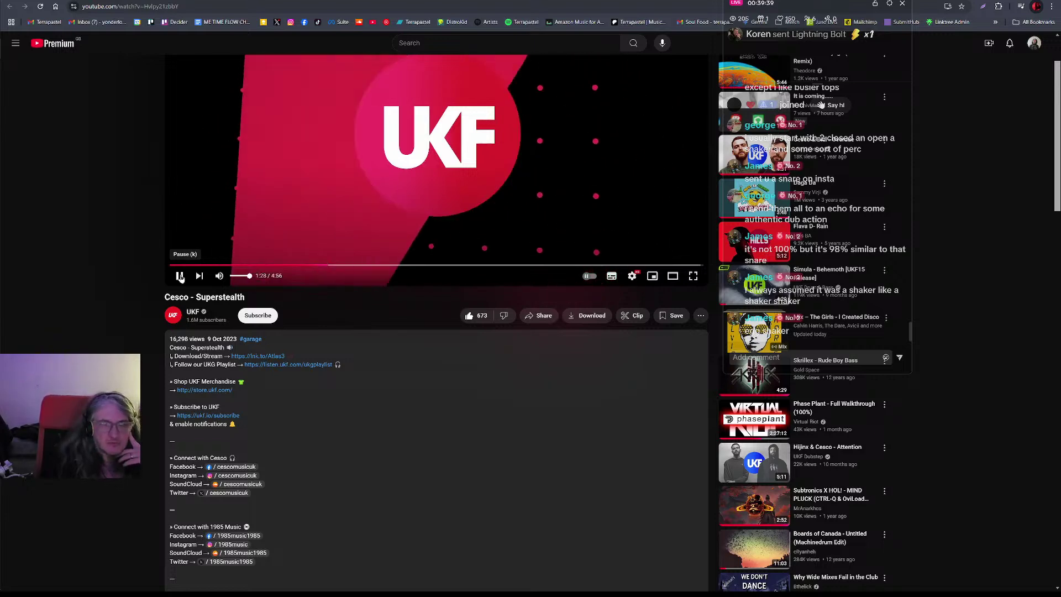
pyautogui.click(180, 277)
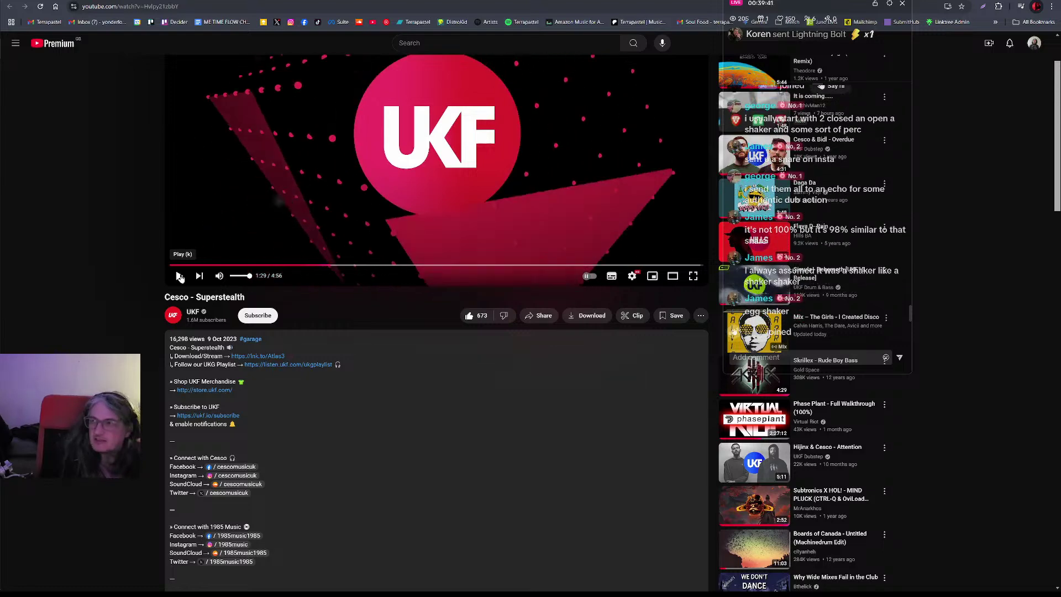
pyautogui.click(180, 276)
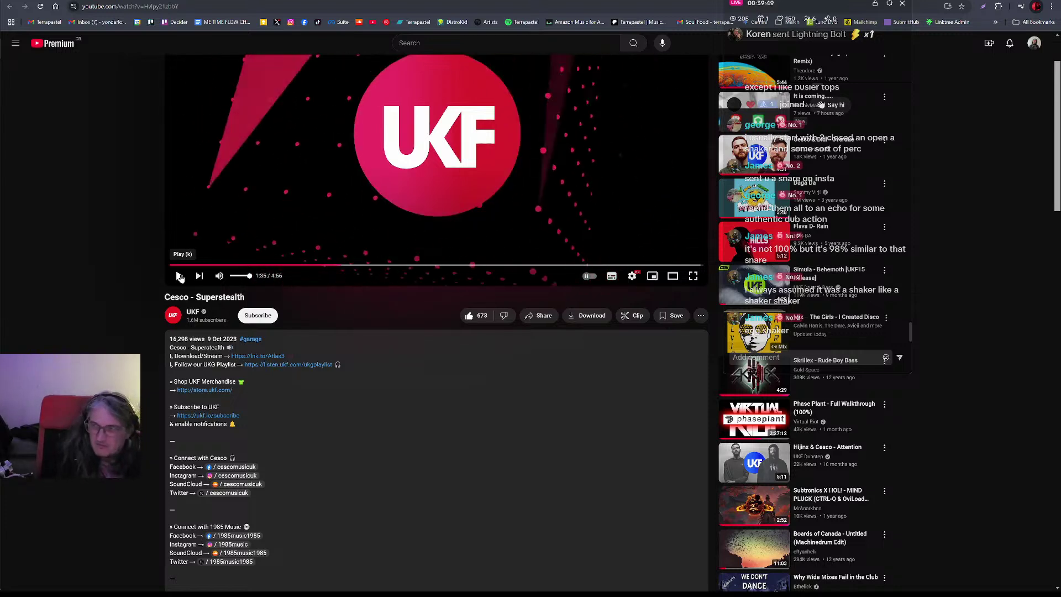
pyautogui.hotkey('alt', 'Tab')
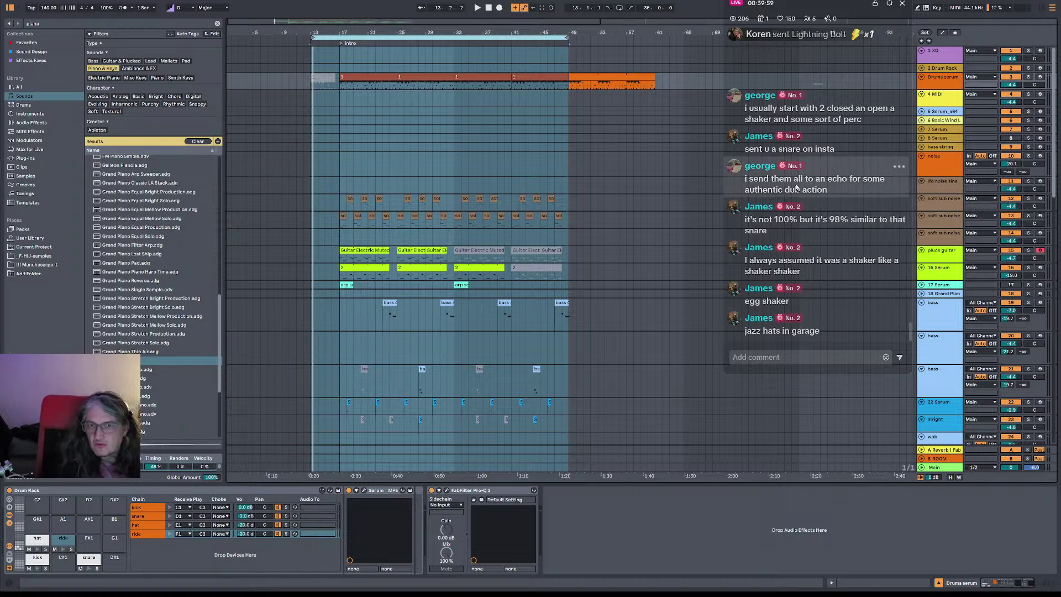
# - Read back through the live chat messages about garage drums, then briefly check the Cesco - Superstealth video and return to Ableton Live
pyautogui.scroll(1, 824, 166)
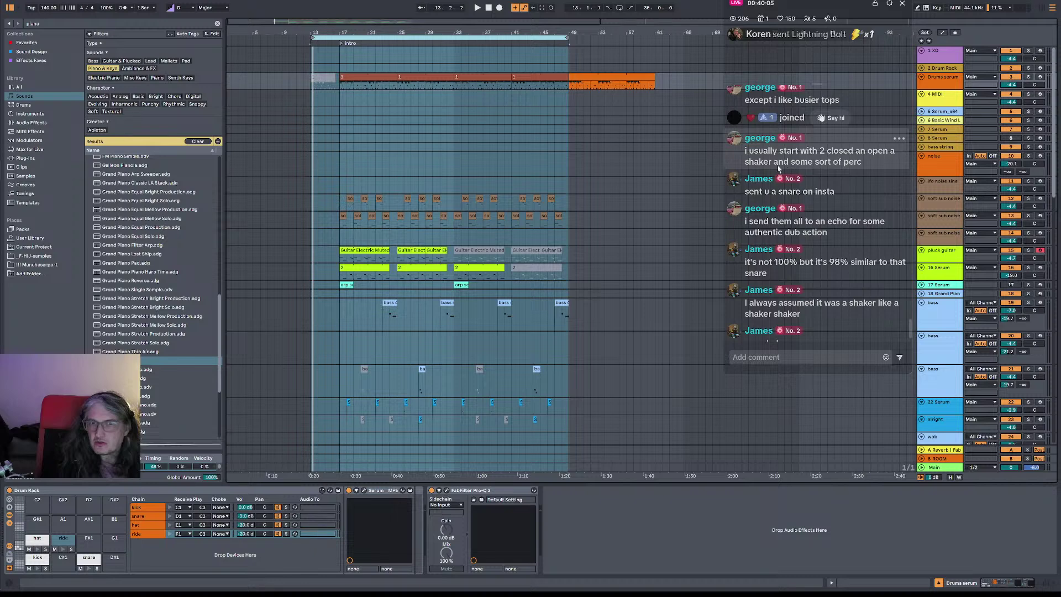
pyautogui.scroll(2, 813, 167)
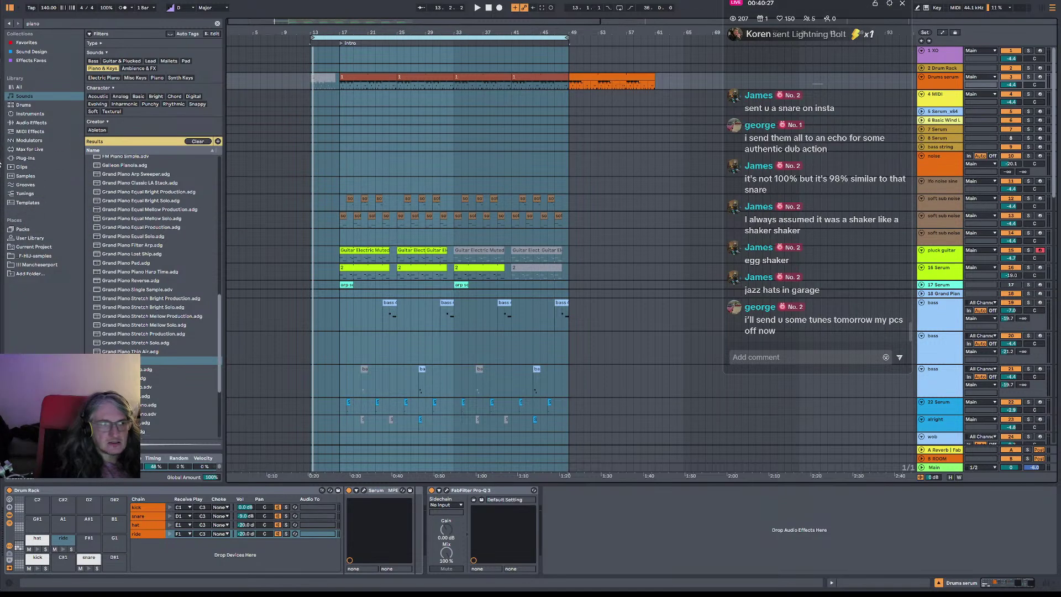
pyautogui.hotkey('alt', 'Tab')
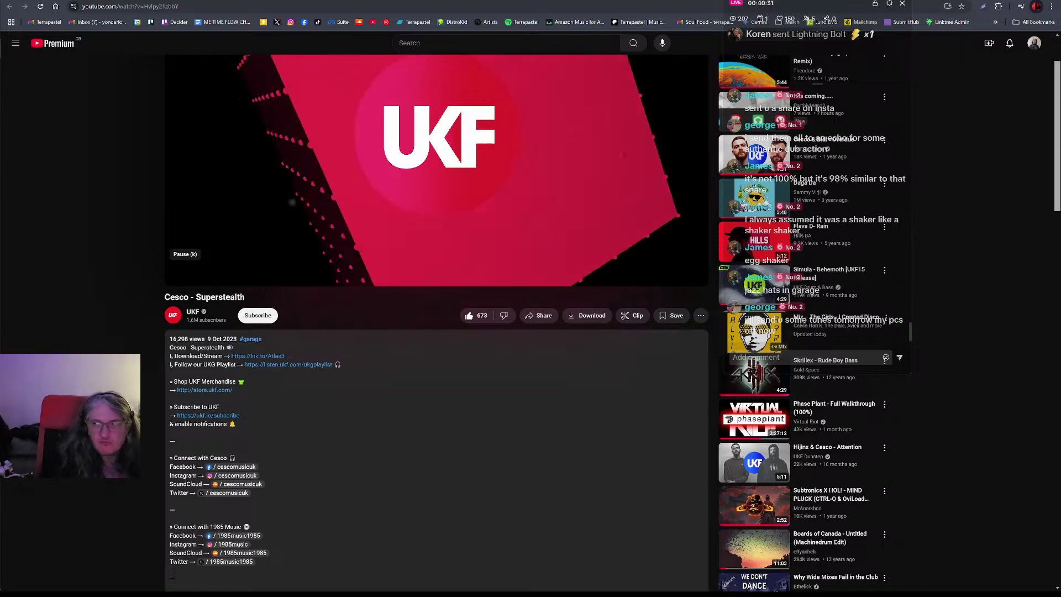
pyautogui.hotkey('alt', 'Tab')
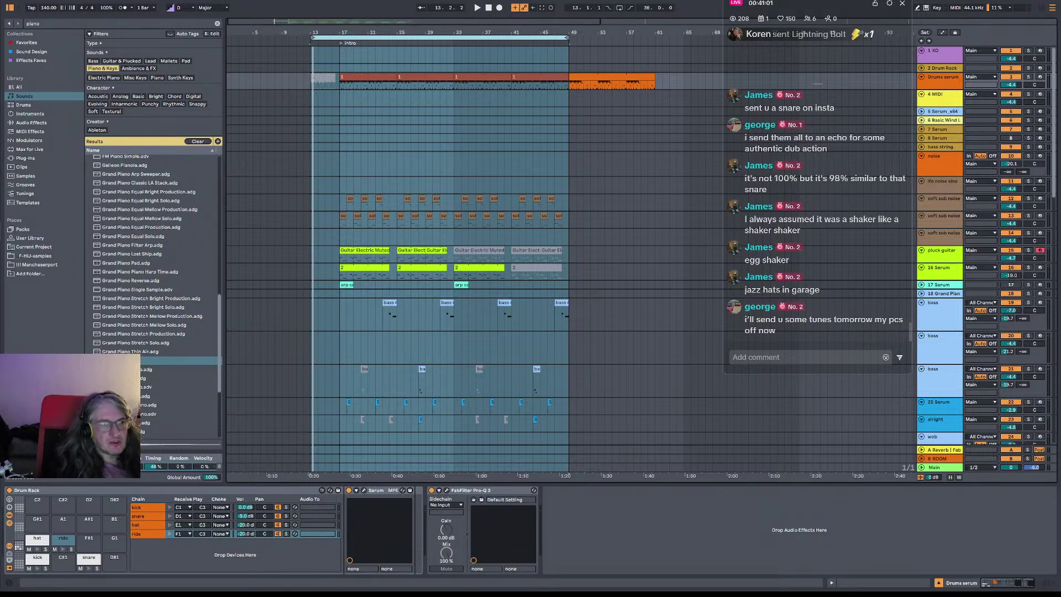
# - Show the VISION 4X analyzer, skip Cesco - Superstealth ahead to about 3:24 in the browser and examine its spectrum in the analyzer
pyautogui.hotkey('ctrl', 'alt', 'p')
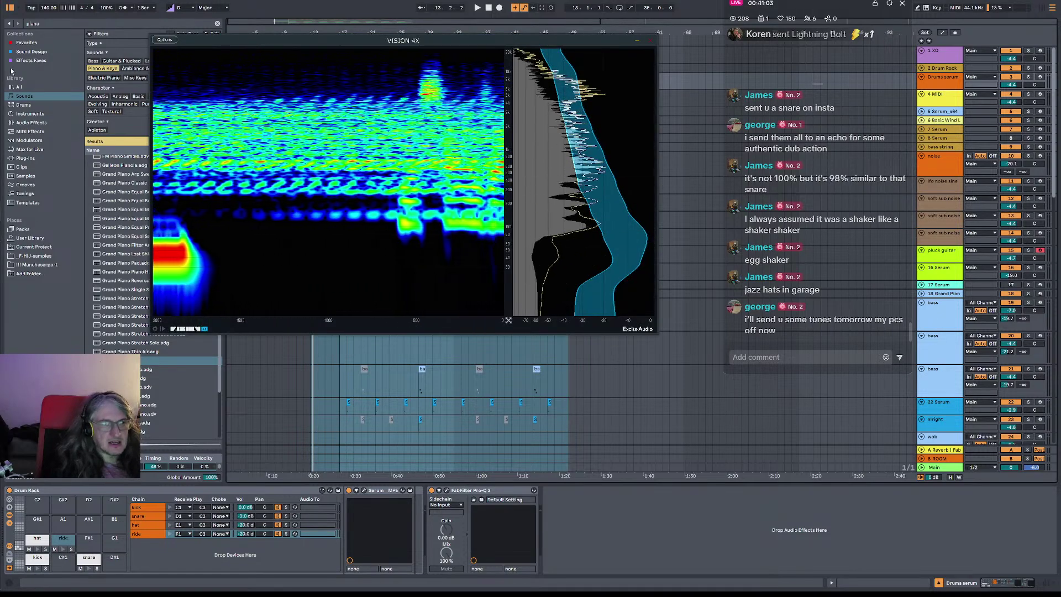
pyautogui.hotkey('alt', 'Tab')
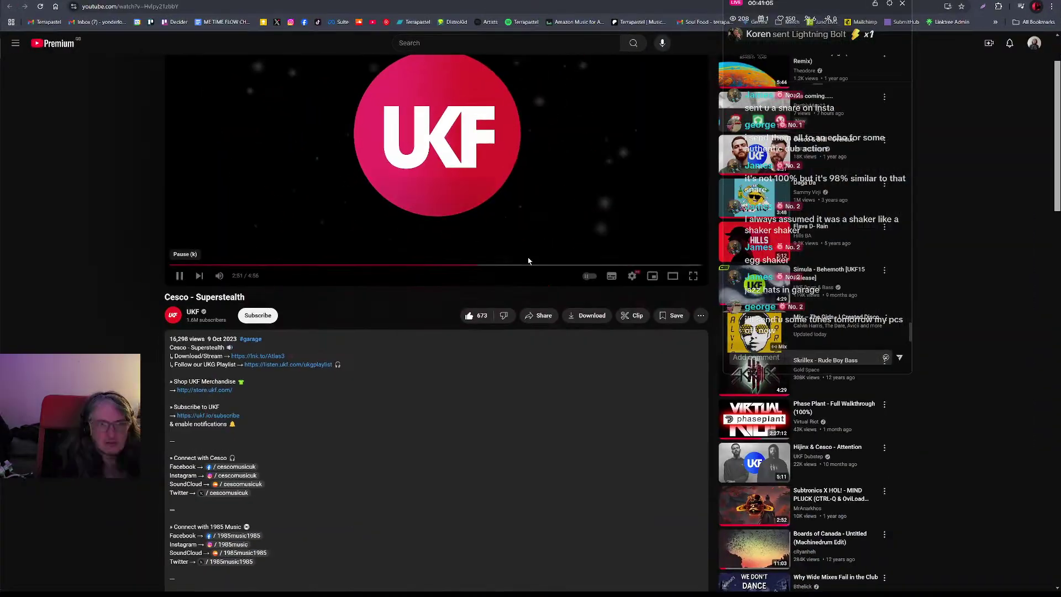
pyautogui.click(519, 266)
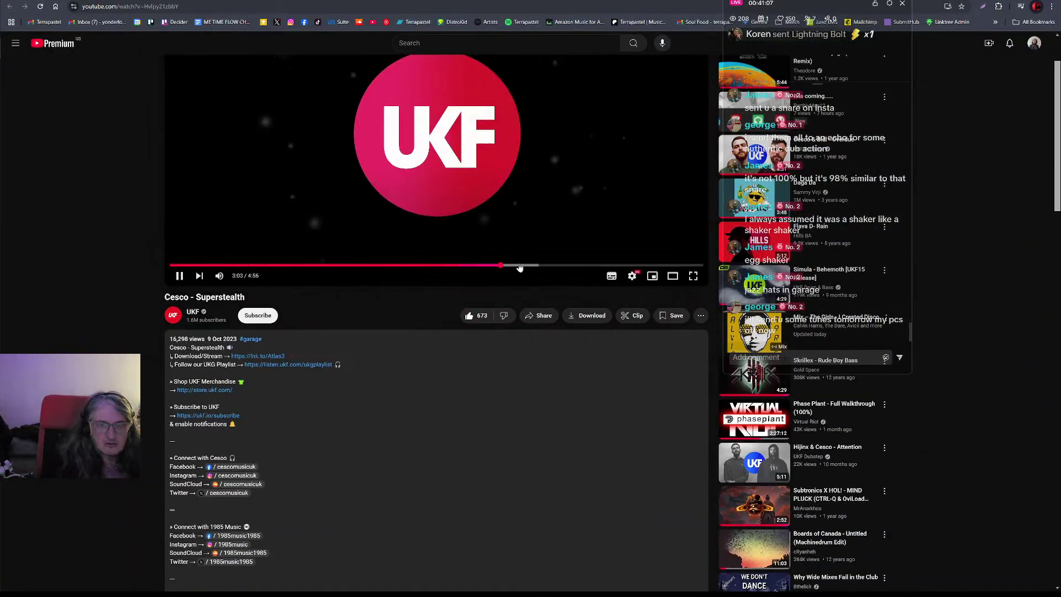
pyautogui.click(538, 266)
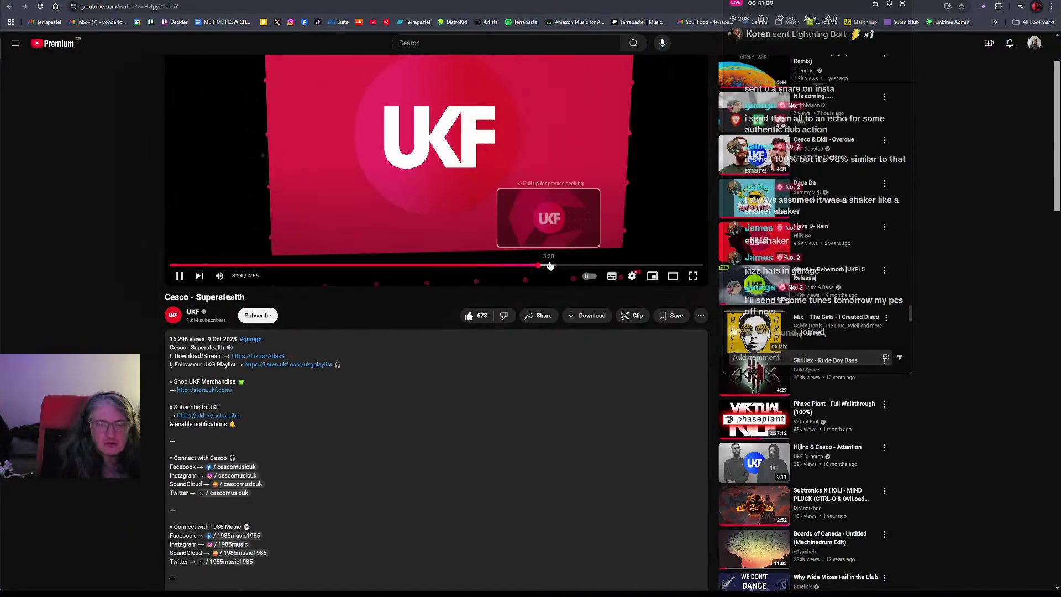
pyautogui.hotkey('alt', 'Tab')
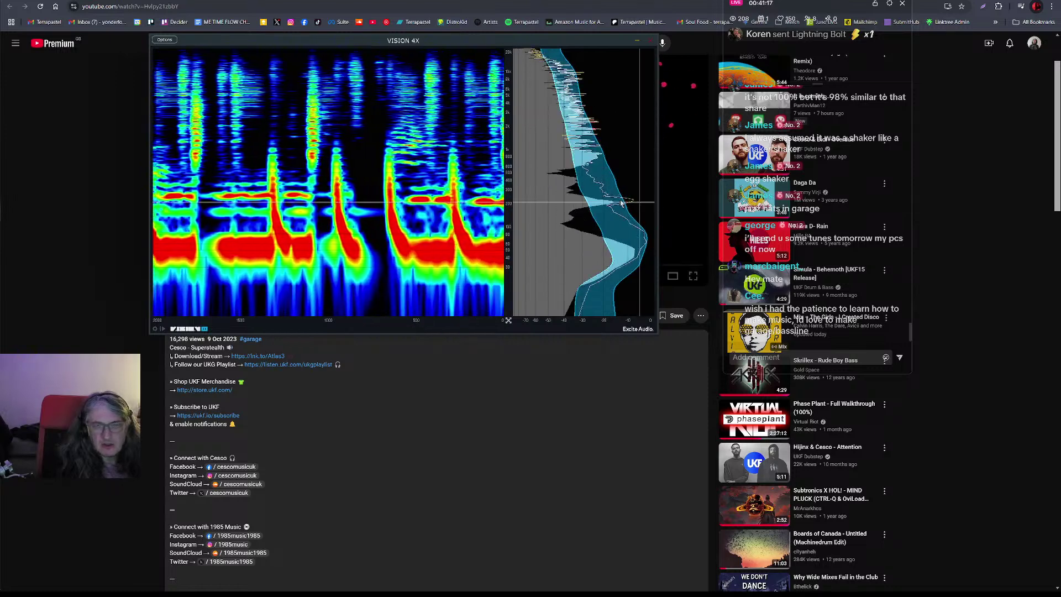
# - Leave the YouTube reference video, switch to the Ableton Live project and play the arrangement from bar 17
pyautogui.click(114, 257)
pyautogui.click(345, 232)
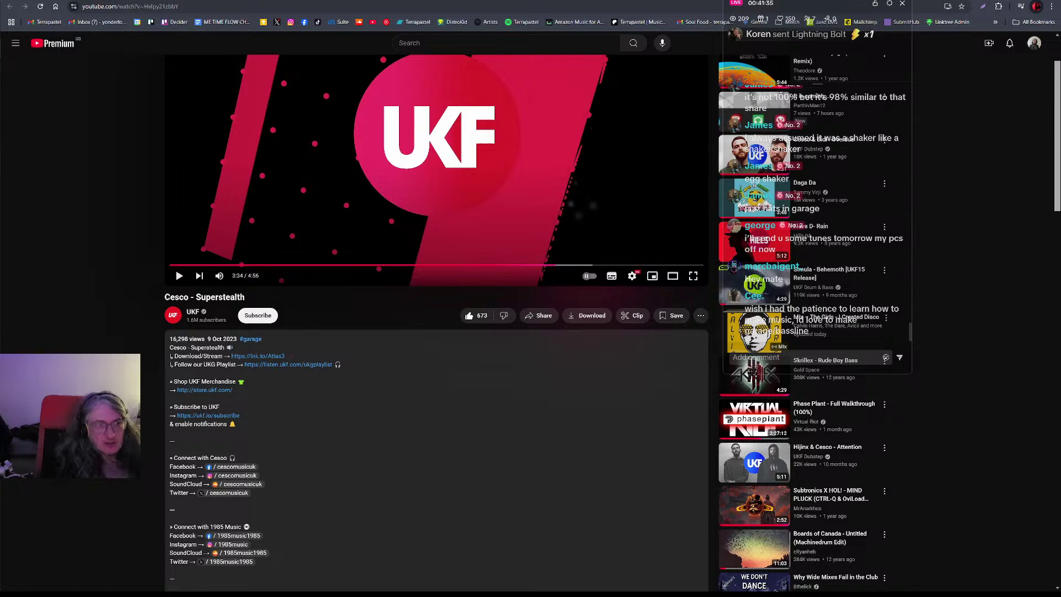
pyautogui.hotkey('alt', 'Tab')
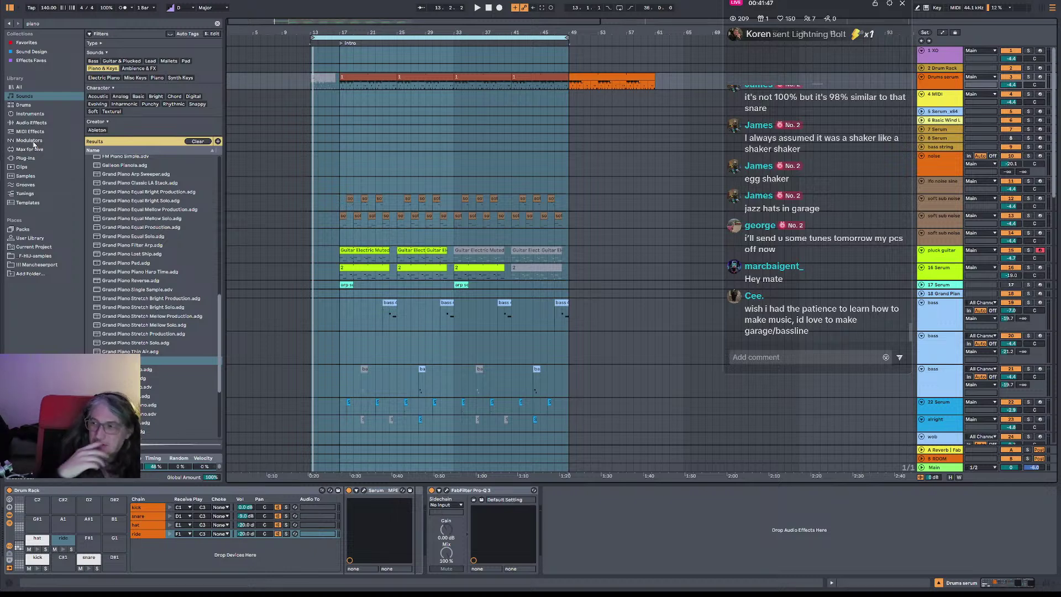
pyautogui.click(342, 259)
pyautogui.click(342, 260)
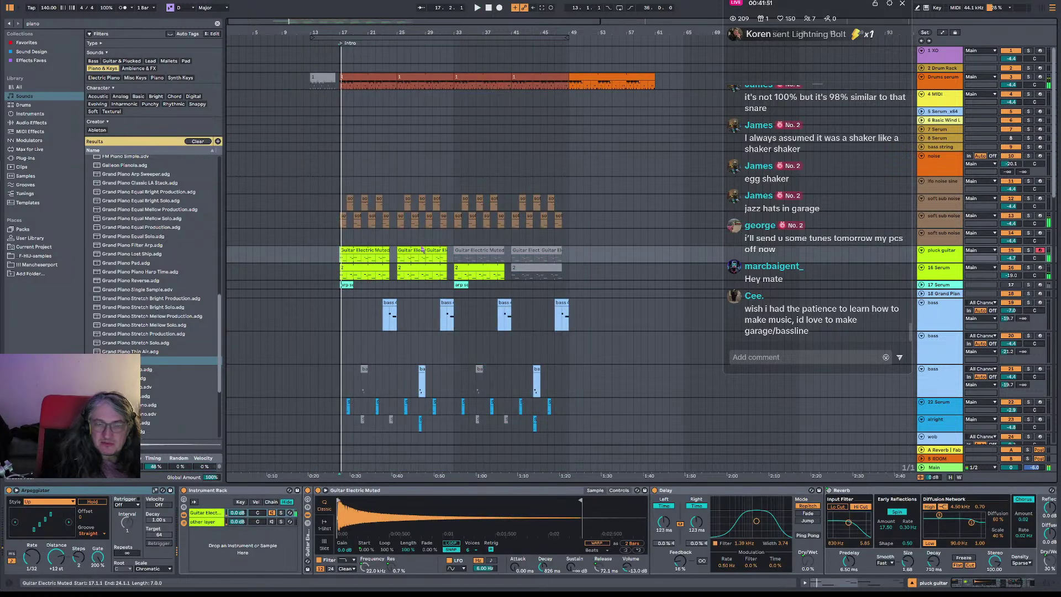
pyautogui.press('space')
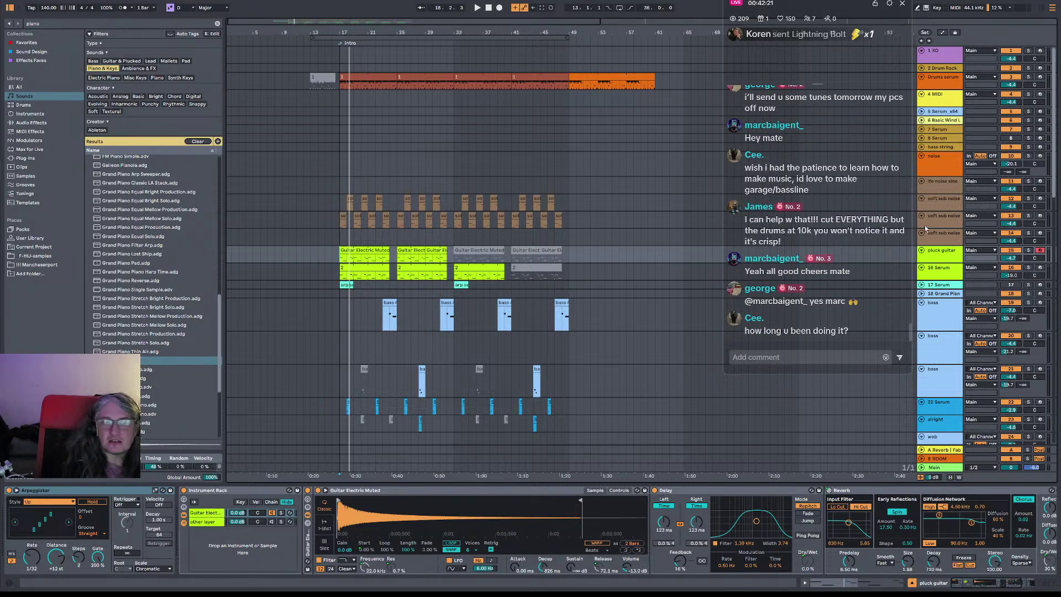
# - Solo the 16 Serum track, open its FabFilter Pro-Q 3 and add a high cut band near 14 kHz
pyautogui.click(1033, 269)
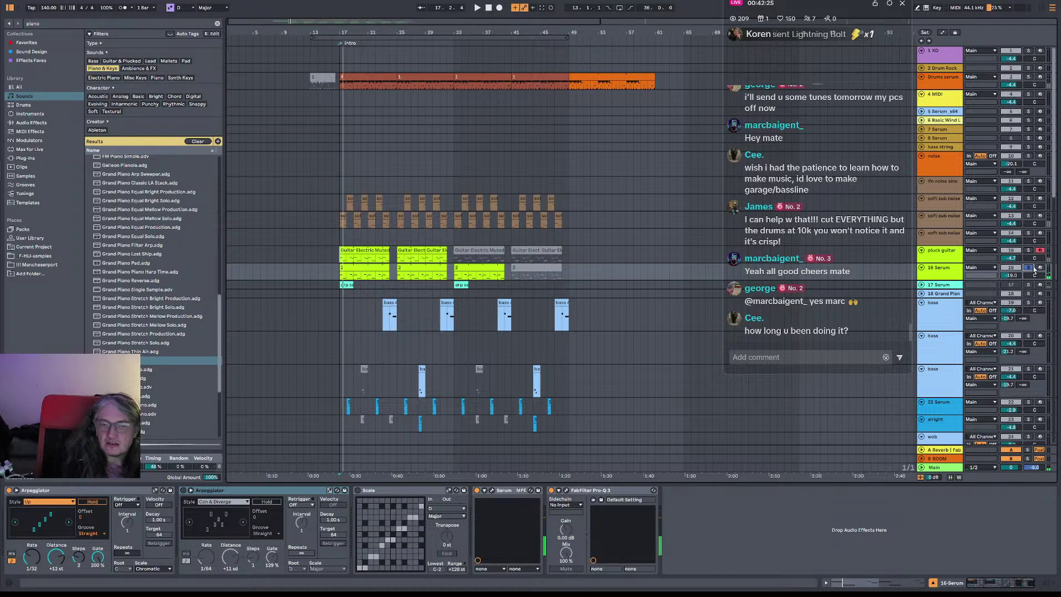
pyautogui.click(566, 490)
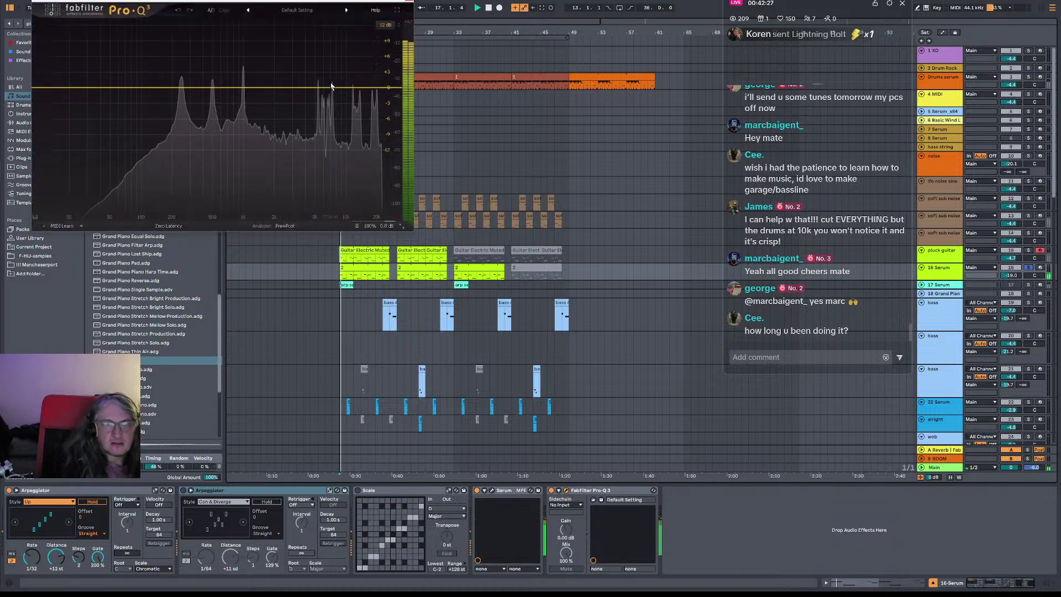
pyautogui.moveTo(330, 87); pyautogui.dragTo(357, 86)
pyautogui.press('space')
pyautogui.press('space')
pyautogui.press('space')
pyautogui.click(373, 64)
pyautogui.press('space')
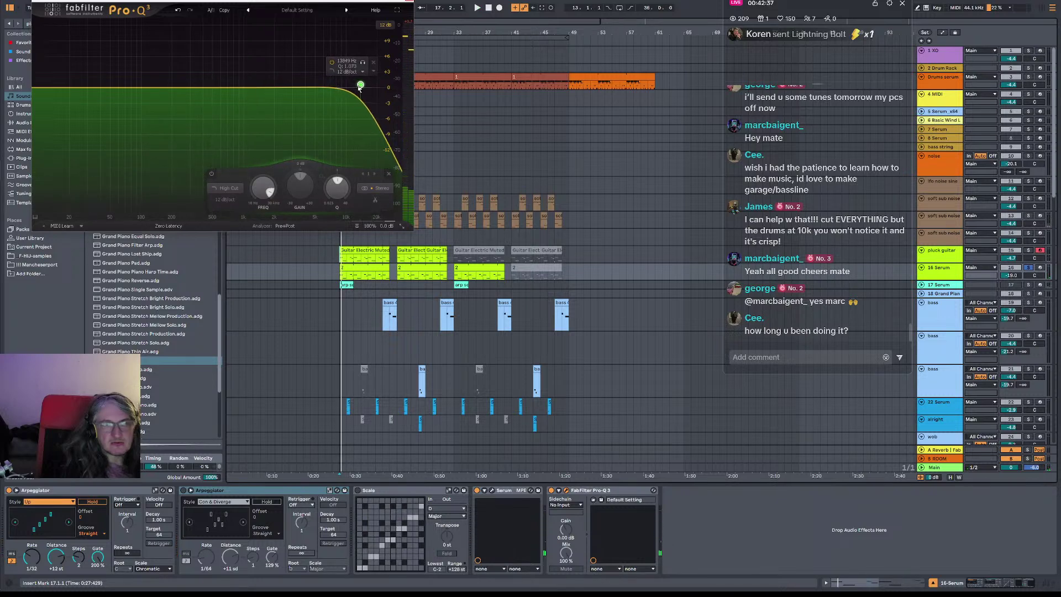
# - Set the high cut's slope to 24 dB/oct and lower its frequency to about 10.8 kHz
pyautogui.moveTo(358, 87); pyautogui.dragTo(358, 85)
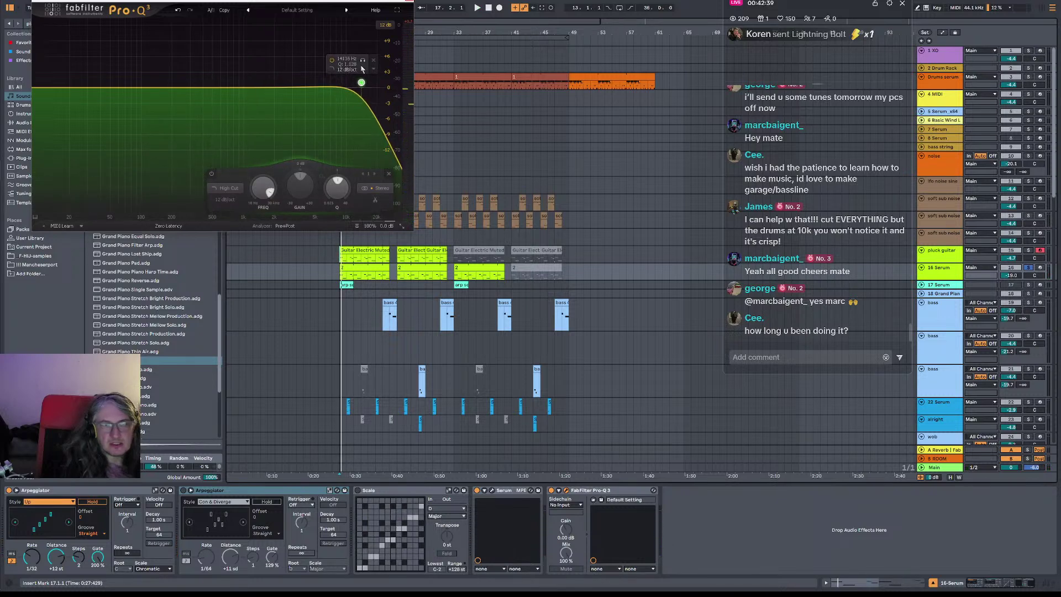
pyautogui.click(365, 107)
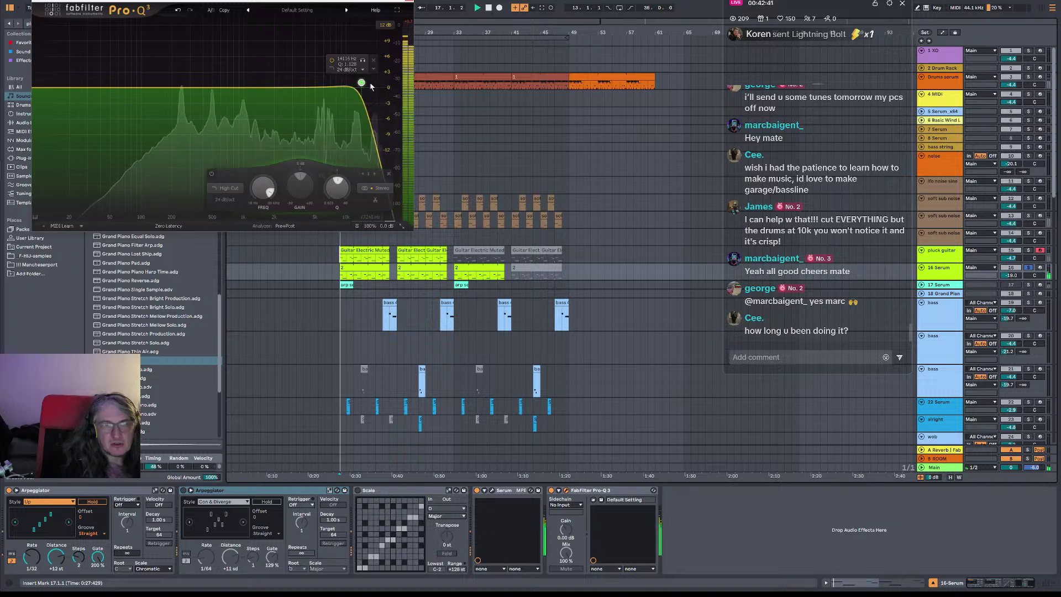
pyautogui.moveTo(360, 85); pyautogui.dragTo(349, 85)
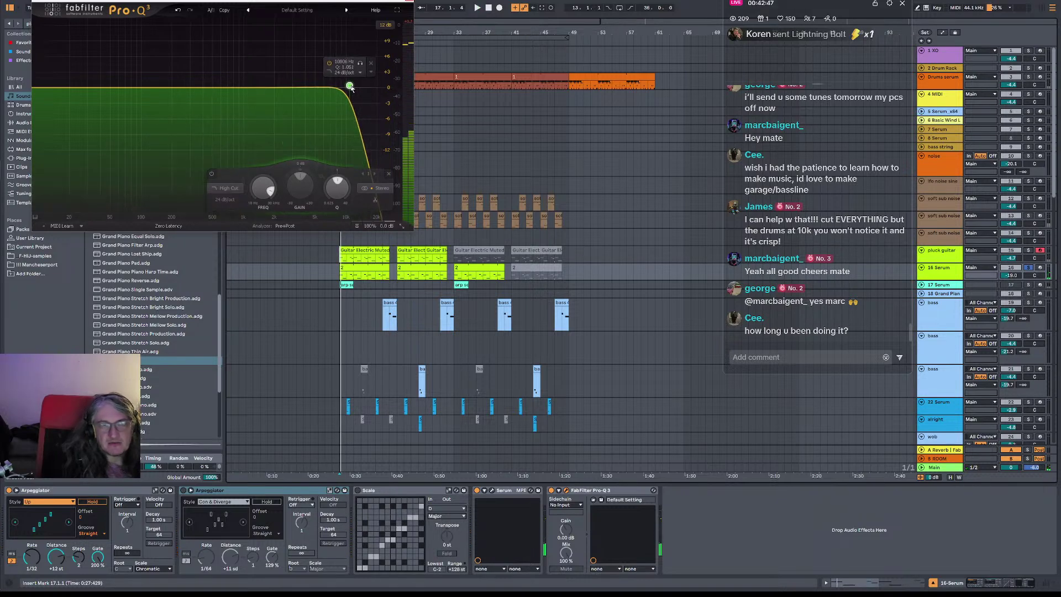
# - Compare the 16 Serum sound with the high cut band bypassed and enabled, and close the equalizer window
pyautogui.click(330, 63)
pyautogui.click(330, 63)
pyautogui.click(330, 63)
pyautogui.click(330, 63)
pyautogui.click(330, 63)
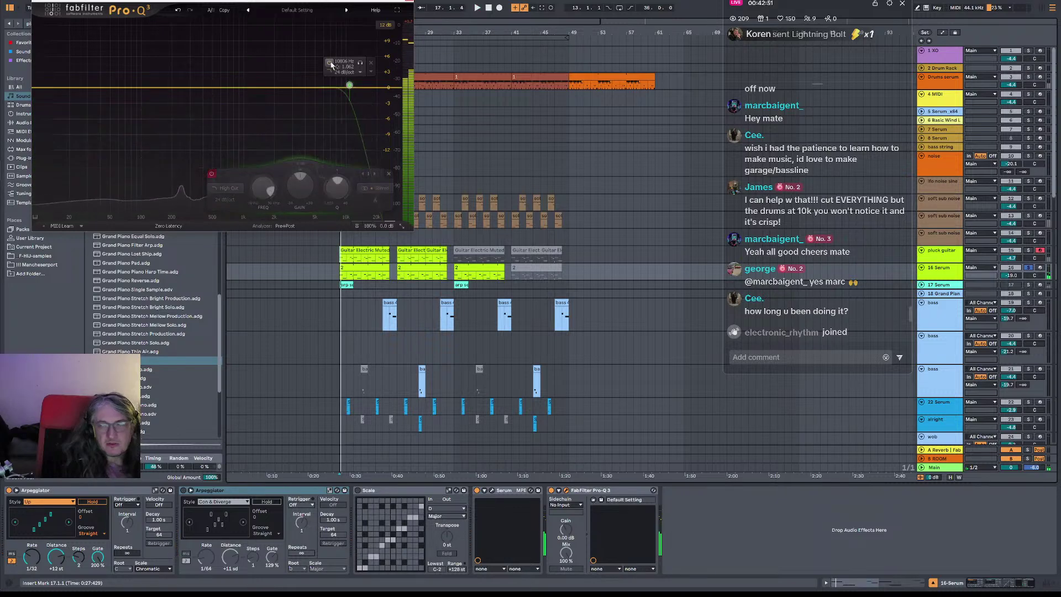
pyautogui.click(329, 63)
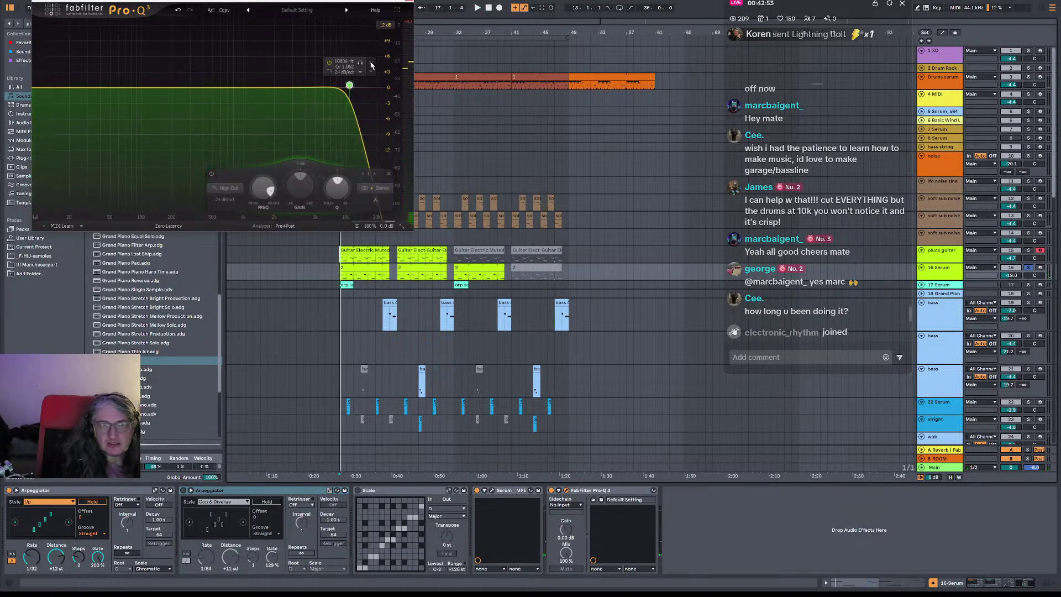
pyautogui.click(329, 63)
pyautogui.press('space')
pyautogui.click(414, 2)
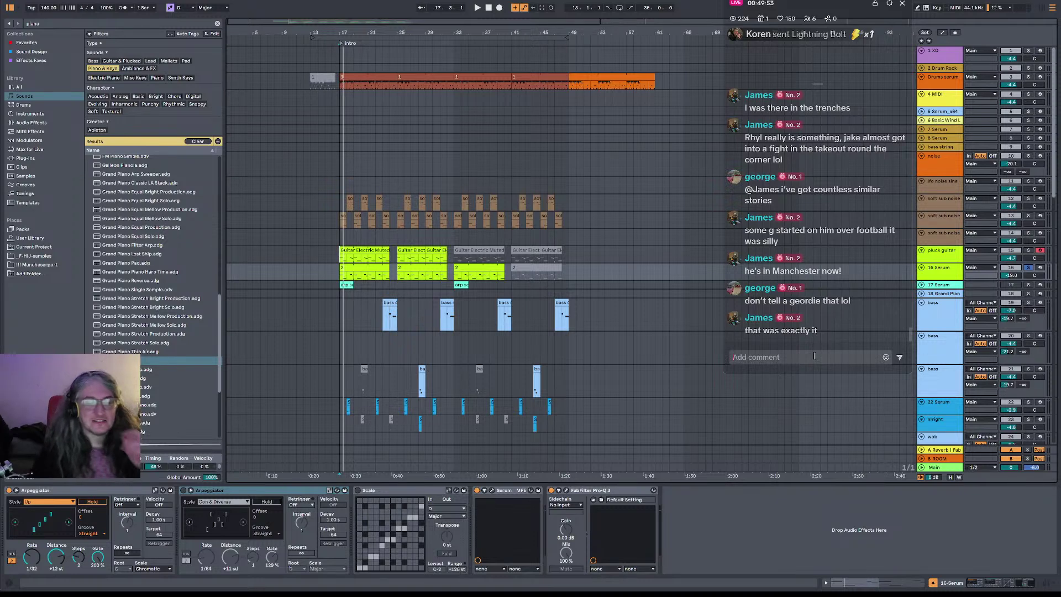
pyautogui.click(343, 170)
pyautogui.click(304, 169)
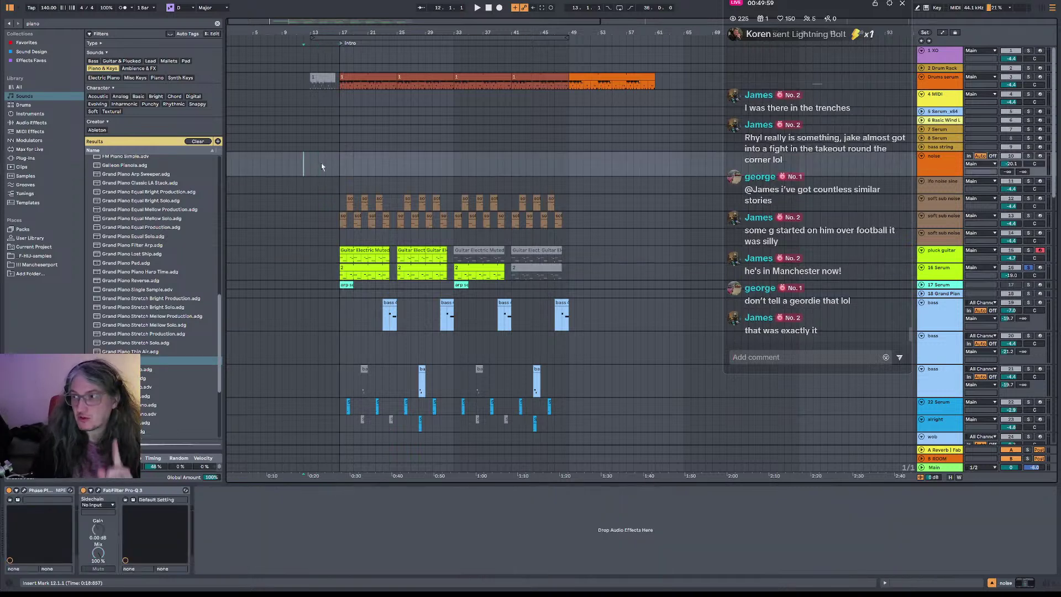
pyautogui.click(310, 166)
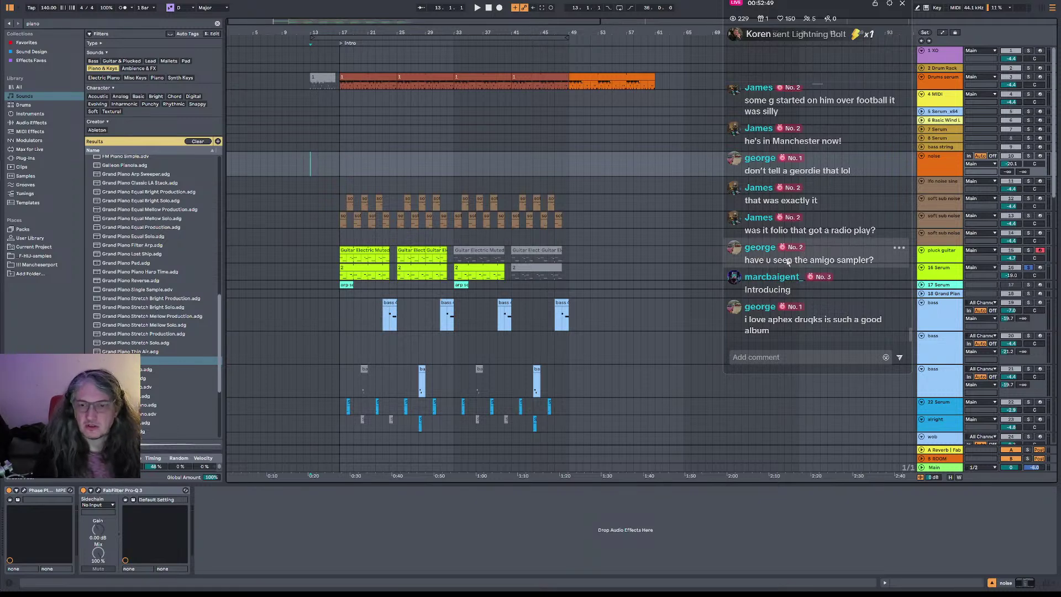
# - Audition the arrangement from bar 17 and from bar 33
pyautogui.click(343, 161)
pyautogui.click(340, 161)
pyautogui.press('space')
pyautogui.press('space')
pyautogui.scroll(-3, 443, 200)
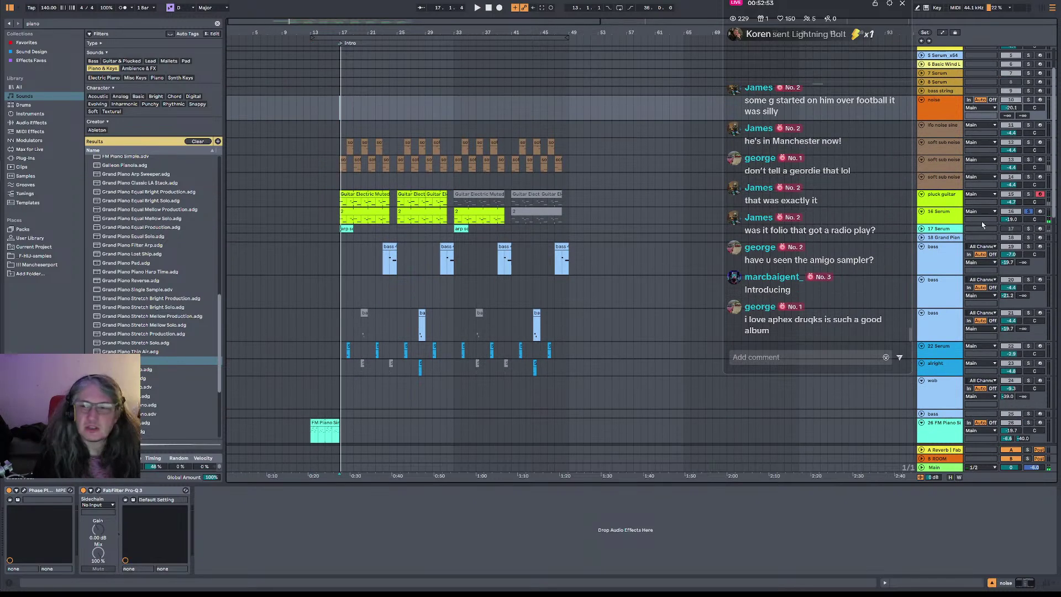
pyautogui.click(458, 108)
pyautogui.press('space')
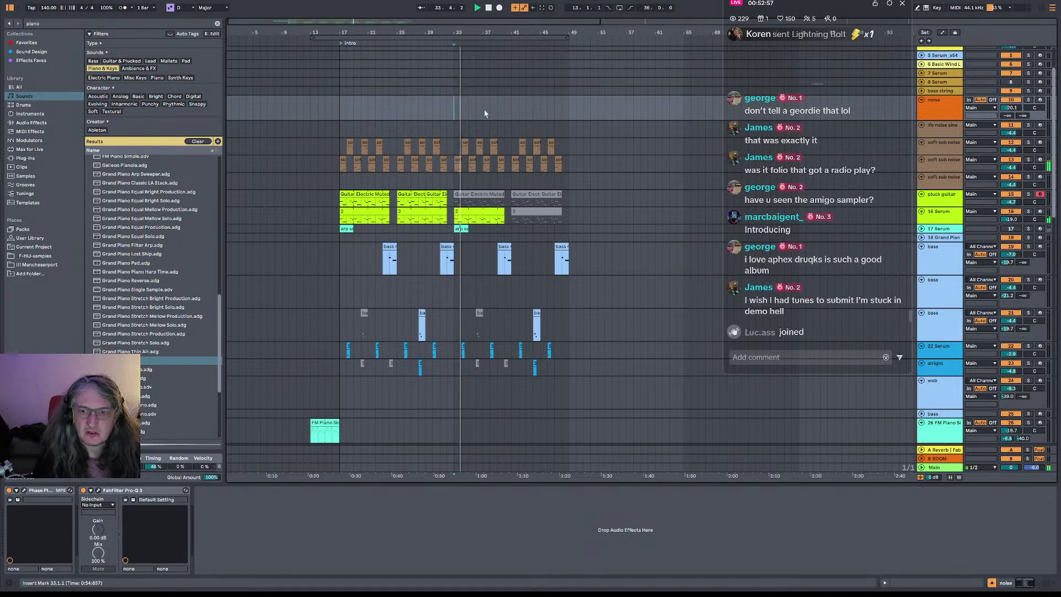
pyautogui.scroll(3, 484, 114)
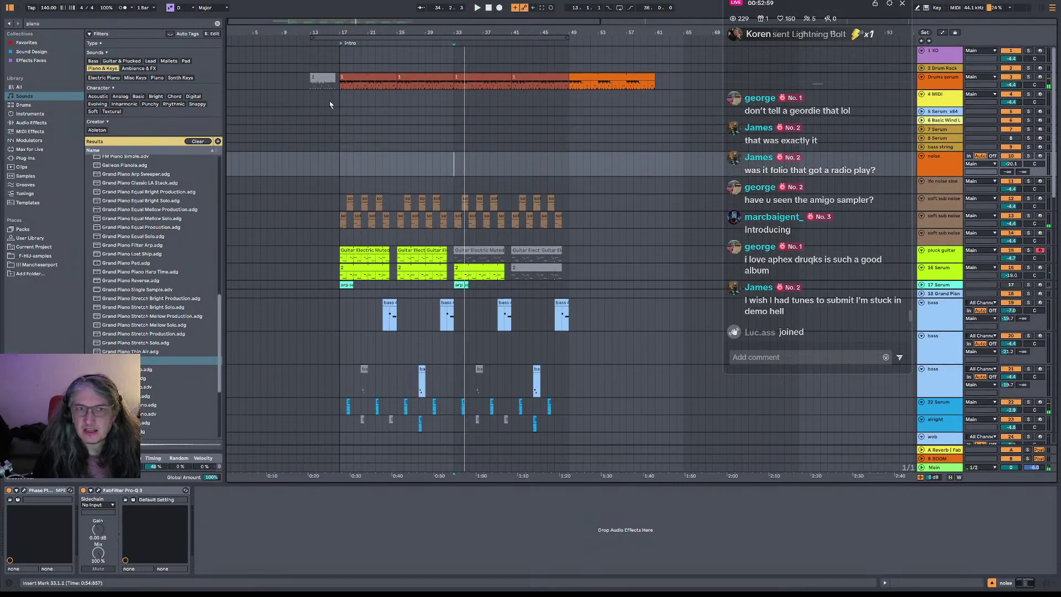
# - Solo the Drums serum track and play it from bar 17
pyautogui.click(340, 83)
pyautogui.press('space')
pyautogui.click(1029, 77)
pyautogui.press('space')
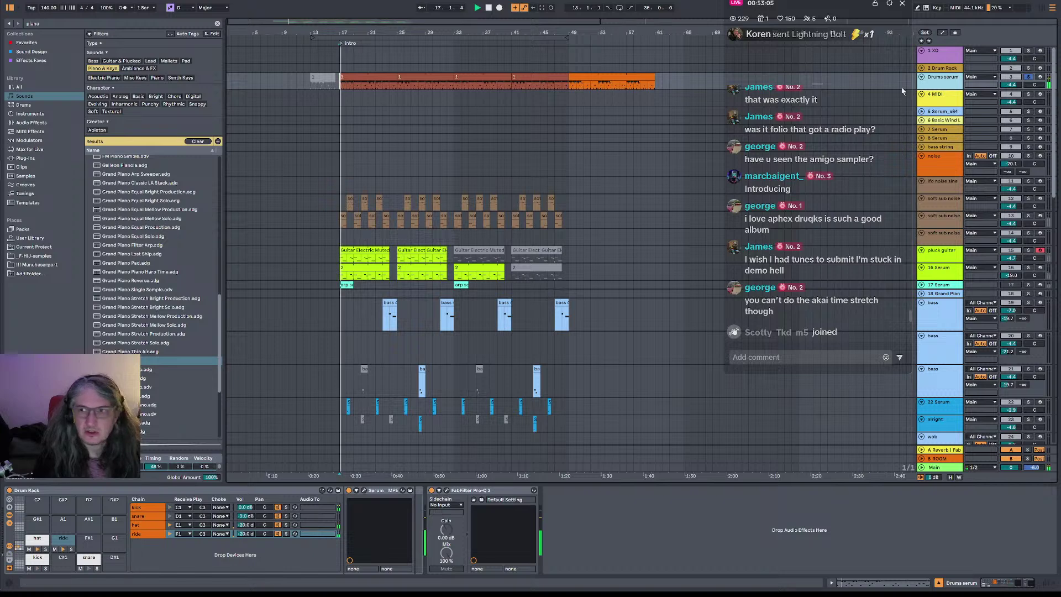
# - Open the notes of the drum clip at bar 17, audition it and select all hat and ride notes
pyautogui.doubleClick(377, 78)
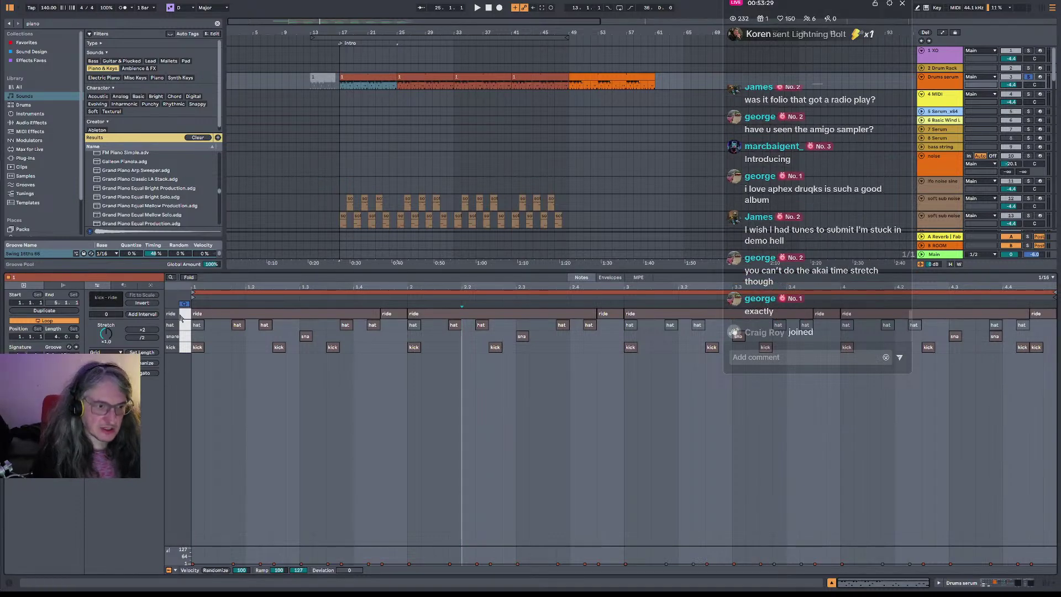
pyautogui.moveTo(185, 314); pyautogui.dragTo(185, 325)
pyautogui.click(218, 330)
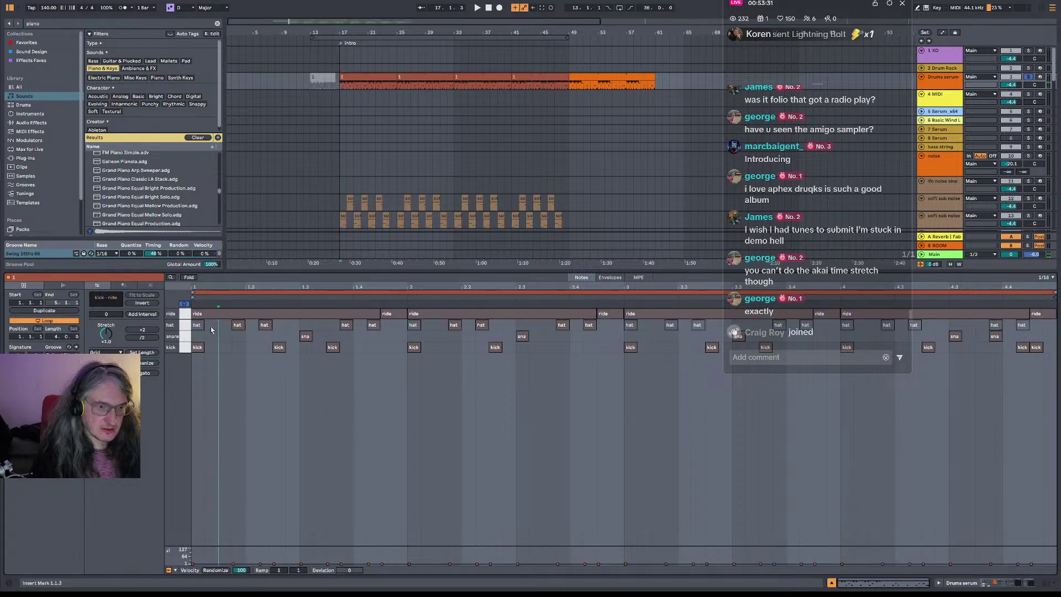
pyautogui.press('space')
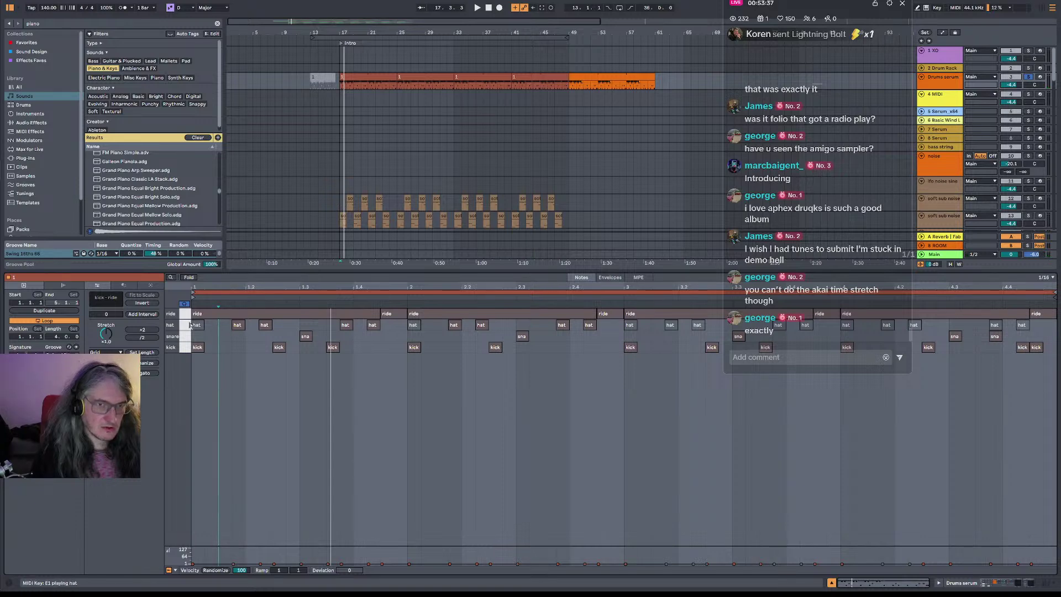
pyautogui.moveTo(189, 325); pyautogui.dragTo(188, 313)
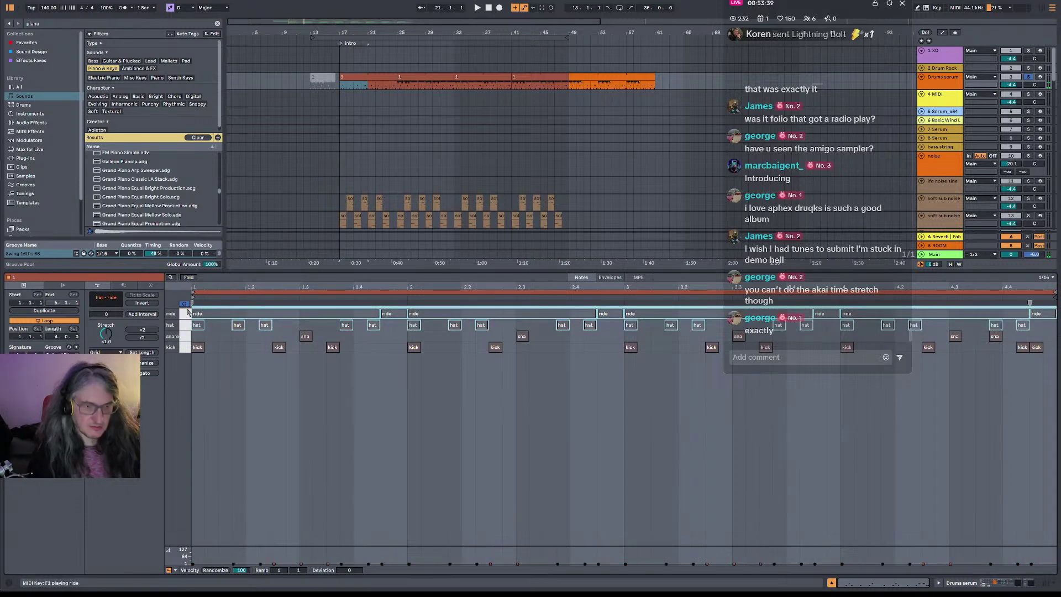
pyautogui.press('space')
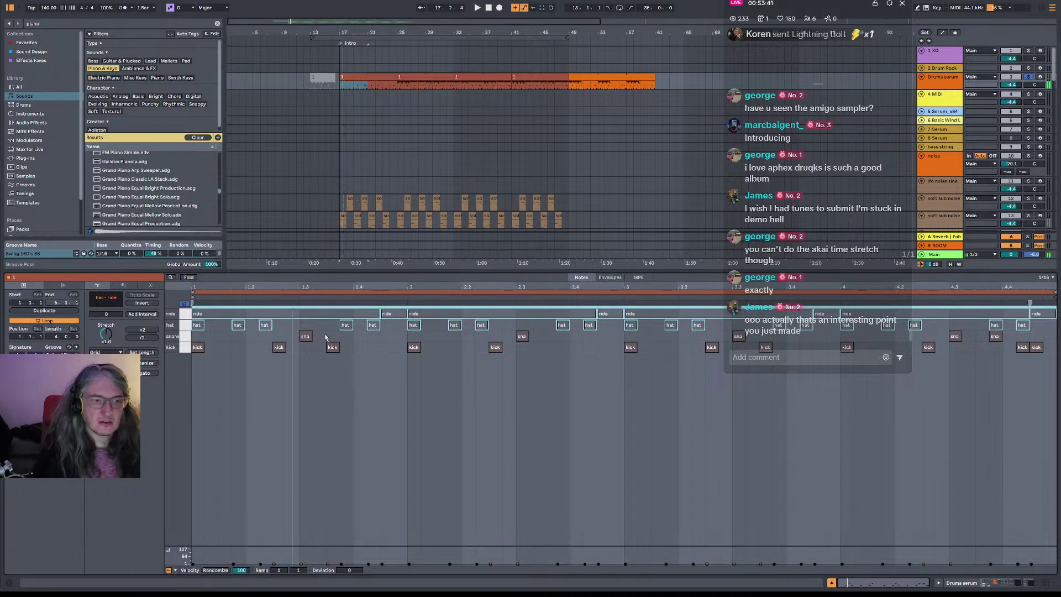
# - Show the Drums serum track's Drum Rack and mute its ride and hat pads
pyautogui.doubleClick(953, 83)
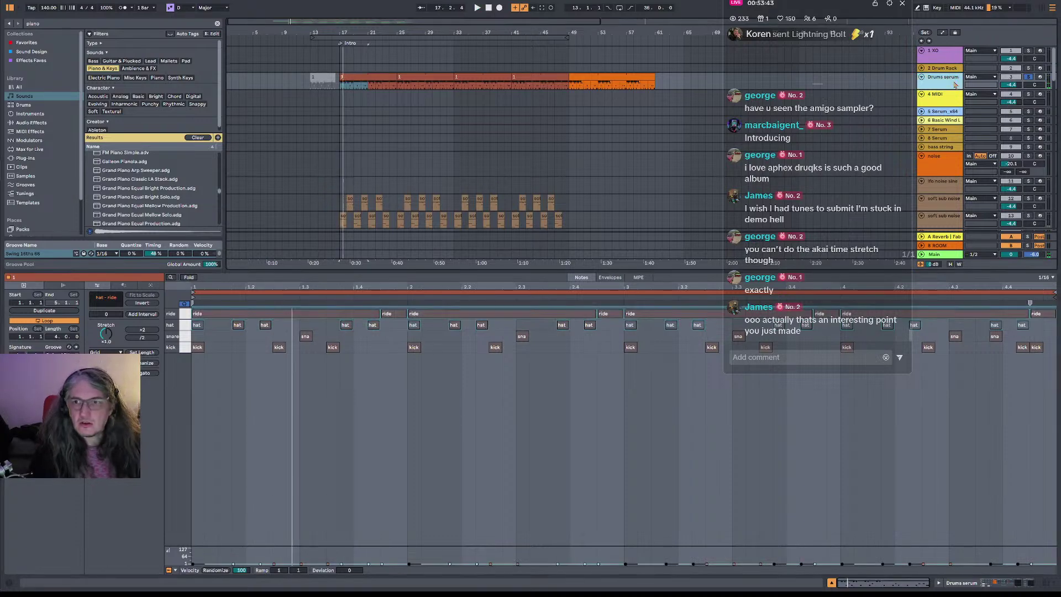
pyautogui.click(63, 550)
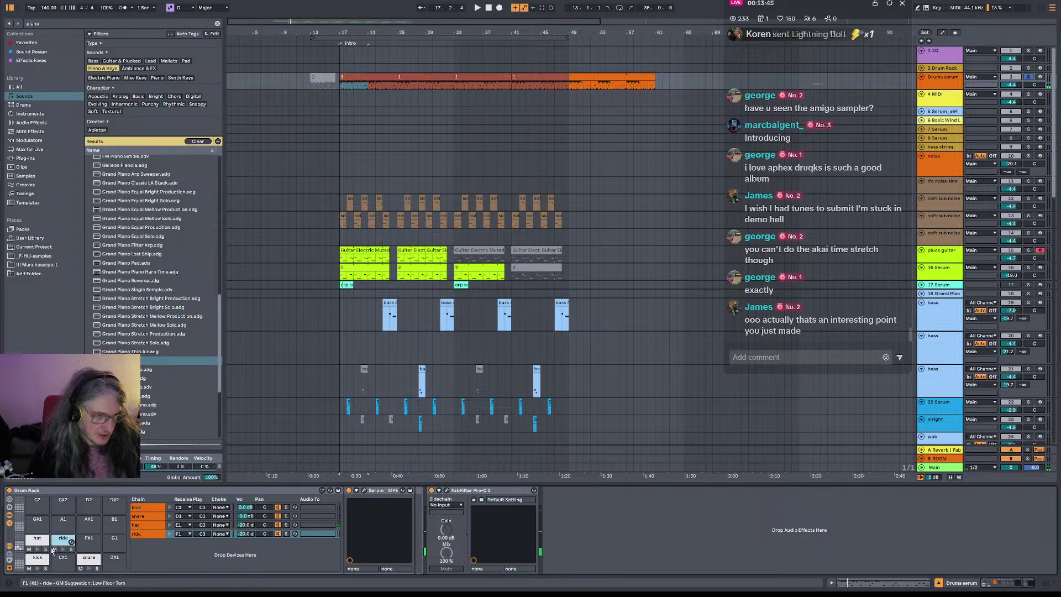
pyautogui.click(55, 549)
pyautogui.click(29, 550)
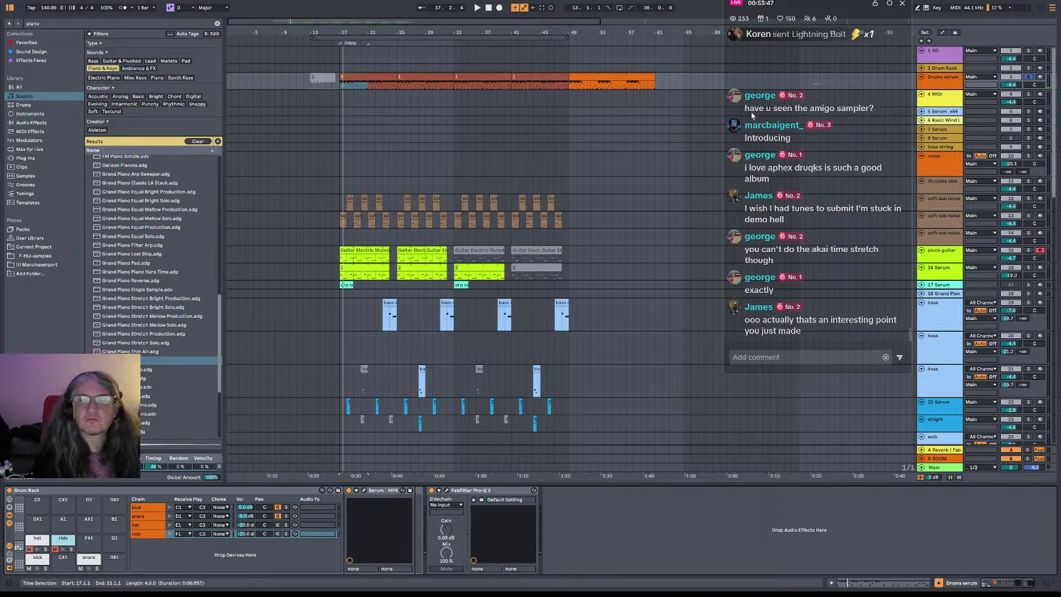
# - Select the 4 MIDI track and audition the arrangement from bar 17 without the drums soloed
pyautogui.click(951, 95)
pyautogui.press('space')
pyautogui.press('space')
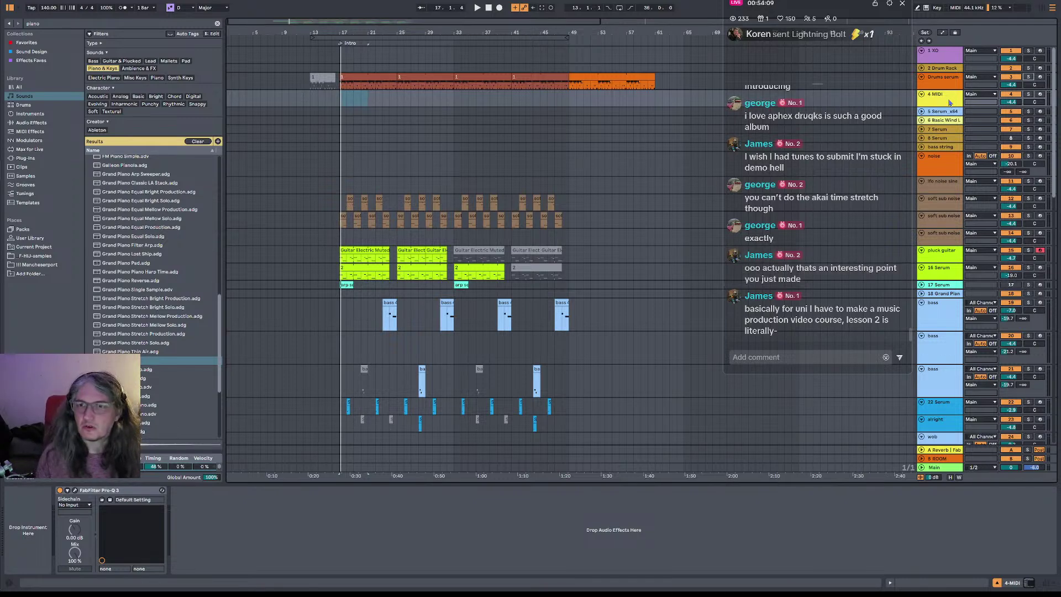
pyautogui.click(360, 264)
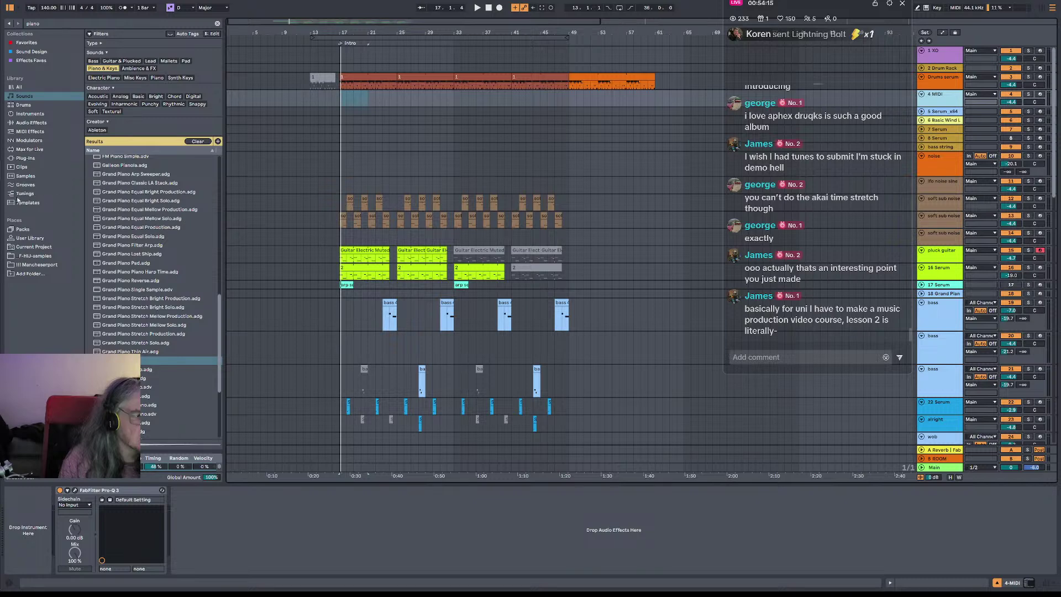
# - Switch to the Loopcloud beats collection, move its window clear of the stream chat and dismiss the live inactivity notice
pyautogui.click(164, 593)
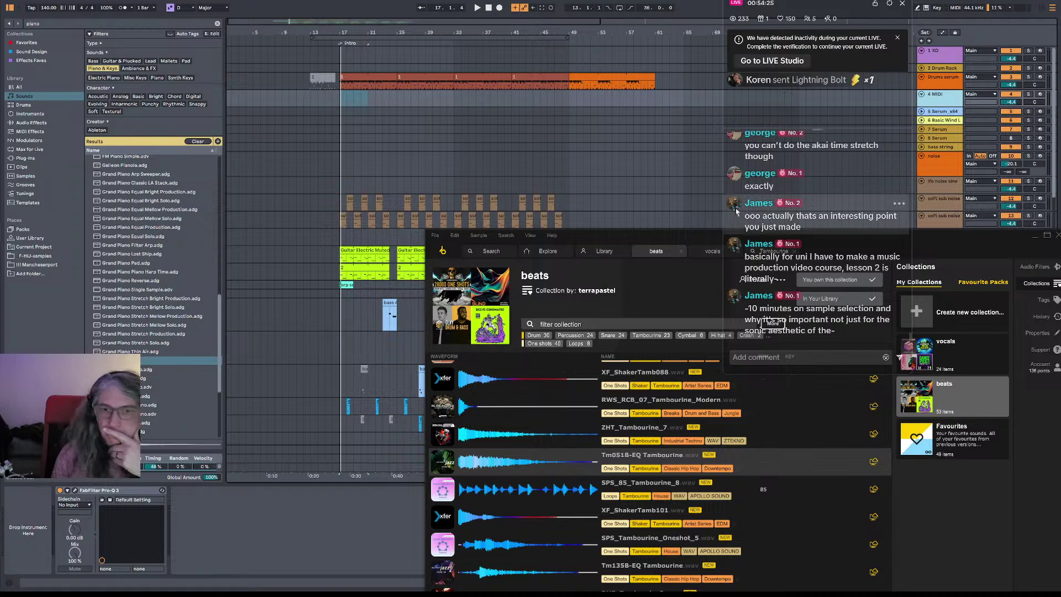
pyautogui.moveTo(685, 246); pyautogui.dragTo(592, 395)
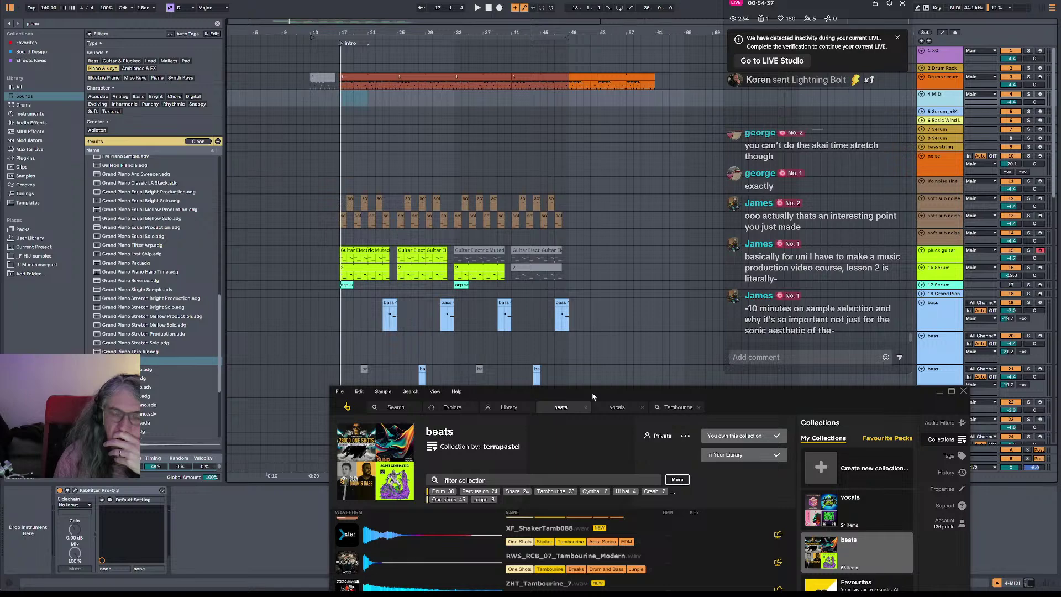
pyautogui.moveTo(592, 396); pyautogui.dragTo(348, 197)
pyautogui.click(491, 336)
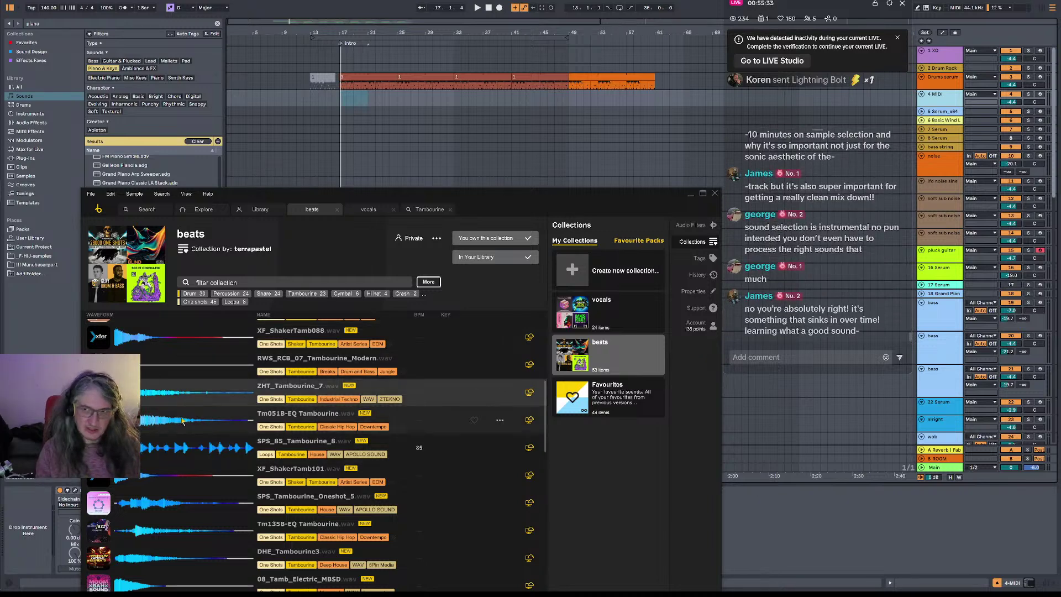
pyautogui.click(897, 39)
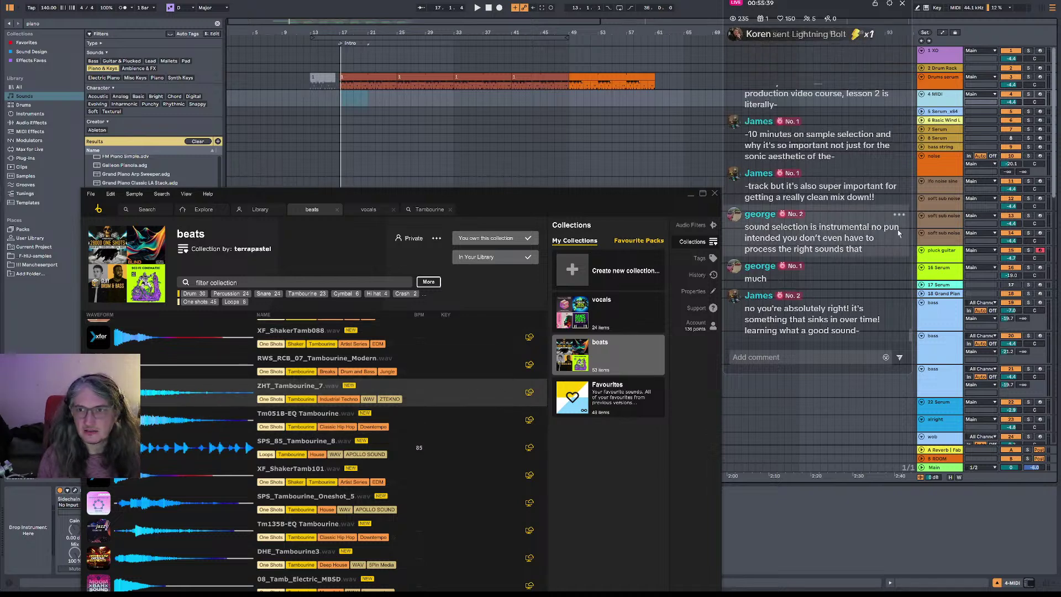
# - Back in Ableton Live, clear the piano search from the Drums library and load an empty Drum Rack onto the 4 MIDI track
pyautogui.click(26, 106)
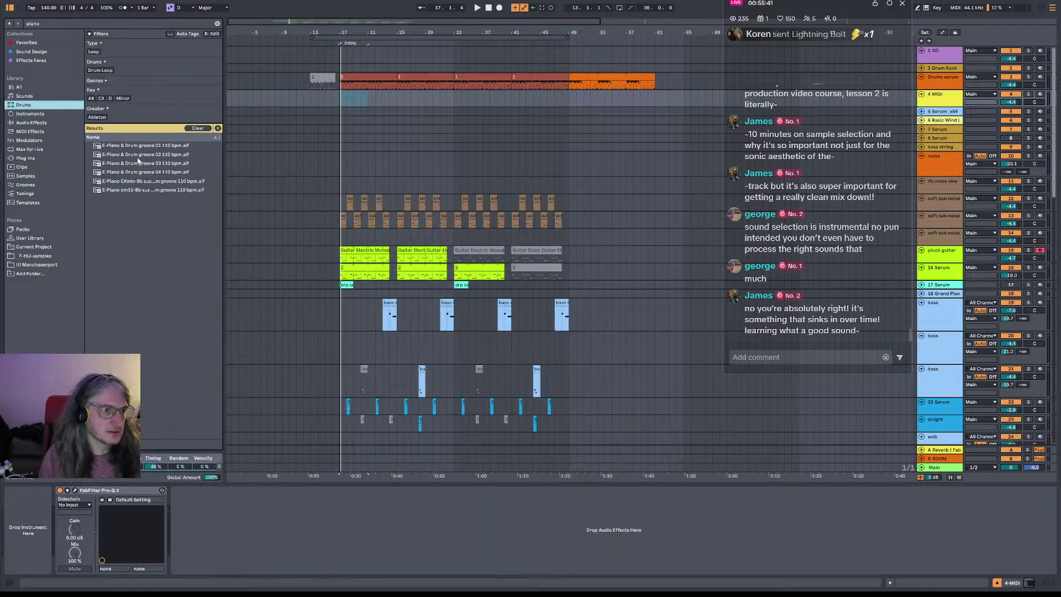
pyautogui.click(217, 23)
pyautogui.doubleClick(130, 173)
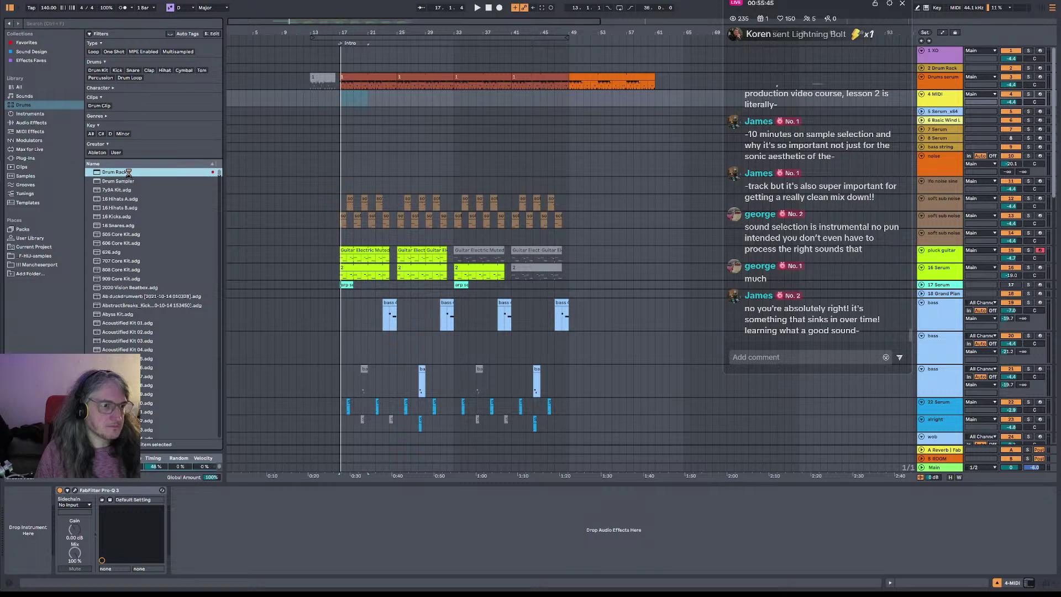
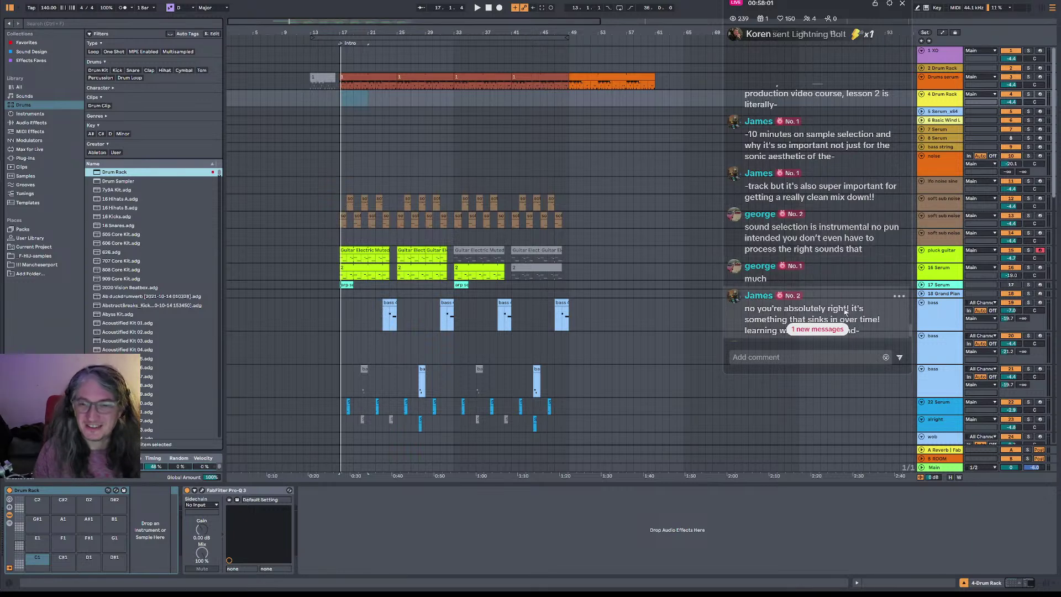
# - Load the ZHT_Tambourine_7 one-shot from Loopcloud's beats collection onto the C1 pad of the 4 Drum Rack track
pyautogui.click(818, 329)
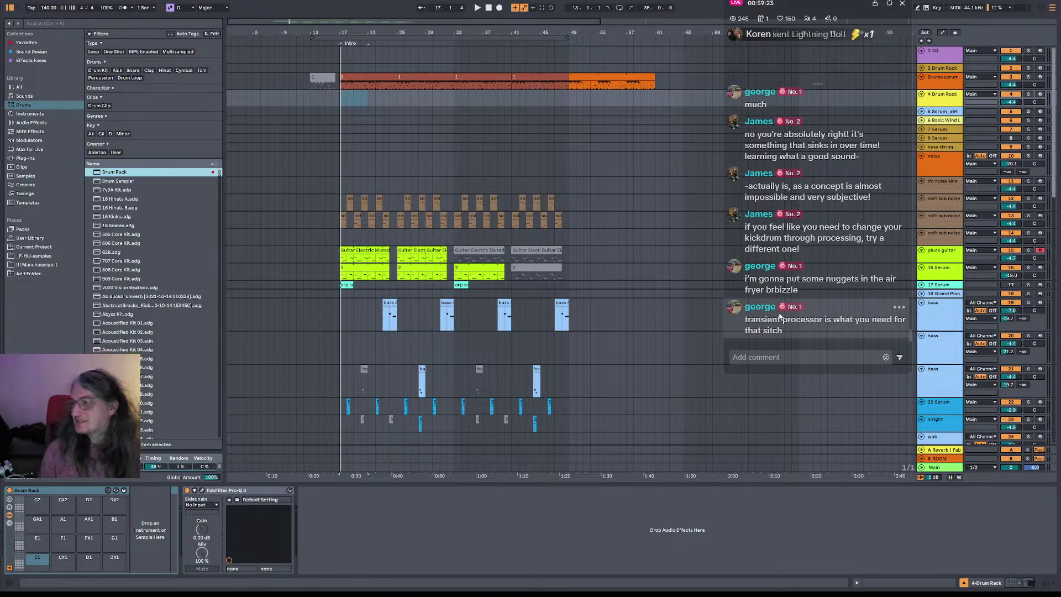
pyautogui.click(948, 99)
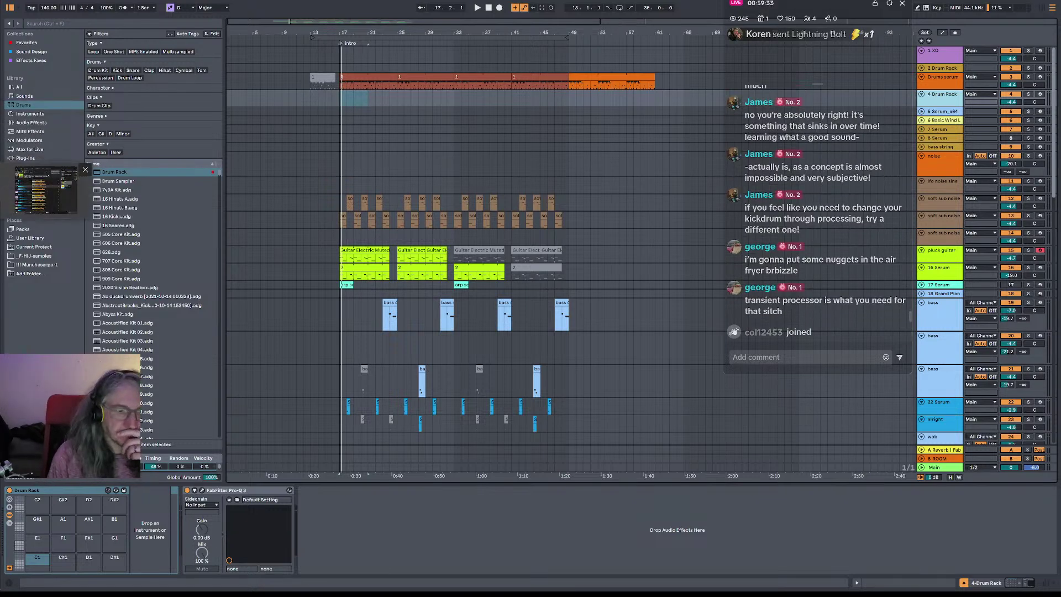
pyautogui.click(47, 190)
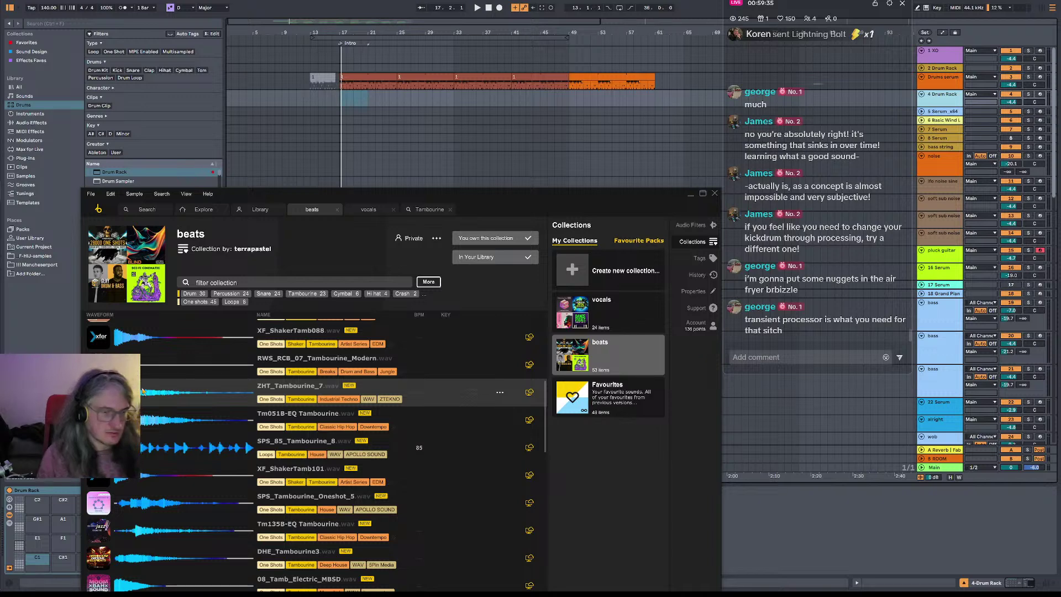
pyautogui.moveTo(155, 391); pyautogui.dragTo(41, 562)
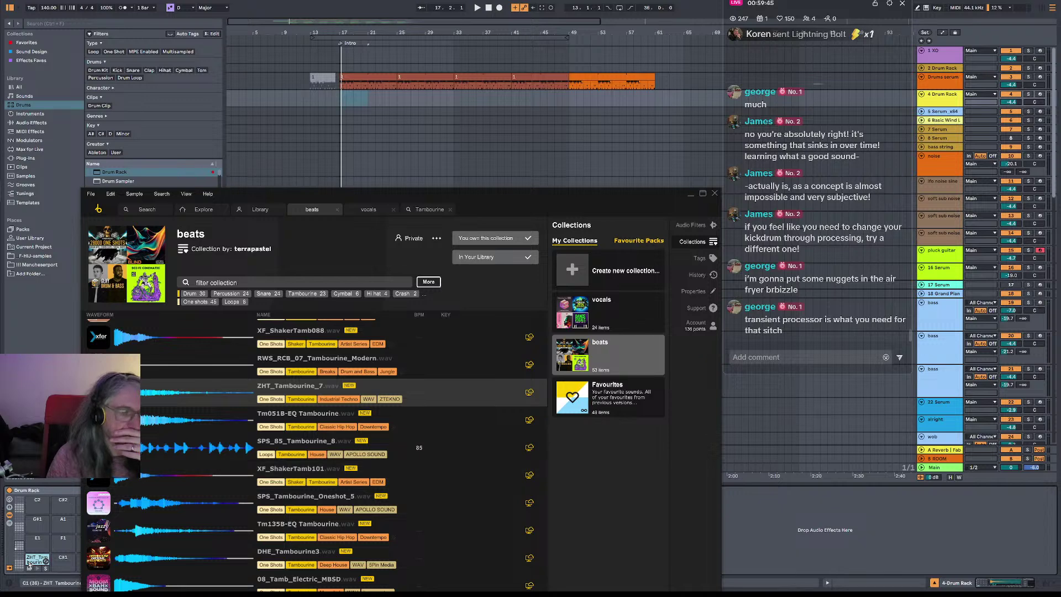
# - Create a two-bar MIDI clip at bar 17 on the 4 Drum Rack track and add tambourine notes at 1.1 and 1.3
pyautogui.moveTo(341, 100); pyautogui.dragTo(354, 95)
pyautogui.hotkey('ctrl', 'shift', 'm')
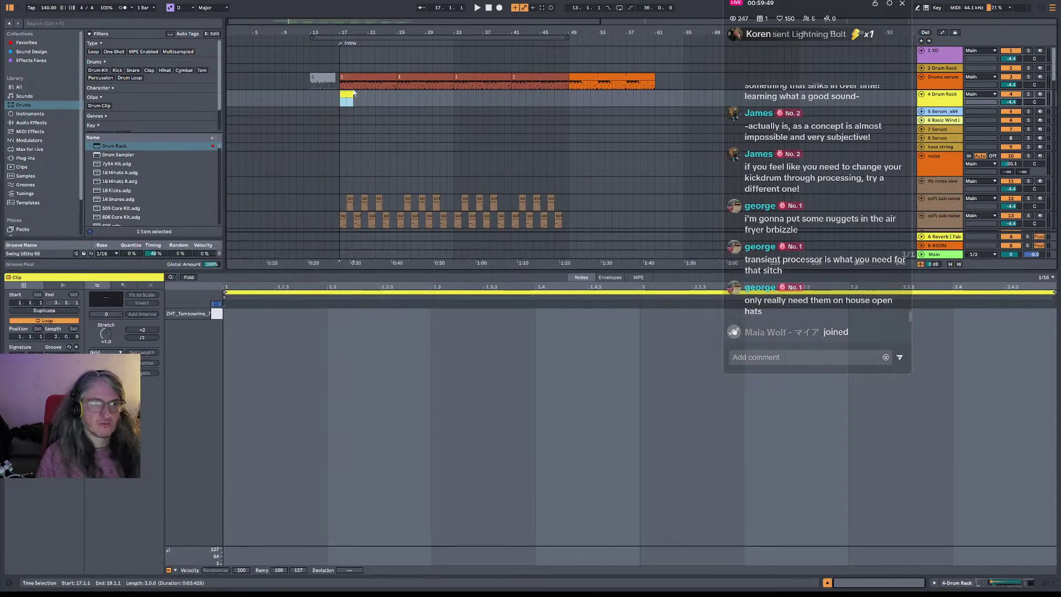
pyautogui.doubleClick(231, 317)
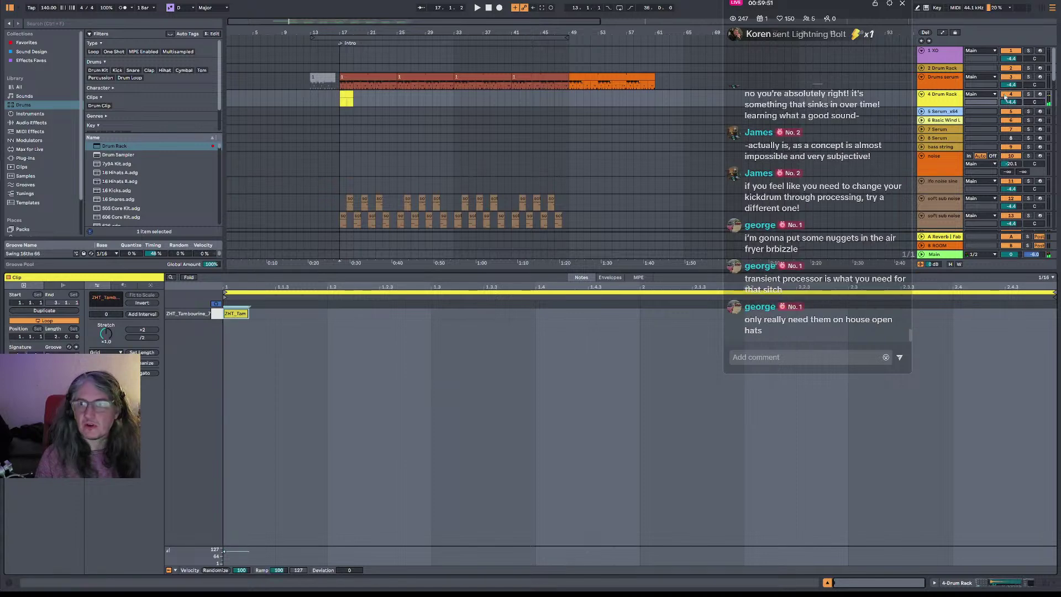
pyautogui.press('space')
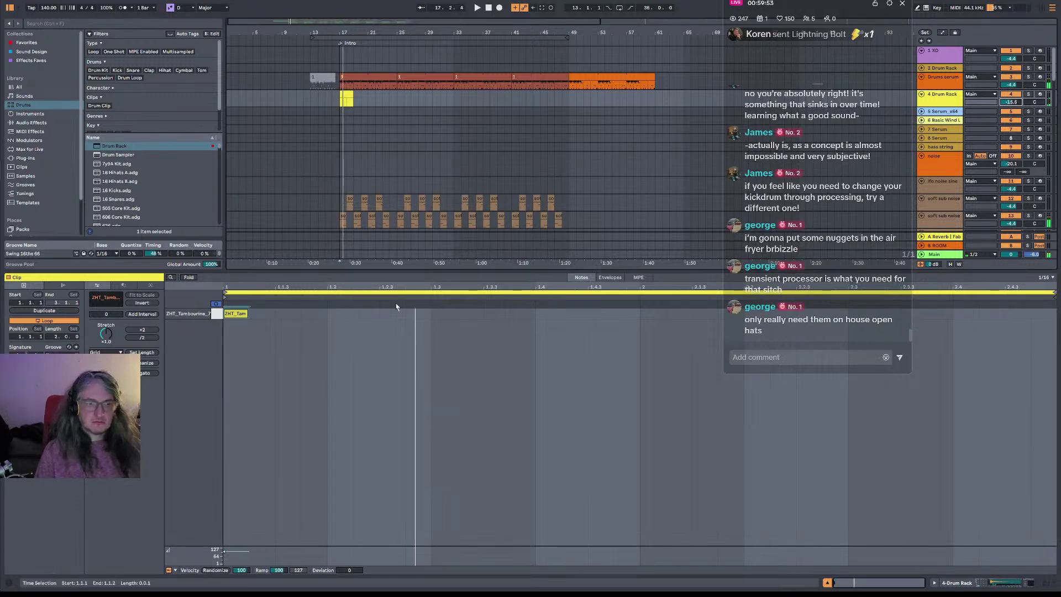
pyautogui.doubleClick(444, 313)
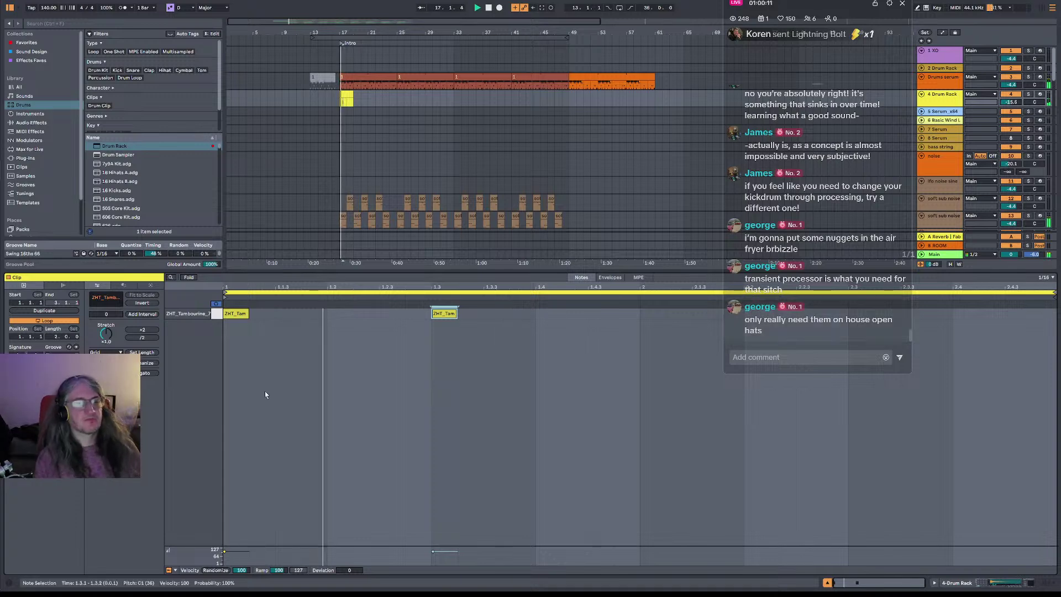
# - Show the 4 Drum Rack track's devices and briefly play back the tambourine pattern
pyautogui.click(938, 102)
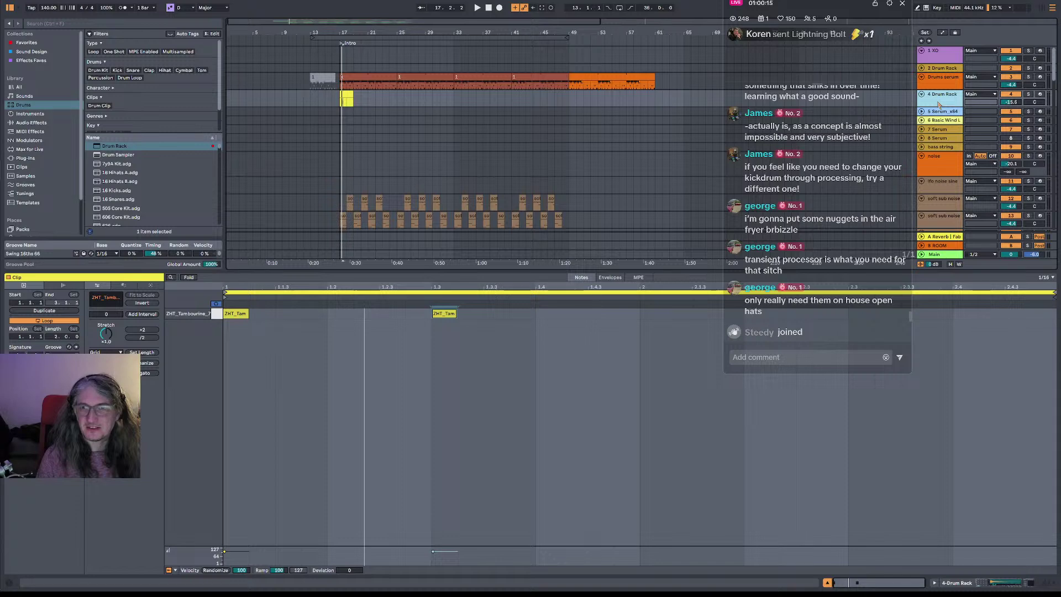
pyautogui.doubleClick(939, 105)
pyautogui.press('space')
pyautogui.press('space')
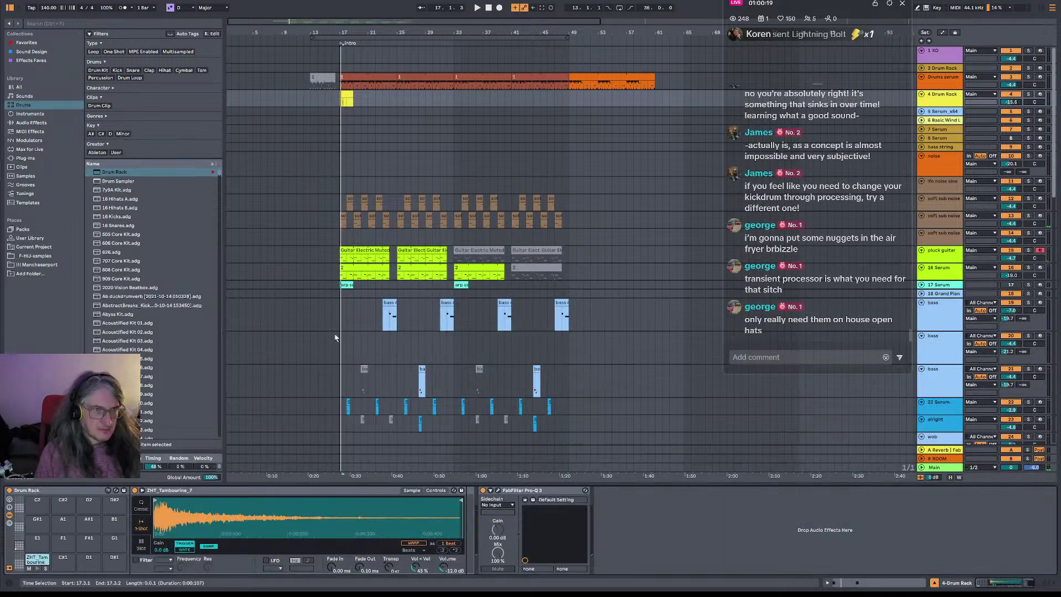
# - Solo the 4 Drum Rack track and audition its tambourine clip from bar 17
pyautogui.moveTo(360, 36); pyautogui.dragTo(381, 123)
pyautogui.click(362, 97)
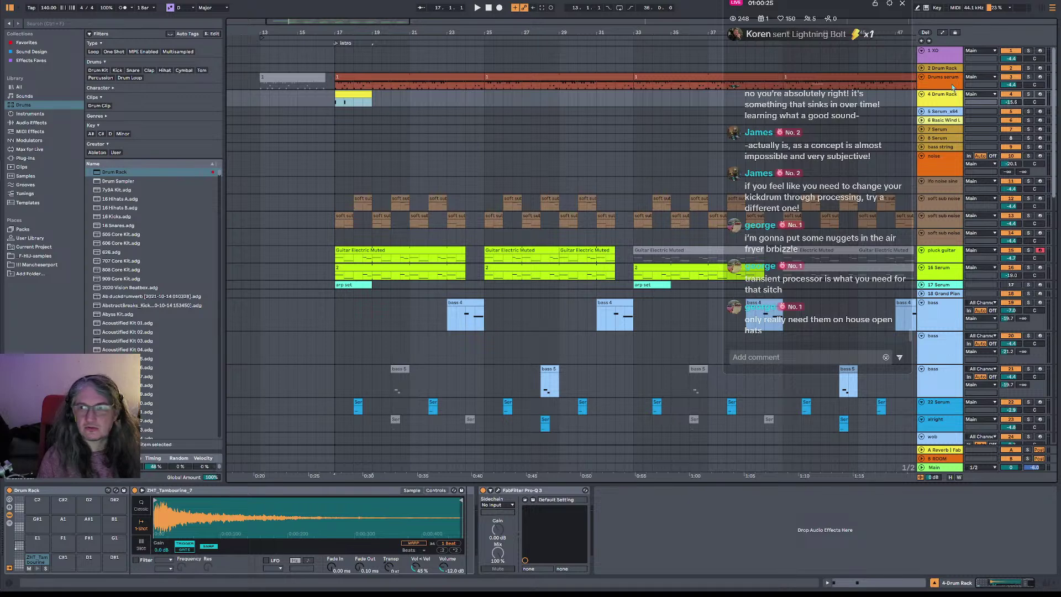
pyautogui.press('s')
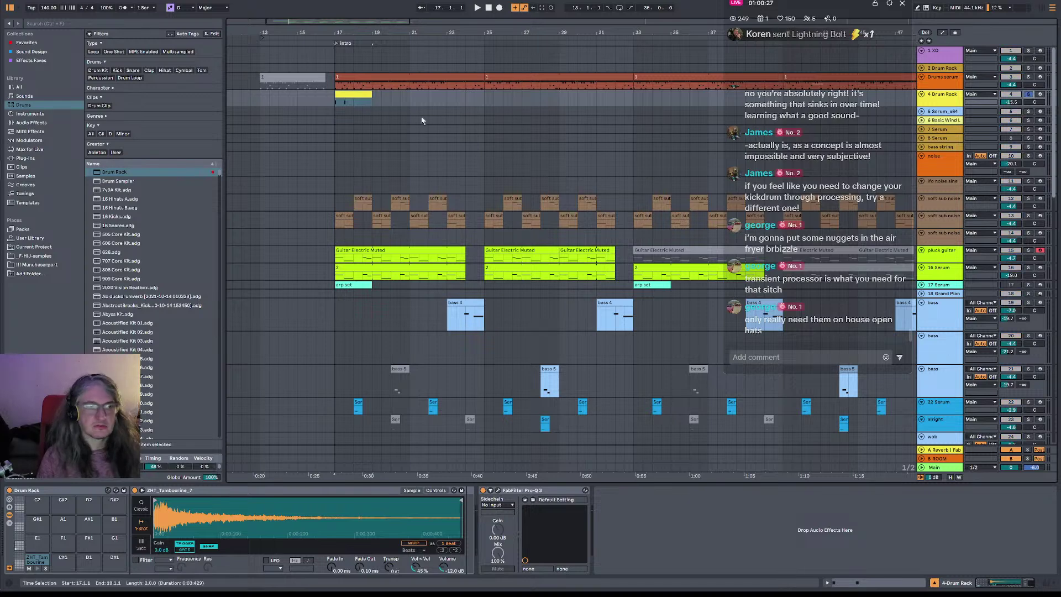
pyautogui.doubleClick(354, 98)
pyautogui.press('space')
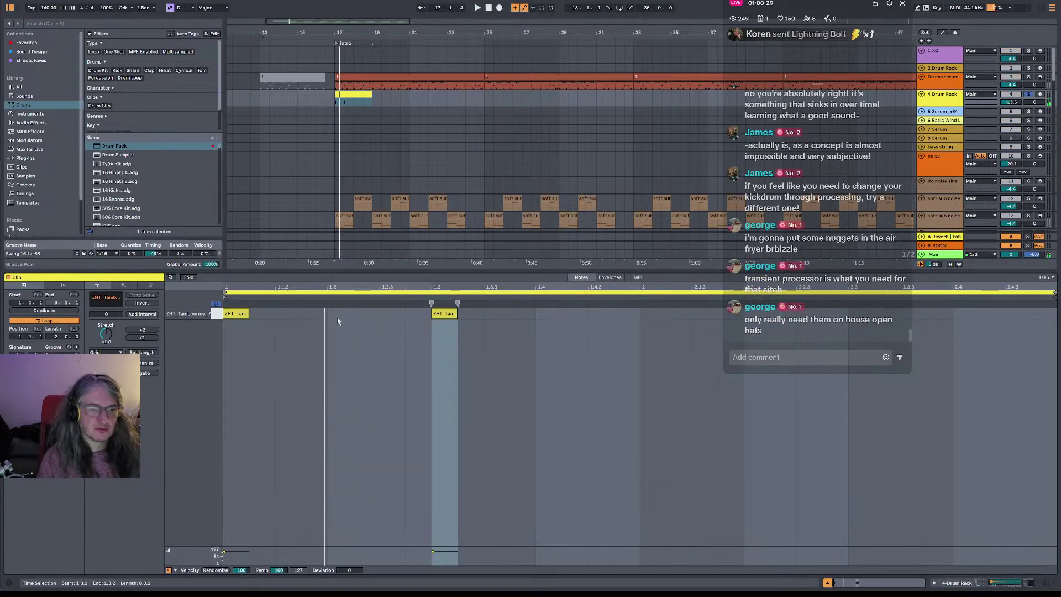
# - Switch to Loopcloud, preview the XOJ_100_Perc_Tamb_3 loop and look through the other tambourine samples in the beats collection
pyautogui.doubleClick(936, 96)
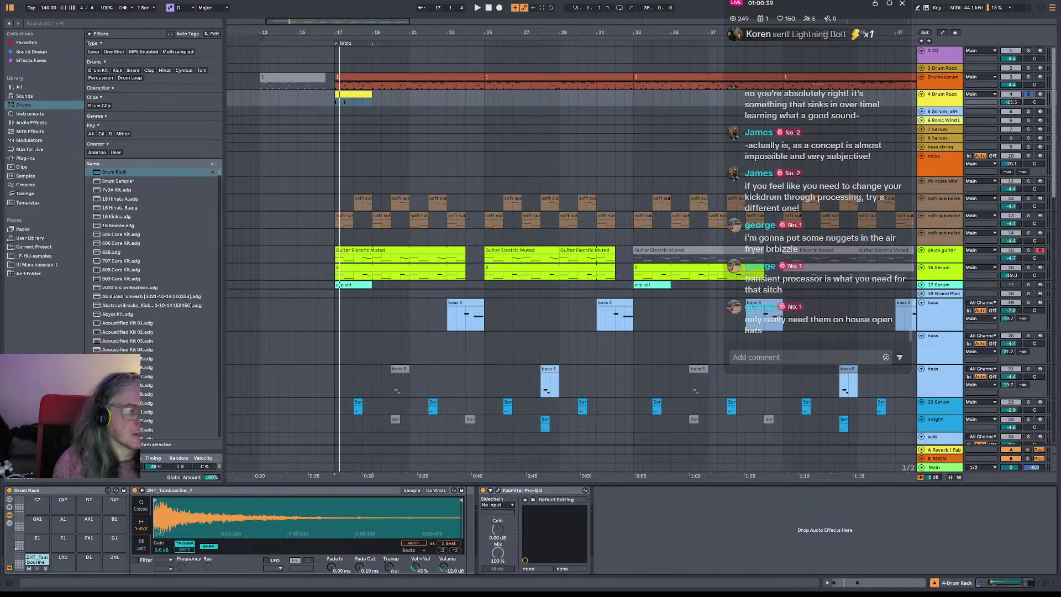
pyautogui.hotkey('alt', 'Tab')
pyautogui.scroll(6, 288, 362)
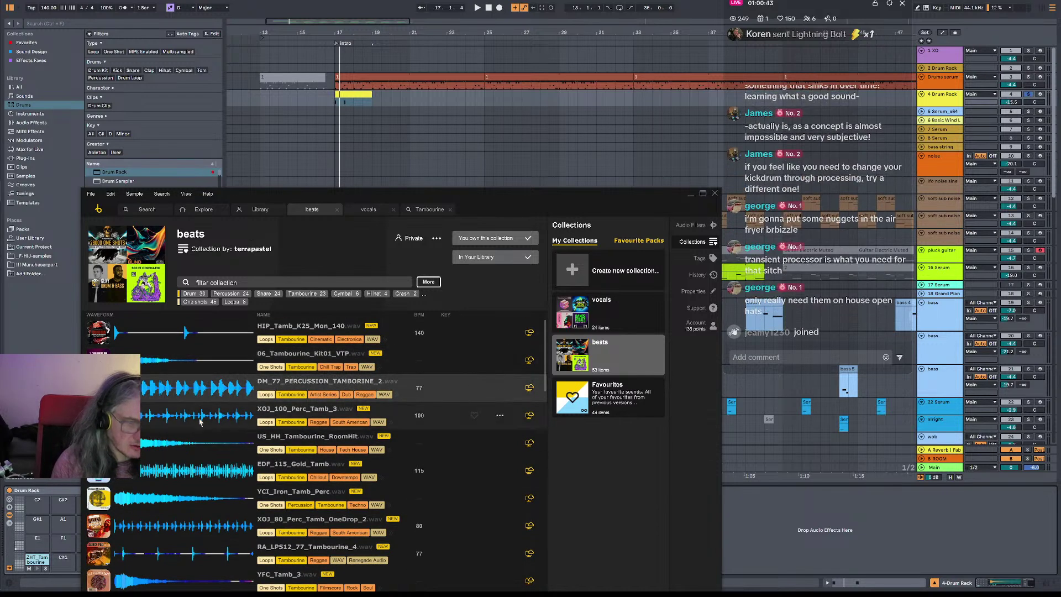
pyautogui.click(200, 421)
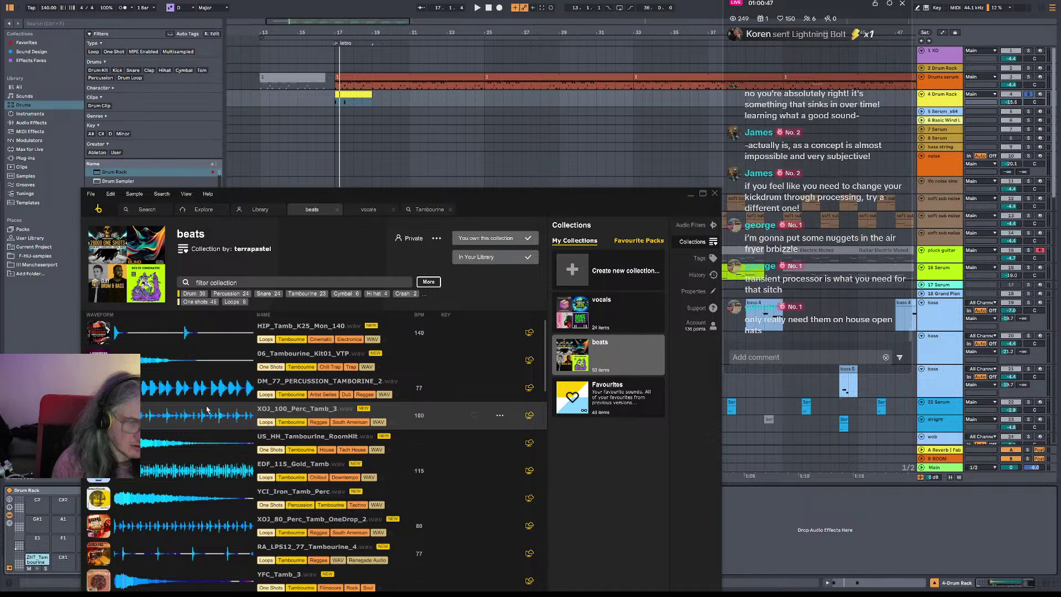
pyautogui.scroll(-3, 207, 409)
pyautogui.scroll(-10, 205, 447)
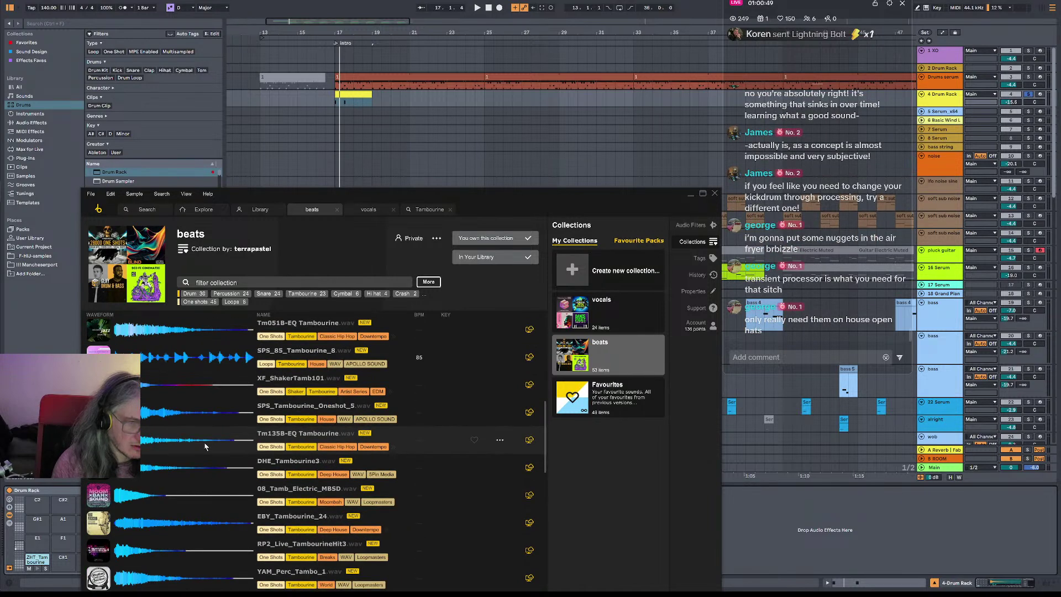
pyautogui.scroll(13, 199, 447)
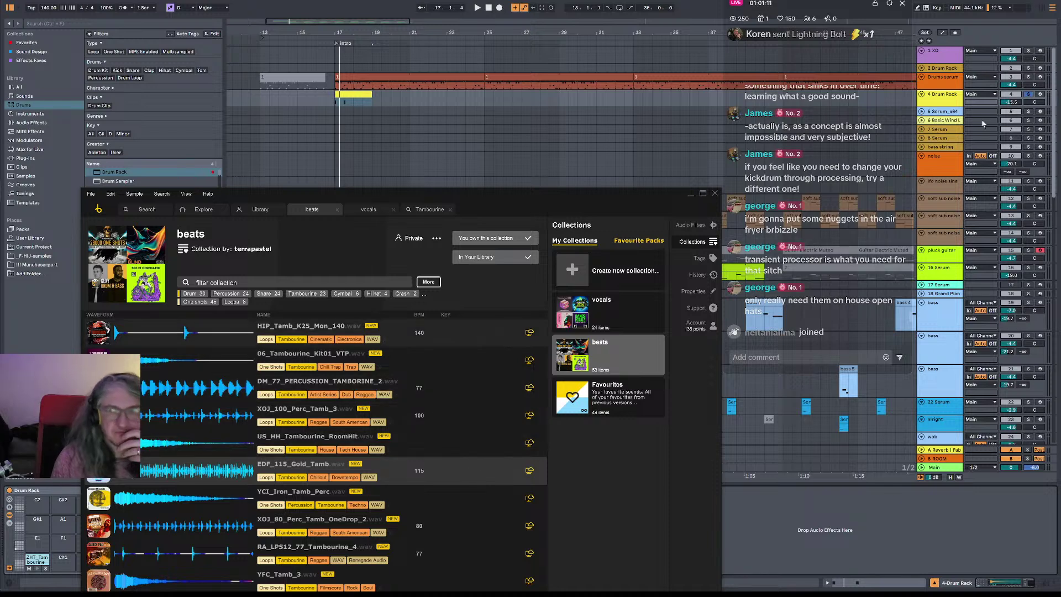
# - Insert an audio track below the 4 Drum Rack track and place Loopcloud's EDF_115_Gold_Tamb loop on it at bar 17
pyautogui.click(944, 99)
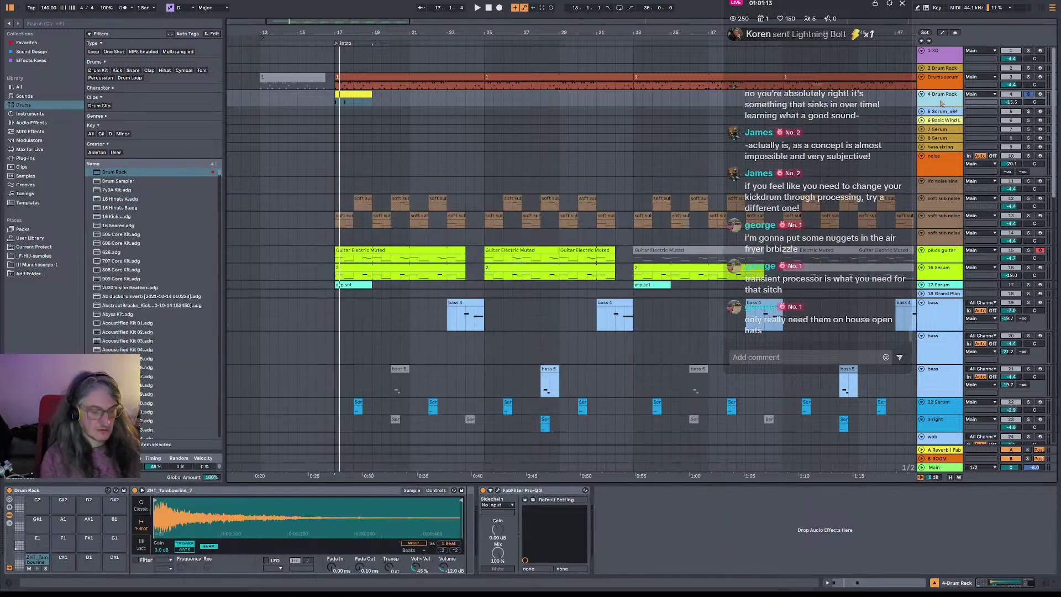
pyautogui.hotkey('ctrl', 't')
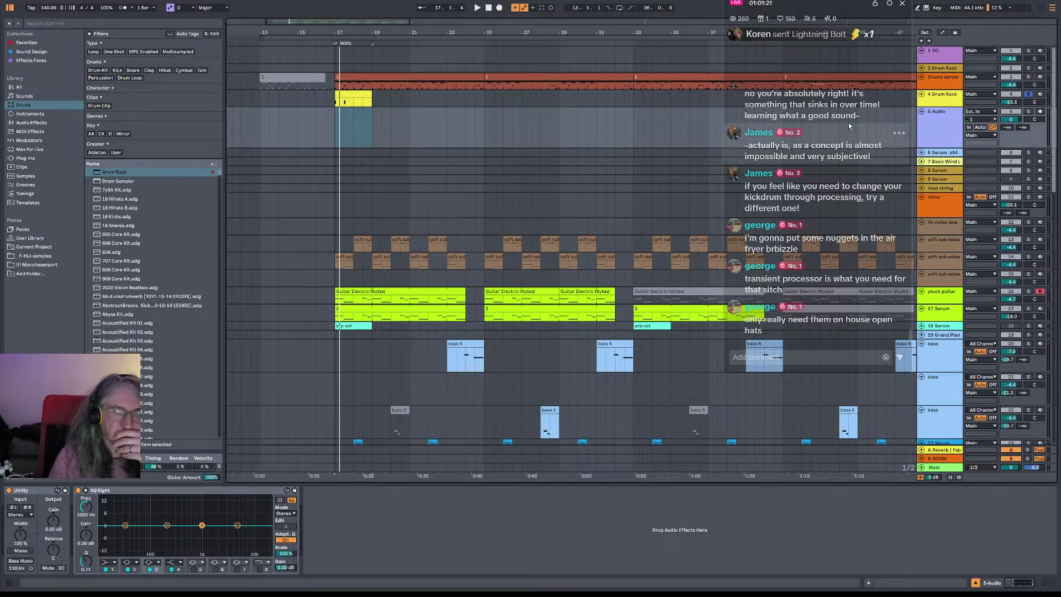
pyautogui.click(959, 122)
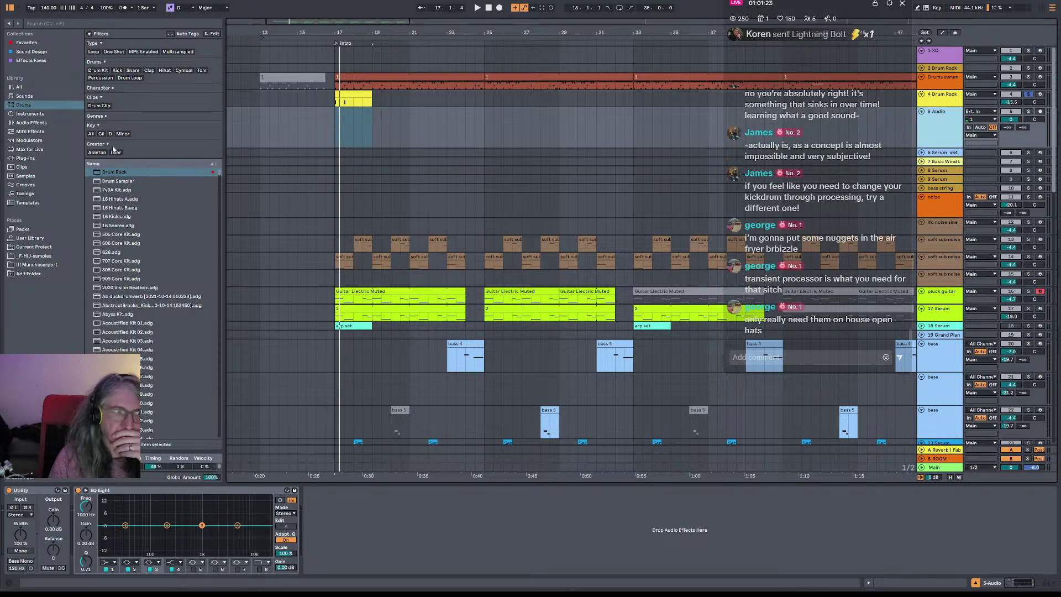
pyautogui.hotkey('alt', 'Tab')
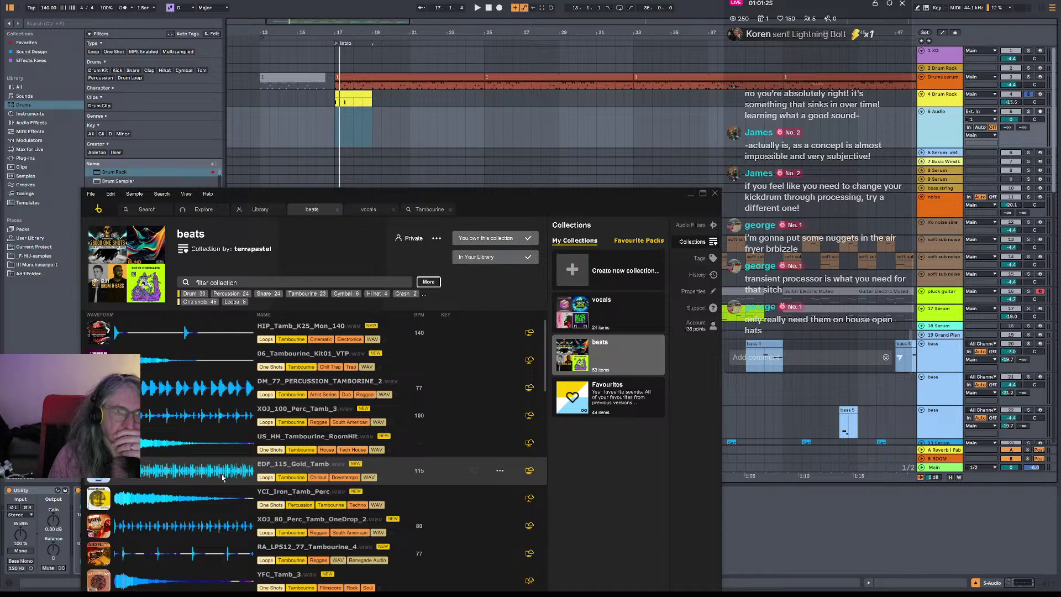
pyautogui.moveTo(222, 477); pyautogui.dragTo(340, 127)
pyautogui.moveTo(382, 32); pyautogui.dragTo(429, 66)
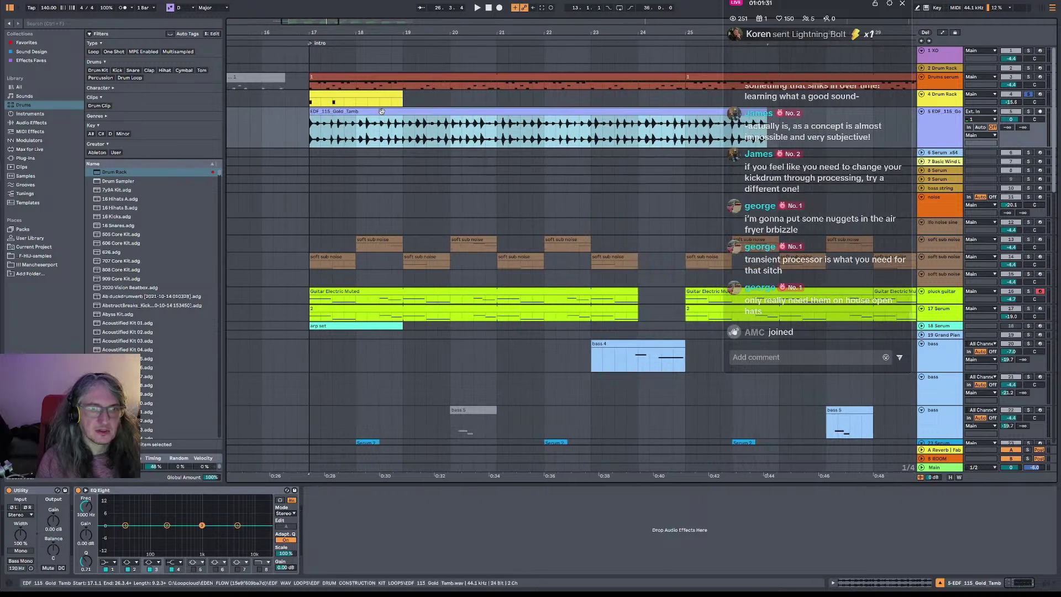
# - Turn on warping for the EDF_115_Gold_Tamb clip and slice it per transient to a new MIDI track with the Drum Slicer Extra preset
pyautogui.doubleClick(381, 112)
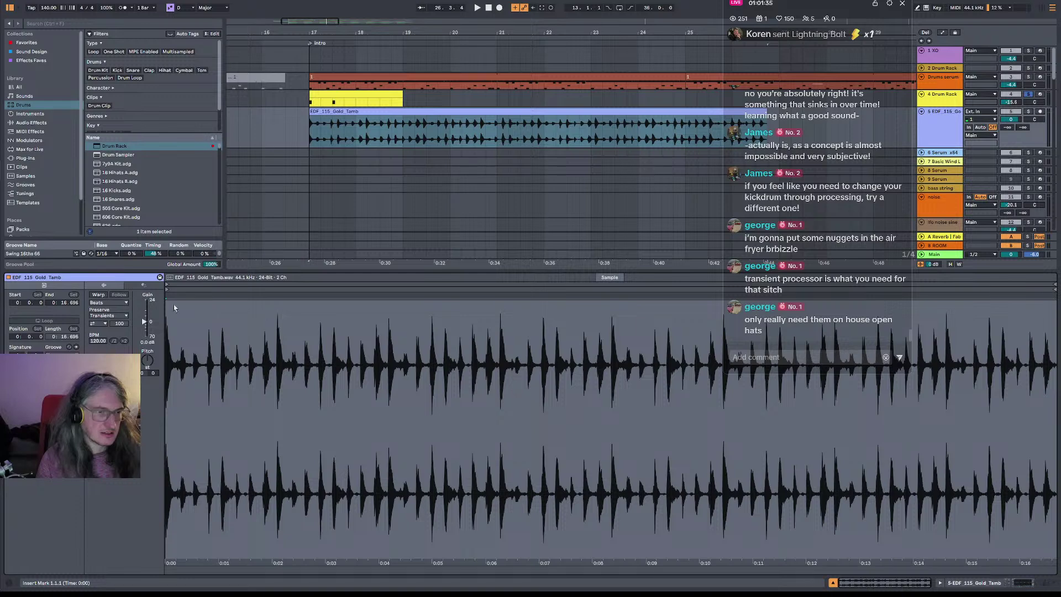
pyautogui.click(93, 296)
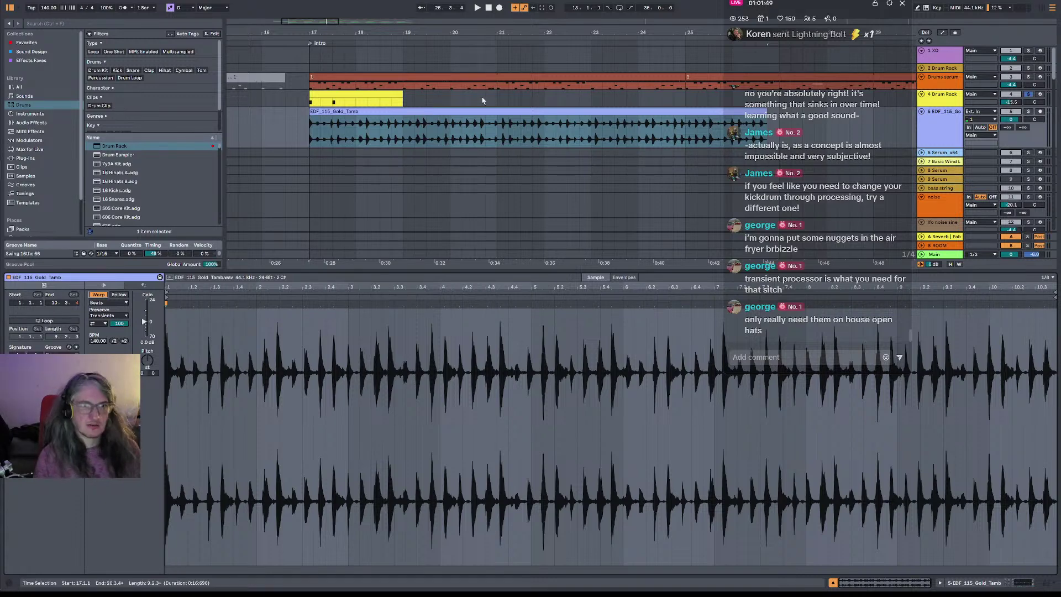
pyautogui.rightClick(508, 112)
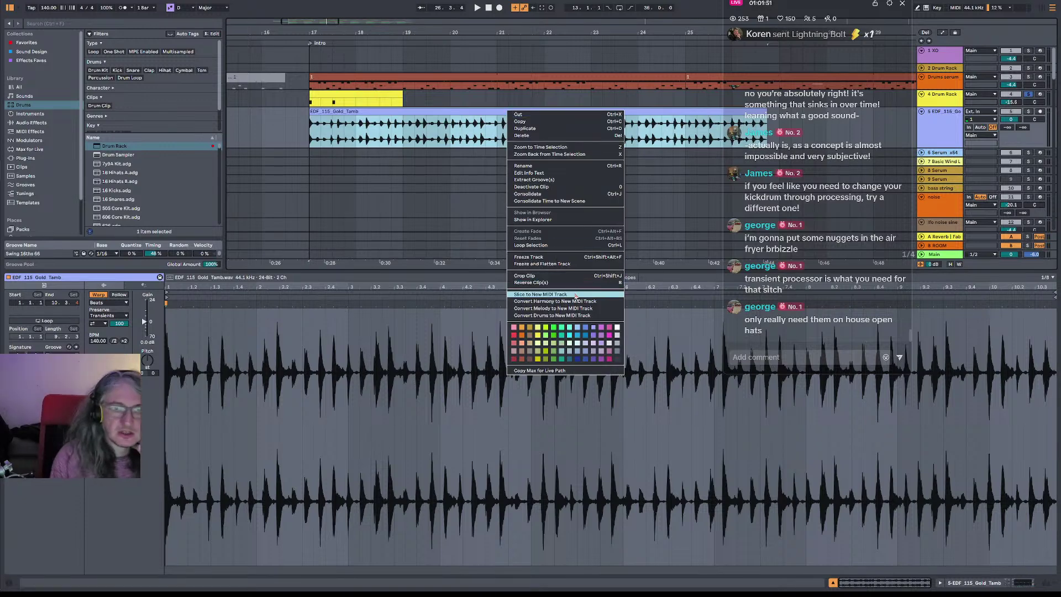
pyautogui.click(553, 294)
pyautogui.click(597, 297)
pyautogui.click(594, 266)
pyautogui.click(597, 269)
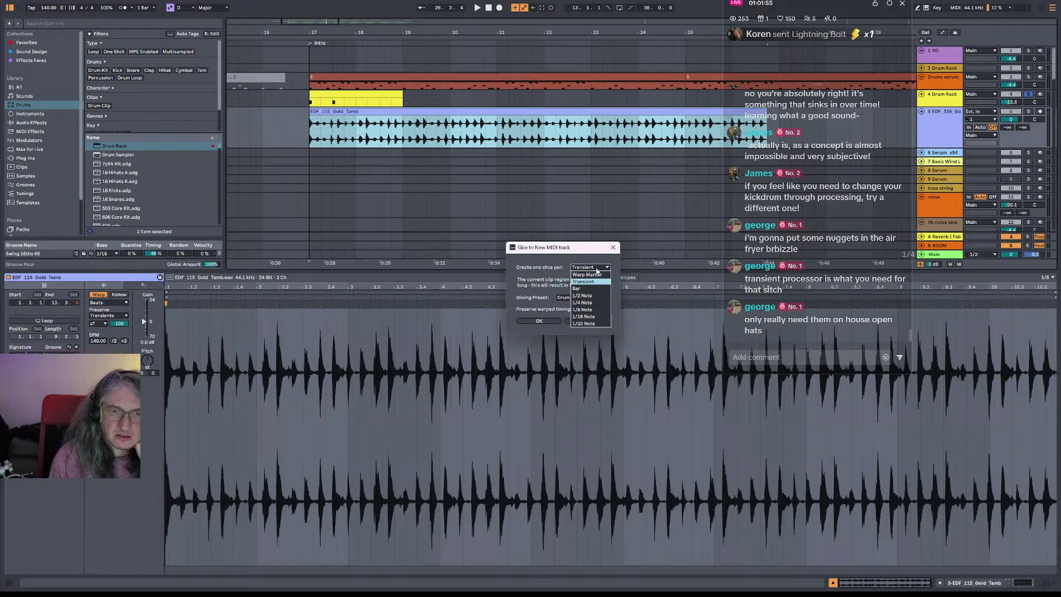
pyautogui.click(596, 269)
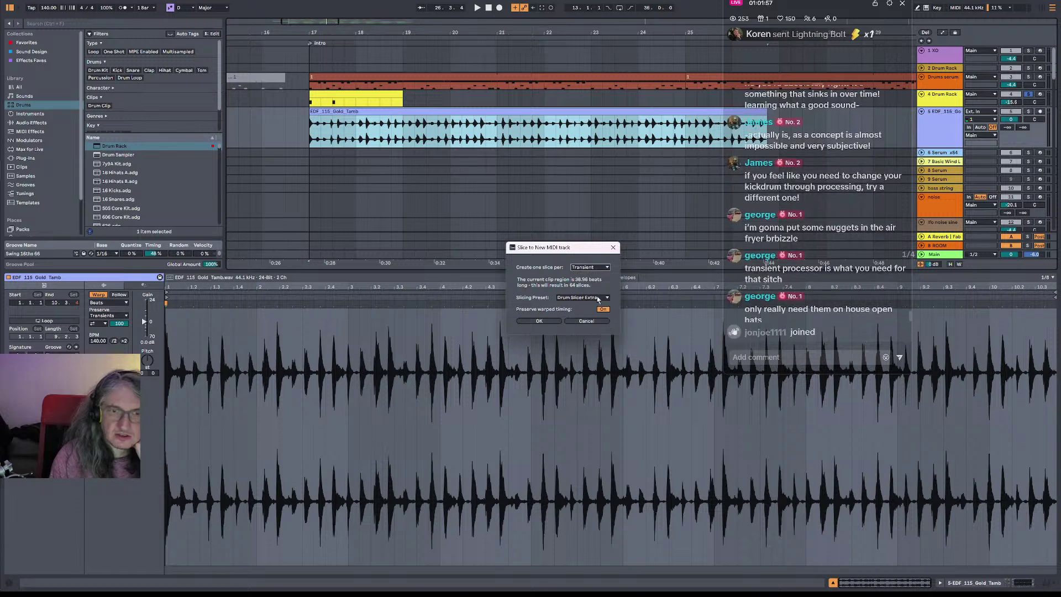
pyautogui.click(597, 296)
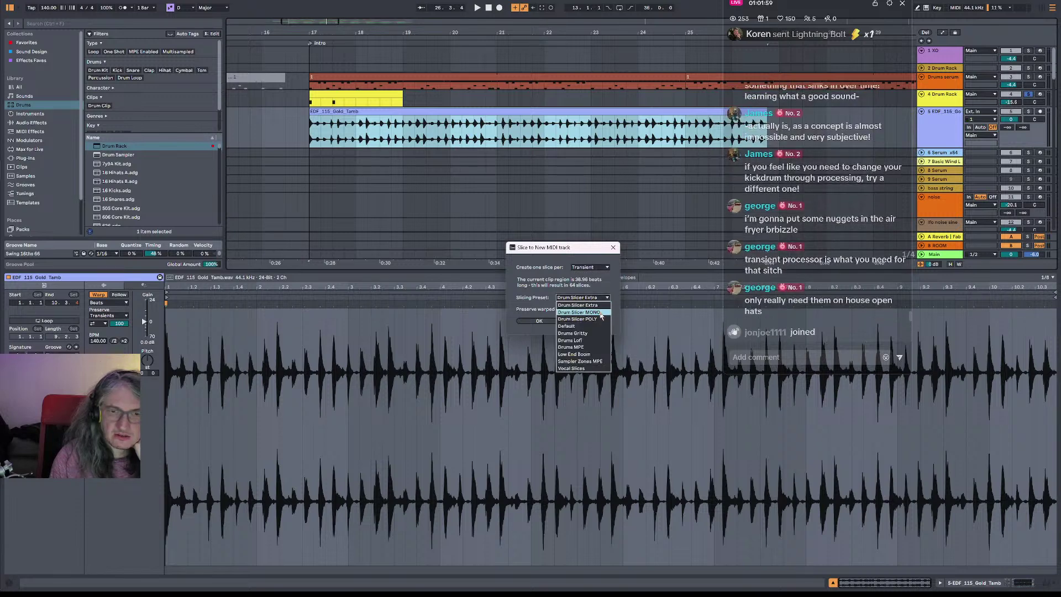
pyautogui.click(580, 304)
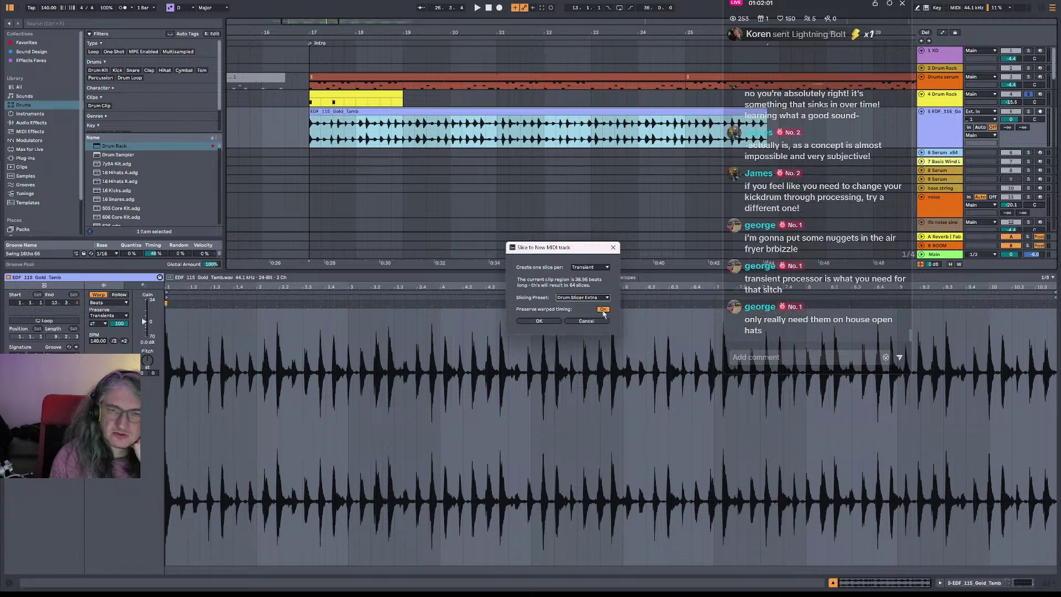
pyautogui.click(555, 322)
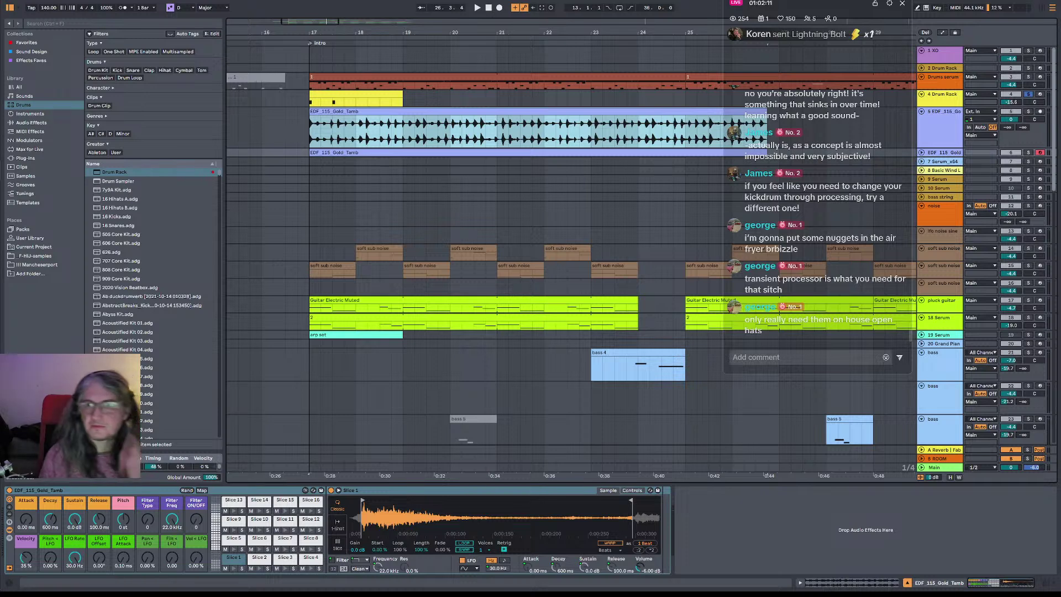
# - Unsolo the 4 Drum Rack track and collapse it together with the EDF_115_Gold_Tamb audio track
pyautogui.click(1028, 95)
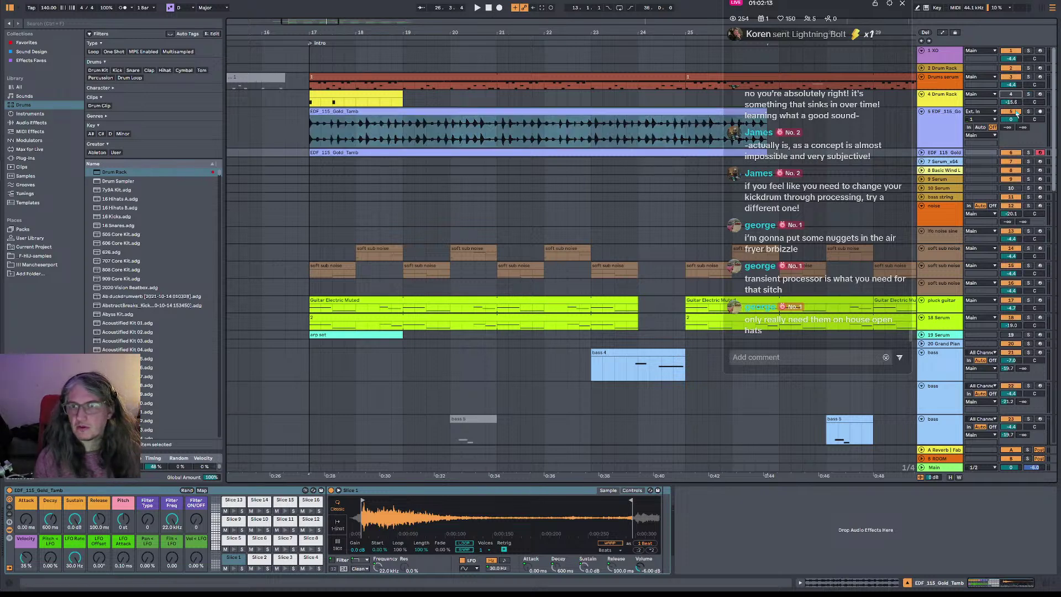
pyautogui.click(926, 96)
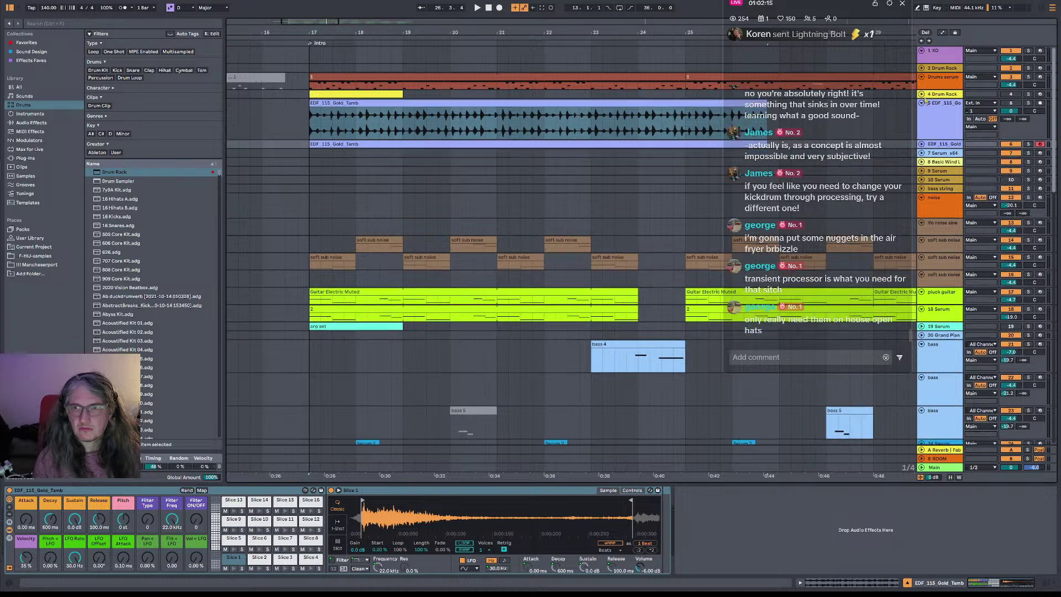
pyautogui.click(925, 103)
pyautogui.click(927, 113)
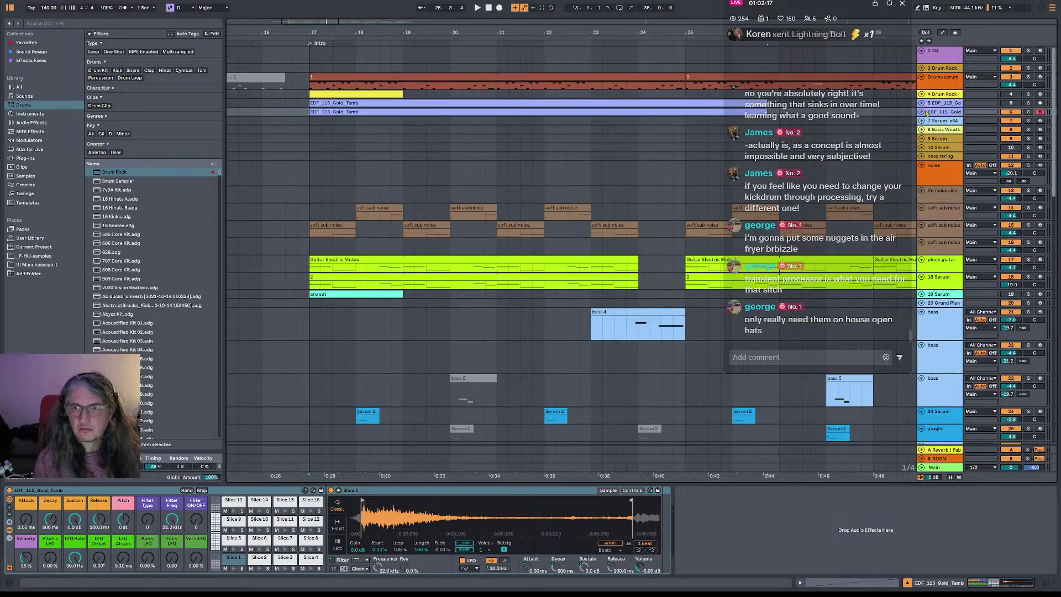
# - Unfold the sliced EDF_115_Gold_Tamb MIDI track, open its clip and audition the individual slices
pyautogui.click(923, 112)
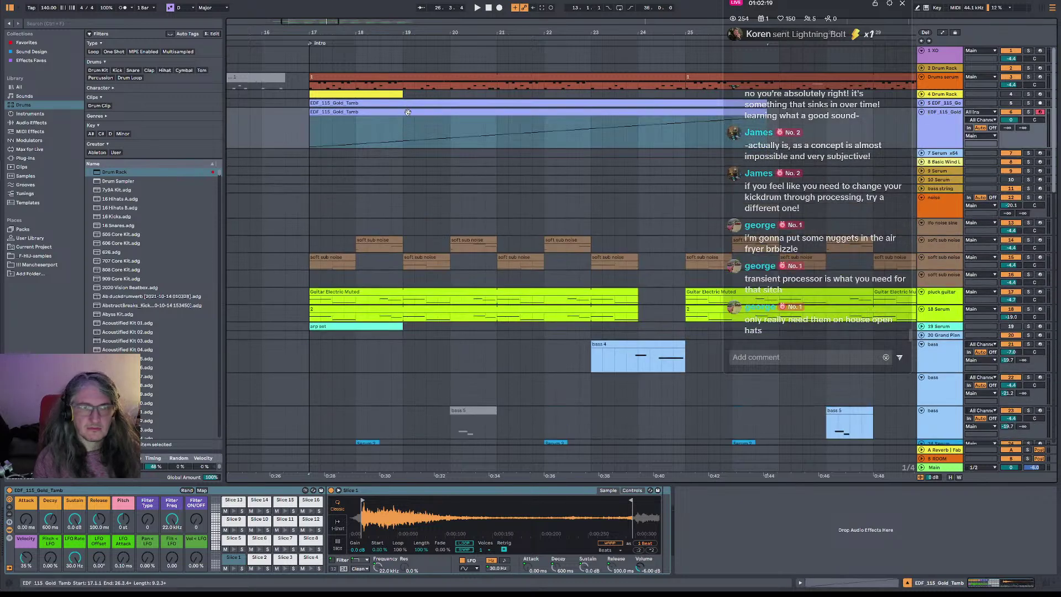
pyautogui.doubleClick(506, 114)
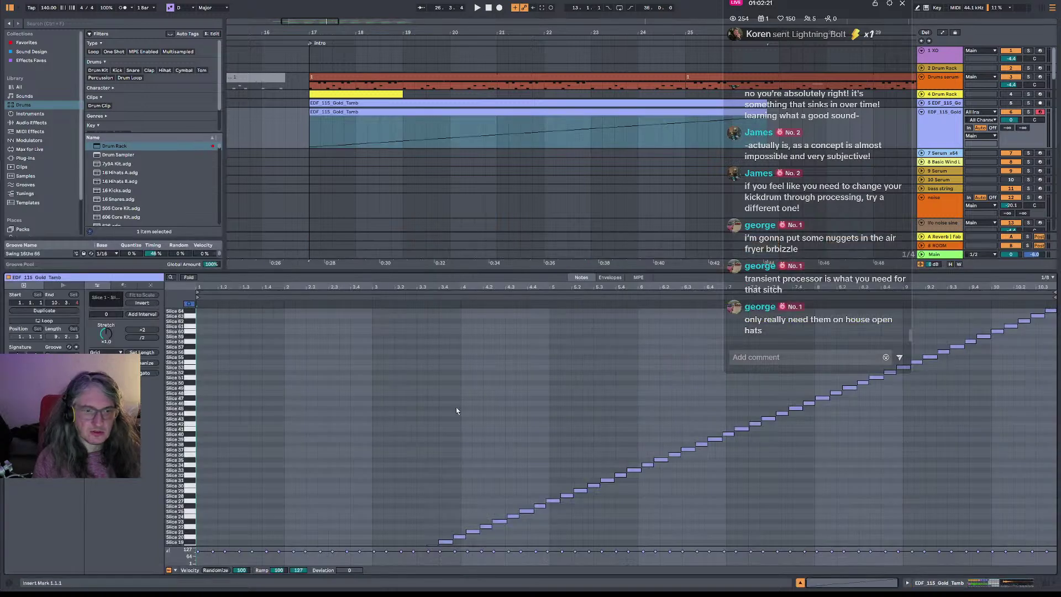
pyautogui.scroll(-3, 401, 401)
pyautogui.click(188, 544)
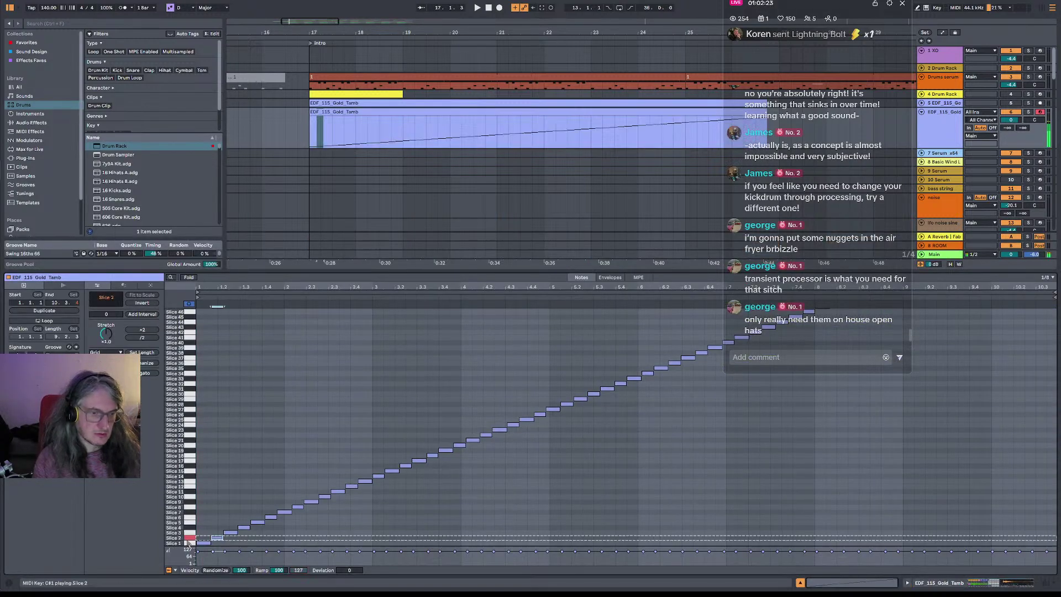
pyautogui.click(188, 545)
pyautogui.click(957, 130)
pyautogui.doubleClick(957, 130)
pyautogui.doubleClick(434, 128)
pyautogui.moveTo(194, 544); pyautogui.dragTo(755, 405)
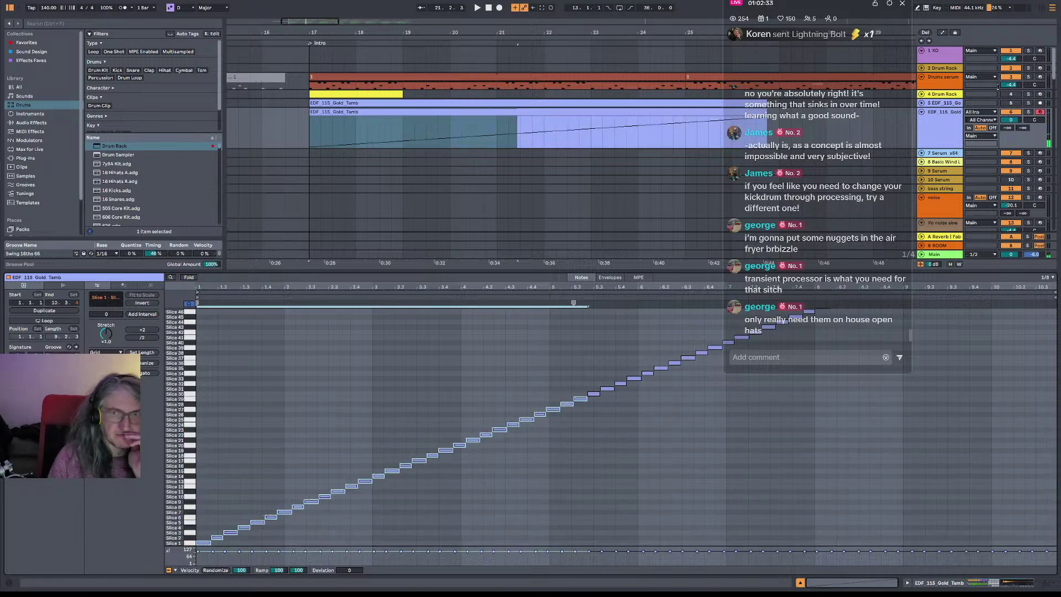
# - Delete the generated clip from the sliced EDF_115_Gold_Tamb MIDI track
pyautogui.click(963, 114)
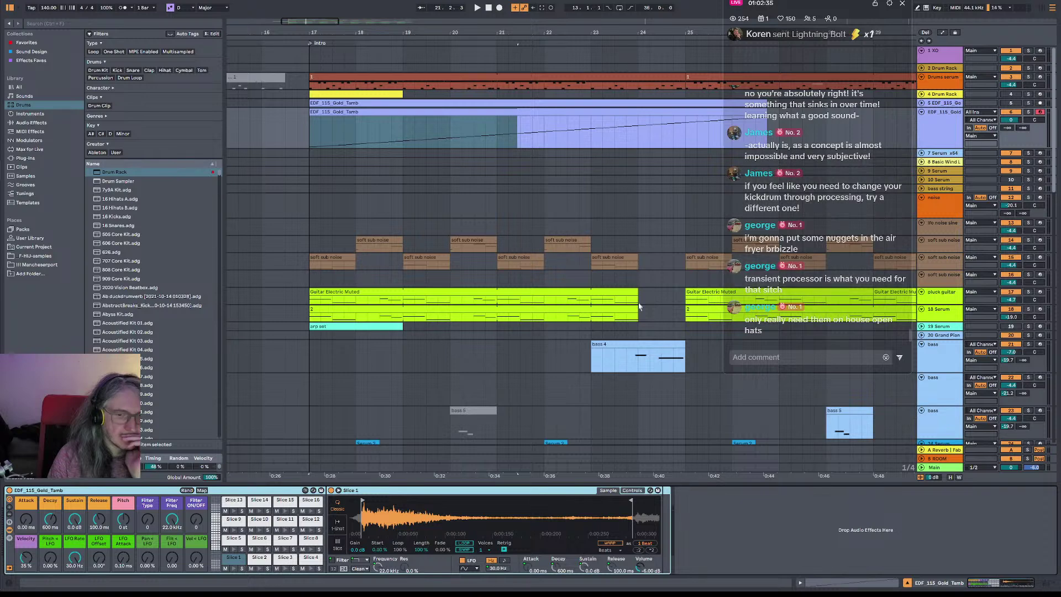
pyautogui.click(341, 112)
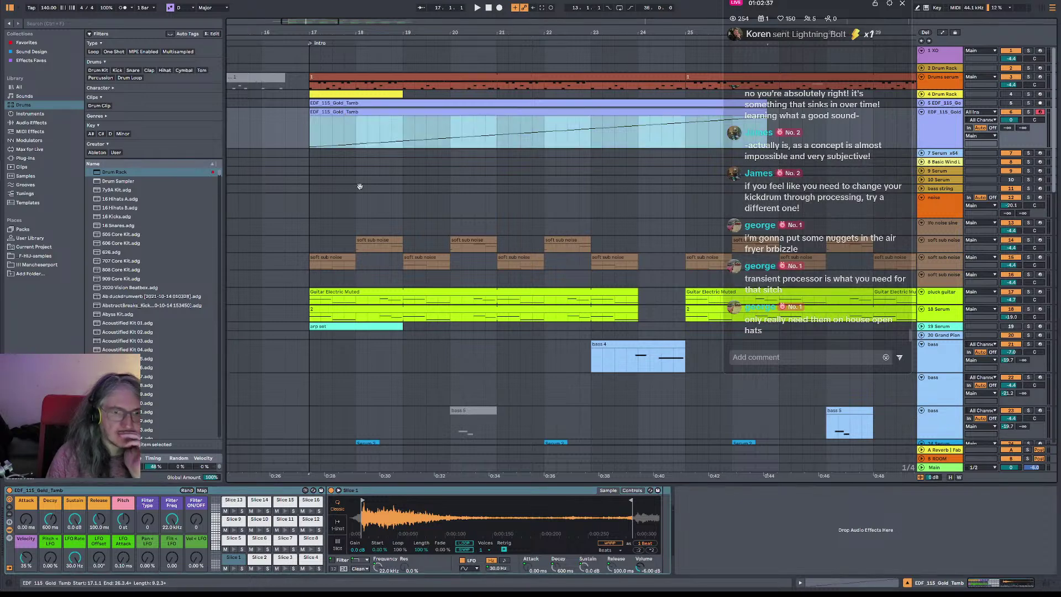
pyautogui.click(439, 113)
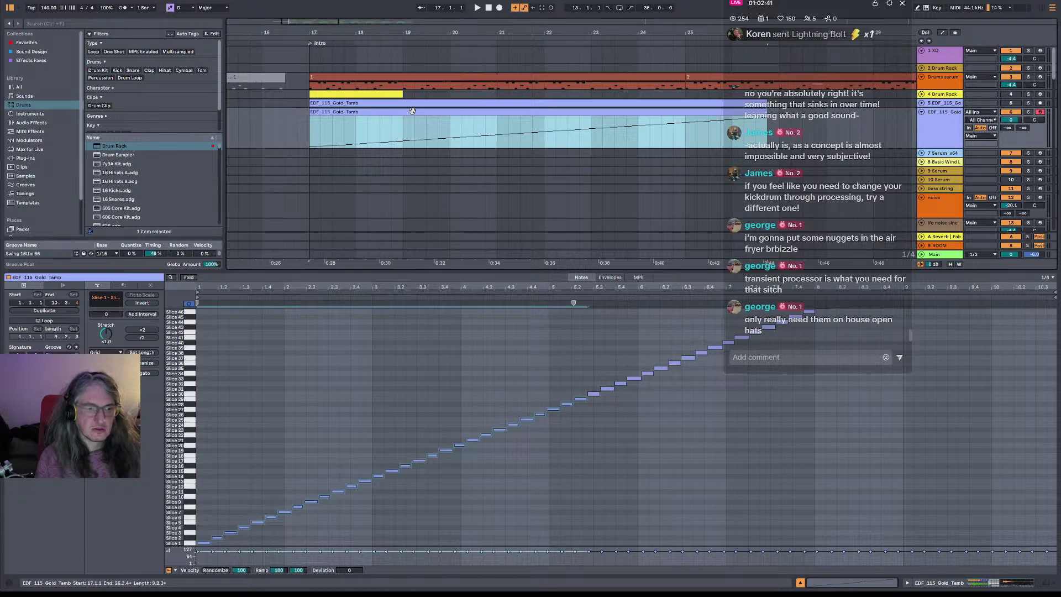
pyautogui.press('Delete')
# - Create an empty one-bar MIDI clip at bar 17 on the sliced tambourine track and show its lowest slices
pyautogui.moveTo(314, 132); pyautogui.dragTo(356, 133)
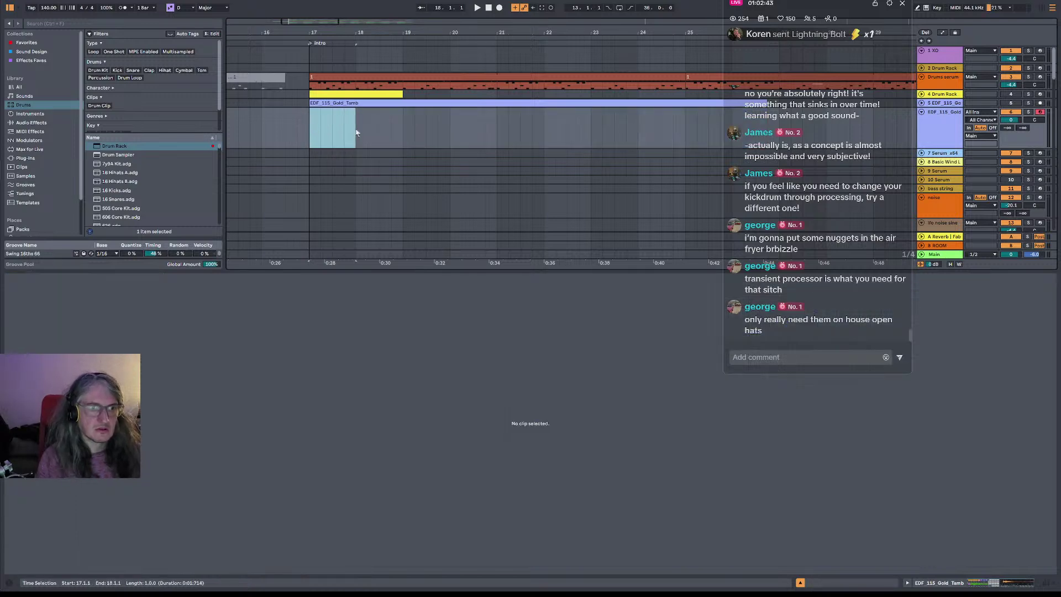
pyautogui.press('space')
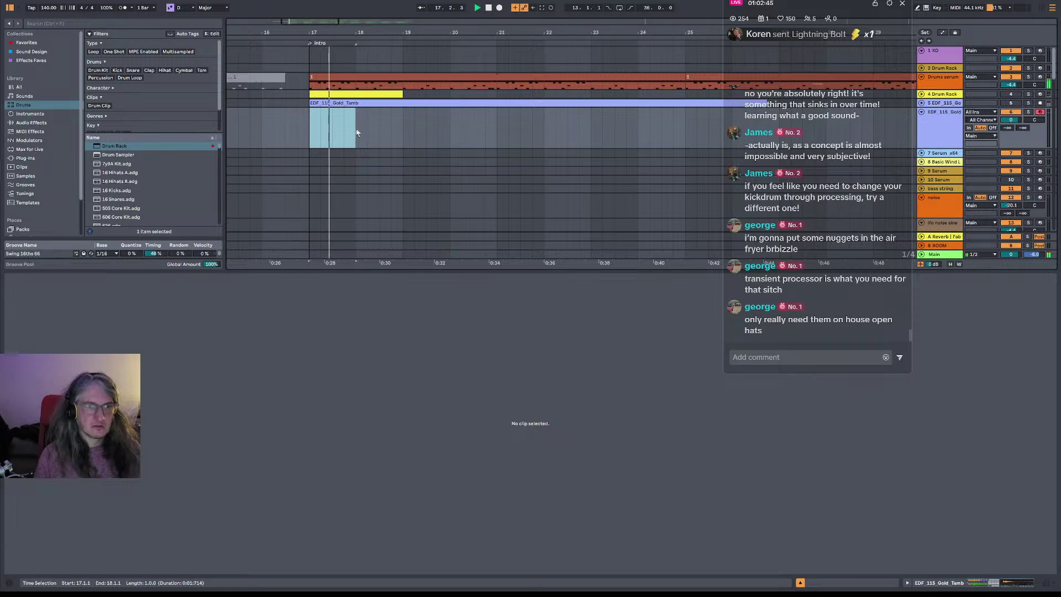
pyautogui.doubleClick(333, 135)
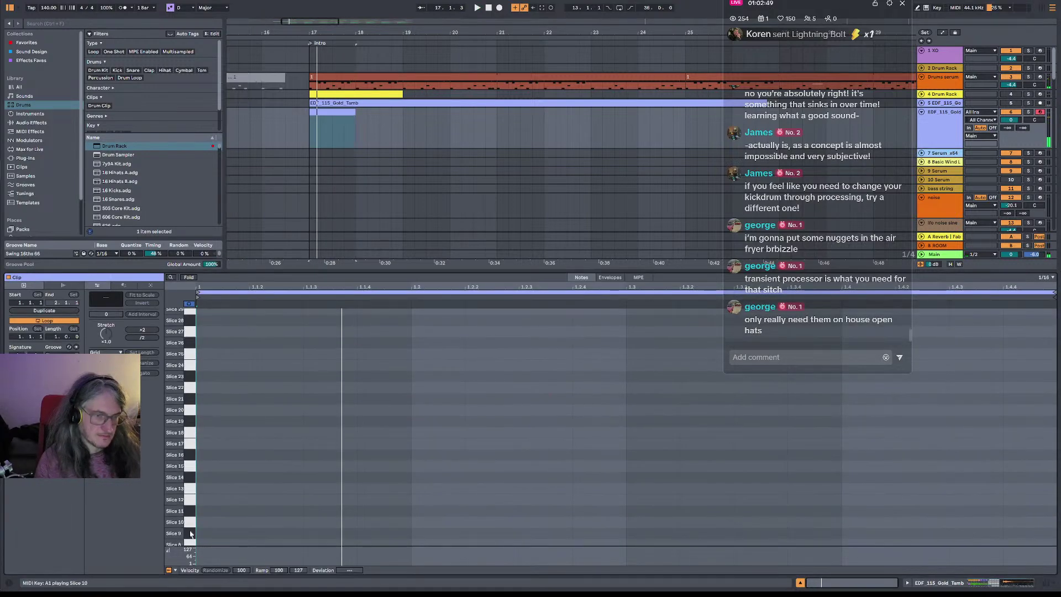
pyautogui.scroll(-5, 190, 519)
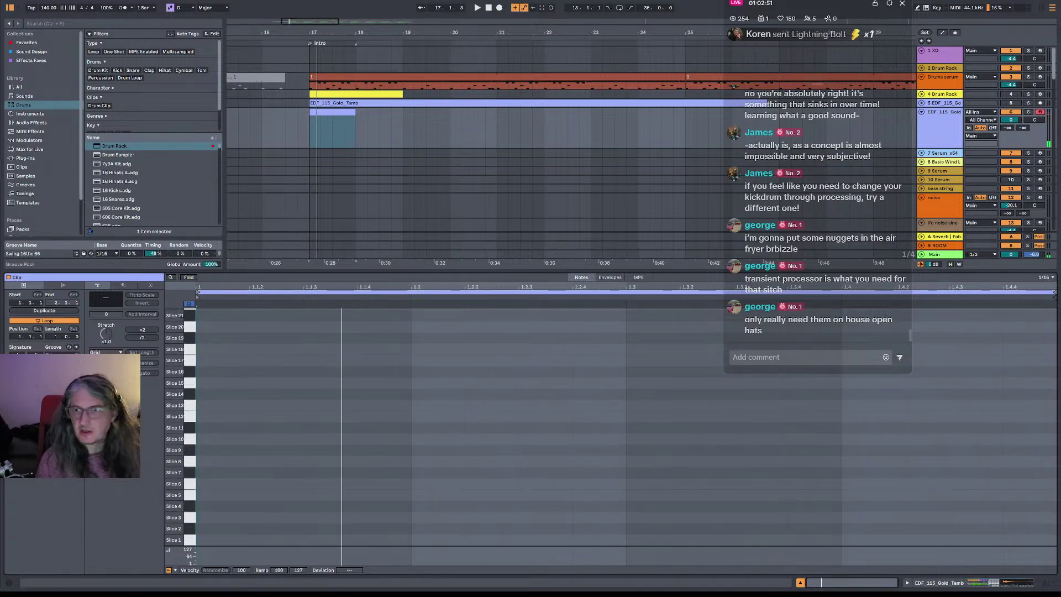
# - Lower the sliced tambourine track's volume to about -8 dB and audition the lower slices
pyautogui.moveTo(1011, 119); pyautogui.dragTo(1010, 136)
pyautogui.press('space')
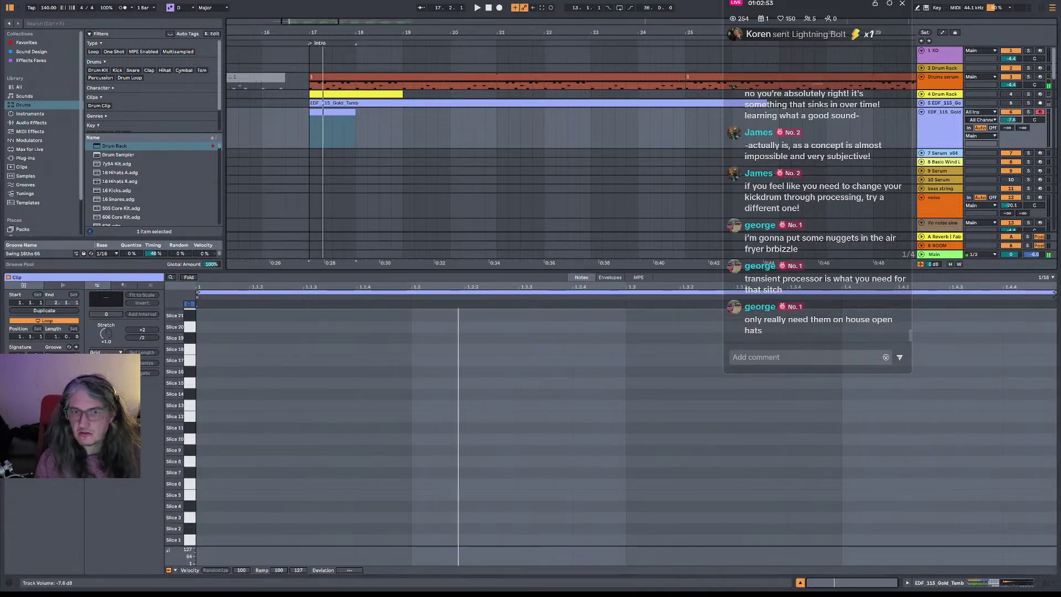
pyautogui.click(191, 540)
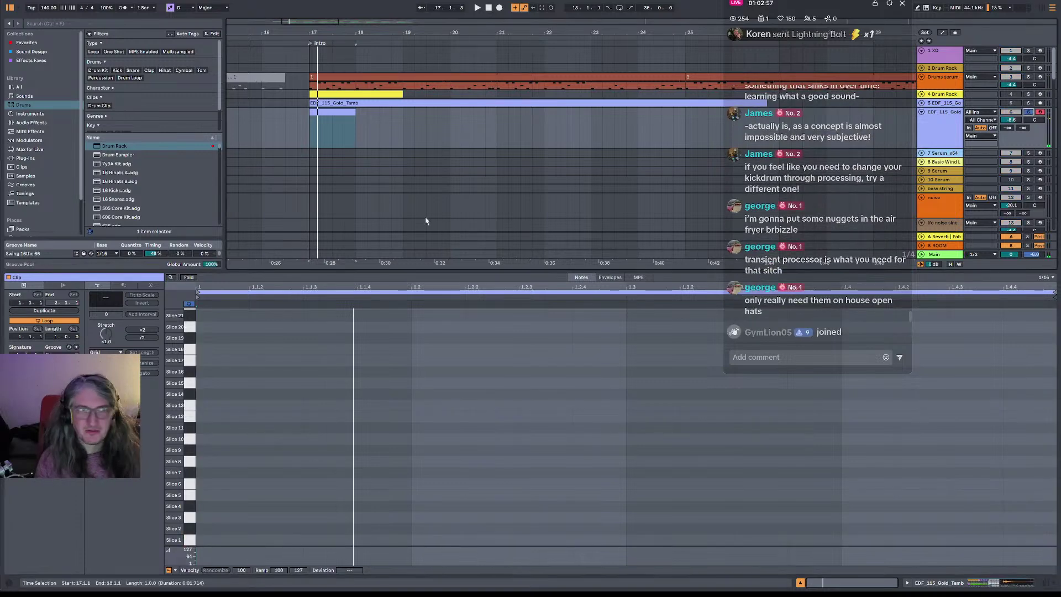
pyautogui.moveTo(191, 540); pyautogui.dragTo(190, 482)
pyautogui.click(191, 540)
# - Add sixteenth notes on the four beats of the clip: Slice 1 at 1.1, Slice 5 at 1.2, Slice 9 at 1.3 and Slice 12 at 1.4
pyautogui.doubleClick(217, 540)
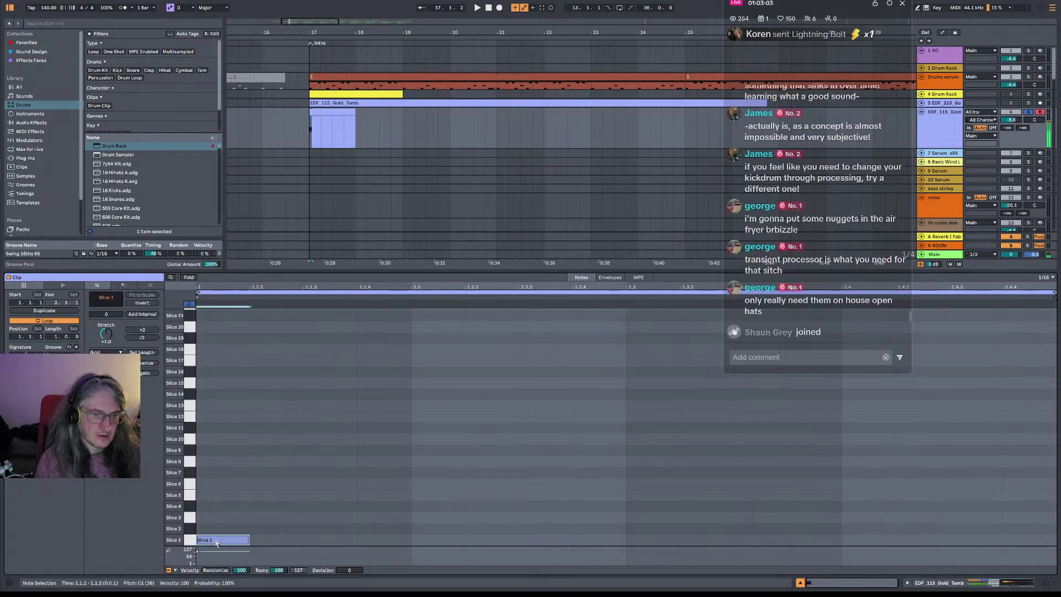
pyautogui.doubleClick(457, 496)
pyautogui.press('space')
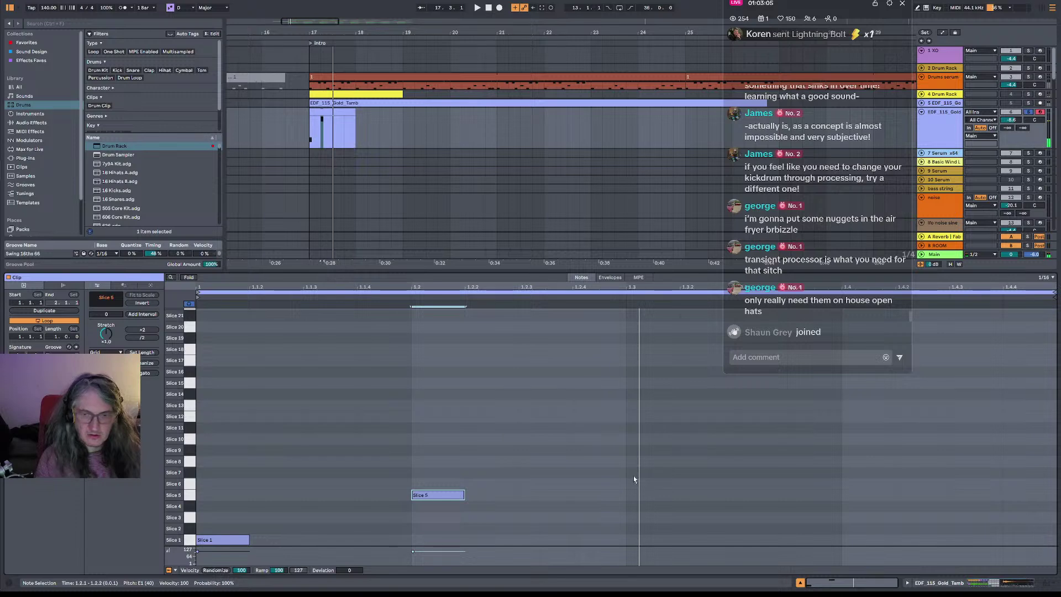
pyautogui.doubleClick(664, 474)
pyautogui.moveTo(661, 474); pyautogui.dragTo(661, 451)
pyautogui.press('space')
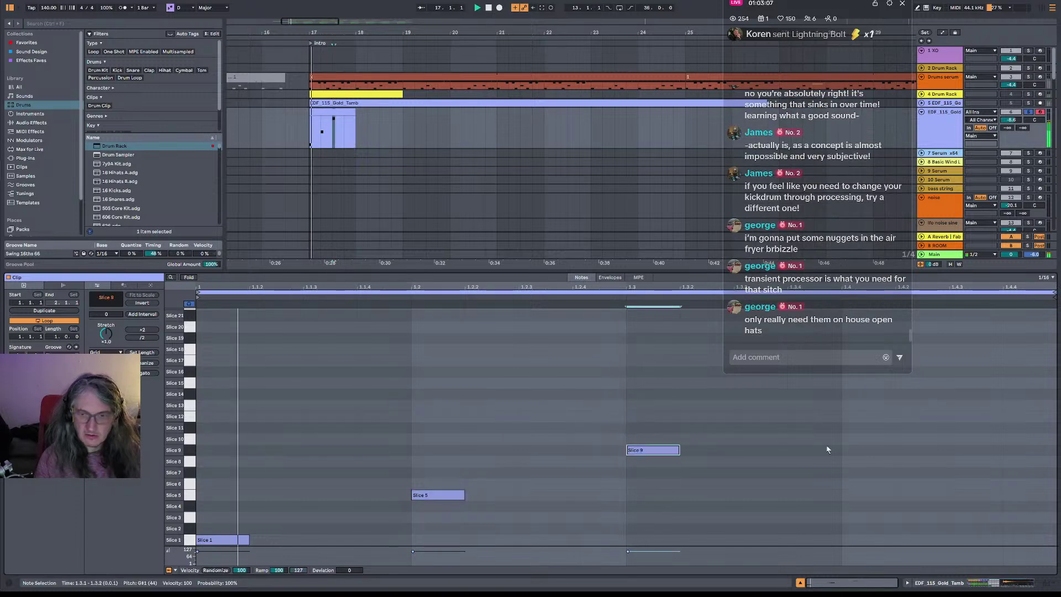
pyautogui.doubleClick(879, 420)
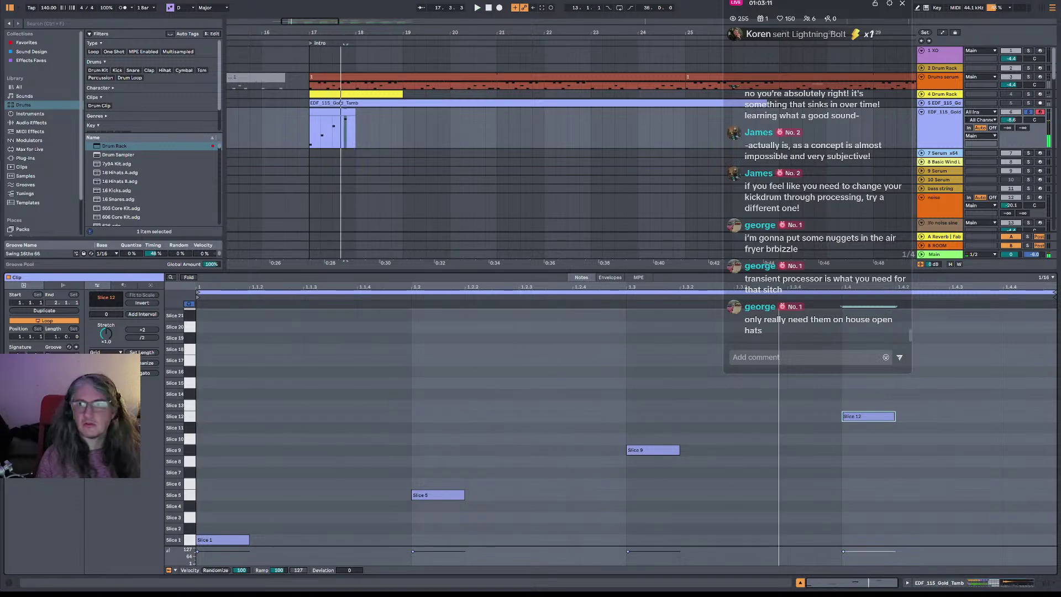
# - During playback, set the sliced tambourine rack's Release to 1.58 s and Attack to 1.47 ms
pyautogui.doubleClick(943, 126)
pyautogui.press('space')
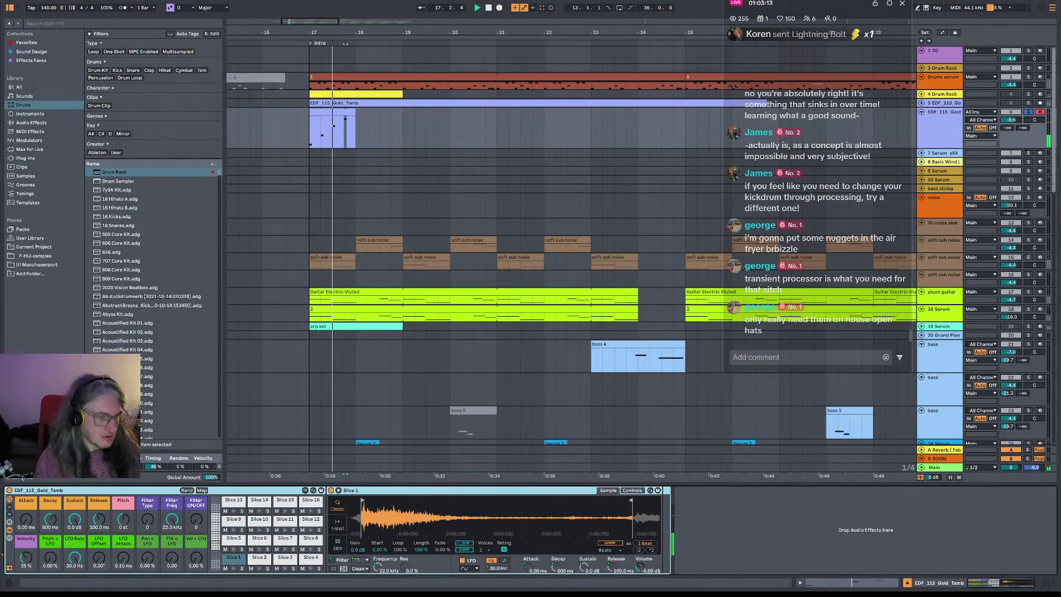
pyautogui.moveTo(99, 519); pyautogui.dragTo(99, 494)
pyautogui.moveTo(26, 520); pyautogui.dragTo(26, 506)
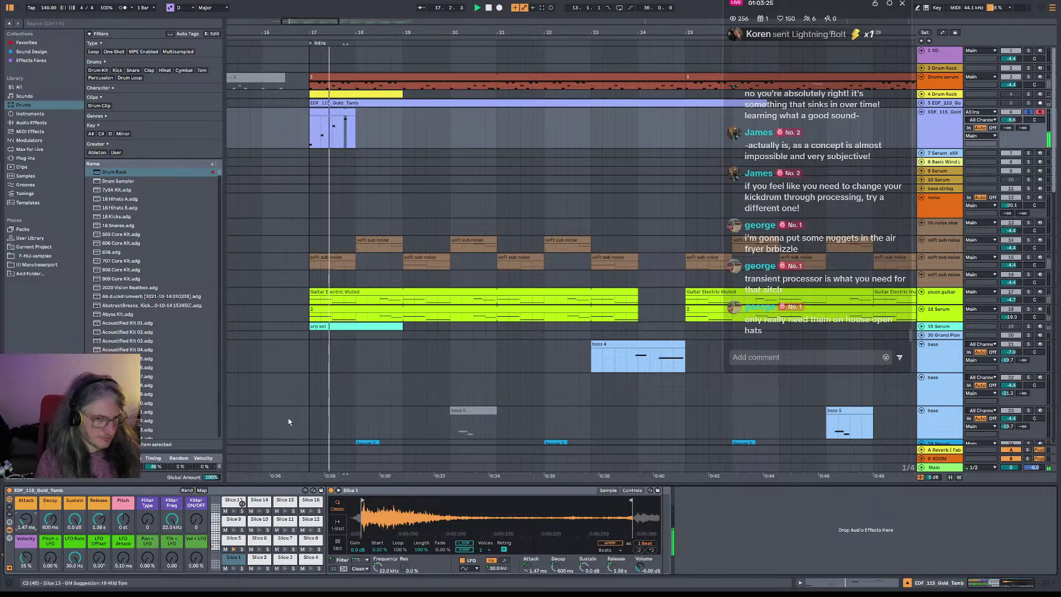
# - Add a Slice 7 note at 1.1.4 in the tambourine clip and apply the Swing 16ths 66 groove
pyautogui.doubleClick(333, 112)
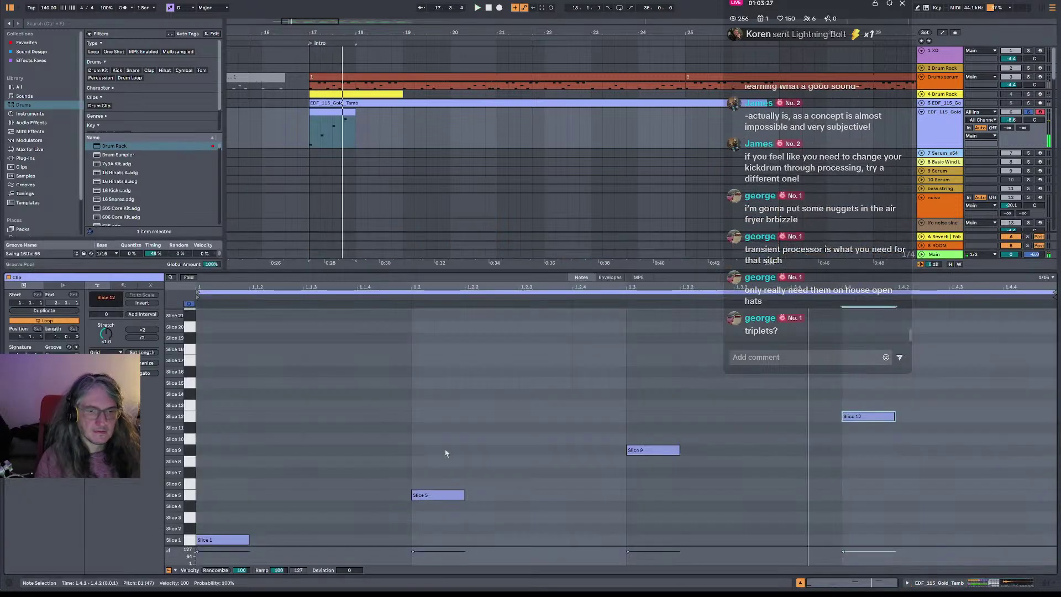
pyautogui.doubleClick(384, 473)
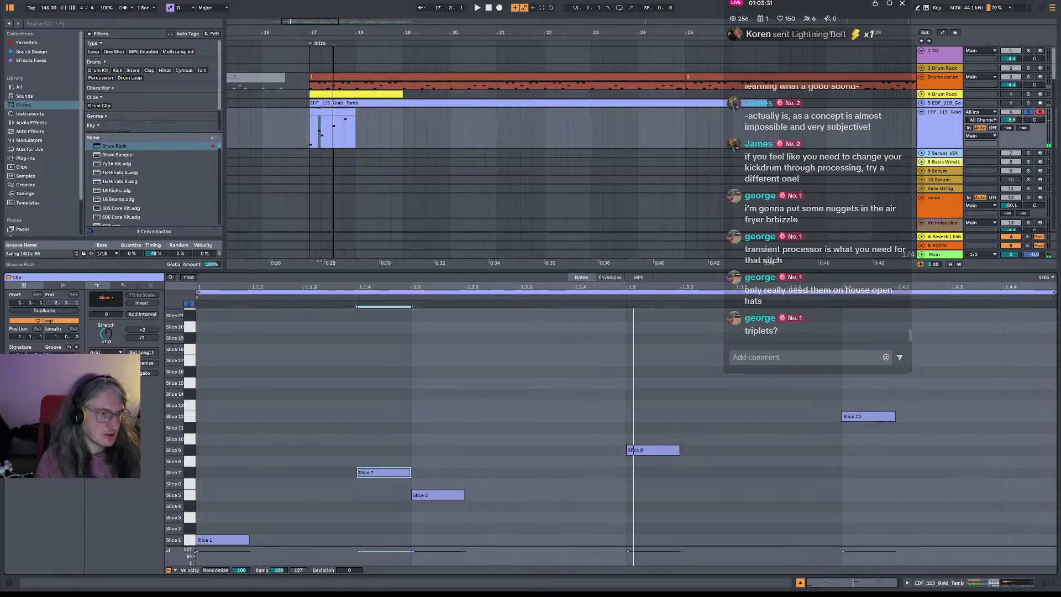
pyautogui.click(61, 371)
pyautogui.press('space')
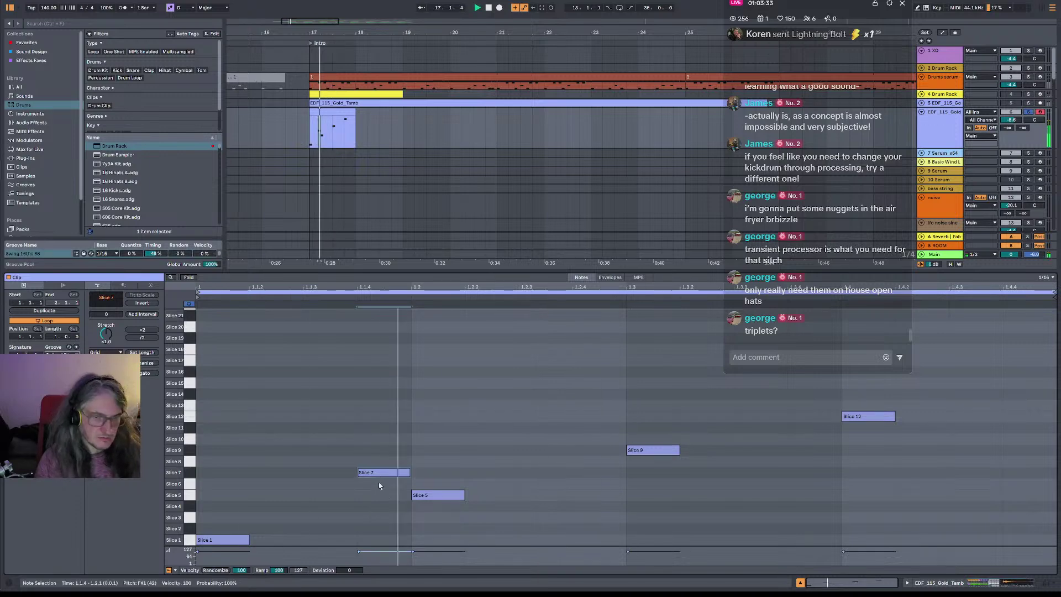
# - Move the Slice 7 note to 1.2.2 and add Slice 8 at 1.2.4 and Slice 14 at 1.3.4
pyautogui.moveTo(380, 474); pyautogui.dragTo(508, 476)
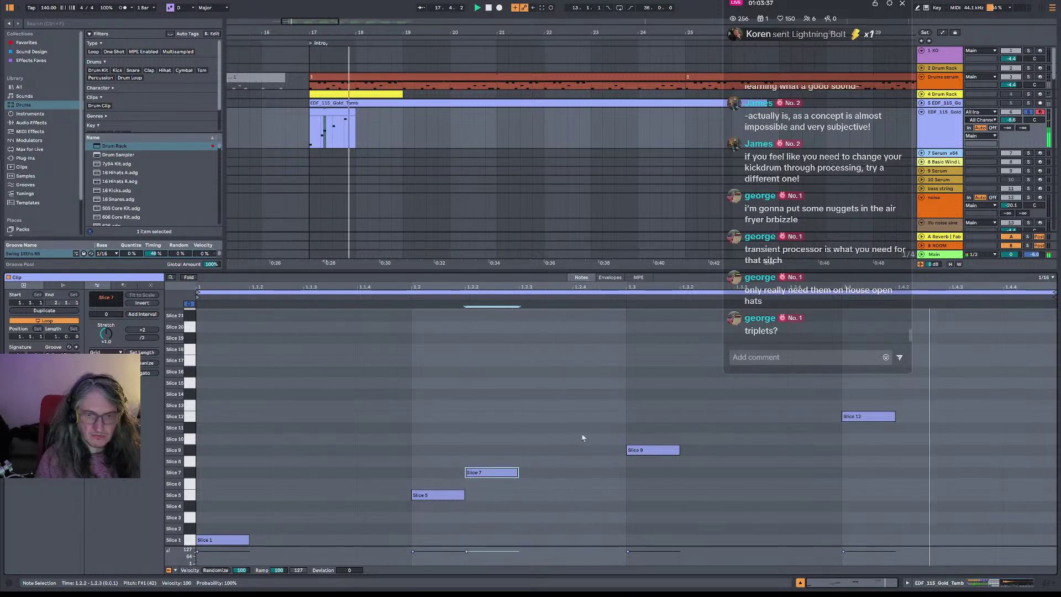
pyautogui.doubleClick(594, 463)
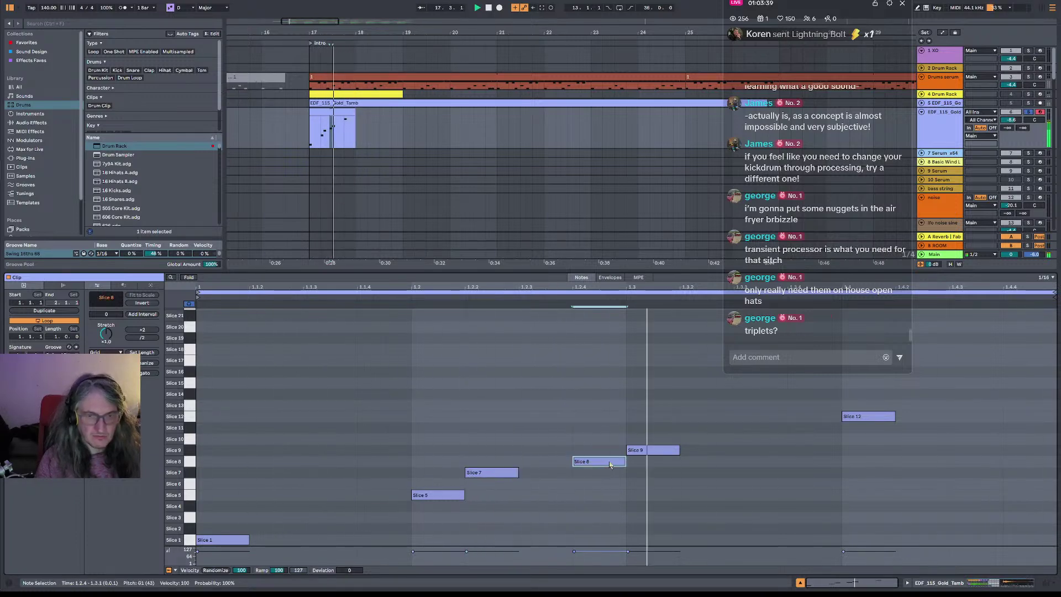
pyautogui.doubleClick(817, 393)
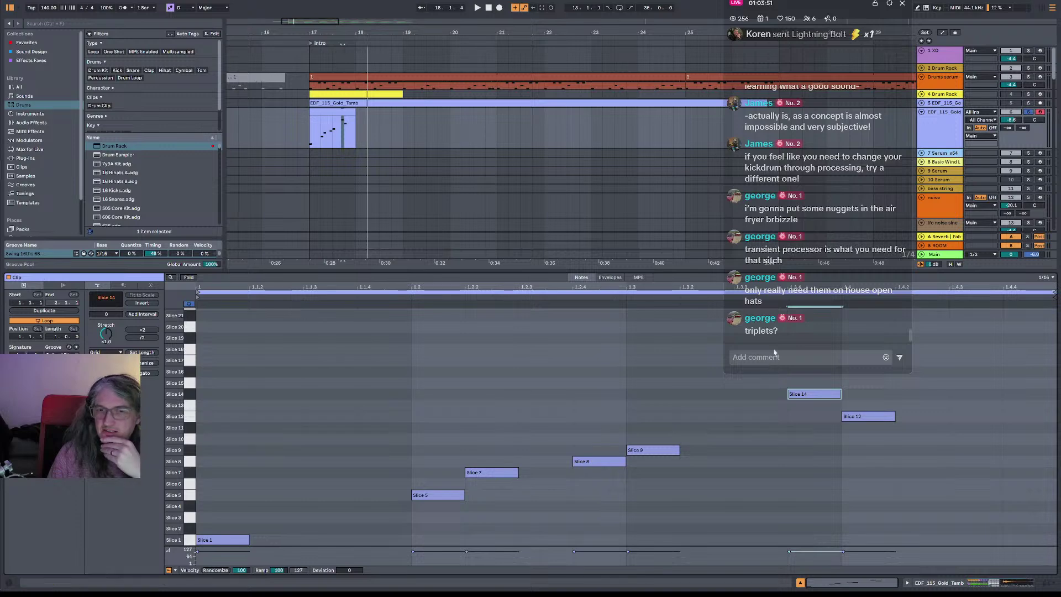
# - Check the groove and timing settings of the Arpeggiator on the pluck guitar track
pyautogui.scroll(-8, 301, 145)
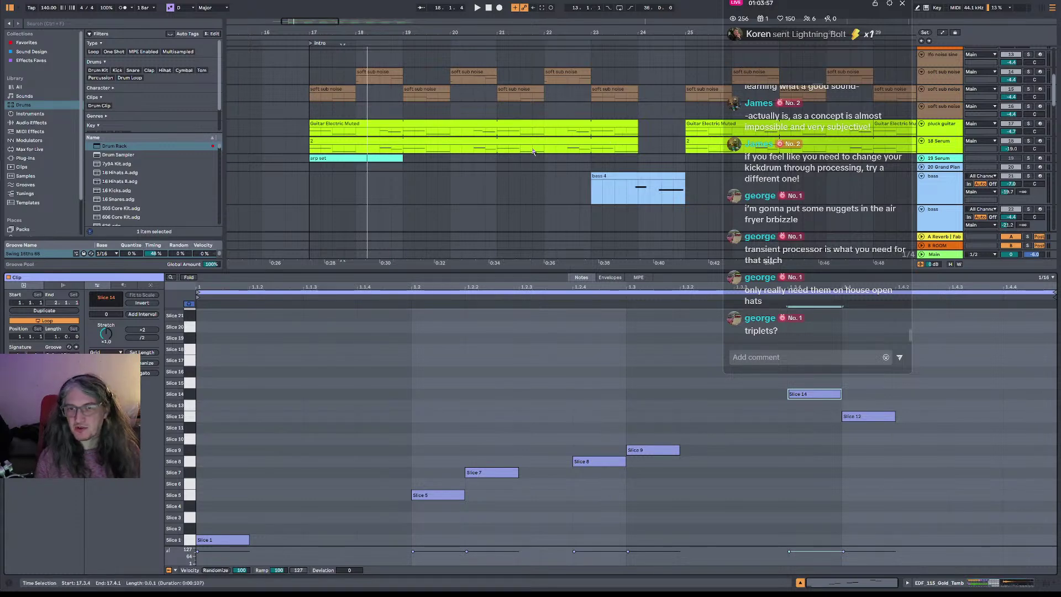
pyautogui.click(934, 128)
pyautogui.click(934, 128)
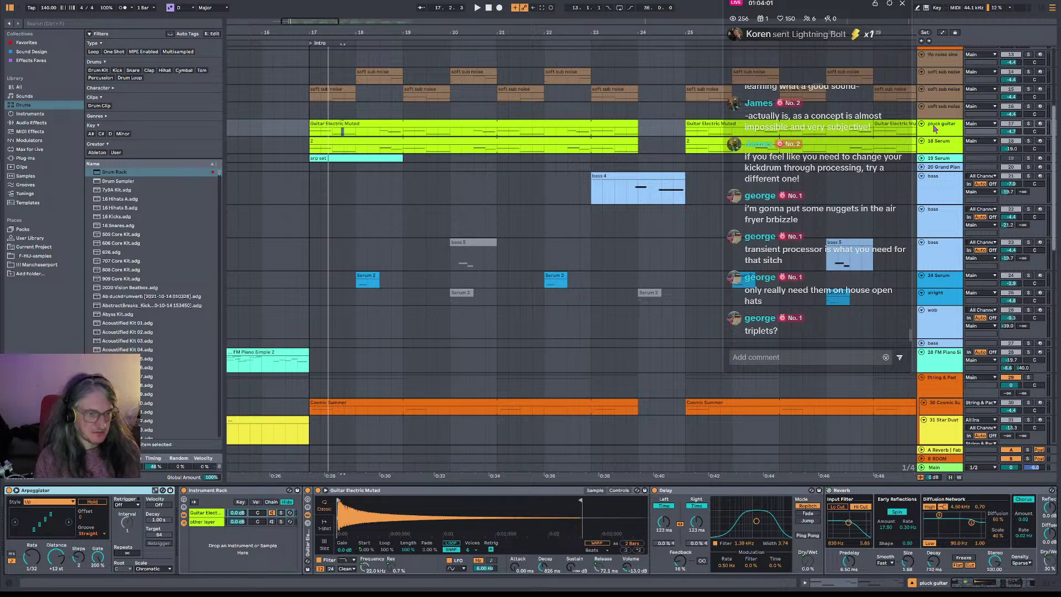
pyautogui.click(104, 534)
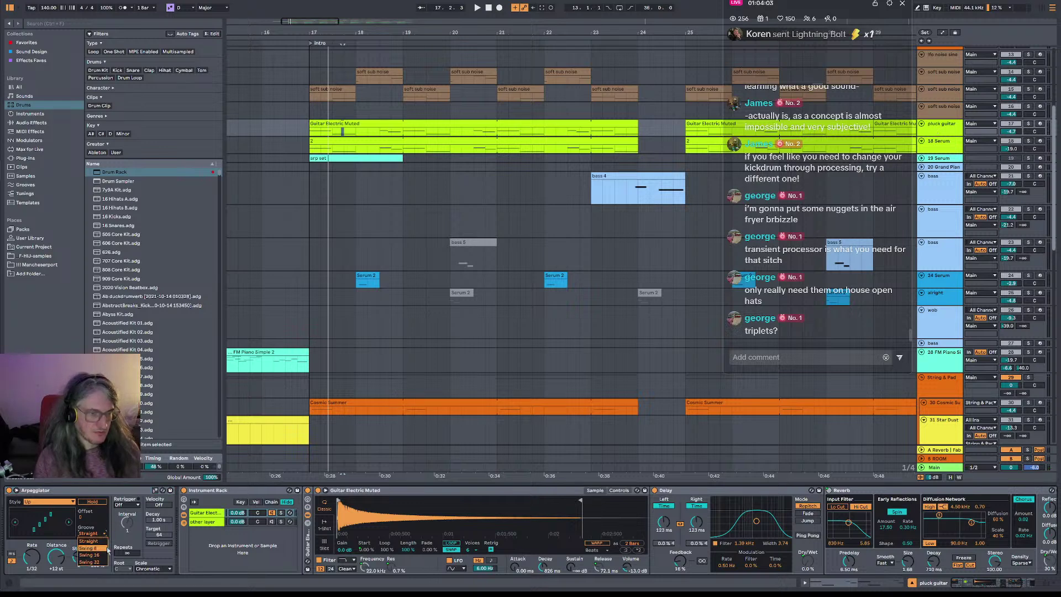
pyautogui.click(102, 534)
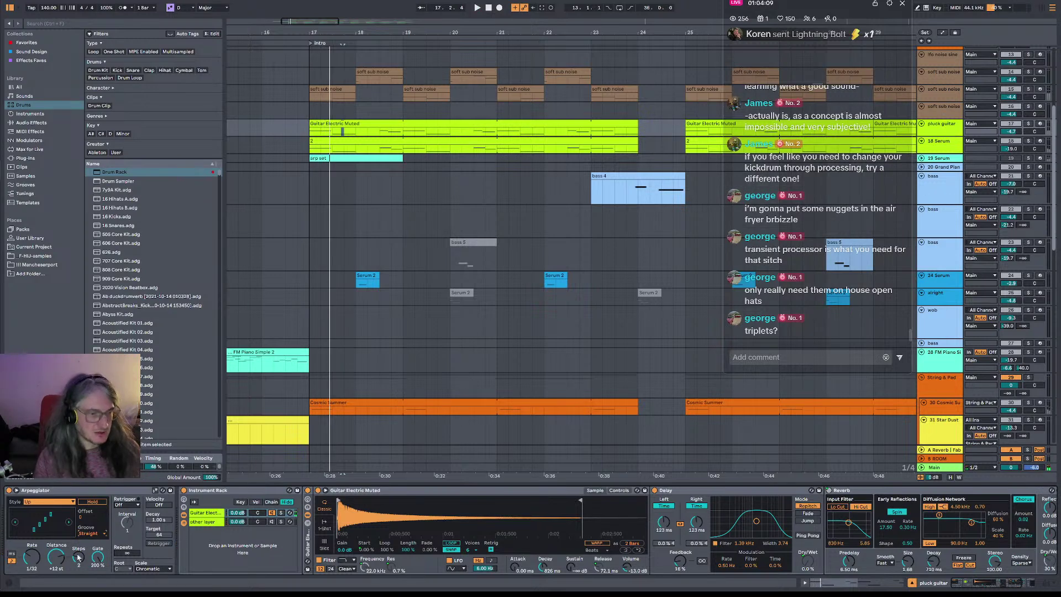
pyautogui.scroll(5, 740, 120)
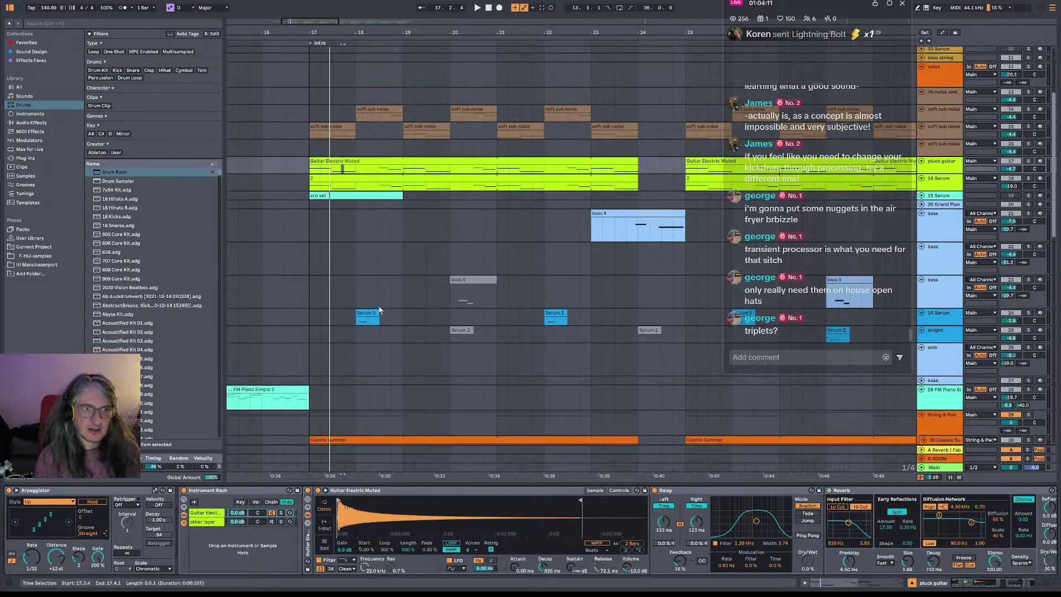
pyautogui.press('space')
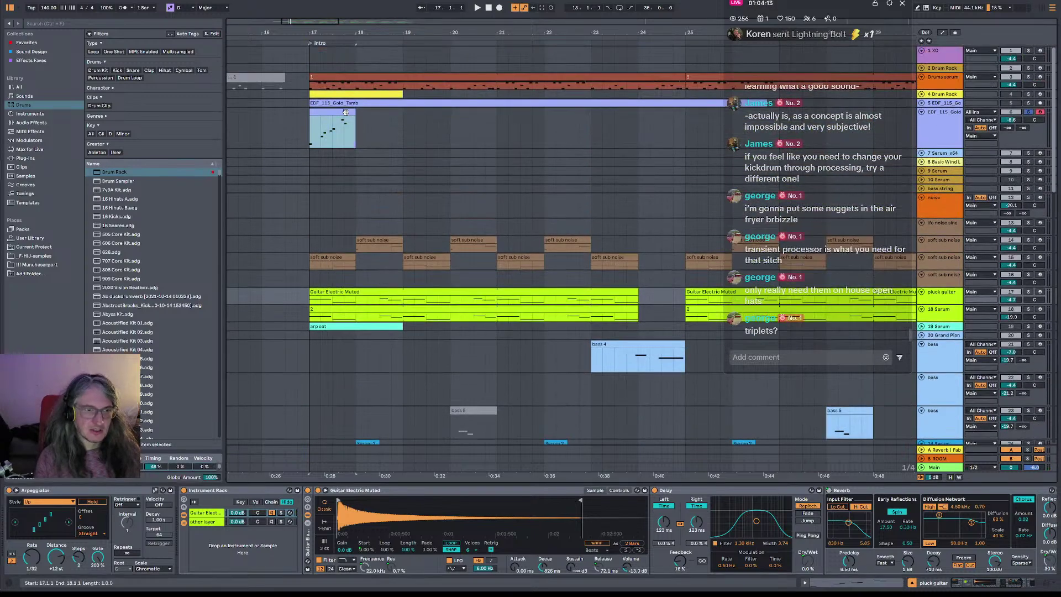
# - Reopen the one-bar tambourine clip and switch its note grid to 1/16 triplets
pyautogui.click(354, 120)
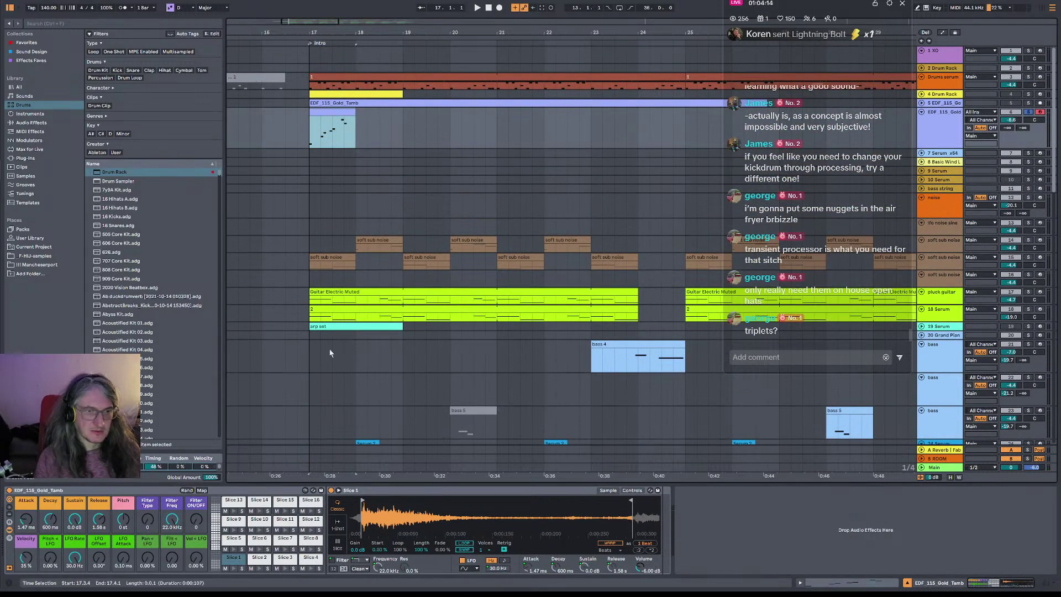
pyautogui.doubleClick(335, 111)
pyautogui.rightClick(393, 365)
pyautogui.click(443, 339)
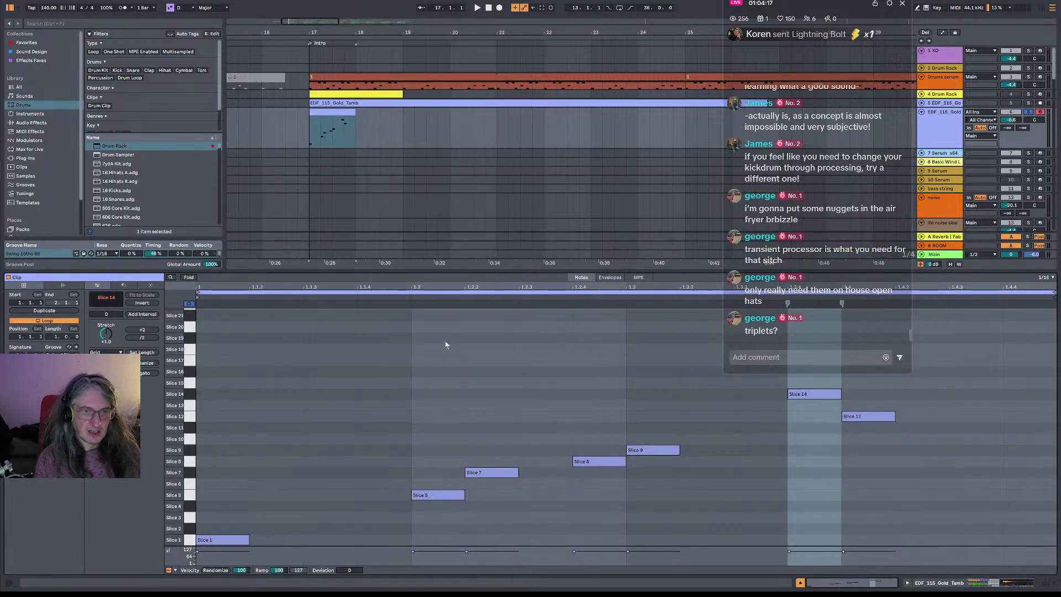
pyautogui.click(445, 365)
# - Shift the Slice 7 and Slice 8 notes slightly later onto the triplet grid and move Slice 14 to the triplet position just after 1.4.2
pyautogui.moveTo(494, 473); pyautogui.dragTo(507, 477)
pyautogui.moveTo(606, 467); pyautogui.dragTo(504, 476)
pyautogui.moveTo(580, 469); pyautogui.dragTo(612, 466)
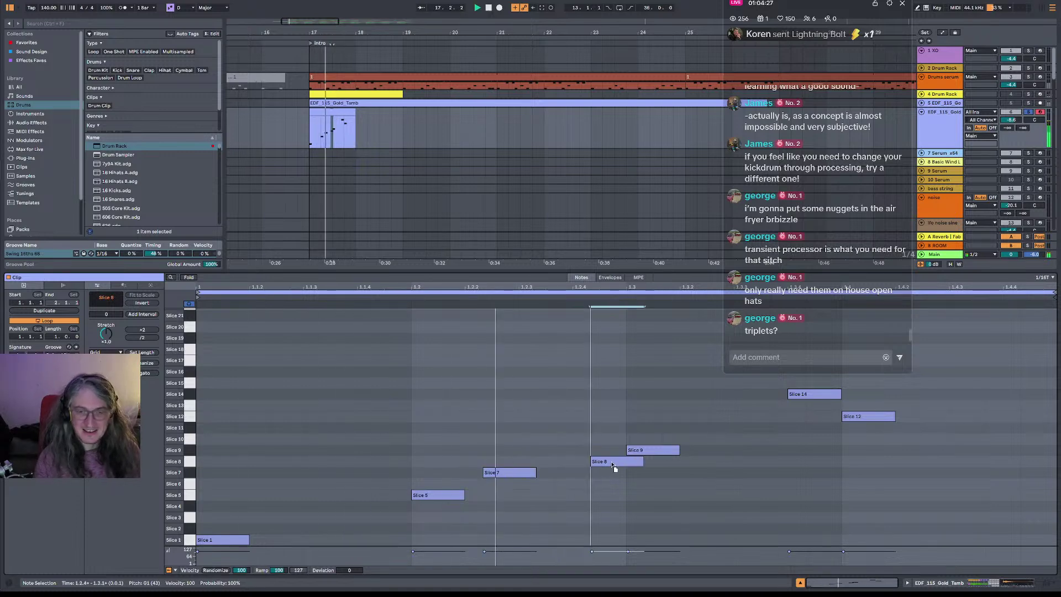
pyautogui.moveTo(829, 395); pyautogui.dragTo(955, 396)
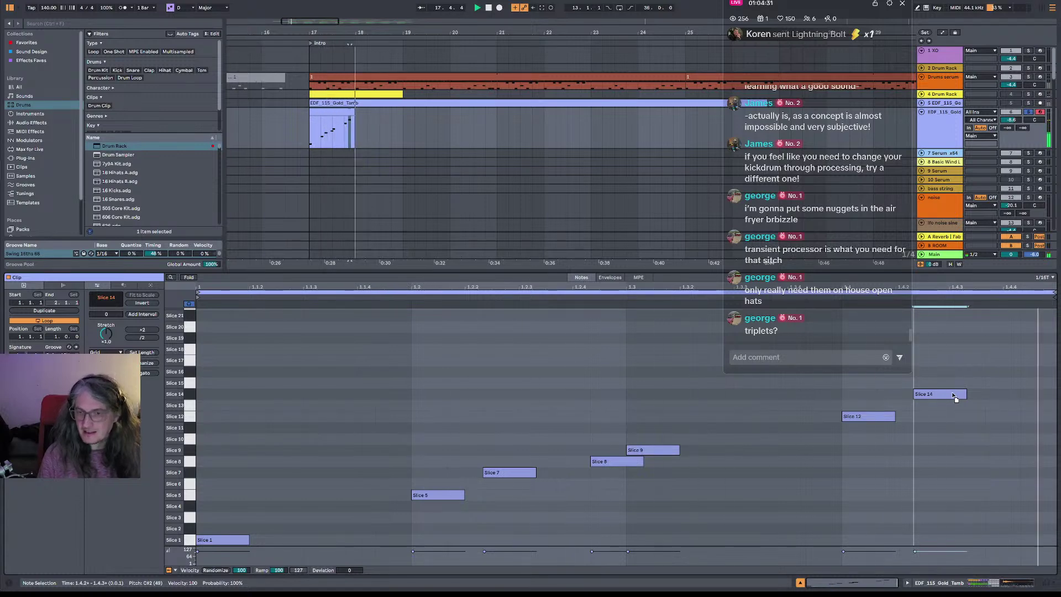
# - Extend the sliced tambourine clip to three bars and add a Slice 15 note on the triplet position just after 1.1.3
pyautogui.moveTo(354, 113); pyautogui.dragTo(451, 118)
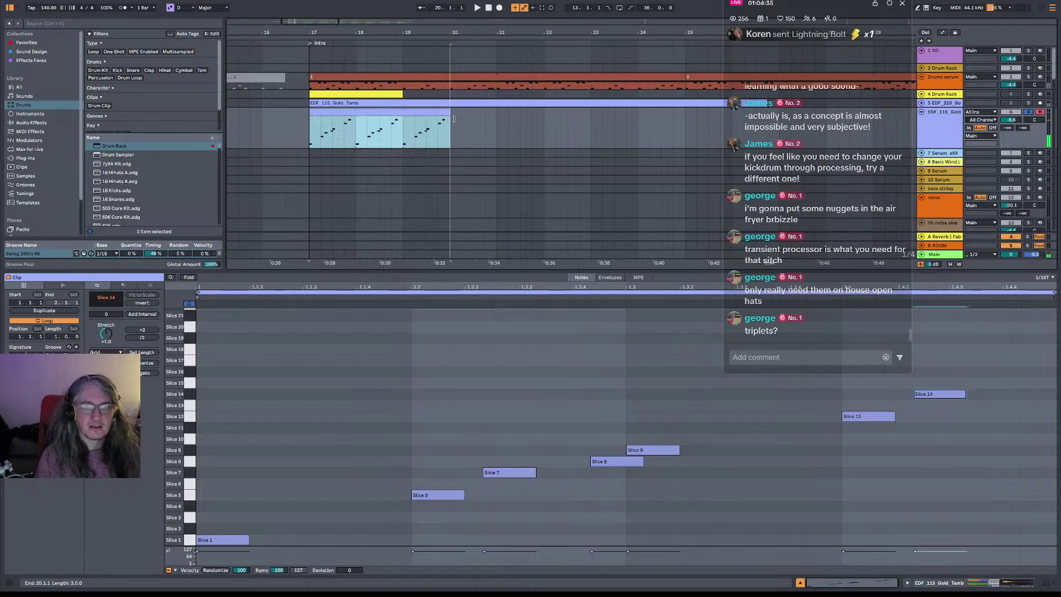
pyautogui.click(200, 522)
pyautogui.press('space')
pyautogui.press('space')
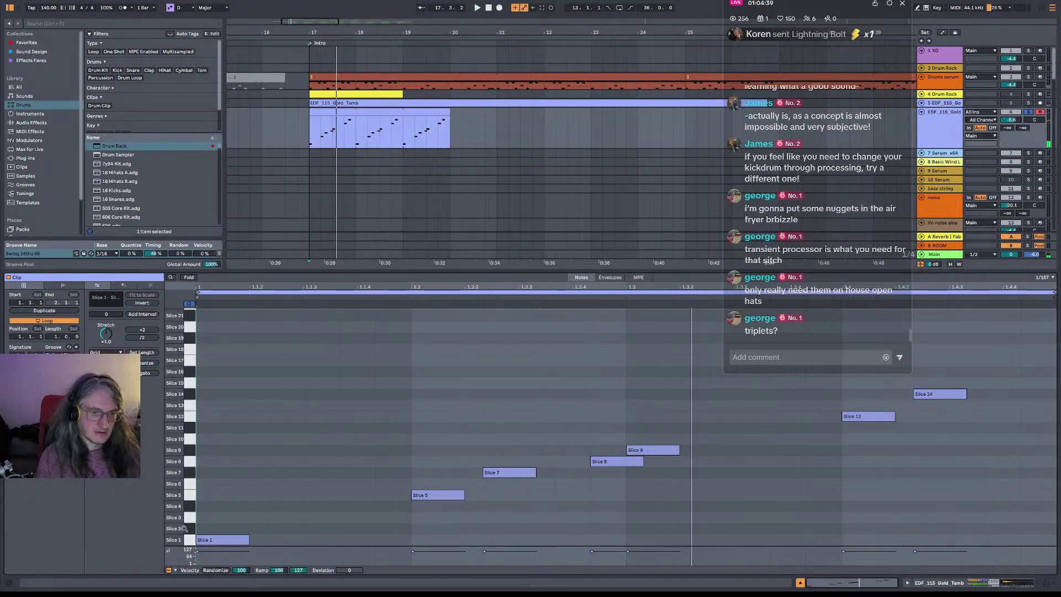
pyautogui.doubleClick(353, 529)
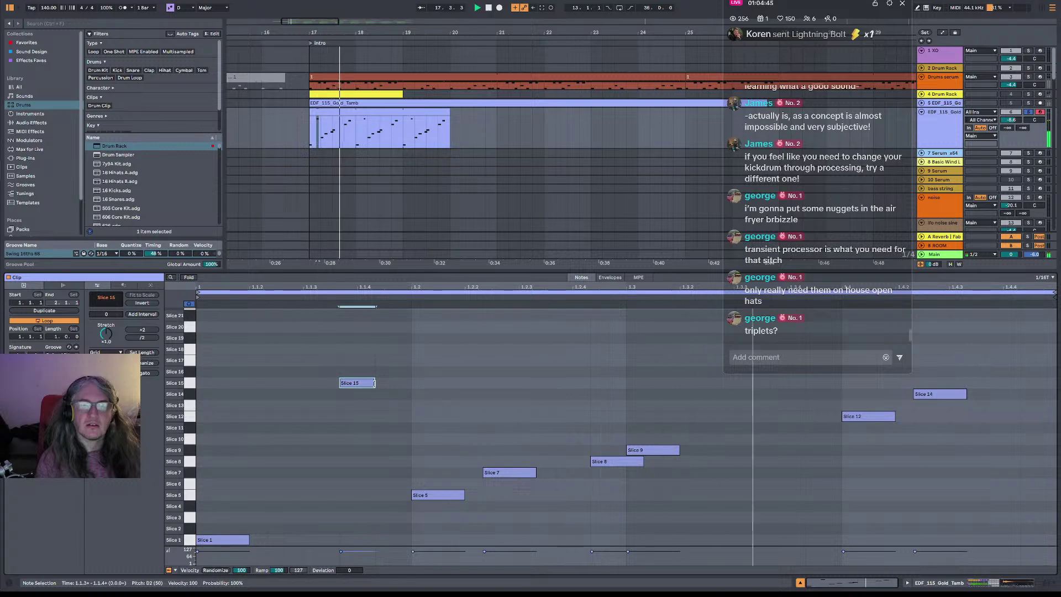
pyautogui.press('space')
# - Examine the sliced tambourine rack's macro controls, including Pitch, while the loop plays
pyautogui.doubleClick(941, 122)
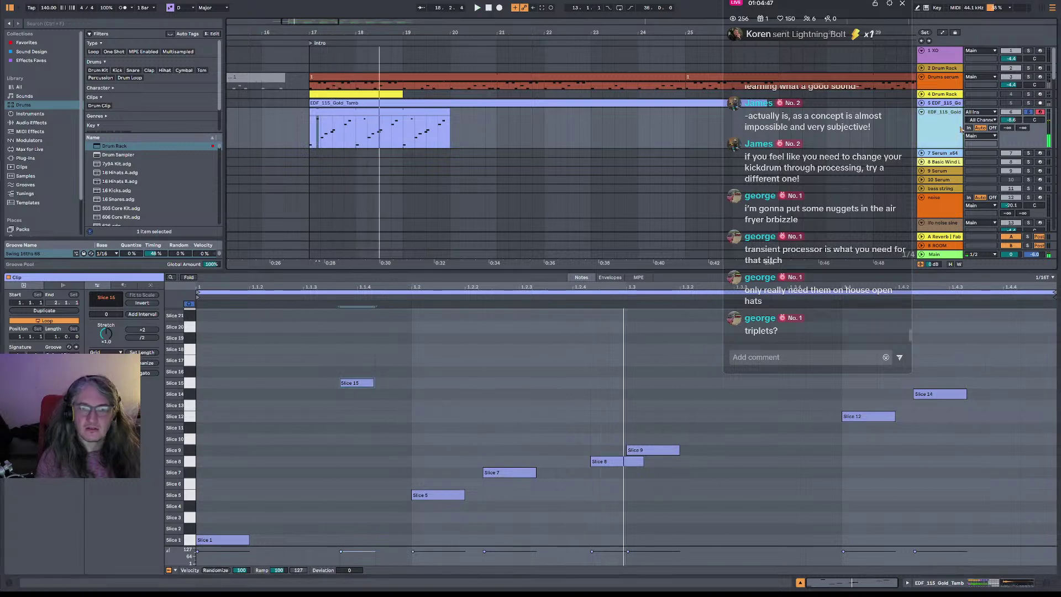
pyautogui.press('space')
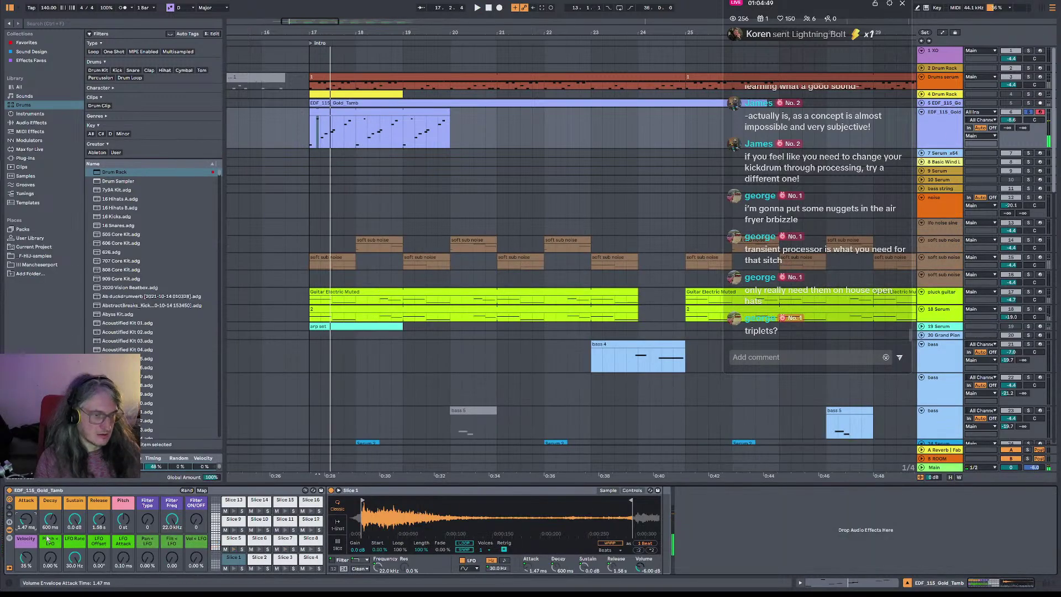
pyautogui.moveTo(124, 526); pyautogui.dragTo(124, 525)
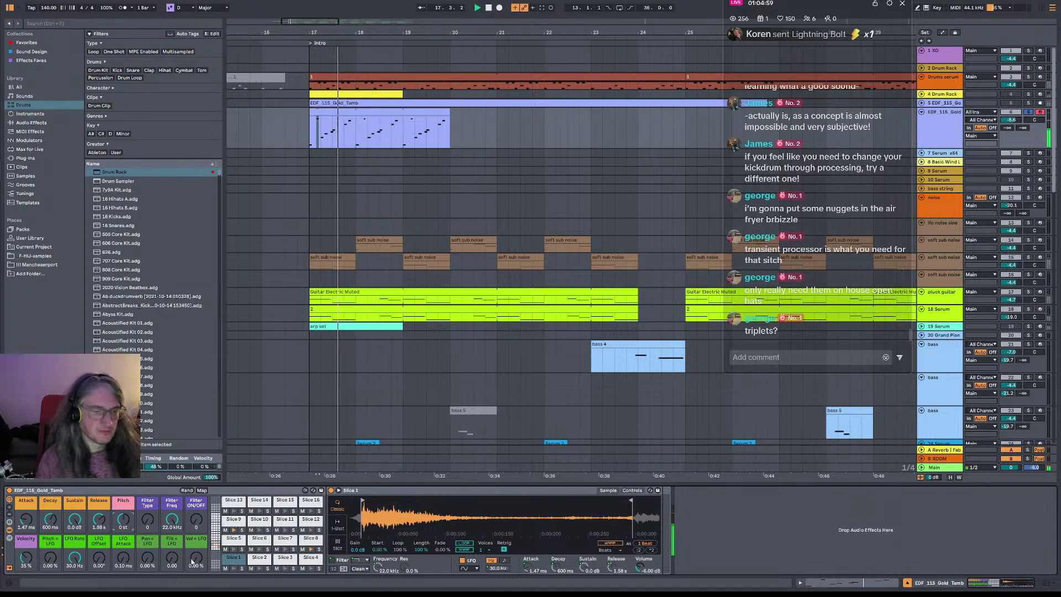
pyautogui.rightClick(747, 504)
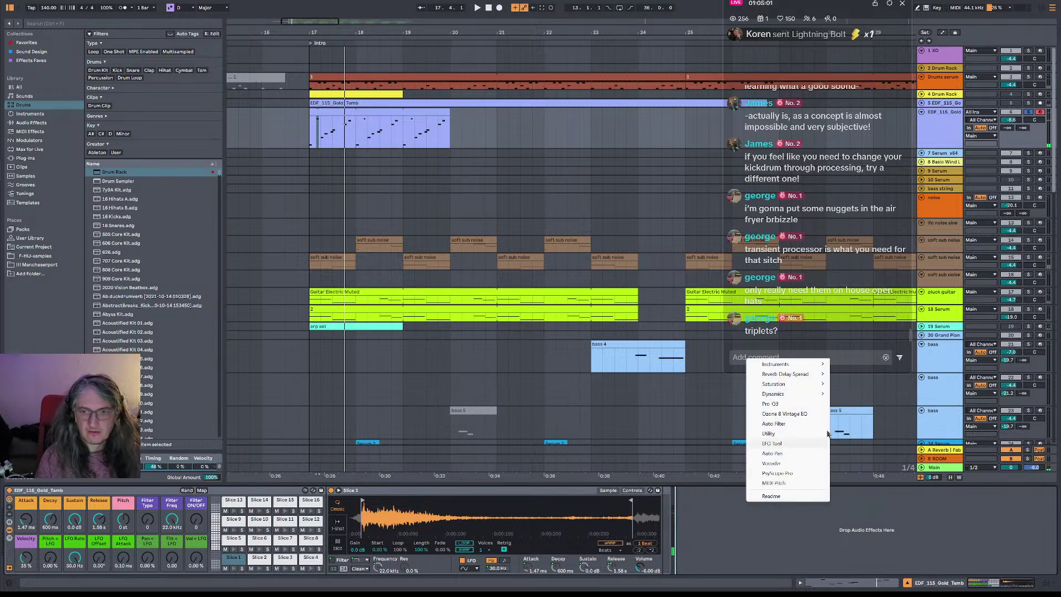
pyautogui.click(819, 521)
# - Move the Slice 15 note up to Slice 18 and one triplet step earlier, to 1.1.3, checking it in playback
pyautogui.doubleClick(366, 110)
pyautogui.click(555, 352)
pyautogui.press('space')
pyautogui.moveTo(357, 383); pyautogui.dragTo(312, 352)
pyautogui.press('space')
pyautogui.press('space')
pyautogui.press('space')
pyautogui.press('space')
pyautogui.press('space')
pyautogui.press('space')
# - Add a note at 1.3.3 in the tambourine clip and place it on Slice 2
pyautogui.doubleClick(749, 428)
pyautogui.press('space')
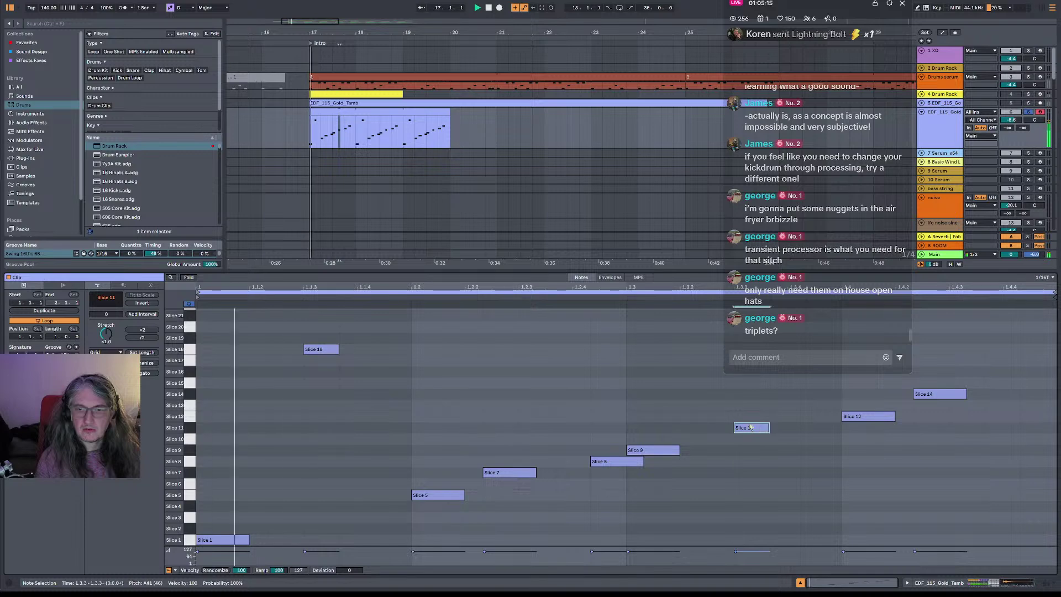
pyautogui.moveTo(761, 428); pyautogui.dragTo(766, 503)
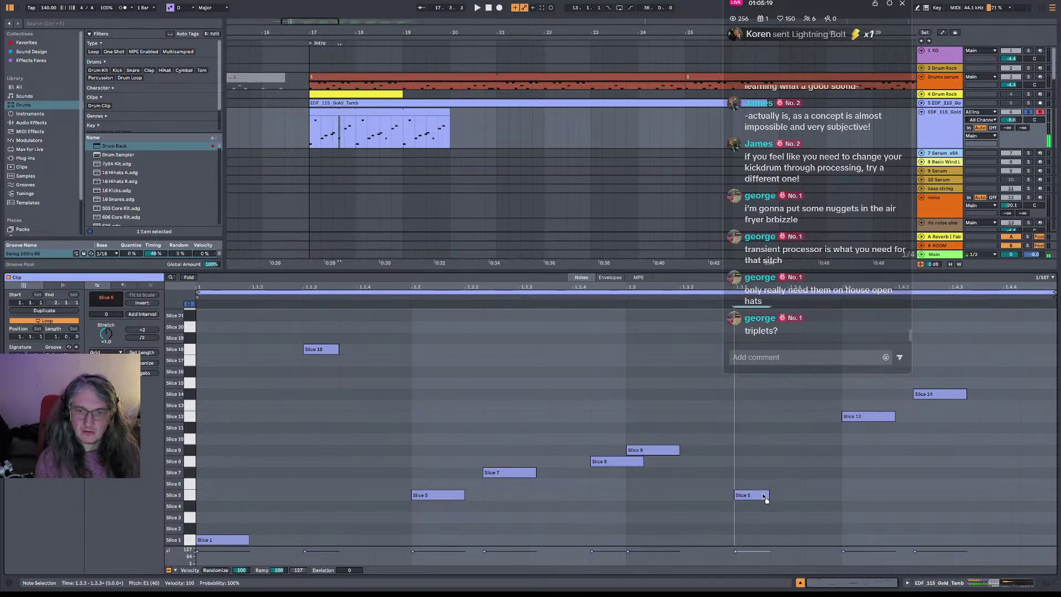
pyautogui.moveTo(765, 521); pyautogui.dragTo(766, 532)
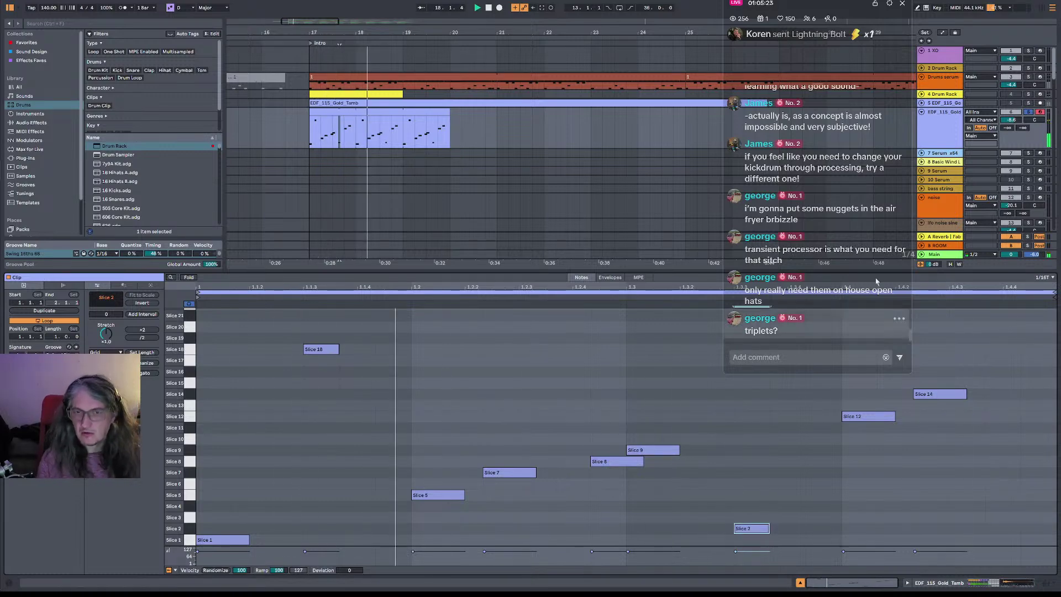
# - Try the note at 1.1.3 on Slice 2 and settle it on Slice 24
pyautogui.moveTo(309, 356); pyautogui.dragTo(311, 534)
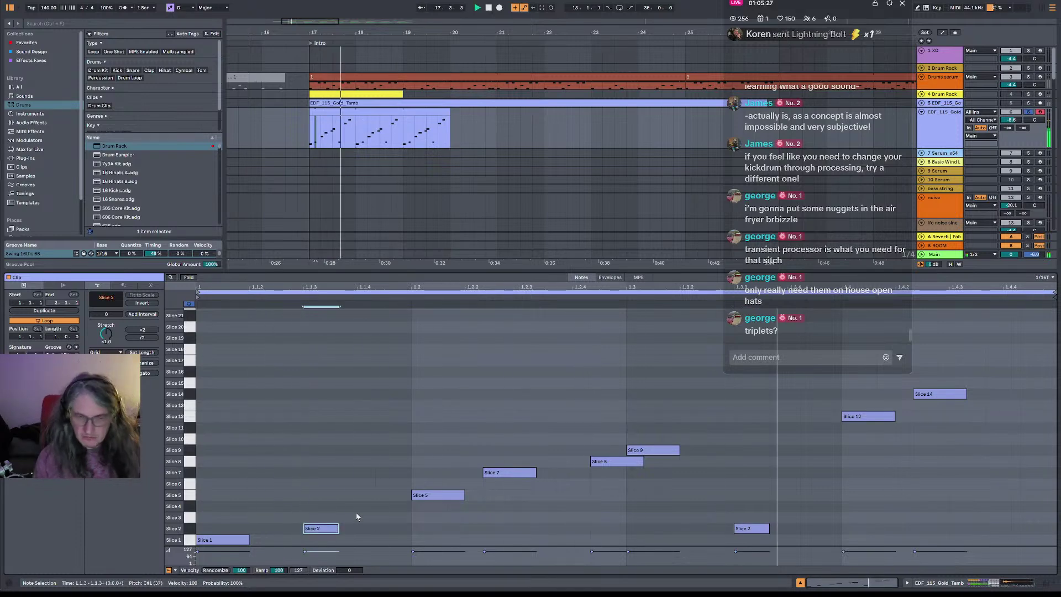
pyautogui.moveTo(333, 535); pyautogui.dragTo(326, 323)
pyautogui.scroll(2, 336, 351)
pyautogui.moveTo(326, 362); pyautogui.dragTo(319, 338)
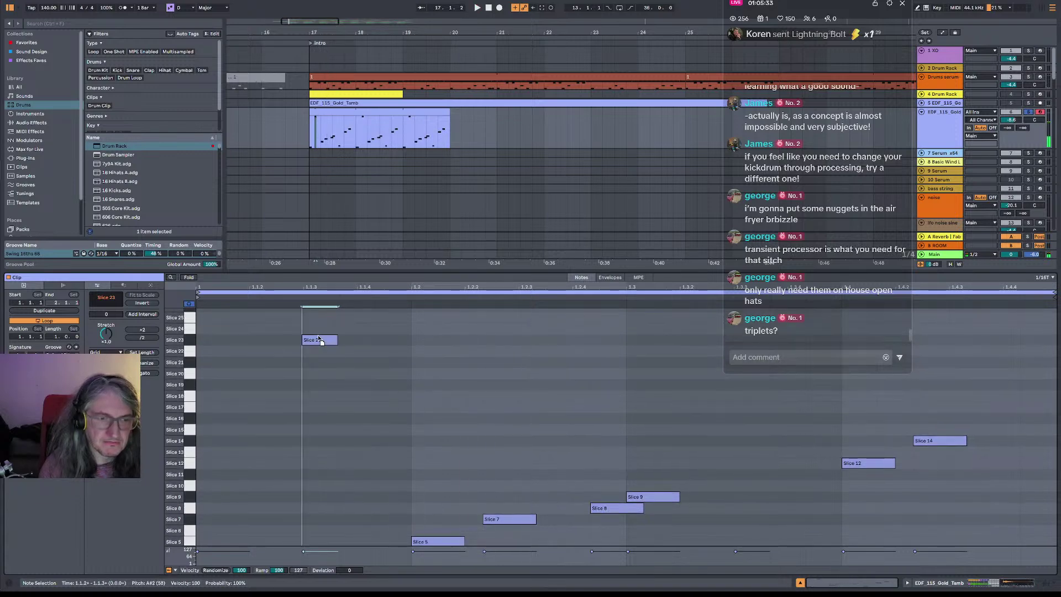
pyautogui.press('space')
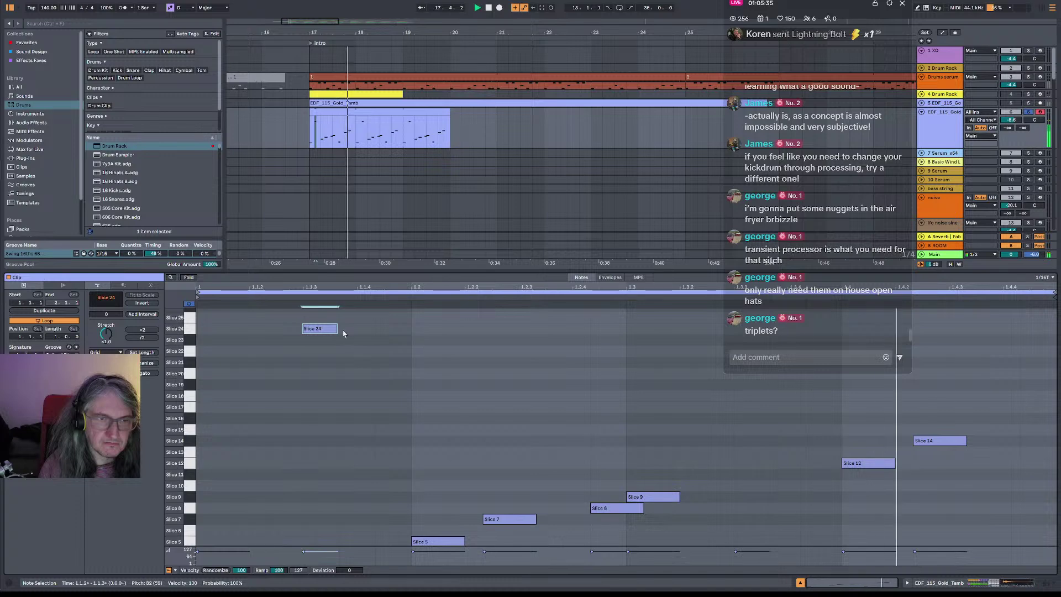
# - Try the Slice 14 note one triplet step later at 1.4.3 and move it back
pyautogui.moveTo(950, 444); pyautogui.dragTo(986, 445)
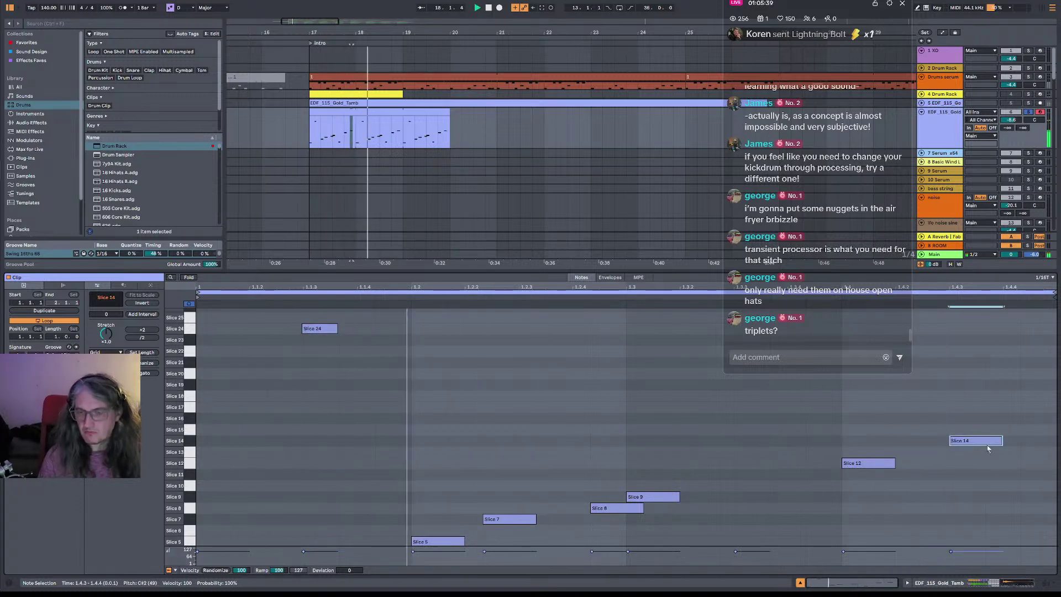
pyautogui.press('space')
pyautogui.moveTo(982, 444); pyautogui.dragTo(943, 446)
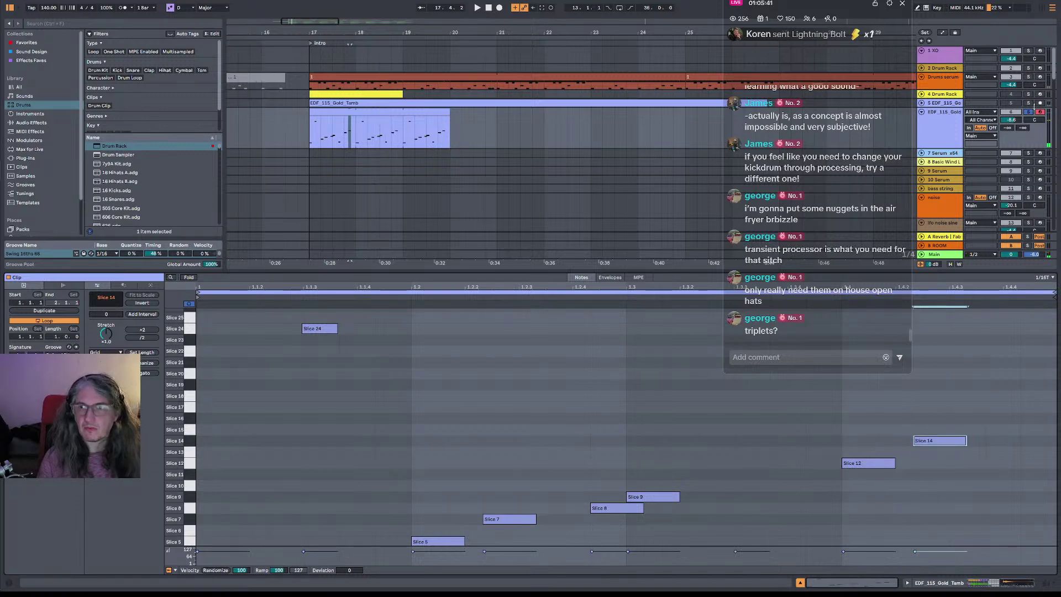
# - Solo the Drums serum track alongside the sliced tambourine and play them together
pyautogui.click(1028, 78)
pyautogui.press('space')
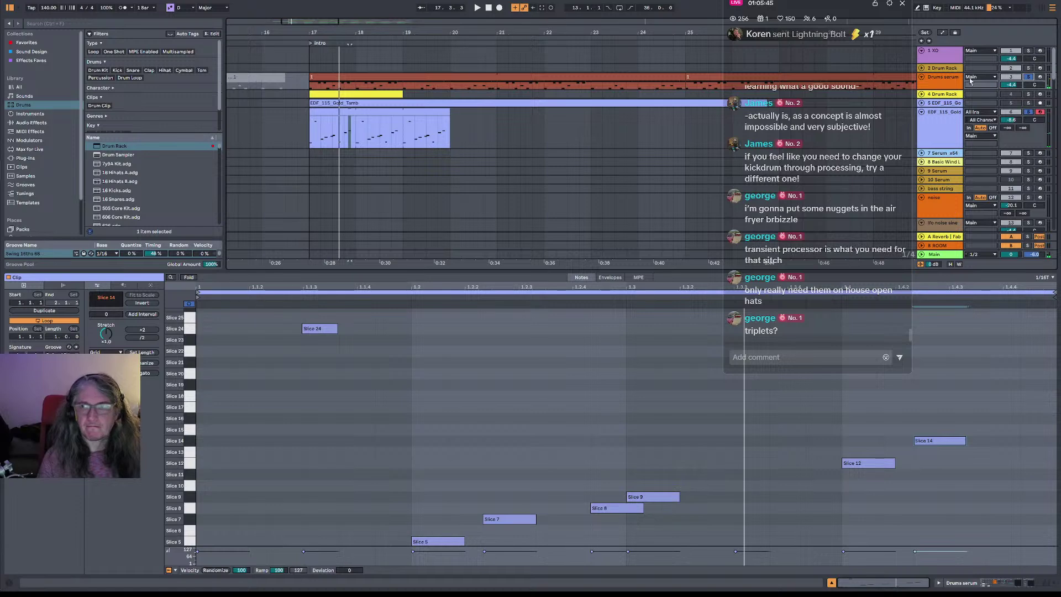
pyautogui.press('space')
pyautogui.press('space')
# - Examine the Drums serum clip's hat and ride notes and the track's Drum Rack chains
pyautogui.doubleClick(347, 78)
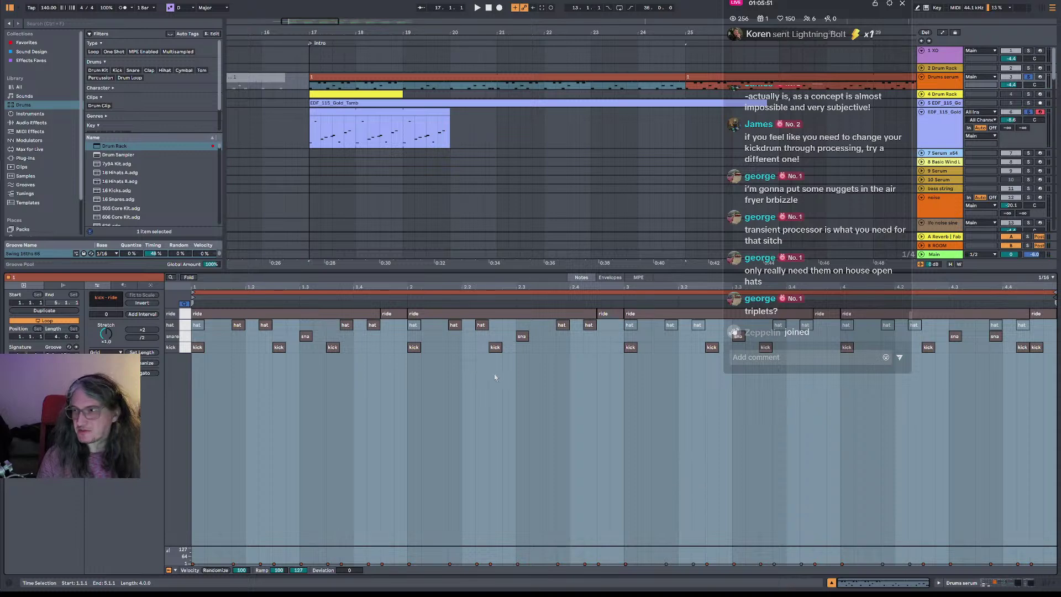
pyautogui.press('space')
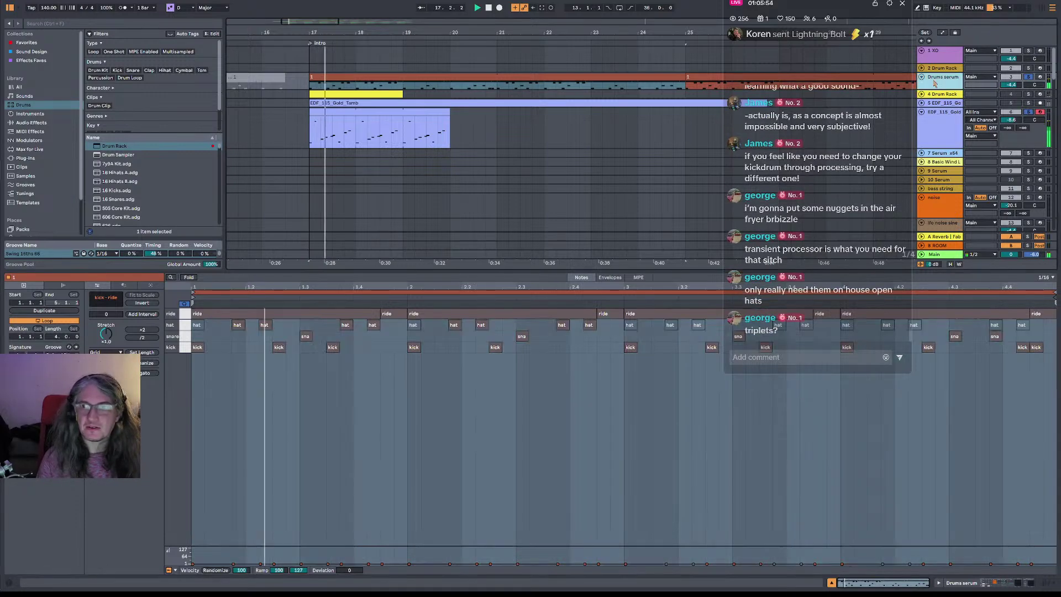
pyautogui.doubleClick(935, 84)
pyautogui.press('space')
pyautogui.press('space')
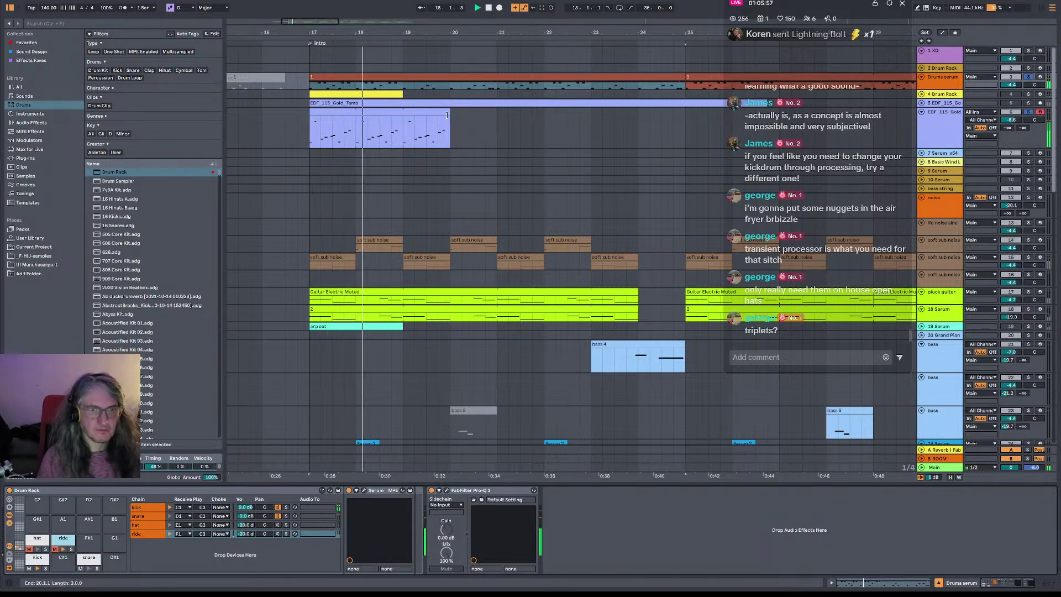
# - Extend the sliced tambourine clip to four bars and add a Slice 15 note on the triplet position just after 1.3.3
pyautogui.moveTo(448, 115); pyautogui.dragTo(496, 117)
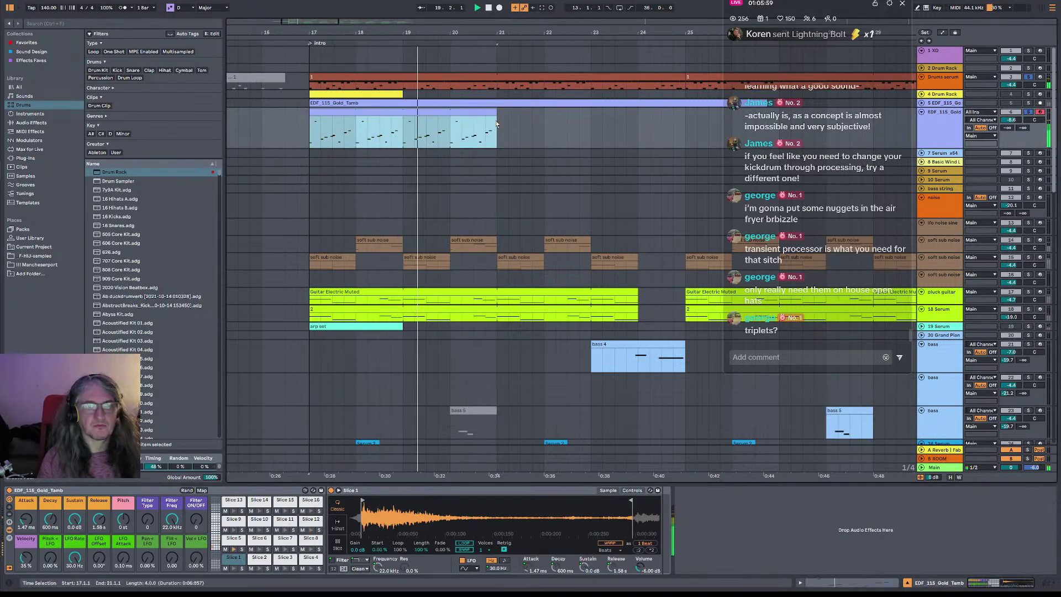
pyautogui.hotkey('shift', 'Tab')
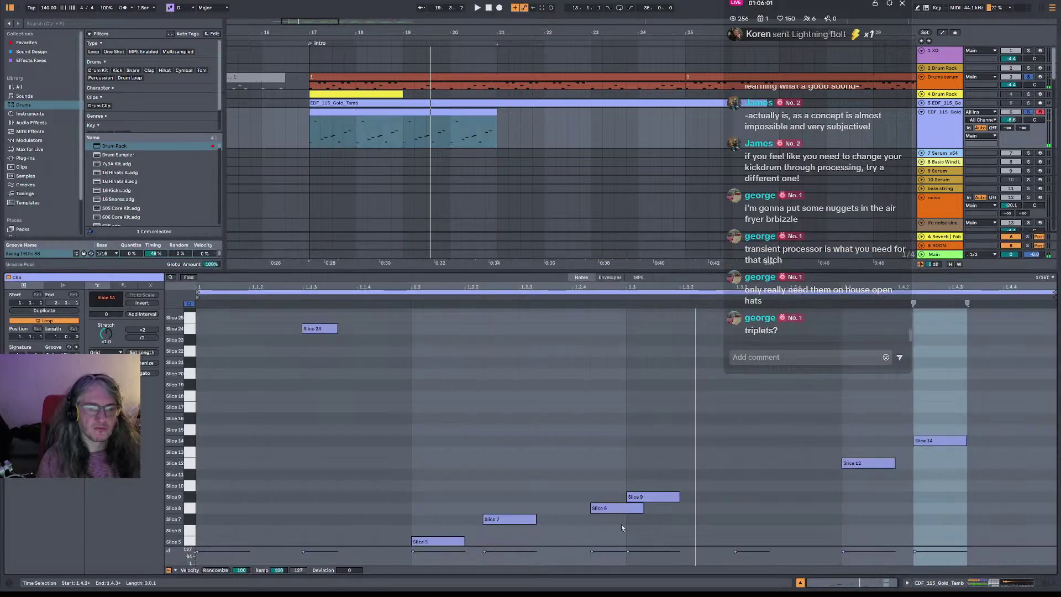
pyautogui.moveTo(195, 418); pyautogui.dragTo(193, 384)
pyautogui.click(193, 384)
pyautogui.press('space')
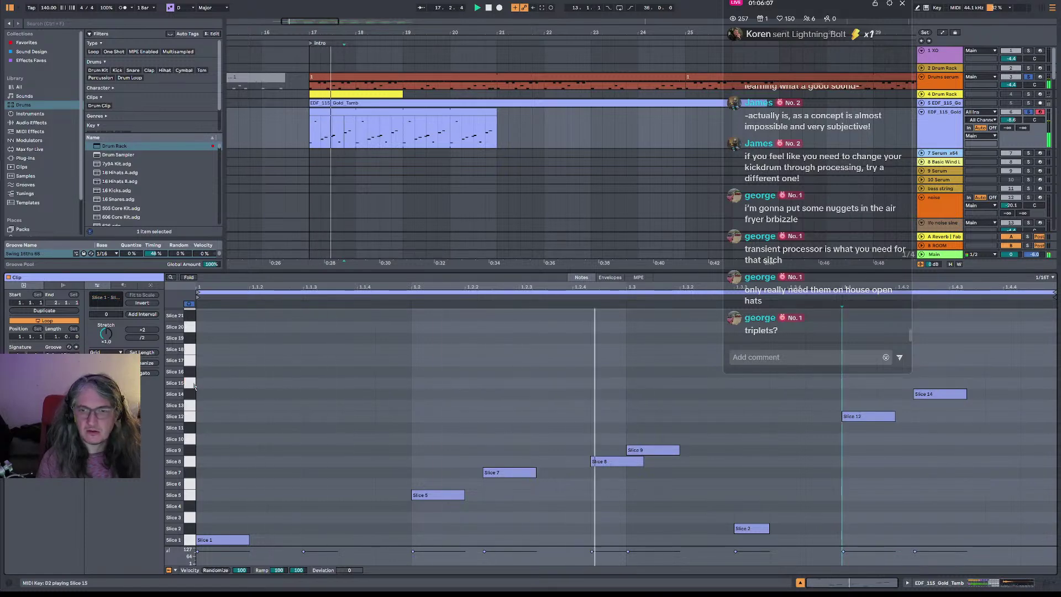
pyautogui.doubleClick(792, 383)
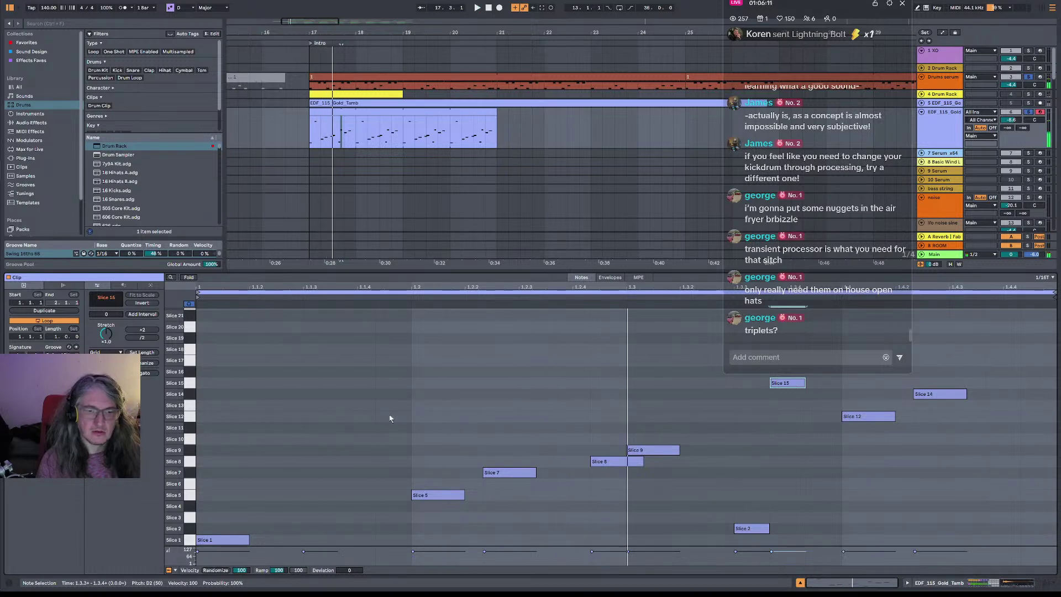
# - Move the Slice 24 note one triplet step later, to just after 1.1.3
pyautogui.scroll(2, 378, 400)
pyautogui.doubleClick(329, 329)
pyautogui.moveTo(329, 328); pyautogui.dragTo(360, 332)
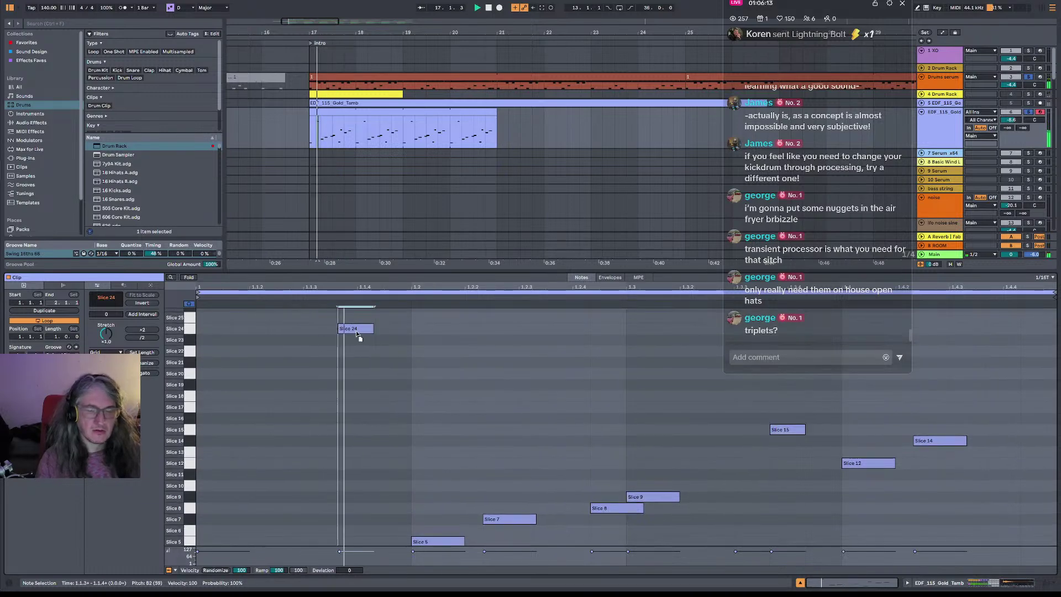
# - Delete the Slice 7 note and move the Slice 8 note into its place just after 1.2.2
pyautogui.click(514, 521)
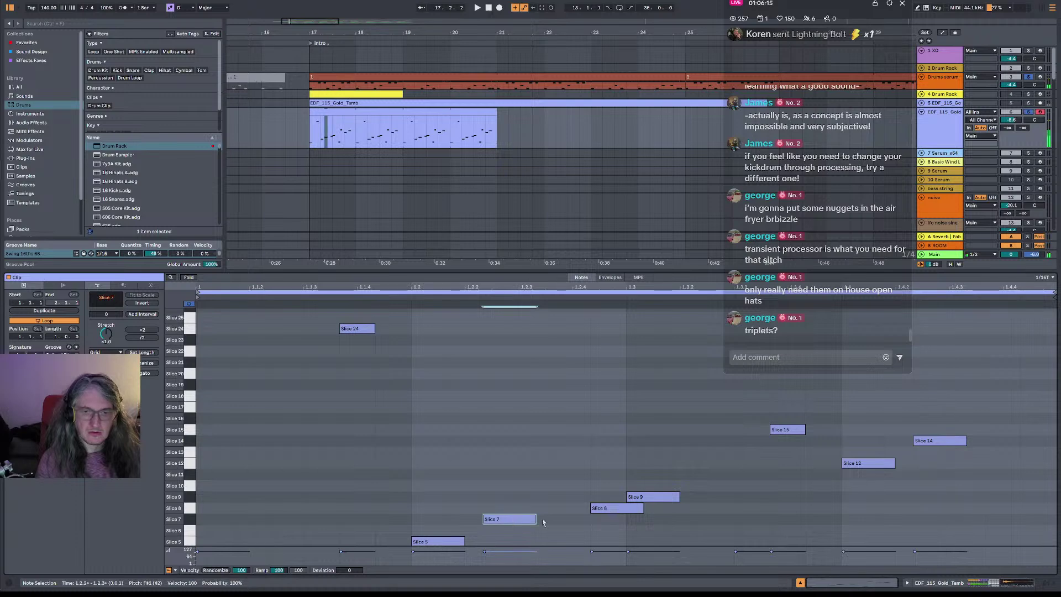
pyautogui.moveTo(602, 512); pyautogui.dragTo(562, 512)
pyautogui.click(511, 522)
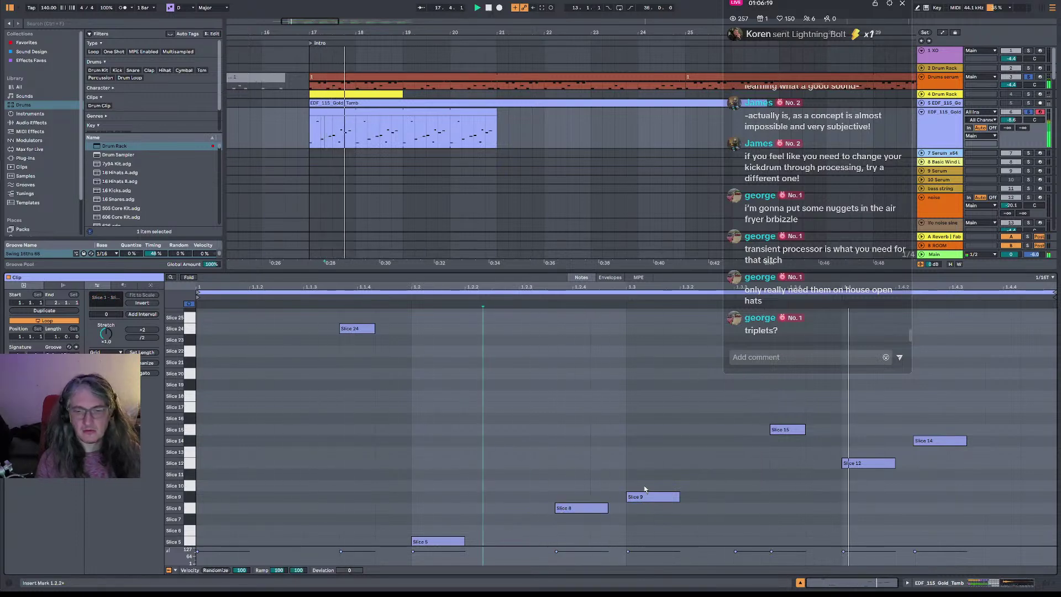
pyautogui.scroll(-3, 644, 489)
pyautogui.moveTo(596, 470); pyautogui.dragTo(524, 469)
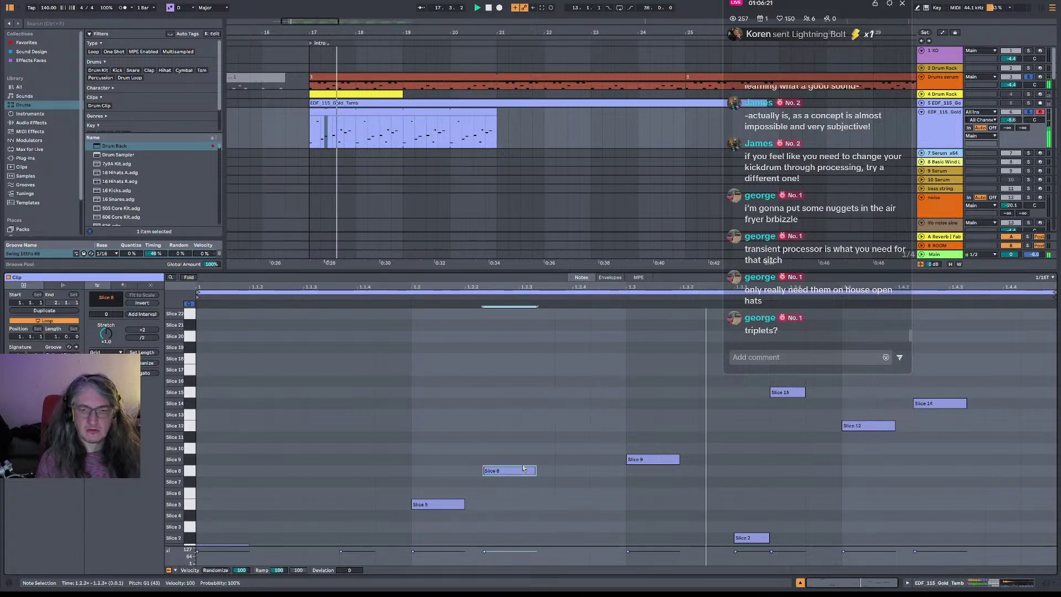
# - Delete the Slice 2 and Slice 15 notes ahead of beat 1.4 and raise the Slice 14 note to Slice 15
pyautogui.doubleClick(753, 539)
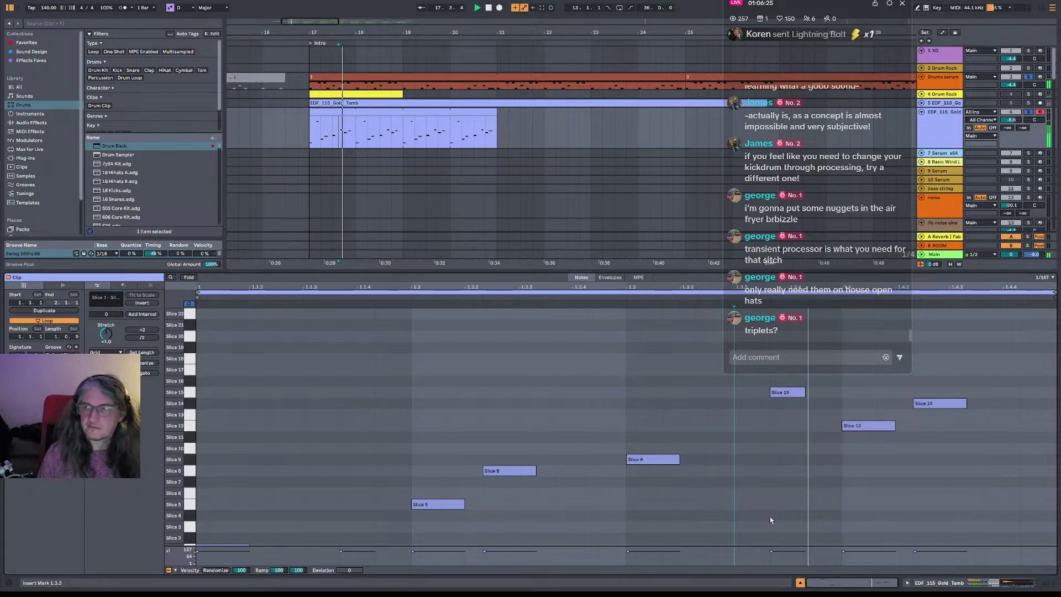
pyautogui.doubleClick(783, 391)
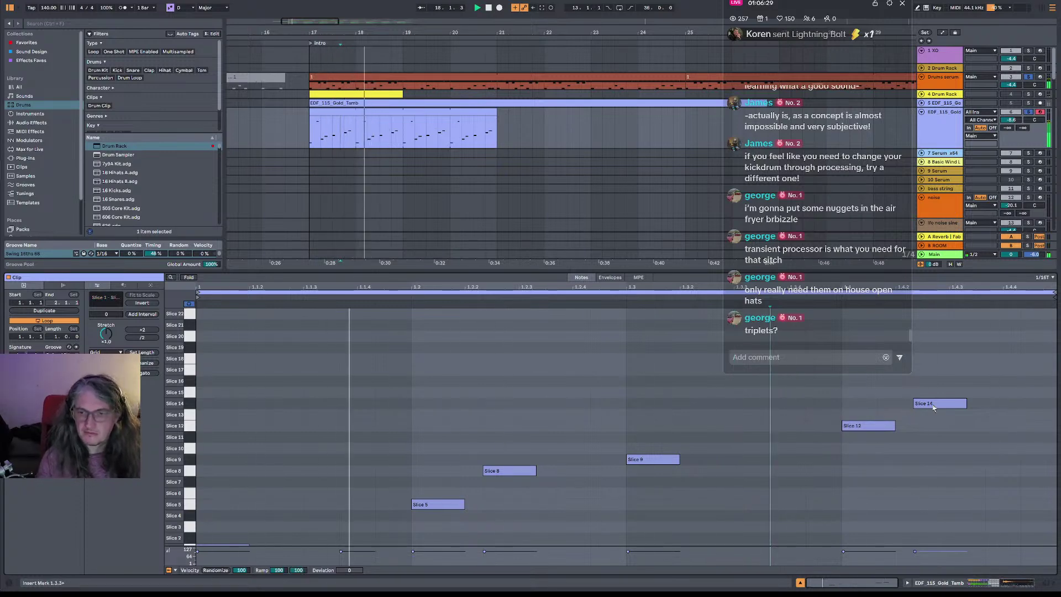
pyautogui.moveTo(932, 404); pyautogui.dragTo(935, 394)
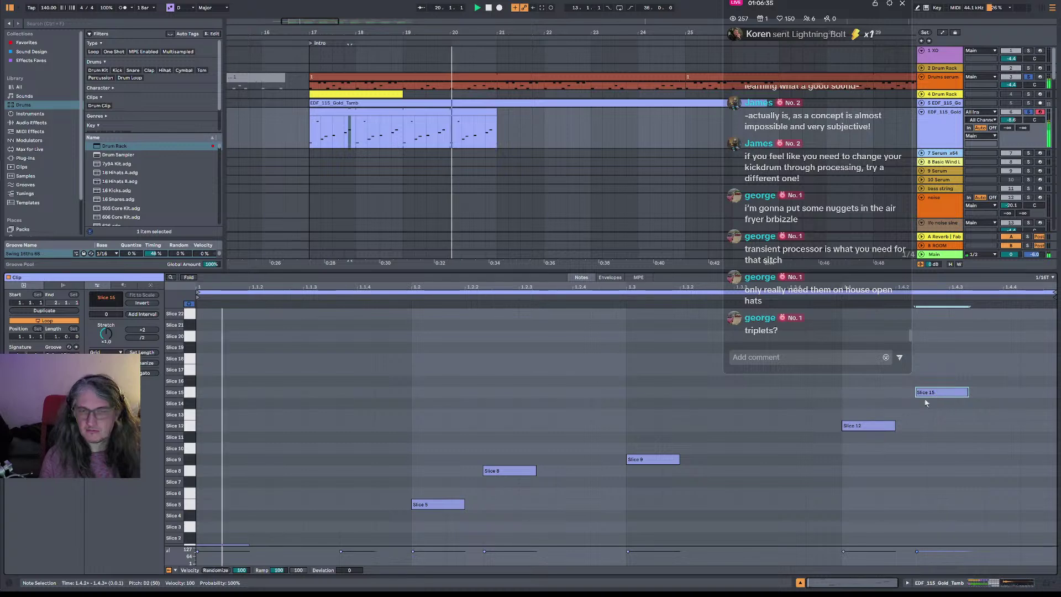
# - Select the four-bar tambourine clip and listen to it together with the drums
pyautogui.click(399, 112)
pyautogui.press('space')
pyautogui.press('space')
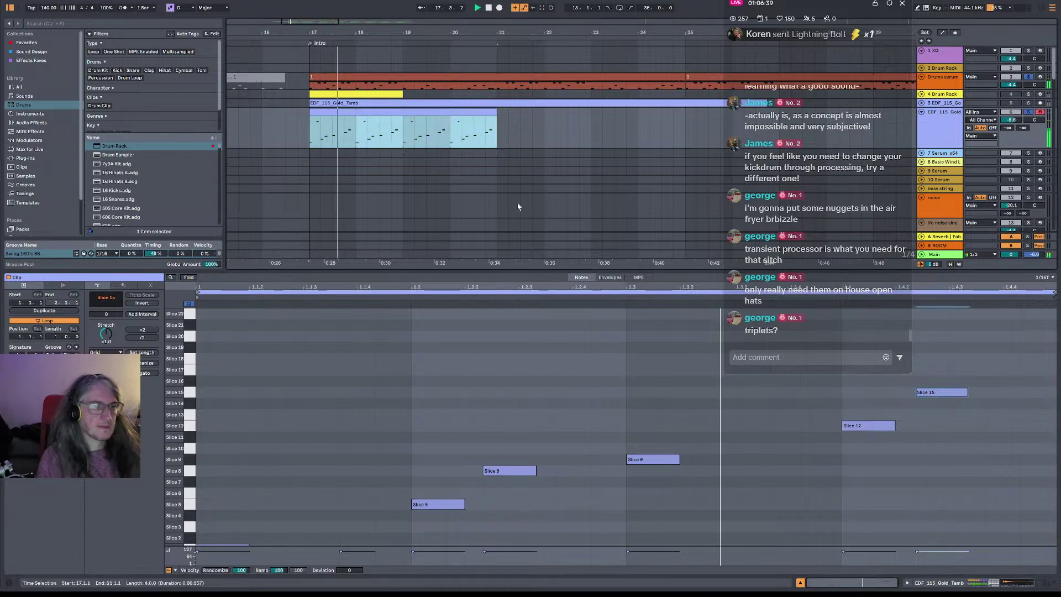
pyautogui.press('space')
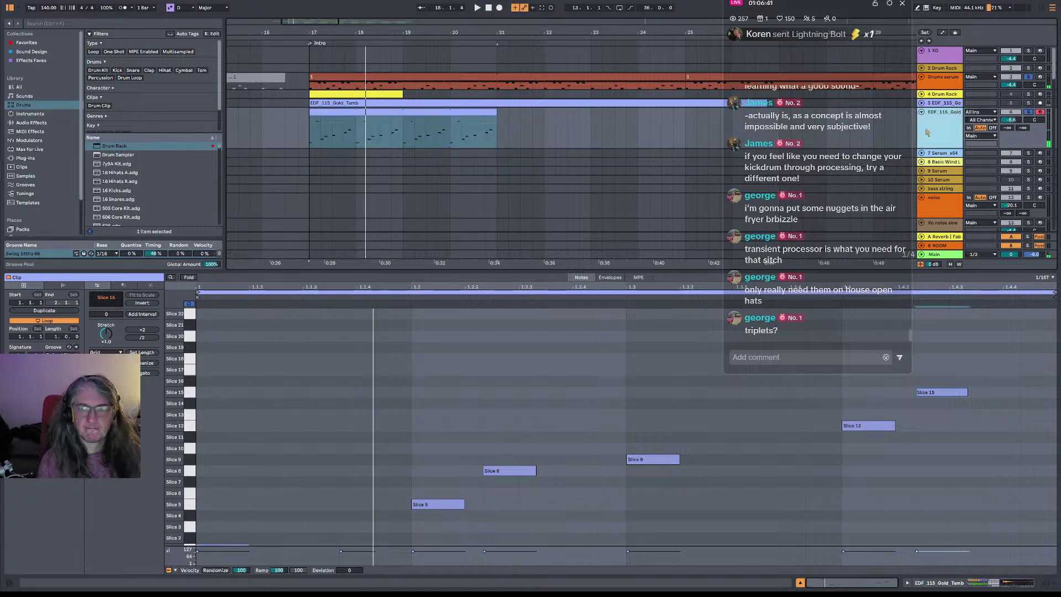
# - Open the sliced tambourine rack and inspect the sample regions of Slice 1 and Slice 8
pyautogui.click(927, 131)
pyautogui.press('space')
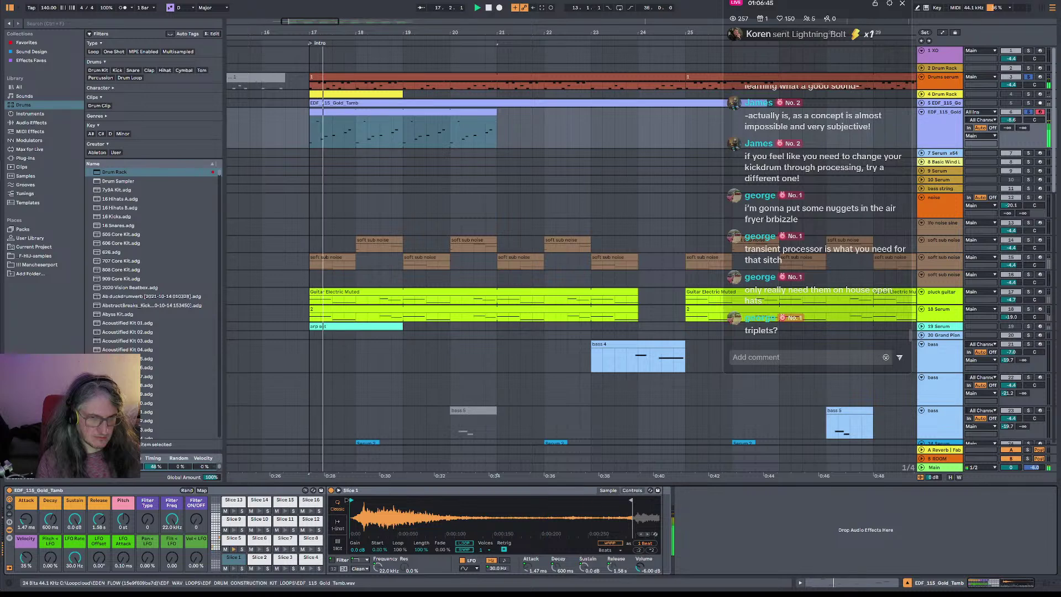
pyautogui.moveTo(377, 504); pyautogui.dragTo(429, 436)
pyautogui.press('space')
pyautogui.press('space')
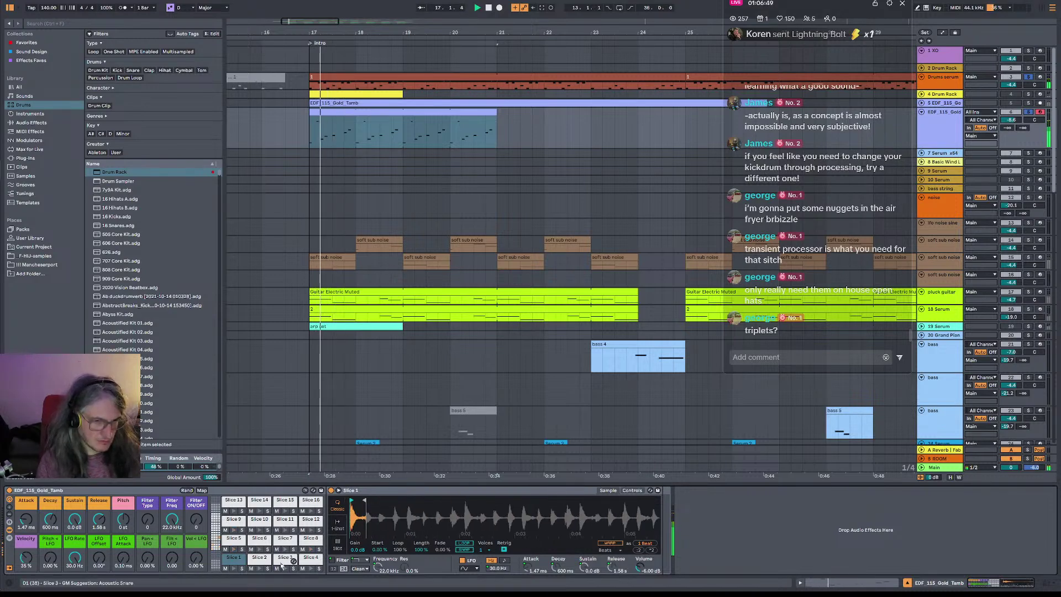
pyautogui.click(311, 546)
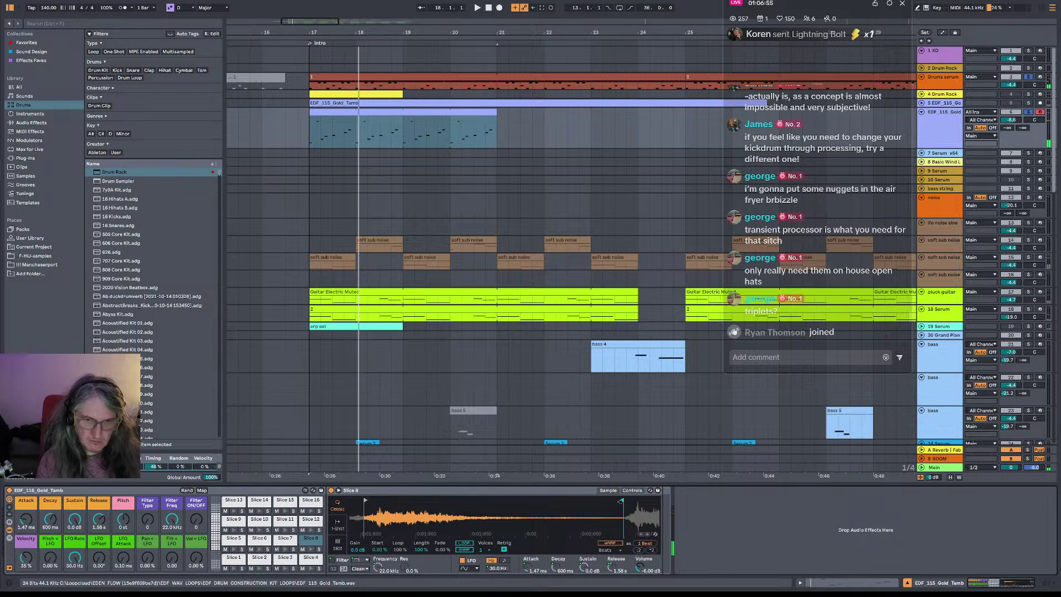
# - Open the tambourine MIDI clip and add a Slice 24 note just ahead of beat 1.2
pyautogui.press('space')
pyautogui.doubleClick(359, 112)
pyautogui.scroll(5, 390, 467)
pyautogui.doubleClick(402, 366)
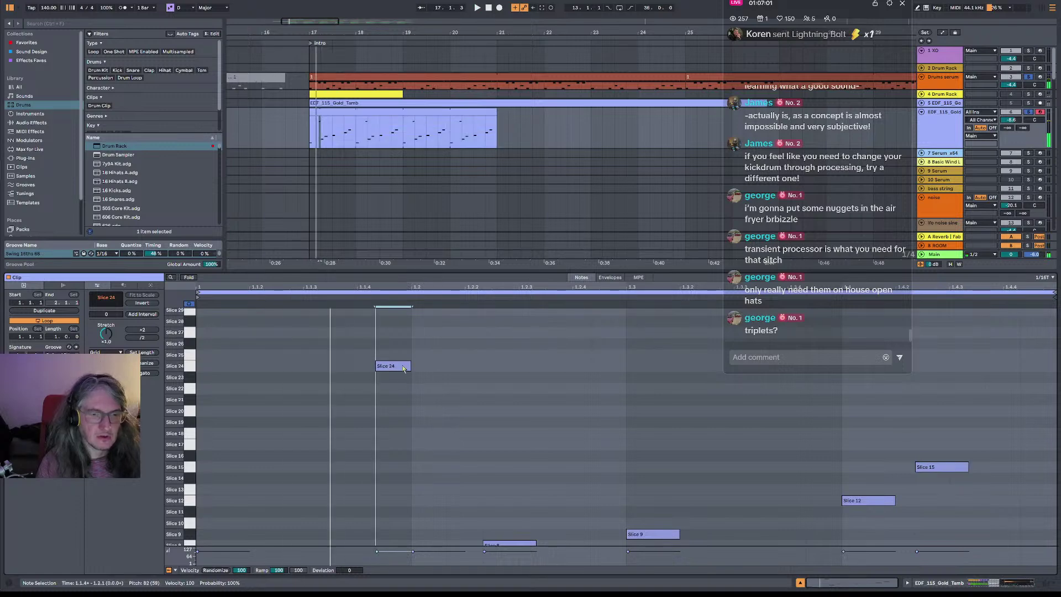
pyautogui.scroll(-4, 406, 353)
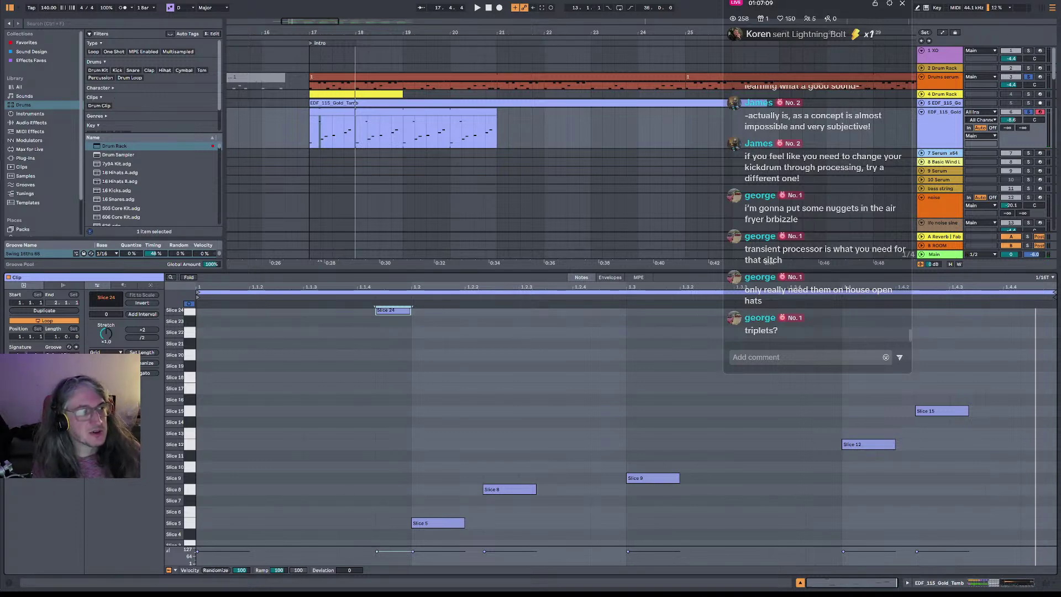
# - Switch to YouTube and listen to Cesco - Superstealth from 1:05 in short bursts to study its hat rhythm
pyautogui.moveTo(2, 34)
pyautogui.click(45, 31)
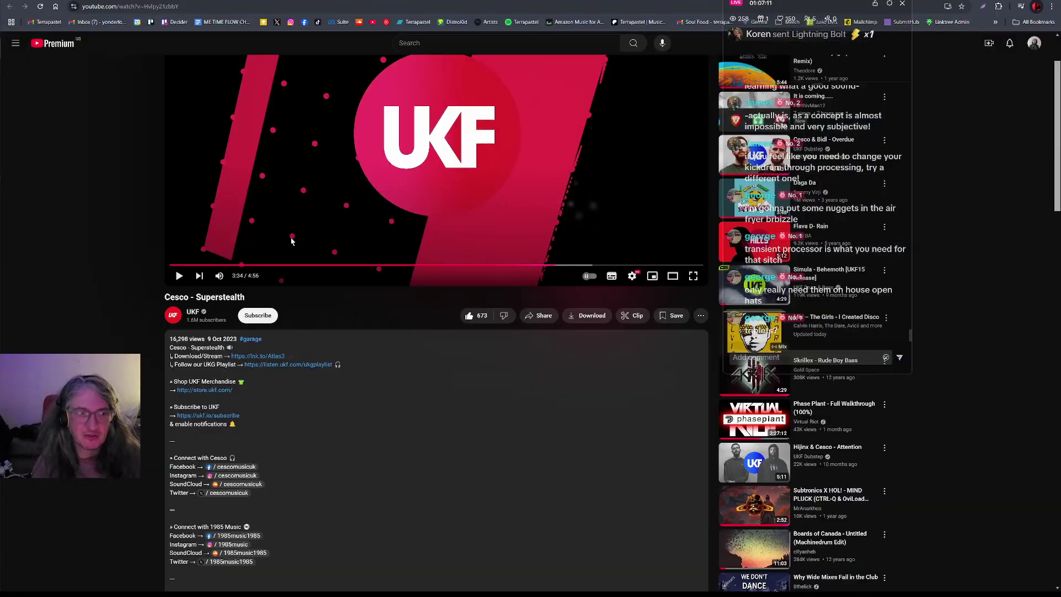
pyautogui.click(287, 265)
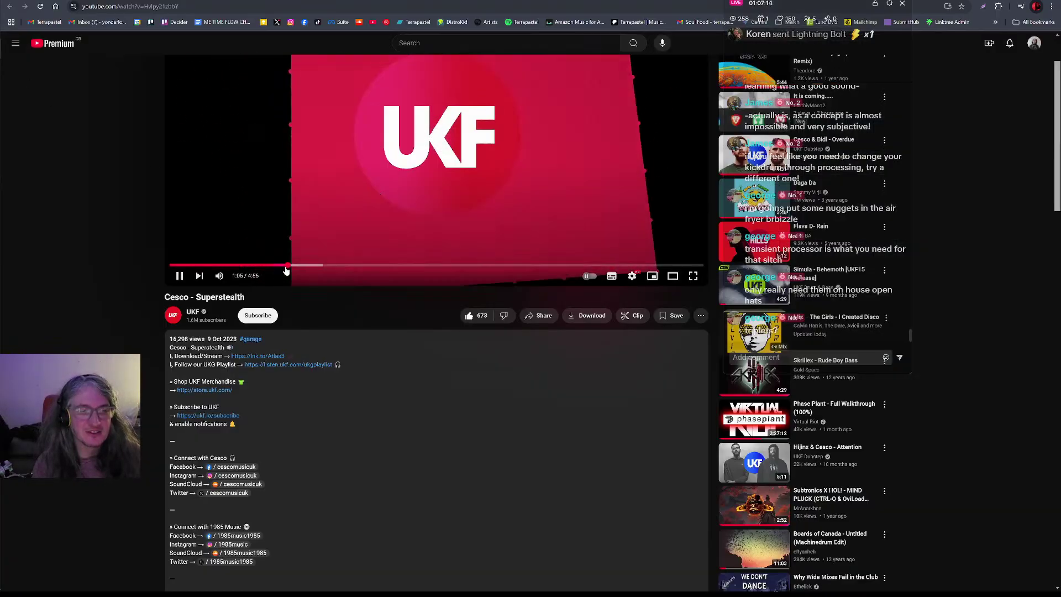
pyautogui.click(312, 181)
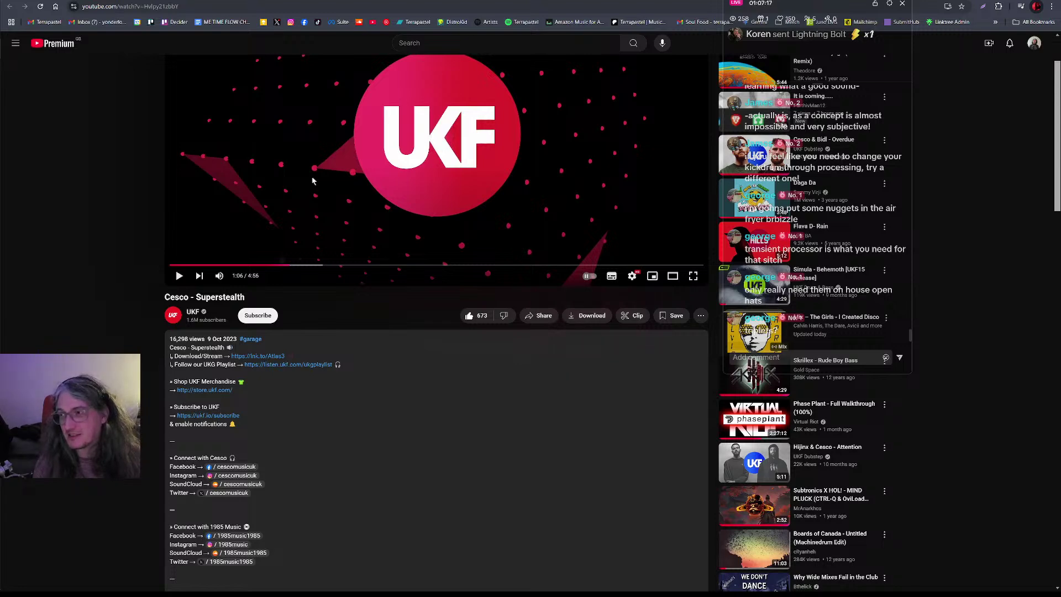
pyautogui.click(312, 179)
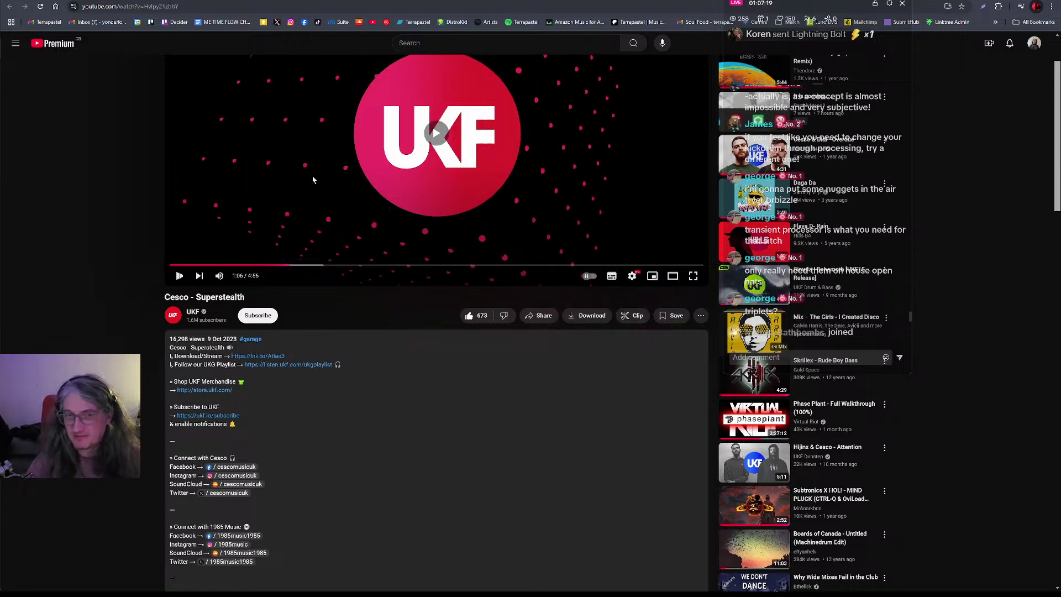
pyautogui.click(313, 179)
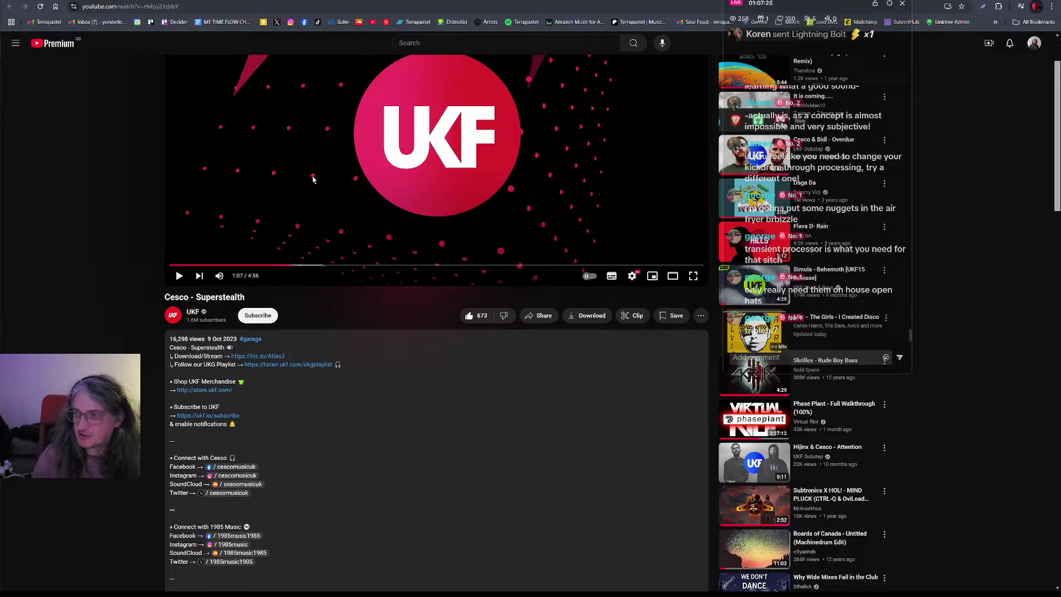
pyautogui.click(312, 179)
pyautogui.click(312, 180)
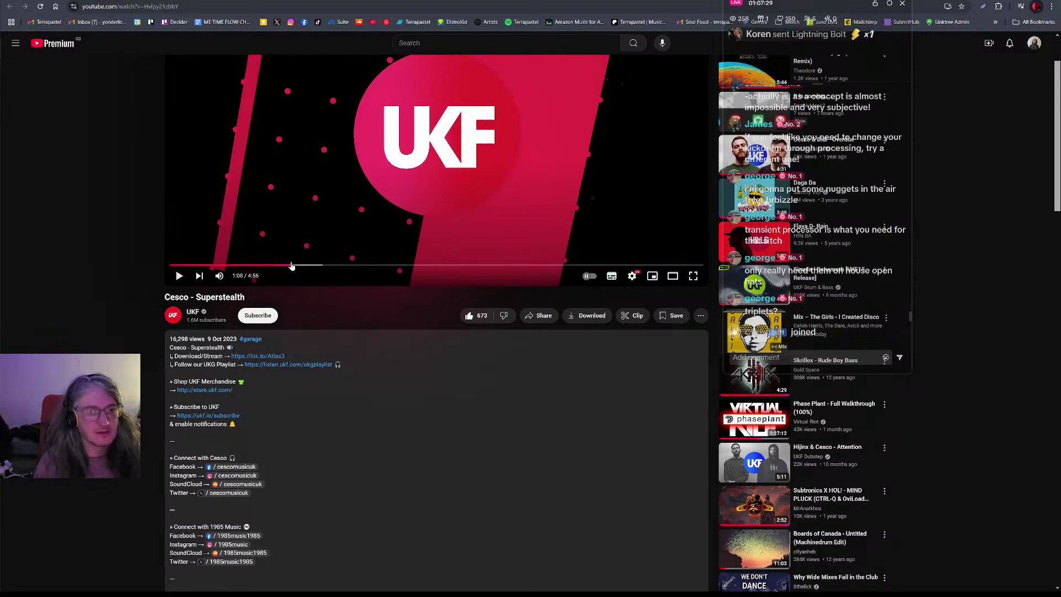
# - Replay the Superstealth reference from 1:05, then listen to an earlier passage around 0:57 and pause it
pyautogui.click(287, 265)
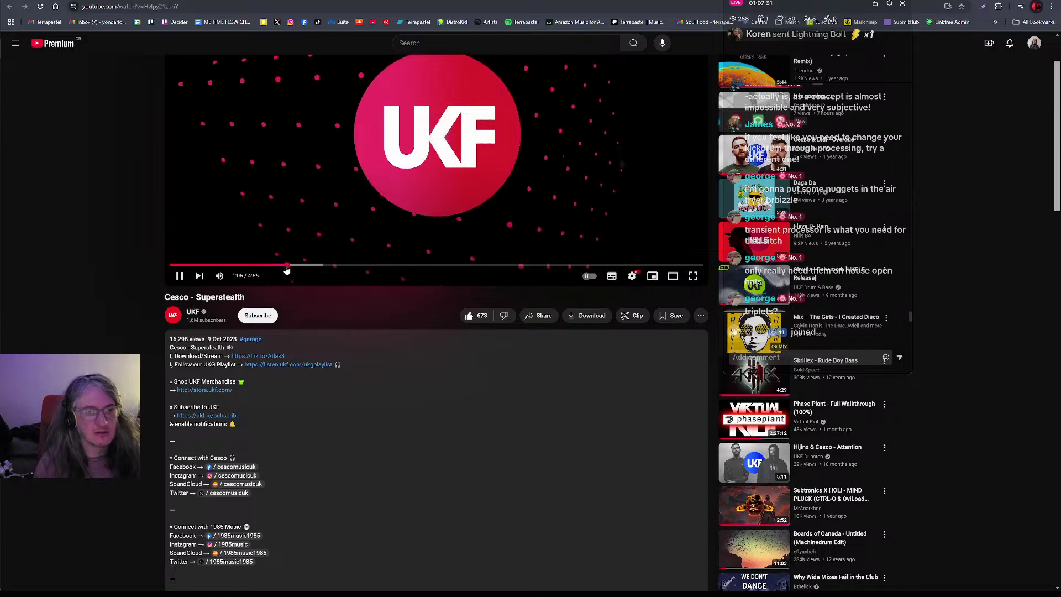
pyautogui.click(310, 239)
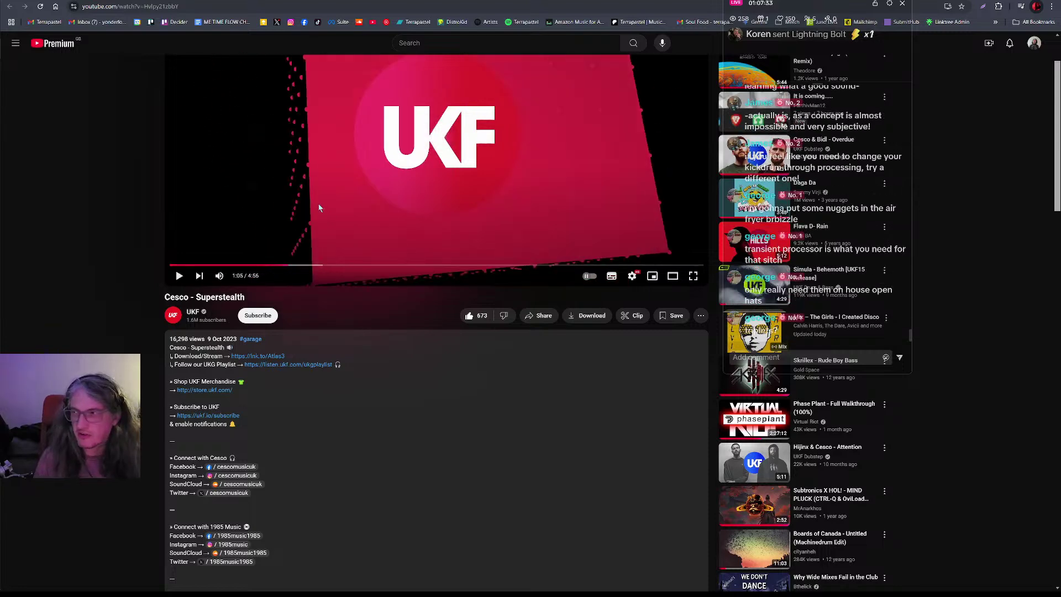
pyautogui.click(357, 204)
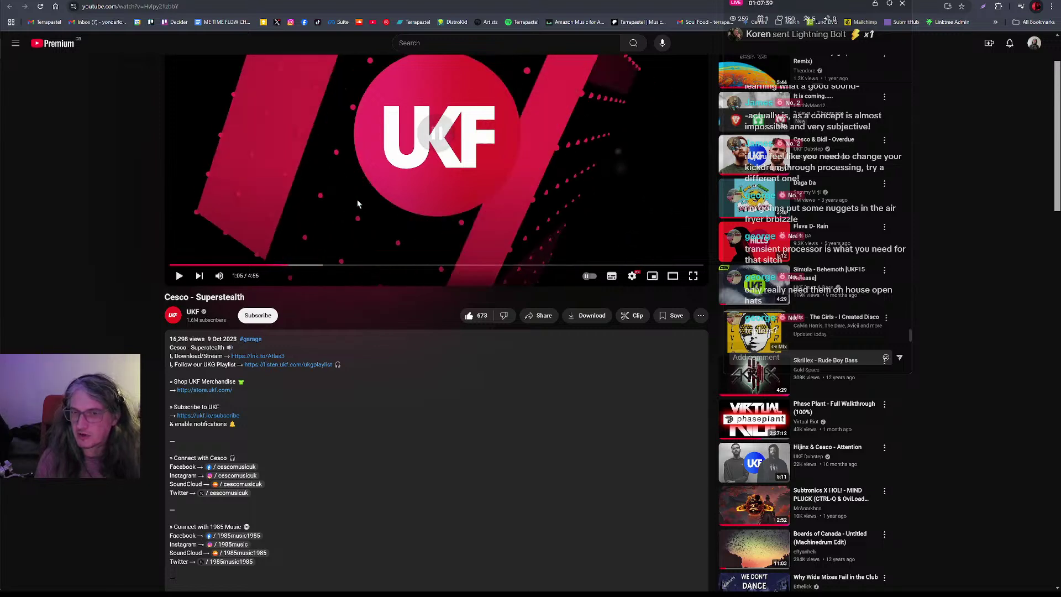
pyautogui.click(356, 202)
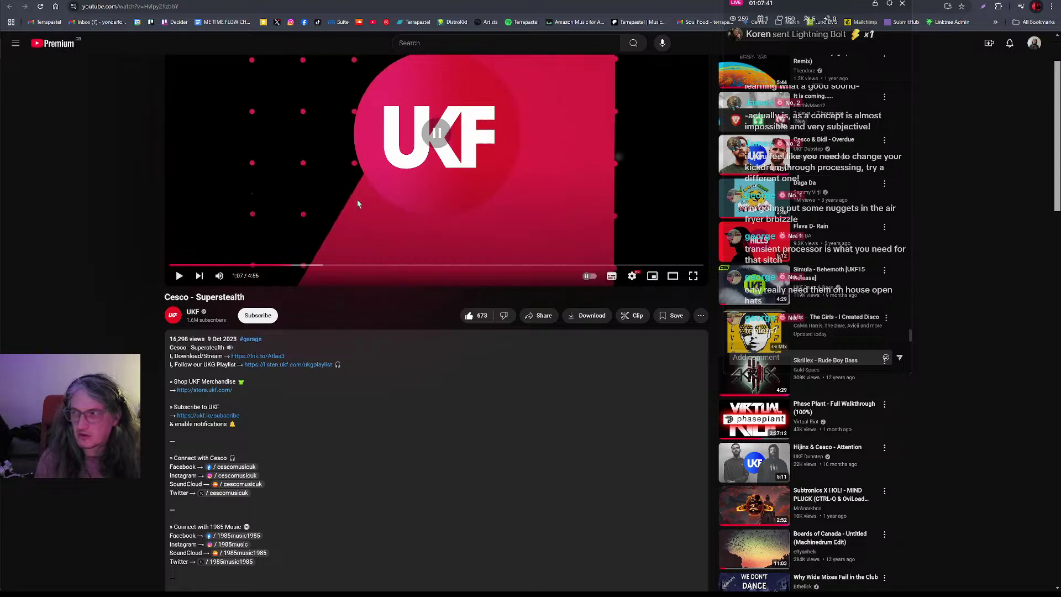
pyautogui.click(266, 265)
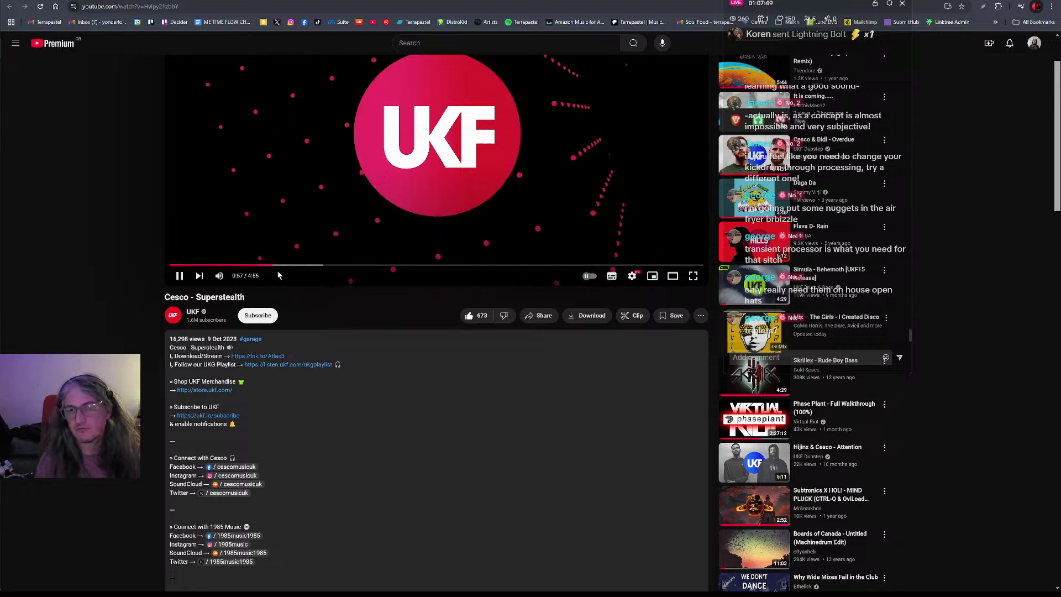
pyautogui.click(181, 275)
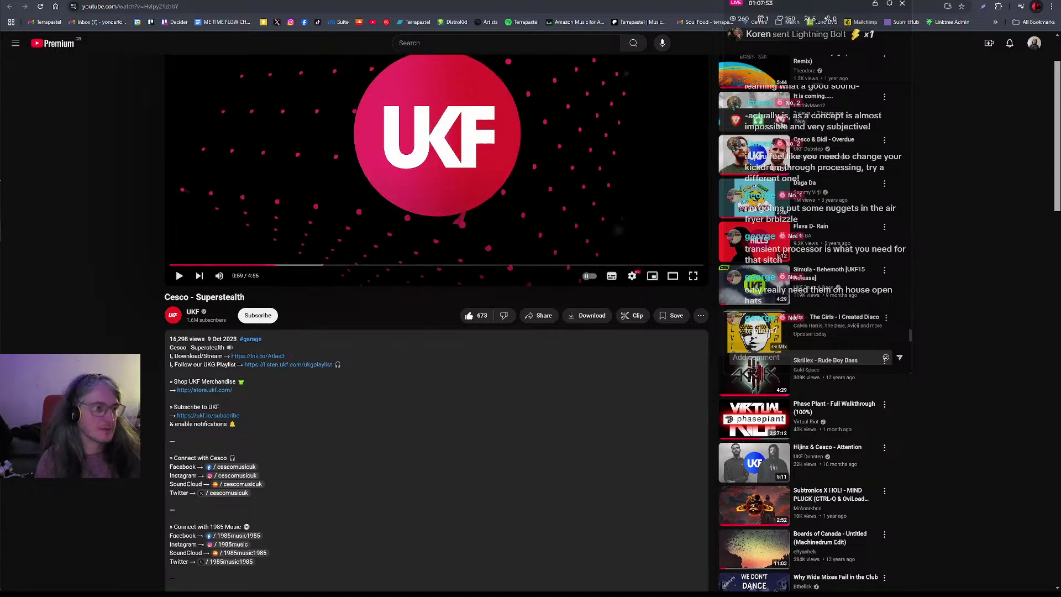
# - Return to Ableton Live and raise the sliced EDF_115 tambourine rack's Pitch macro to +7 st while listening with the drums
pyautogui.hotkey('alt', 'Tab')
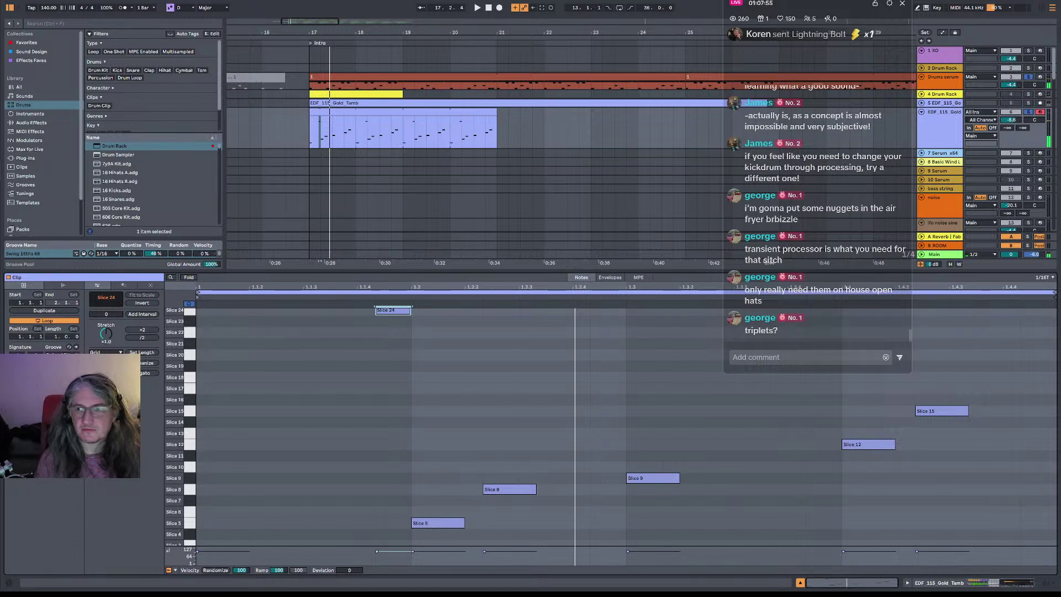
pyautogui.doubleClick(940, 130)
pyautogui.press('space')
pyautogui.press('space')
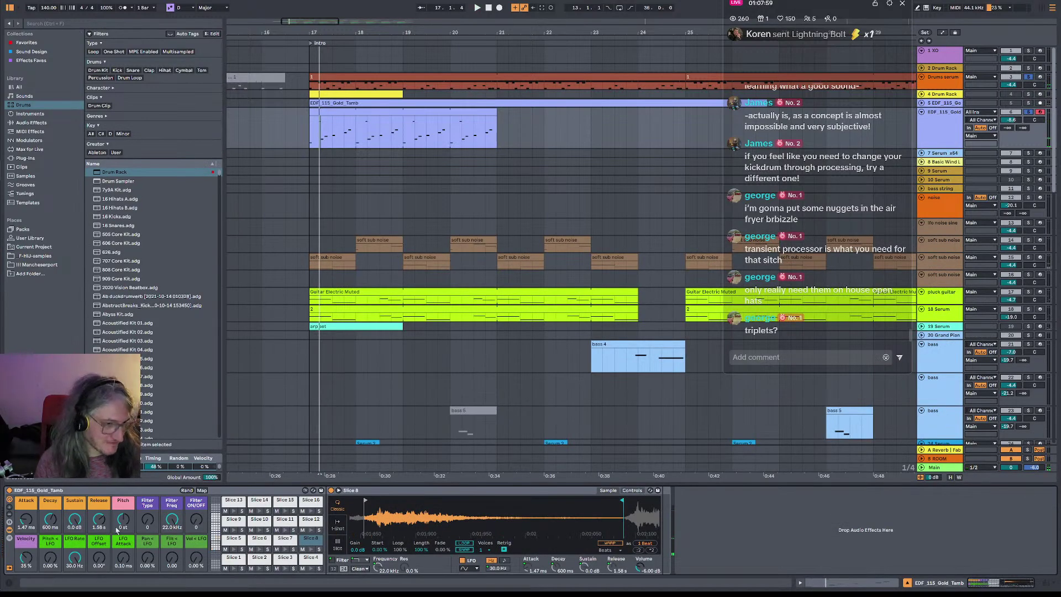
pyautogui.press('space')
pyautogui.moveTo(124, 520); pyautogui.dragTo(123, 509)
pyautogui.press('space')
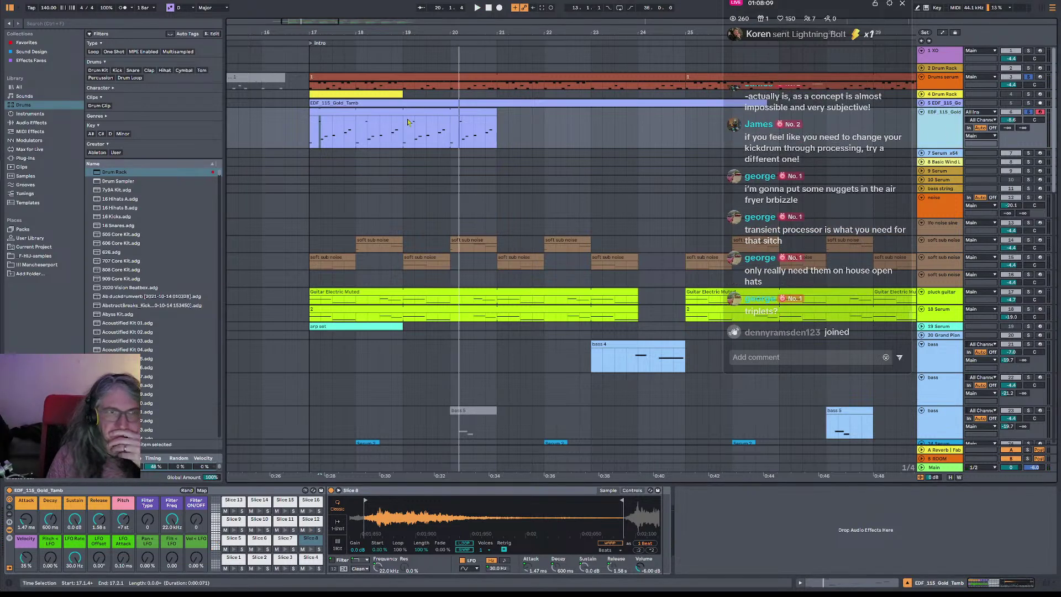
# - Fold the sliced EDF_115 track and audition DM_77, XOJ_100 and XOJ_80 tambourine loops in Loopcloud's beats collection
pyautogui.click(922, 112)
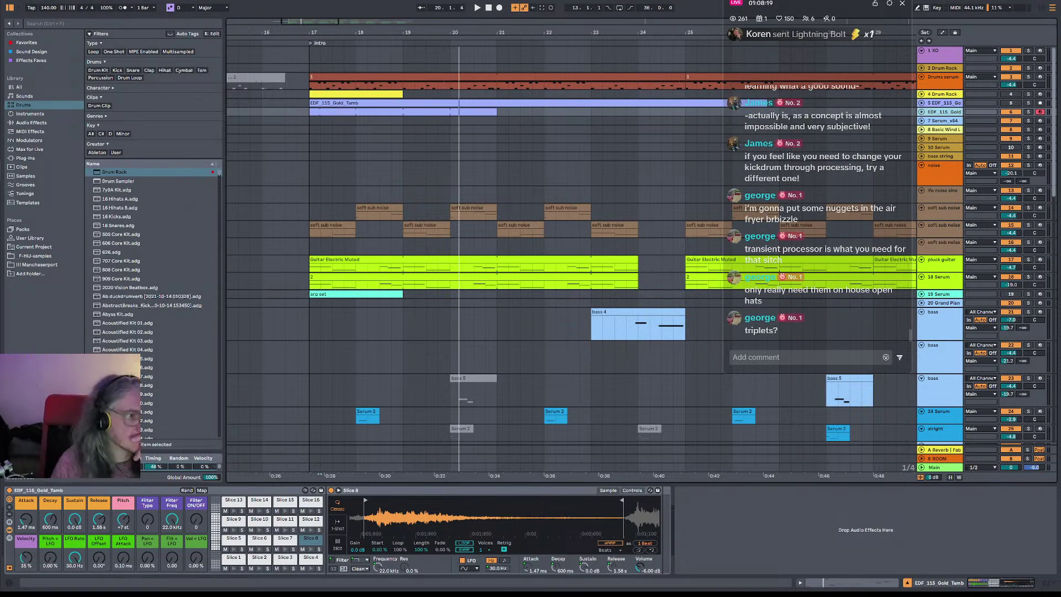
pyautogui.hotkey('alt', 'Tab')
pyautogui.click(213, 393)
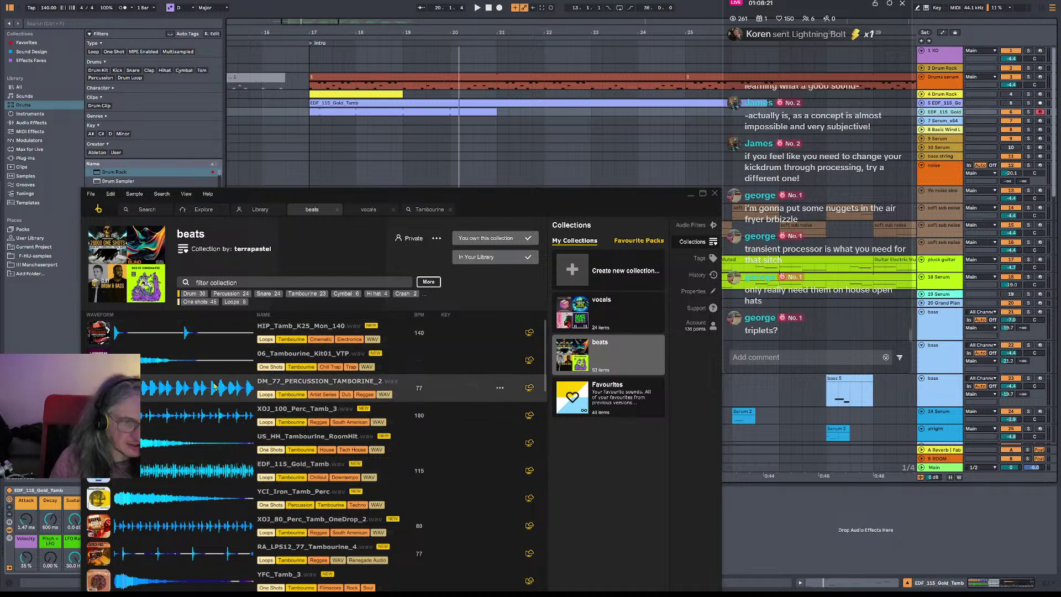
pyautogui.click(220, 423)
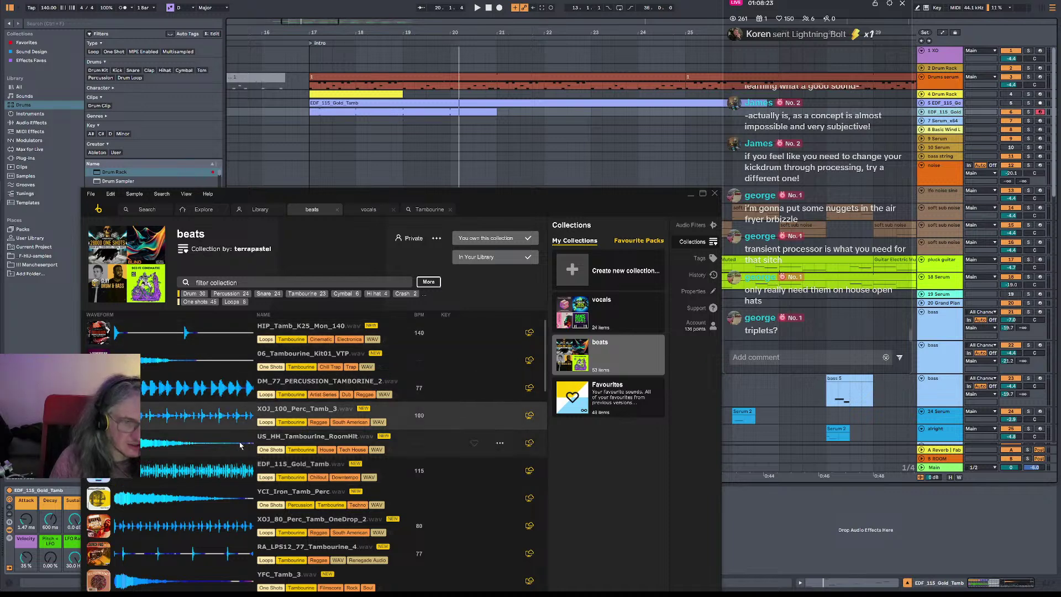
pyautogui.click(215, 535)
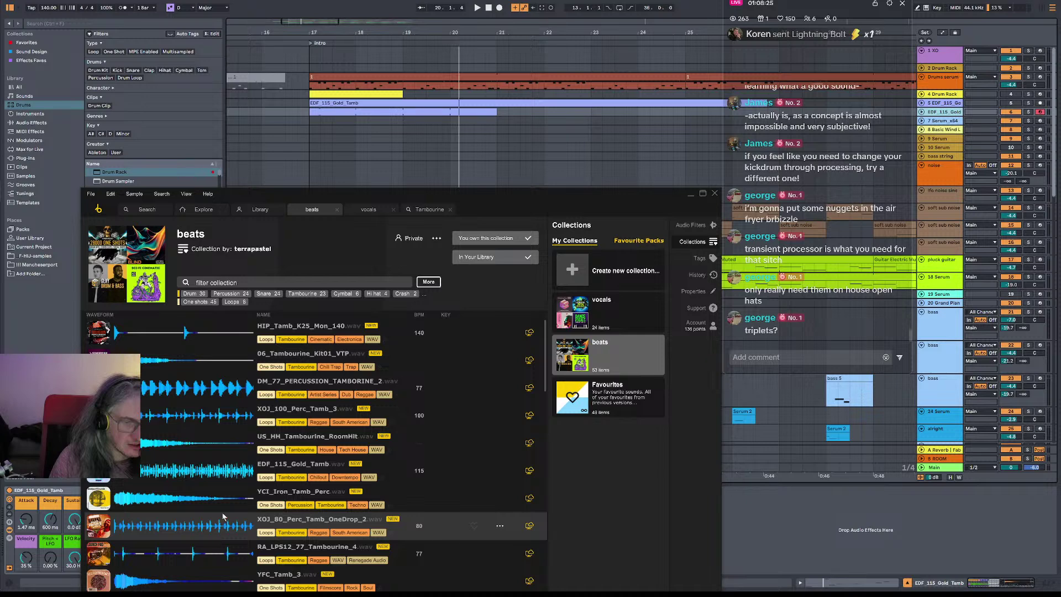
pyautogui.scroll(-3, 225, 509)
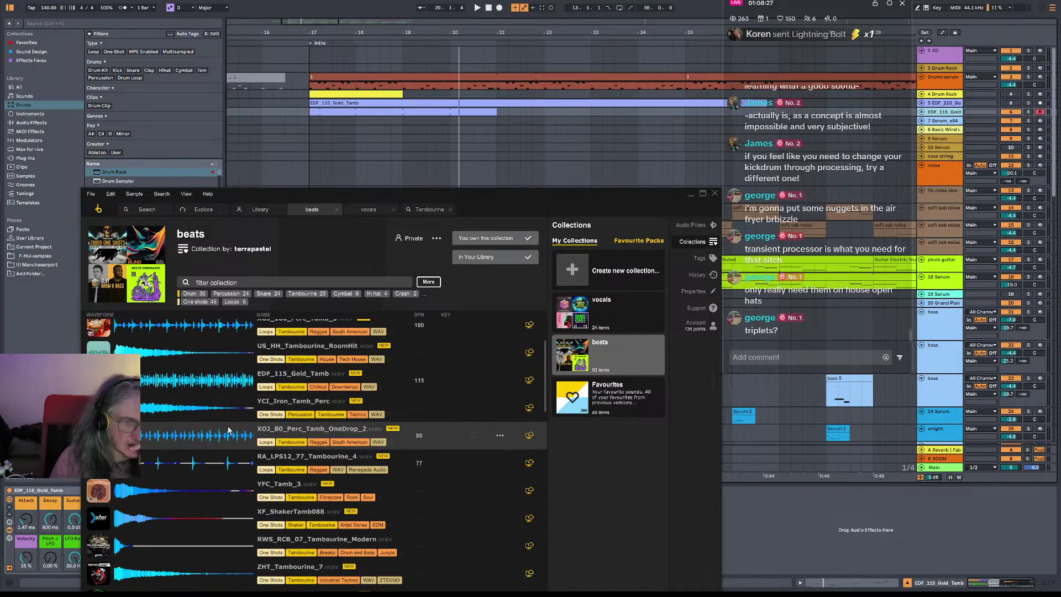
pyautogui.click(228, 331)
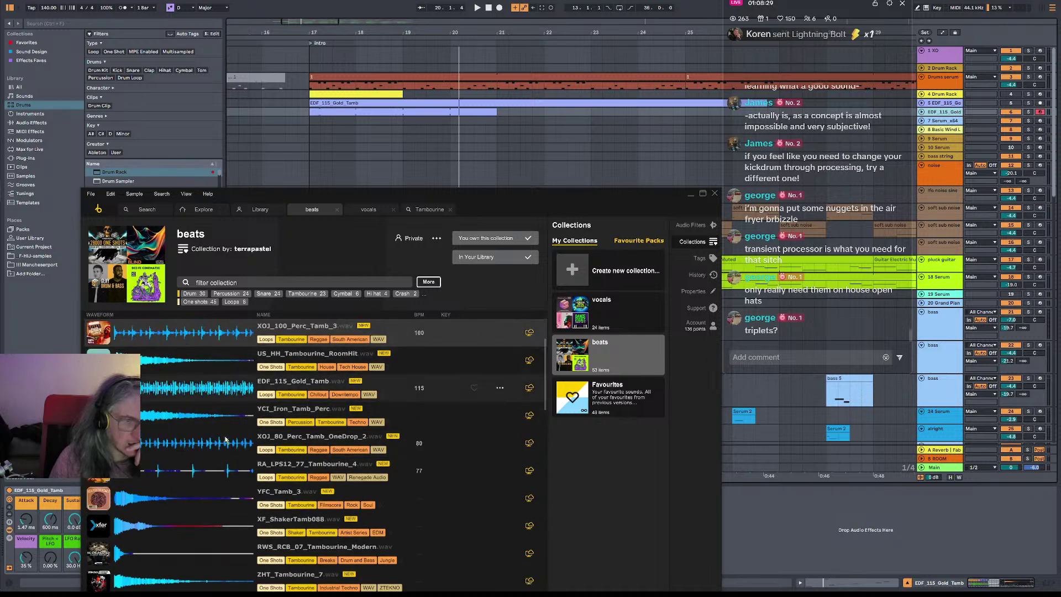
pyautogui.scroll(3, 216, 412)
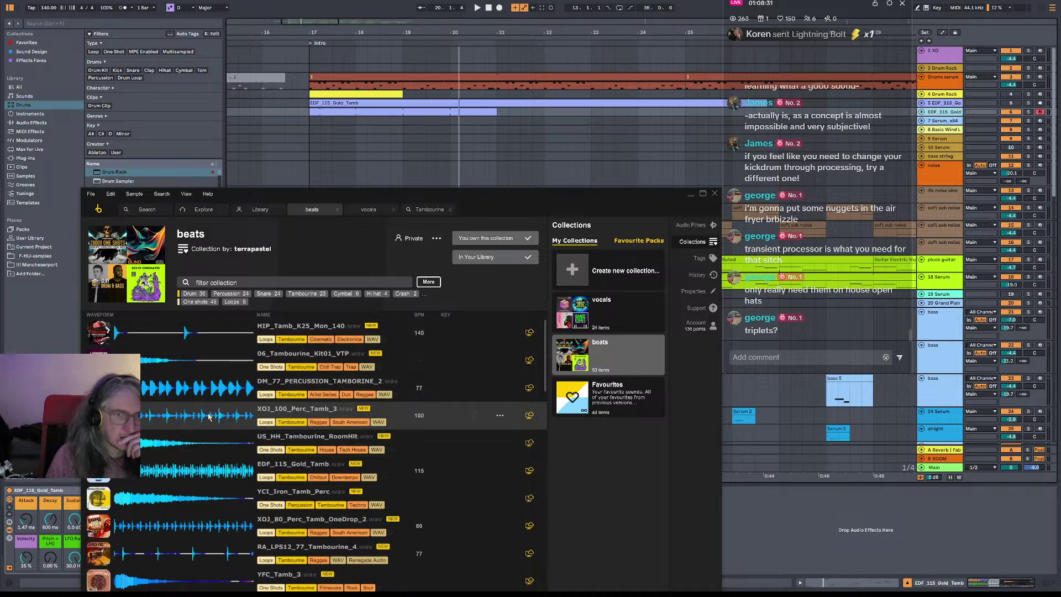
# - Insert an audio track below the sliced EDF_115 track and place the XOJ_100_Perc_Tamb_3 loop on it at bar 17
pyautogui.click(960, 114)
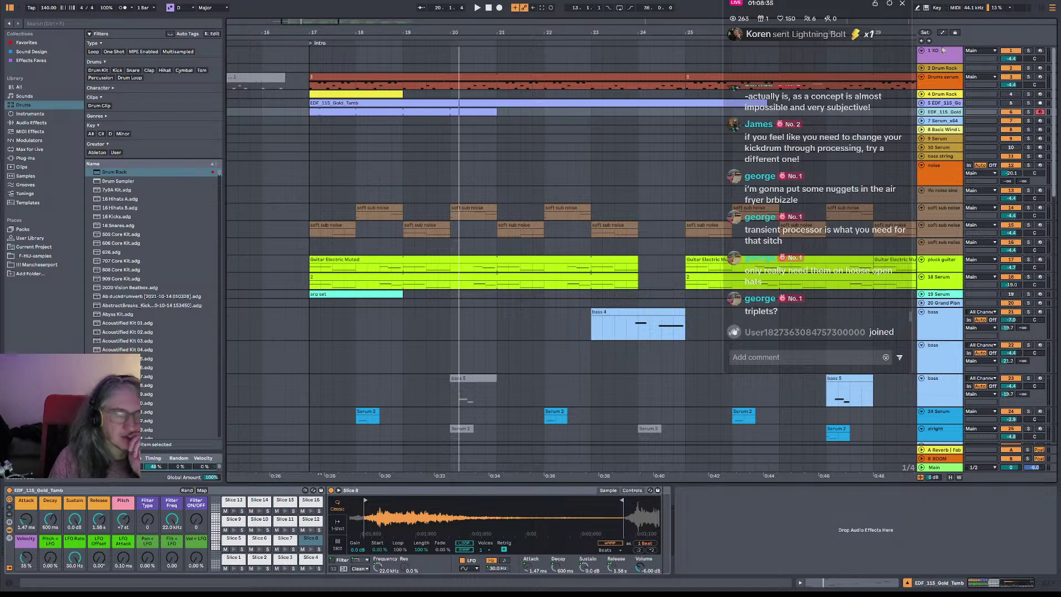
pyautogui.hotkey('ctrl', 't')
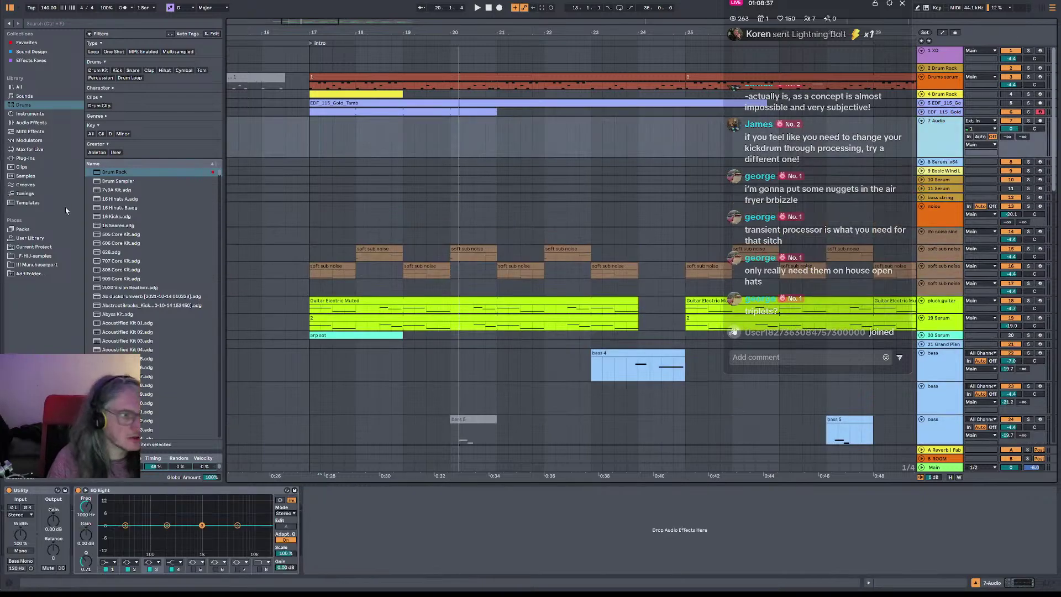
pyautogui.hotkey('alt', 'Tab')
pyautogui.moveTo(170, 420); pyautogui.dragTo(312, 131)
pyautogui.doubleClick(358, 121)
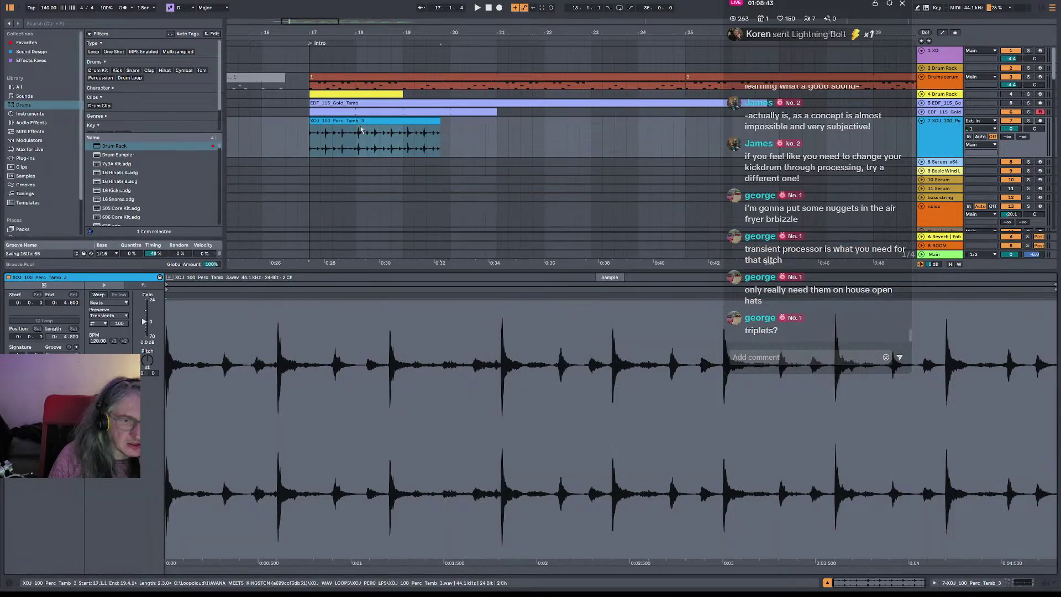
# - Warp the XOJ_100_Perc_Tamb_3 clip and slice it to a new MIDI track per transient with the Drum Slicer Extra preset
pyautogui.click(98, 295)
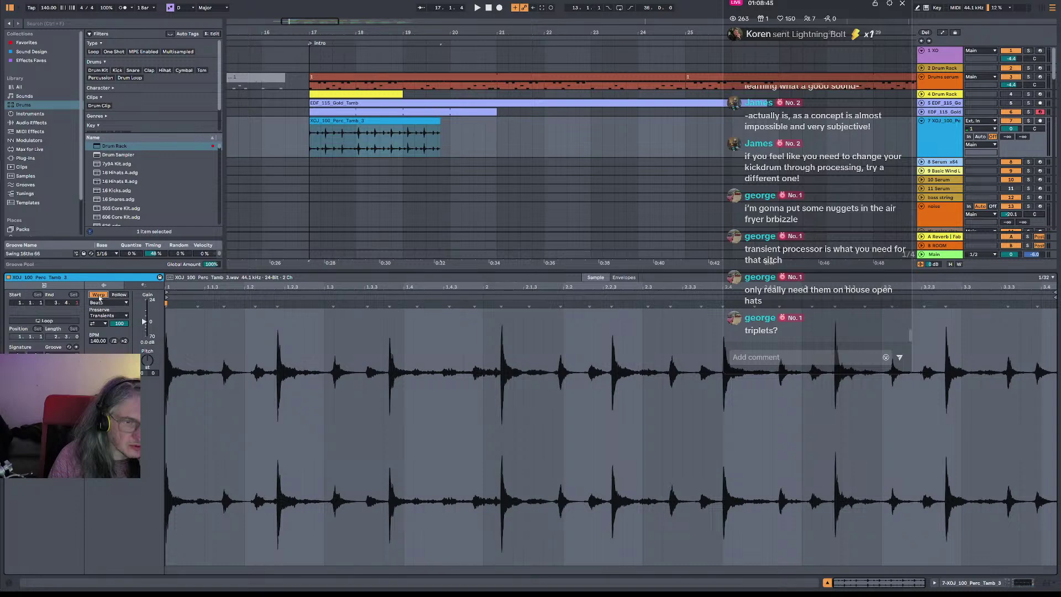
pyautogui.rightClick(410, 125)
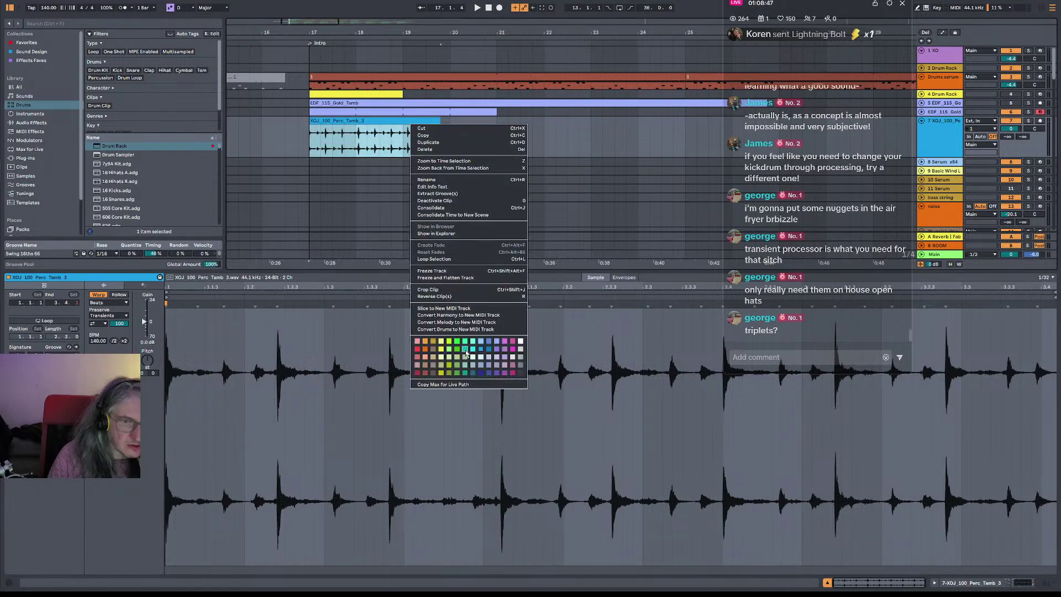
pyautogui.click(467, 308)
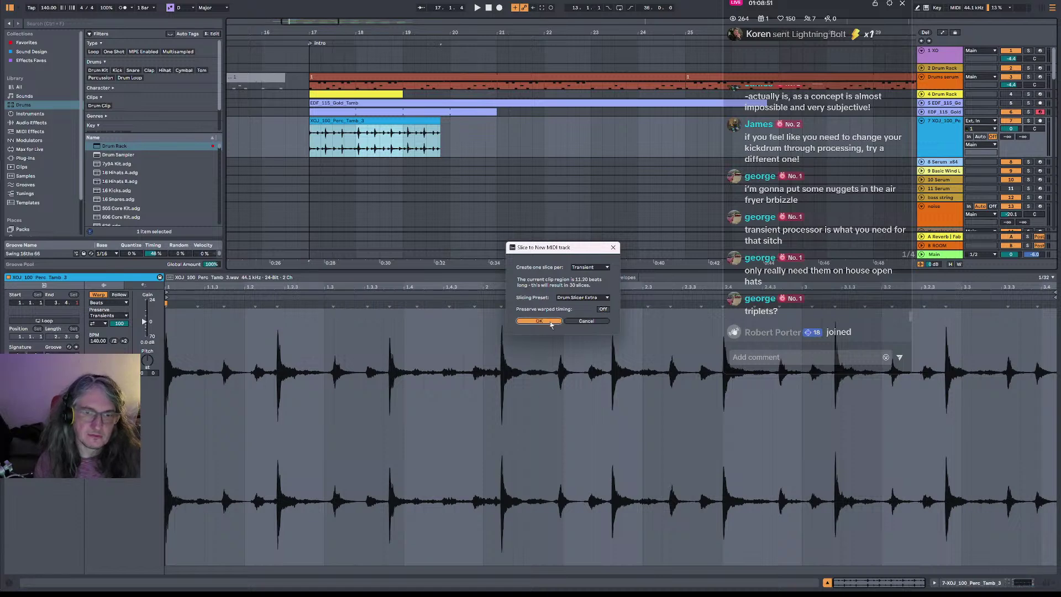
pyautogui.click(538, 321)
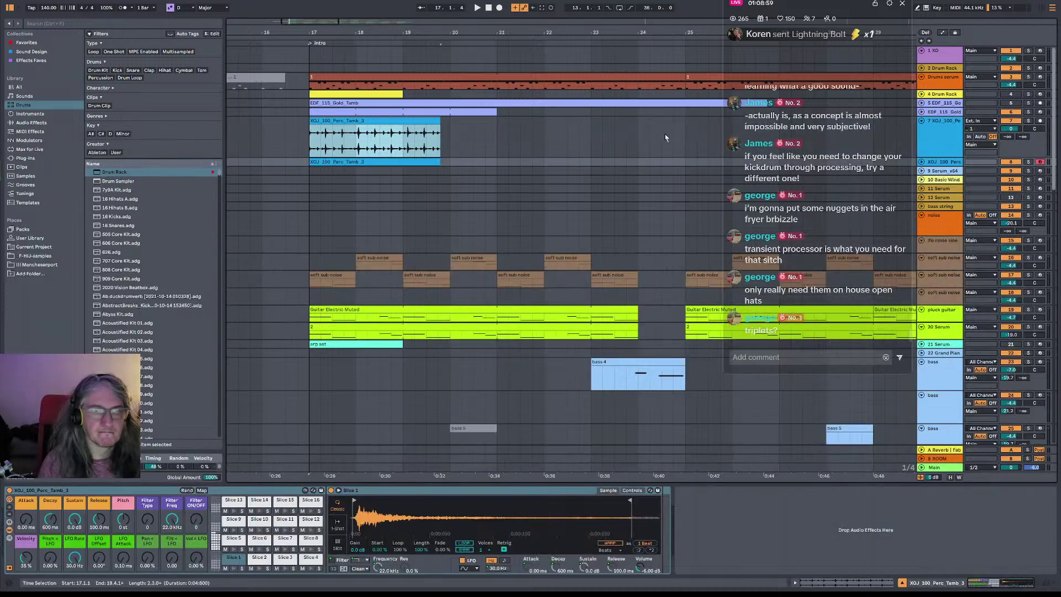
# - Fold the XOJ_100_Perc_Tamb_3 audio track, unfold its sliced MIDI track, listen to the slices with the drums and select the MIDI clip
pyautogui.click(921, 121)
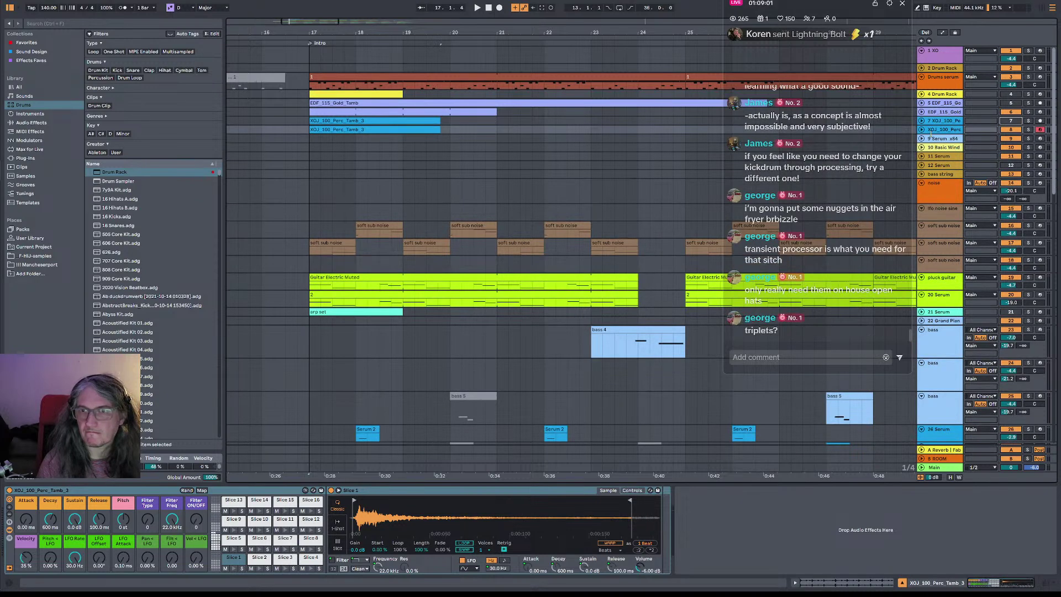
pyautogui.click(921, 130)
pyautogui.press('space')
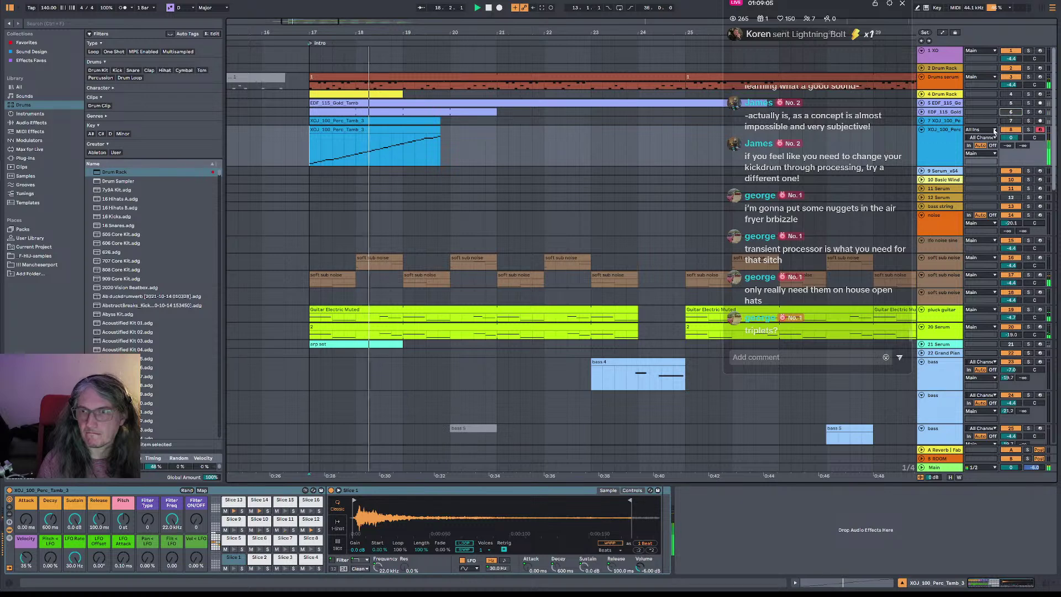
pyautogui.press('space')
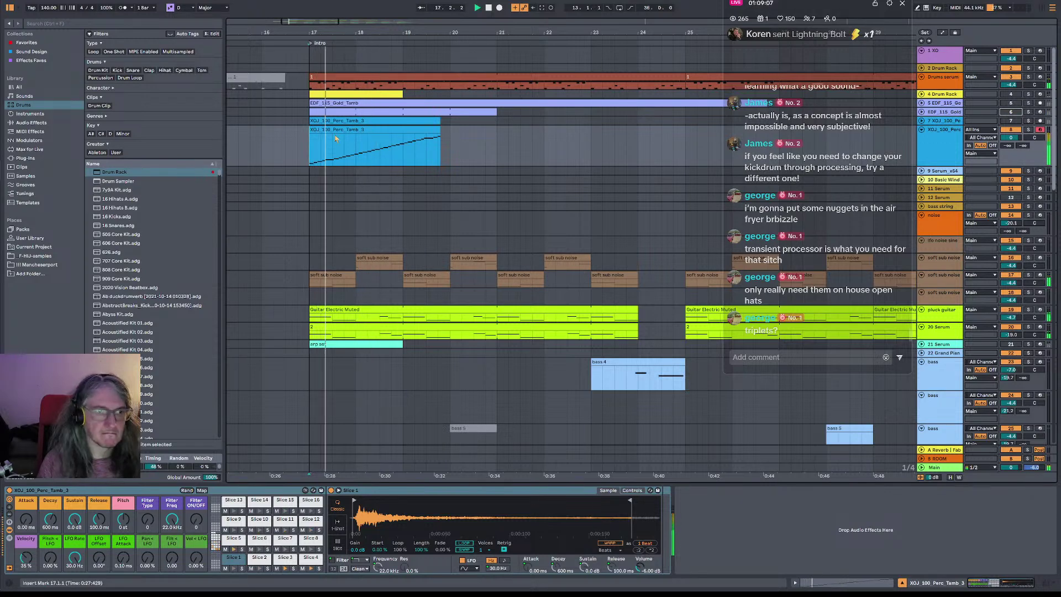
pyautogui.click(339, 131)
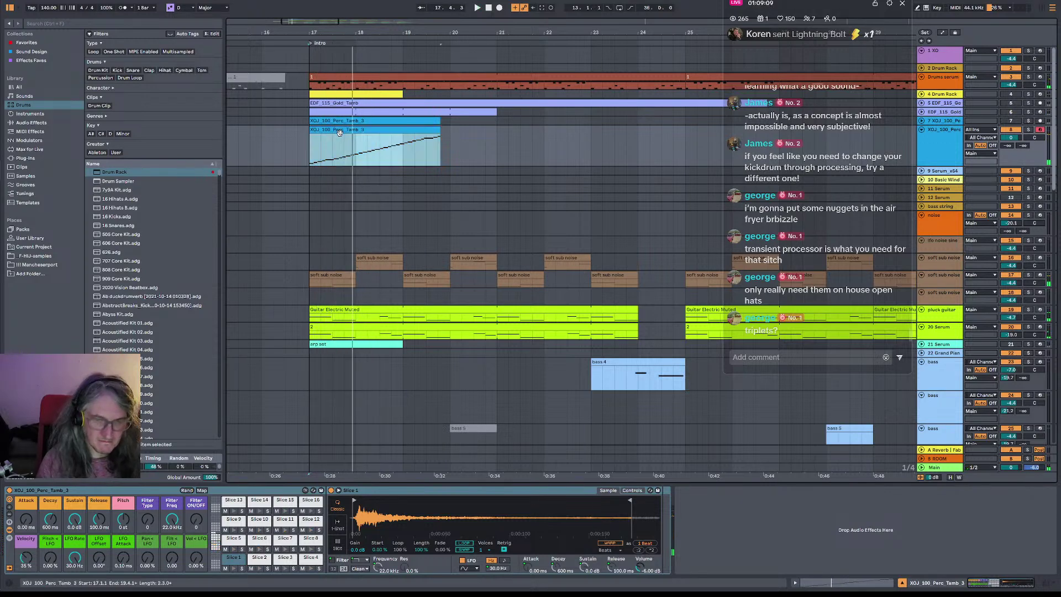
# - Open the sliced XOJ_100_Perc_Tamb_3 clip, delete the notes between its first and last slices and lengthen the Slice 1 note to end at 1.1.3
pyautogui.doubleClick(381, 136)
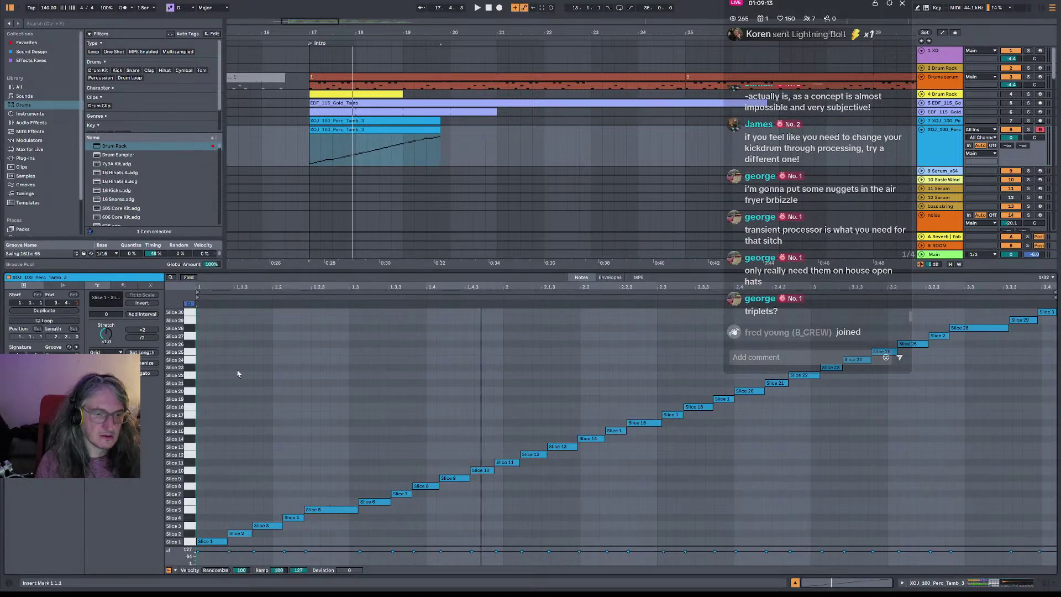
pyautogui.moveTo(235, 347); pyautogui.dragTo(1057, 320)
pyautogui.press('Delete')
pyautogui.moveTo(275, 404); pyautogui.dragTo(989, 532)
pyautogui.press('Delete')
pyautogui.press('space')
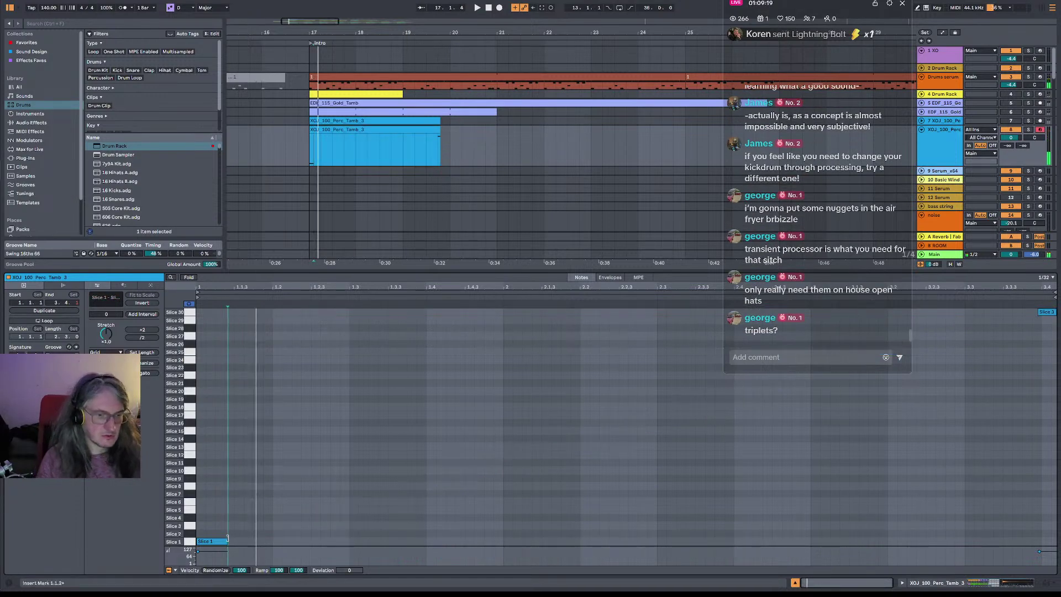
pyautogui.moveTo(226, 541); pyautogui.dragTo(233, 541)
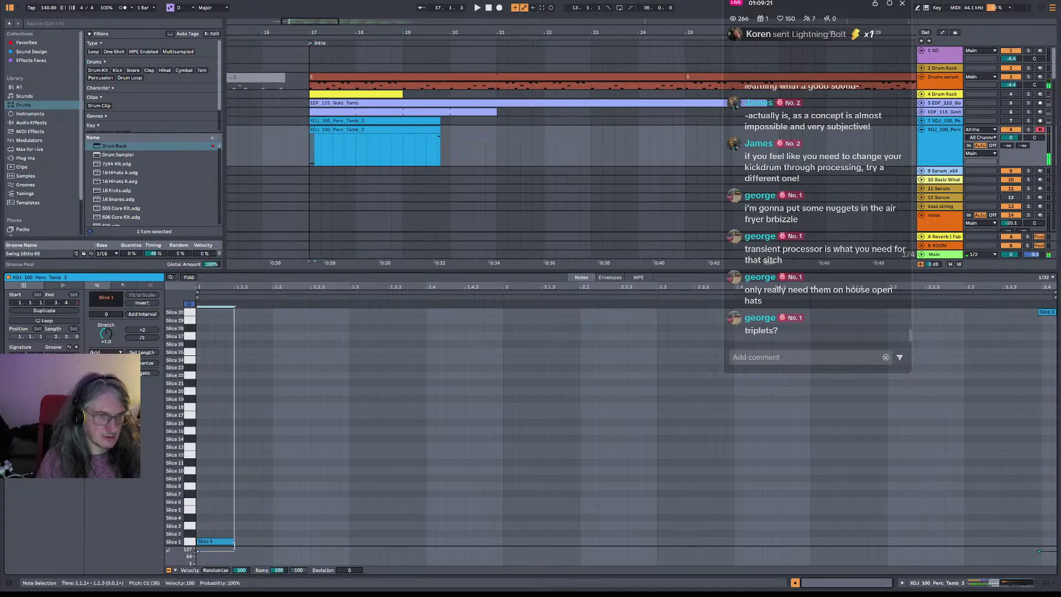
# - Delete the leftover Slice 30 note at the end of the clip and play back what remains
pyautogui.scroll(-4, 538, 200)
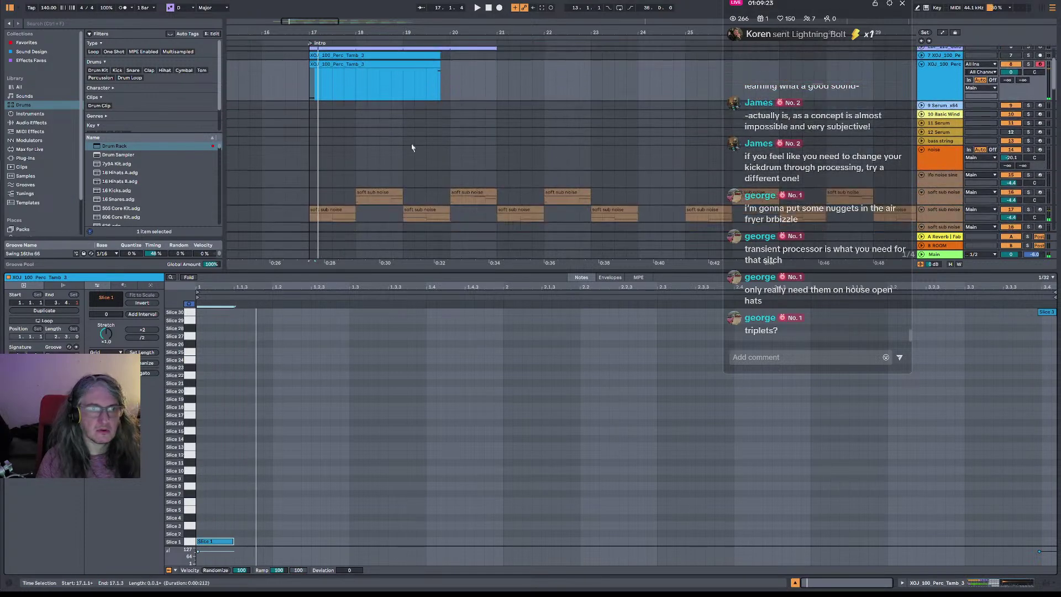
pyautogui.press('space')
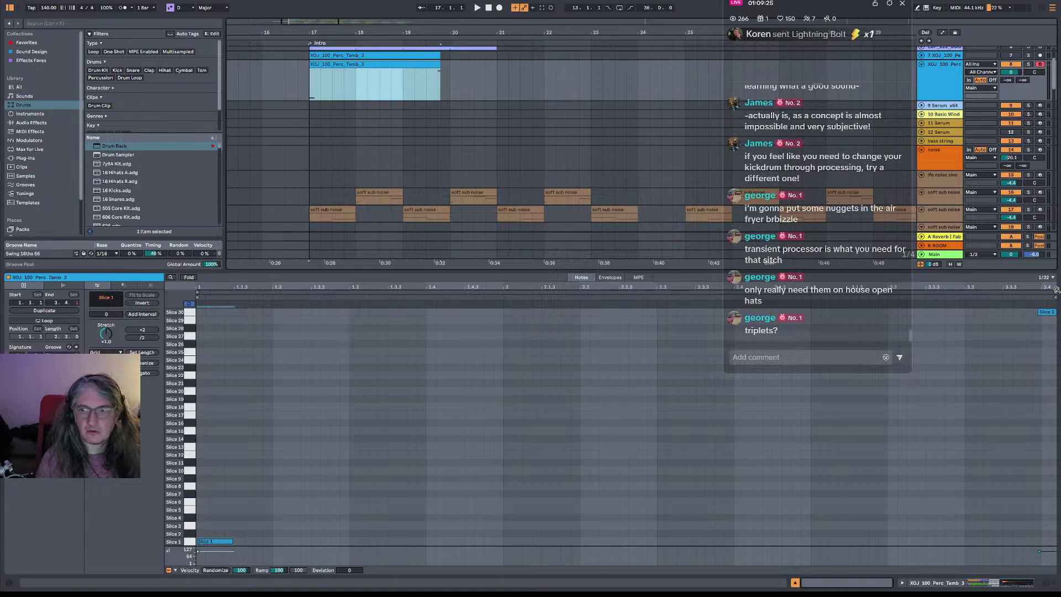
pyautogui.click(1038, 313)
pyautogui.press('space')
pyautogui.scroll(5, 242, 431)
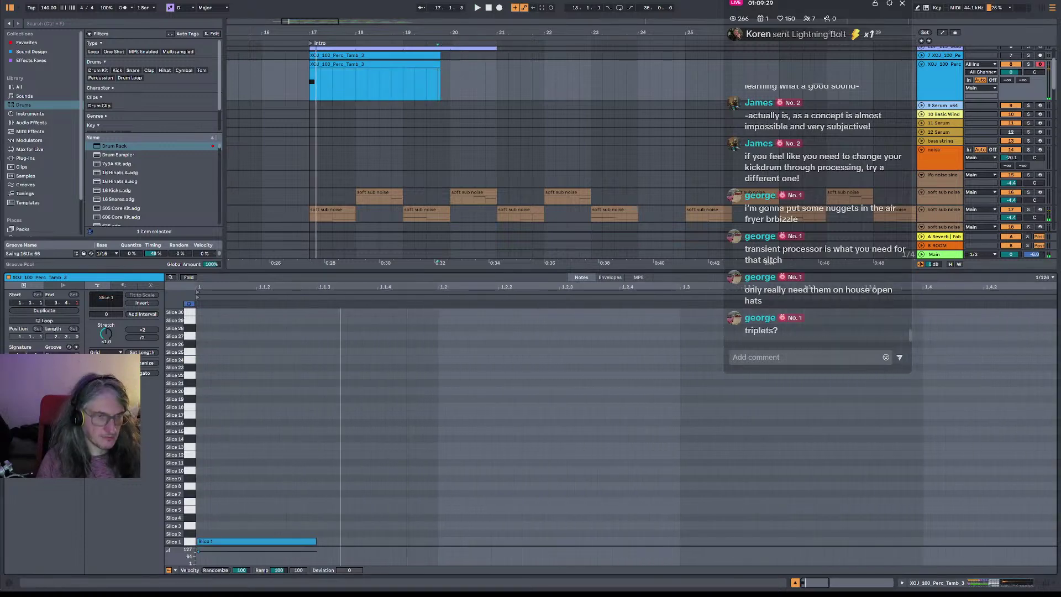
pyautogui.scroll(-5, 336, 285)
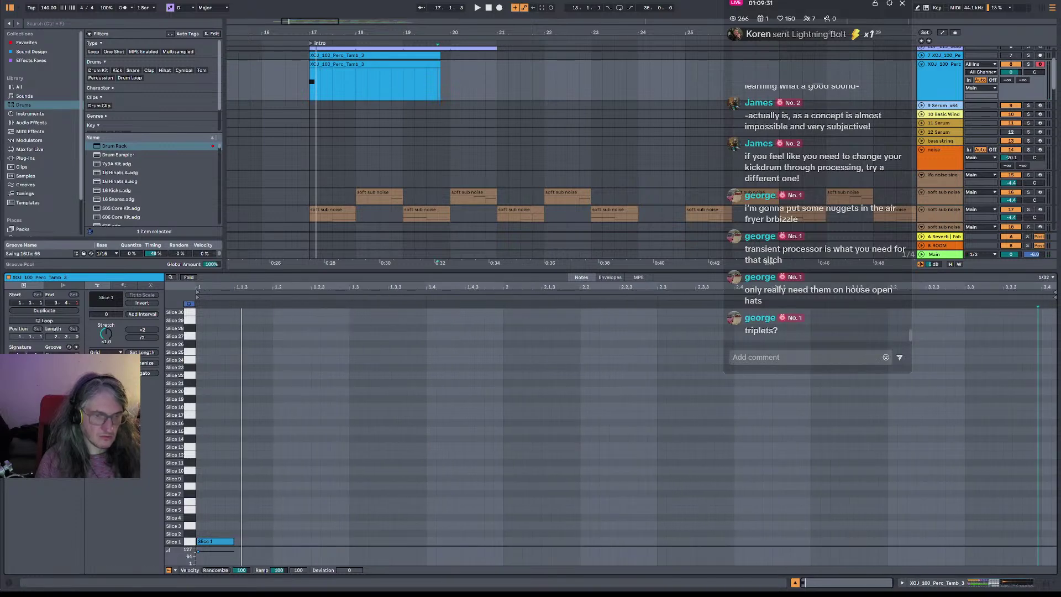
# - Add two-sixteenth-long notes for Slice 5 at 1.2, Slice 8 at 1.3 and Slice 12 at 1.4
pyautogui.doubleClick(279, 509)
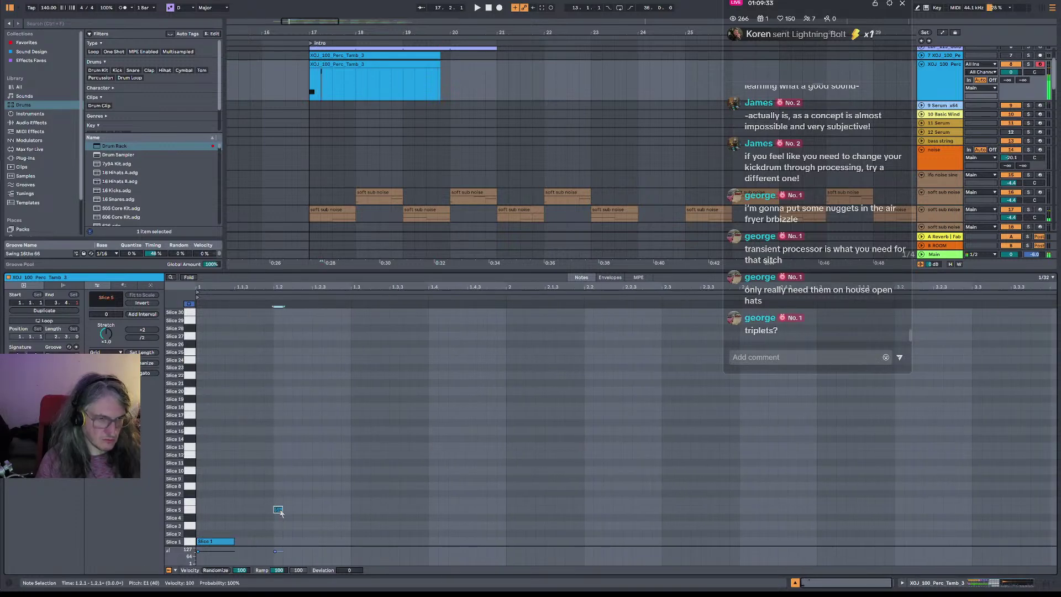
pyautogui.moveTo(278, 510); pyautogui.dragTo(312, 509)
pyautogui.doubleClick(389, 495)
pyautogui.moveTo(389, 495); pyautogui.dragTo(377, 482)
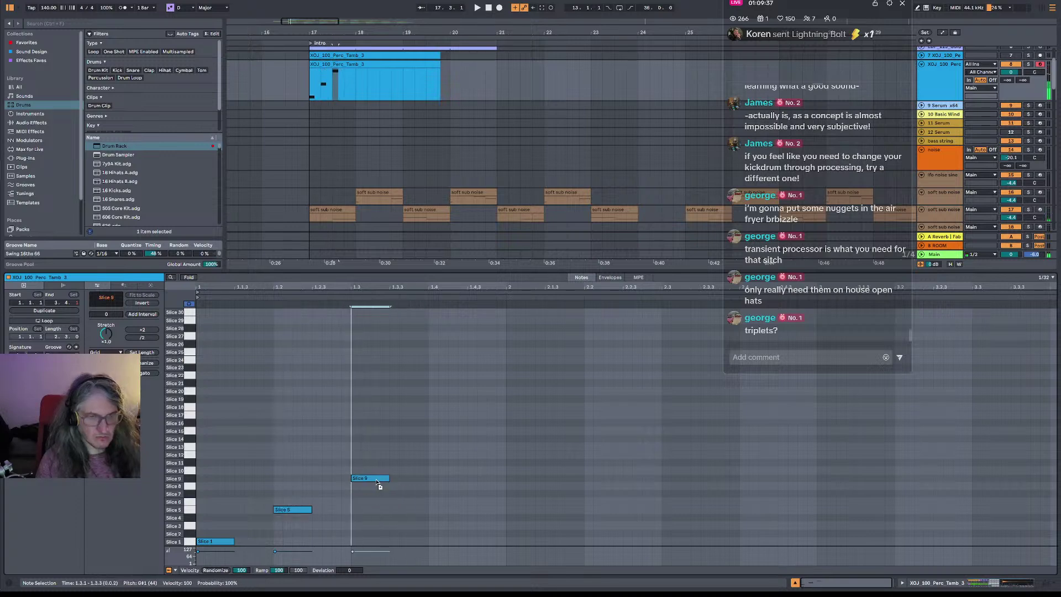
pyautogui.doubleClick(456, 463)
pyautogui.moveTo(456, 463); pyautogui.dragTo(456, 457)
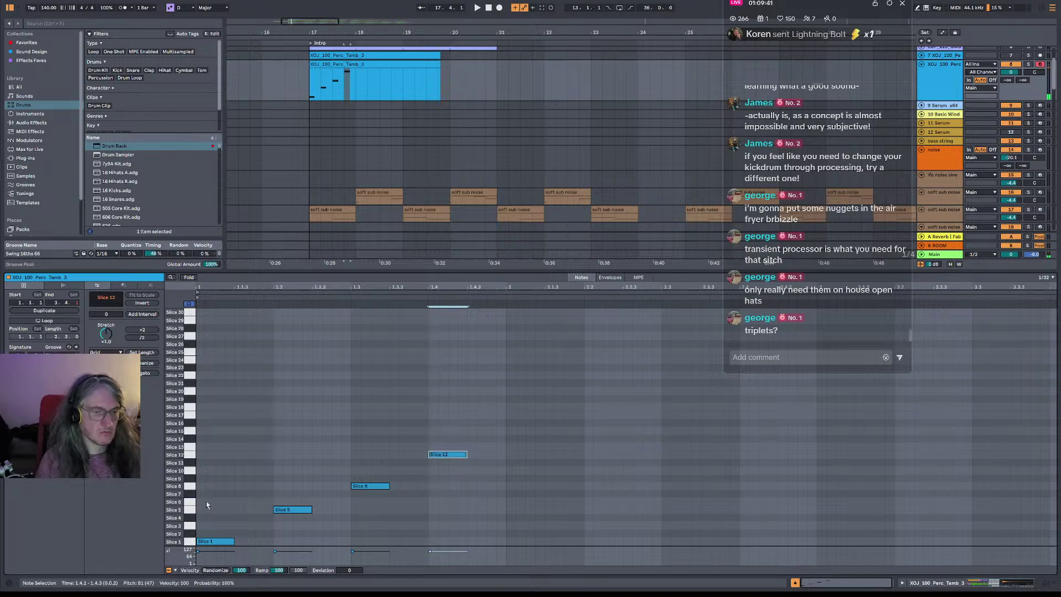
# - Add a short Slice 8 note at 1.1.4 and listen to the pattern
pyautogui.click(259, 493)
pyautogui.doubleClick(260, 489)
pyautogui.press('space')
pyautogui.press('space')
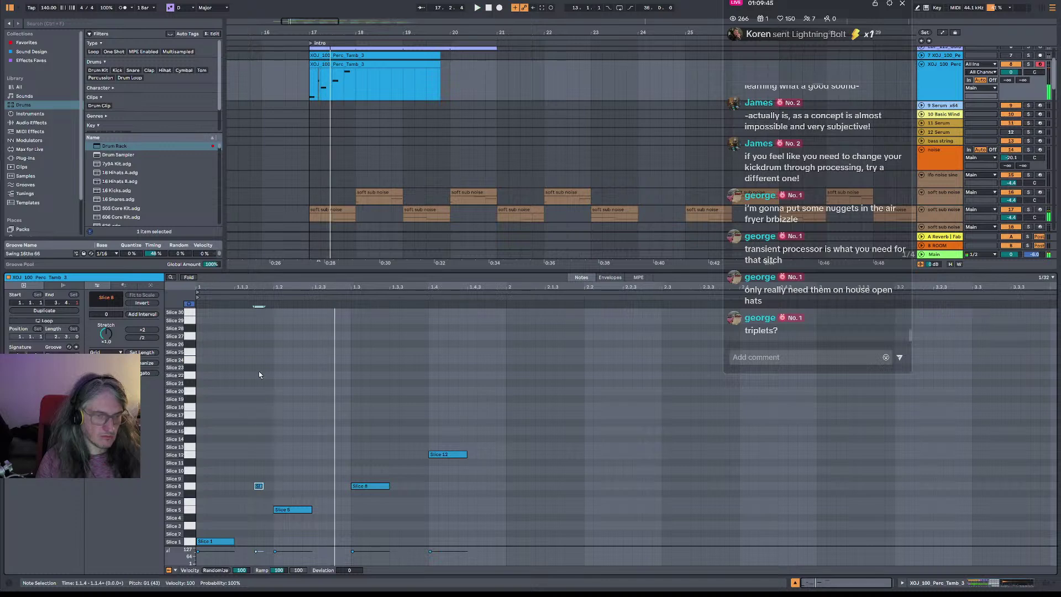
# - Enable the triplet grid with Narrow adaptive spacing and lengthen the short Slice 8 note to end just past 1.2.1
pyautogui.rightClick(281, 420)
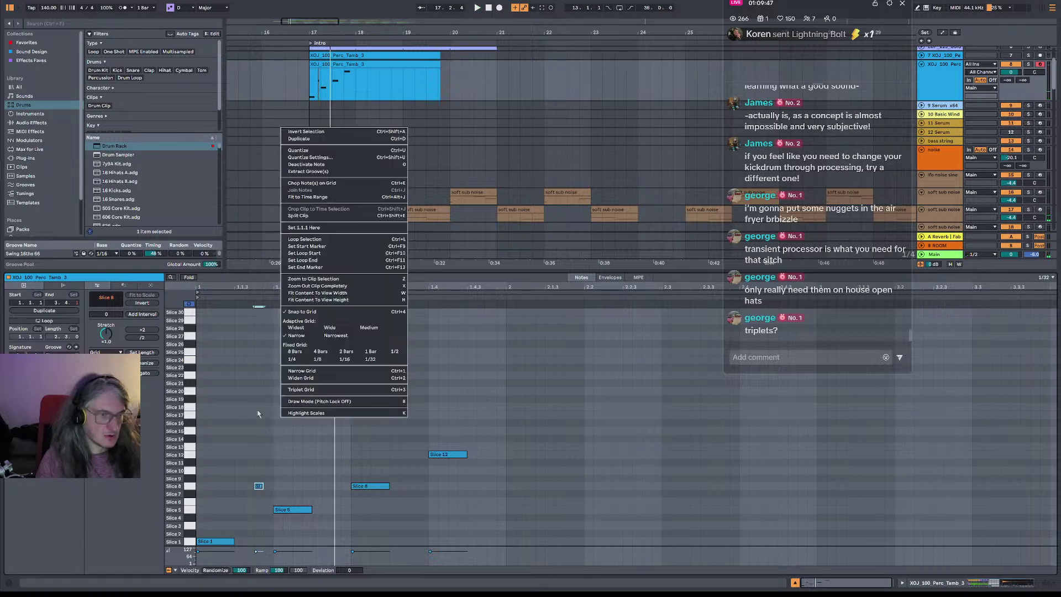
pyautogui.click(302, 390)
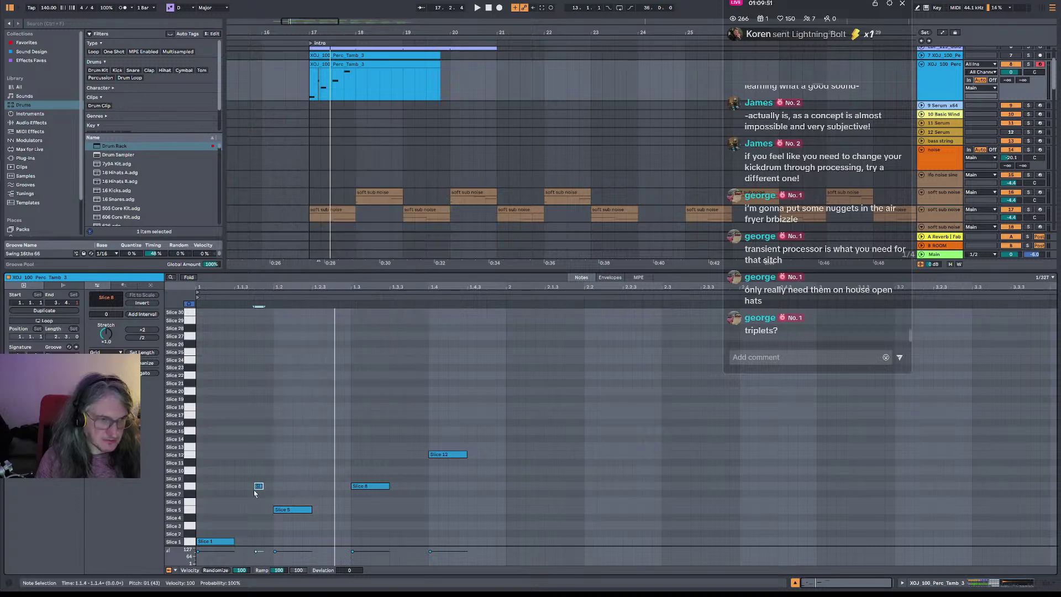
pyautogui.press('space')
pyautogui.press('space')
pyautogui.moveTo(244, 287); pyautogui.dragTo(291, 326)
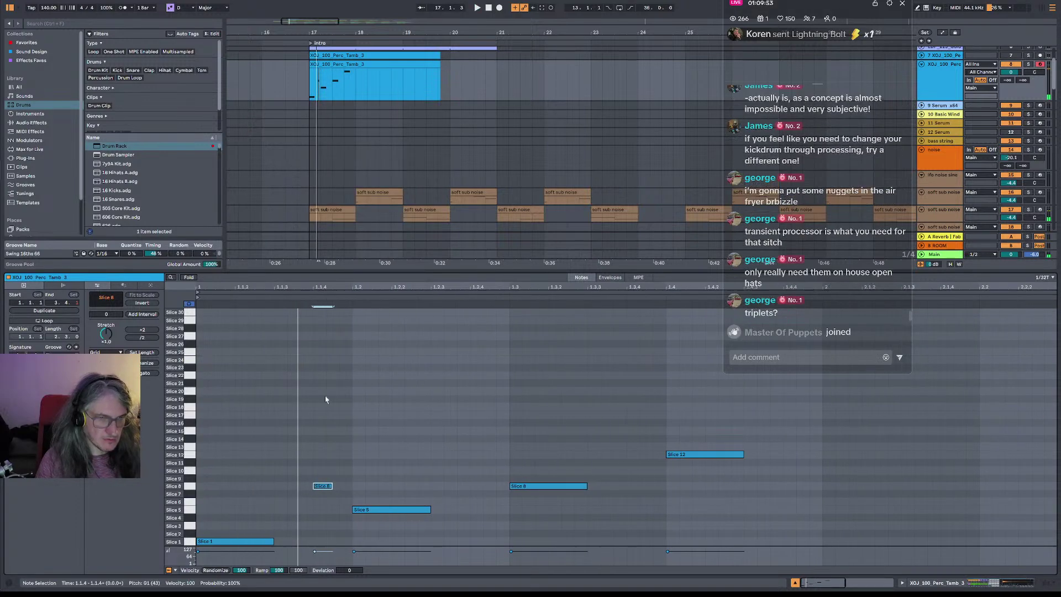
pyautogui.rightClick(375, 425)
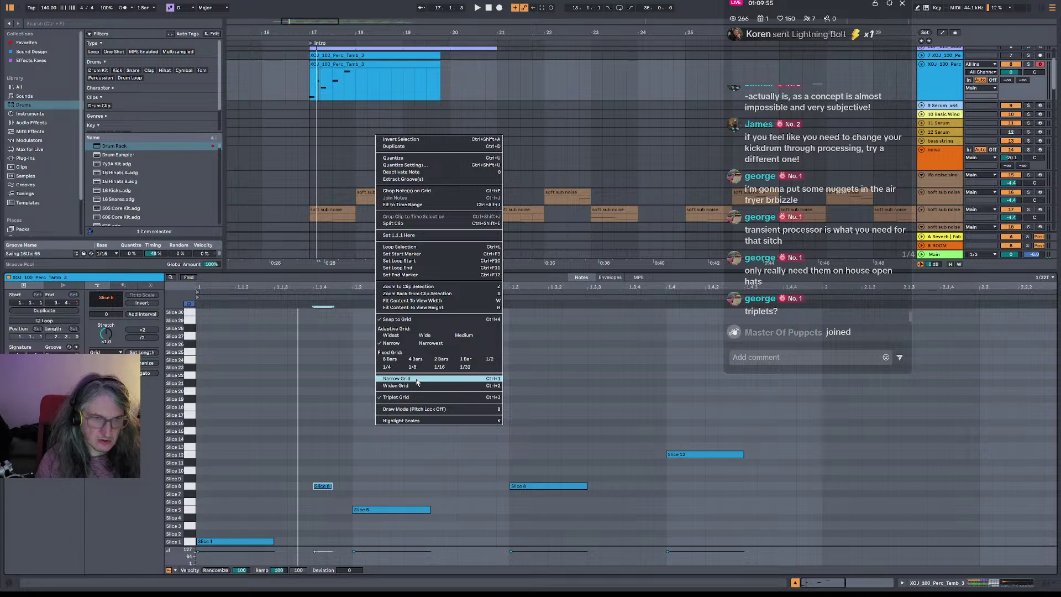
pyautogui.click(403, 344)
pyautogui.press('space')
pyautogui.moveTo(333, 487); pyautogui.dragTo(359, 487)
pyautogui.press('space')
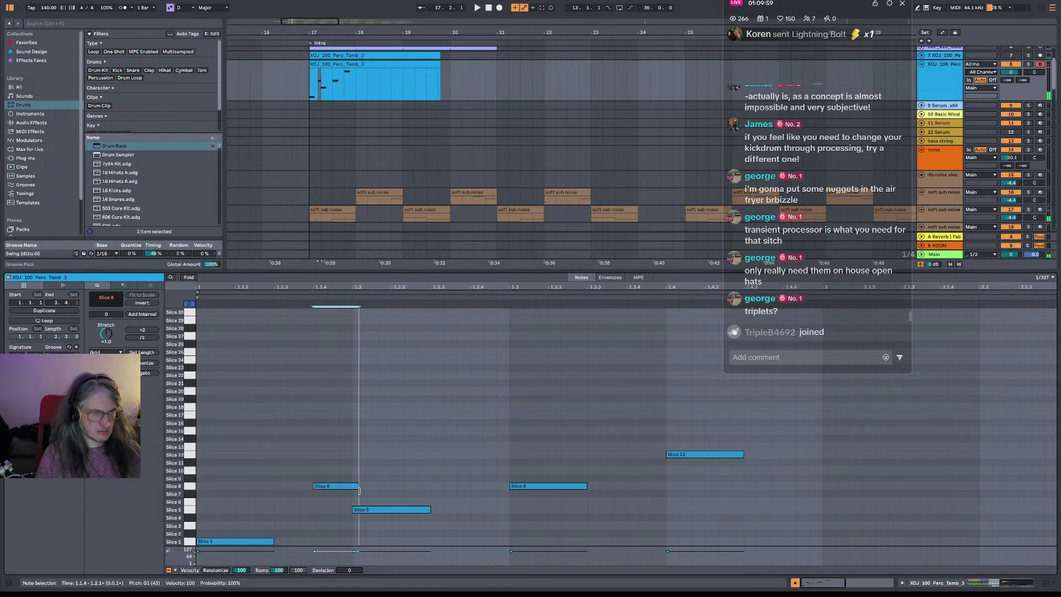
# - Set the sliced tambourine rack's Attack to 9.16 ms and its Release to 1.02 s
pyautogui.click(946, 81)
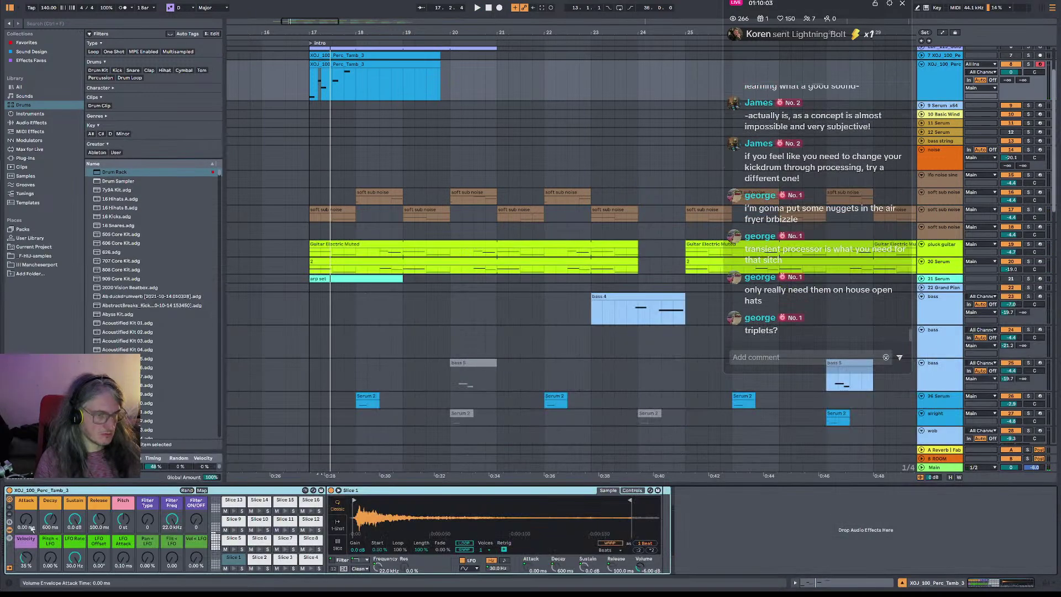
pyautogui.moveTo(26, 520); pyautogui.dragTo(26, 515)
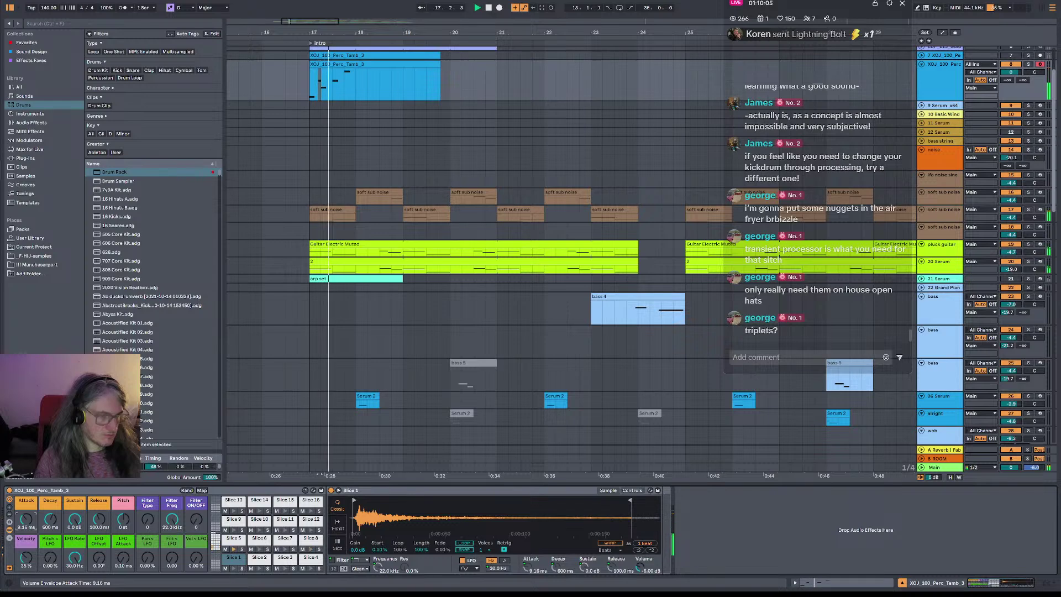
pyautogui.moveTo(98, 519); pyautogui.dragTo(98, 498)
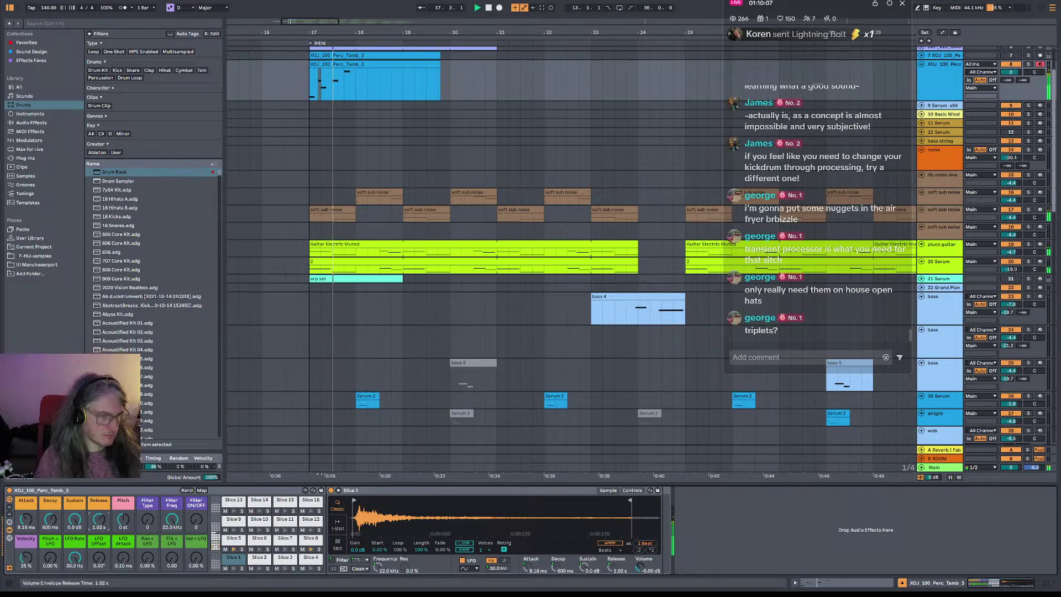
# - Move the short Slice 8 note from 1.1.4 to 1.2.2 in the tambourine clip and turn off the triplet grid
pyautogui.doubleClick(347, 86)
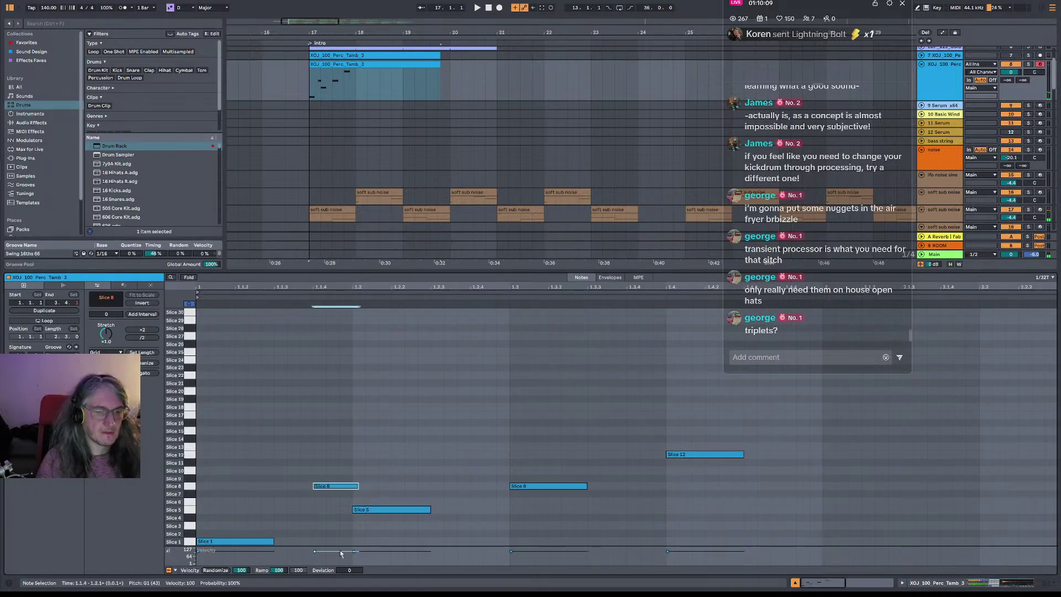
pyautogui.moveTo(339, 489); pyautogui.dragTo(412, 491)
pyautogui.rightClick(409, 426)
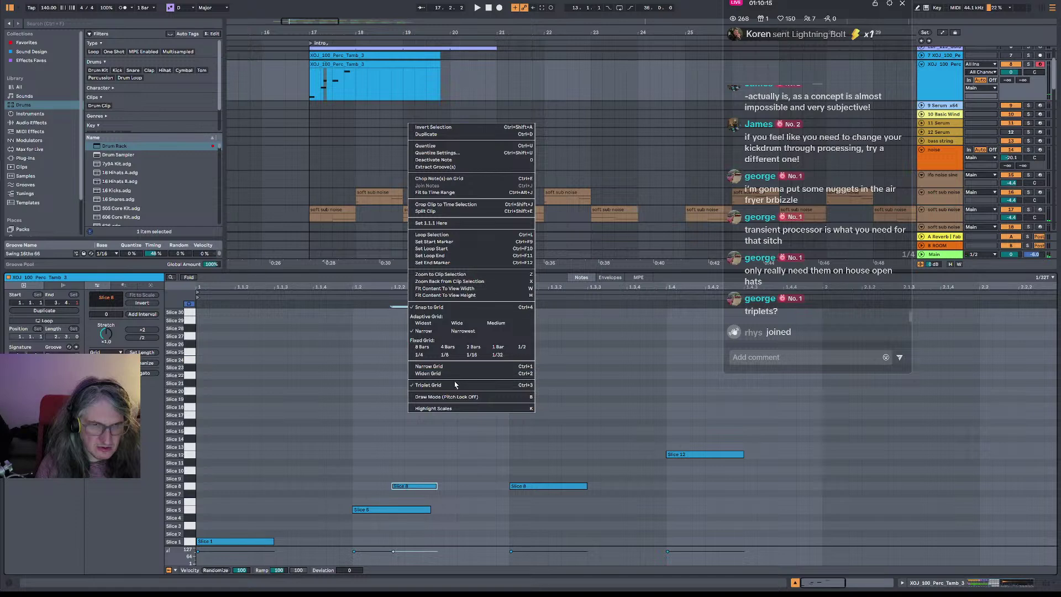
pyautogui.click(455, 385)
pyautogui.rightClick(423, 380)
pyautogui.click(399, 373)
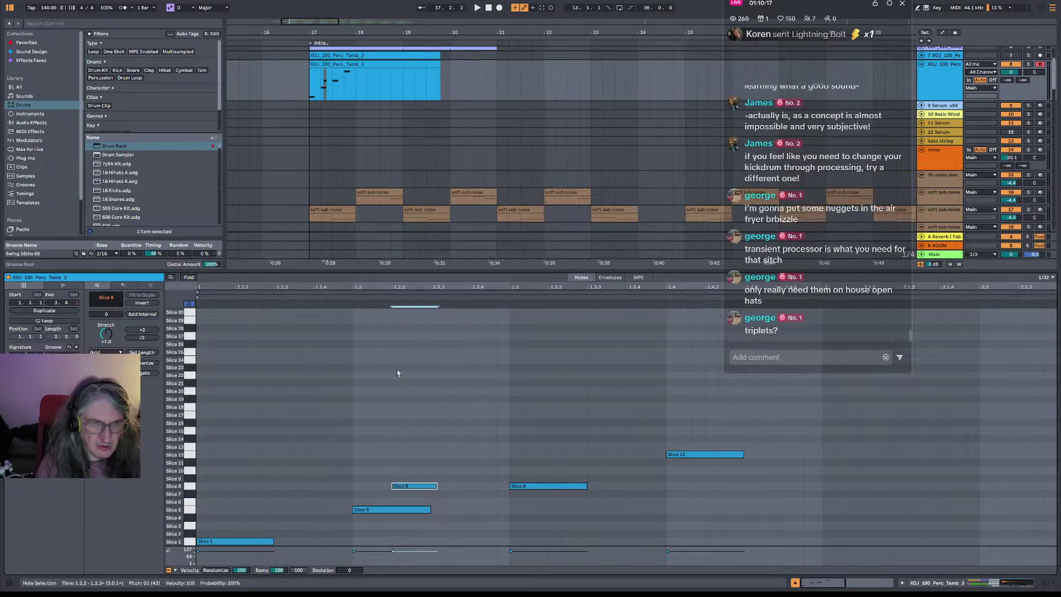
# - Turn the triplet grid back on with Medium adaptive spacing and shift the short Slice 8 note to the triplet position just after 1.2.2
pyautogui.rightClick(397, 373)
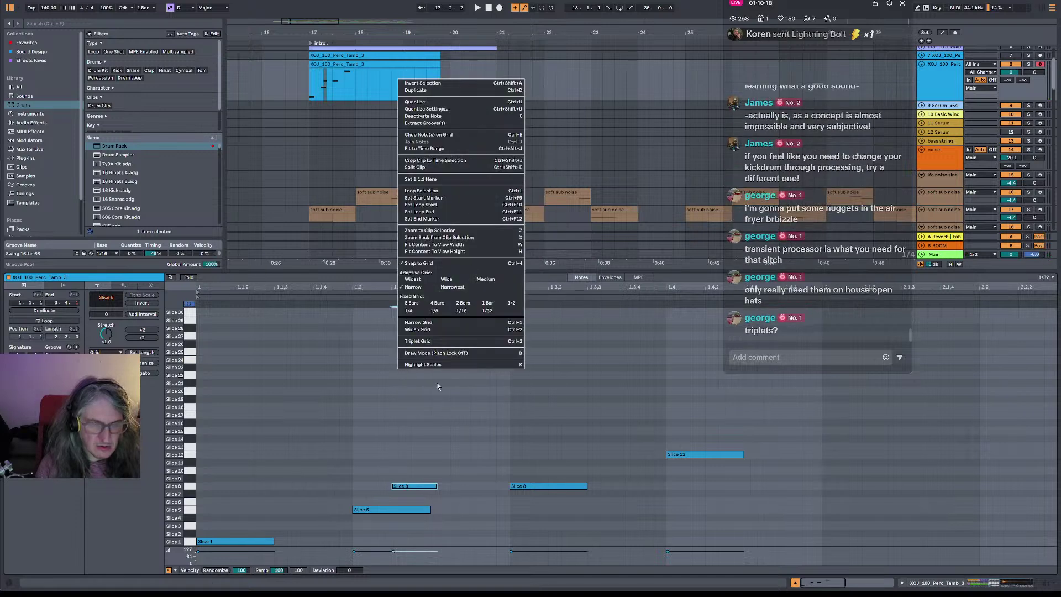
pyautogui.click(431, 341)
pyautogui.rightClick(422, 373)
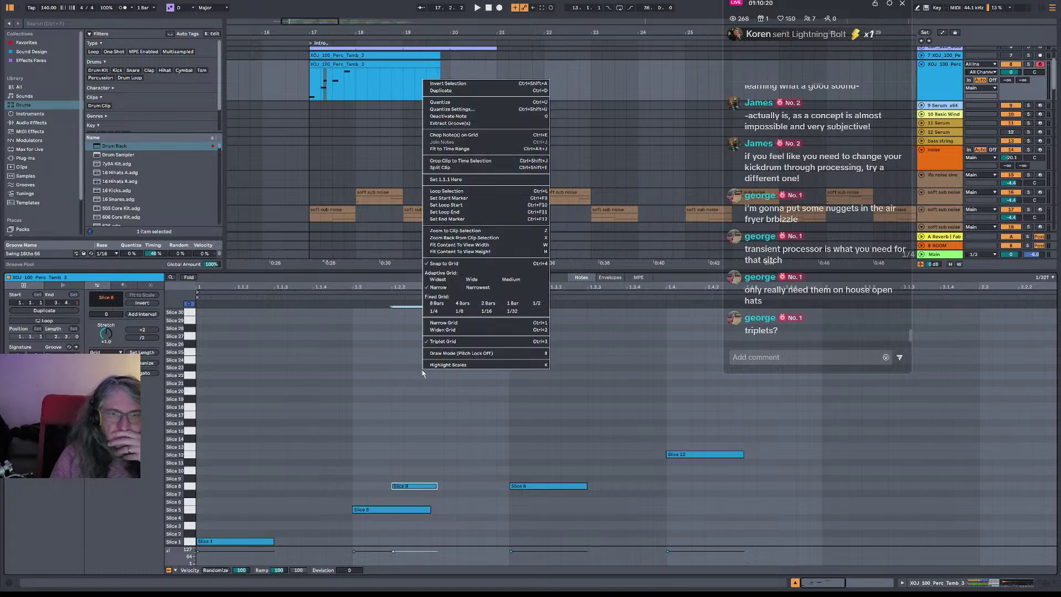
pyautogui.click(503, 283)
pyautogui.moveTo(414, 487); pyautogui.dragTo(430, 490)
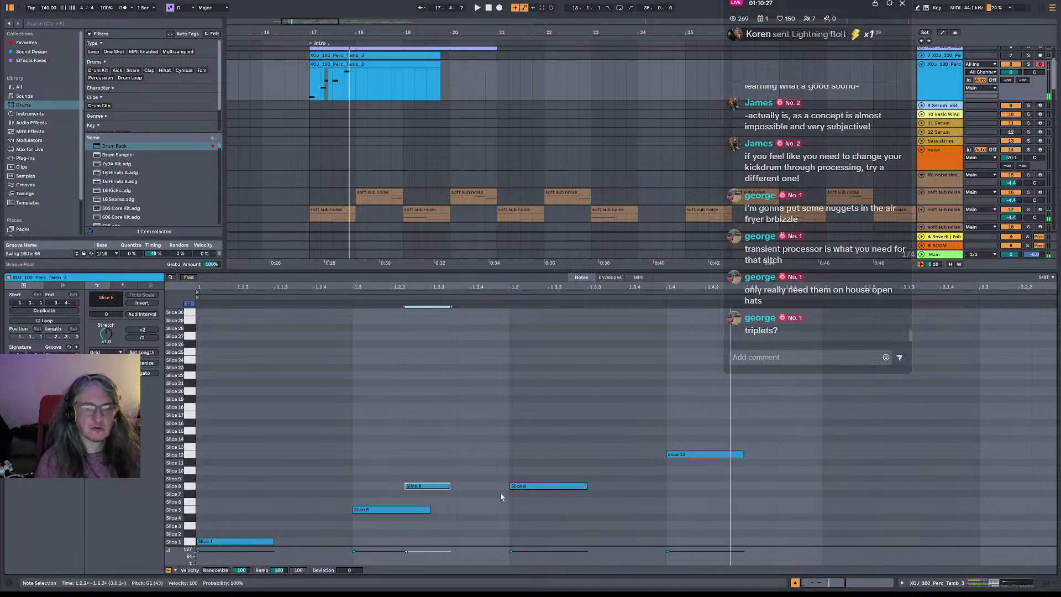
# - Turn off the triplet grid, set the adaptive grid to Narrow, move the short Slice 8 note back to 1.2.2 and listen
pyautogui.rightClick(403, 403)
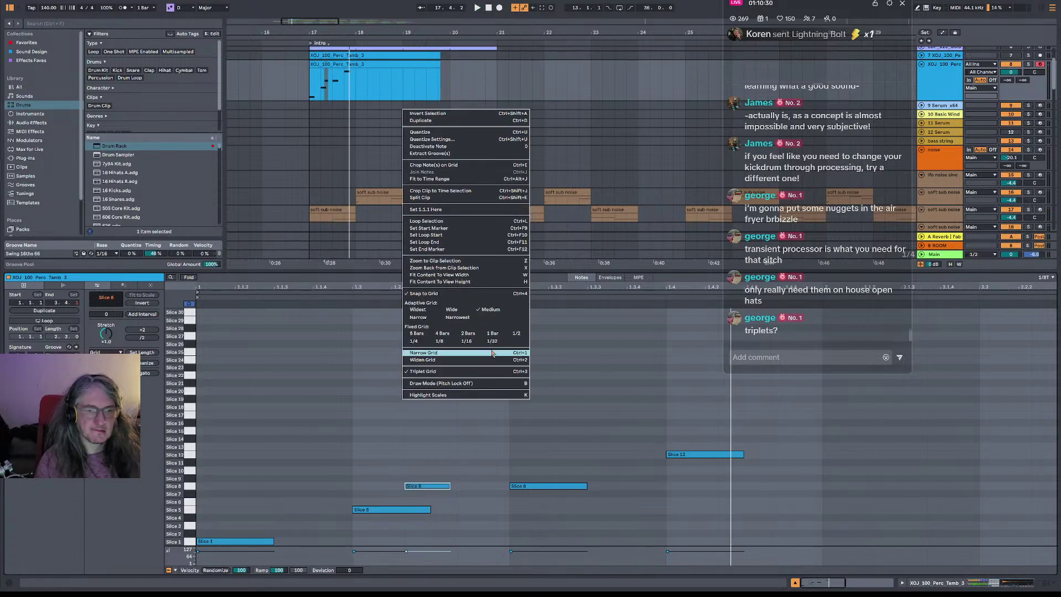
pyautogui.click(432, 371)
pyautogui.rightClick(415, 409)
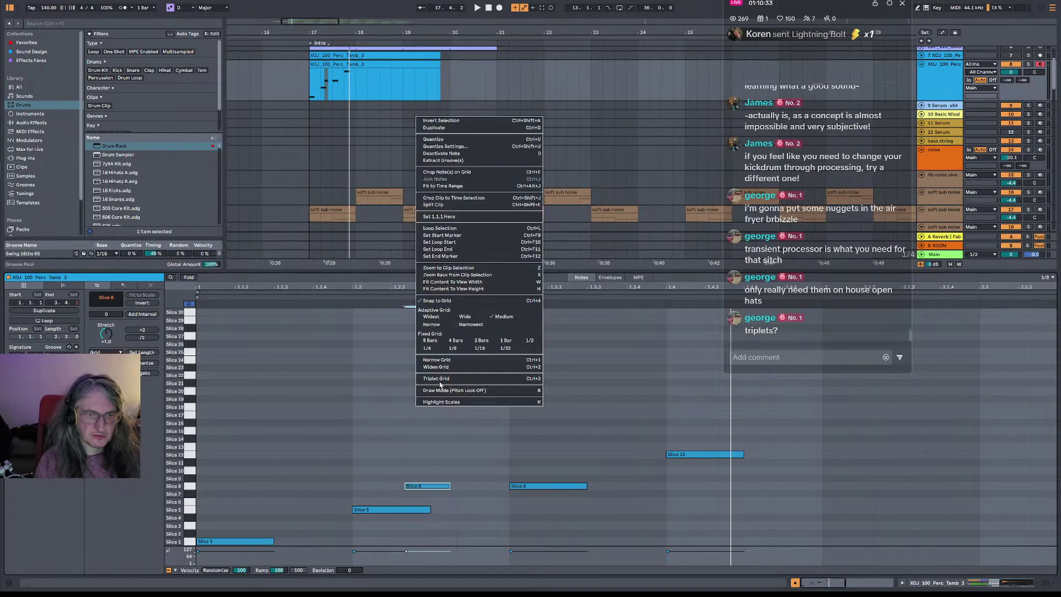
pyautogui.click(438, 325)
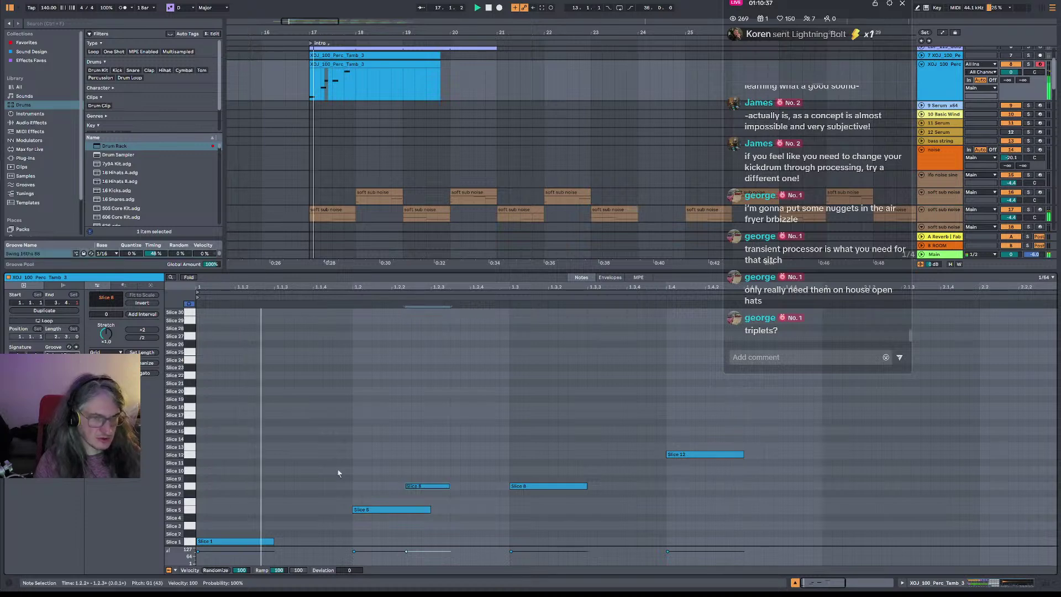
pyautogui.moveTo(421, 486); pyautogui.dragTo(408, 489)
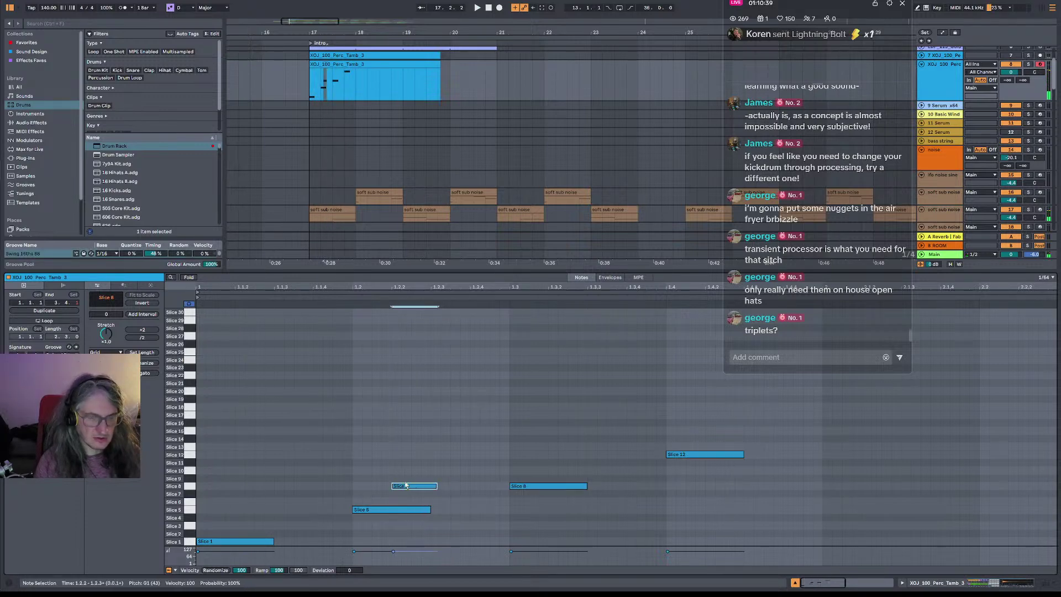
pyautogui.moveTo(329, 284); pyautogui.dragTo(356, 326)
pyautogui.press('space')
pyautogui.moveTo(325, 261); pyautogui.dragTo(322, 226)
pyautogui.press('space')
# - Move the short Slice 8 note to 1.1.4, using Medium and then Narrow adaptive grid spacing, and play the pattern
pyautogui.rightClick(307, 471)
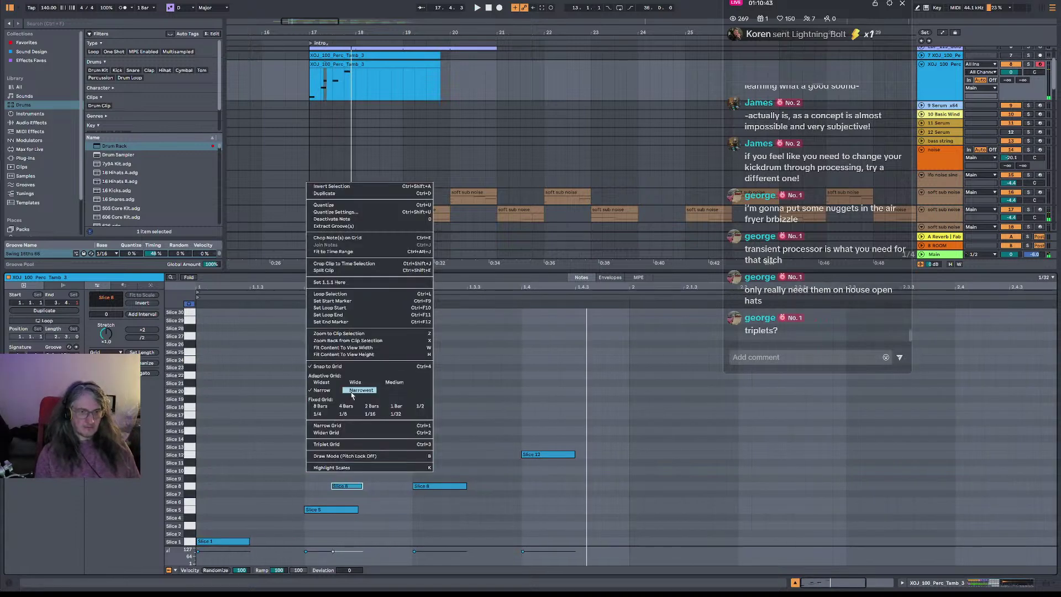
pyautogui.click(395, 383)
pyautogui.moveTo(337, 488); pyautogui.dragTo(256, 494)
pyautogui.rightClick(307, 398)
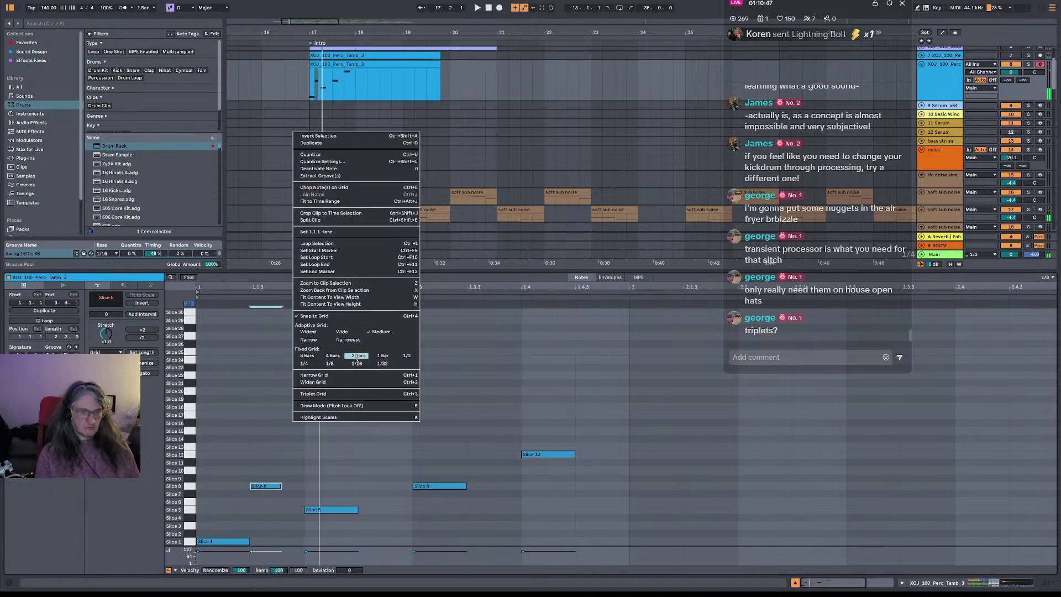
pyautogui.click(325, 342)
pyautogui.moveTo(266, 488); pyautogui.dragTo(296, 490)
pyautogui.moveTo(277, 288)
pyautogui.mouseDown()
pyautogui.moveTo(278, 274)
pyautogui.moveTo(277, 332)
pyautogui.moveTo(277, 271)
pyautogui.moveTo(278, 295)
pyautogui.mouseUp()
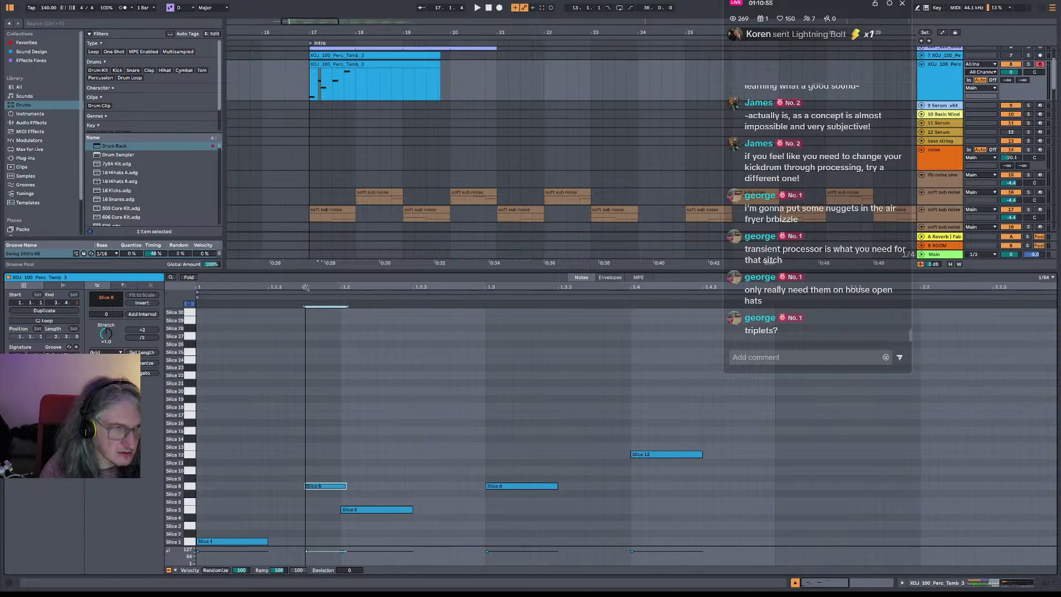
pyautogui.rightClick(315, 412)
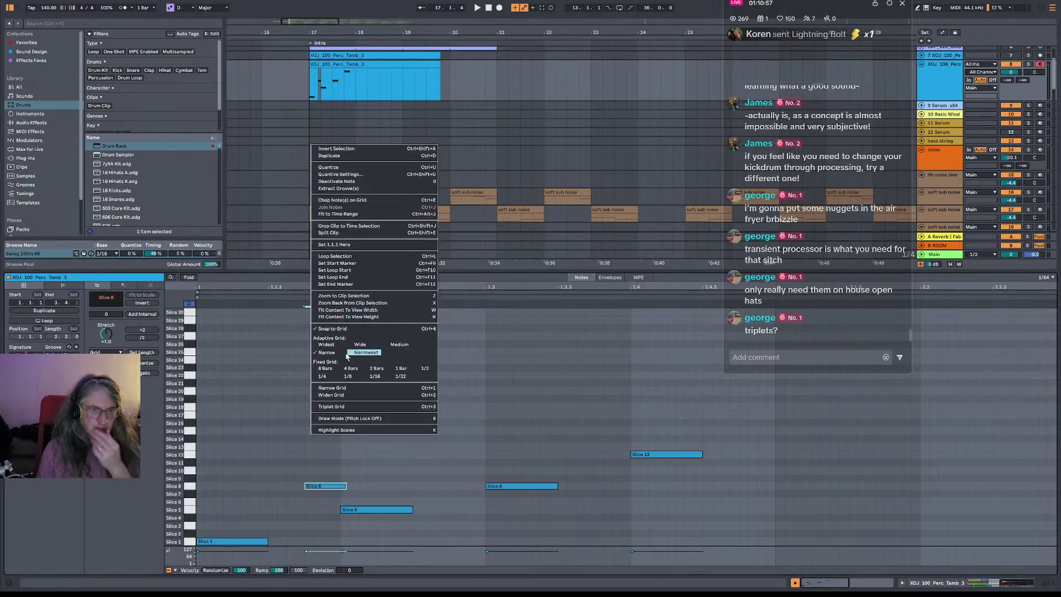
pyautogui.click(277, 423)
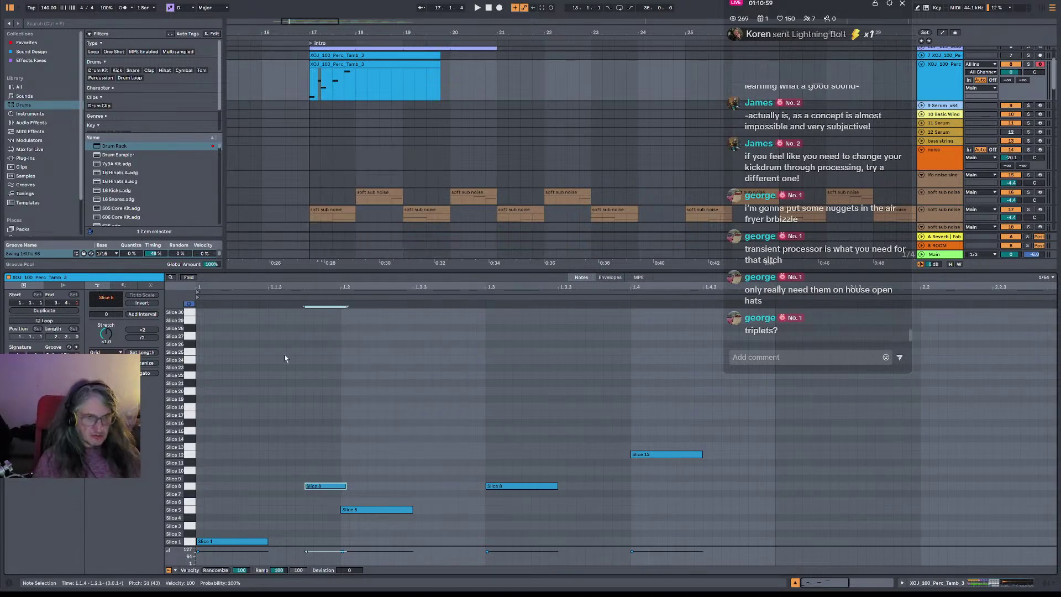
pyautogui.moveTo(297, 289); pyautogui.dragTo(249, 288)
pyautogui.press('space')
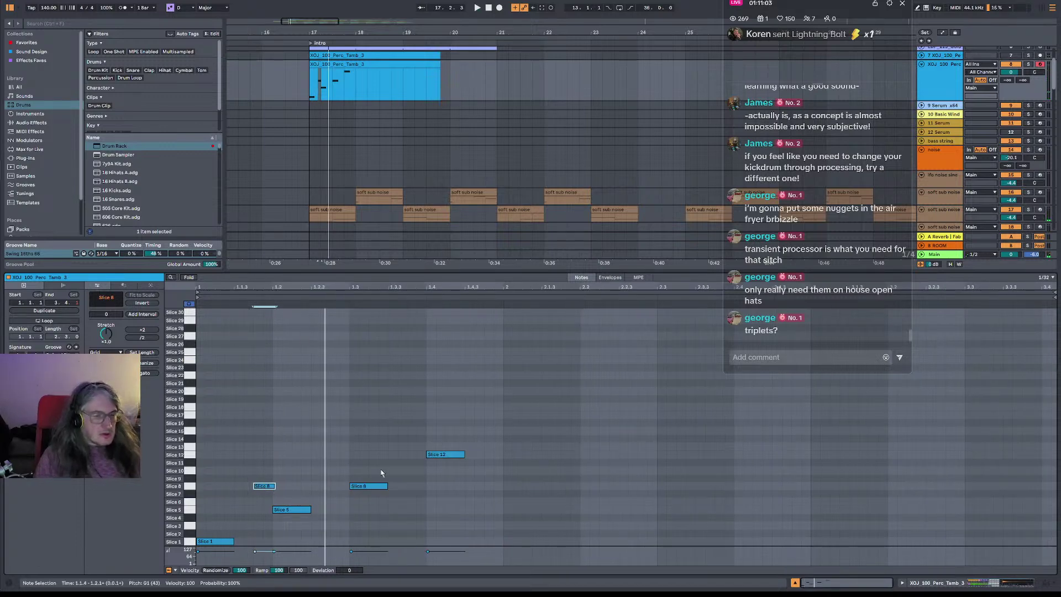
# - Replace the short Slice 8 note with a sixteenth-long Slice 7 note at 1.2.2 and add a sixteenth-long Slice 6 note at 1.2.4
pyautogui.doubleClick(272, 486)
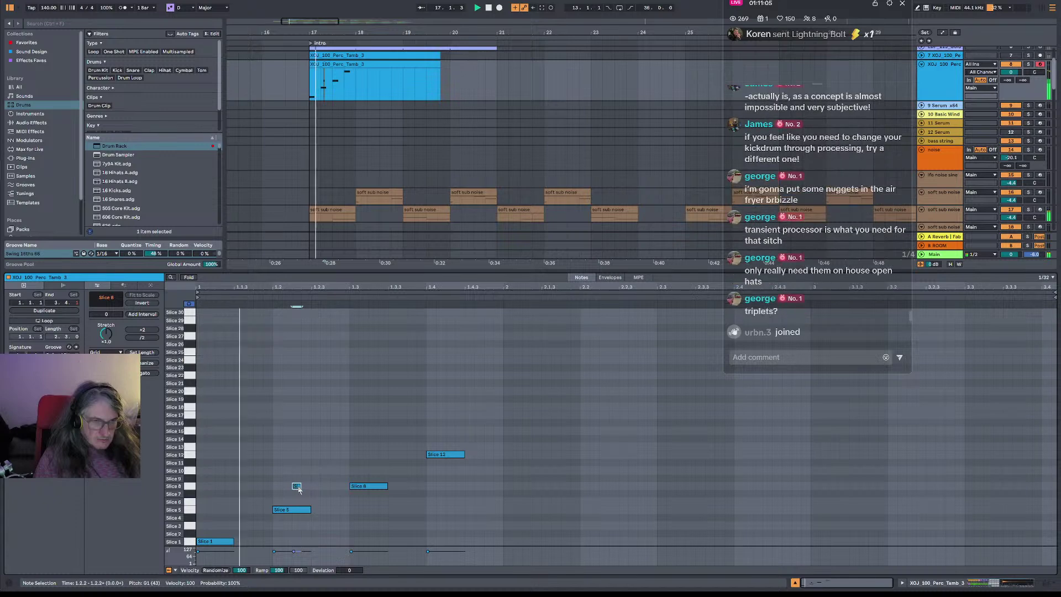
pyautogui.doubleClick(298, 486)
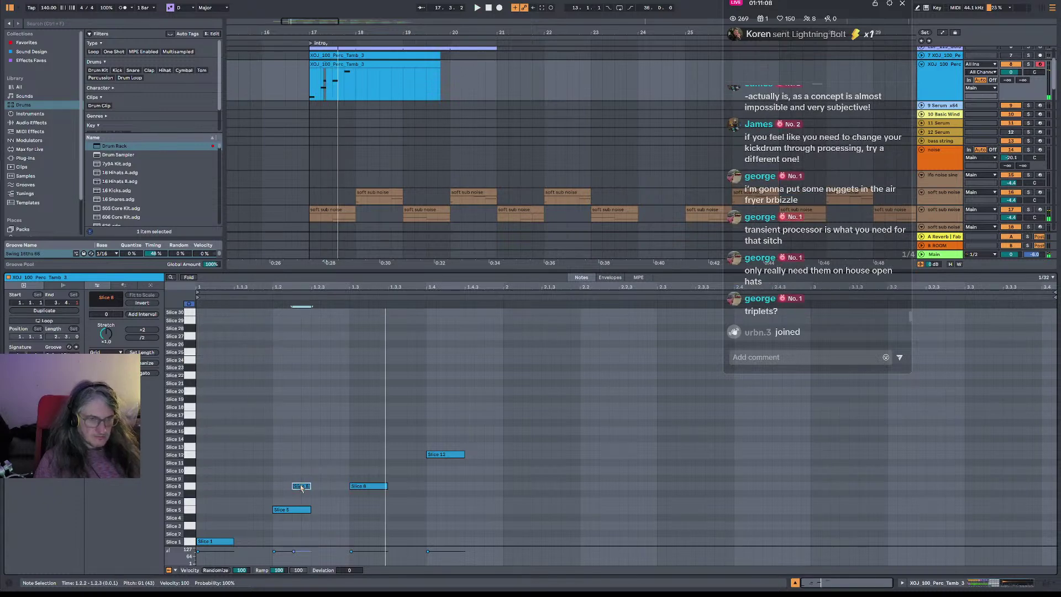
pyautogui.doubleClick(333, 501)
pyautogui.moveTo(340, 501); pyautogui.dragTo(349, 501)
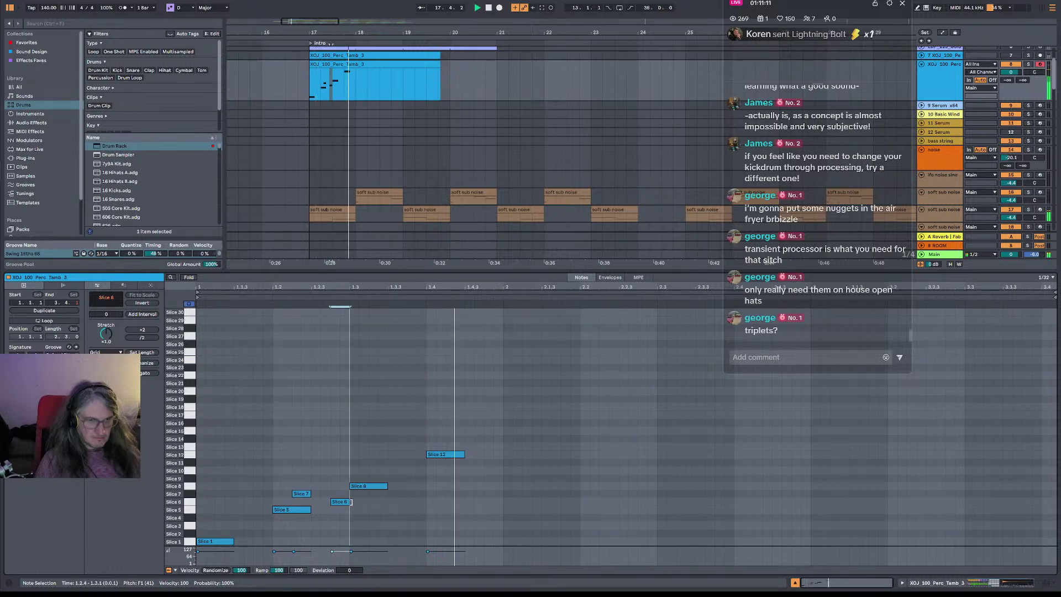
# - Add a sixteenth-long Slice 4 note at 1.3.2 and a sixteenth-long Slice 15 note midway between 1.4.3 and 1.4.4
pyautogui.doubleClick(390, 517)
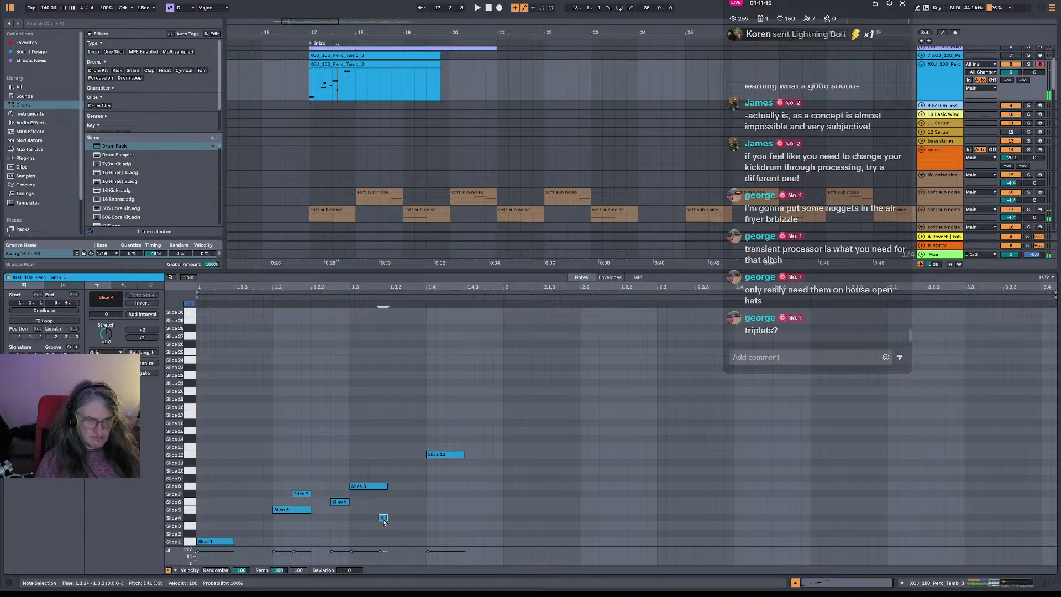
pyautogui.moveTo(381, 519); pyautogui.dragTo(388, 520)
pyautogui.doubleClick(460, 432)
pyautogui.moveTo(455, 431); pyautogui.dragTo(484, 431)
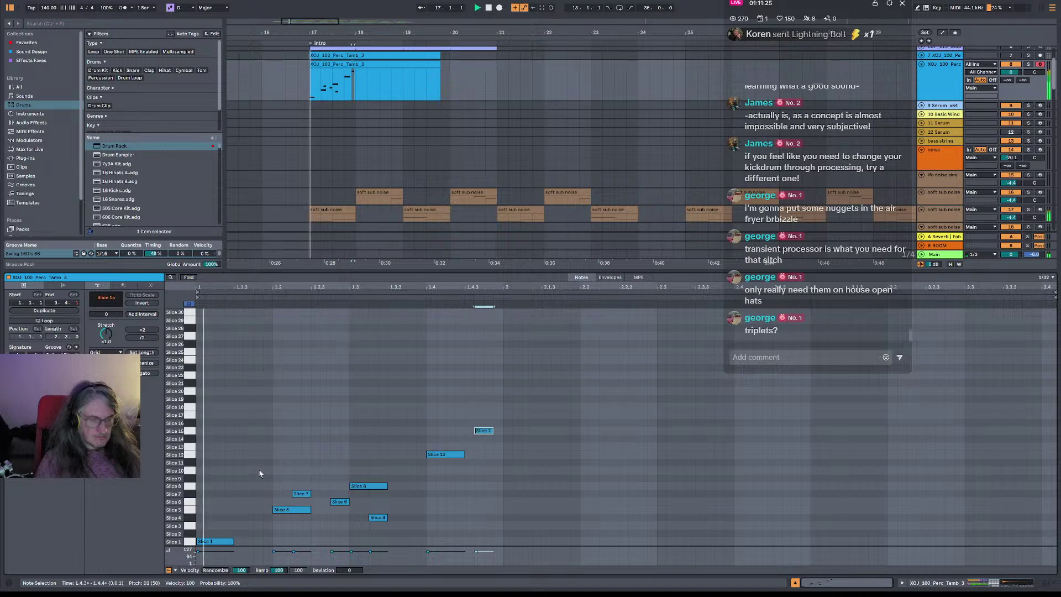
# - Add a Slice 10 note from 1.2.3 to 1.2.4 and move the Slice 4 note to 1.4.2
pyautogui.doubleClick(313, 471)
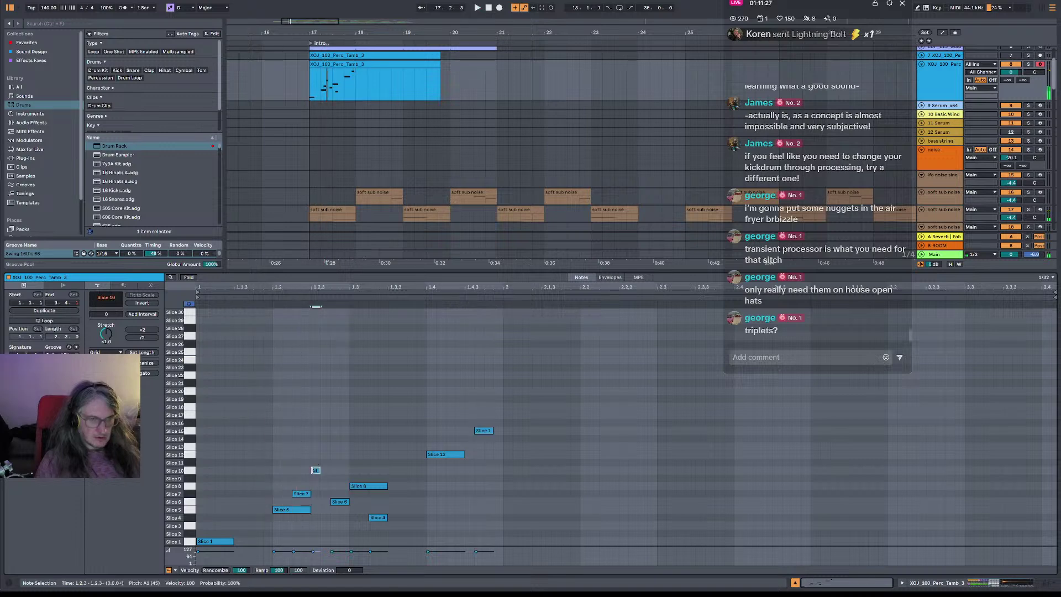
pyautogui.moveTo(319, 470); pyautogui.dragTo(328, 471)
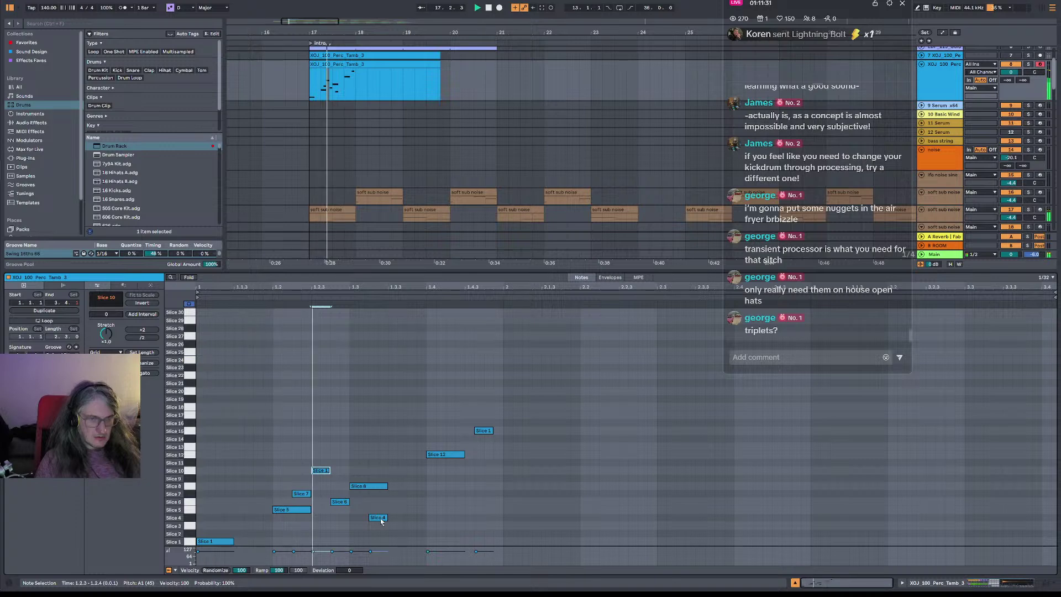
pyautogui.moveTo(379, 518); pyautogui.dragTo(417, 520)
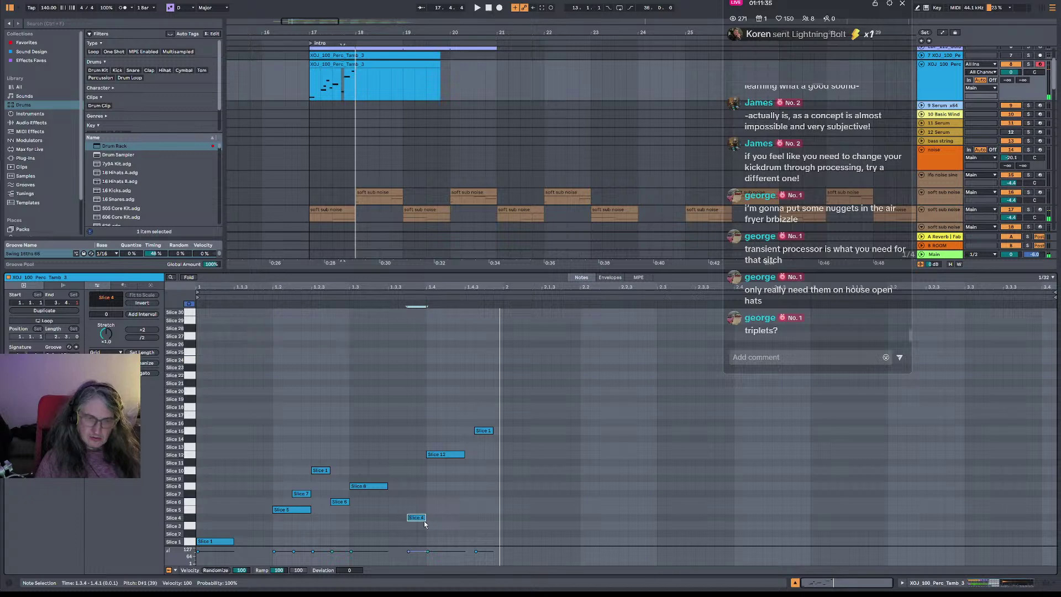
pyautogui.press('Right')
pyautogui.press('Right')
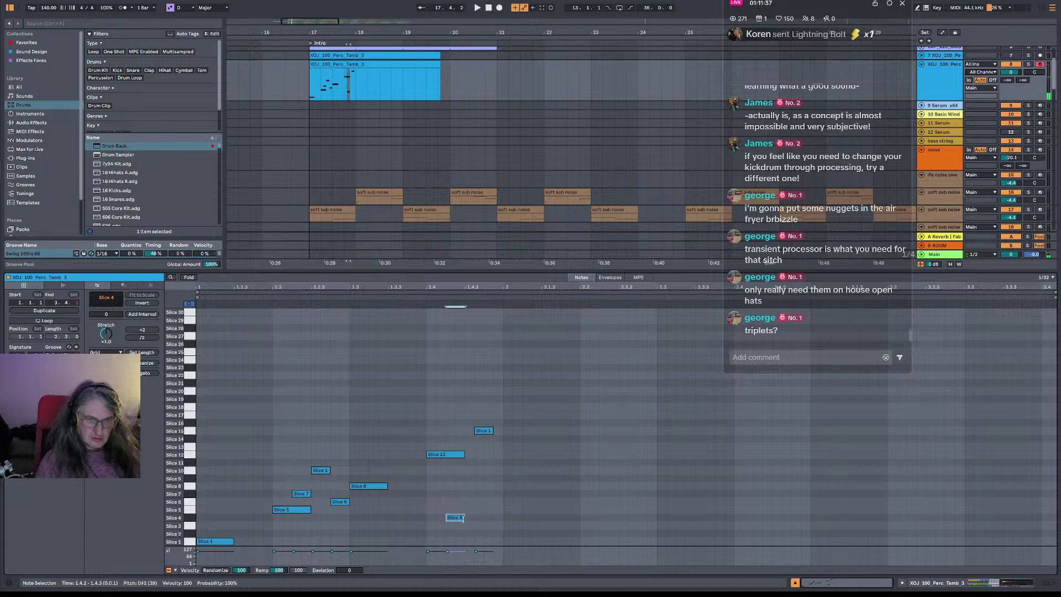
# - Add a Slice 14 note at 1.4.3, shift the Slice 15 note to 1.4.4 and listen to the pattern
pyautogui.doubleClick(469, 510)
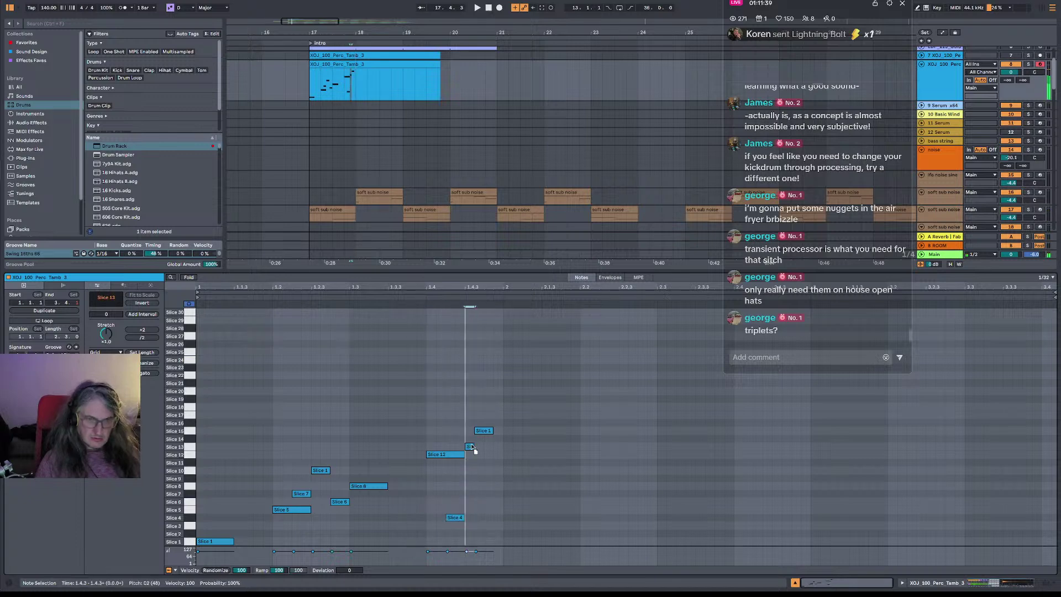
pyautogui.press('space')
pyautogui.moveTo(473, 439); pyautogui.dragTo(500, 436)
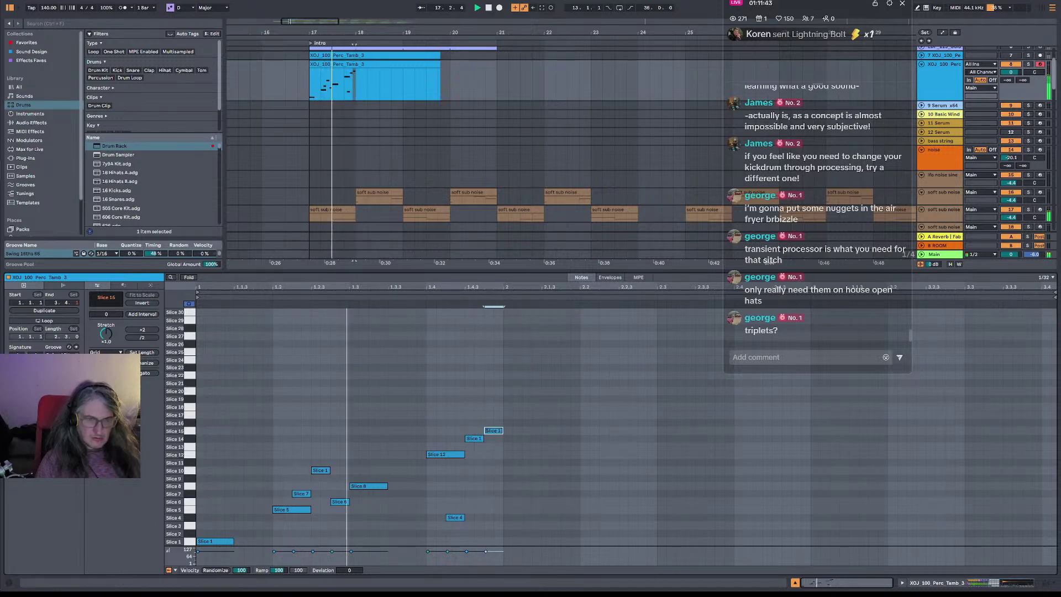
pyautogui.press('space')
pyautogui.press('space')
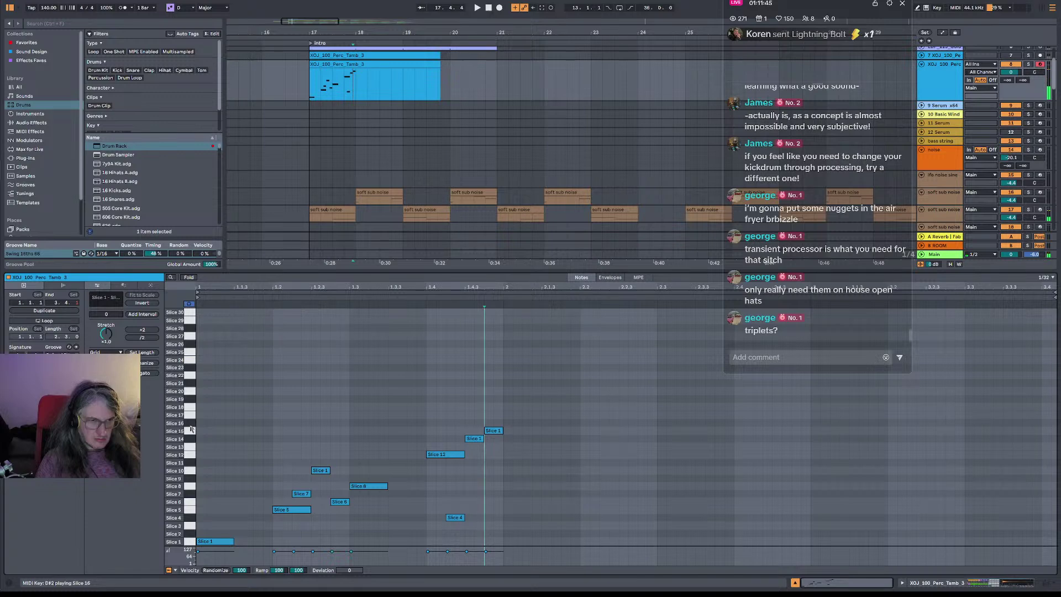
pyautogui.click(190, 431)
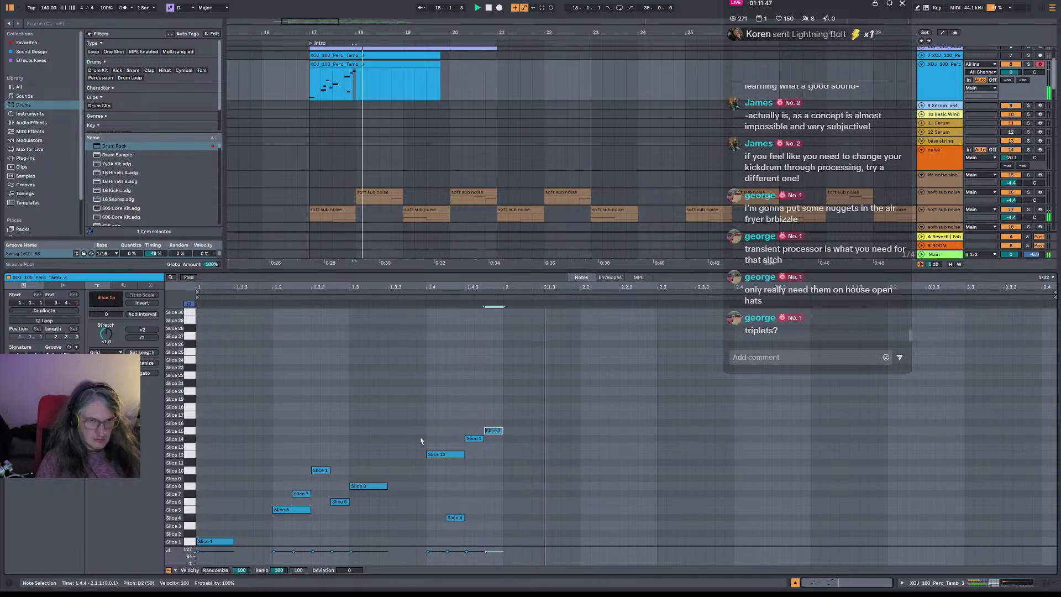
# - Add a Slice 17 note from 1.3.4 to 1.4.1 and play the pattern
pyautogui.doubleClick(416, 415)
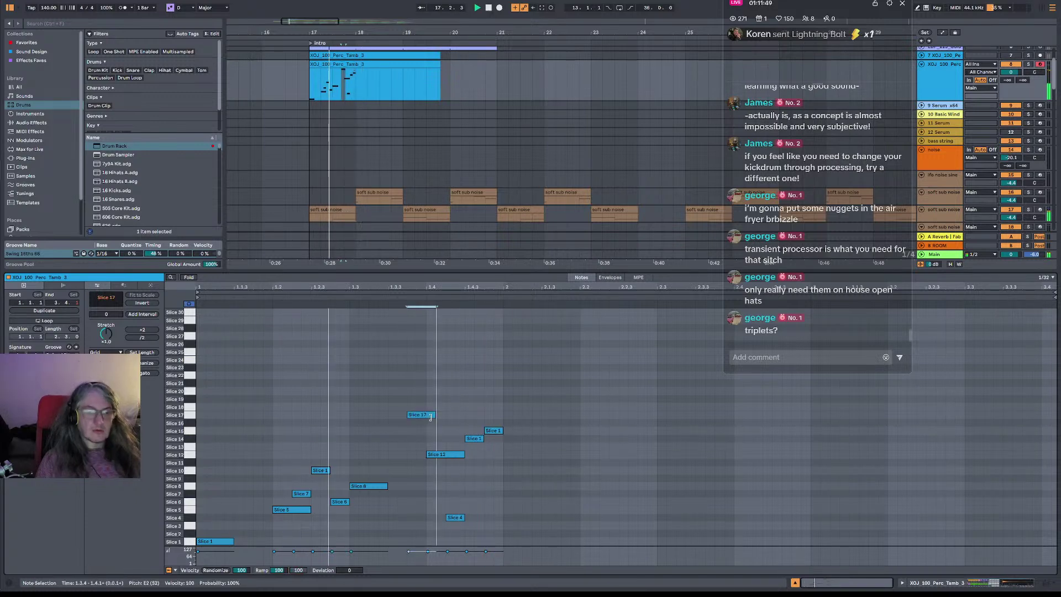
pyautogui.press('space')
pyautogui.press('space')
pyautogui.press('space')
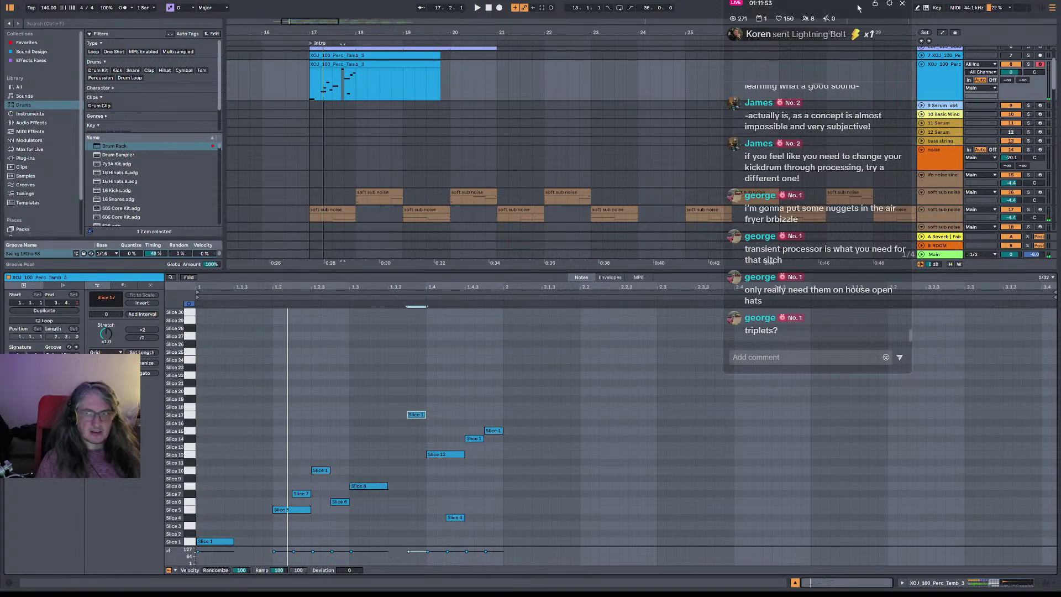
# - Loop the tambourine clip, shorten its loop to one bar, and extend the clip in the arrangement to bar 21
pyautogui.click(622, 292)
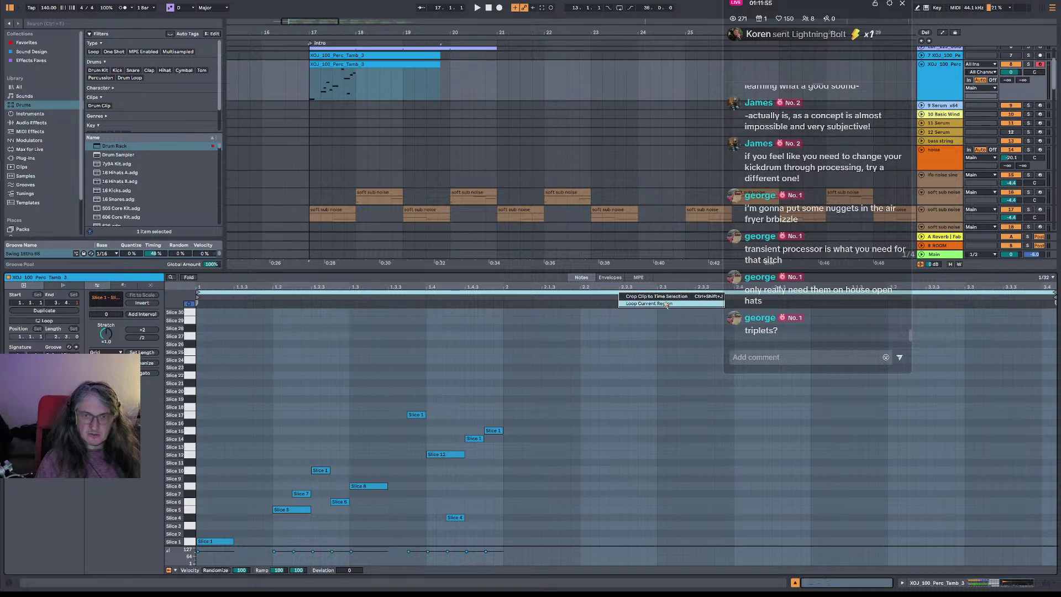
pyautogui.hotkey('ctrl', 'l')
pyautogui.press('space')
pyautogui.moveTo(1019, 294); pyautogui.dragTo(503, 295)
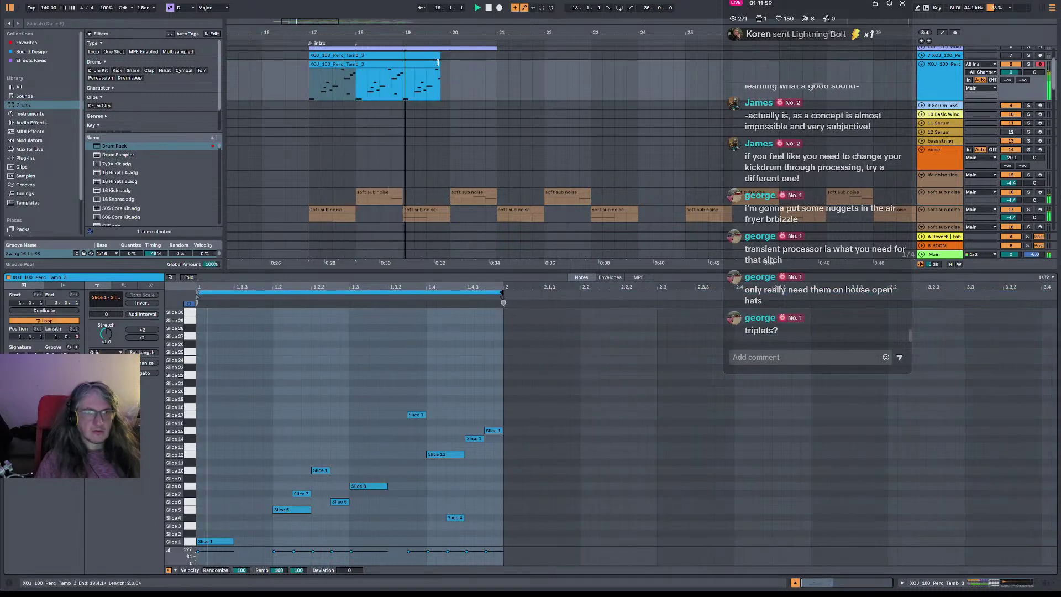
pyautogui.moveTo(437, 62); pyautogui.dragTo(499, 64)
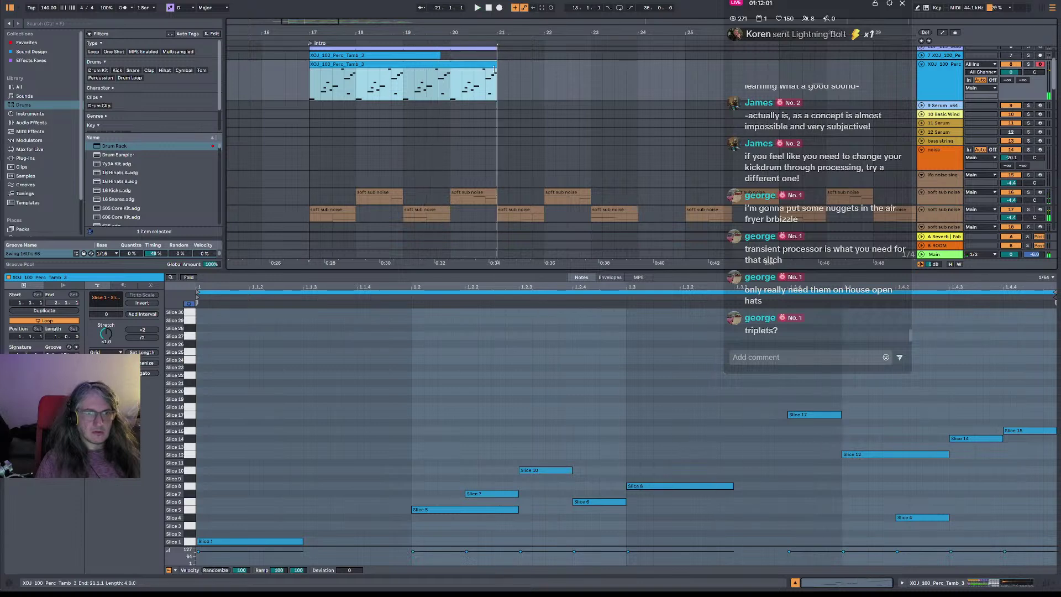
# - Audition slices 6, 7, 10 and 9, and add a Slice 9 note from 1.3.3 to 1.3.4
pyautogui.click(187, 503)
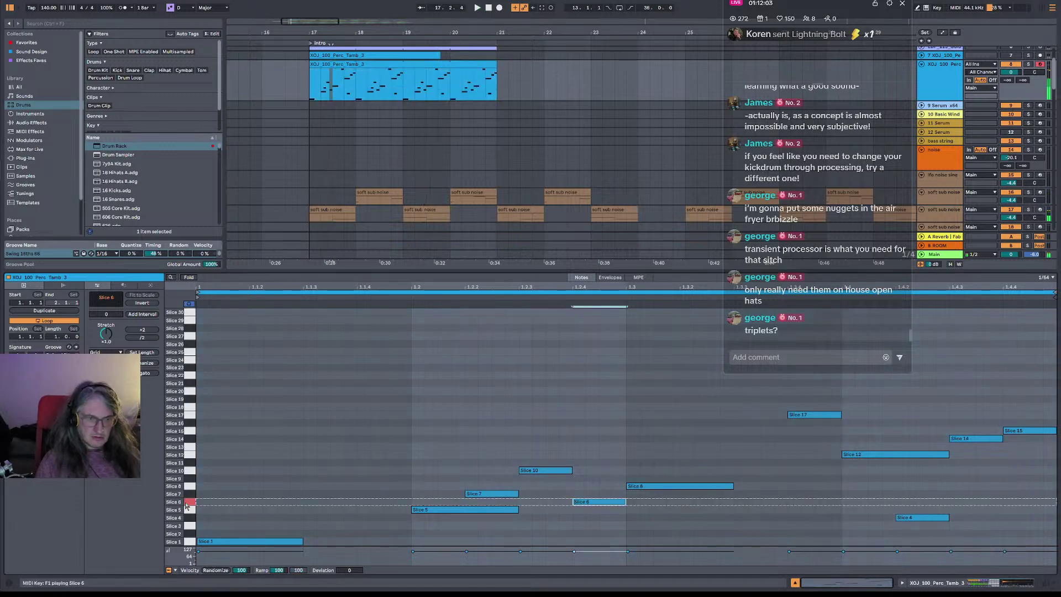
pyautogui.moveTo(187, 502); pyautogui.dragTo(187, 495)
pyautogui.click(187, 495)
pyautogui.click(186, 472)
pyautogui.click(187, 480)
pyautogui.doubleClick(737, 479)
pyautogui.press('space')
pyautogui.moveTo(743, 480); pyautogui.dragTo(775, 482)
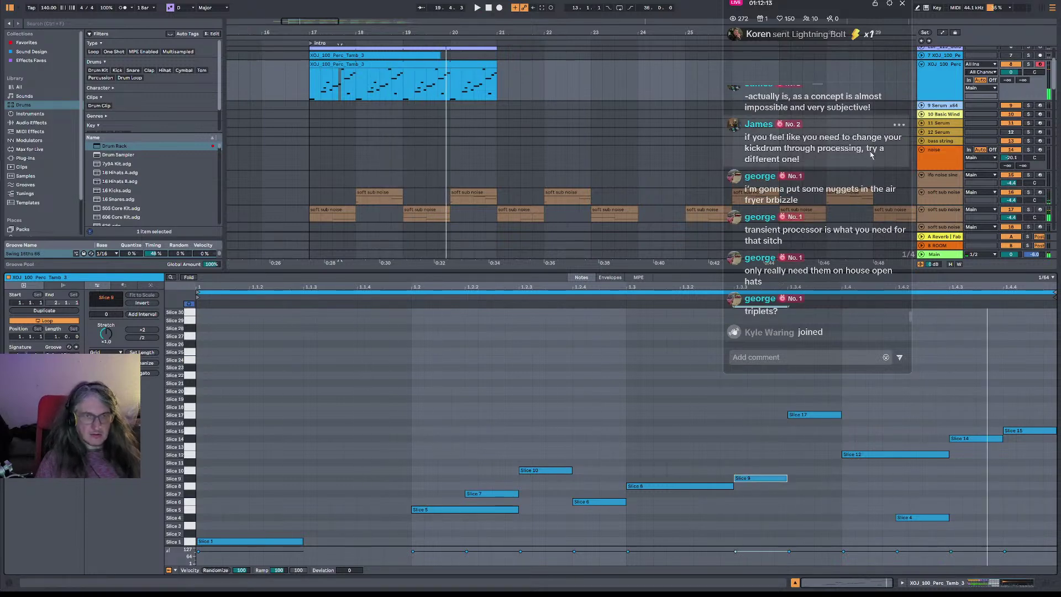
# - Set the tambourine track's volume to -7.3 dB, play the loop with its drum rack shown, and reopen the clip's notes
pyautogui.moveTo(1011, 72); pyautogui.dragTo(1011, 89)
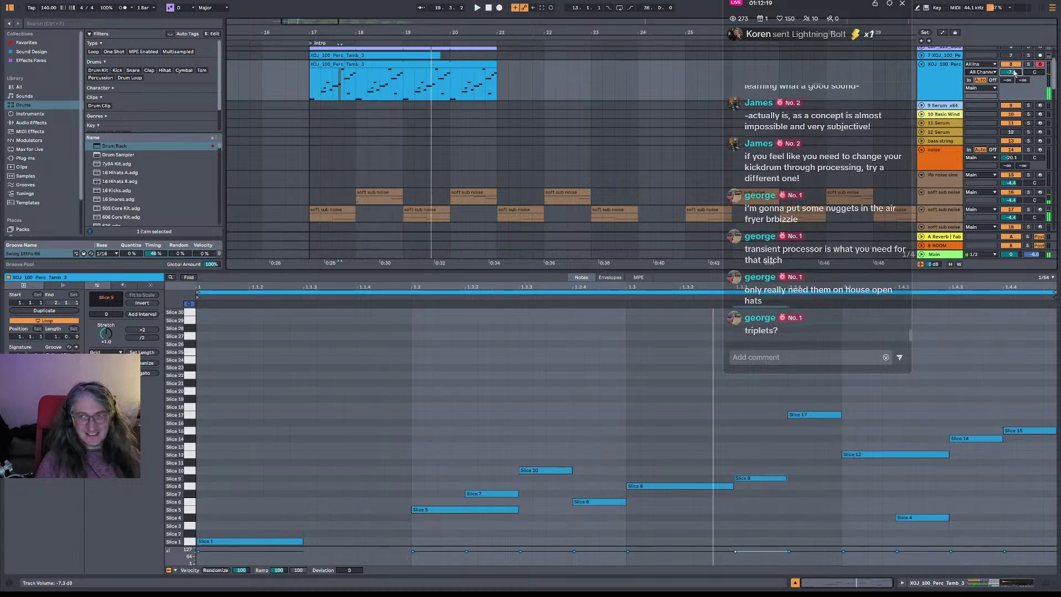
pyautogui.click(948, 87)
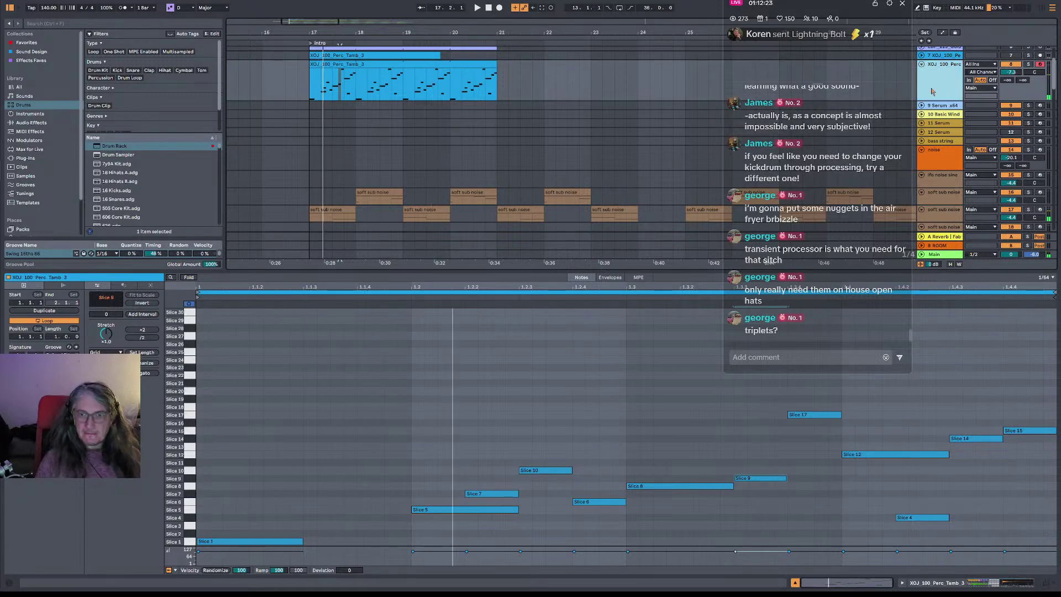
pyautogui.hotkey('shift', 'Tab')
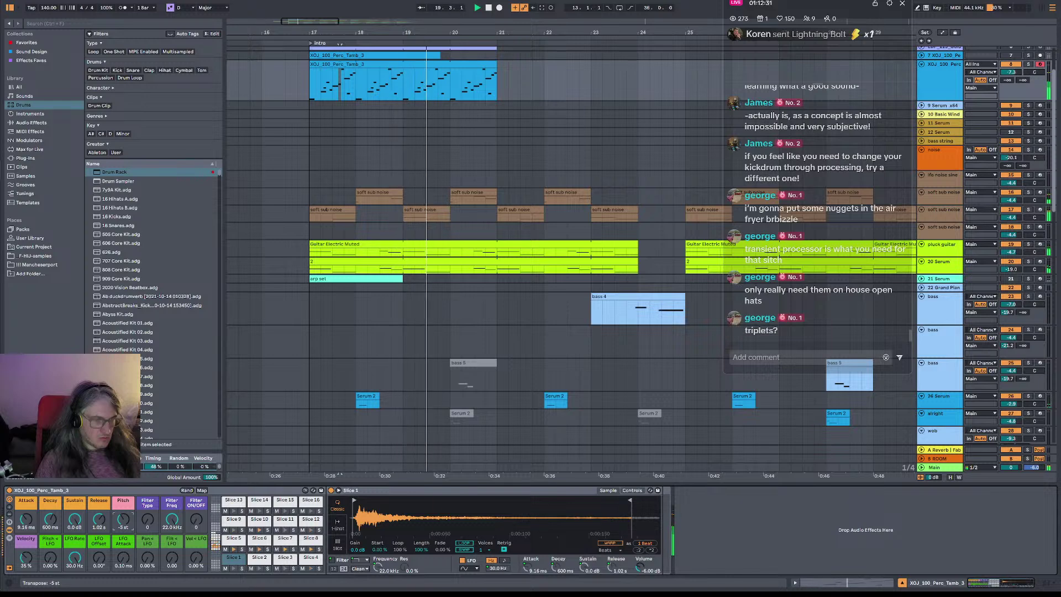
pyautogui.press('space')
pyautogui.press('space')
pyautogui.doubleClick(420, 64)
pyautogui.press('space')
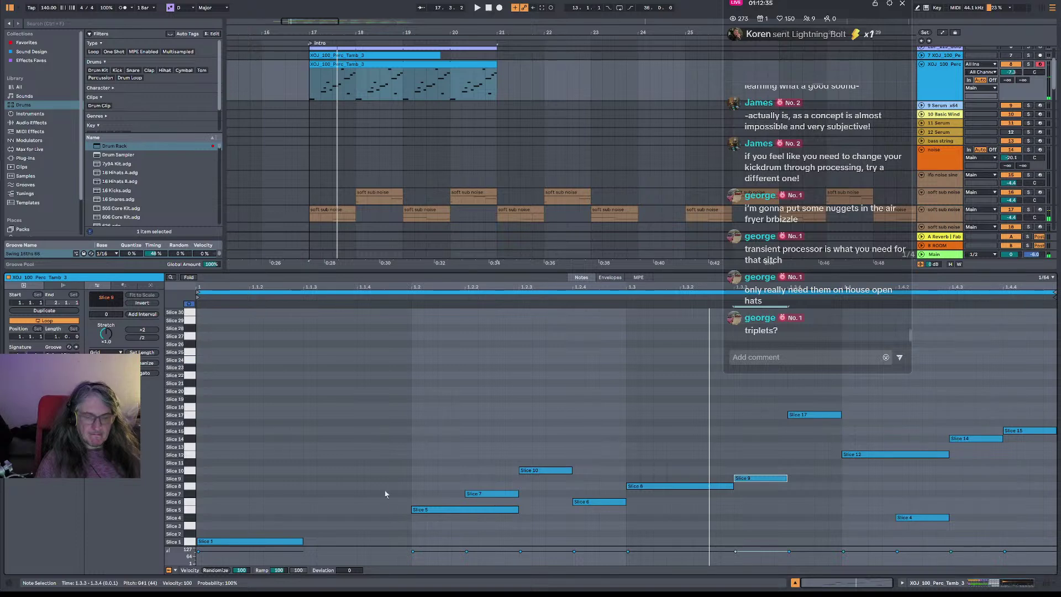
# - Deactivate the Slice 5 note at 1.2.1 and the Slice 7 note at 1.2.2, and listen to the loop
pyautogui.click(424, 492)
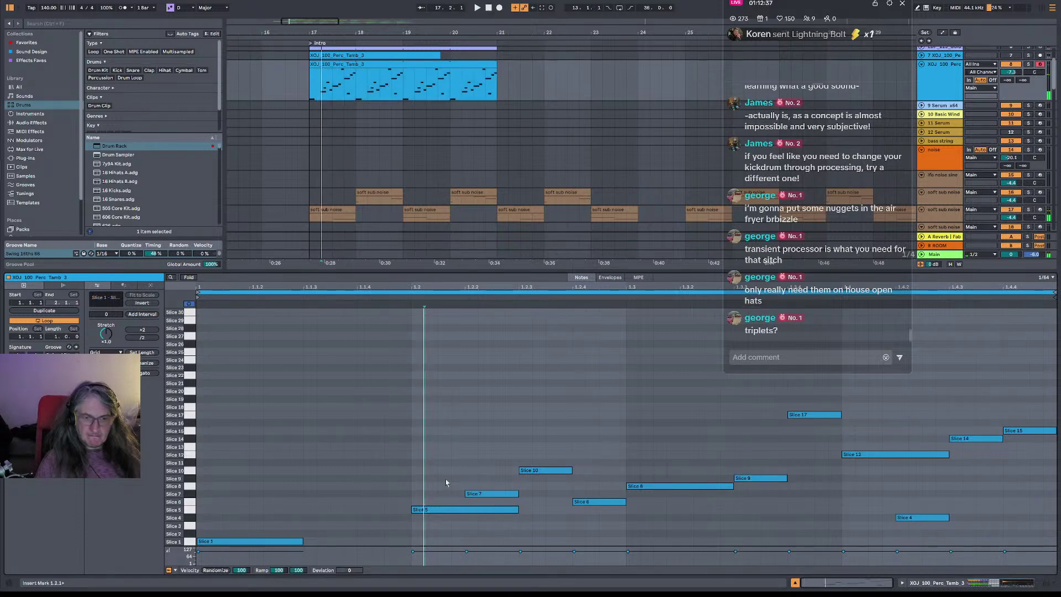
pyautogui.moveTo(477, 523); pyautogui.dragTo(494, 539)
pyautogui.press('space')
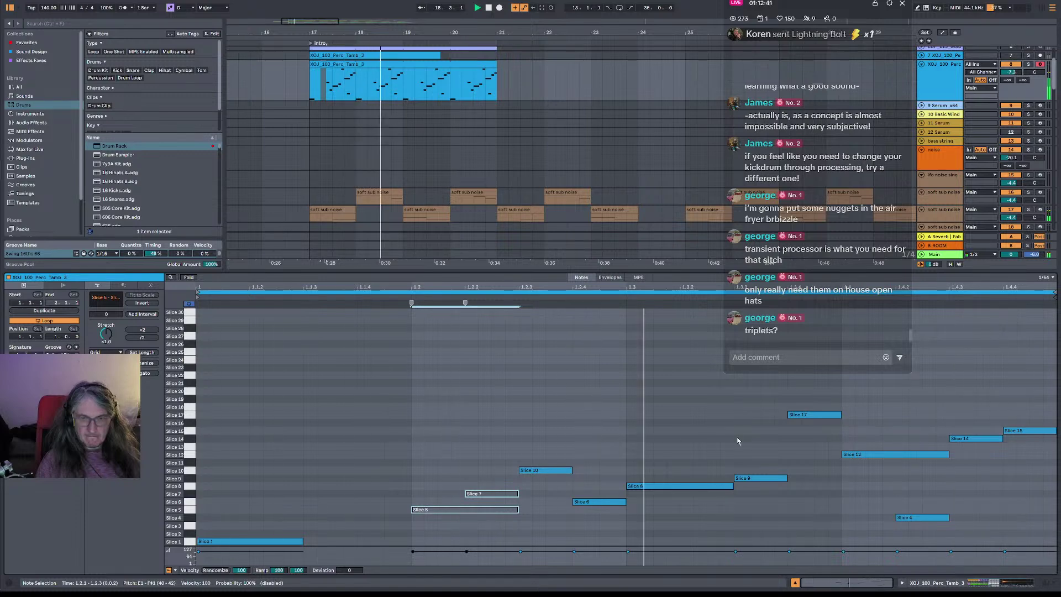
pyautogui.press('space')
# - Add a Slice 2 note at 1.1.3 and lengthen it to end just before 1.2
pyautogui.doubleClick(310, 517)
pyautogui.press('space')
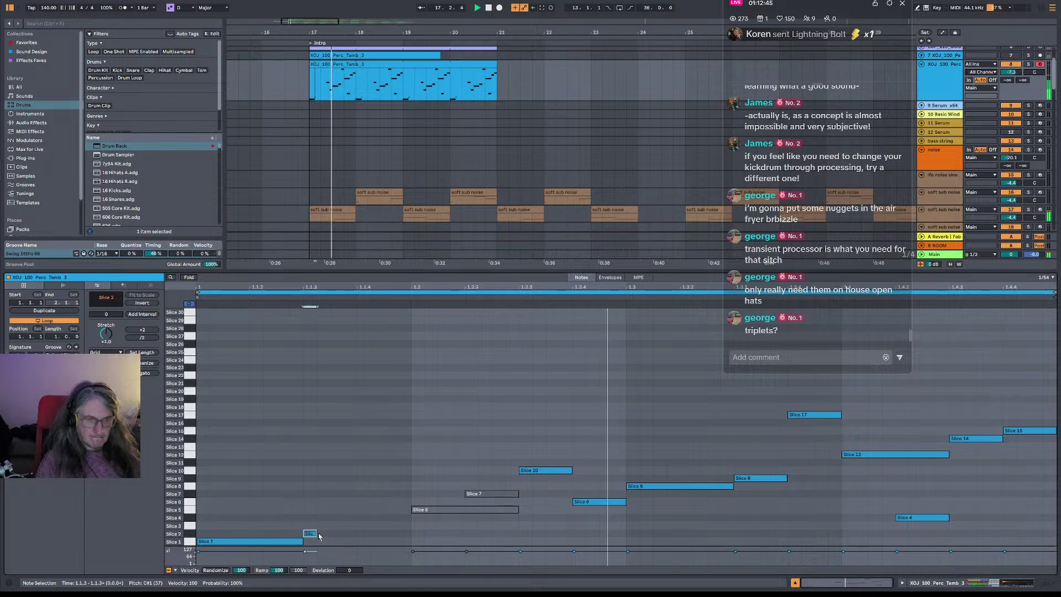
pyautogui.moveTo(317, 534); pyautogui.dragTo(397, 534)
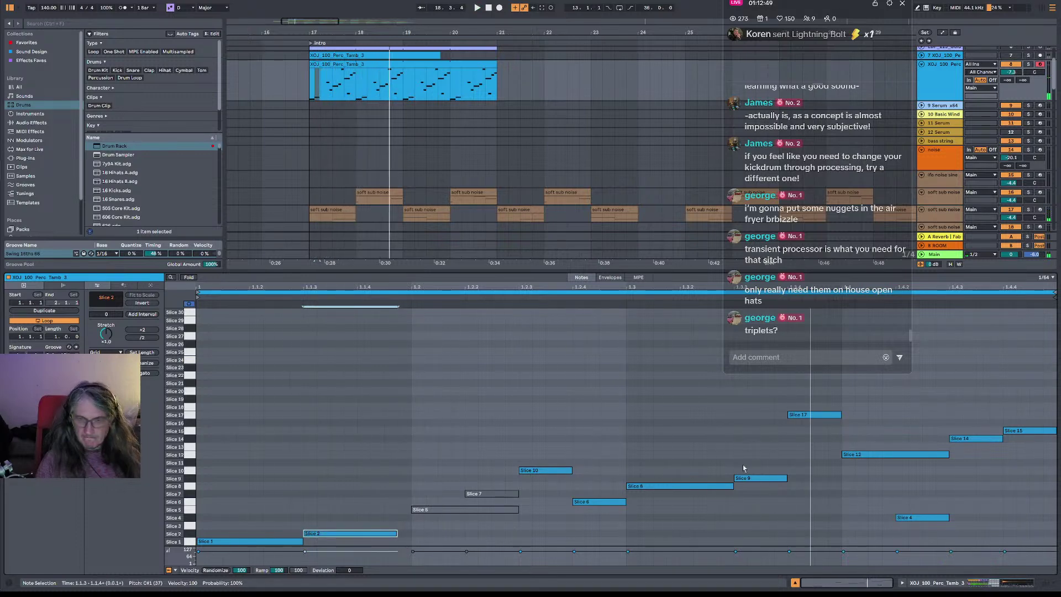
# - Deactivate the Slice 17 and Slice 12 notes and use the Slice 9 note instead, lengthened and moved to Slice 13 at 1.3.4
pyautogui.moveTo(817, 392); pyautogui.dragTo(857, 475)
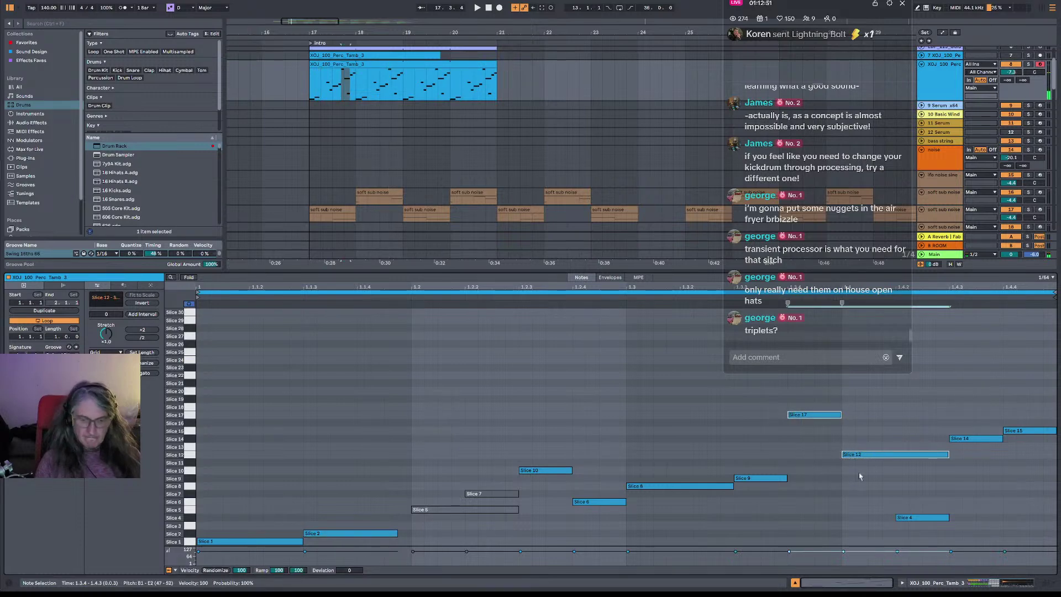
pyautogui.moveTo(787, 479); pyautogui.dragTo(854, 479)
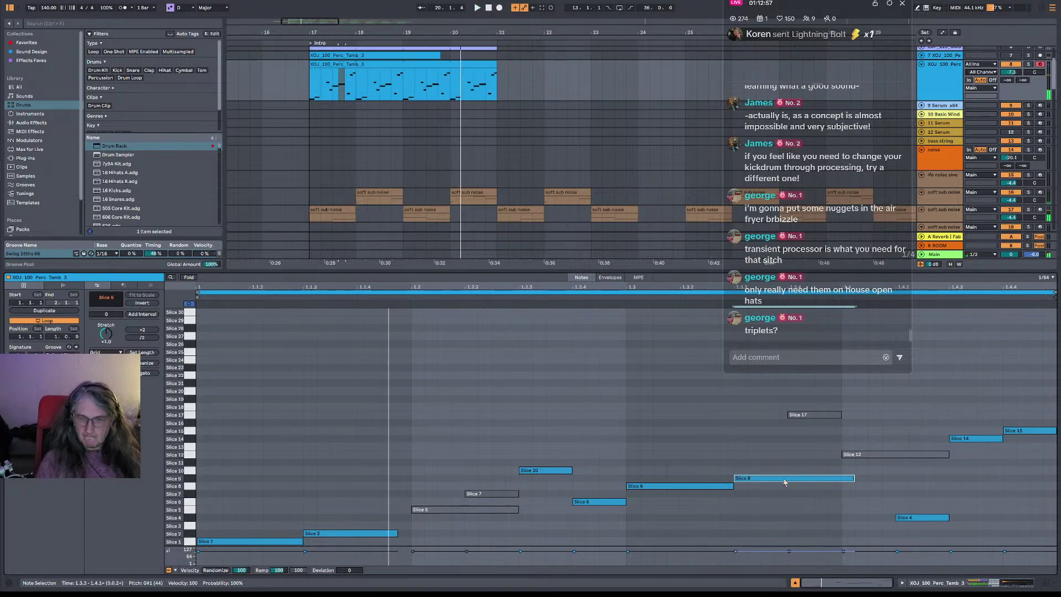
pyautogui.moveTo(811, 479); pyautogui.dragTo(846, 483)
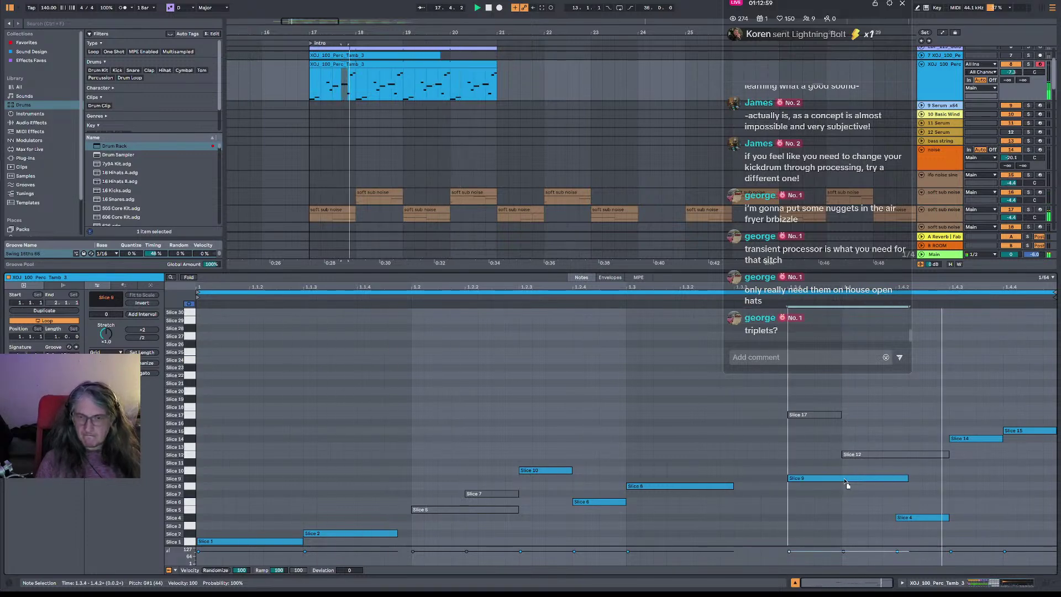
pyautogui.moveTo(845, 482); pyautogui.dragTo(837, 452)
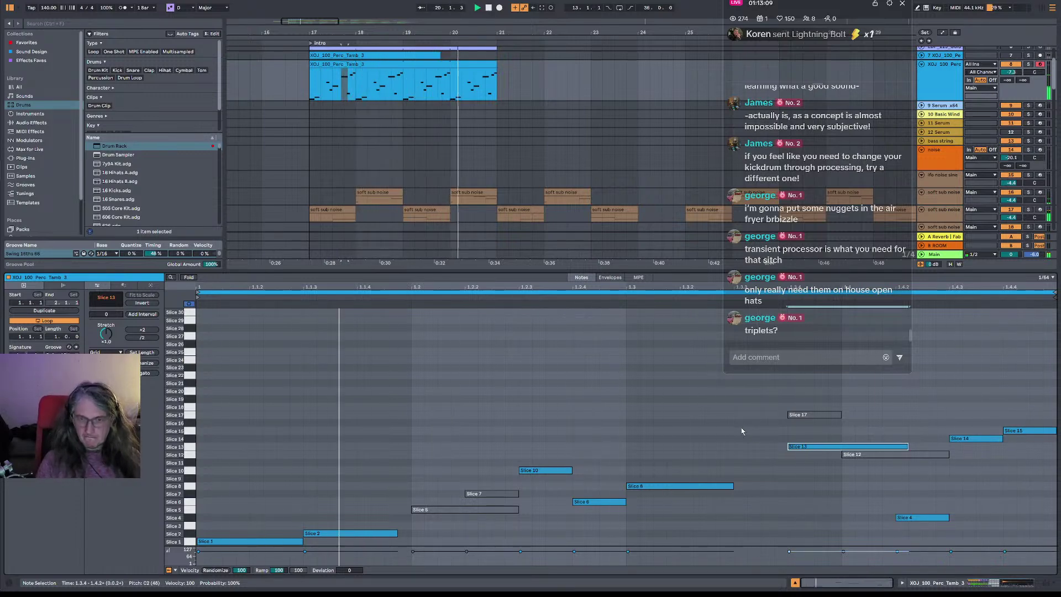
# - Move the Slice 10 note to Slice 11 at 1.2.2 and extend the tambourine clip in the arrangement to bar 24
pyautogui.click(548, 470)
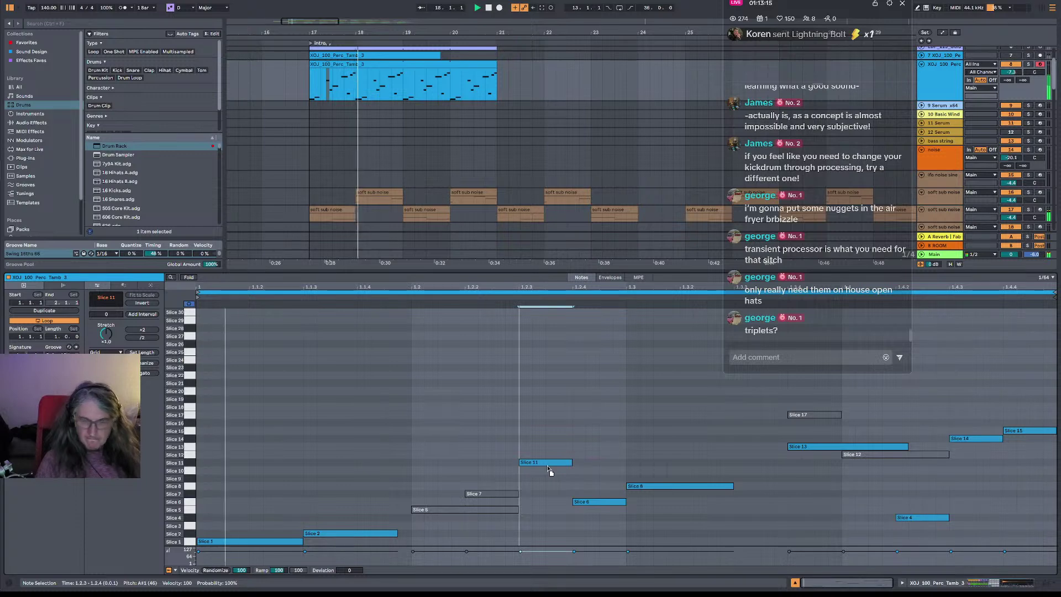
pyautogui.moveTo(549, 471); pyautogui.dragTo(496, 471)
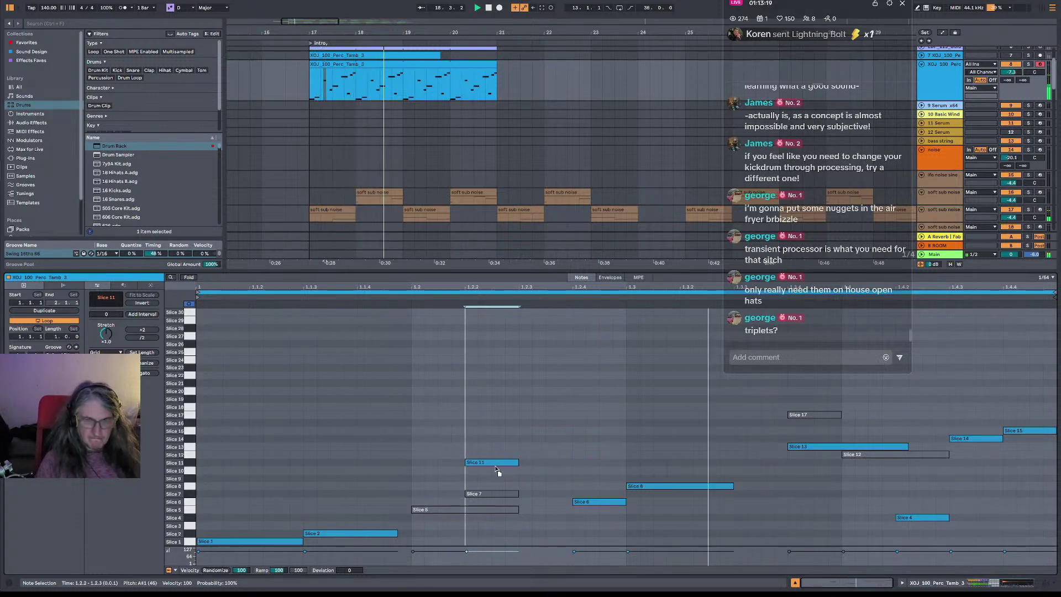
pyautogui.click(469, 65)
pyautogui.moveTo(497, 66); pyautogui.dragTo(640, 68)
pyautogui.click(958, 73)
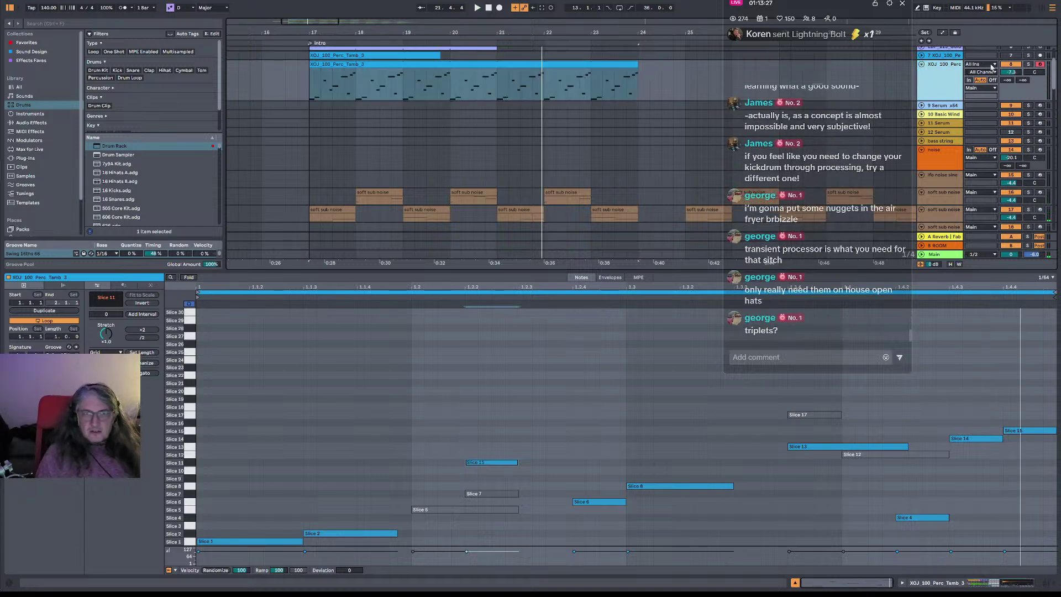
# - Compare the loop with and without the tambourine track, view the Drums serum rack, and lower the tambourine track's volume to -12.0 dB
pyautogui.scroll(3, 641, 120)
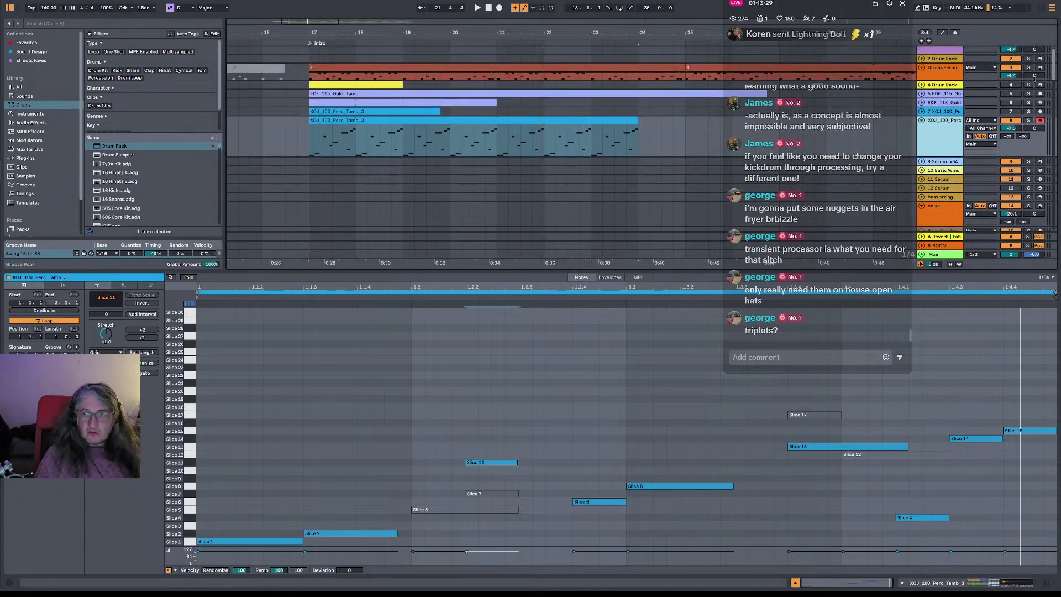
pyautogui.click(1011, 120)
pyautogui.press('space')
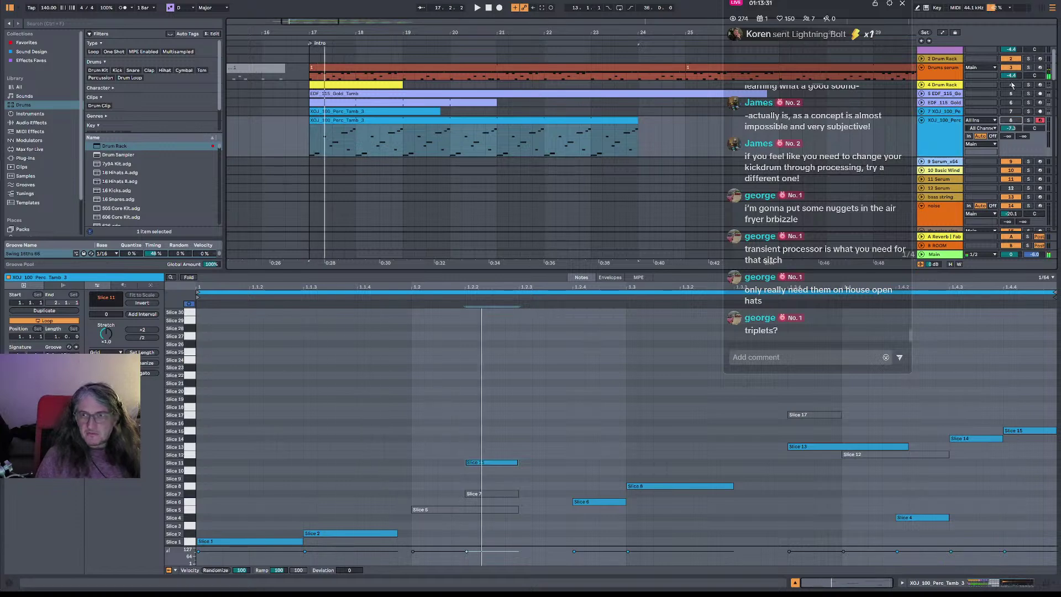
pyautogui.click(1011, 120)
pyautogui.doubleClick(942, 68)
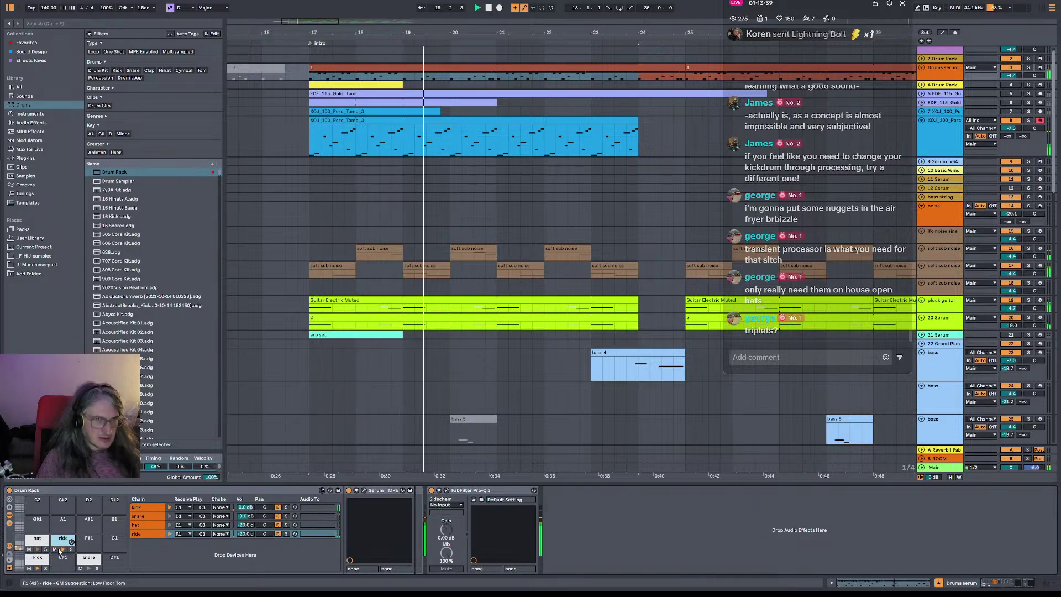
pyautogui.moveTo(1011, 128); pyautogui.dragTo(1011, 141)
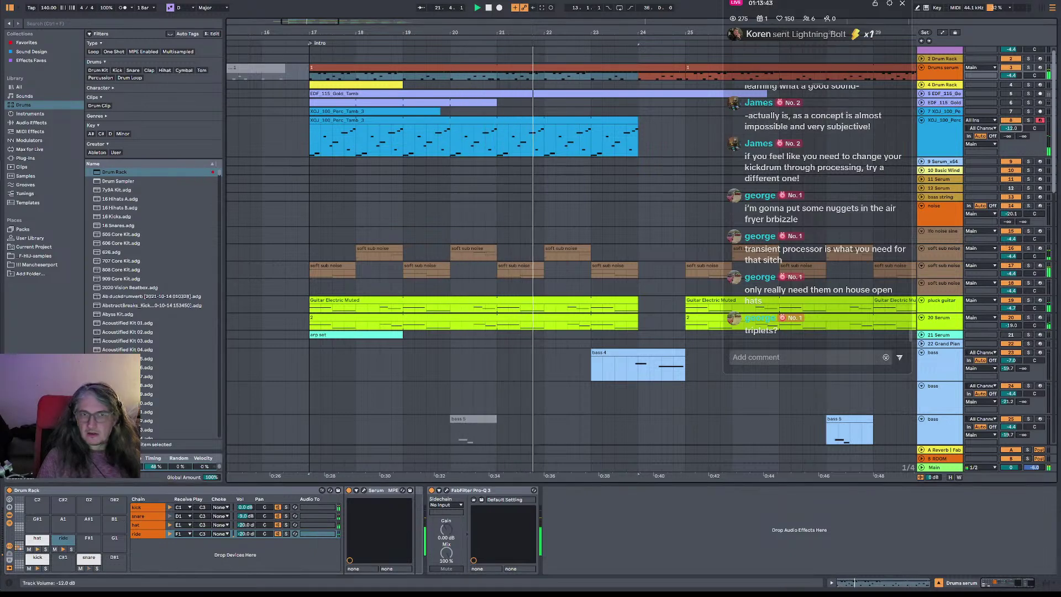
# - Extend the tambourine clip across the following sections and remove its single bars at 24, 32 and 40
pyautogui.moveTo(625, 32); pyautogui.dragTo(392, 2)
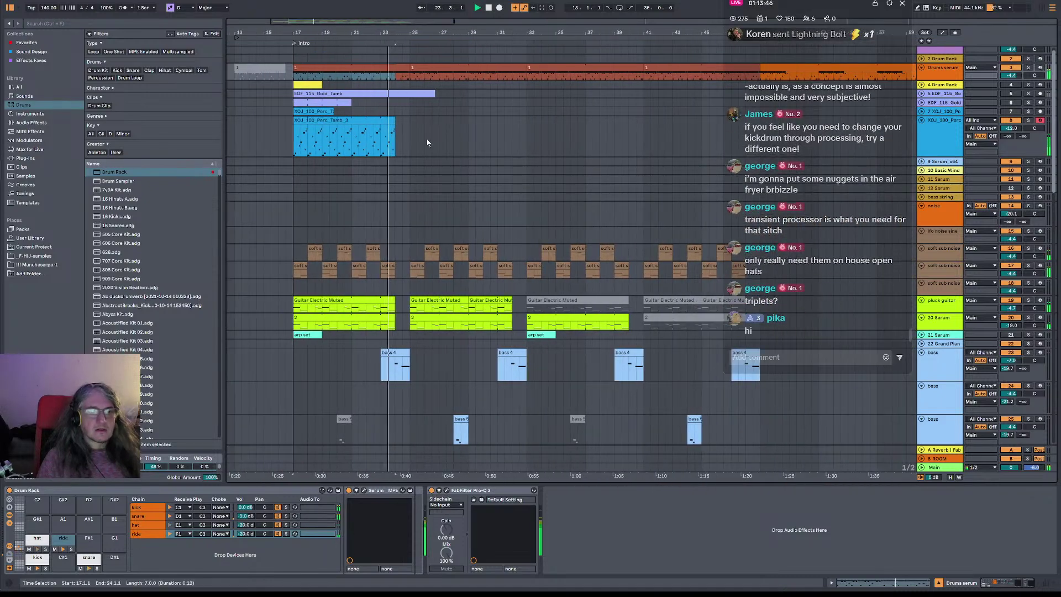
pyautogui.click(394, 121)
pyautogui.moveTo(395, 122); pyautogui.dragTo(695, 124)
pyautogui.moveTo(396, 142); pyautogui.dragTo(413, 144)
pyautogui.press('Delete')
pyautogui.moveTo(513, 146)
pyautogui.mouseDown()
pyautogui.moveTo(524, 146)
pyautogui.moveTo(509, 153)
pyautogui.mouseUp()
pyautogui.press('Delete')
pyautogui.hscroll(3, 625, 184)
pyautogui.press('Delete')
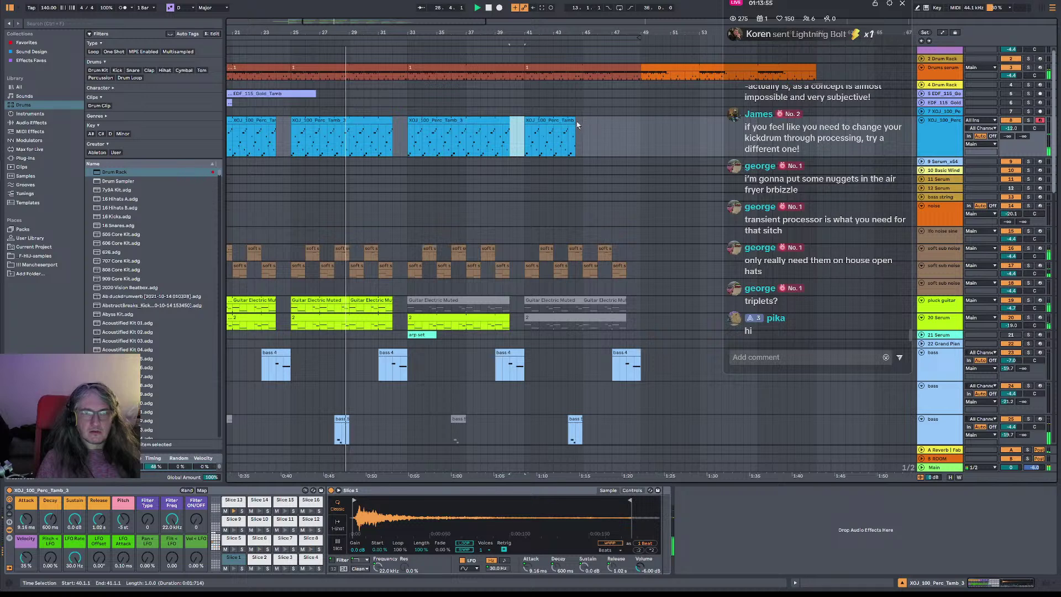
# - Lengthen the last tambourine clip to end at bar 48 and lower the tambourine track's volume to -16.3 dB
pyautogui.moveTo(574, 121); pyautogui.dragTo(625, 120)
pyautogui.moveTo(1011, 128); pyautogui.dragTo(1011, 131)
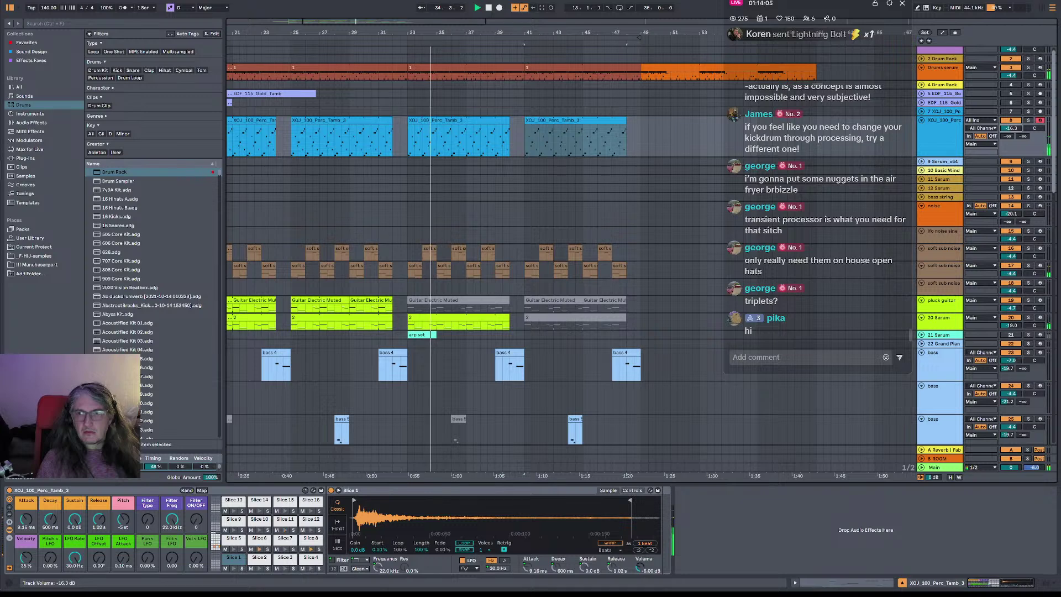
# - Try a Timing of 100% on the Swing 16ths groove with the drum clip at bar 33 open, and undo it
pyautogui.click(439, 65)
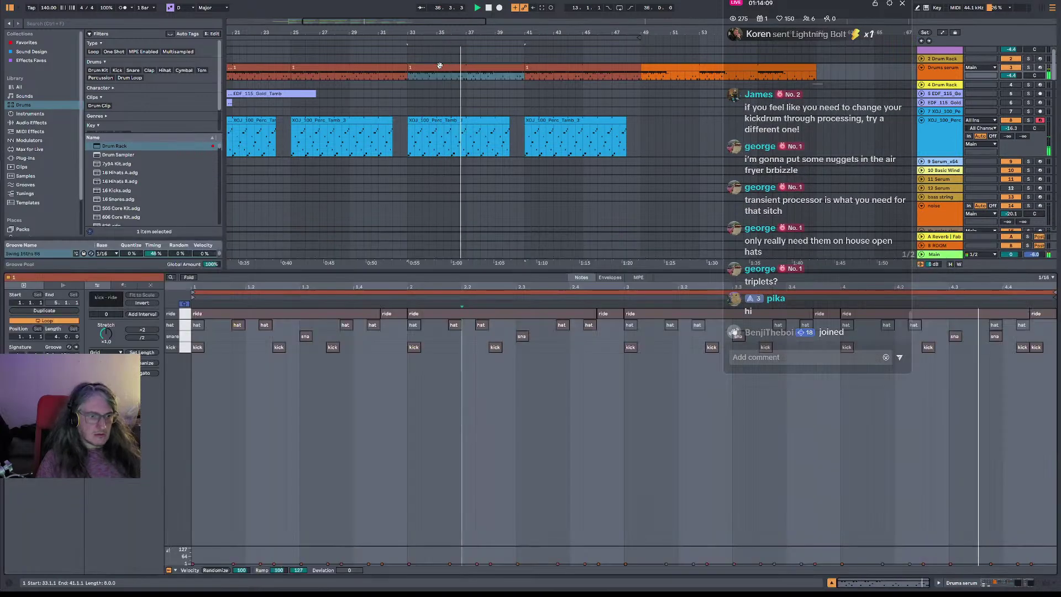
pyautogui.doubleClick(439, 65)
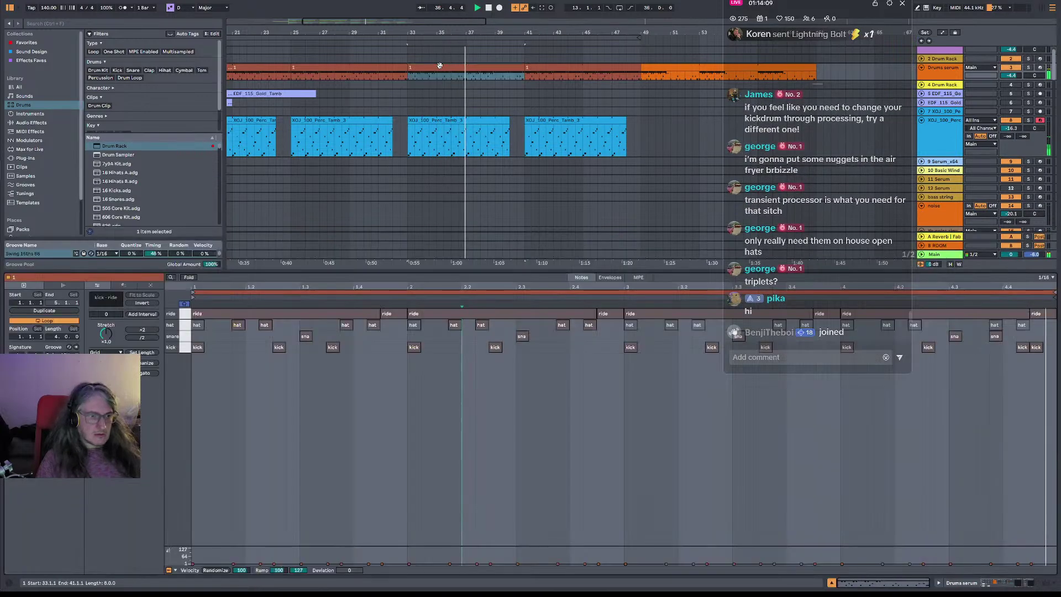
pyautogui.moveTo(155, 254); pyautogui.dragTo(156, 221)
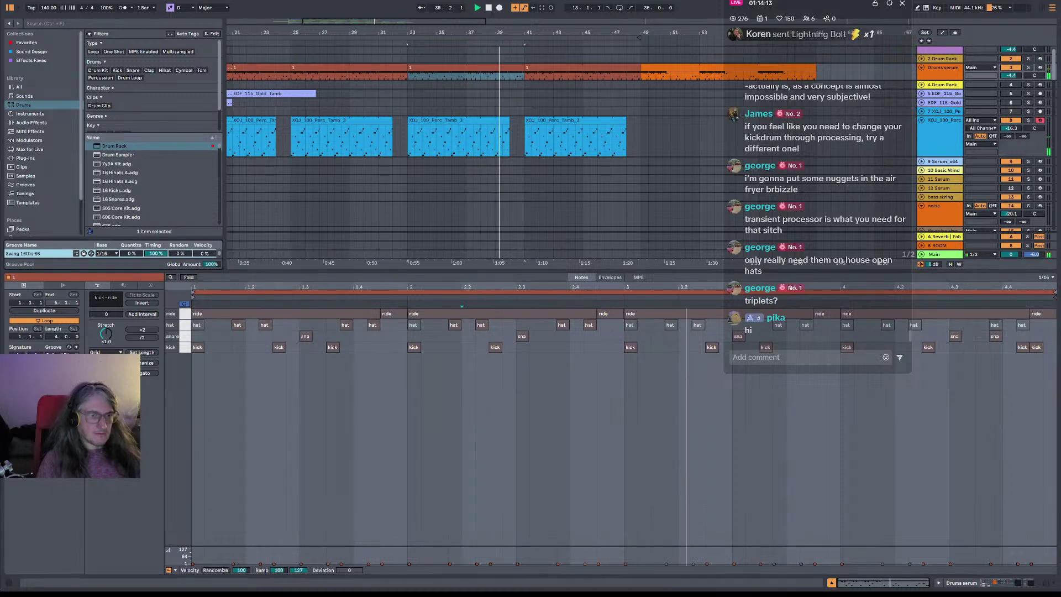
pyautogui.hotkey('ctrl', 'z')
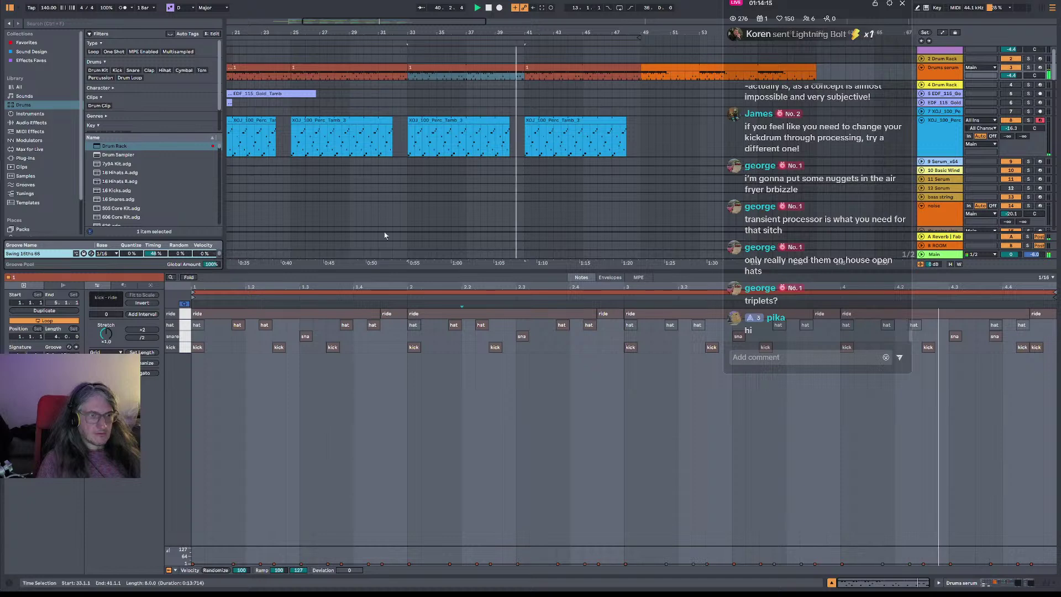
# - Select the half bar just before the last tambourine clip and delete the empty clip there
pyautogui.doubleClick(953, 69)
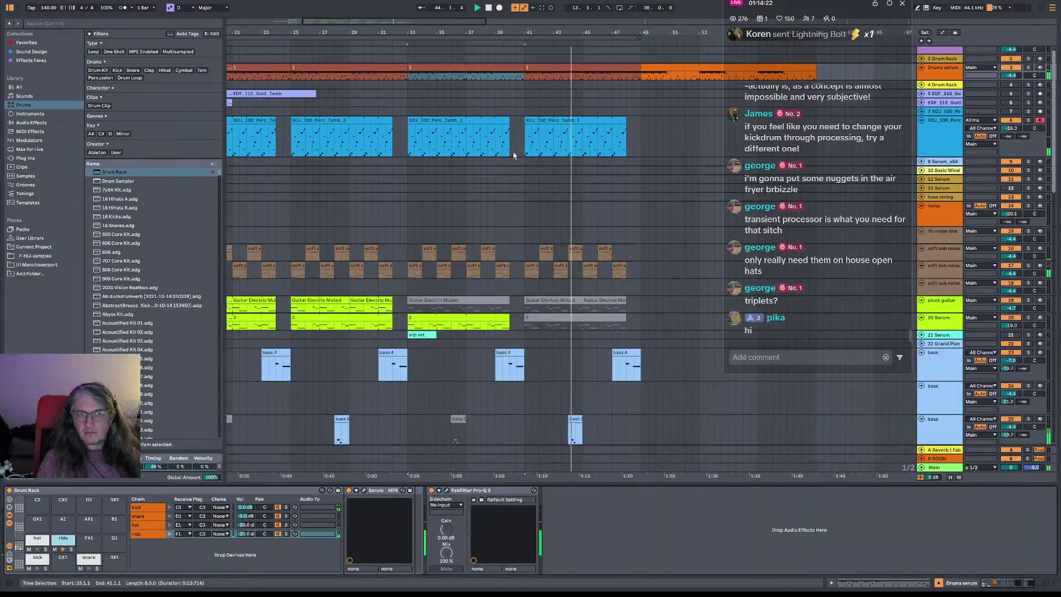
pyautogui.click(524, 152)
pyautogui.moveTo(523, 152); pyautogui.dragTo(517, 151)
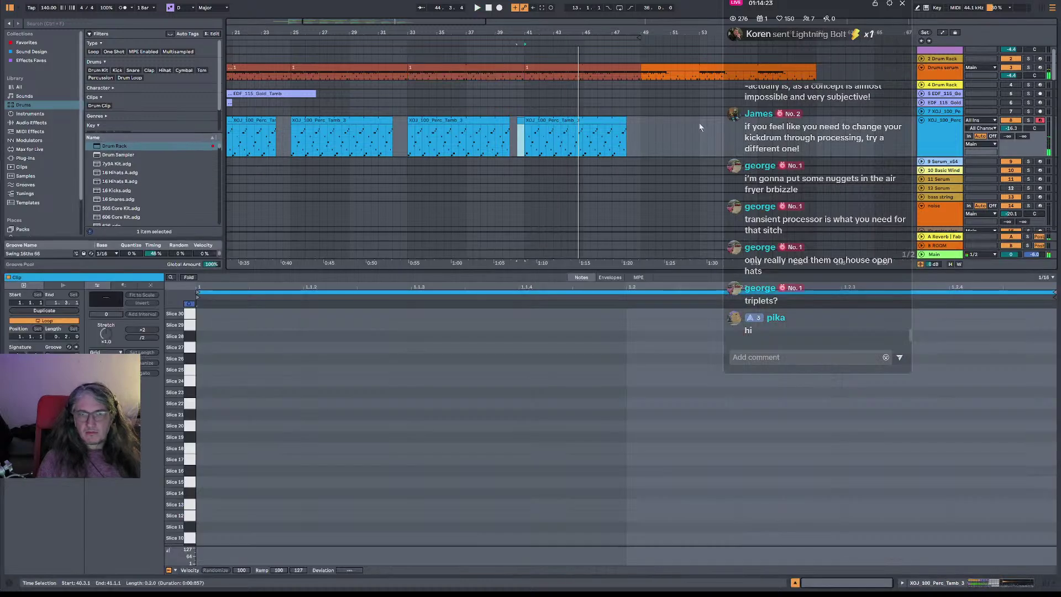
pyautogui.click(560, 120)
pyautogui.press('space')
pyautogui.press('space')
pyautogui.click(521, 121)
pyautogui.press('Delete')
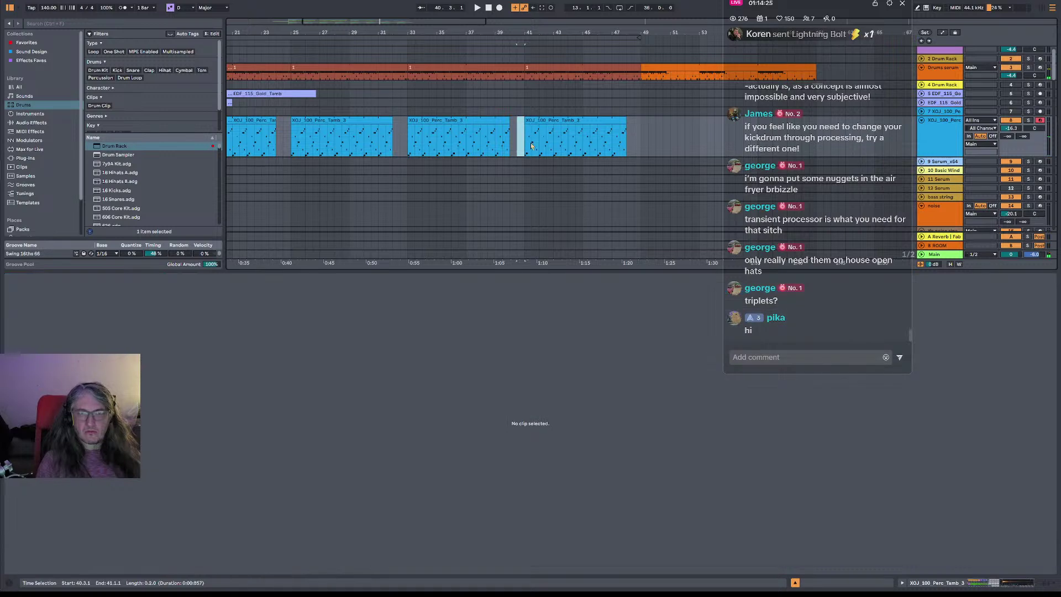
# - Play the arrangement from bar 41 with the last tambourine clip and show the tambourine track's sliced Drum Rack
pyautogui.click(531, 145)
pyautogui.click(519, 143)
pyautogui.click(526, 141)
pyautogui.press('space')
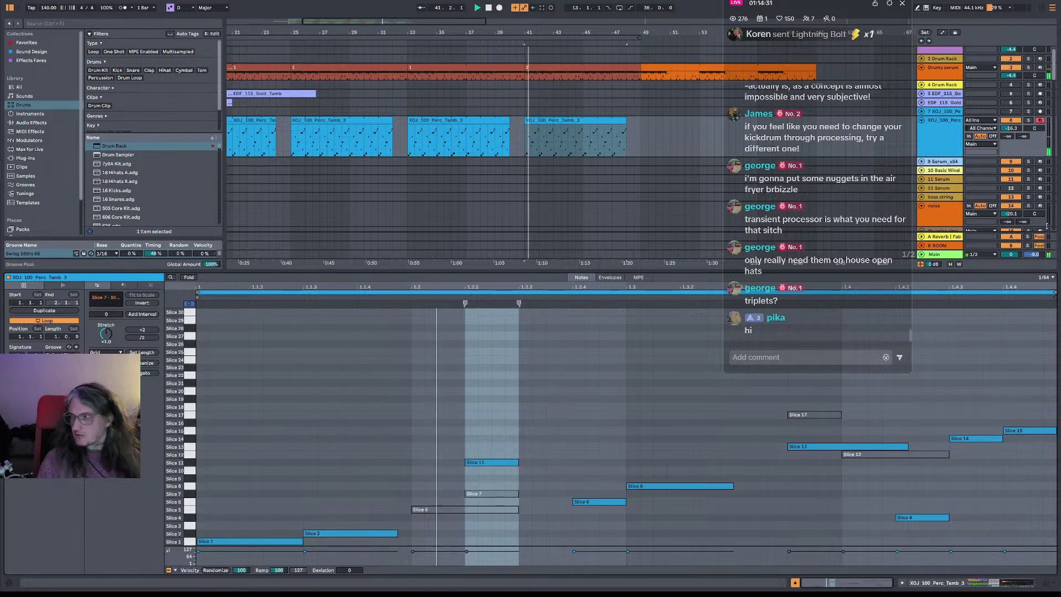
pyautogui.doubleClick(927, 140)
pyautogui.click(523, 151)
pyautogui.press('space')
pyautogui.press('space')
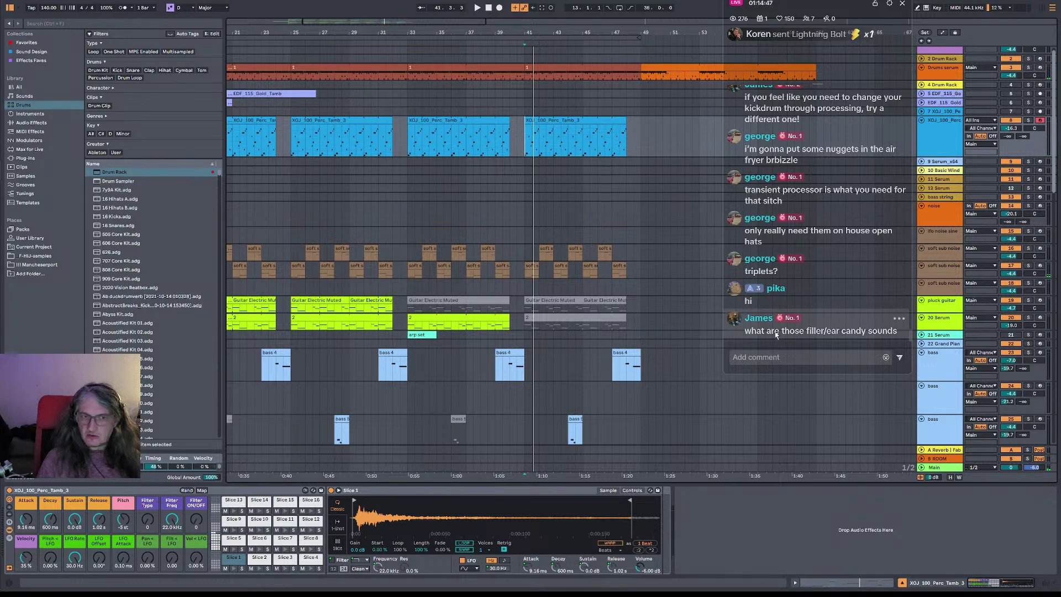
# - Solo the Cosmic Summer and Stealthy Pizzicato Strings tracks in turn, and examine the notes of the pizzicato clip at bar 41
pyautogui.scroll(-10, 924, 335)
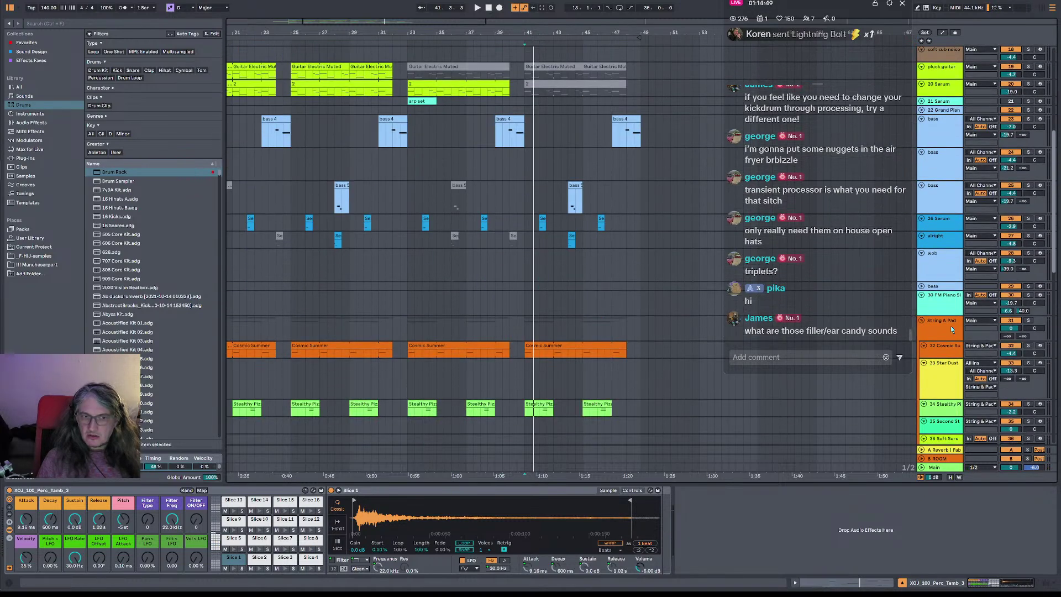
pyautogui.click(1026, 346)
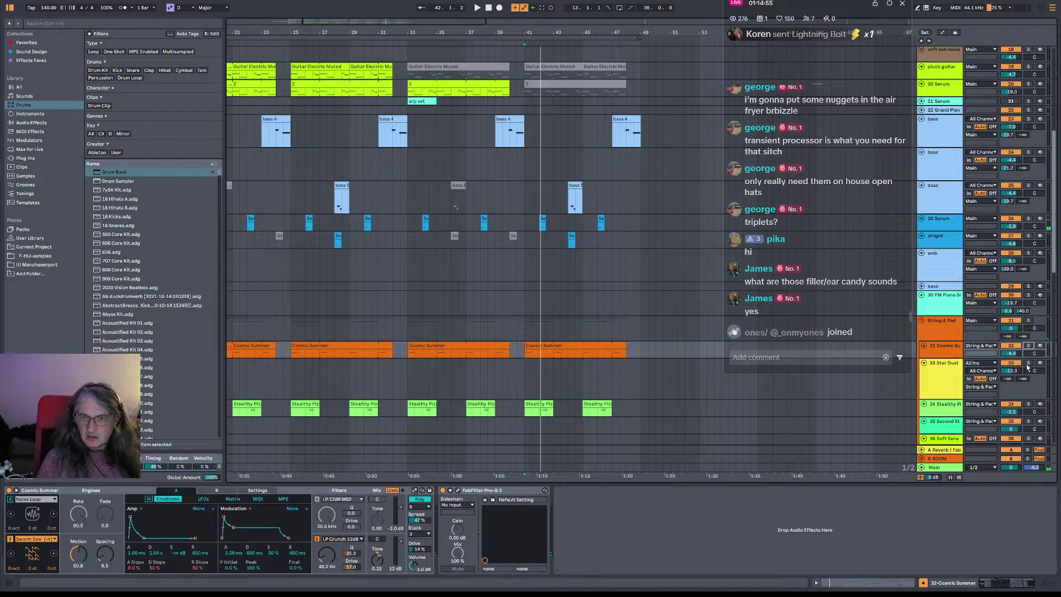
pyautogui.scroll(-3, 721, 379)
pyautogui.press('space')
pyautogui.click(1029, 340)
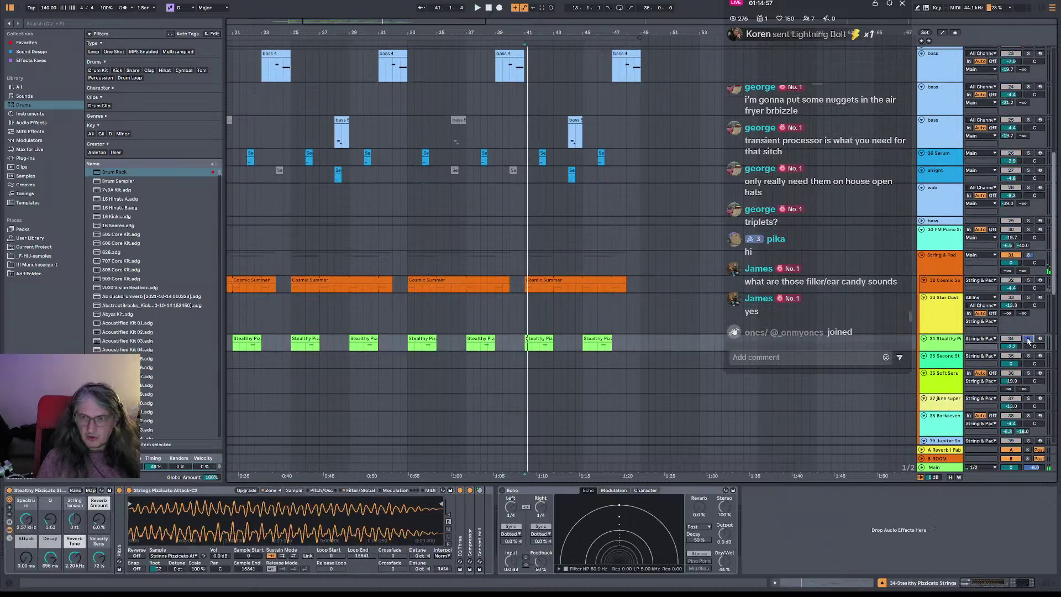
pyautogui.doubleClick(545, 343)
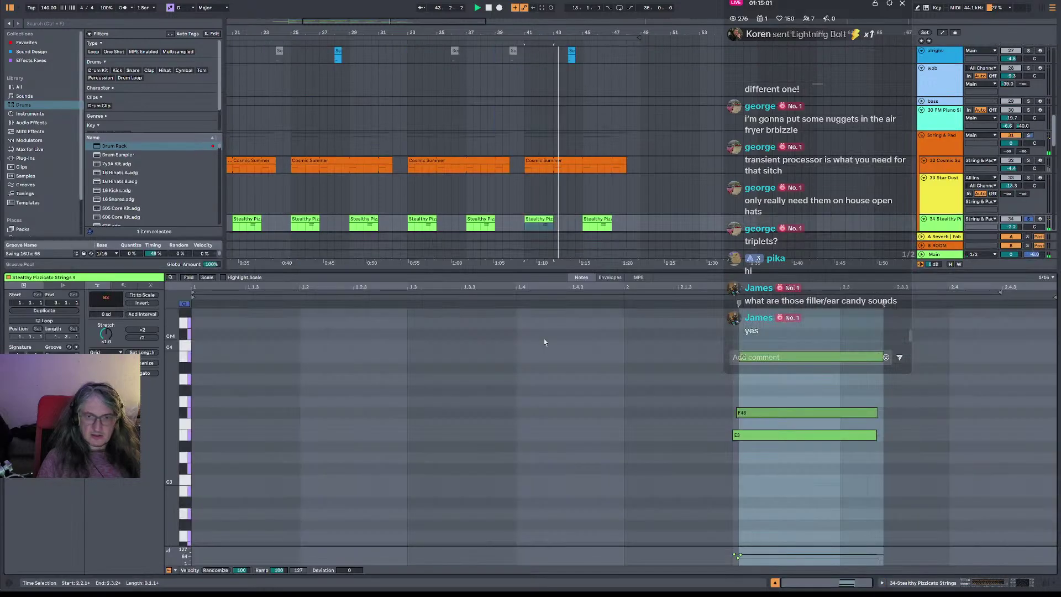
pyautogui.scroll(3, 763, 450)
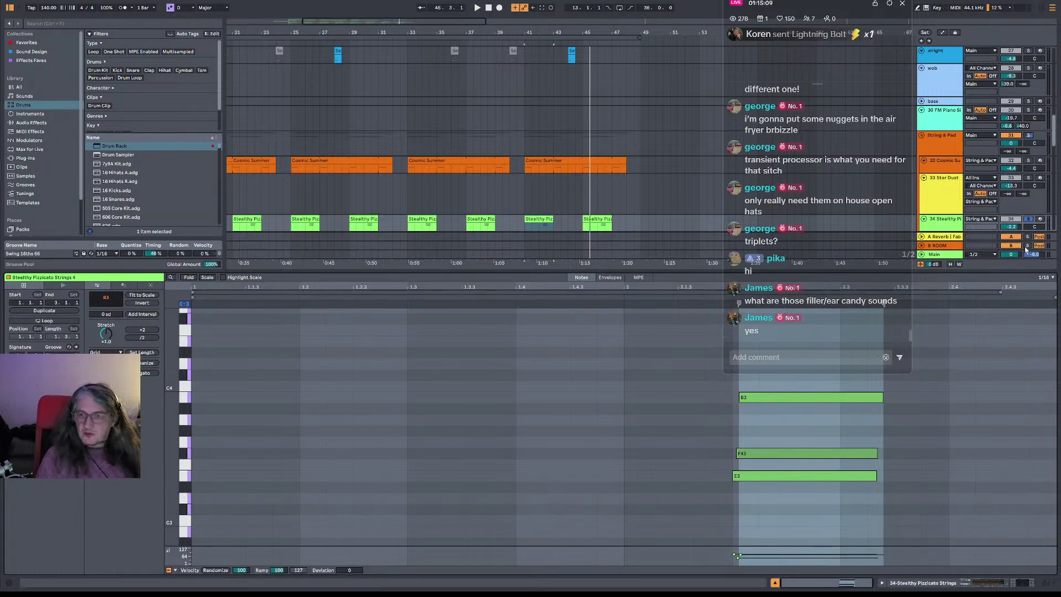
pyautogui.click(1028, 219)
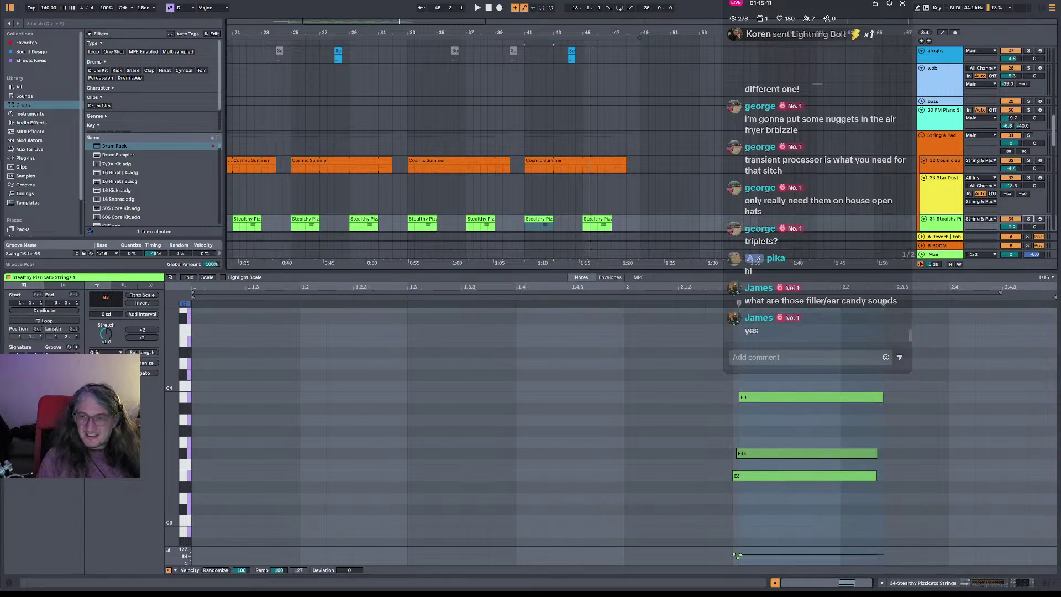
# - Find the 26-Serum track, show its devices, and play its clip at bar 42 in solo
pyautogui.scroll(-4, 634, 216)
pyautogui.scroll(5, 639, 213)
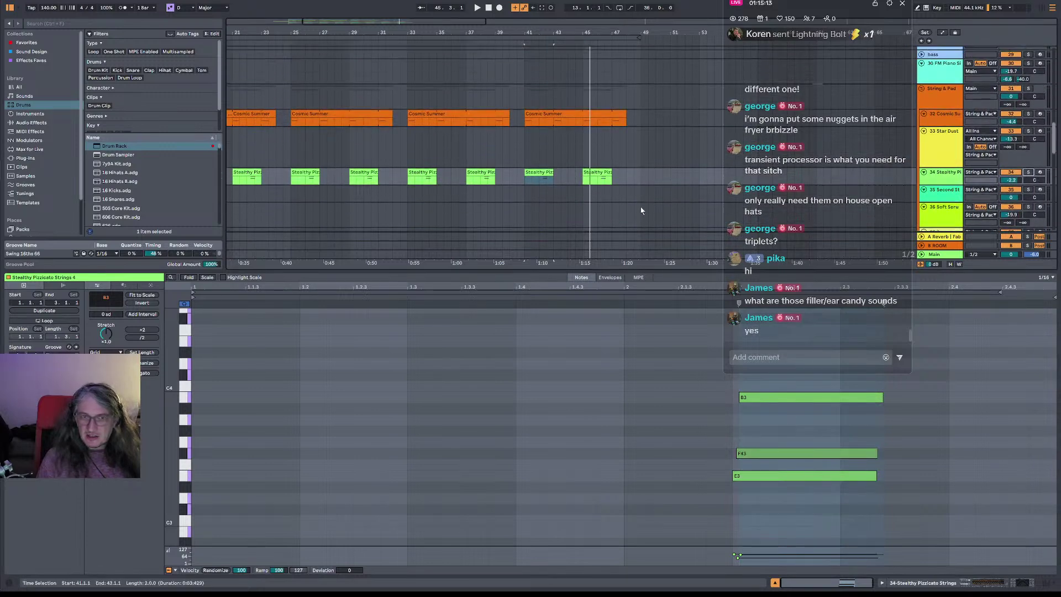
pyautogui.scroll(2, 643, 211)
pyautogui.click(528, 138)
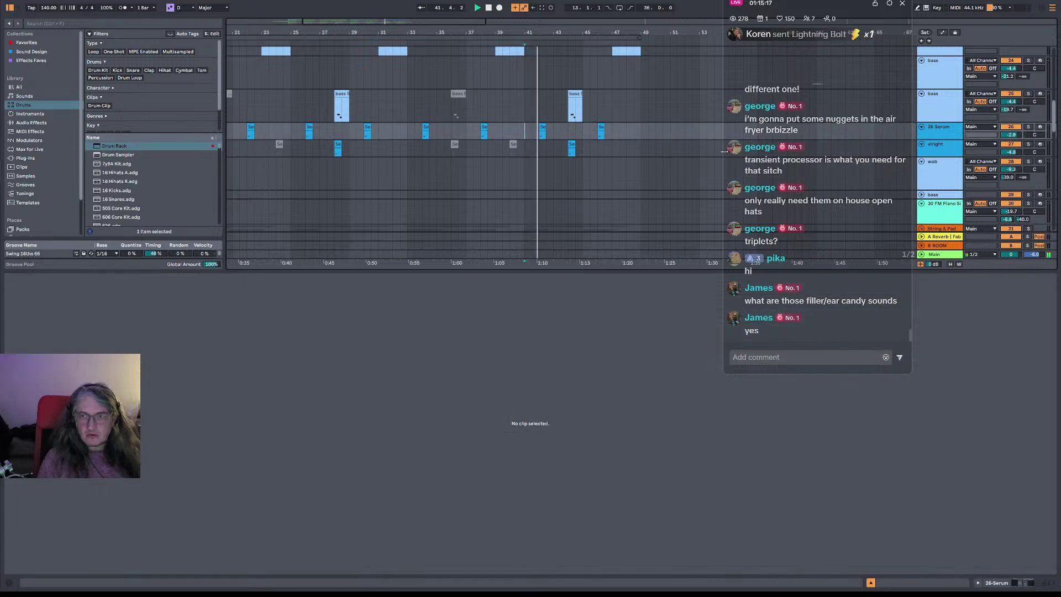
pyautogui.click(540, 138)
pyautogui.press('space')
pyautogui.press('space')
pyautogui.doubleClick(936, 134)
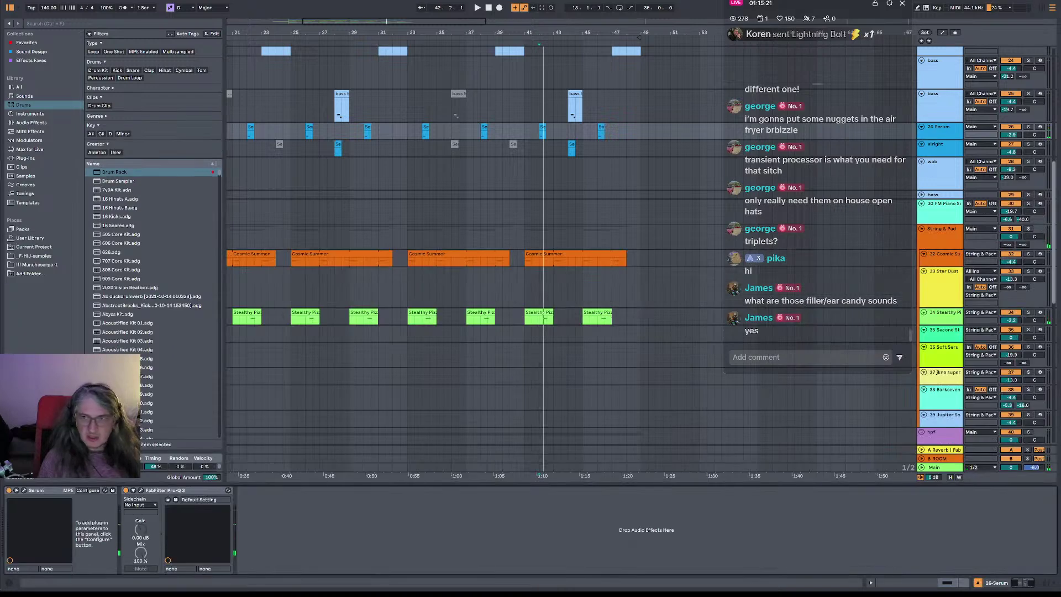
pyautogui.click(1029, 128)
pyautogui.press('space')
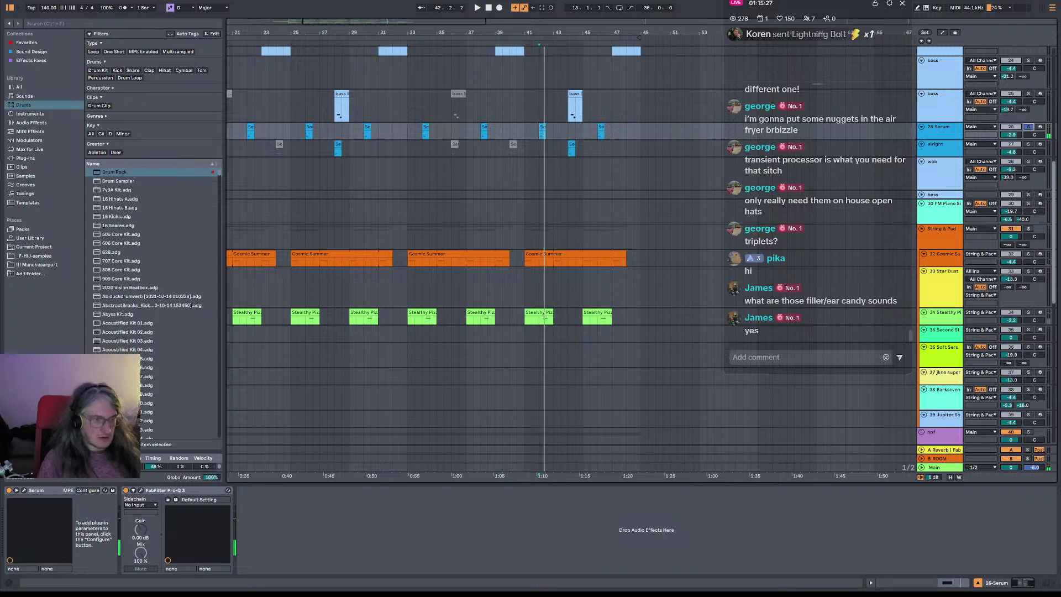
# - Open the Serum synth on the 26-Serum track to examine its patch during playback, and close it again
pyautogui.click(24, 491)
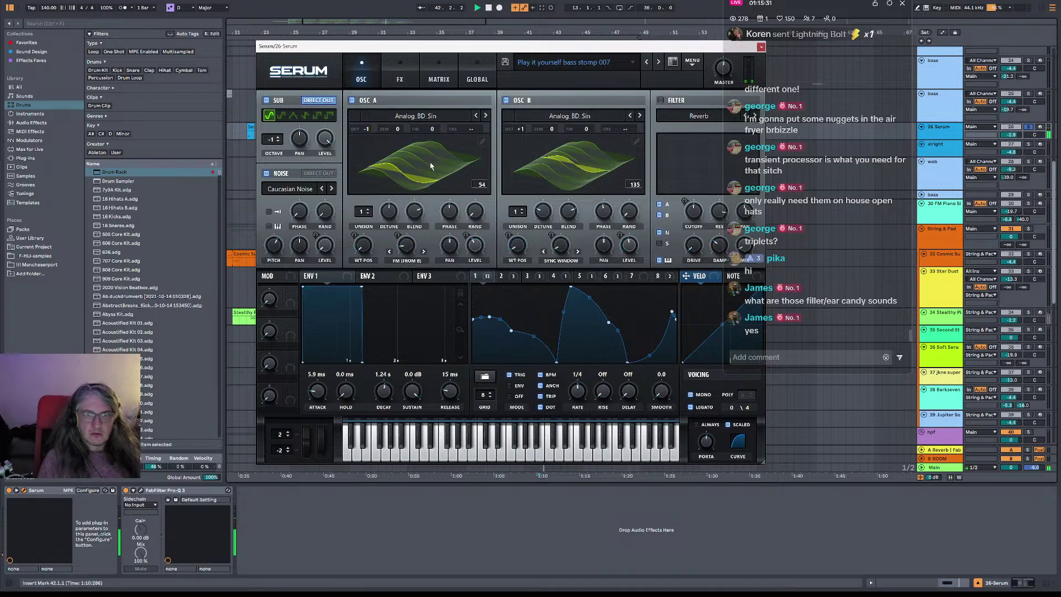
pyautogui.press('space')
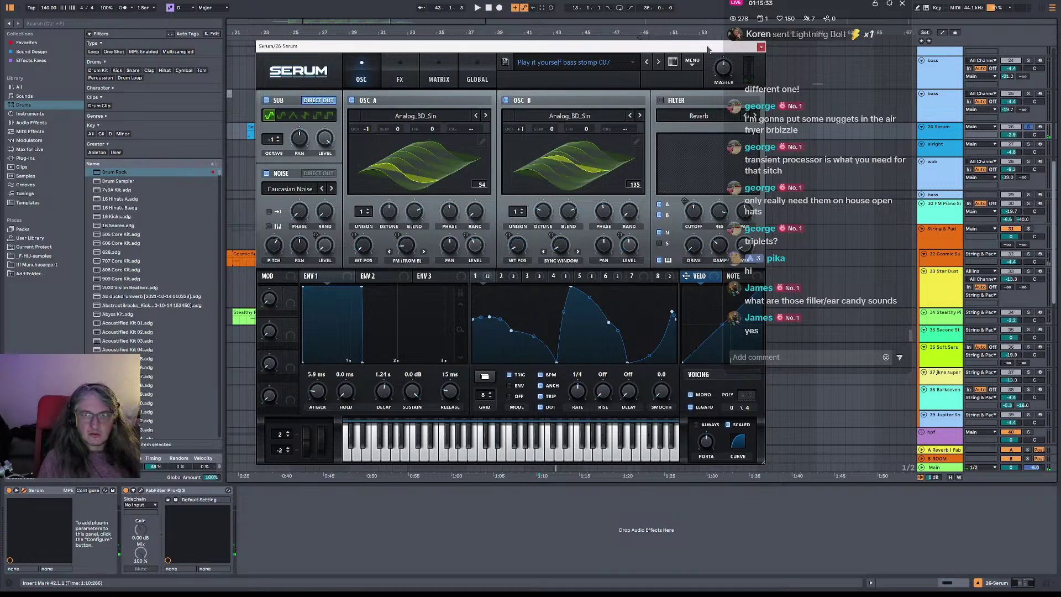
pyautogui.moveTo(714, 47); pyautogui.dragTo(663, 47)
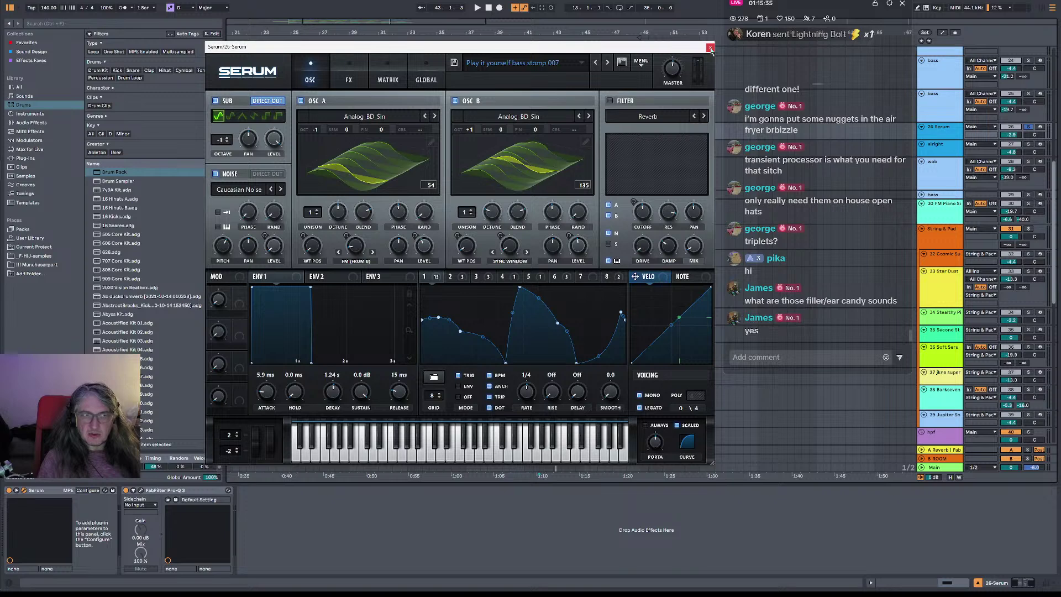
pyautogui.click(711, 49)
pyautogui.press('space')
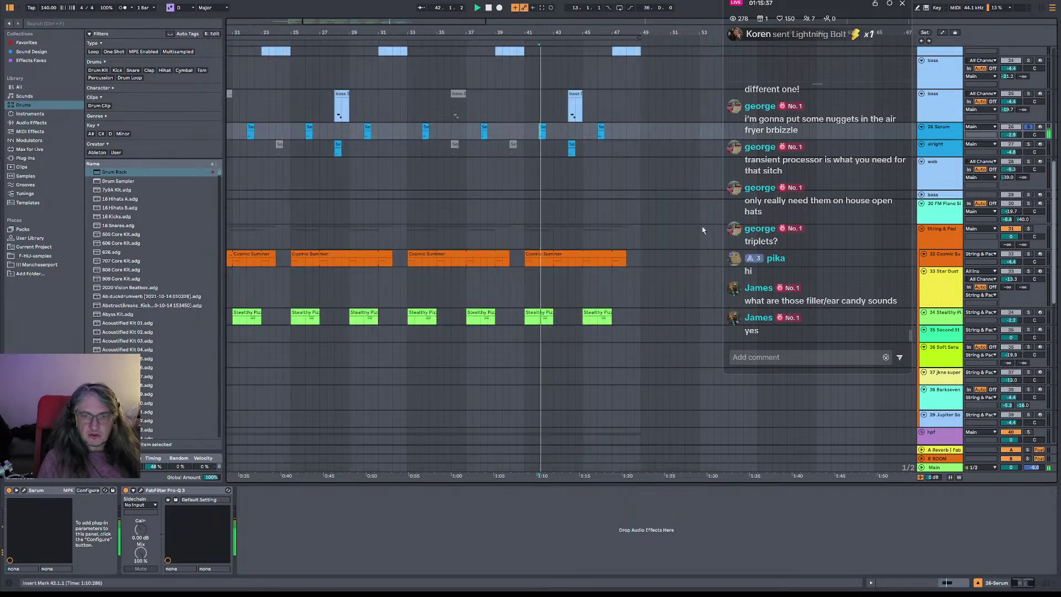
pyautogui.press('space')
# - Listen to the alright track in solo at bar 44, and briefly reopen the 26-Serum track's synth
pyautogui.click(569, 153)
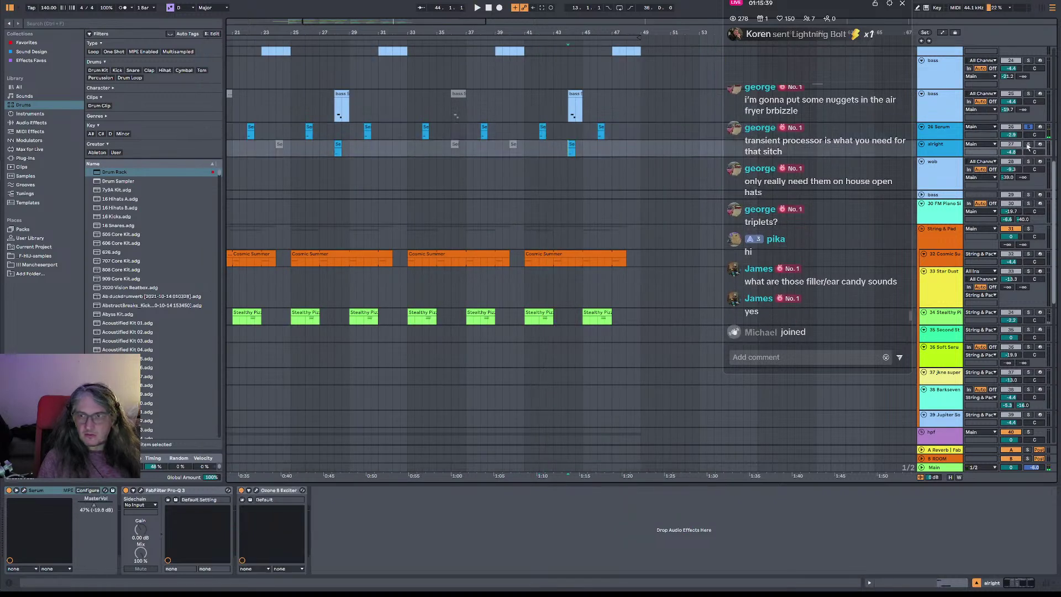
pyautogui.click(538, 124)
pyautogui.press('space')
pyautogui.click(24, 491)
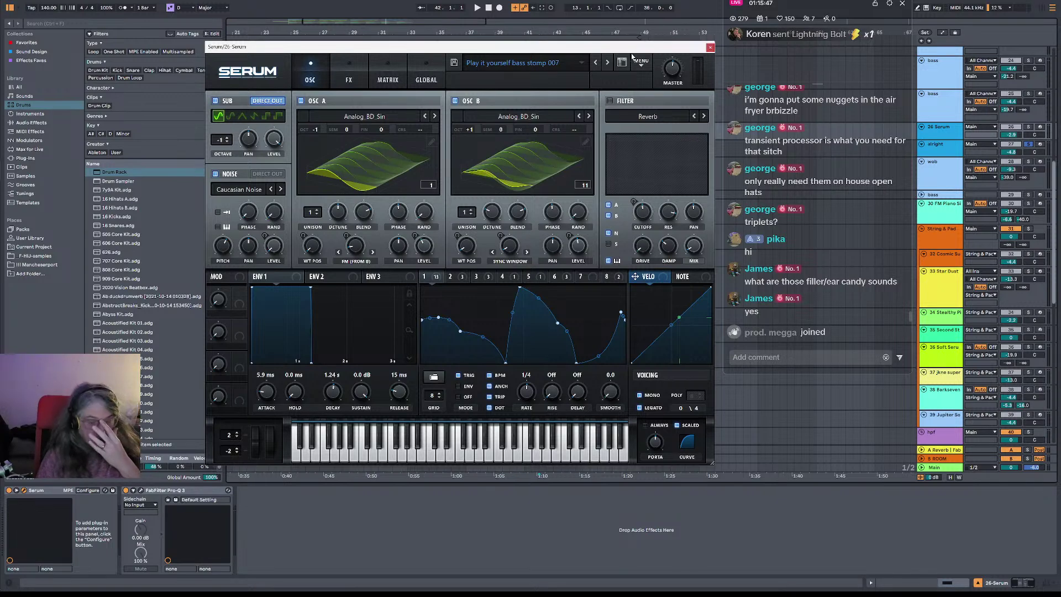
pyautogui.moveTo(708, 50); pyautogui.dragTo(663, 53)
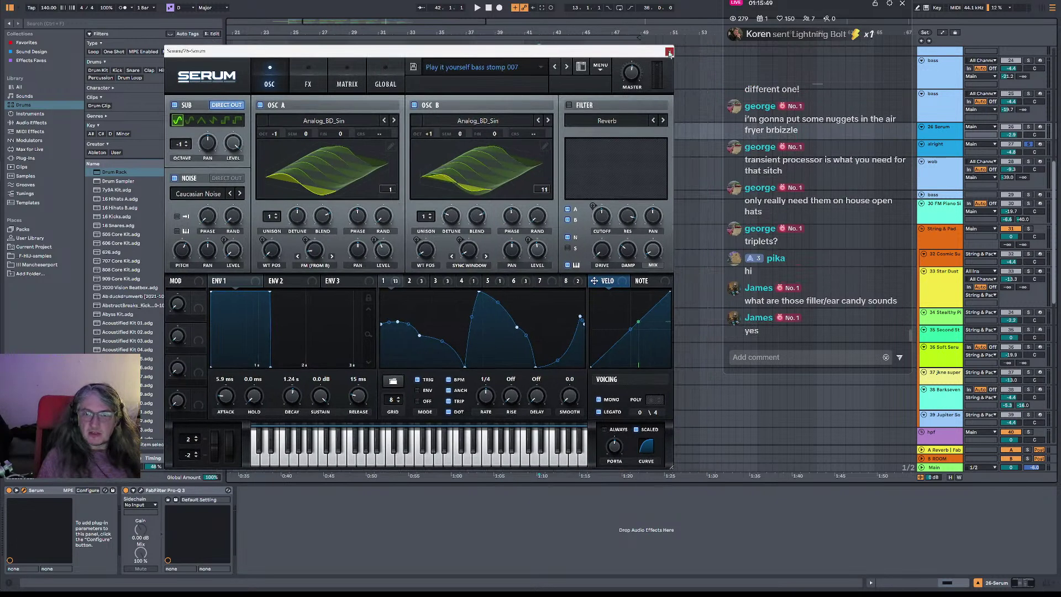
pyautogui.click(669, 52)
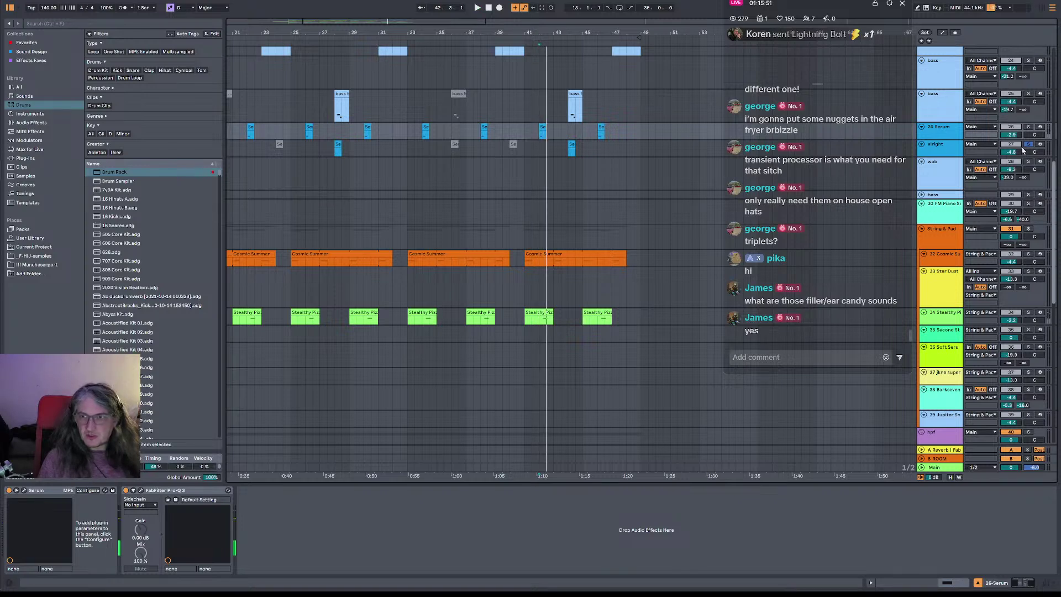
# - Solo the bass track with the clip at bar 44, play it, and open its Serum synth
pyautogui.scroll(2, 661, 162)
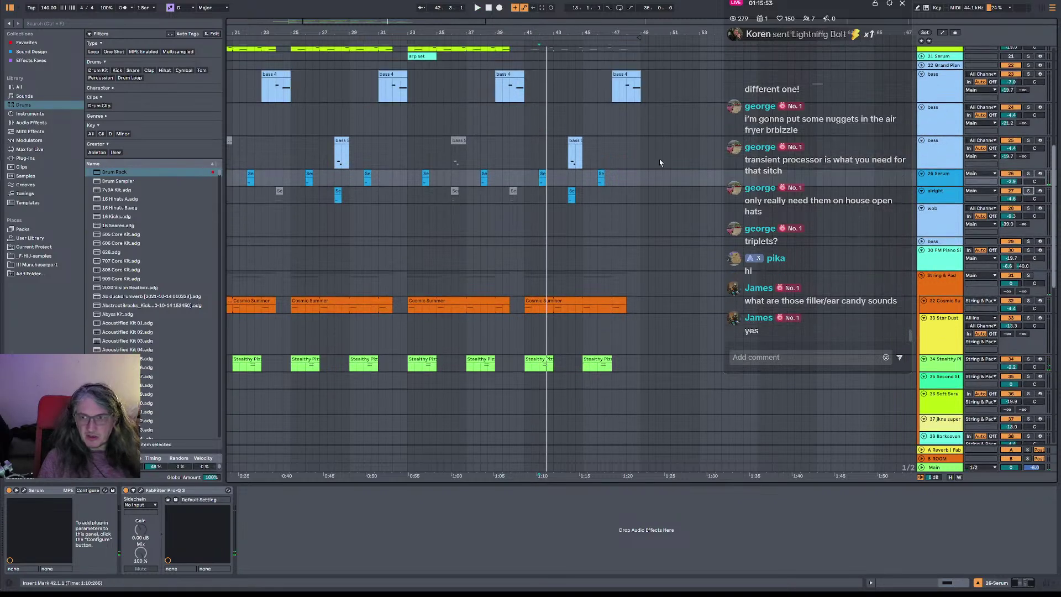
pyautogui.click(567, 161)
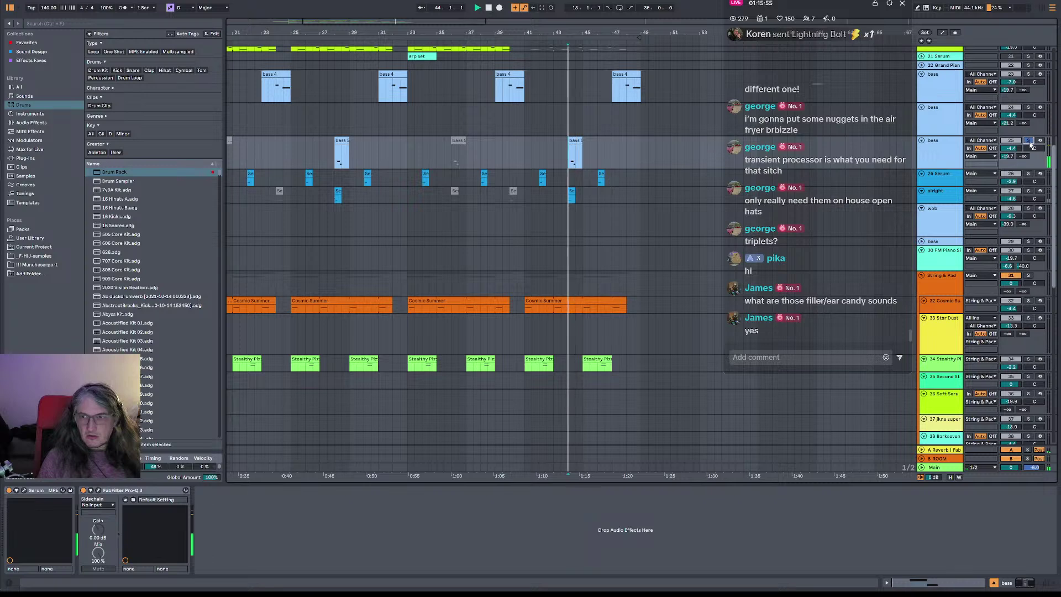
pyautogui.click(24, 490)
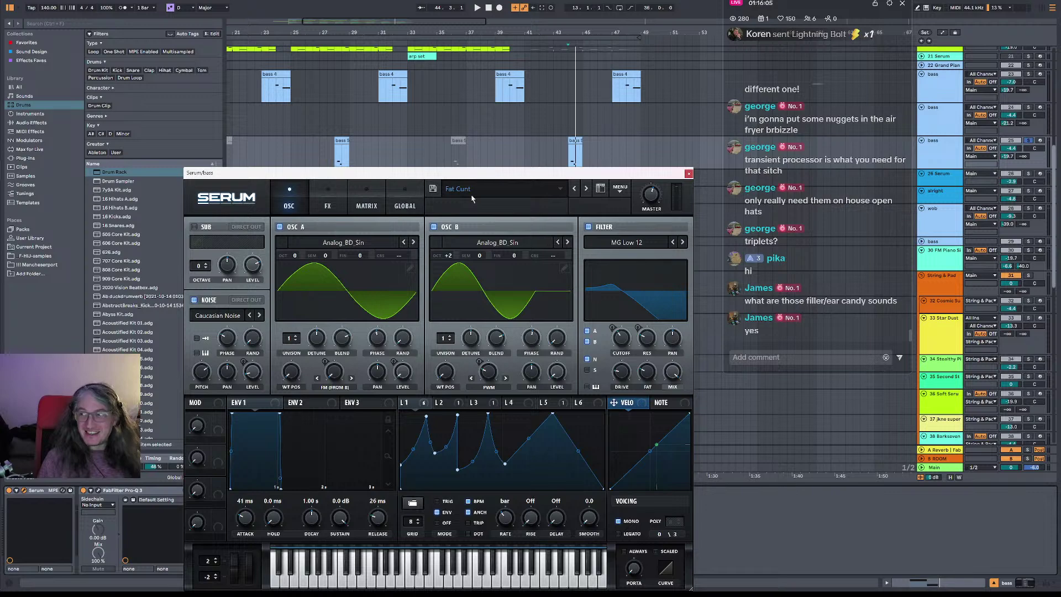
# - Close the Serum window and play the soloed third bass track's clip from bar 44
pyautogui.moveTo(570, 174); pyautogui.dragTo(536, 129)
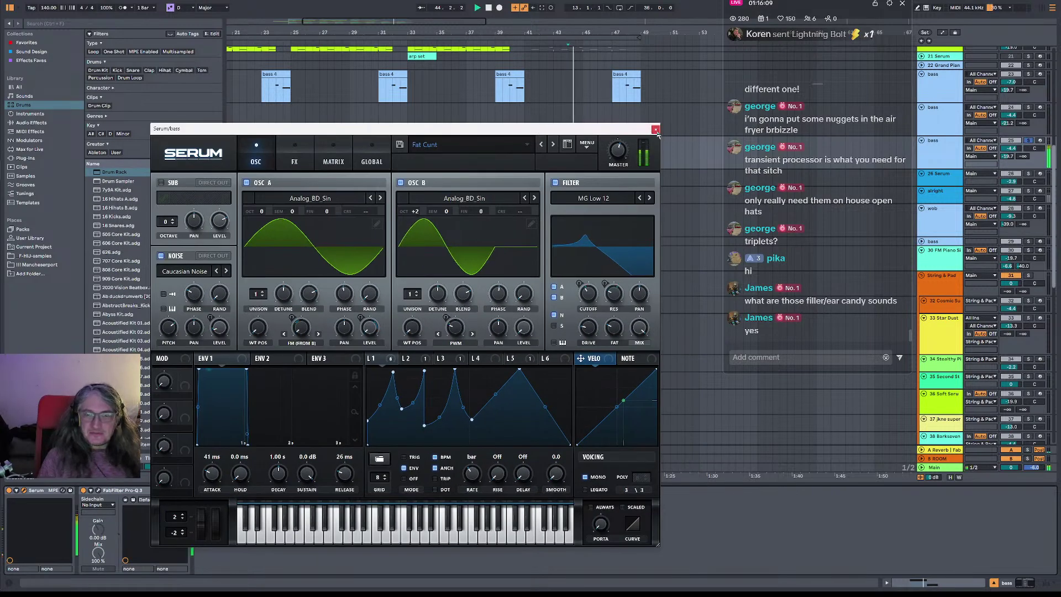
pyautogui.click(656, 129)
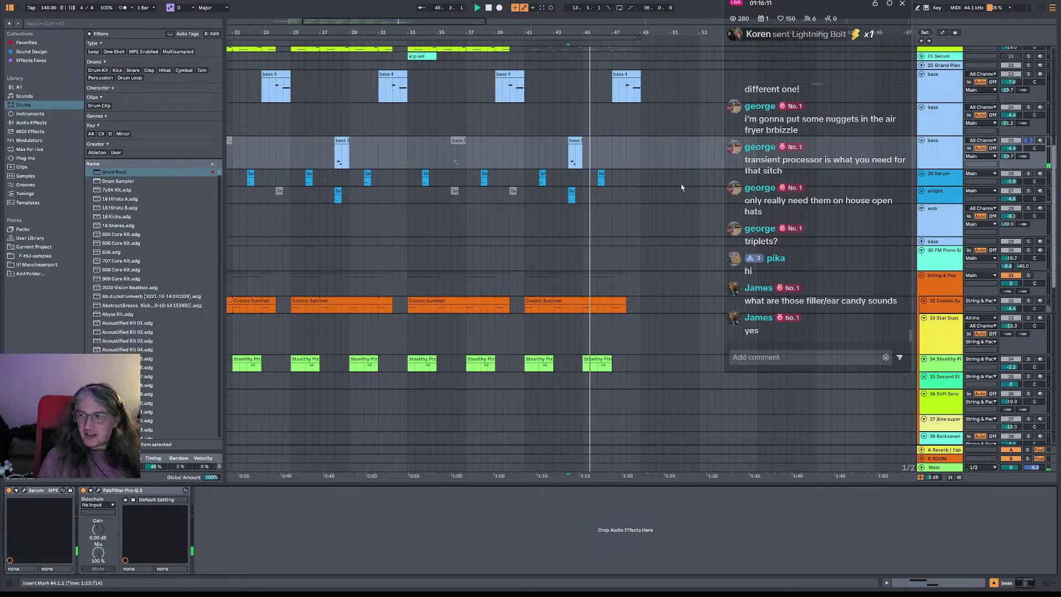
pyautogui.scroll(4, 754, 183)
pyautogui.scroll(-1, 658, 201)
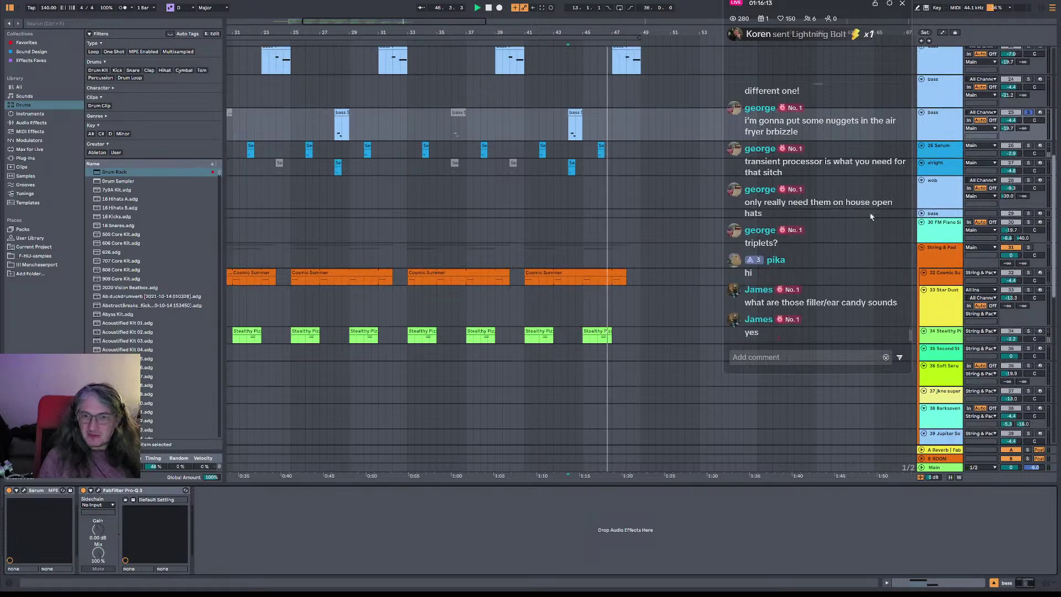
pyautogui.click(648, 247)
pyautogui.scroll(5, 553, 232)
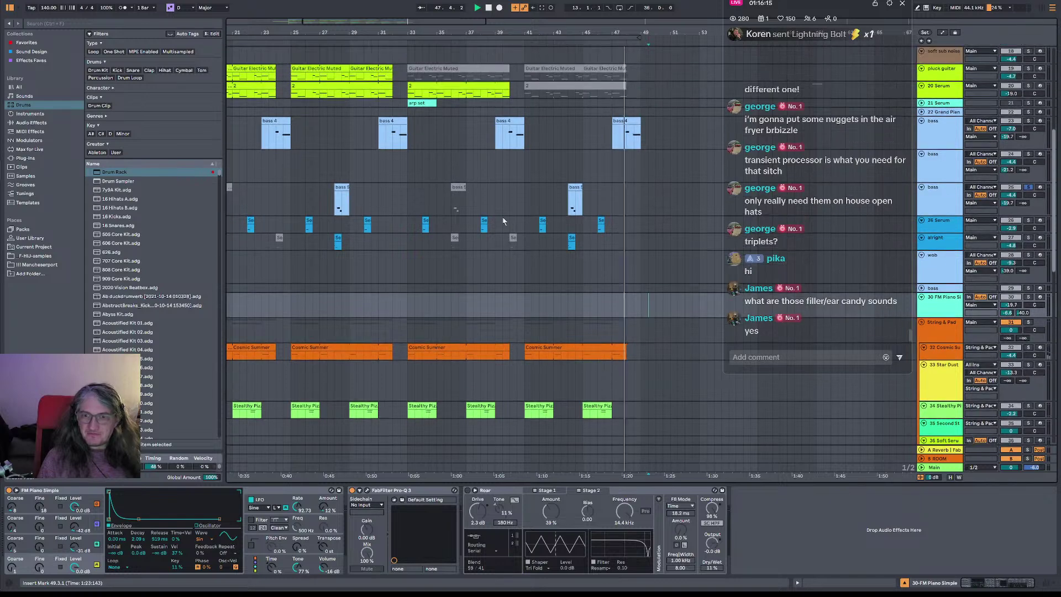
pyautogui.click(629, 267)
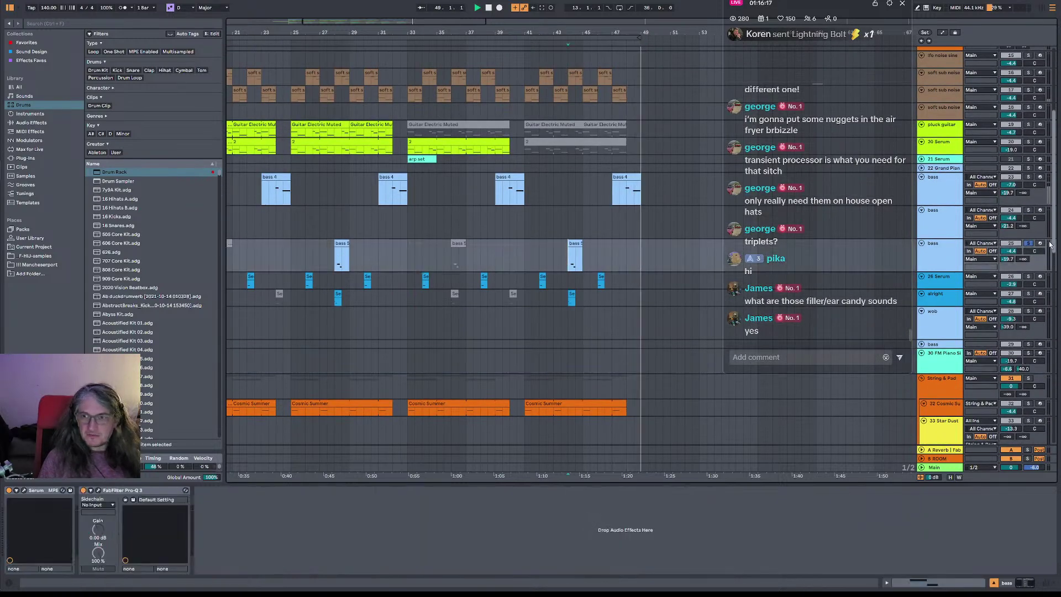
pyautogui.press('space')
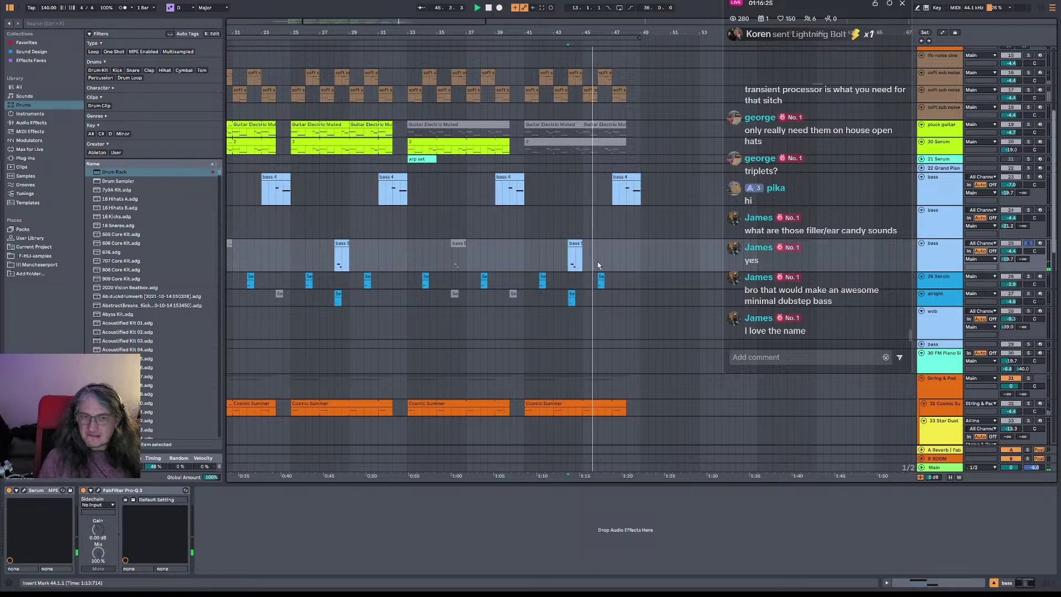
# - Unsolo the third bass track and play the bass 4 clip from bar 48
pyautogui.click(598, 261)
pyautogui.click(604, 265)
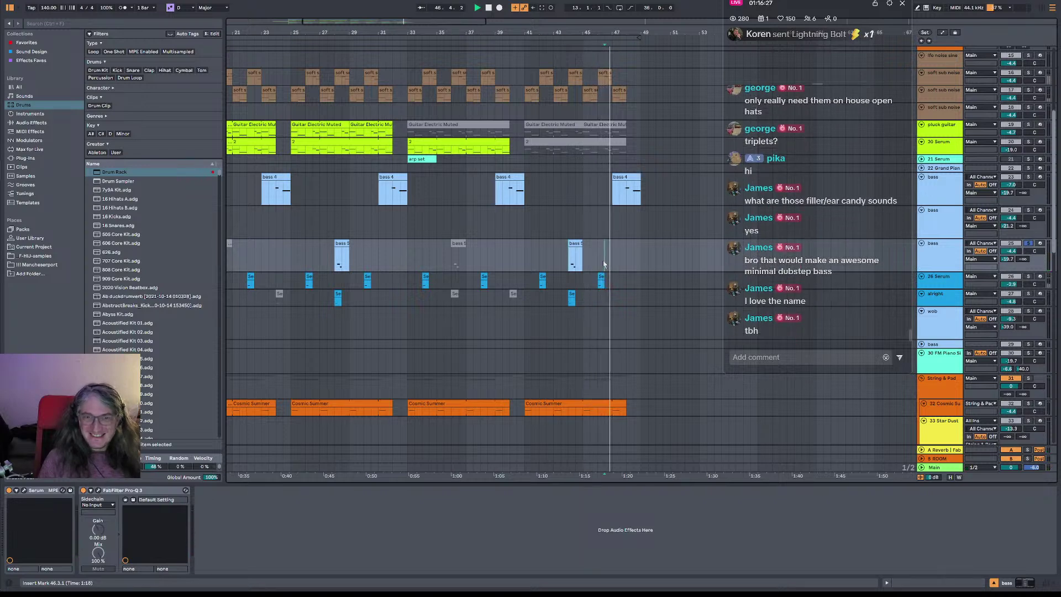
pyautogui.click(625, 201)
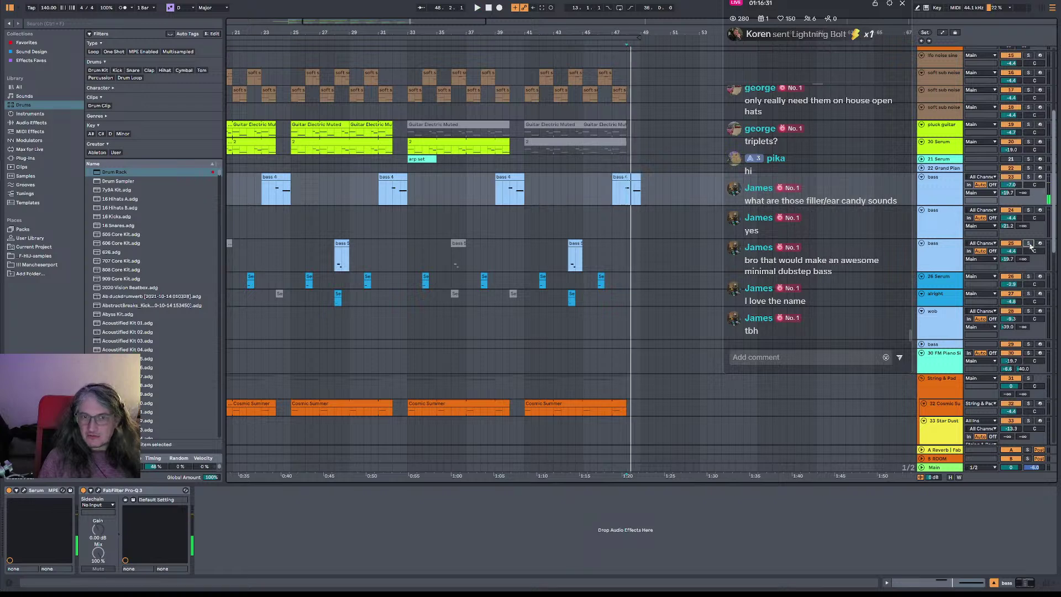
pyautogui.press('space')
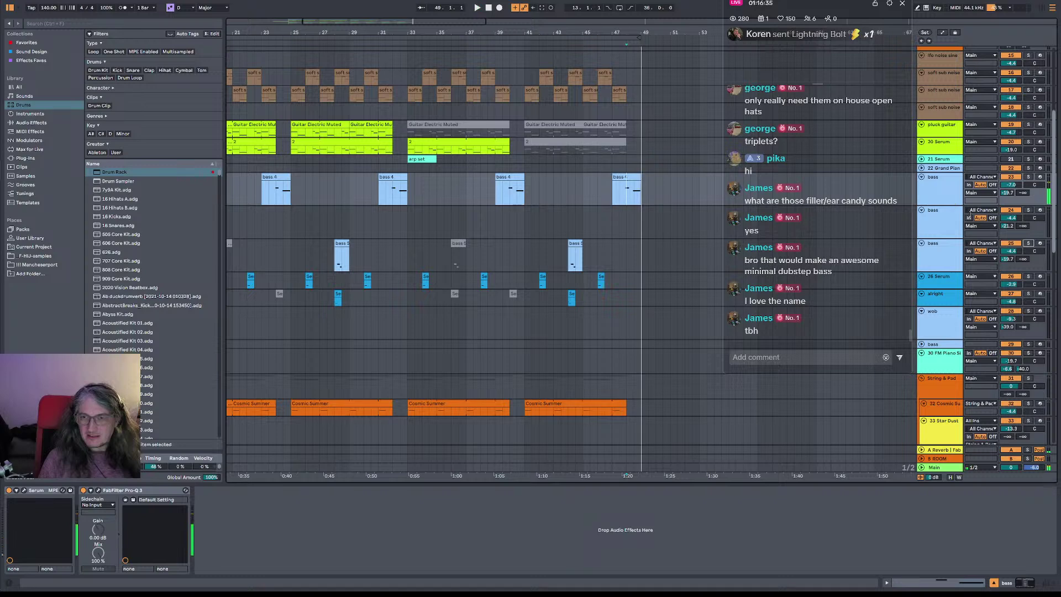
# - Switch between the stacked bass tracks to compare their device chains
pyautogui.click(938, 251)
pyautogui.click(938, 169)
pyautogui.click(940, 185)
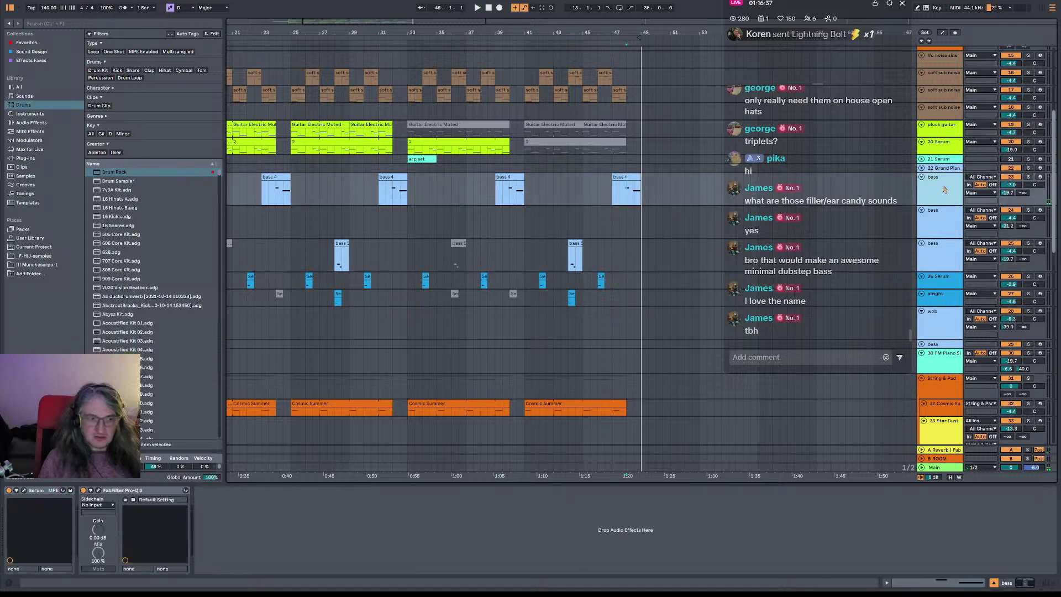
pyautogui.click(945, 227)
pyautogui.click(944, 192)
pyautogui.click(945, 254)
pyautogui.click(942, 194)
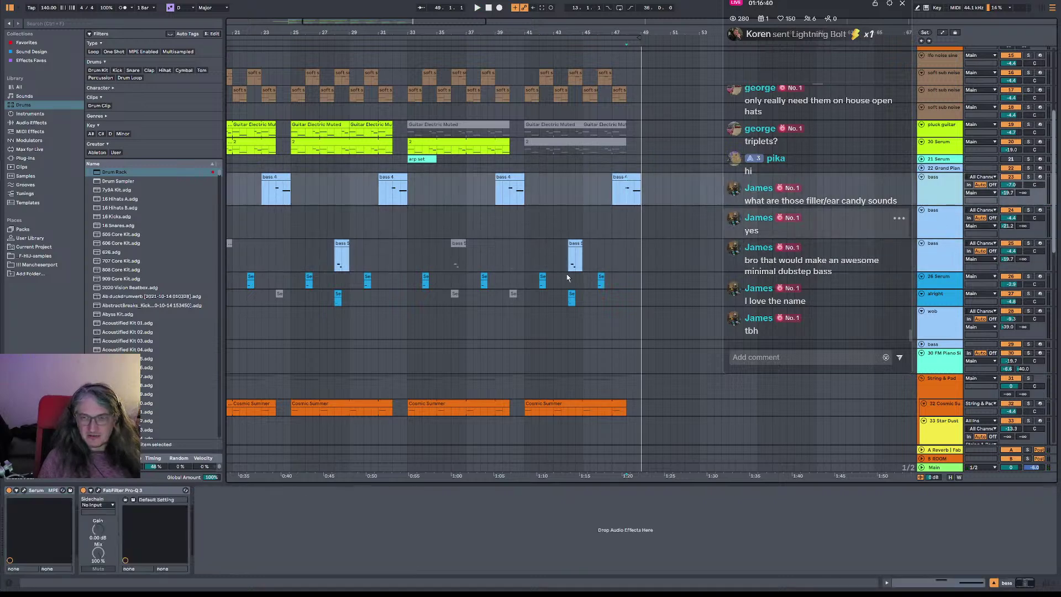
# - Open Serum on the first and third bass tracks, compare the two Serum patches, and close both windows
pyautogui.click(24, 491)
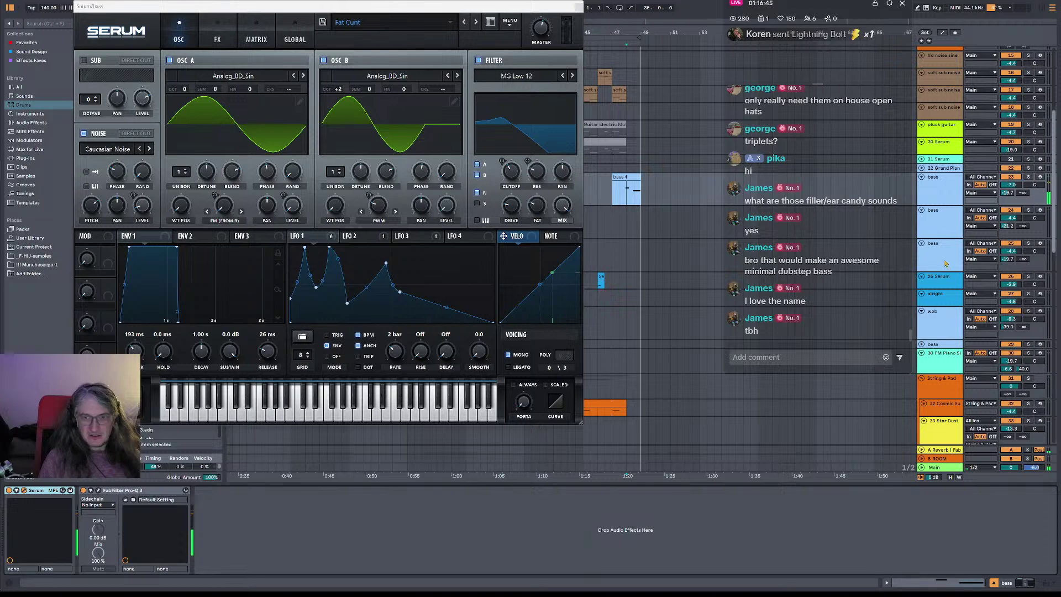
pyautogui.click(23, 491)
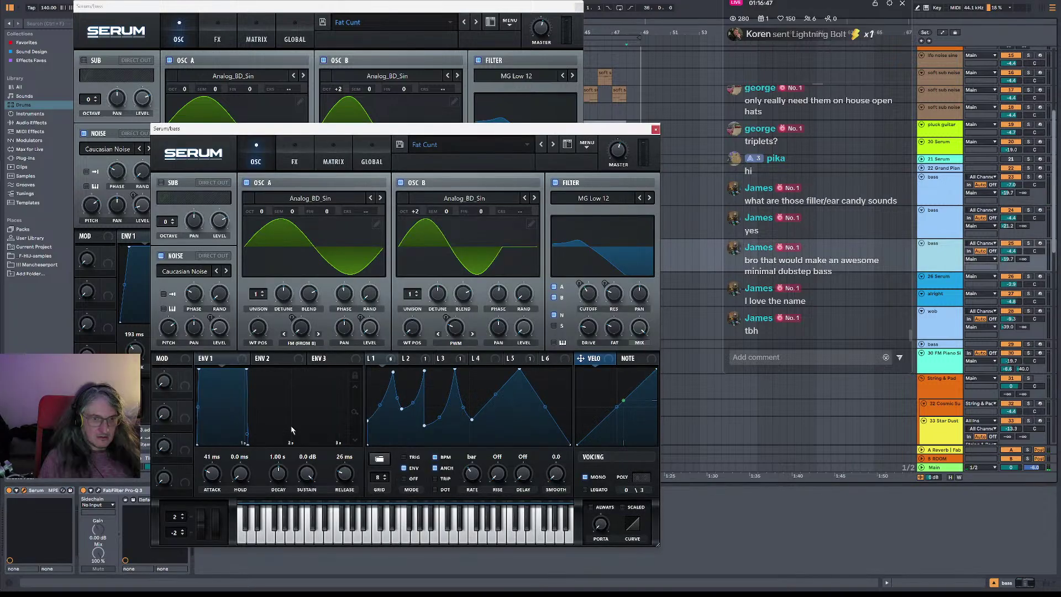
pyautogui.moveTo(366, 130)
pyautogui.mouseDown()
pyautogui.moveTo(670, 68)
pyautogui.moveTo(667, 7)
pyautogui.moveTo(564, 6)
pyautogui.moveTo(591, 5)
pyautogui.moveTo(364, 66)
pyautogui.moveTo(411, 161)
pyautogui.moveTo(356, 62)
pyautogui.mouseUp()
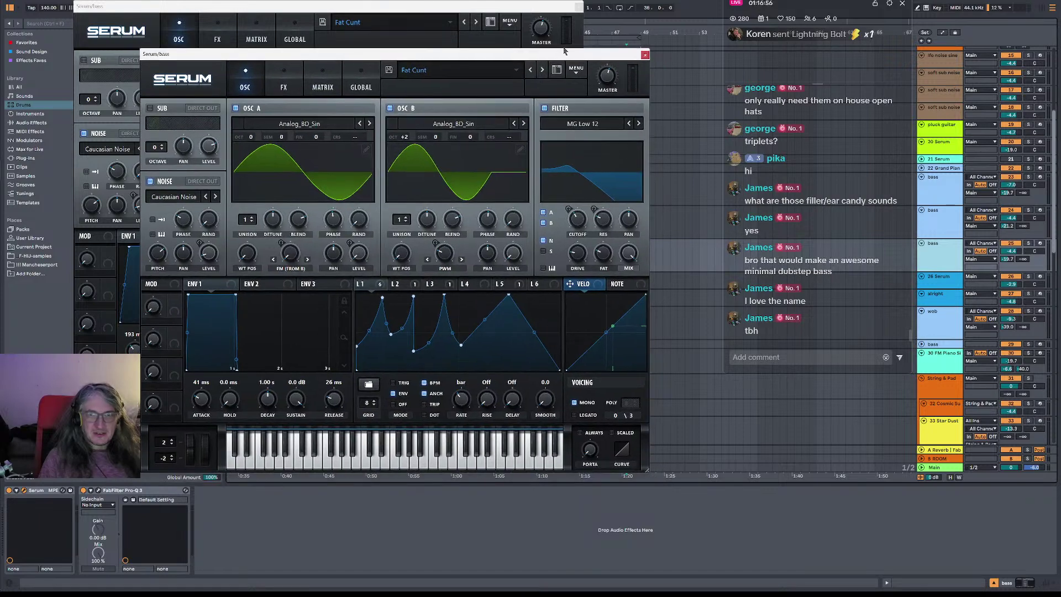
pyautogui.click(644, 54)
pyautogui.click(578, 6)
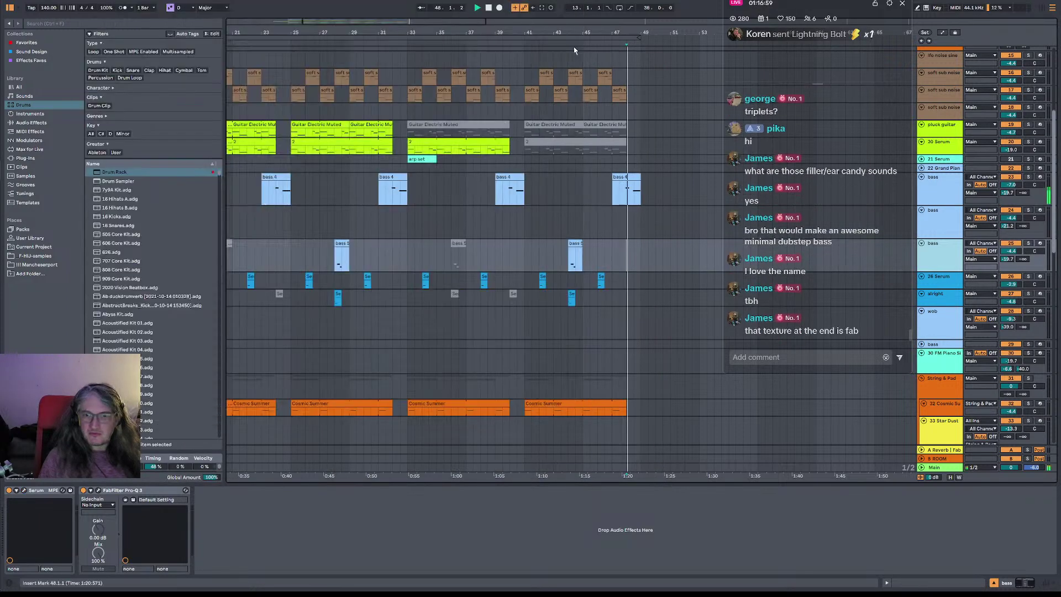
# - Audition the end of the last gremlin factory bins clip from bar 48 with its track soloed
pyautogui.scroll(6, 657, 255)
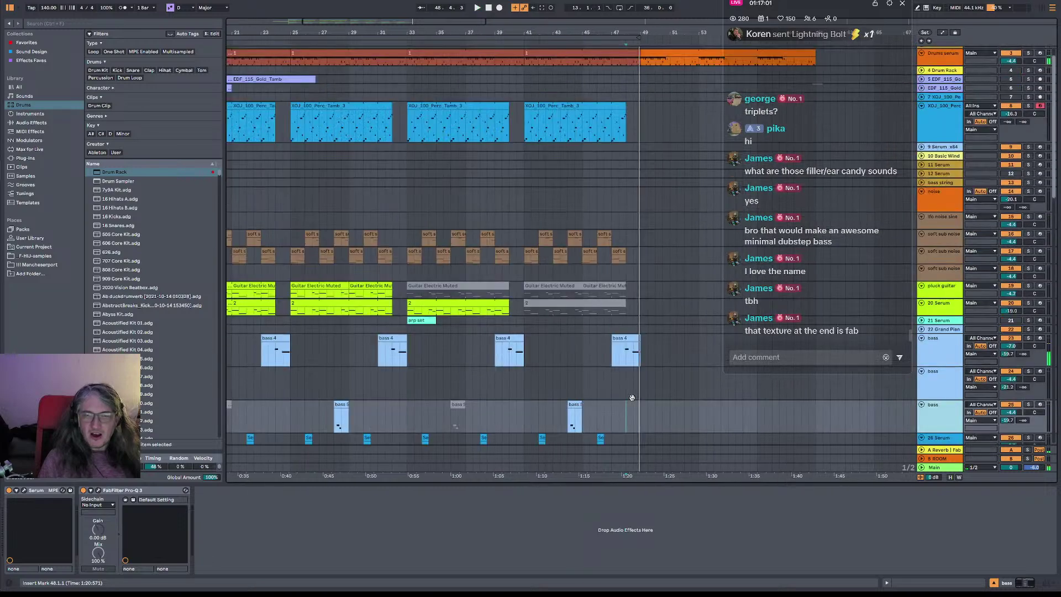
pyautogui.scroll(-15, 630, 284)
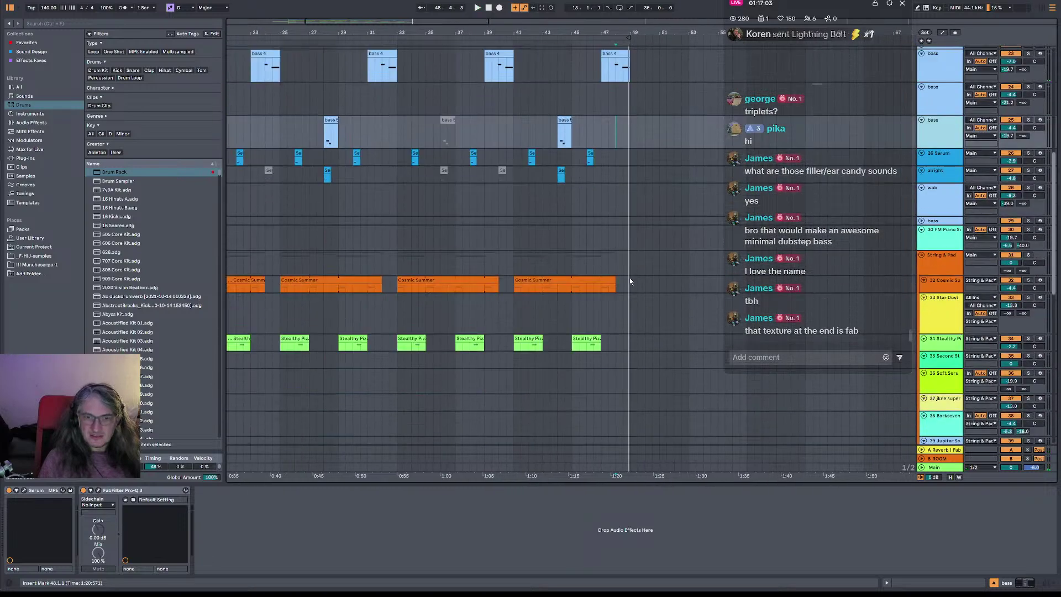
pyautogui.click(614, 328)
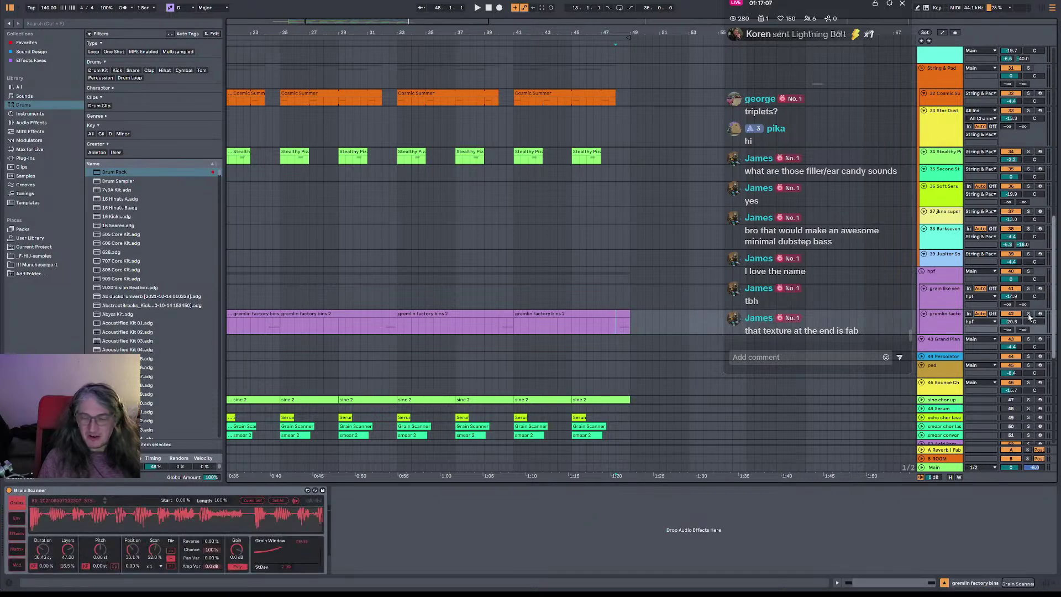
pyautogui.click(1029, 314)
pyautogui.press('space')
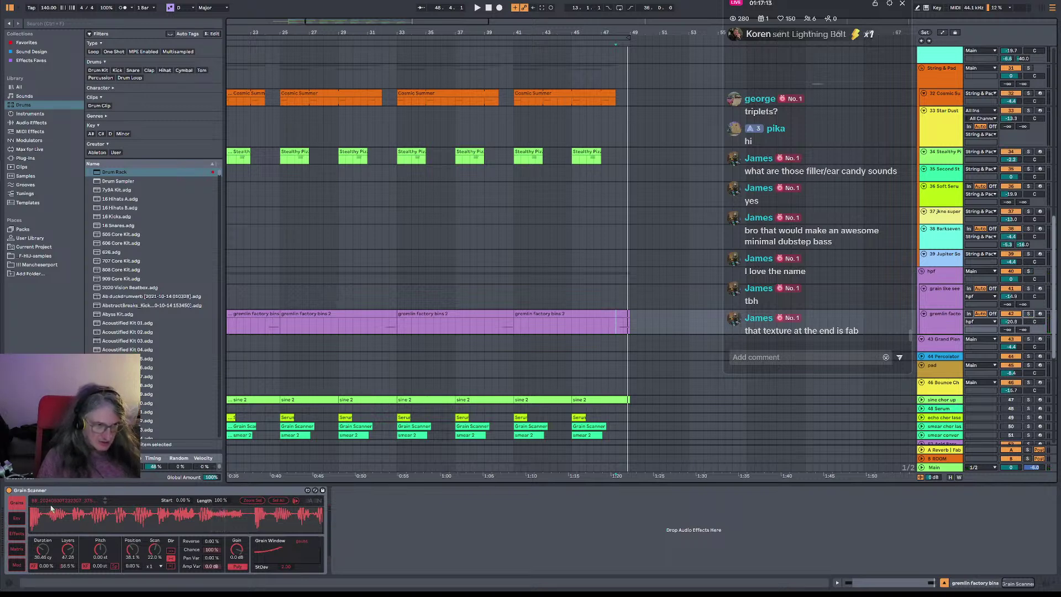
# - Select the Grain Scanner device and replay the gremlin factory bins texture from bar 48
pyautogui.click(61, 490)
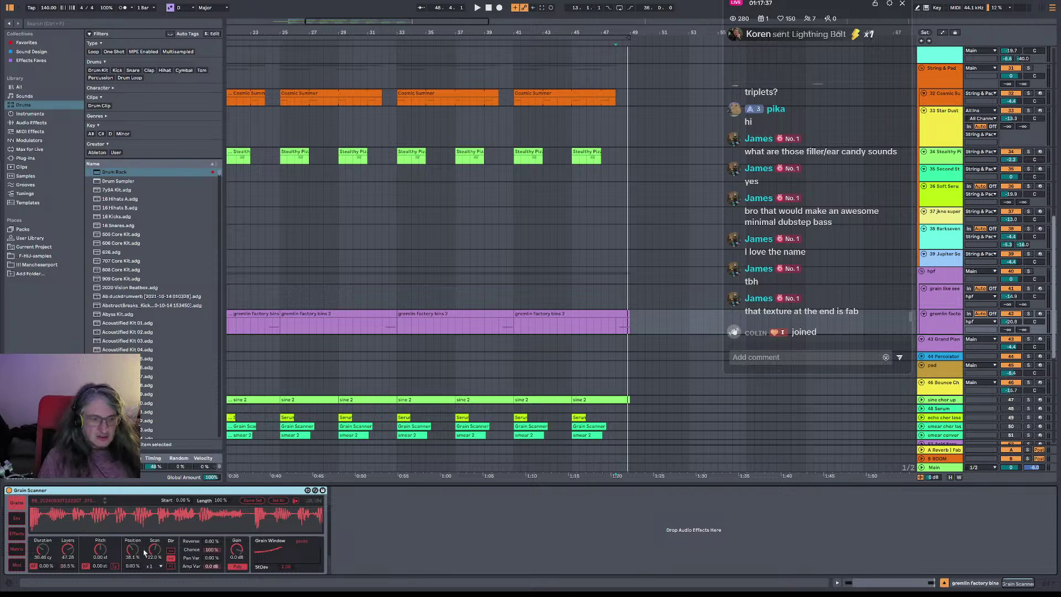
pyautogui.press('space')
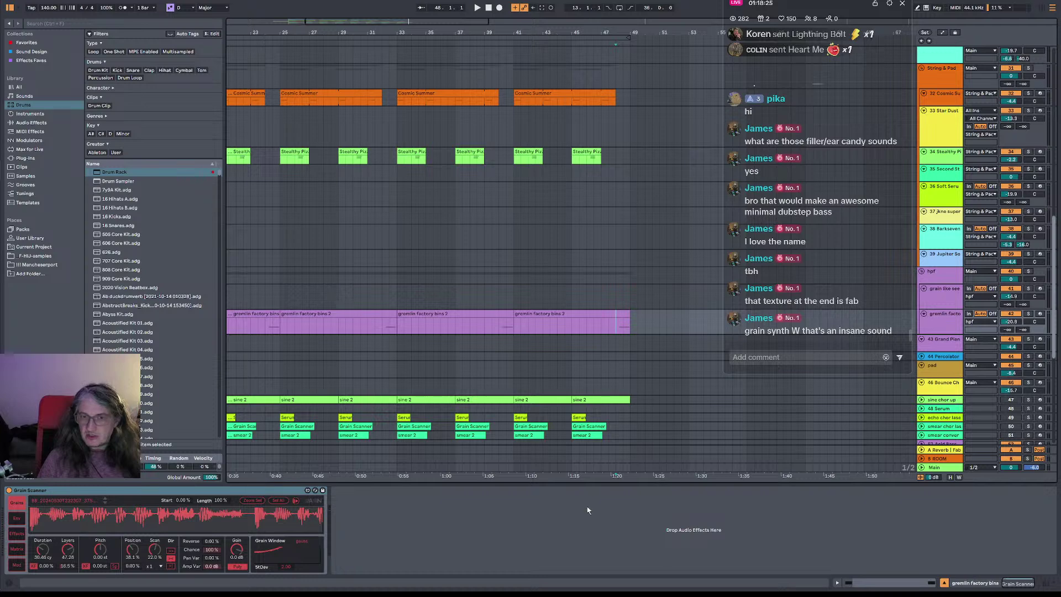
pyautogui.press('space')
pyautogui.click(615, 329)
pyautogui.press('space')
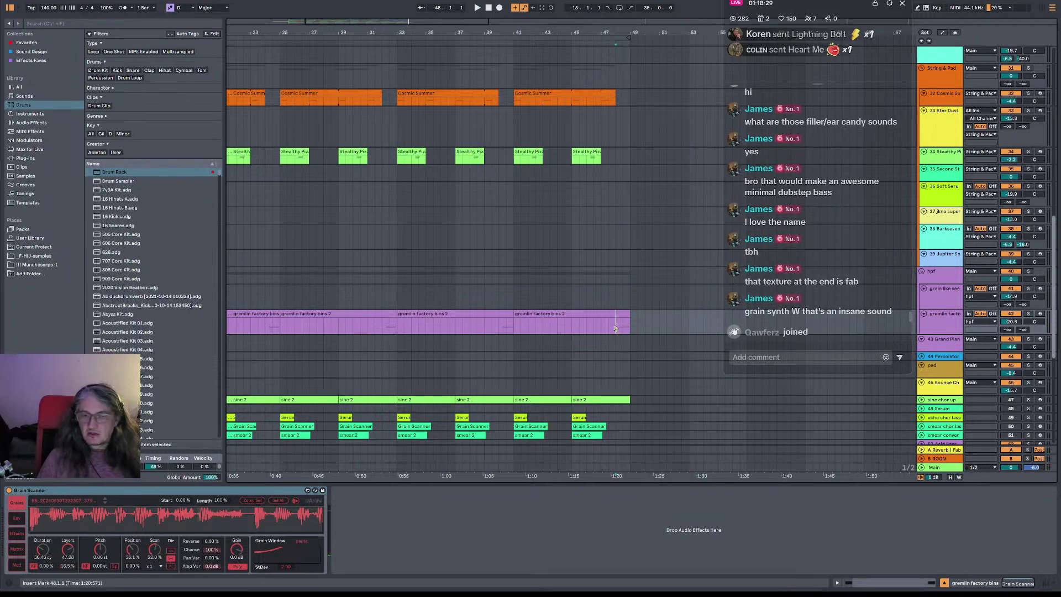
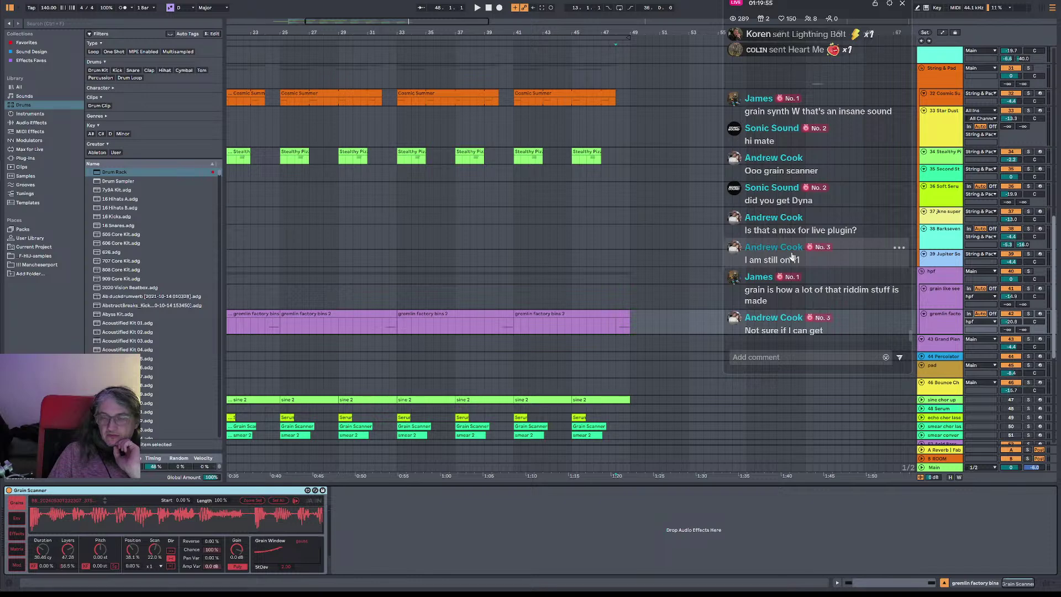
# - Try an Auto Filter after Grain Scanner on the gremlin factory bins track, remove it, and look over the device list again
pyautogui.rightClick(618, 502)
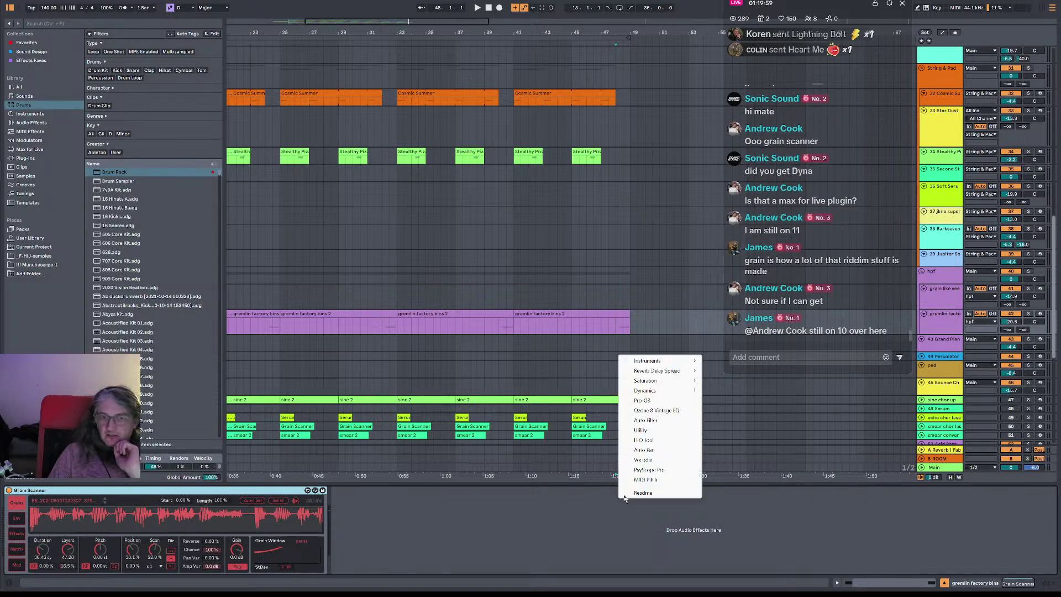
pyautogui.click(659, 419)
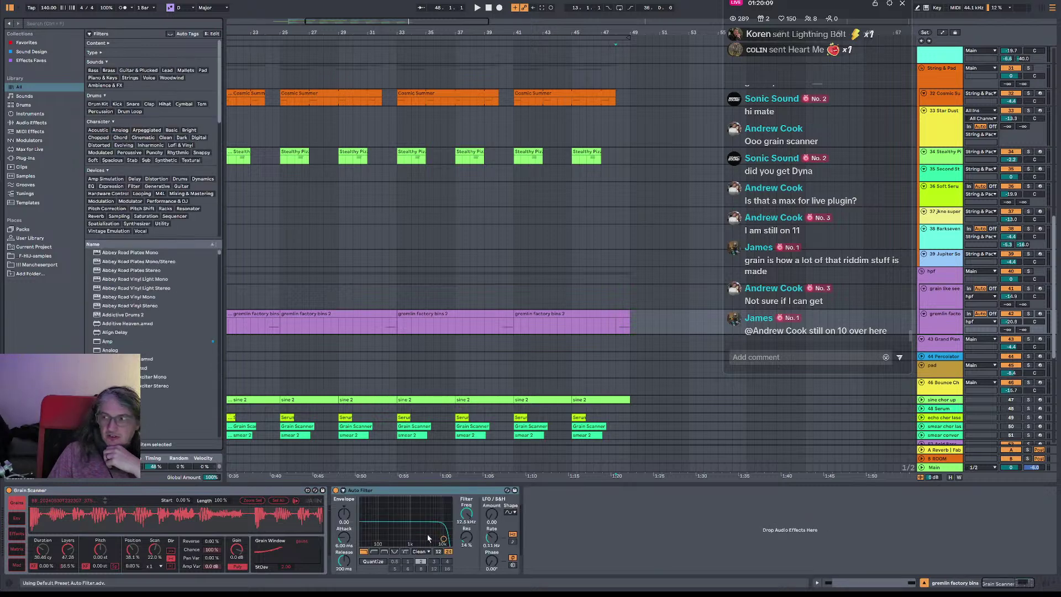
pyautogui.click(378, 492)
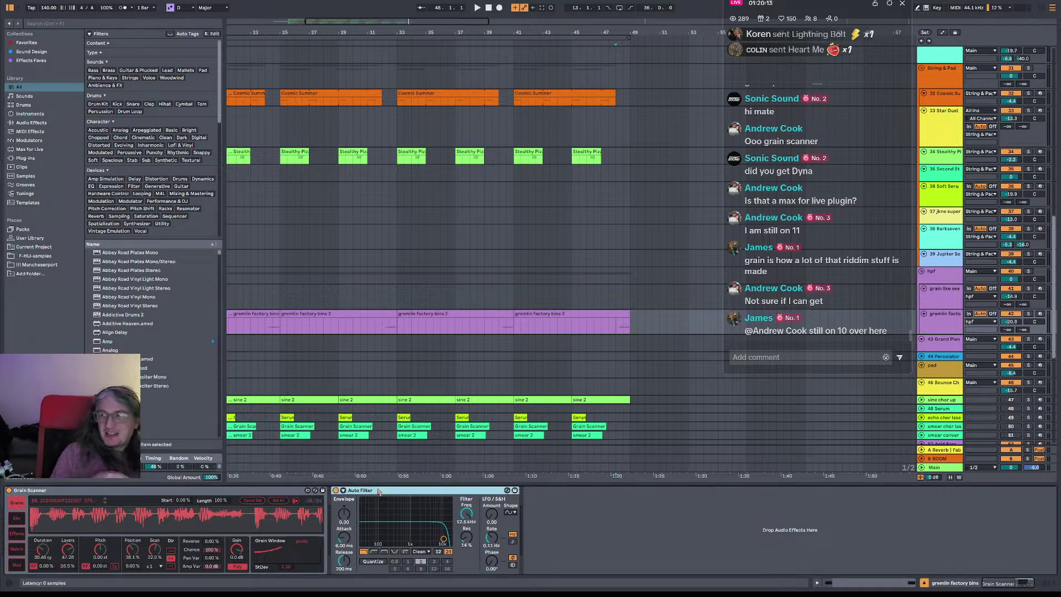
pyautogui.press('Delete')
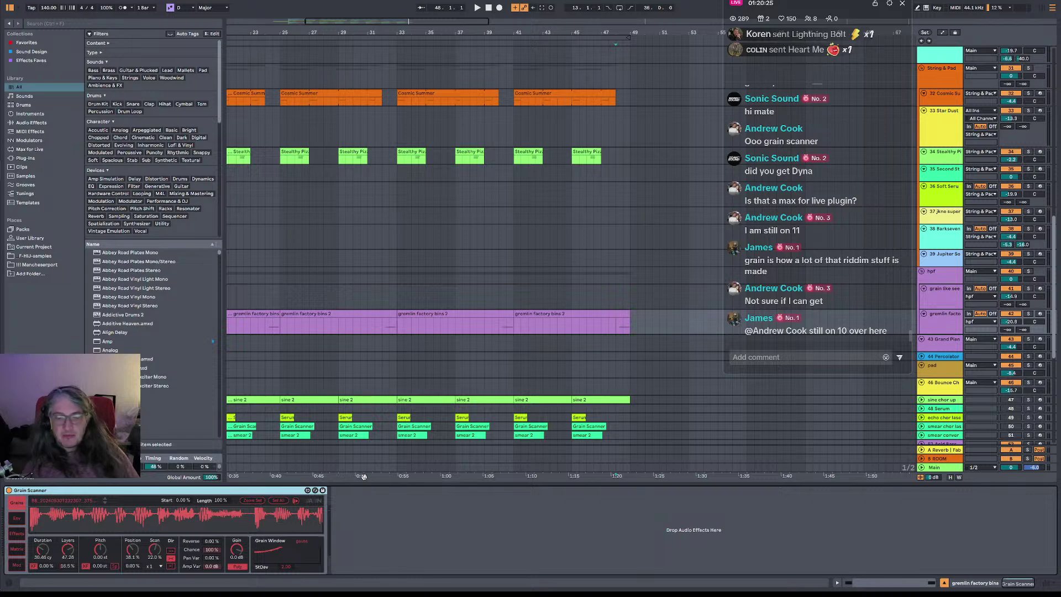
pyautogui.rightClick(384, 511)
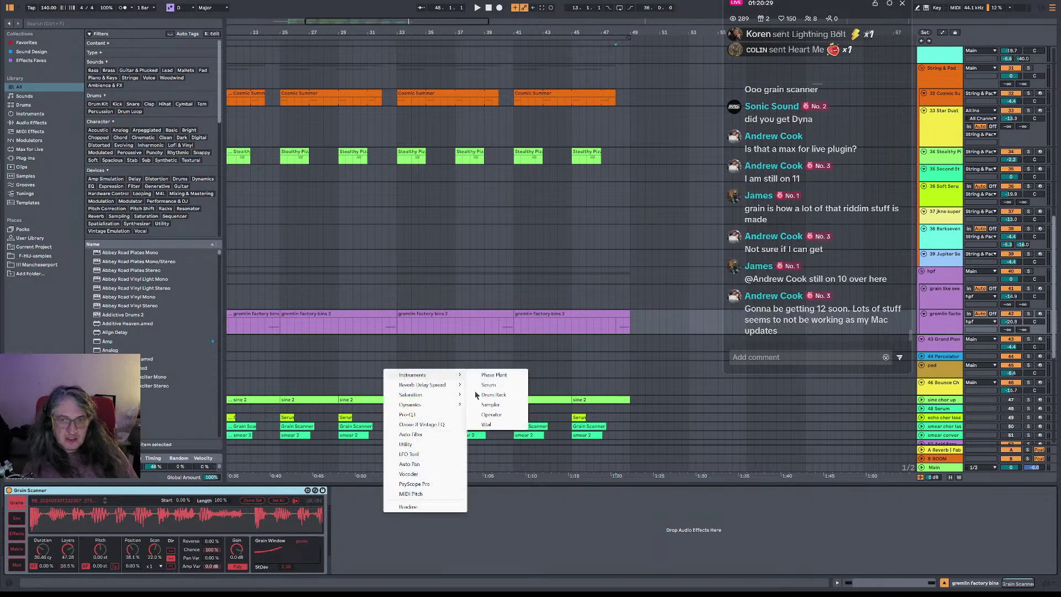
pyautogui.click(539, 495)
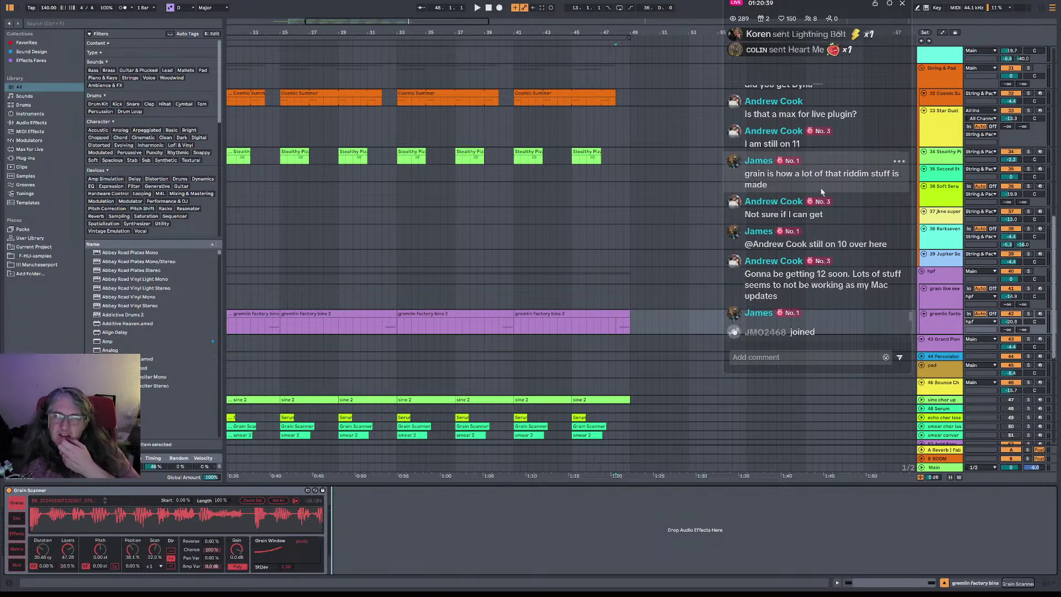
# - Read back through the earlier viewer messages in the live chat and return to the newest ones
pyautogui.scroll(3, 823, 181)
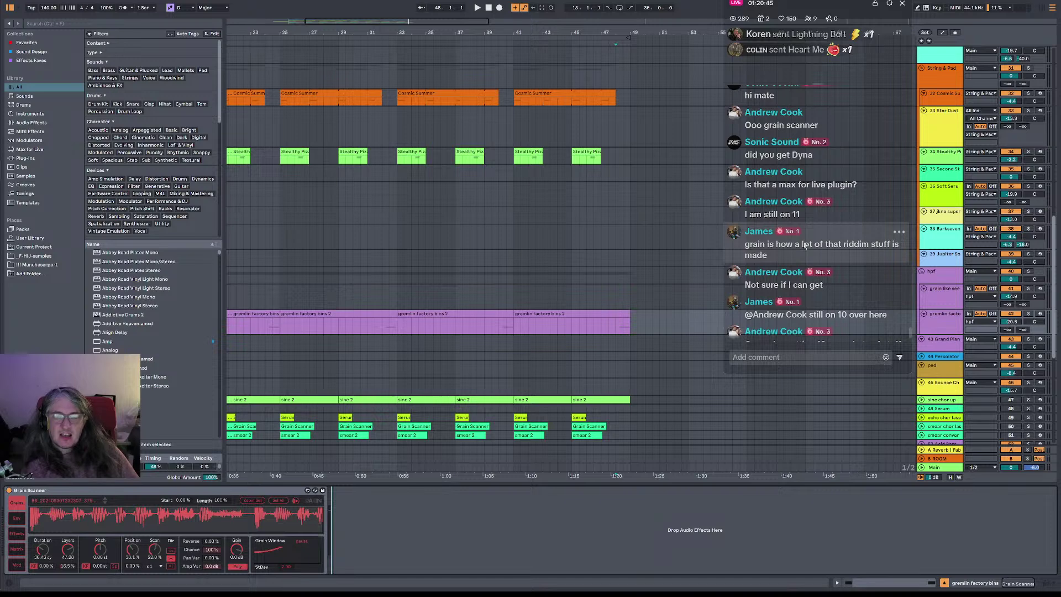
pyautogui.scroll(1, 829, 203)
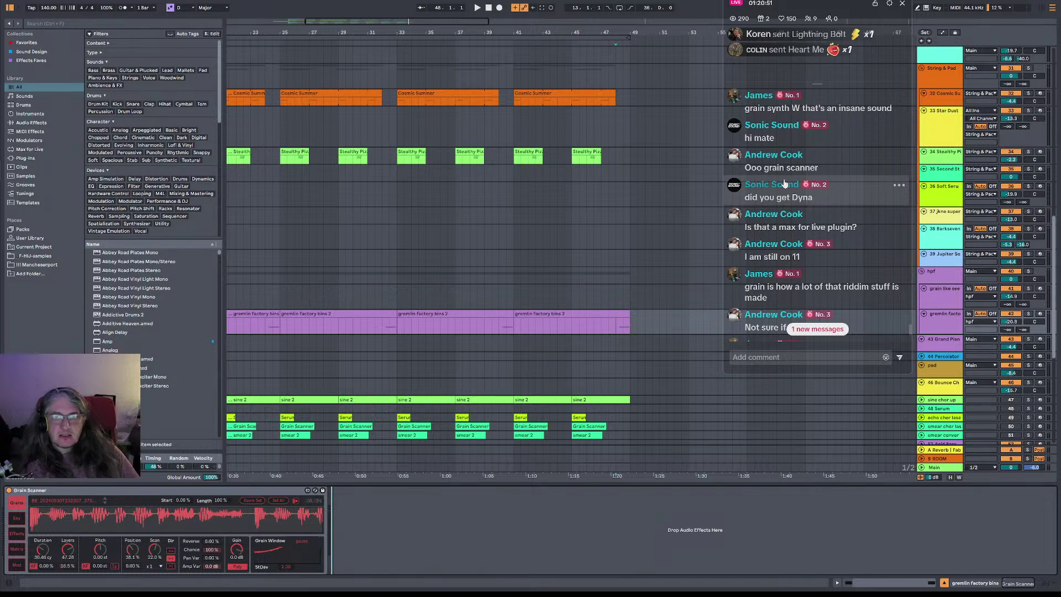
pyautogui.scroll(2, 809, 210)
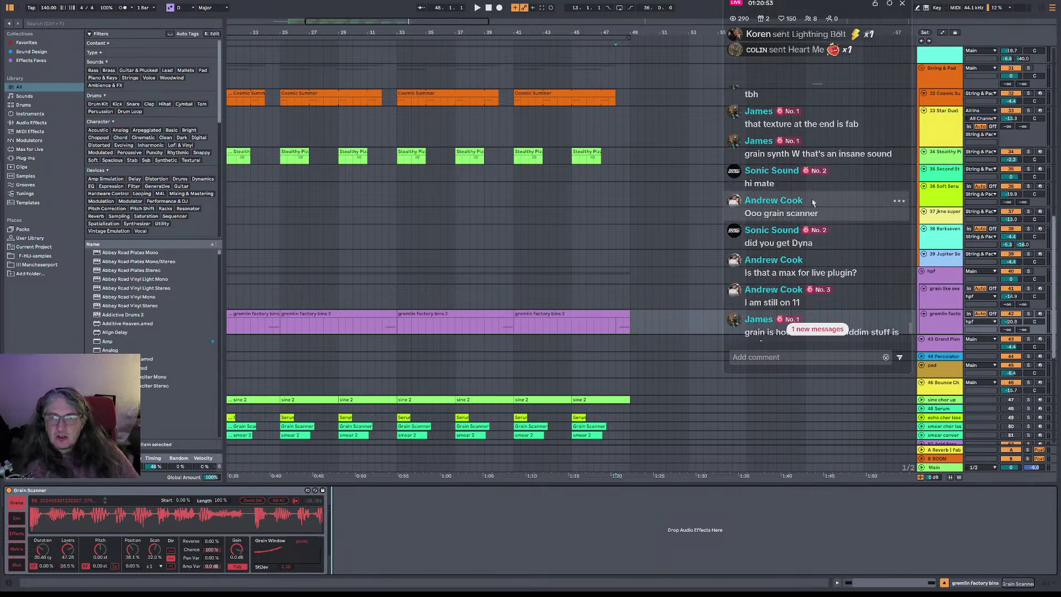
pyautogui.scroll(1, 800, 260)
pyautogui.scroll(-1, 799, 284)
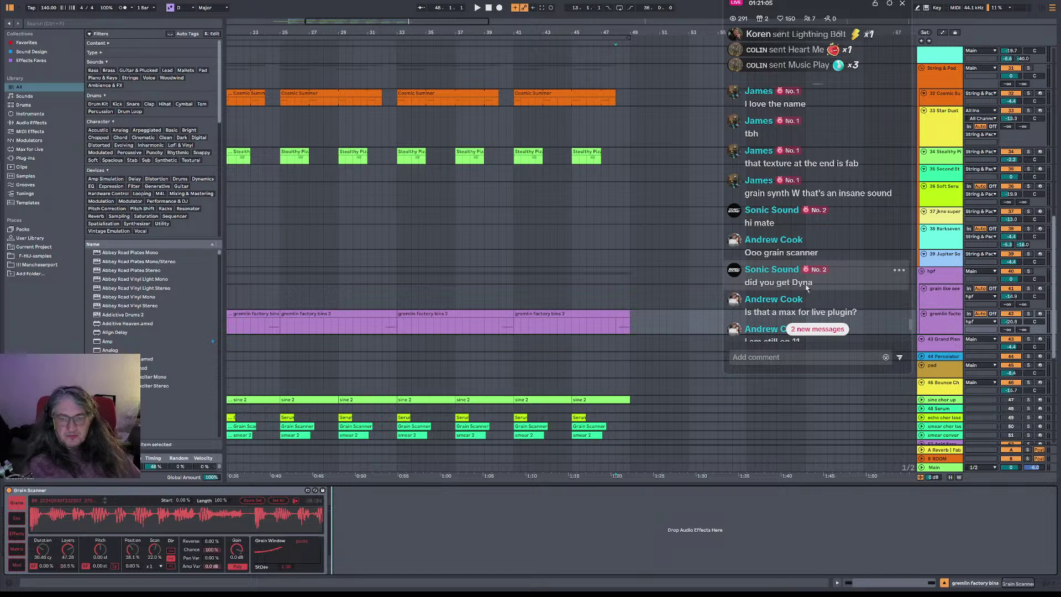
pyautogui.scroll(-2, 836, 245)
pyautogui.scroll(-4, 835, 245)
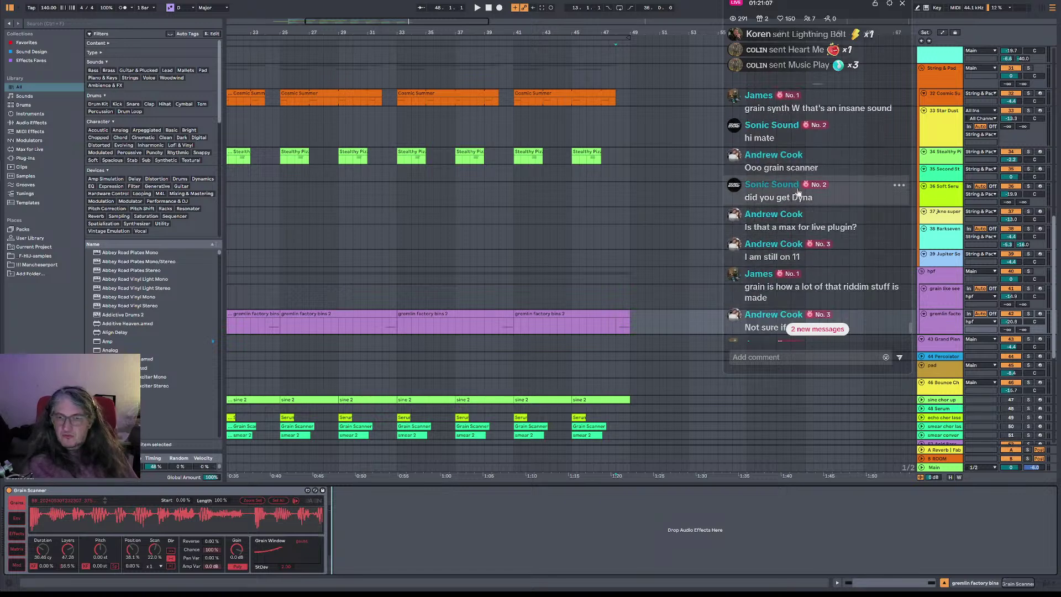
pyautogui.scroll(-2, 798, 194)
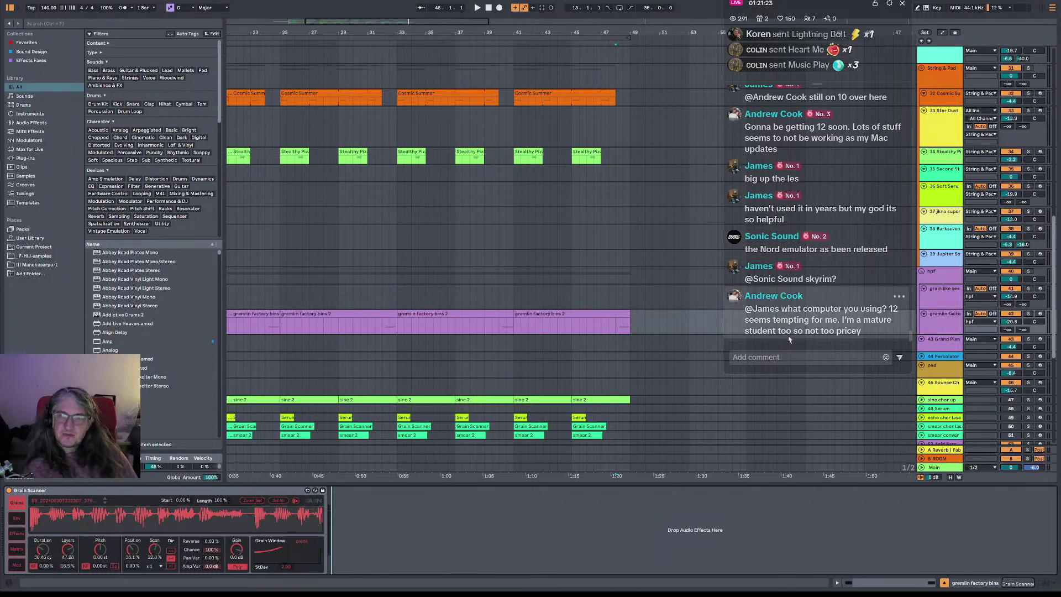
# - Read back through the recent live chat messages and follow them down to the newest ones
pyautogui.scroll(5, 804, 305)
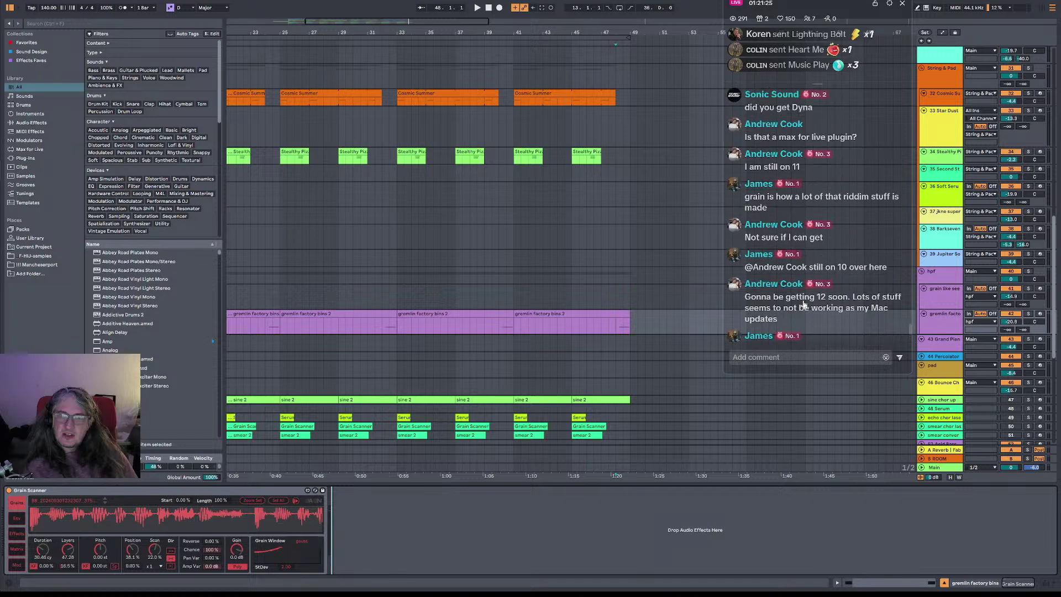
pyautogui.scroll(-5, 804, 306)
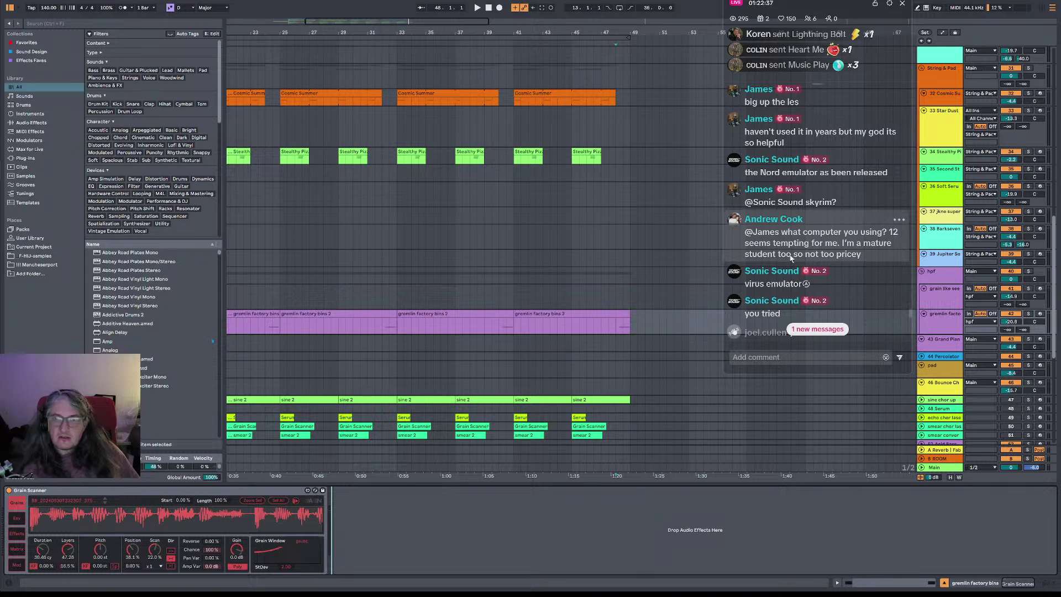
pyautogui.scroll(-3, 797, 271)
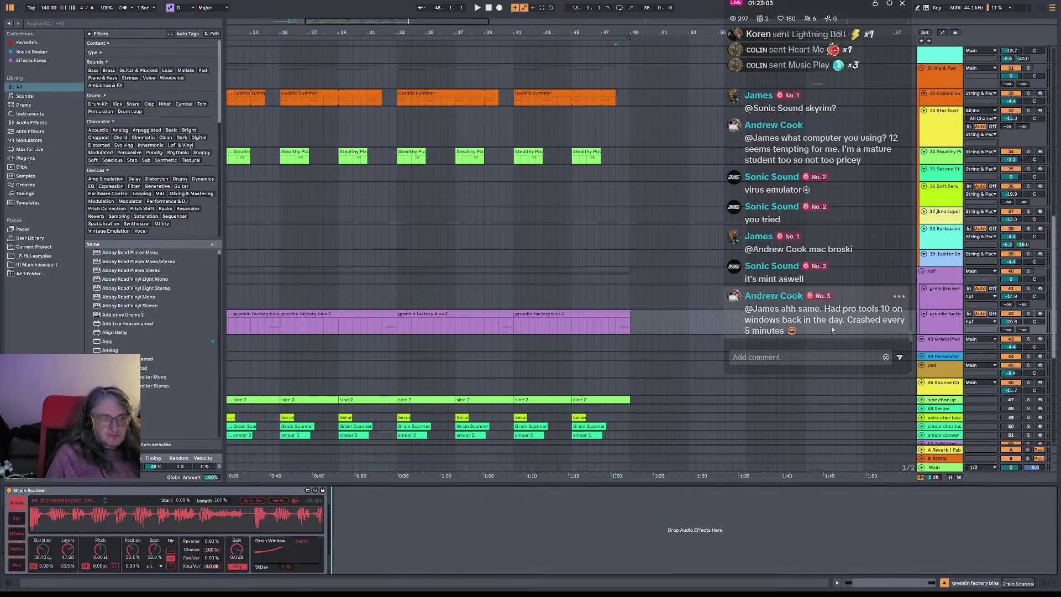
# - Switch to Task Manager, check the computer's memory usage in the performance view, and close it
pyautogui.moveTo(2, 231)
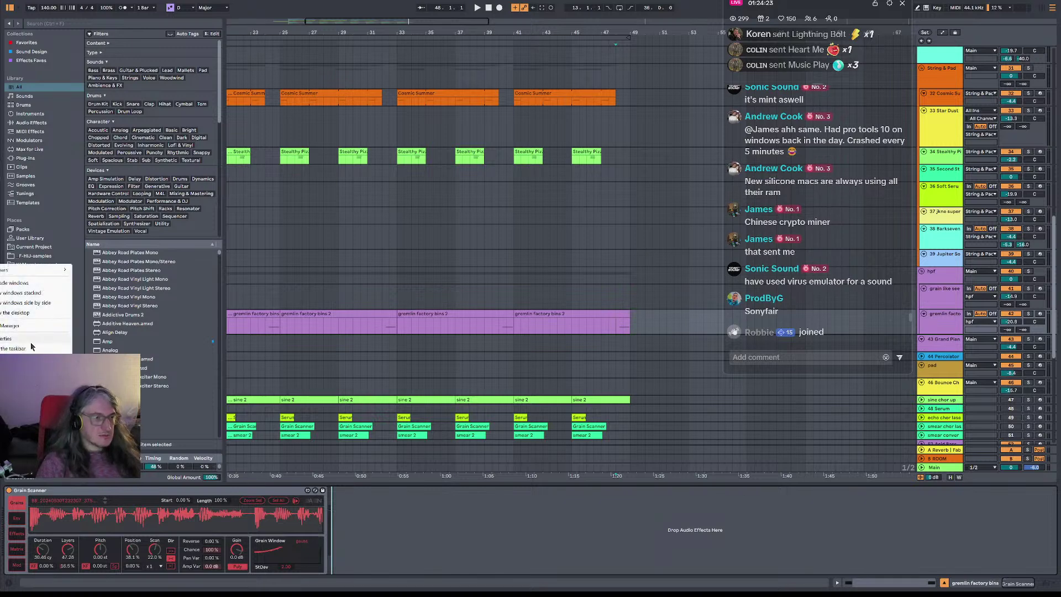
pyautogui.hotkey('ctrl', 'shift', 'Escape')
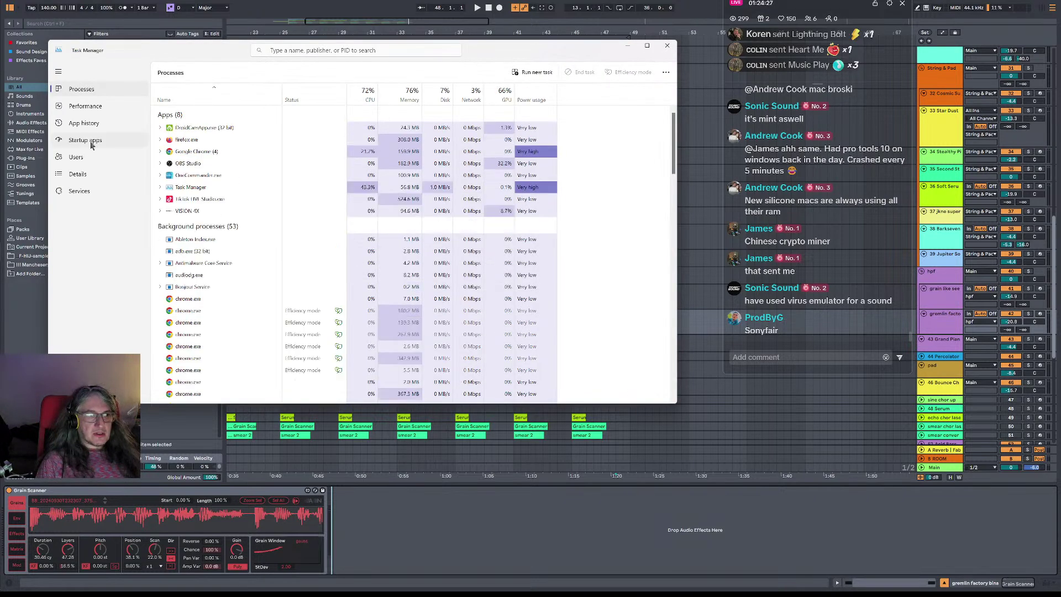
pyautogui.click(95, 107)
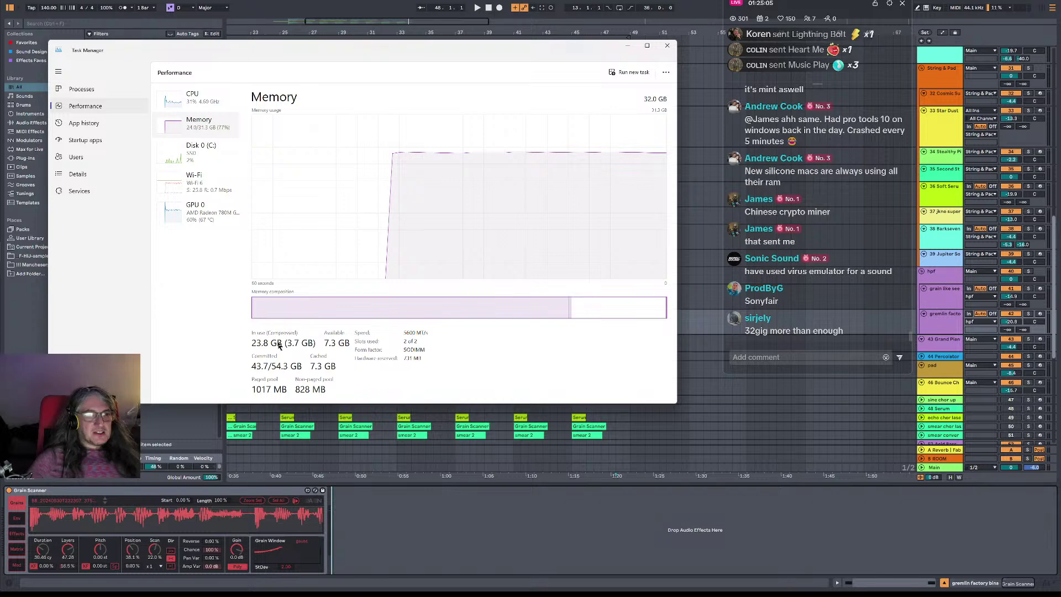
pyautogui.click(667, 45)
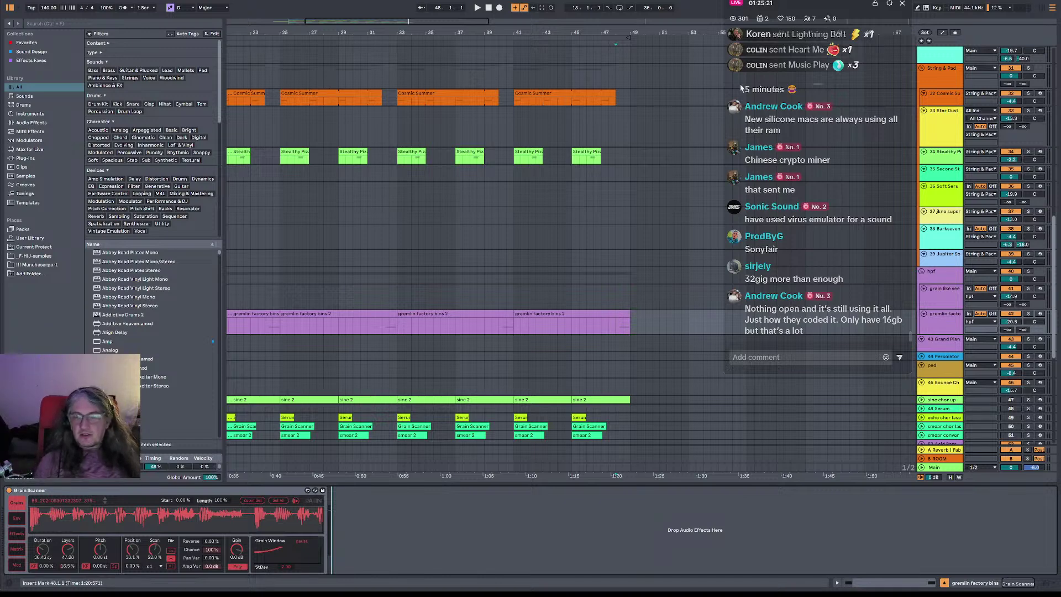
# - Reread the latest chat comments about RAM and bring up Task Manager's memory performance graph again
pyautogui.scroll(2, 847, 241)
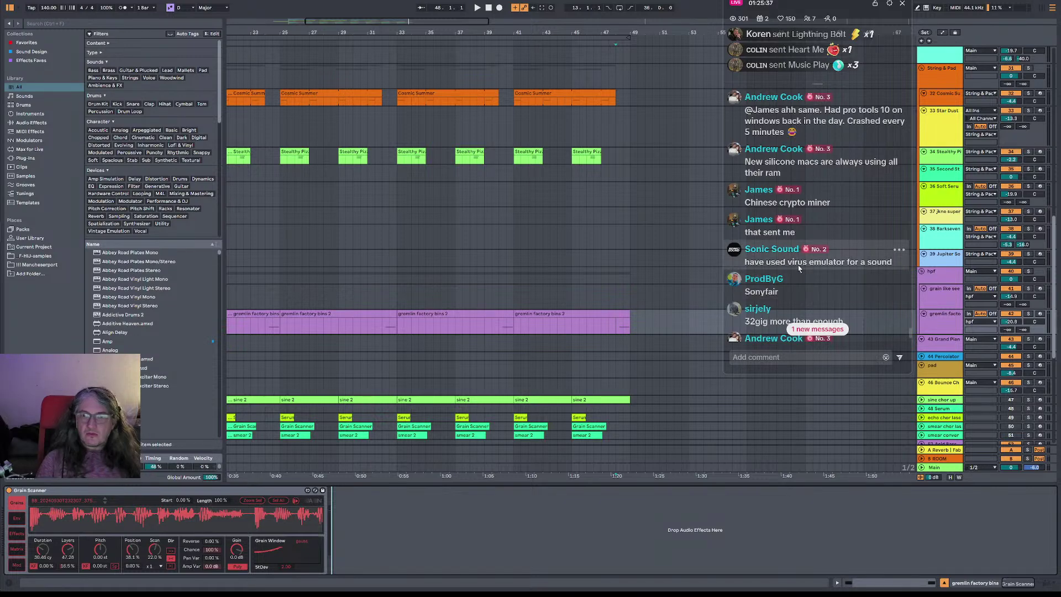
pyautogui.scroll(-2, 843, 270)
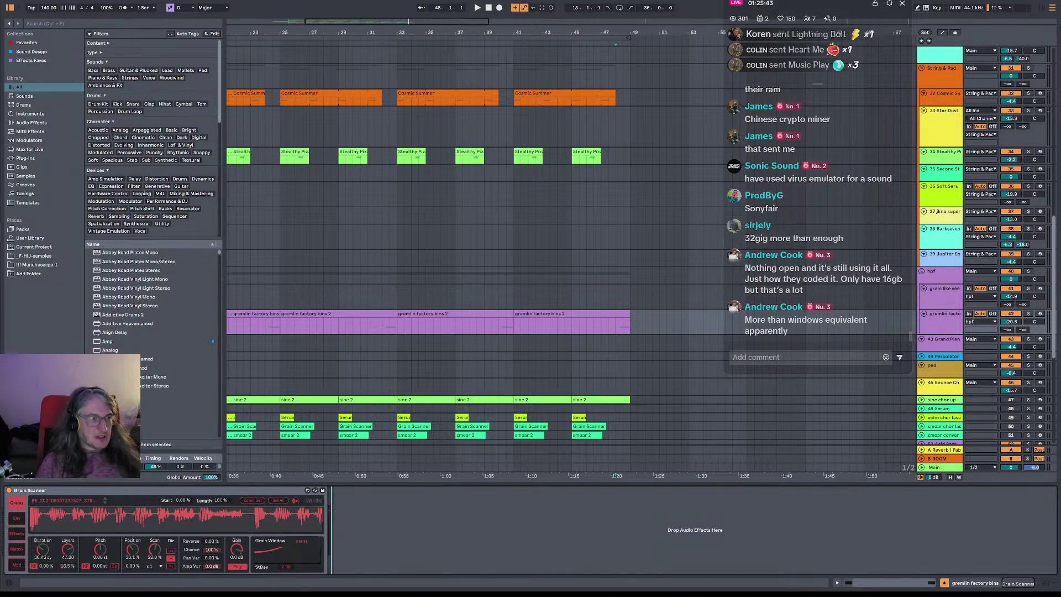
pyautogui.rightClick(0, 298)
pyautogui.click(11, 359)
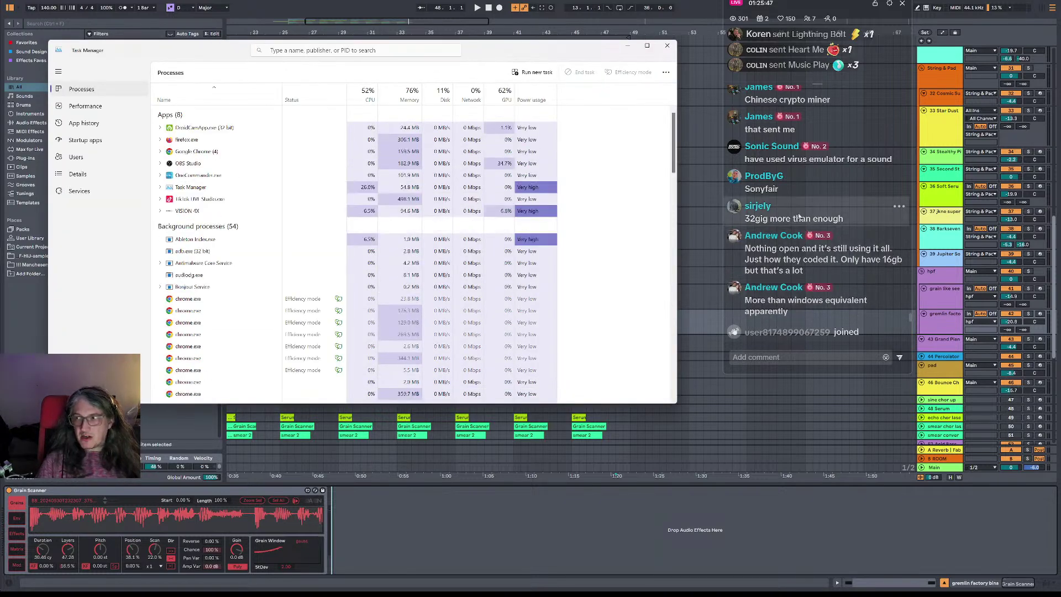
pyautogui.click(131, 107)
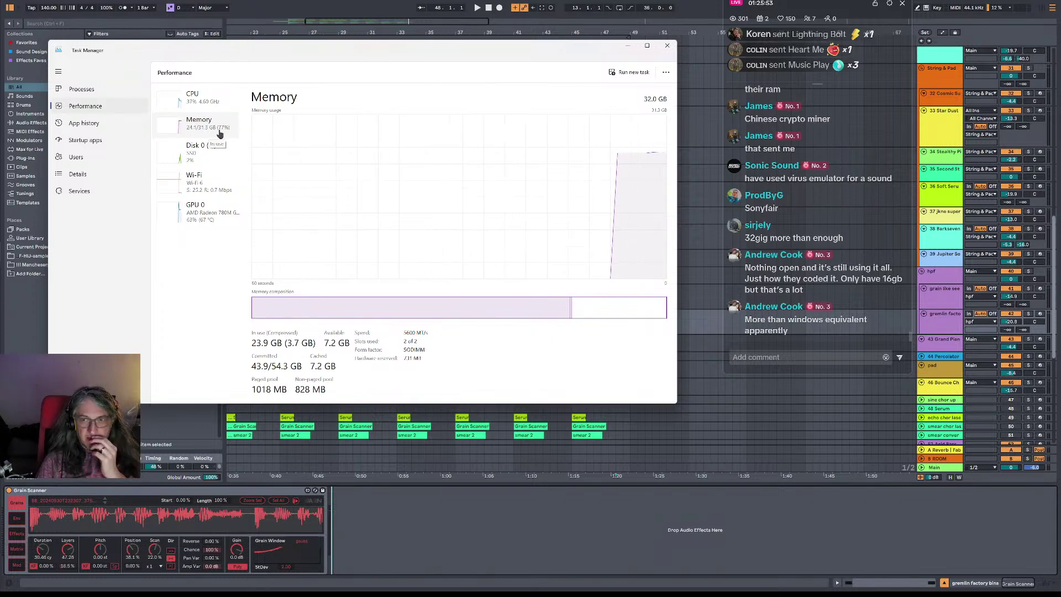
# - Survey the arrangement's track list down to the final tracks and back up to the gremlin factory bins group
pyautogui.moveTo(1055, 273); pyautogui.dragTo(1054, 326)
pyautogui.scroll(-4, 1038, 335)
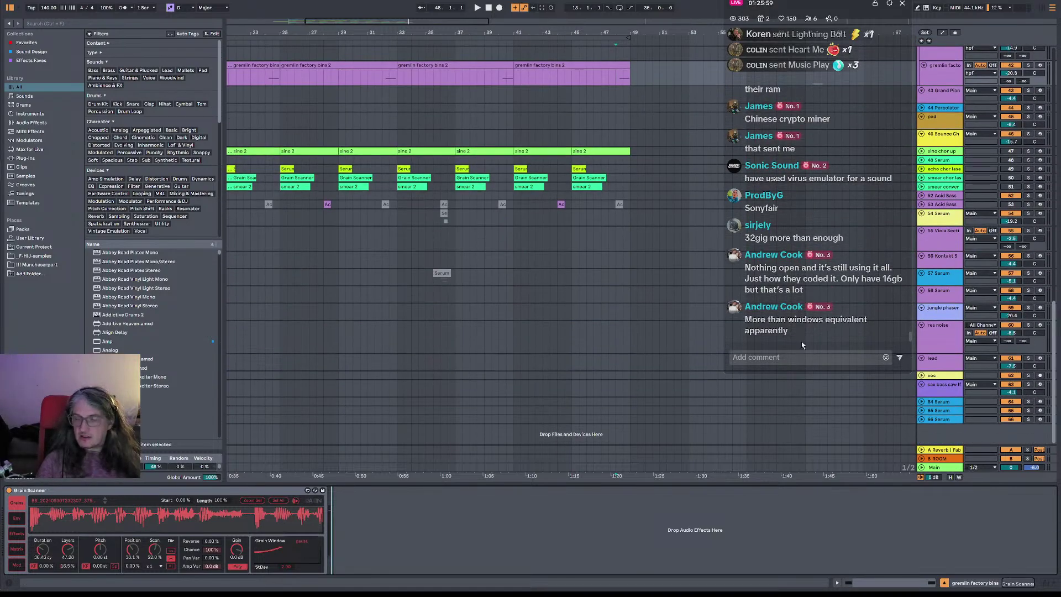
pyautogui.scroll(7, 685, 354)
pyautogui.scroll(2, 655, 346)
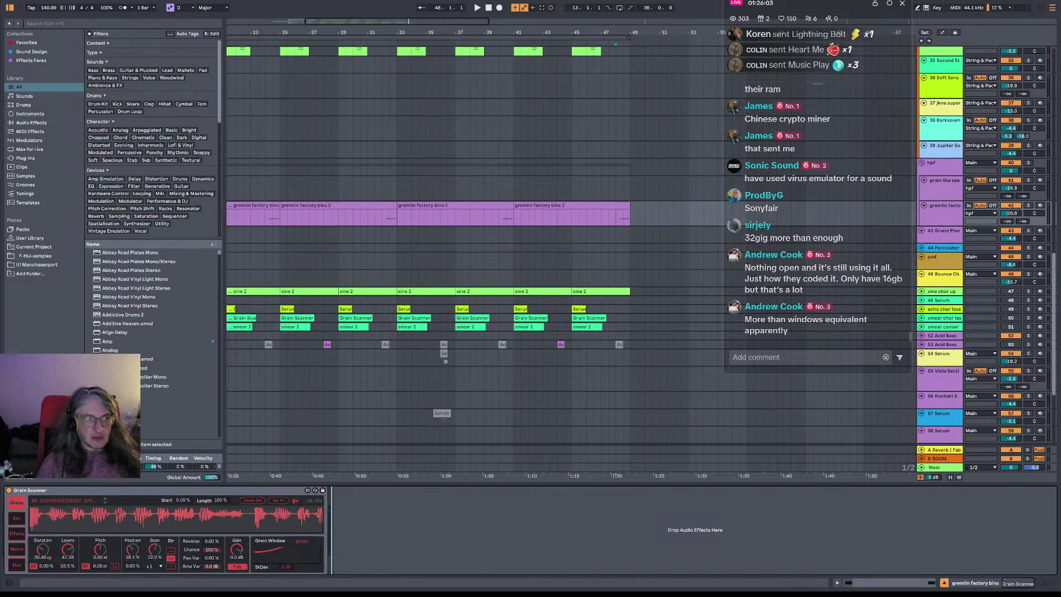
# - Select the last Serum track, 66, and examine the project's full track stack with the arrangement timeline zoomed out
pyautogui.moveTo(1, 171)
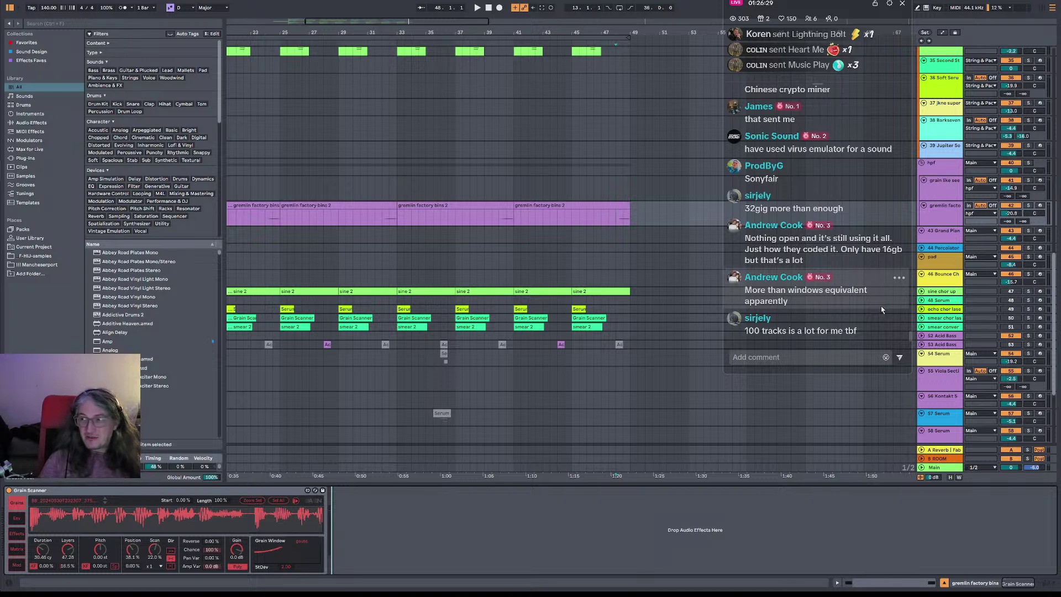
pyautogui.scroll(-4, 1010, 432)
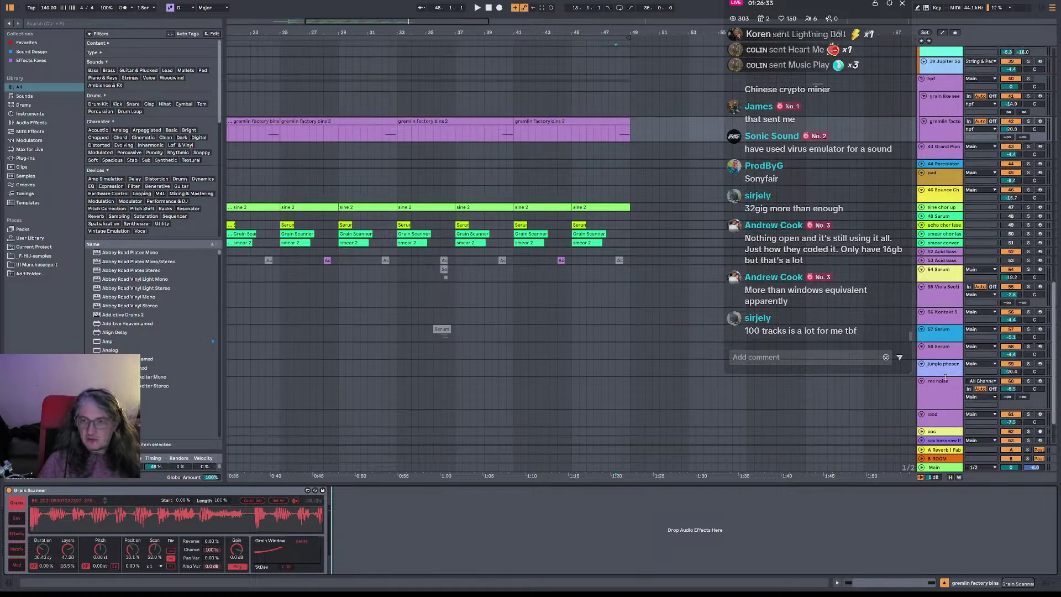
pyautogui.scroll(-3, 945, 417)
pyautogui.click(948, 419)
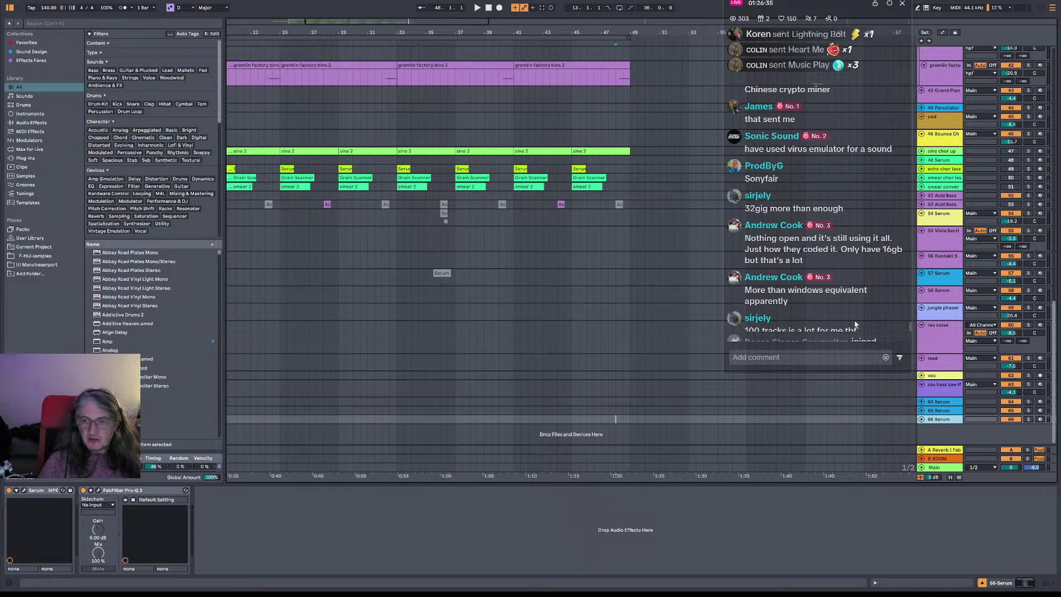
pyautogui.scroll(5, 566, 348)
pyautogui.moveTo(524, 32); pyautogui.dragTo(524, 8)
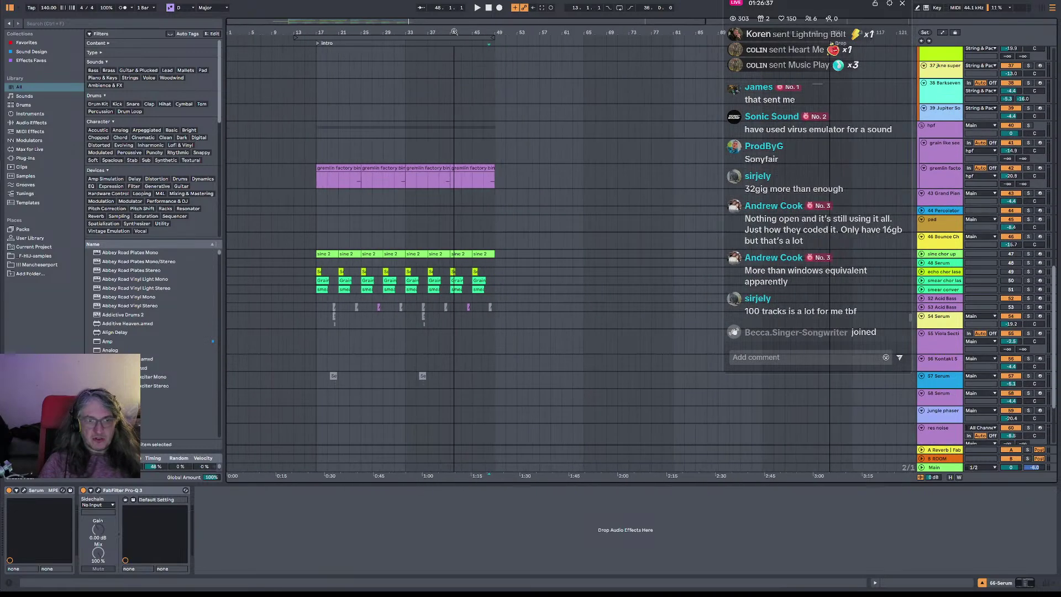
pyautogui.scroll(-5, 491, 358)
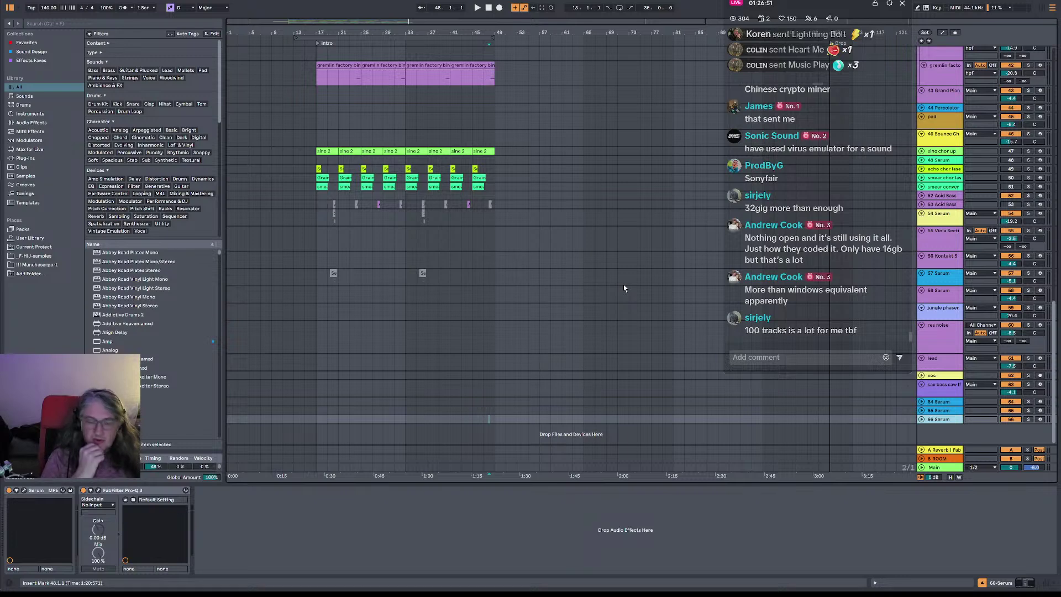
pyautogui.scroll(10, 557, 300)
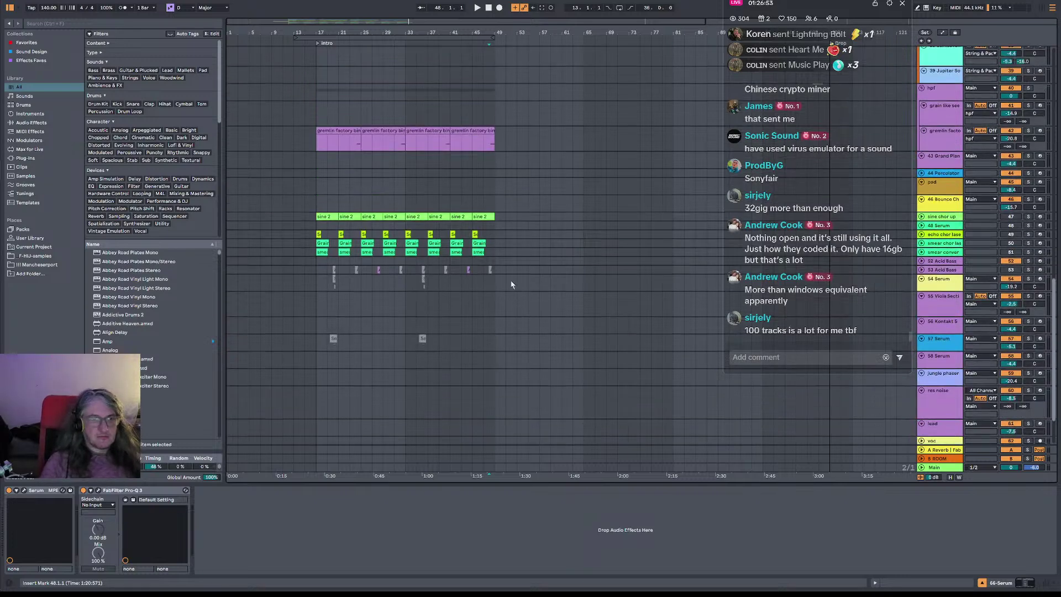
pyautogui.scroll(-2, 692, 323)
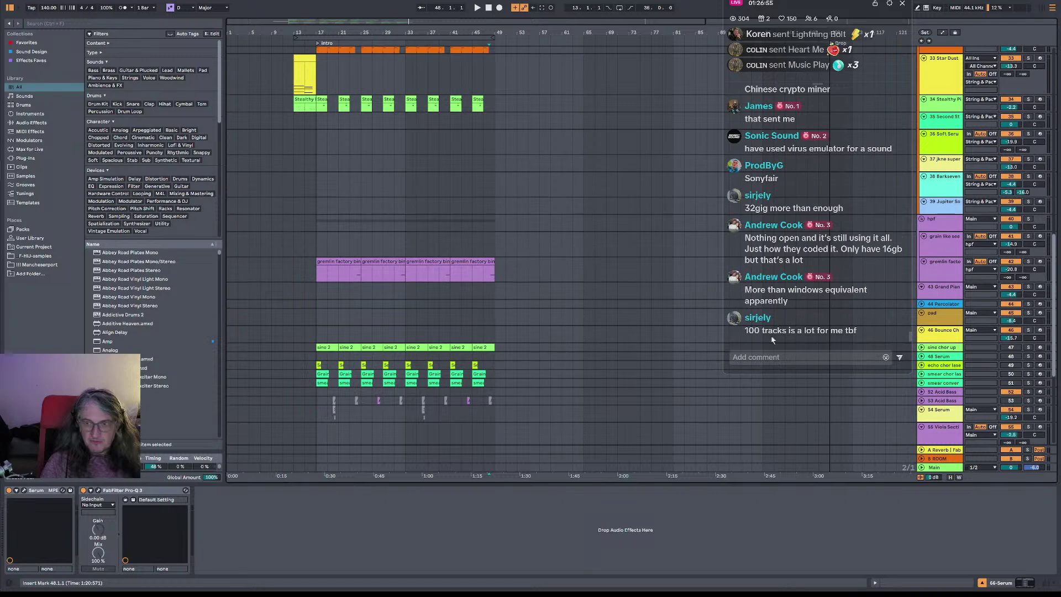
# - Solo the echo chor laser track and play its first clip from bar 17
pyautogui.click(940, 348)
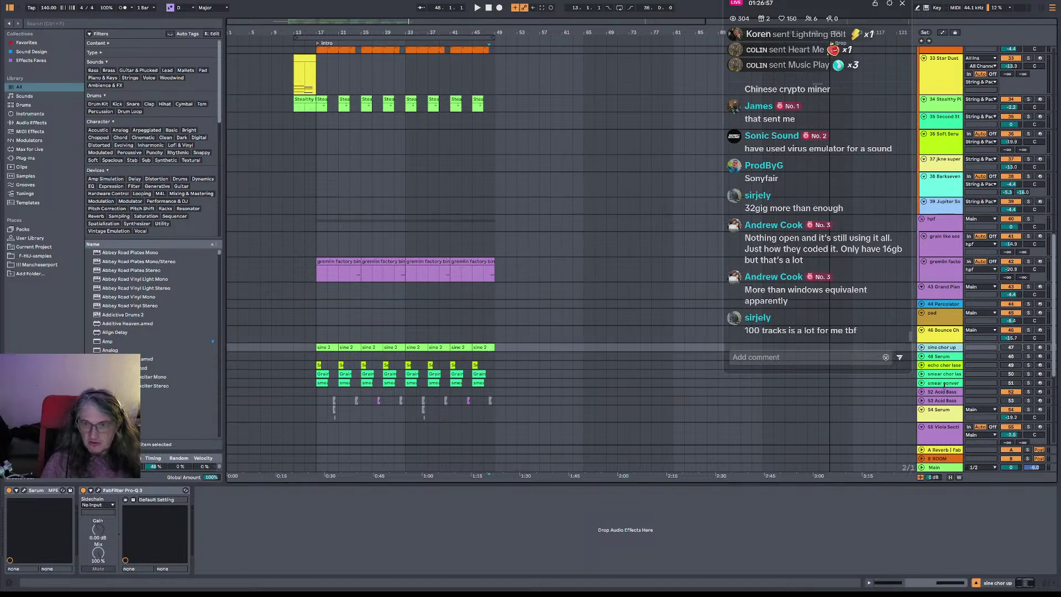
pyautogui.click(1029, 366)
pyautogui.press('space')
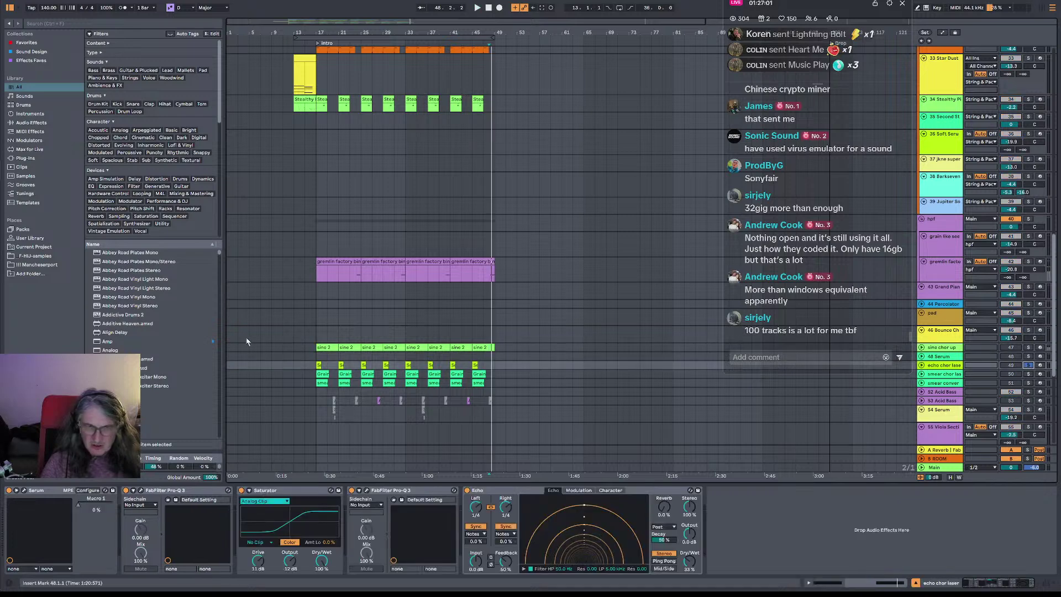
pyautogui.click(317, 365)
pyautogui.press('space')
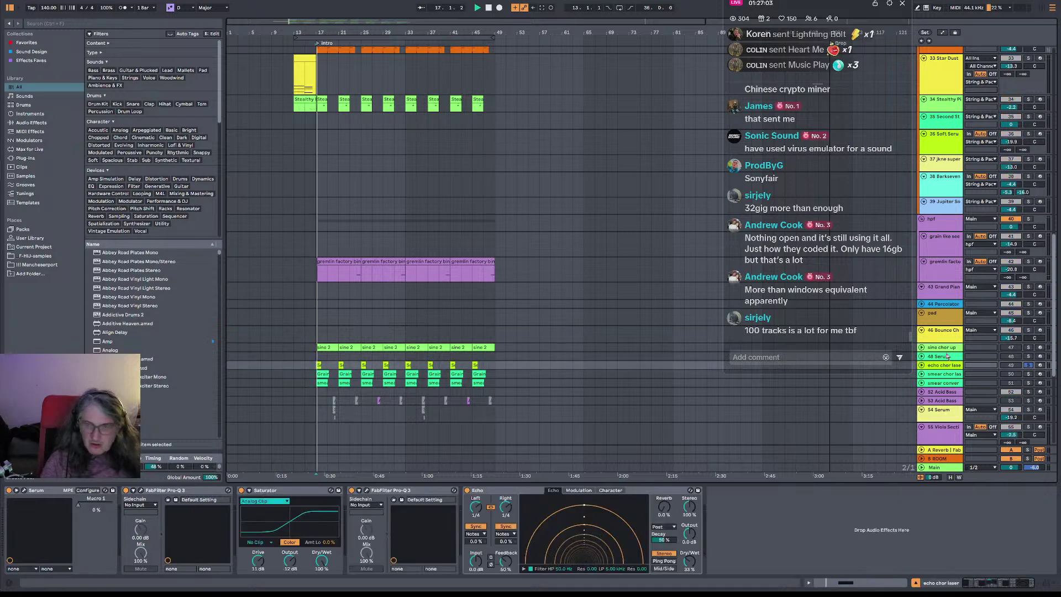
# - Compare the smear chor laser, echo chor laser and smear converged sounds by soloing each in turn from bar 17
pyautogui.click(1028, 375)
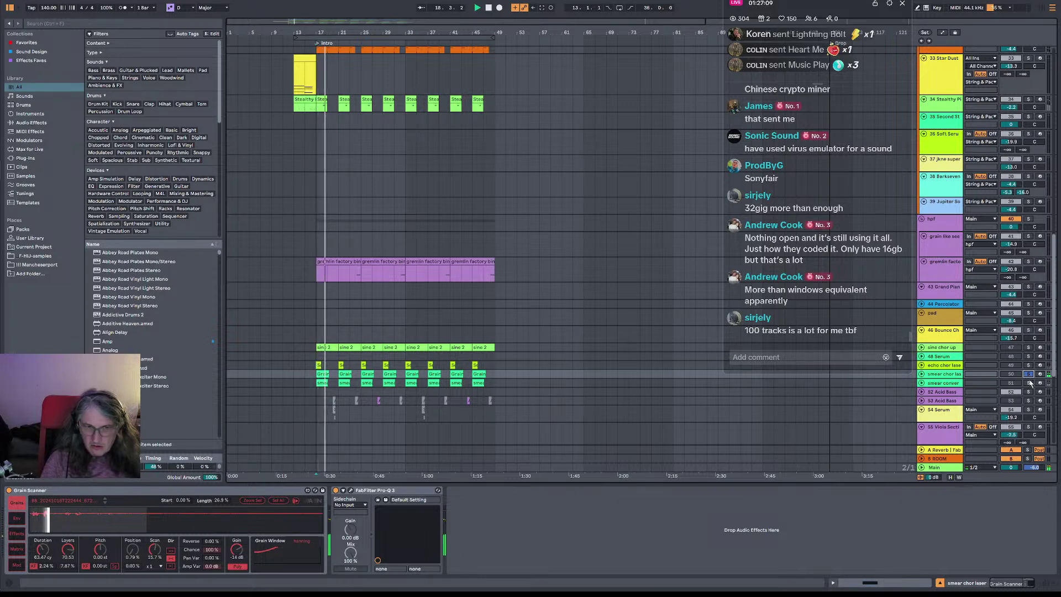
pyautogui.click(1029, 365)
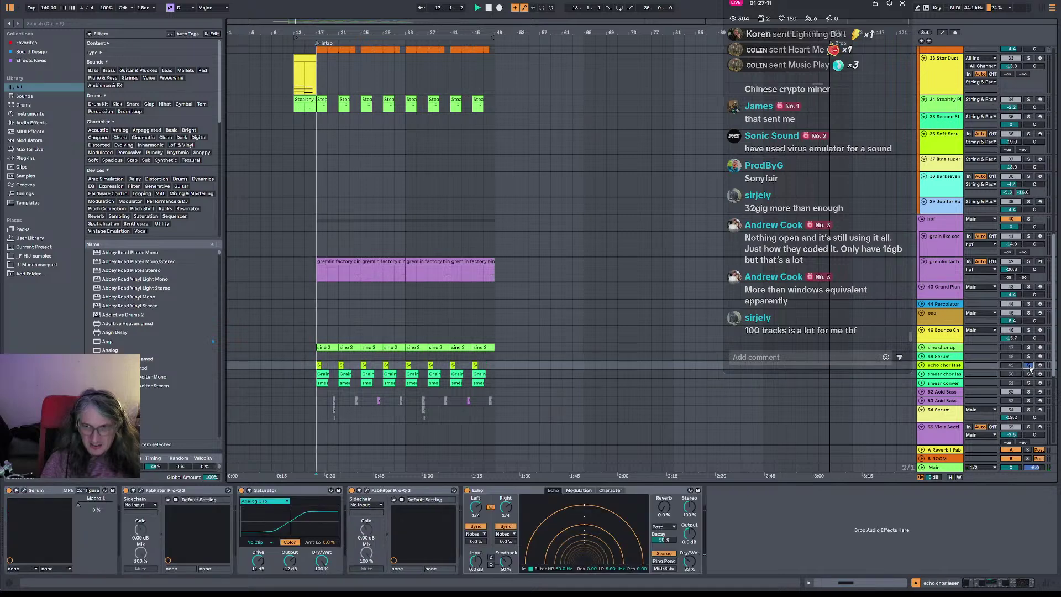
pyautogui.click(1031, 374)
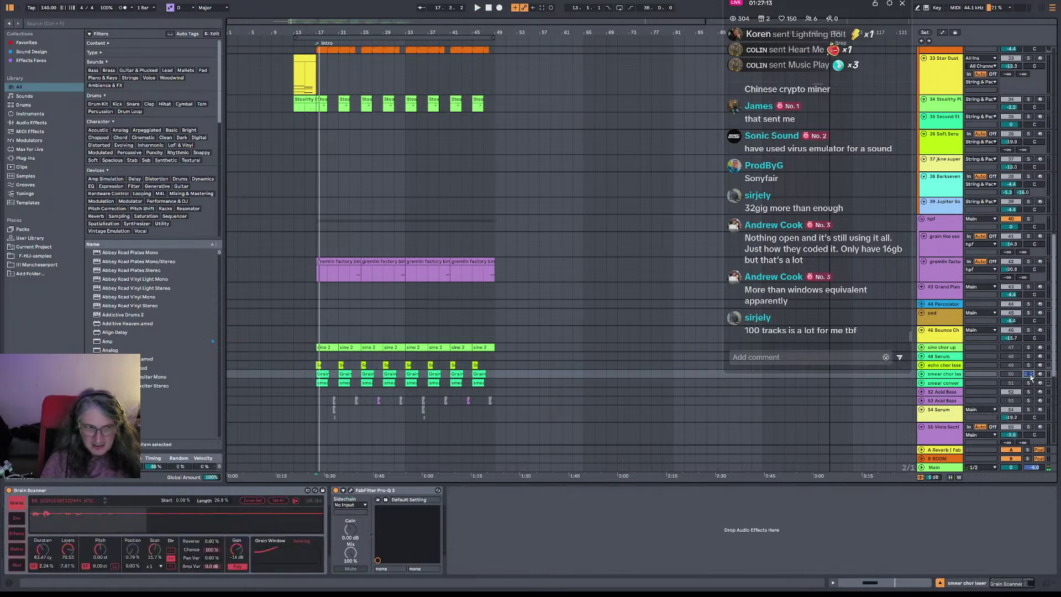
pyautogui.press('space')
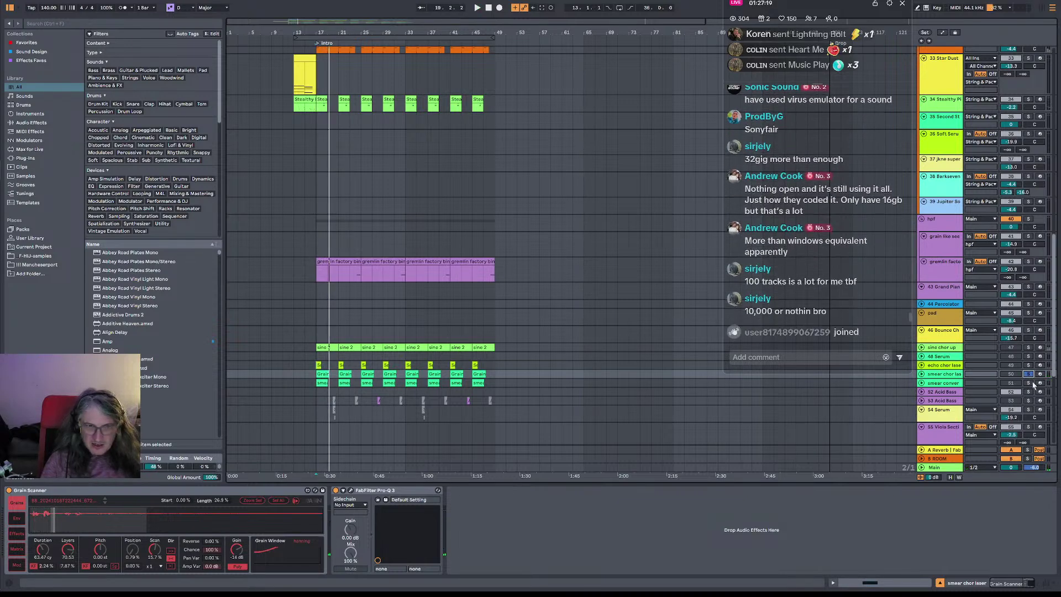
pyautogui.click(1031, 383)
pyautogui.press('space')
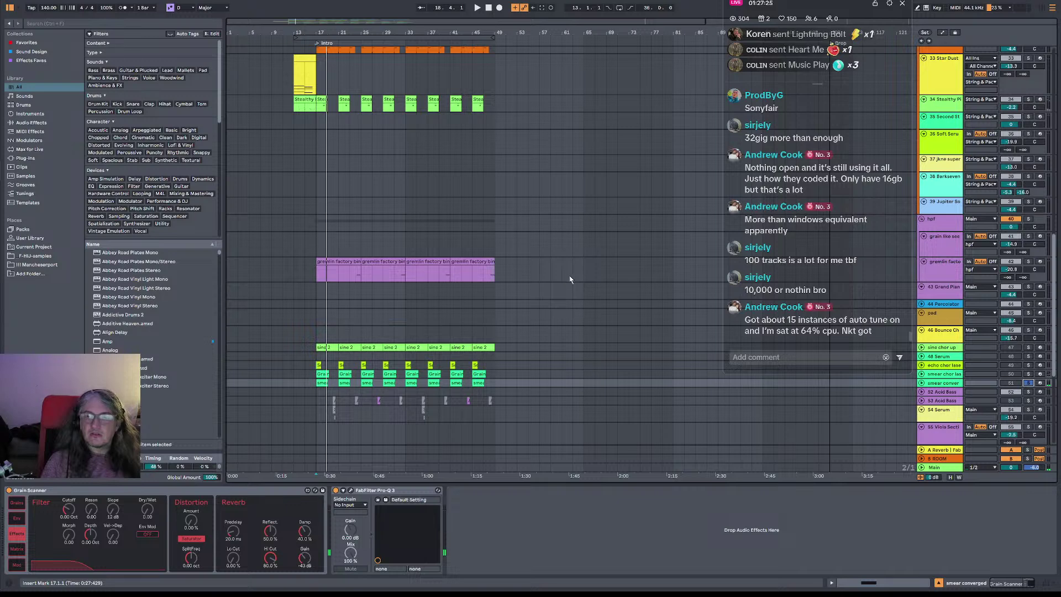
# - Place the insert mark at bar 73 on the Percolator track and read the latest chat messages
pyautogui.click(628, 303)
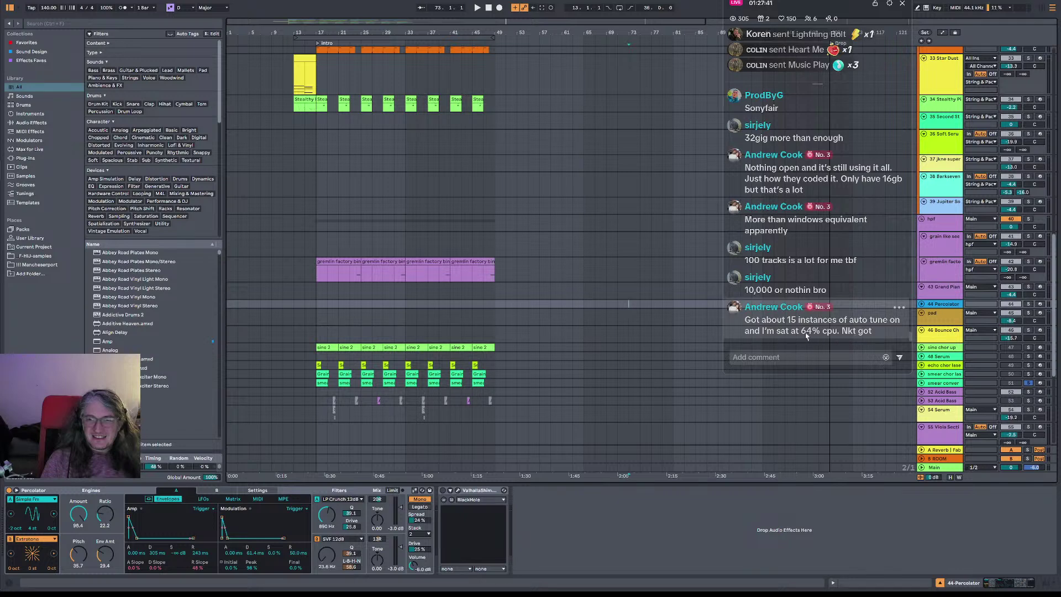
pyautogui.scroll(1, 811, 330)
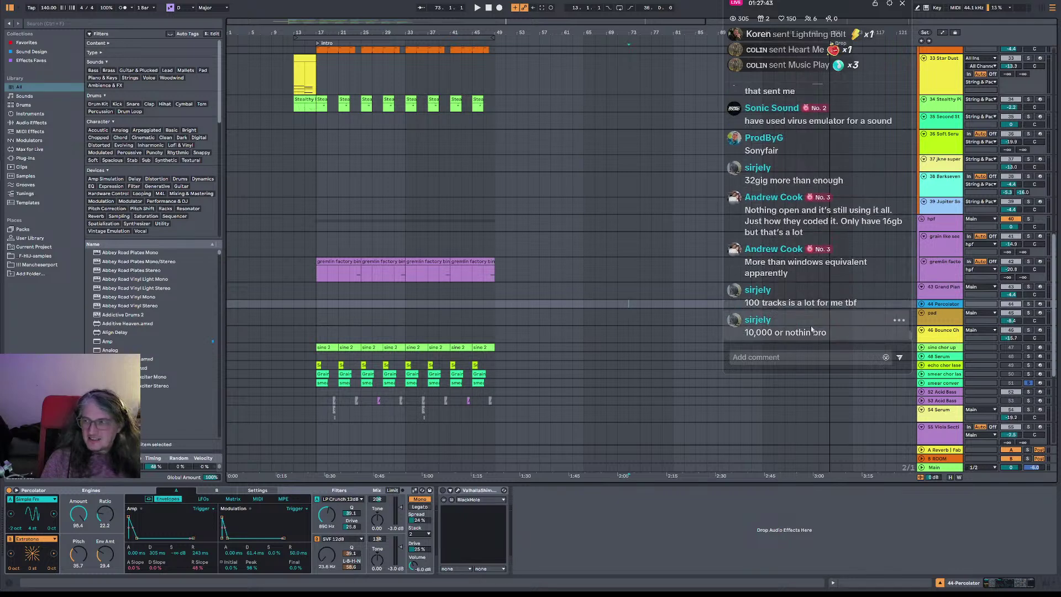
pyautogui.scroll(-1, 812, 326)
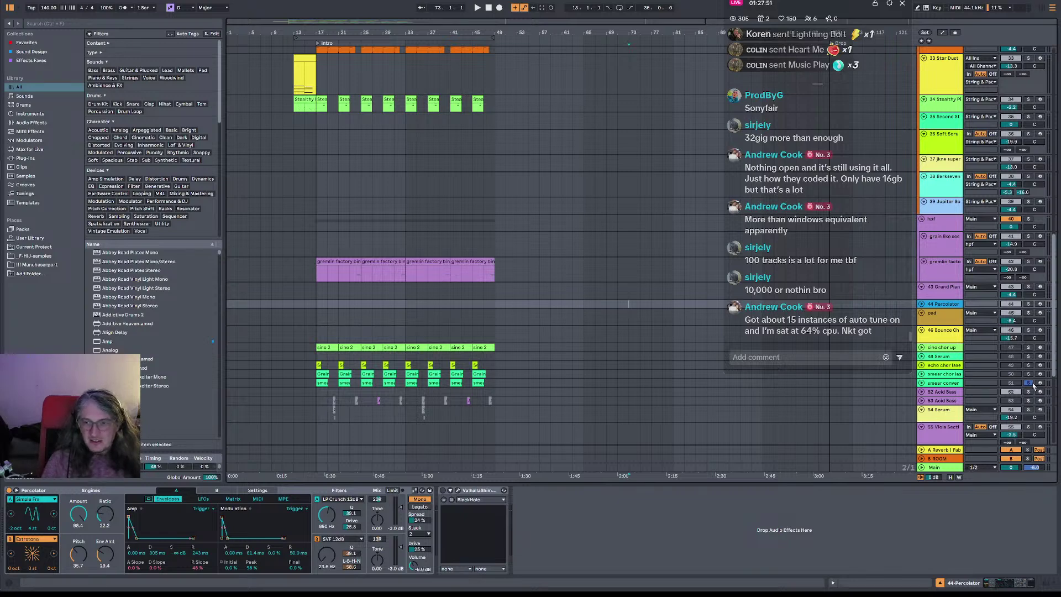
# - Clear the smear converged solo, audition the 53 Acid Bass clip from bar 27 soloed, and return to the upper tracks
pyautogui.press('space')
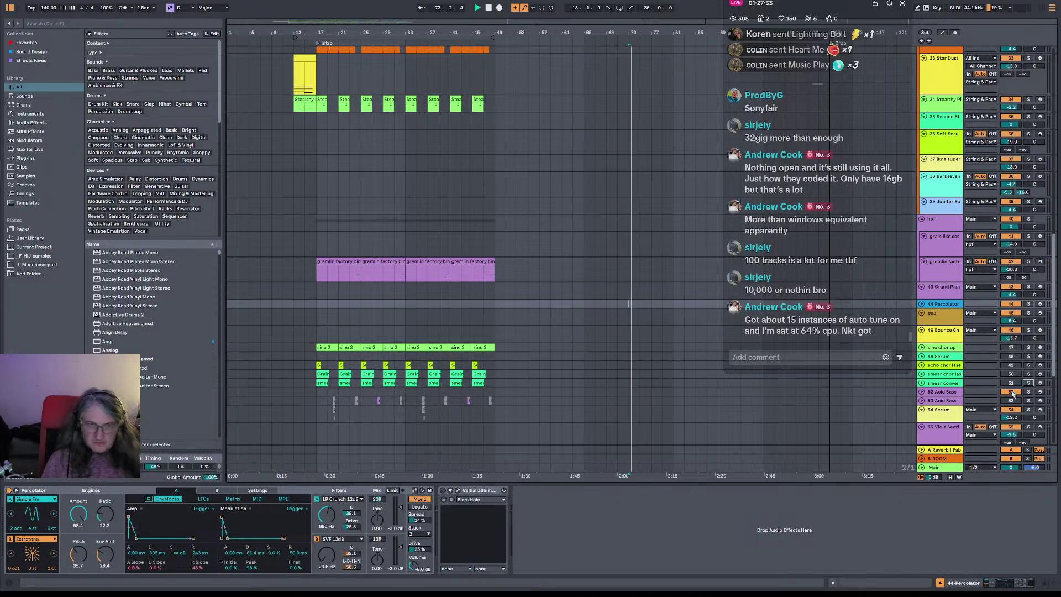
pyautogui.click(371, 402)
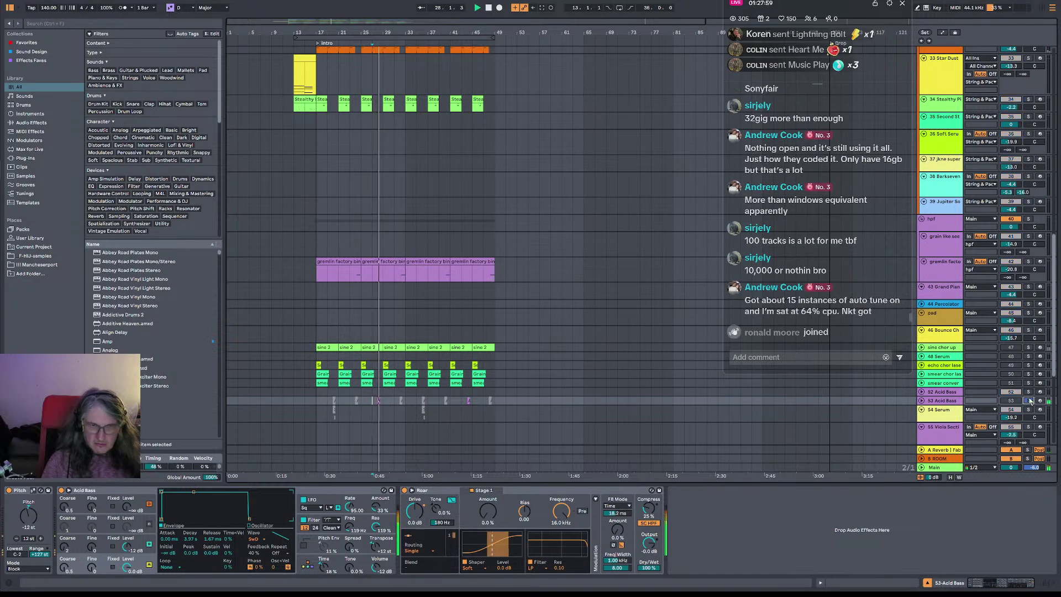
pyautogui.scroll(-5, 571, 377)
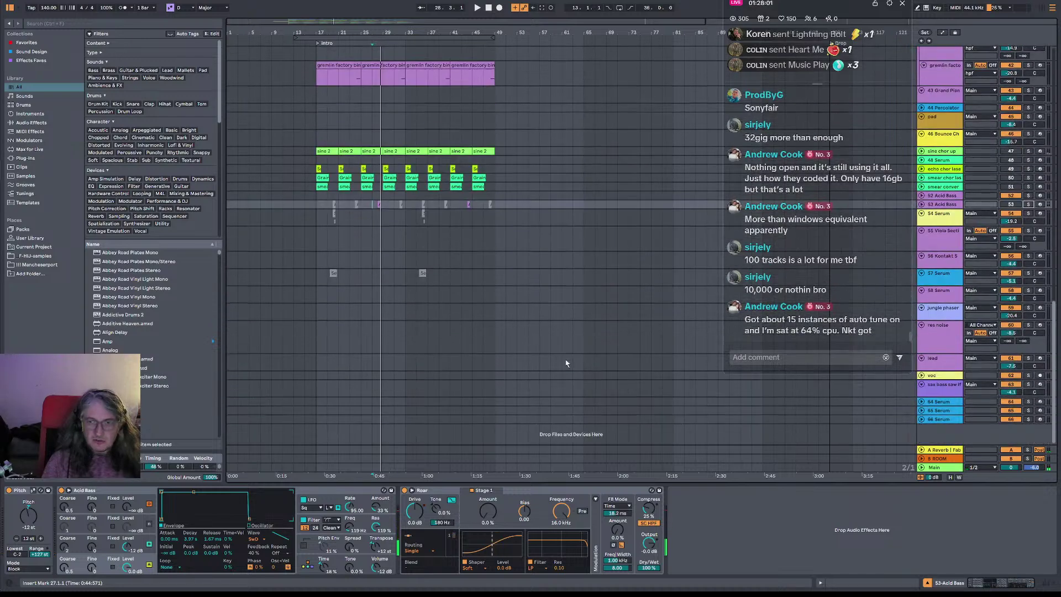
pyautogui.scroll(15, 528, 306)
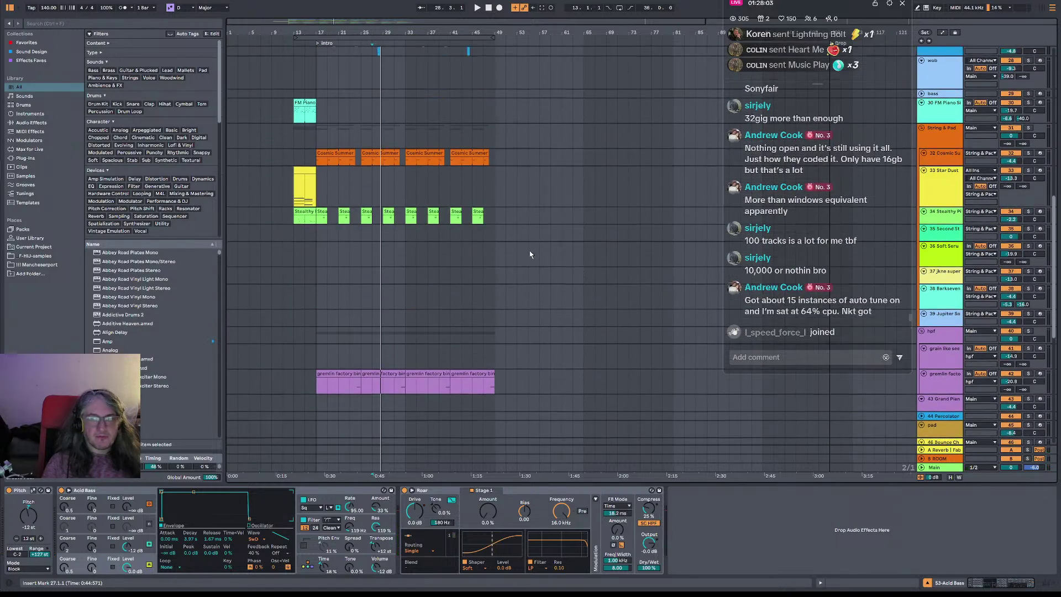
# - Play the arrangement from bar 17 and then bar 33, and return to the percussion tracks
pyautogui.click(343, 114)
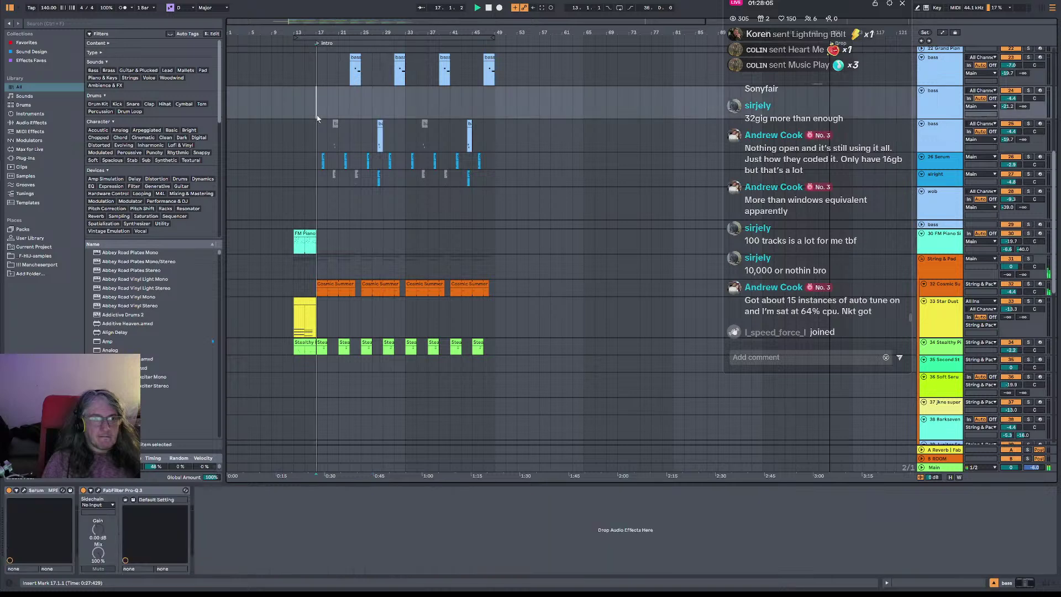
pyautogui.scroll(2, 412, 162)
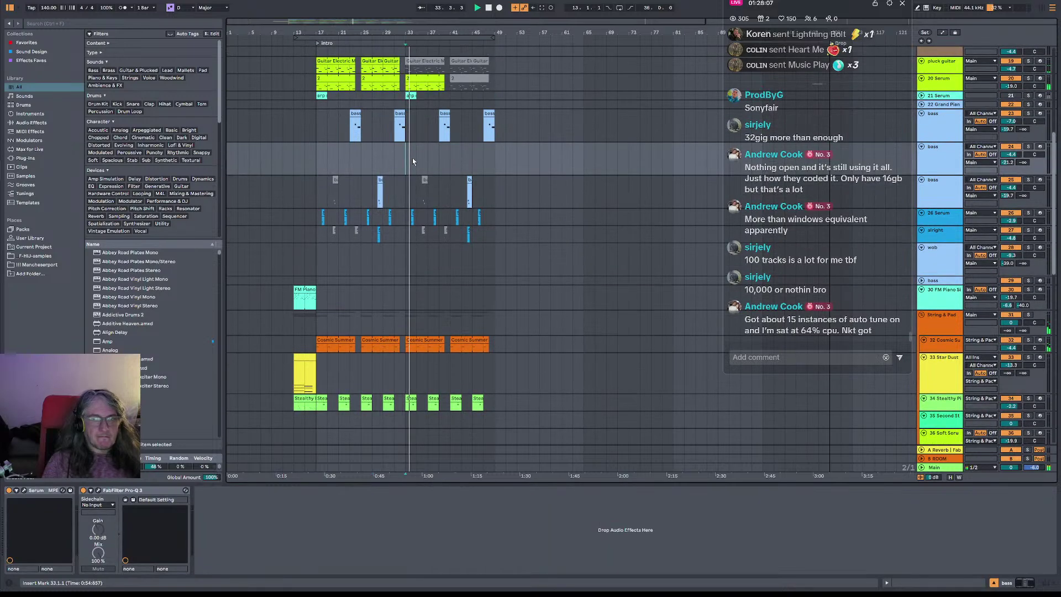
pyautogui.scroll(7, 455, 160)
pyautogui.scroll(1, 464, 153)
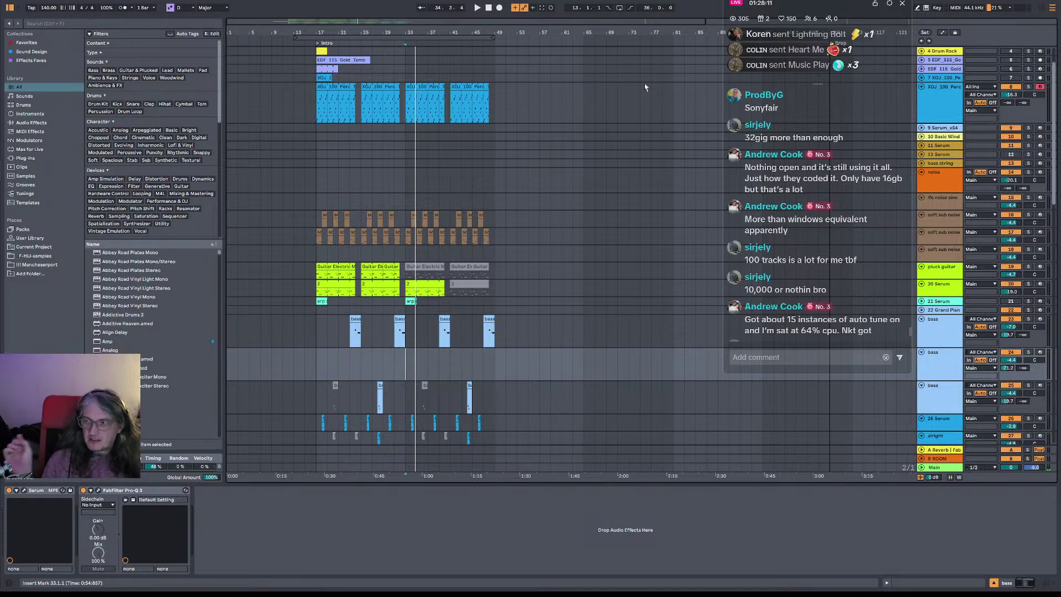
# - Open the XOJ_100_Perc_Tamb clip at bar 33 for note editing and duplicate its loop
pyautogui.click(407, 109)
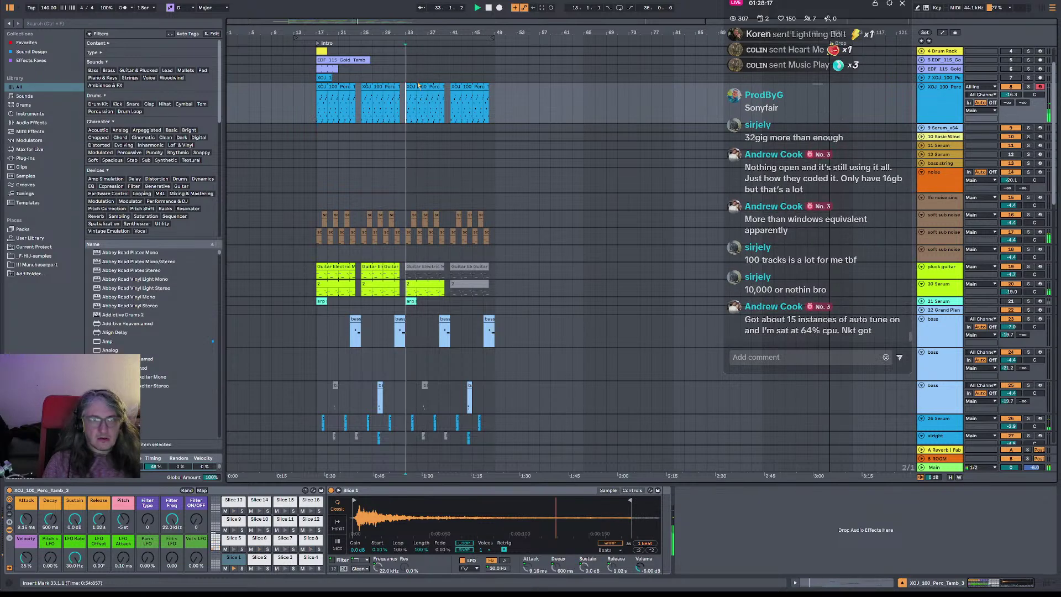
pyautogui.doubleClick(418, 94)
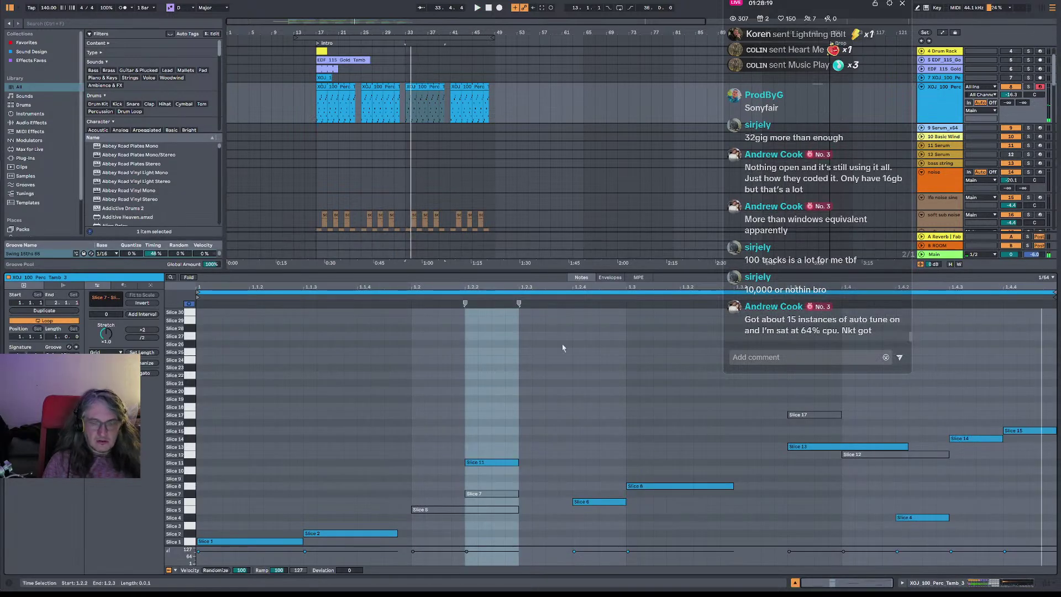
pyautogui.rightClick(527, 295)
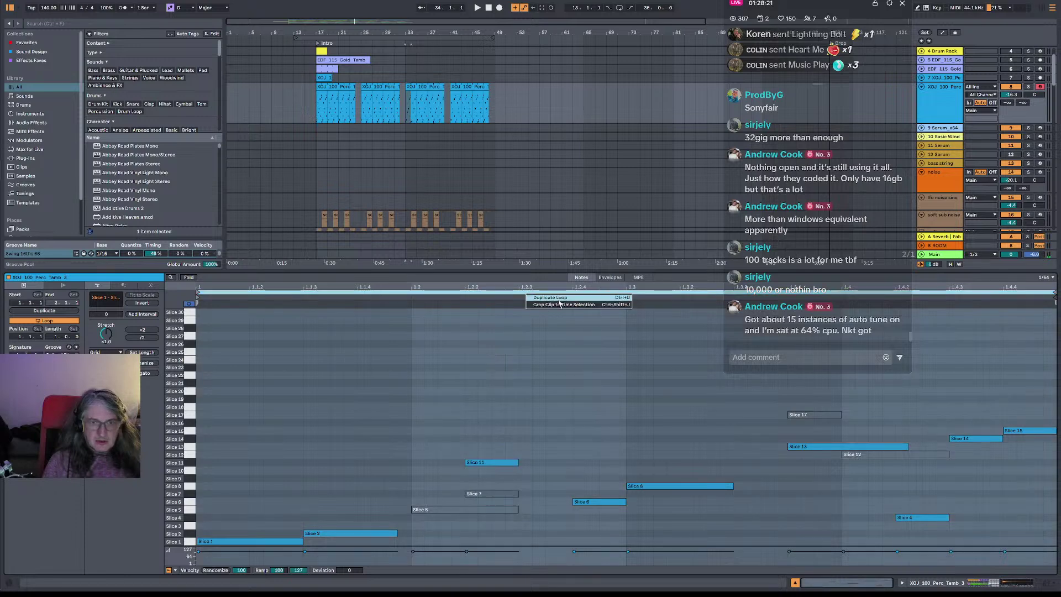
pyautogui.click(552, 298)
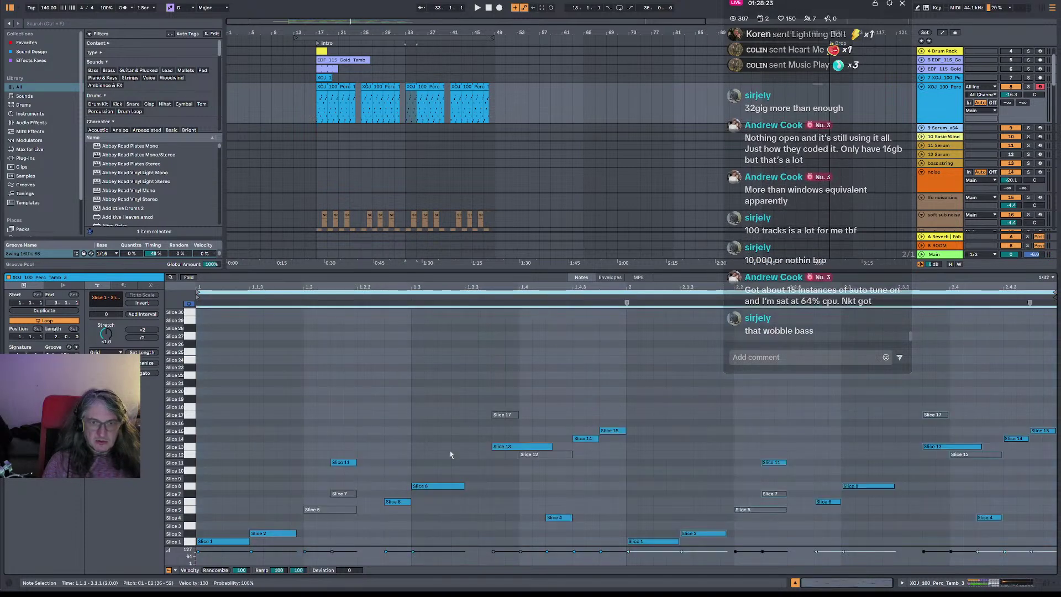
# - While auditioning the clip, change the duplicated bar's first note to Slice 28 and its note at 2.3.1 to Slice 20
pyautogui.moveTo(654, 539); pyautogui.dragTo(655, 480)
pyautogui.press('space')
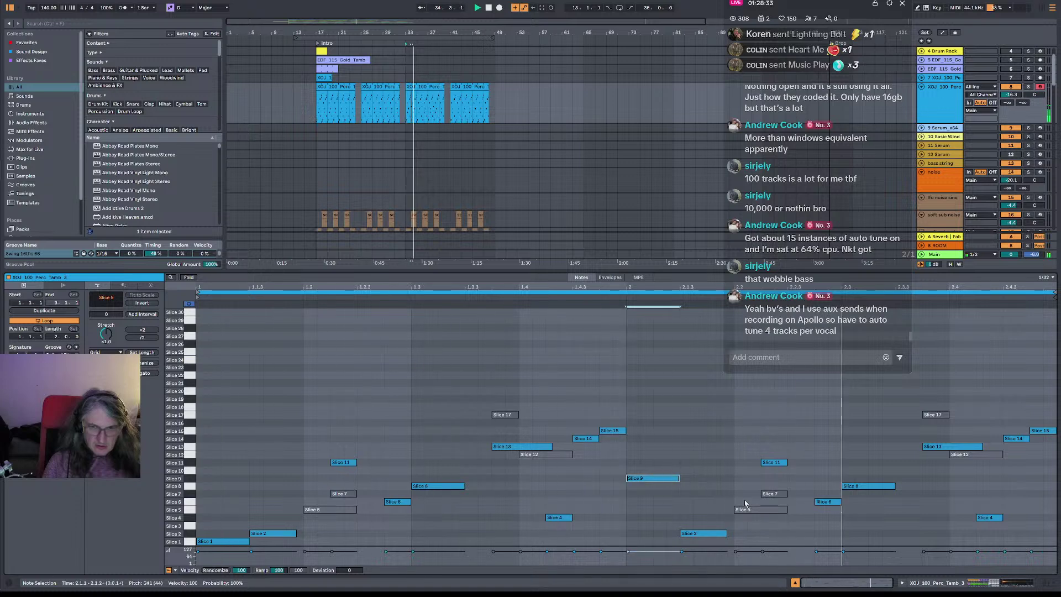
pyautogui.moveTo(881, 487); pyautogui.dragTo(878, 394)
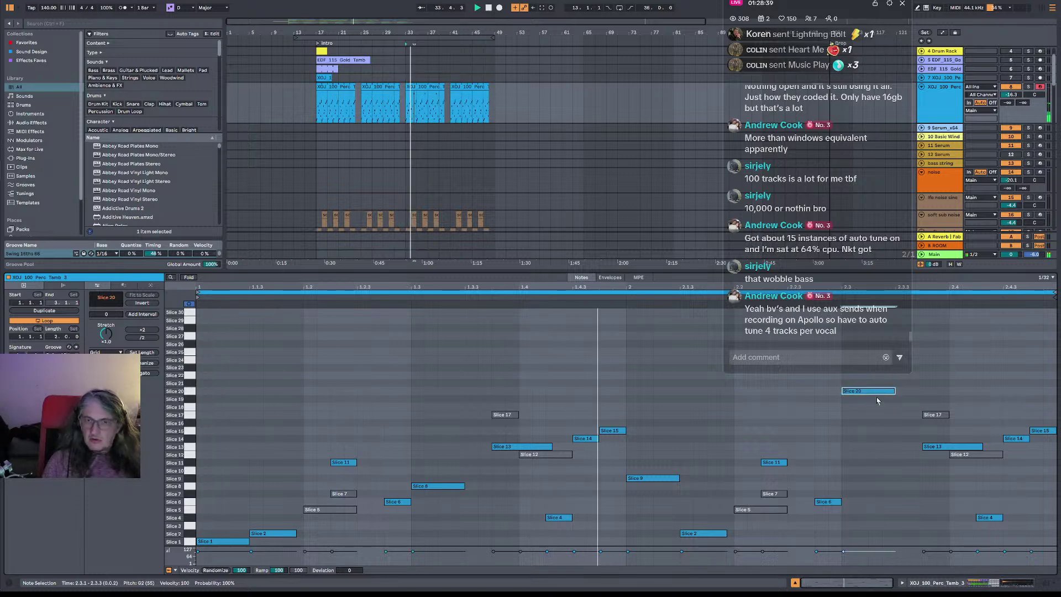
pyautogui.moveTo(666, 478); pyautogui.dragTo(653, 329)
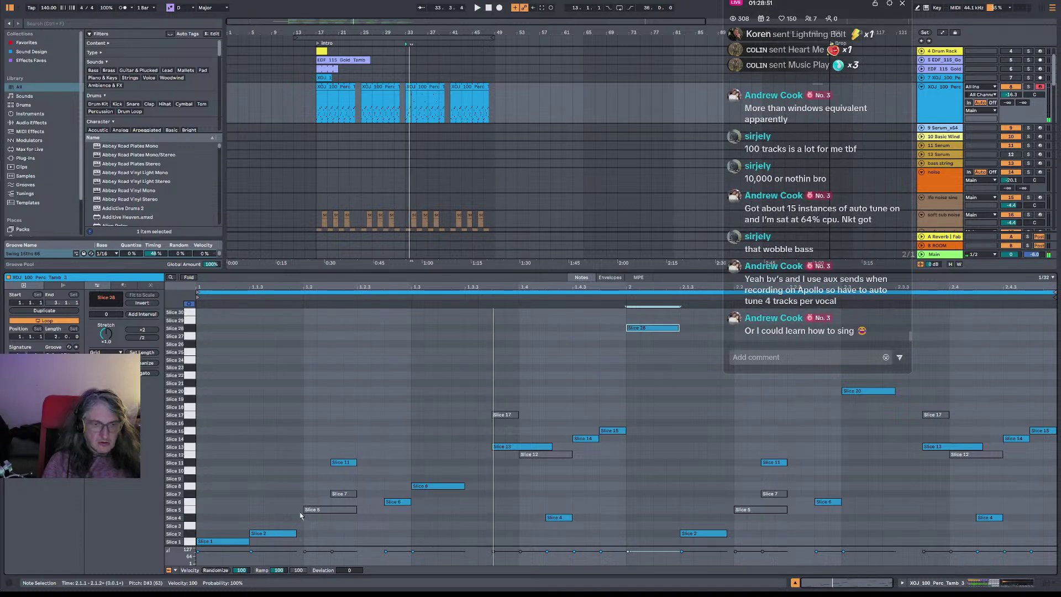
# - Check the first bar's Slice 2 and Slice 11 notes and play the edited clip from bar 33
pyautogui.click(273, 533)
pyautogui.press('space')
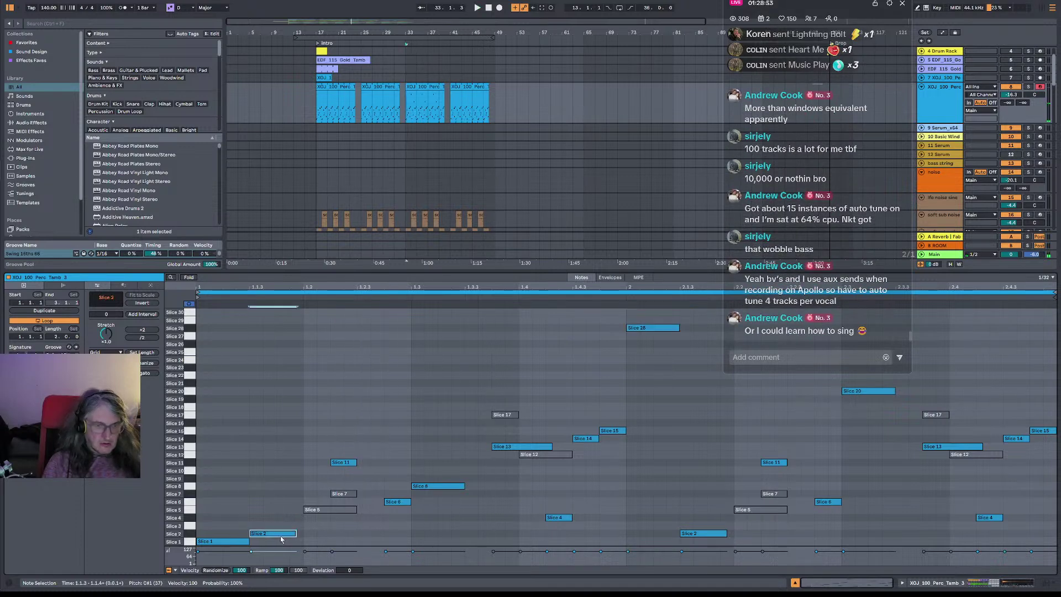
pyautogui.moveTo(348, 468); pyautogui.dragTo(349, 471)
pyautogui.press('space')
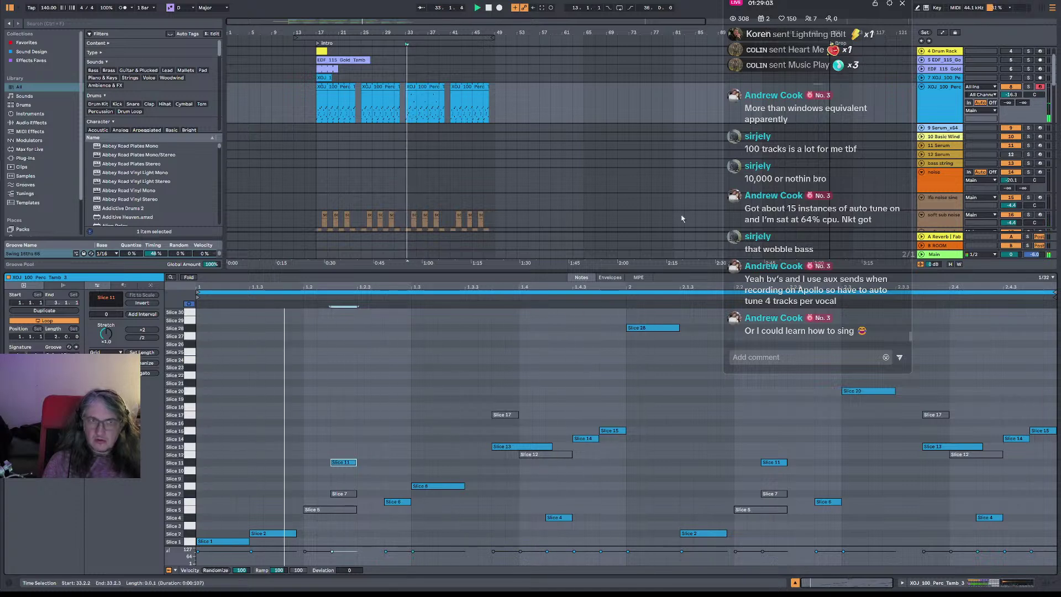
# - Copy the edited percussion clip from bar 33 over the clips at bars 25 and 17
pyautogui.click(422, 89)
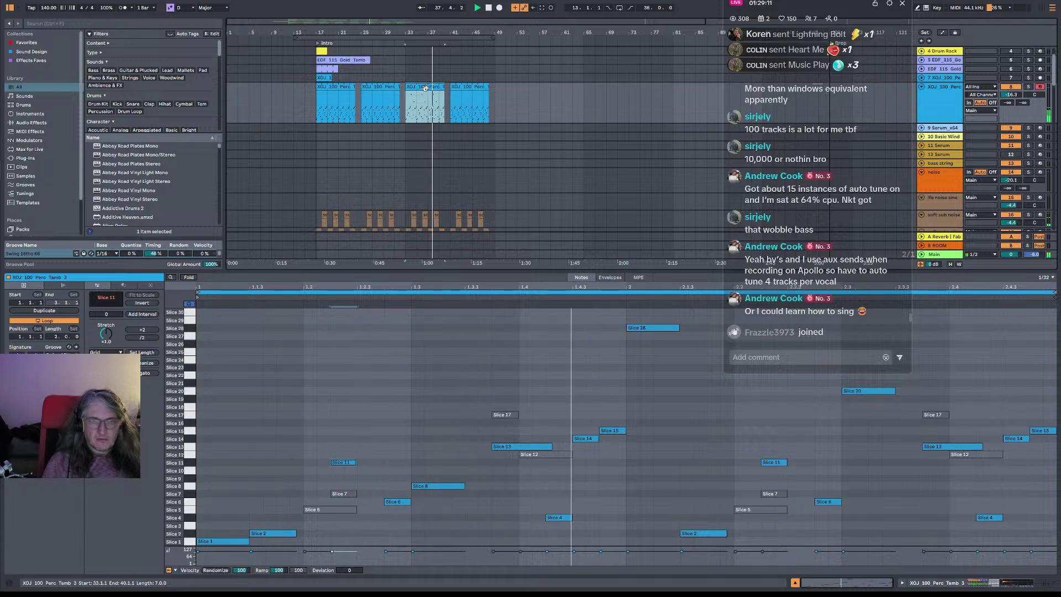
pyautogui.moveTo(425, 87); pyautogui.dragTo(385, 93)
pyautogui.moveTo(385, 88); pyautogui.dragTo(341, 87)
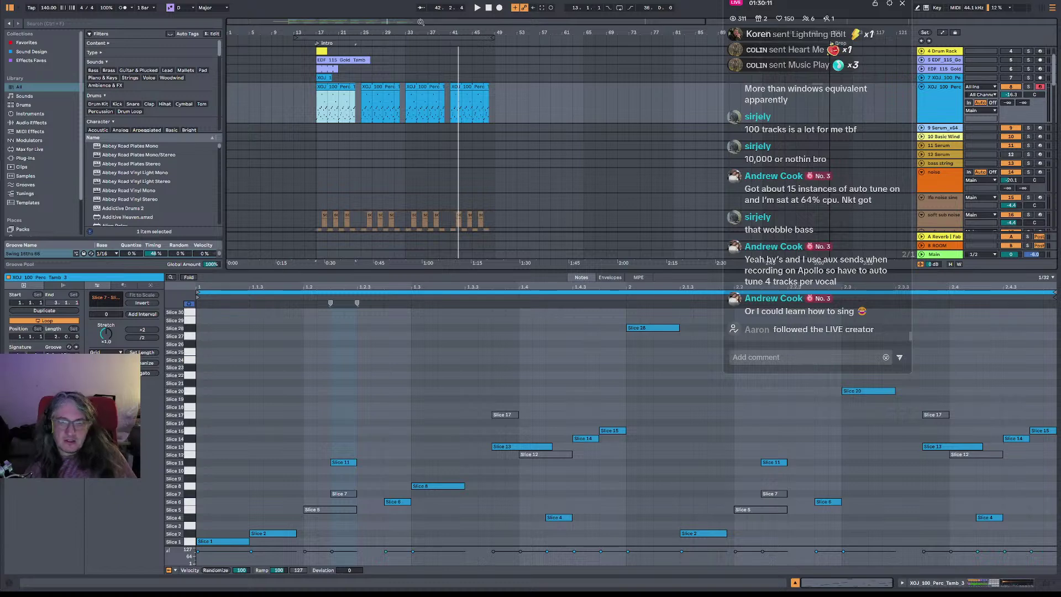
# - Audition the copied percussion clip from bar 17 and place the insert mark at bar 13 on the percussion track
pyautogui.click(313, 113)
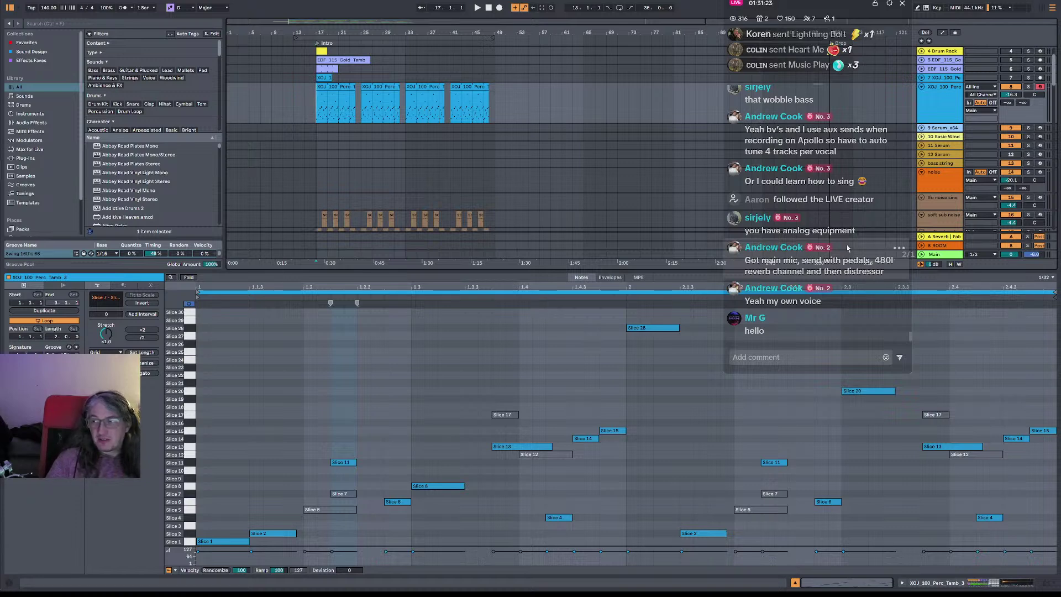
pyautogui.press('space')
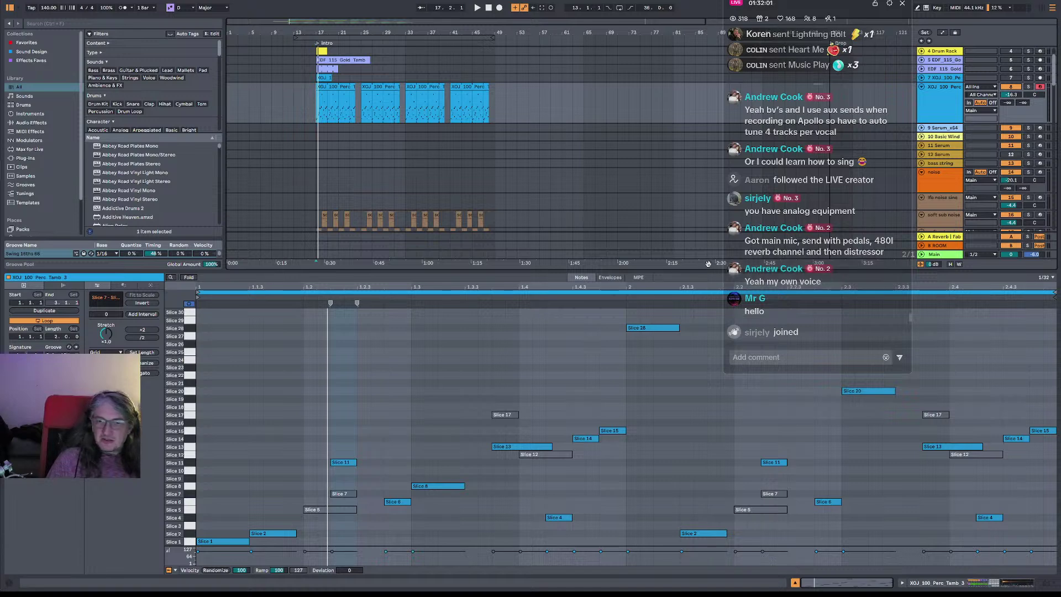
pyautogui.click(300, 104)
pyautogui.click(292, 107)
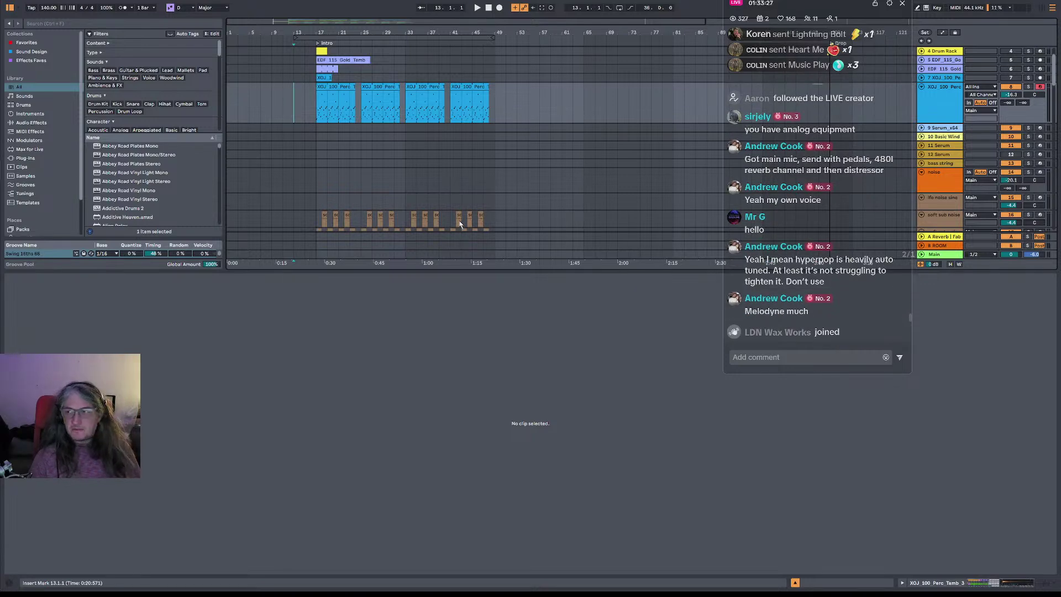
# - Play the full arrangement from bar 17 while reviewing the tracks from drums and percussion down through guitars and basses
pyautogui.click(318, 108)
pyautogui.press('space')
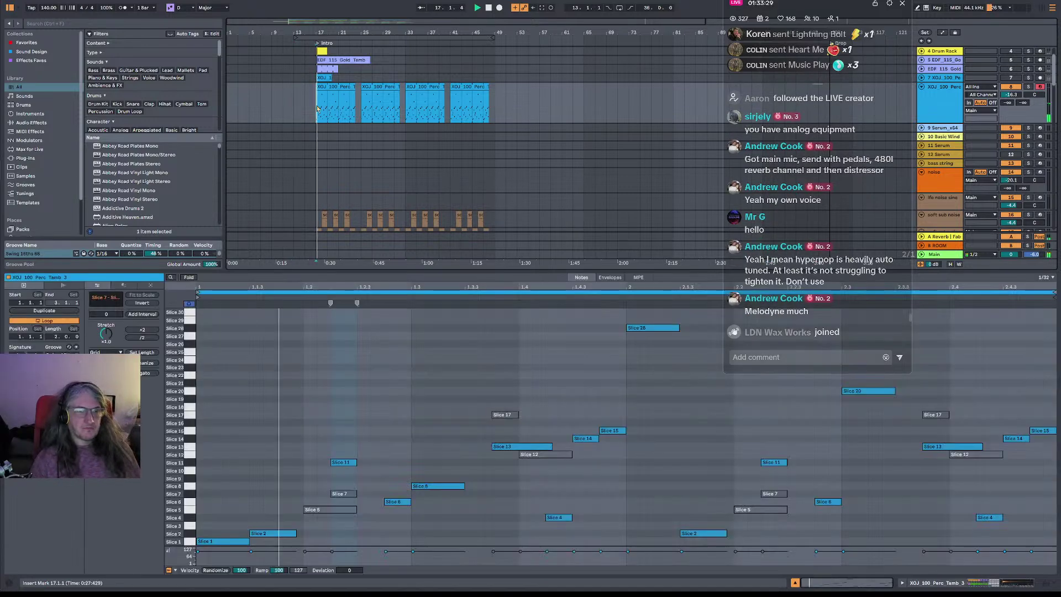
pyautogui.scroll(2, 392, 121)
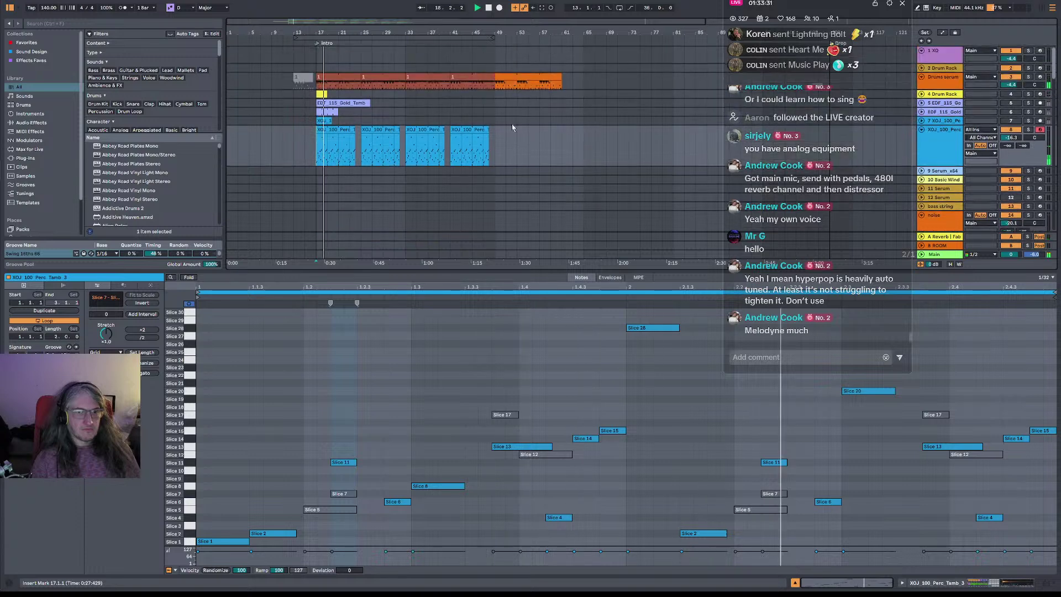
pyautogui.scroll(-2, 525, 126)
pyautogui.scroll(-8, 527, 127)
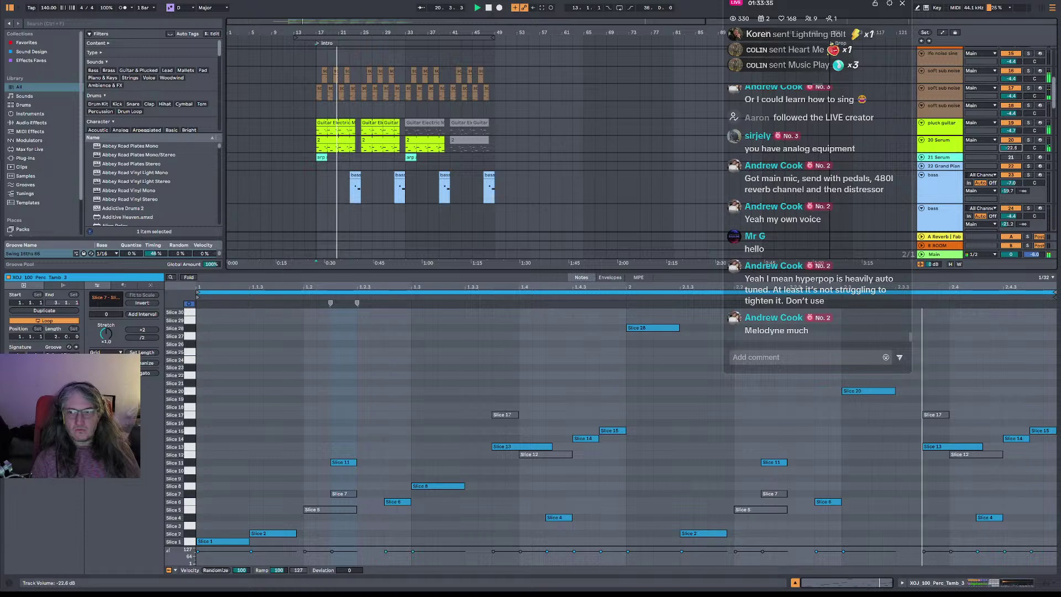
pyautogui.scroll(-4, 429, 152)
pyautogui.scroll(-6, 429, 152)
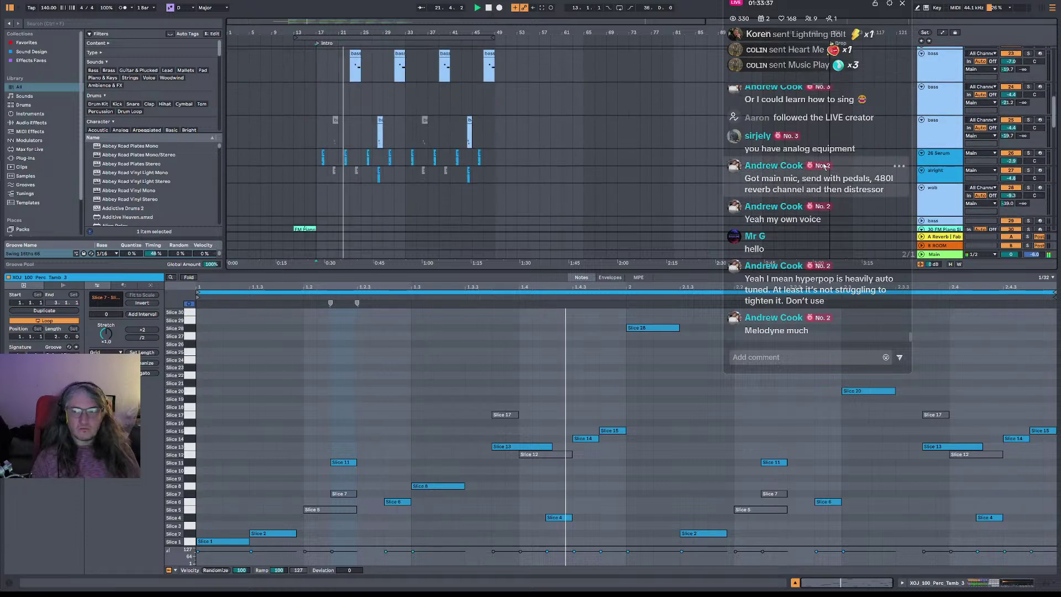
pyautogui.scroll(-8, 636, 169)
pyautogui.scroll(-3, 636, 170)
pyautogui.scroll(10, 635, 169)
pyautogui.scroll(6, 635, 167)
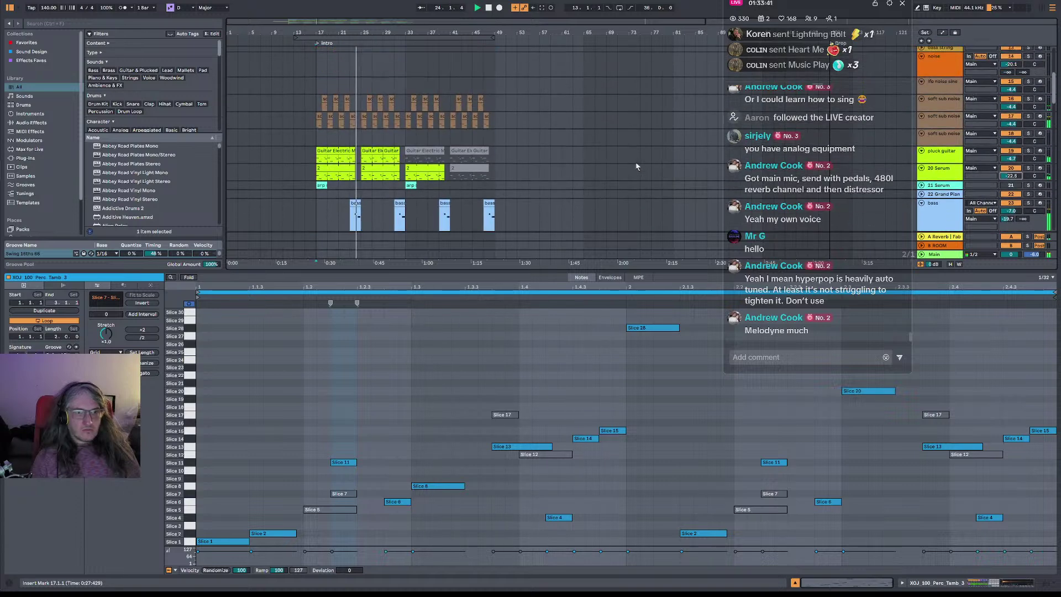
pyautogui.scroll(4, 637, 166)
pyautogui.scroll(5, 635, 165)
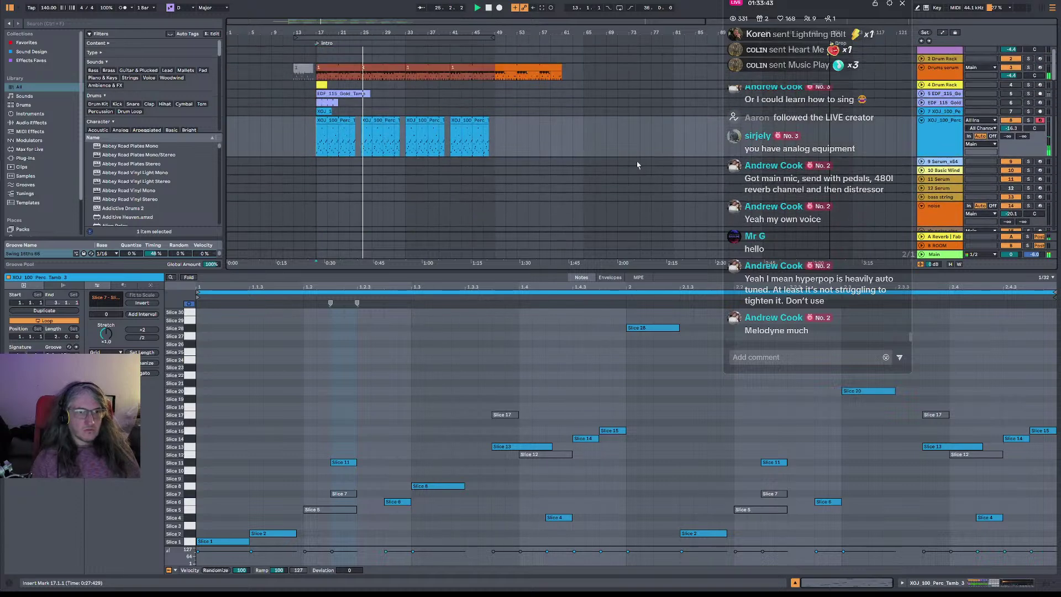
# - Solo the XOJ_100_Perc track and play its first clip from bar 17
pyautogui.moveTo(358, 31); pyautogui.dragTo(409, 133)
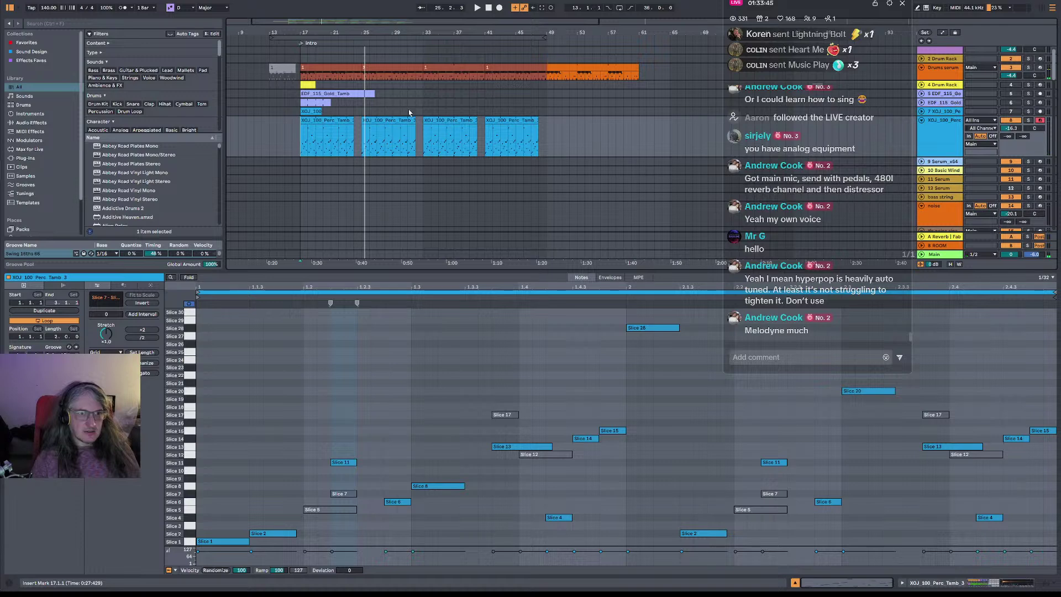
pyautogui.click(954, 150)
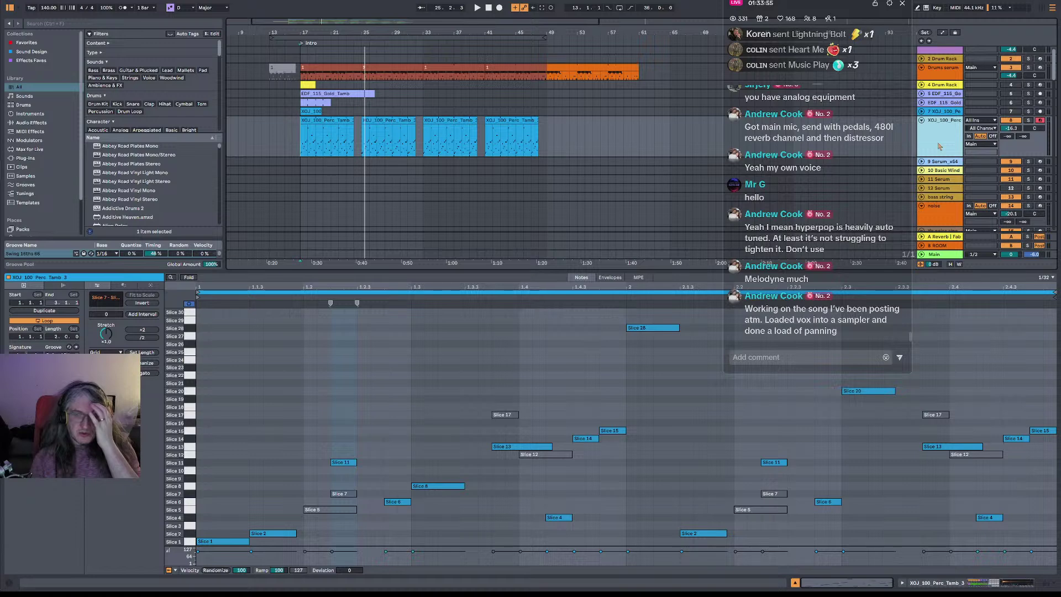
pyautogui.click(943, 135)
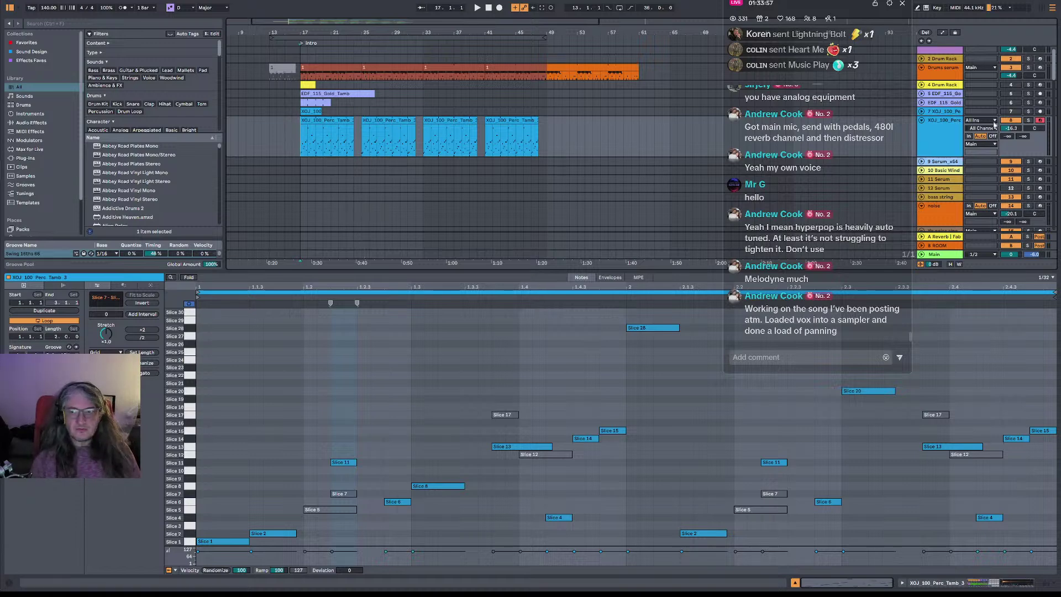
pyautogui.press('space')
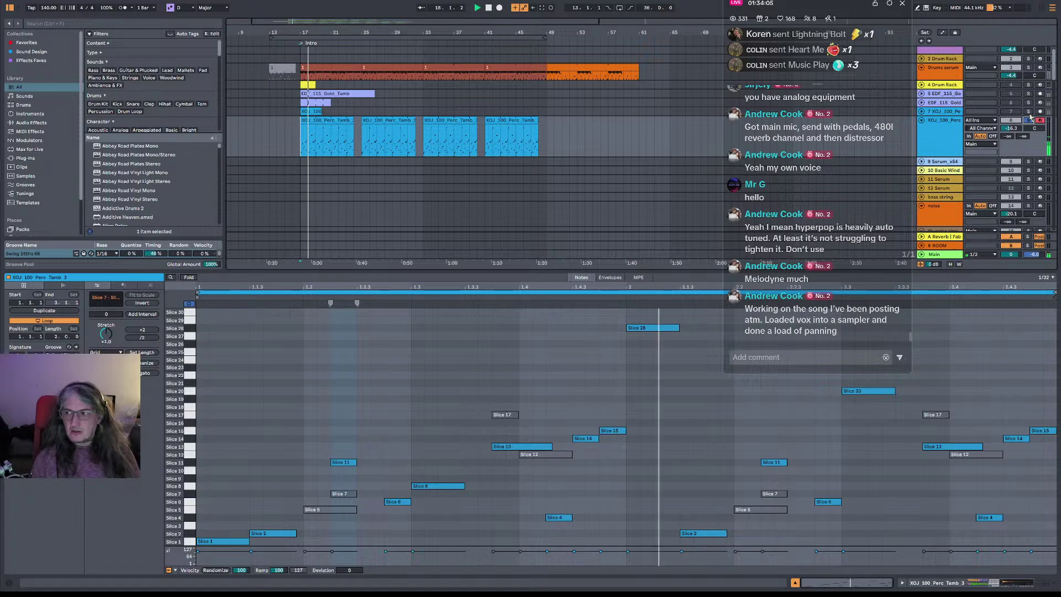
# - In the bar 17 percussion clip, lengthen the first Slice 2 note so it ends at 1.2.1
pyautogui.click(335, 122)
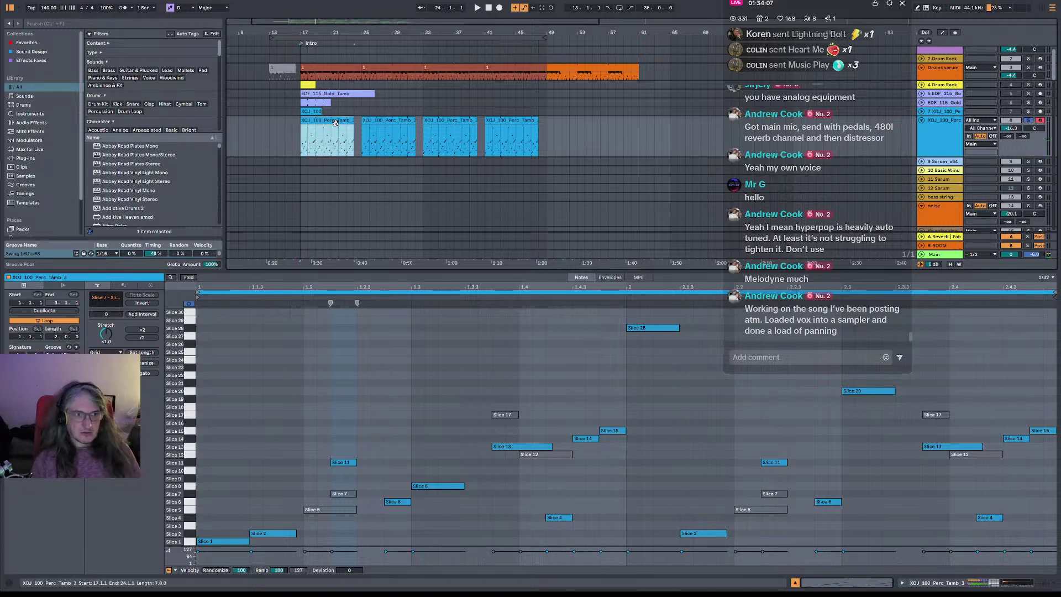
pyautogui.click(288, 535)
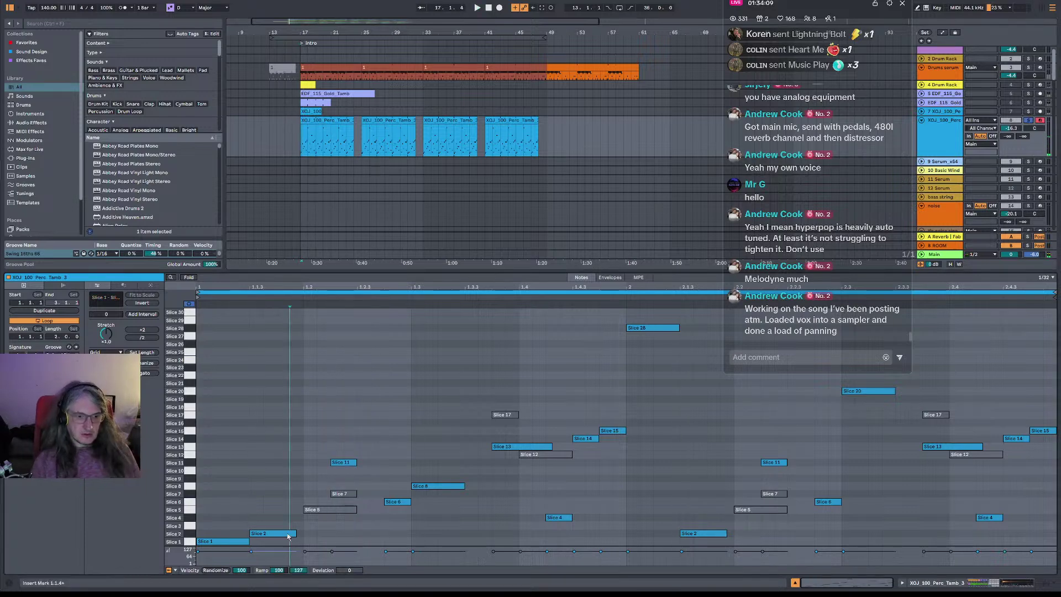
pyautogui.moveTo(288, 535); pyautogui.dragTo(347, 543)
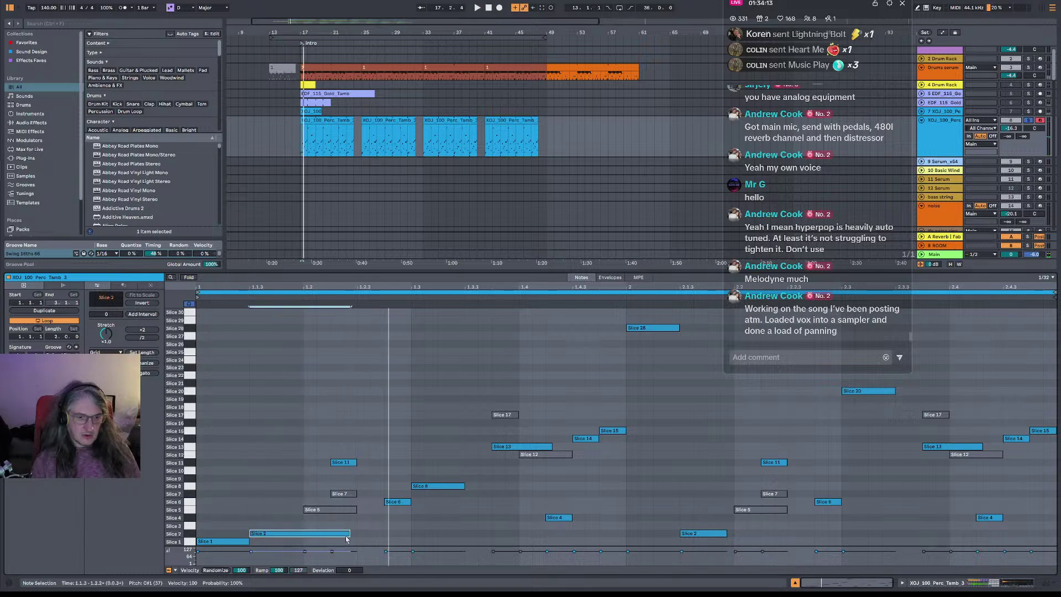
pyautogui.moveTo(350, 534); pyautogui.dragTo(303, 533)
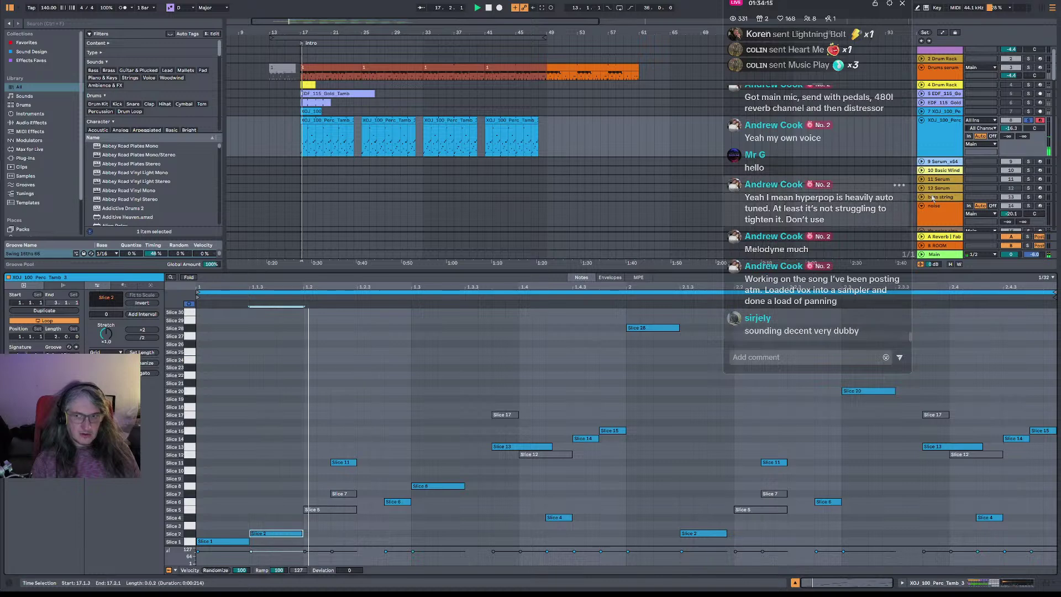
# - Show the percussion track's drum rack, select the Slice 2 pad and trim its sample end to before the next hit
pyautogui.doubleClick(951, 130)
pyautogui.press('space')
pyautogui.click(261, 570)
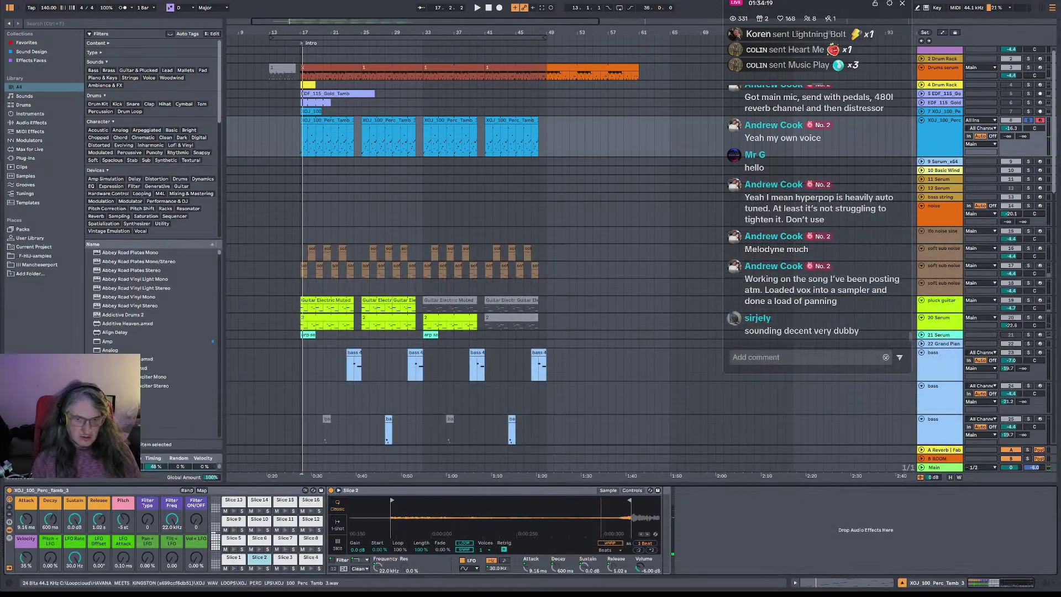
pyautogui.moveTo(625, 502); pyautogui.dragTo(608, 501)
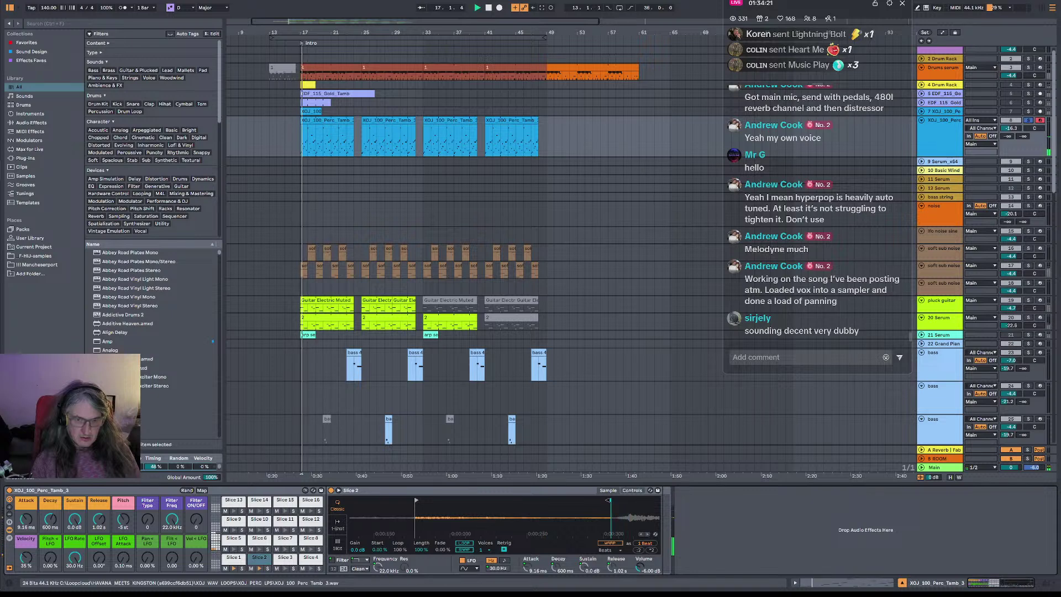
# - In the first bar 17 percussion clip, add a Slice 17 note from 1.2.1 to 1.2.2 and play the pattern
pyautogui.click(320, 121)
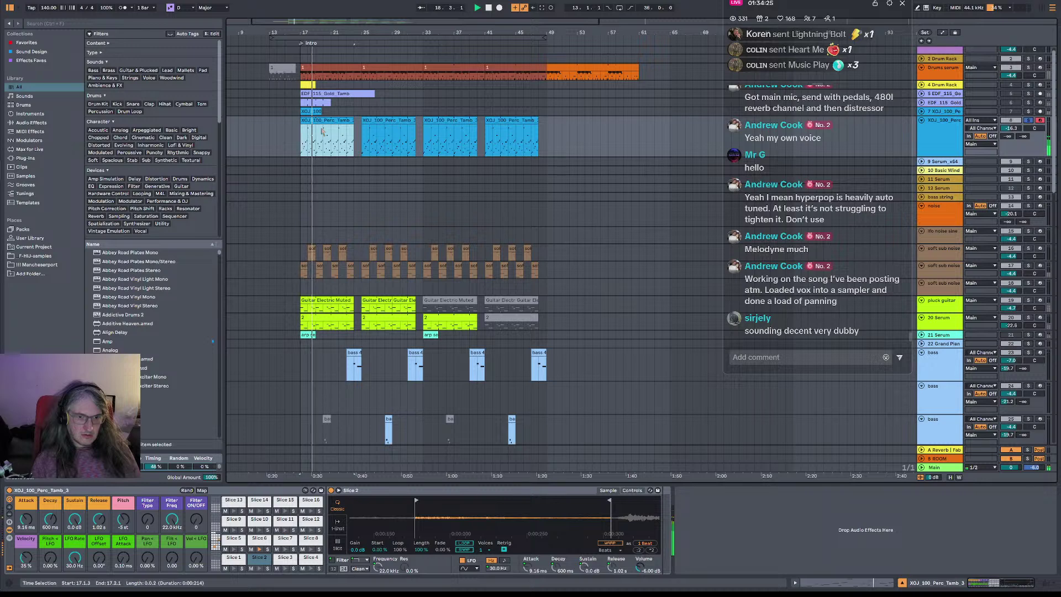
pyautogui.doubleClick(315, 123)
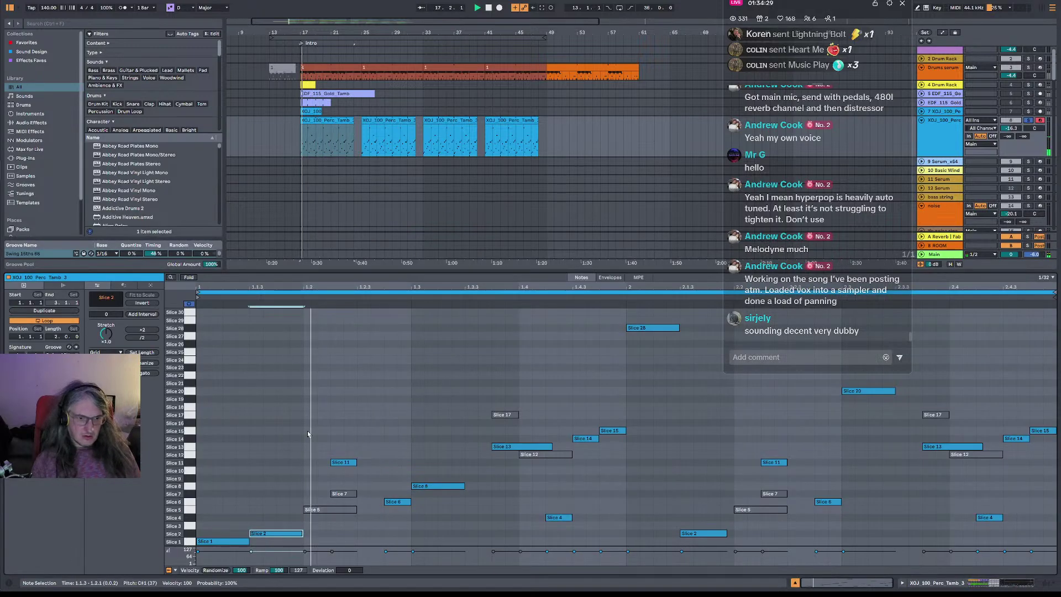
pyautogui.doubleClick(309, 415)
pyautogui.press('space')
pyautogui.press('space')
pyautogui.moveTo(316, 417); pyautogui.dragTo(331, 418)
pyautogui.press('space')
pyautogui.press('space')
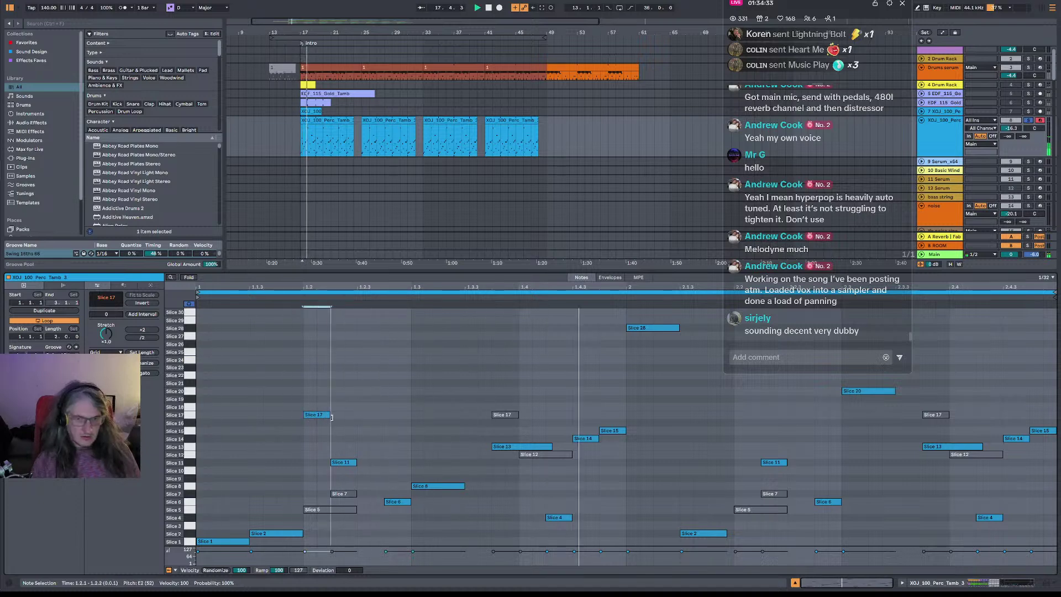
pyautogui.press('space')
pyautogui.press('space')
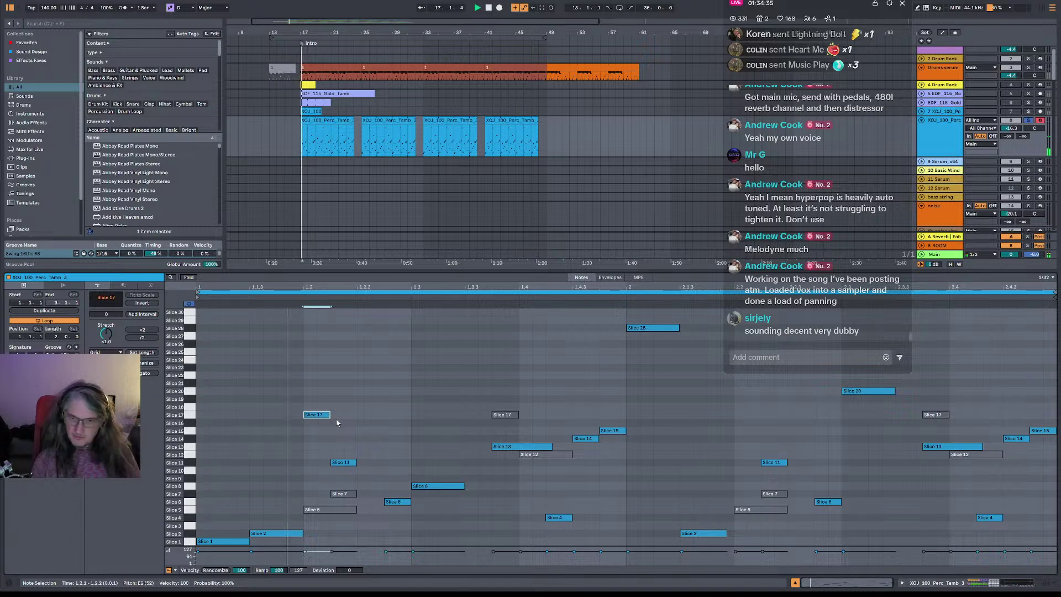
# - Add a Slice 21 note from 2.2.1 to 2.2.2 and replay the clip from bar 17
pyautogui.doubleClick(738, 383)
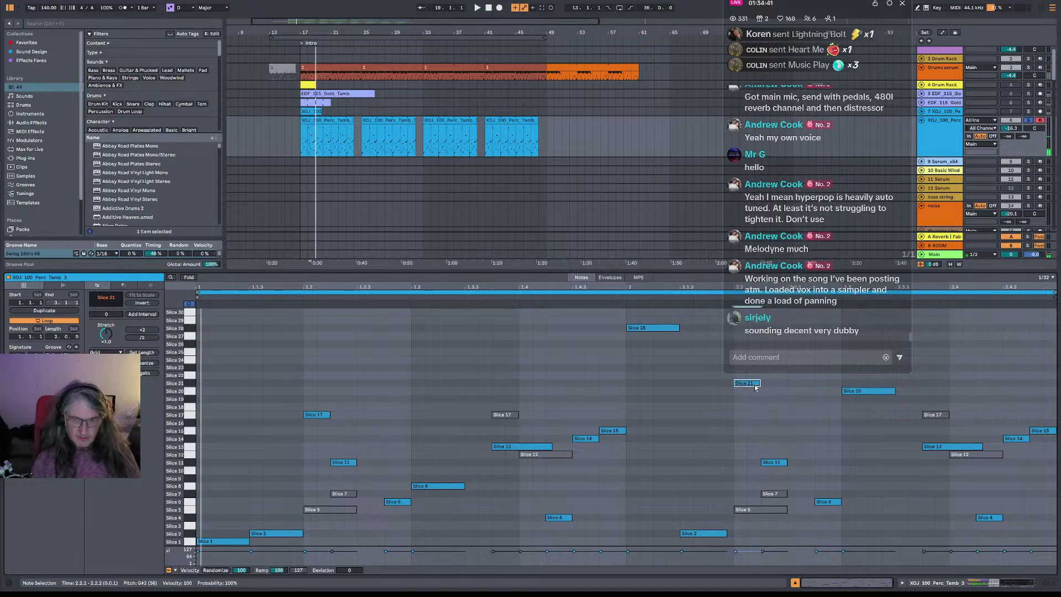
pyautogui.click(307, 415)
pyautogui.click(748, 384)
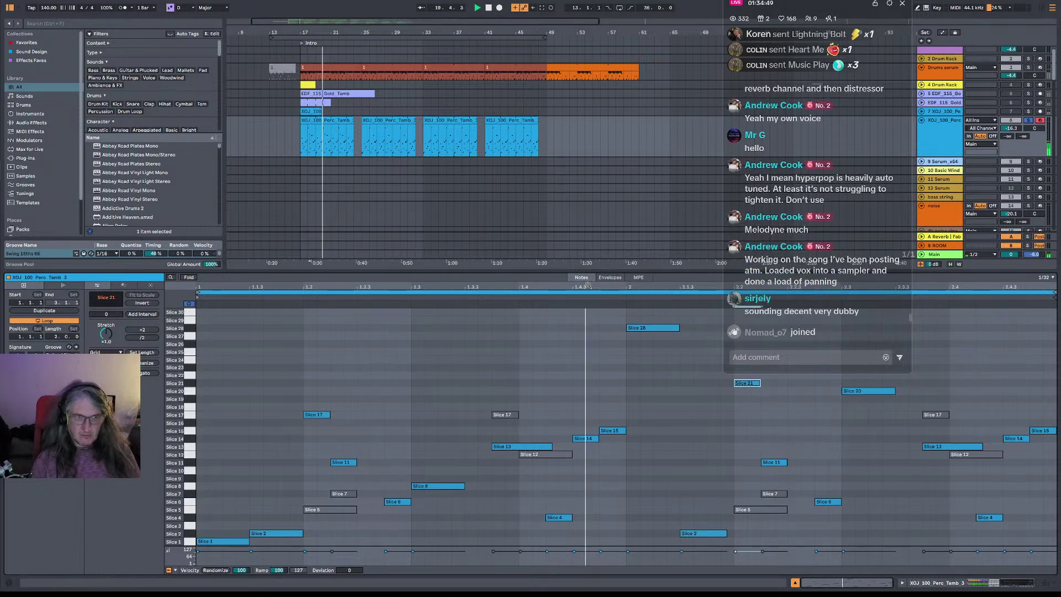
pyautogui.click(361, 124)
pyautogui.press('space')
pyautogui.press('space')
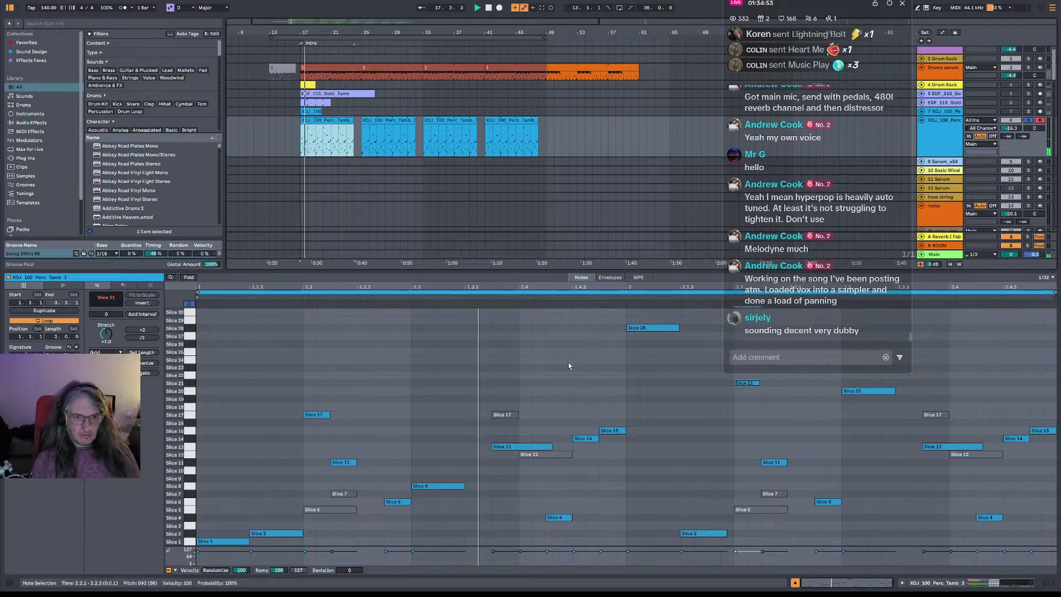
# - Try a Slice 18 note from 1.4.1 to 1.4.2, with the first Slice 13 note shortened to end at 1.4.1
pyautogui.click(530, 448)
pyautogui.doubleClick(526, 406)
pyautogui.moveTo(530, 407); pyautogui.dragTo(547, 407)
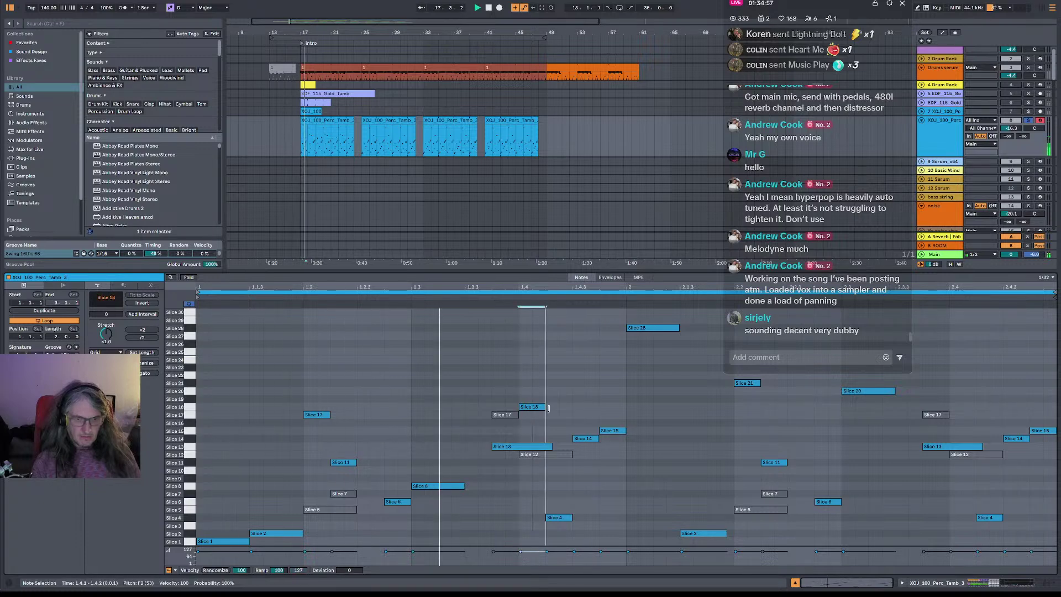
pyautogui.moveTo(551, 447); pyautogui.dragTo(519, 447)
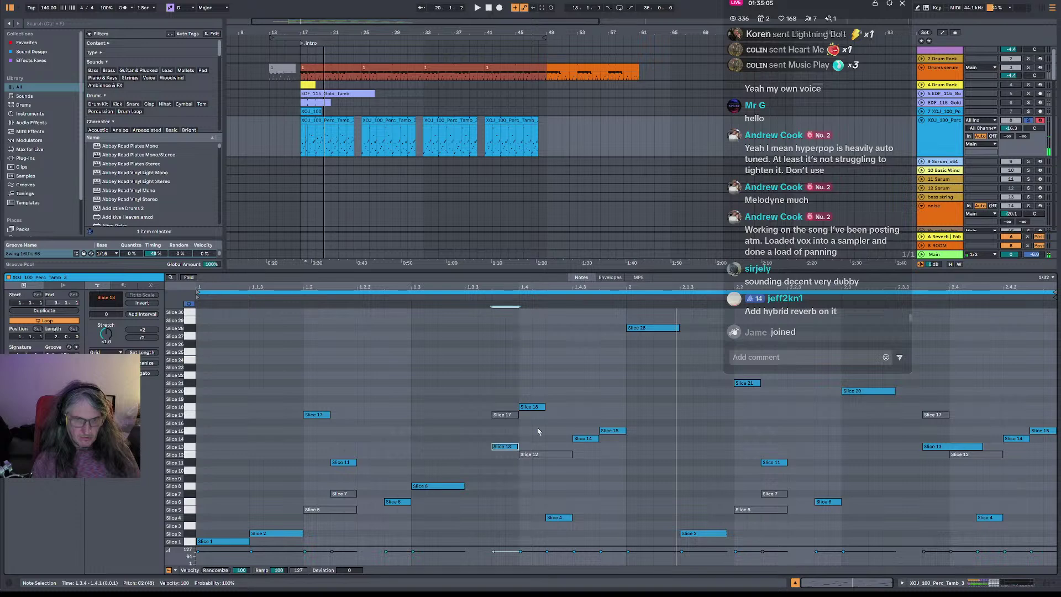
# - Delete the Slice 18 note and lengthen the first Slice 13 note to end at 1.4.2
pyautogui.doubleClick(536, 408)
pyautogui.moveTo(518, 447); pyautogui.dragTo(543, 446)
# - Add a note from 1.3.3 to 1.3.4, move it up to Slice 30, and copy it to Slice 25 at 2.3.3
pyautogui.doubleClick(471, 439)
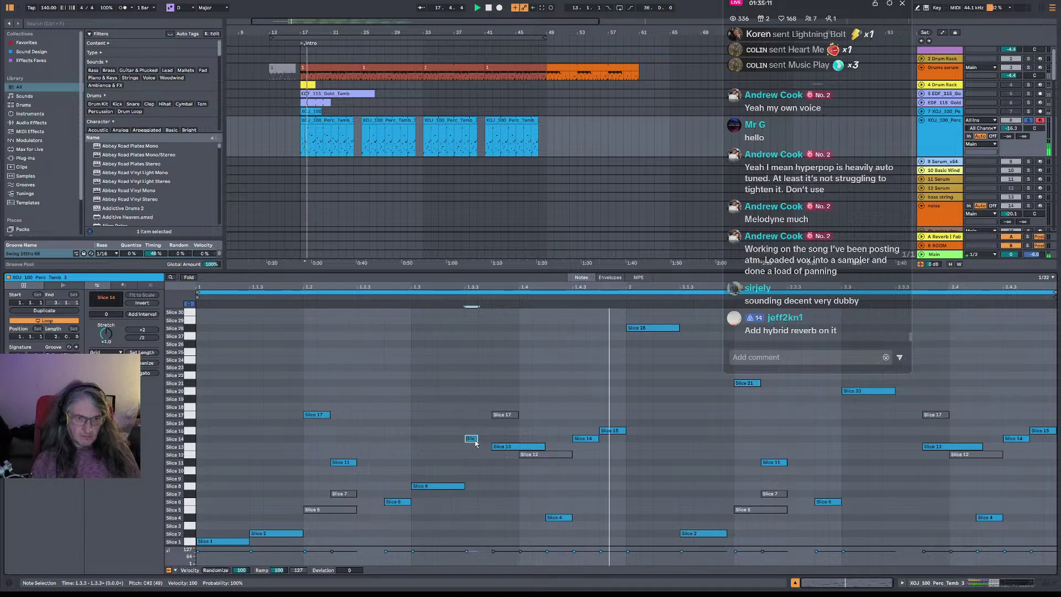
pyautogui.moveTo(484, 440); pyautogui.dragTo(494, 440)
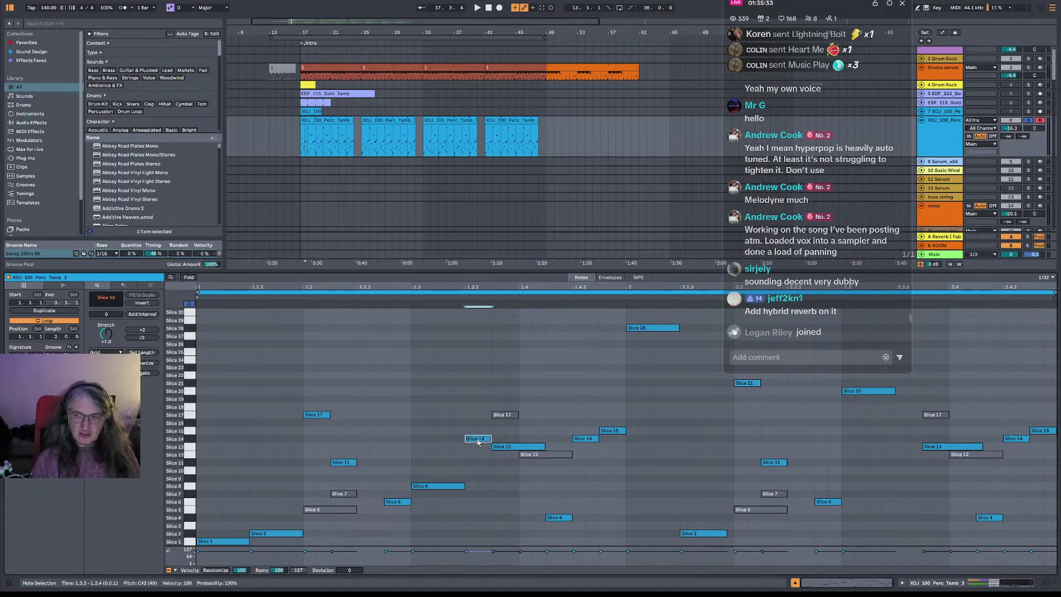
pyautogui.moveTo(477, 442); pyautogui.dragTo(482, 374)
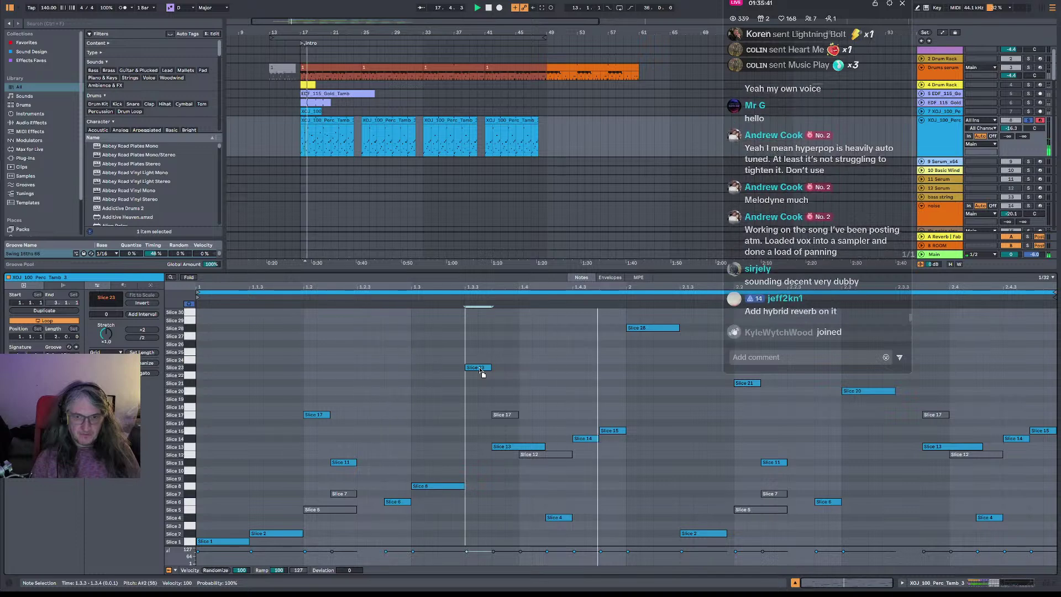
pyautogui.moveTo(480, 366); pyautogui.dragTo(481, 319)
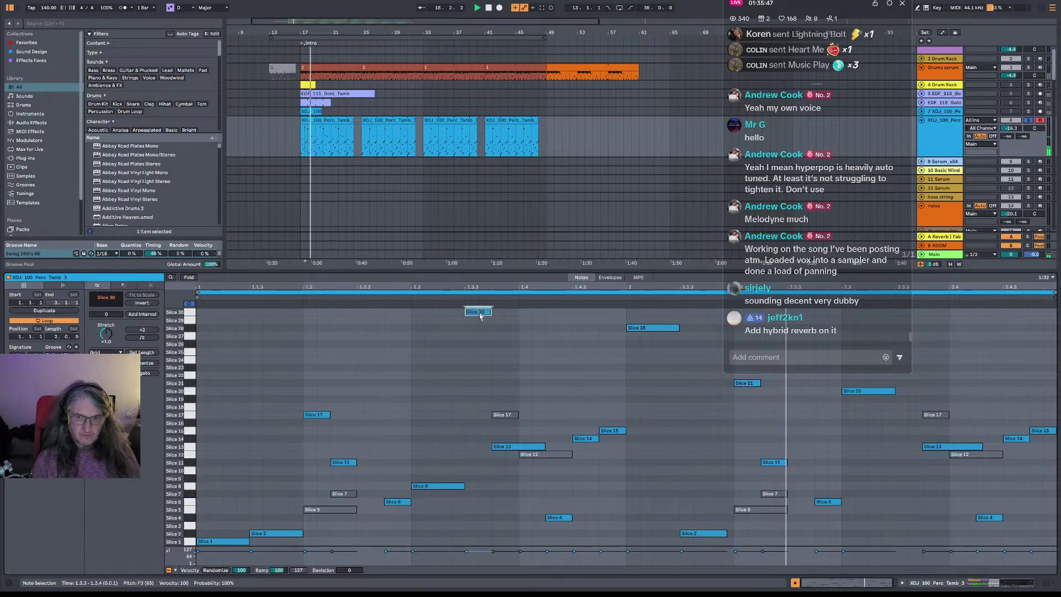
pyautogui.moveTo(479, 316); pyautogui.dragTo(912, 331)
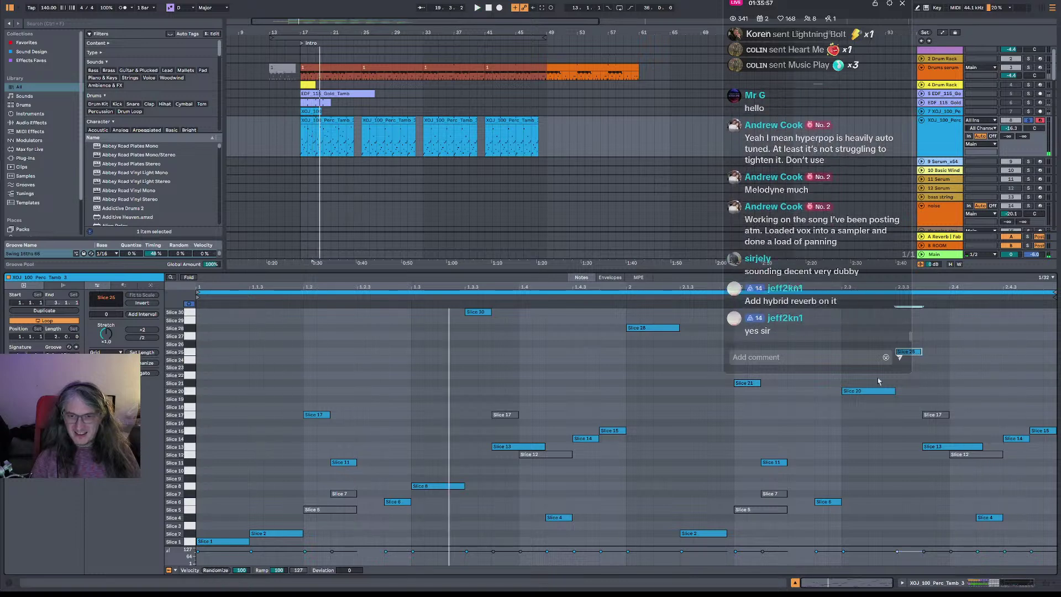
# - Rename the edited percussion clip as 2 and copy it over the three following clips on the track
pyautogui.click(323, 115)
pyautogui.click(327, 121)
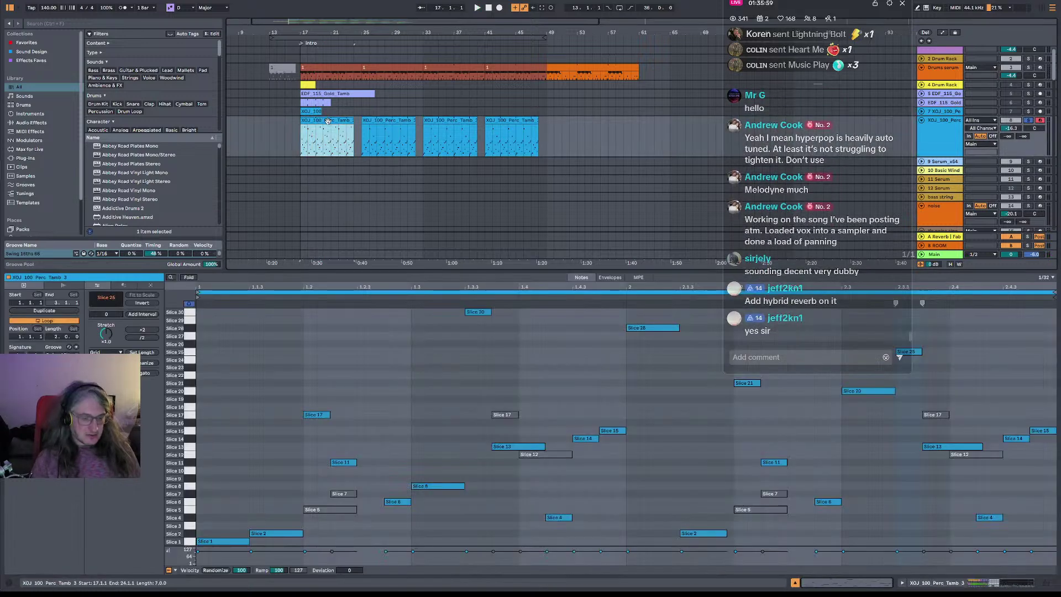
pyautogui.hotkey('ctrl', 'r')
pyautogui.write('2')
pyautogui.press('Return')
pyautogui.moveTo(327, 120); pyautogui.dragTo(461, 121)
pyautogui.moveTo(461, 121); pyautogui.dragTo(526, 122)
# - Show the percussion track's devices and save the Live Set
pyautogui.doubleClick(935, 137)
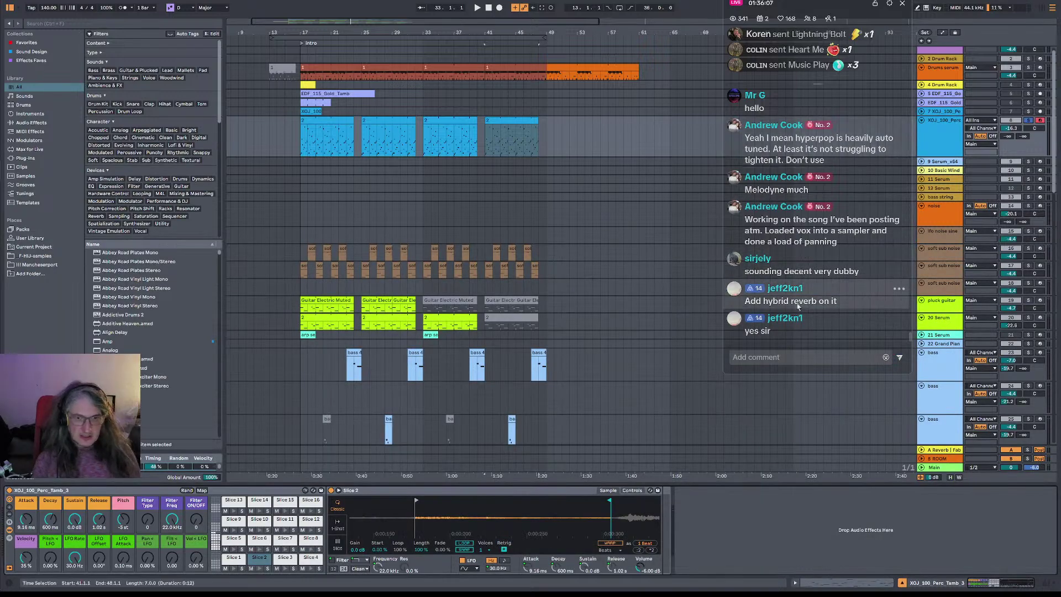
pyautogui.hotkey('ctrl', 'shift', 's')
pyautogui.press('Return')
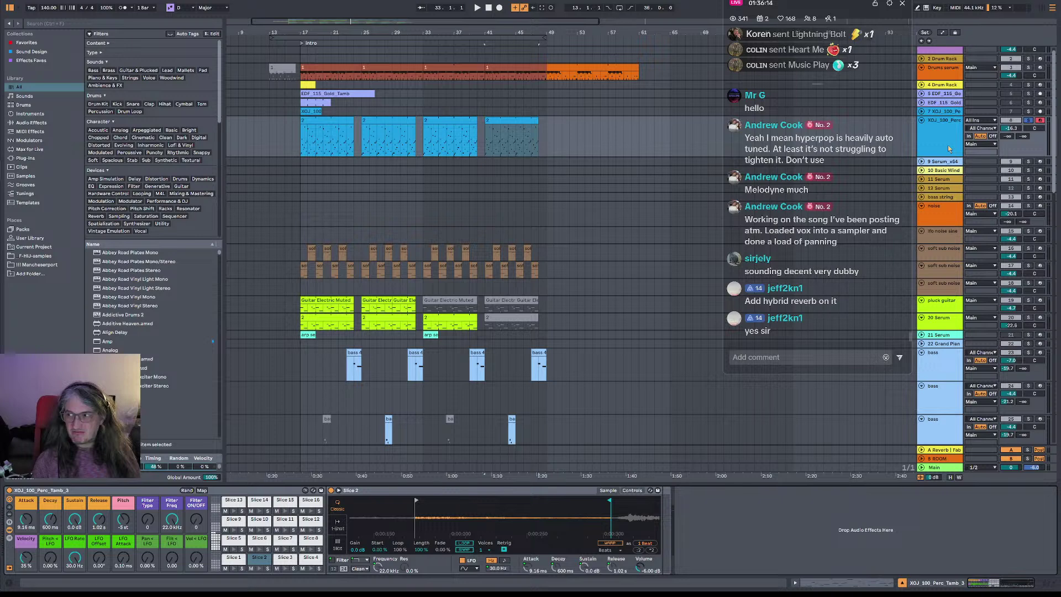
# - Find Hybrid Reverb in the browser, look over its Drums presets and load the default device onto the percussion track
pyautogui.click(31, 43)
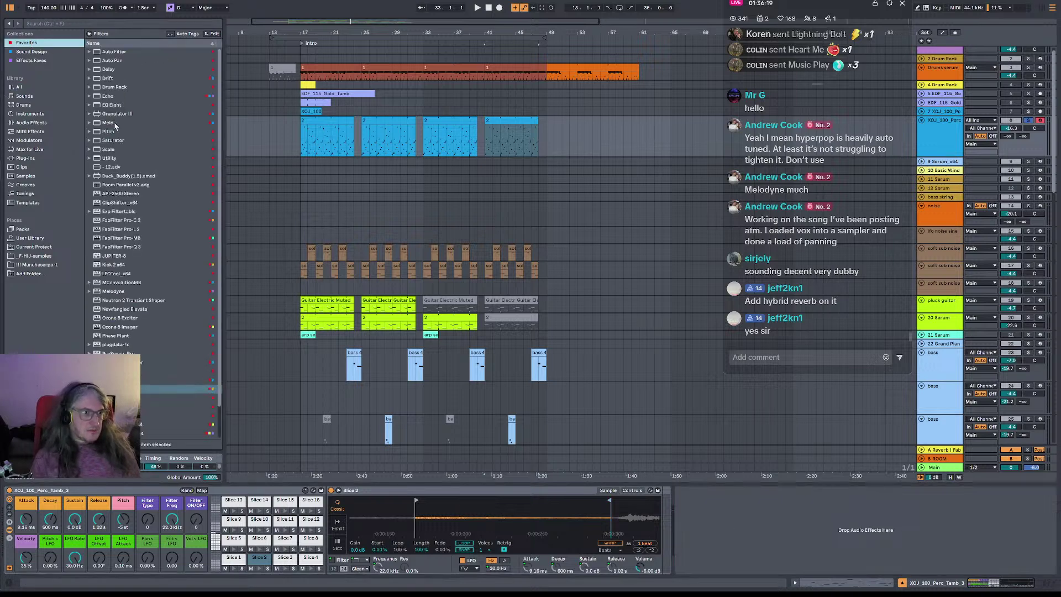
pyautogui.click(32, 51)
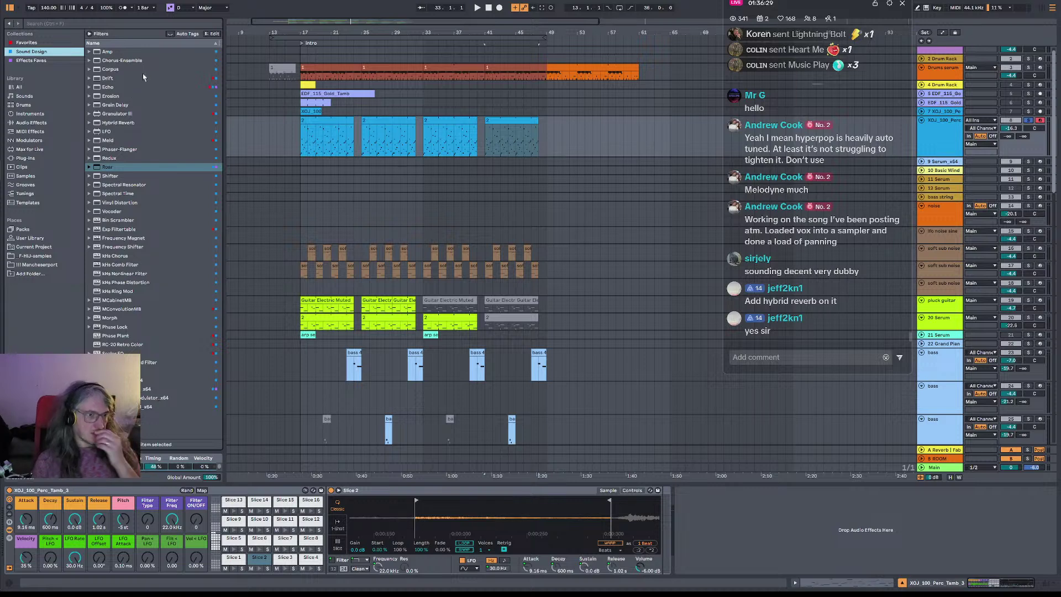
pyautogui.click(30, 62)
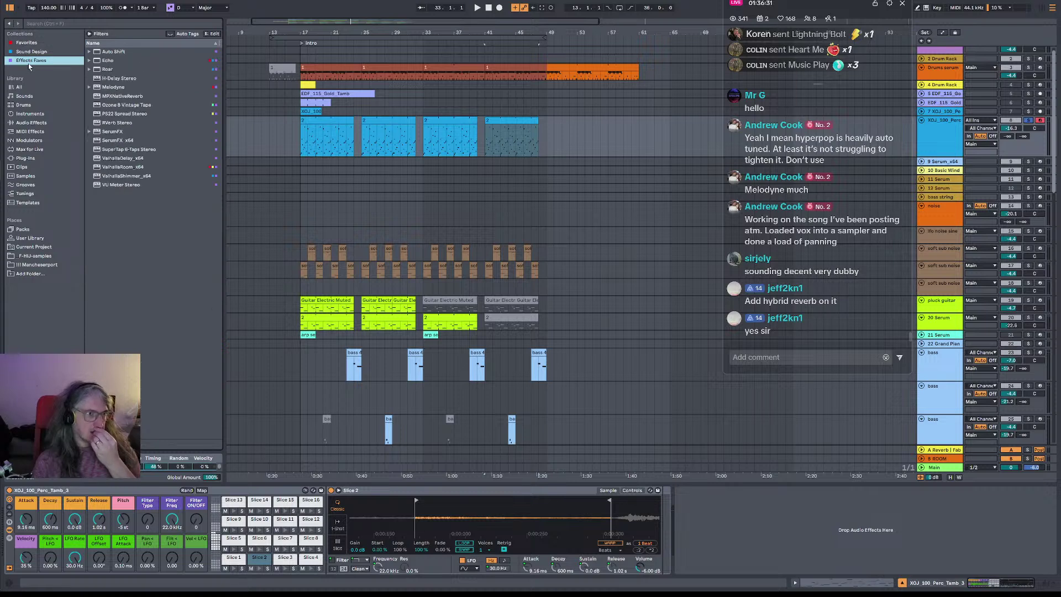
pyautogui.click(35, 121)
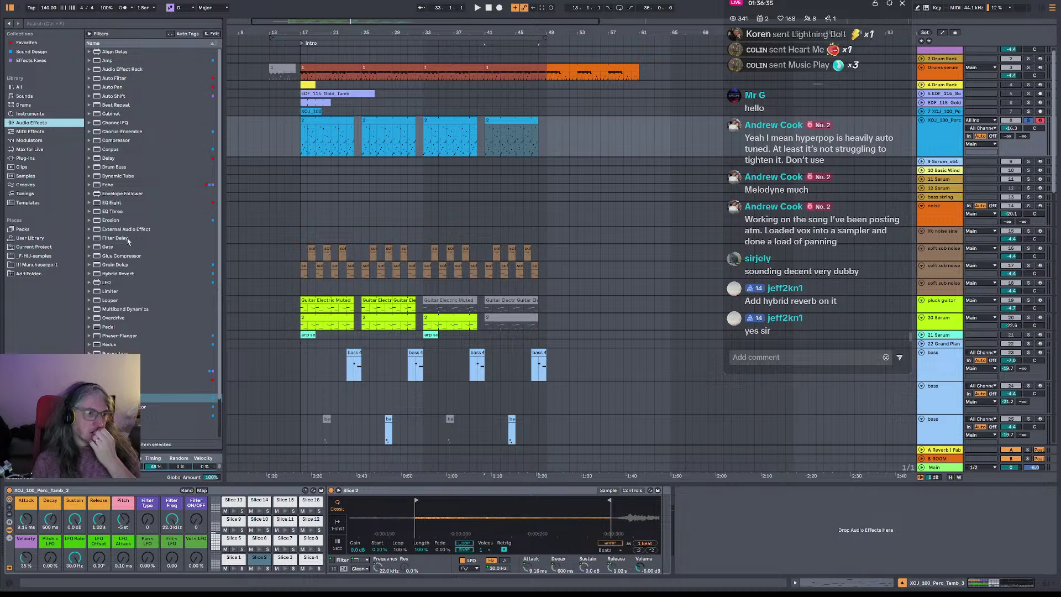
pyautogui.click(141, 277)
pyautogui.click(37, 52)
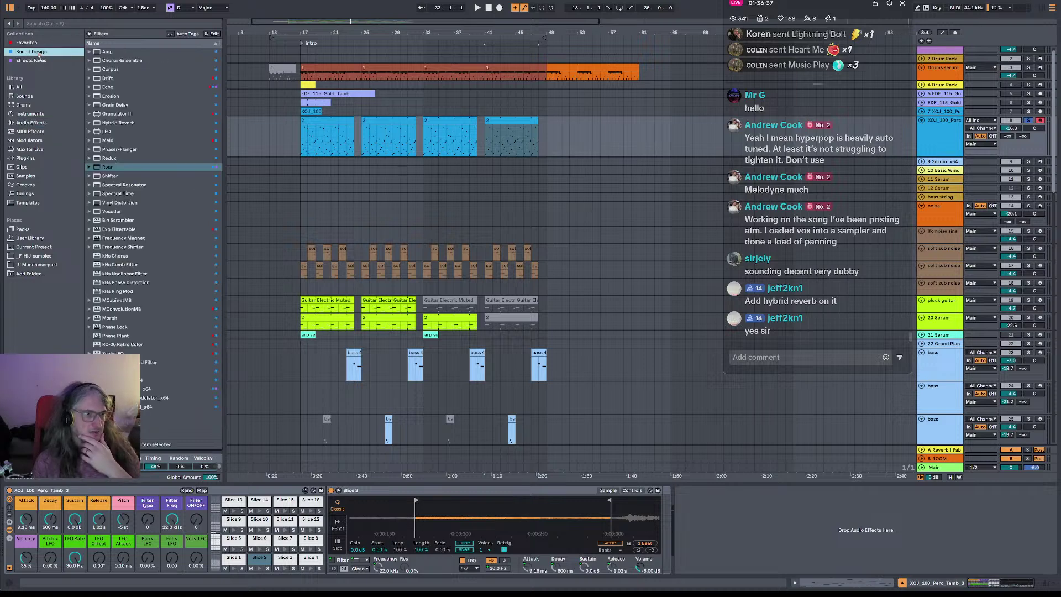
pyautogui.click(112, 123)
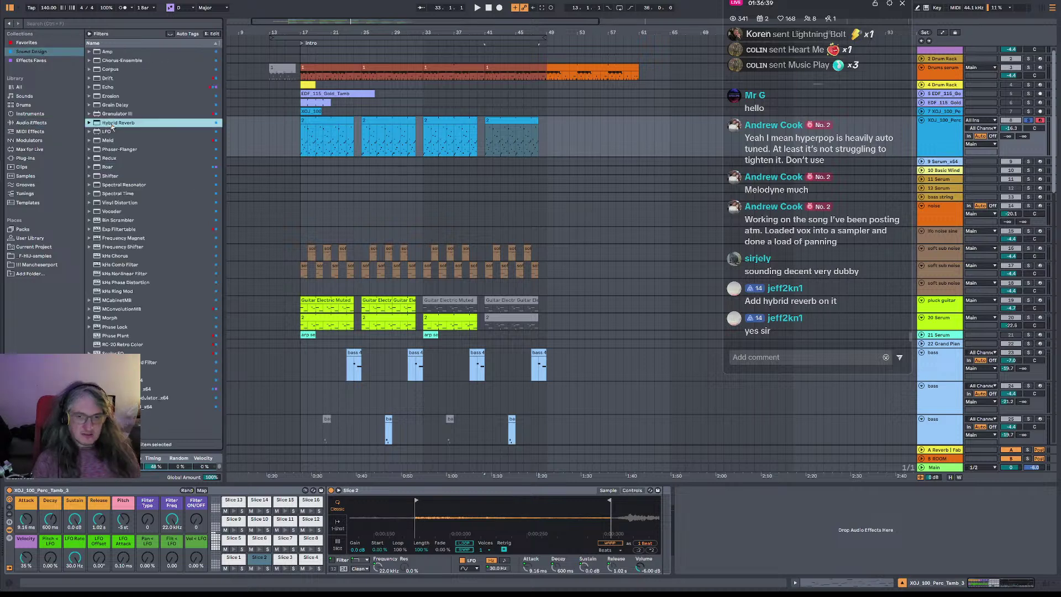
pyautogui.click(89, 123)
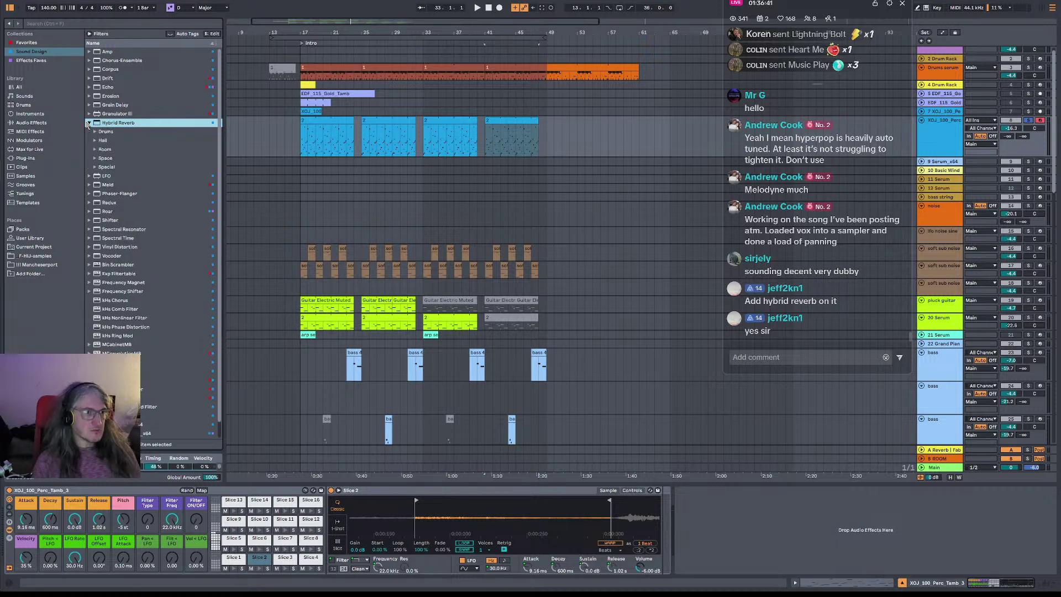
pyautogui.click(94, 132)
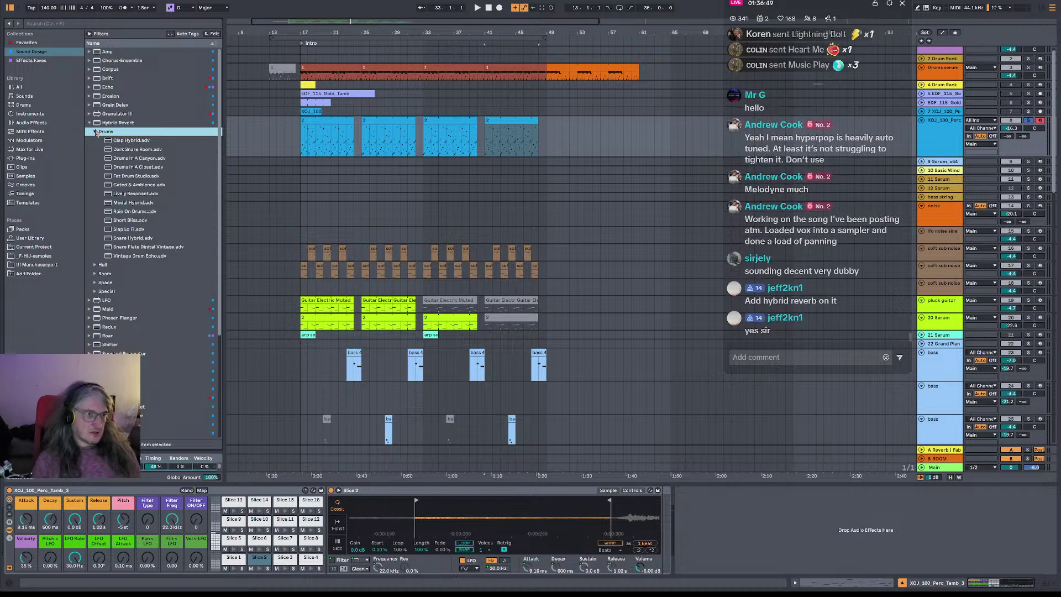
pyautogui.click(95, 131)
pyautogui.click(100, 122)
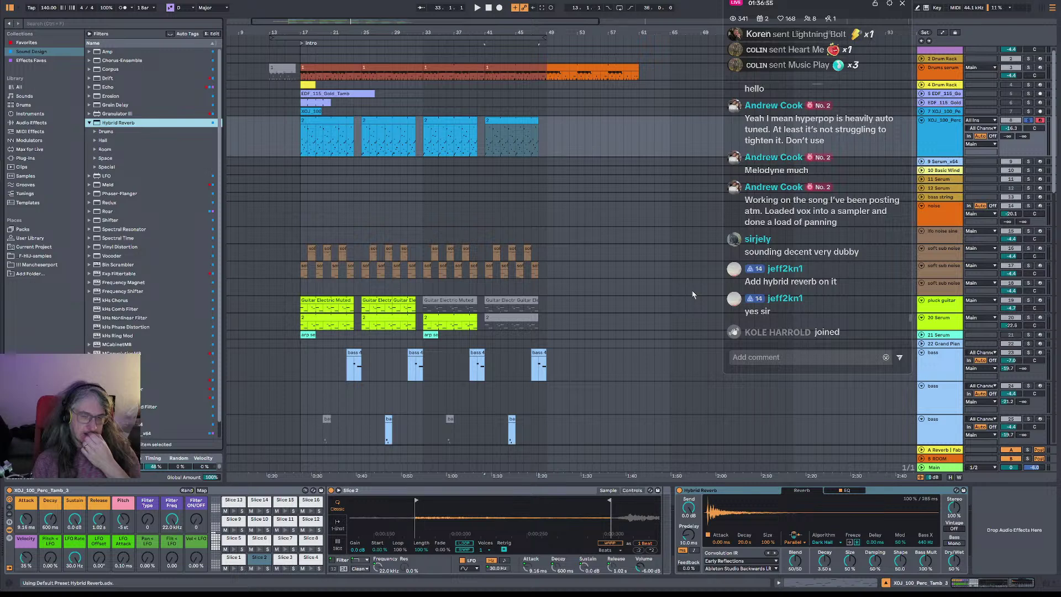
pyautogui.click(572, 81)
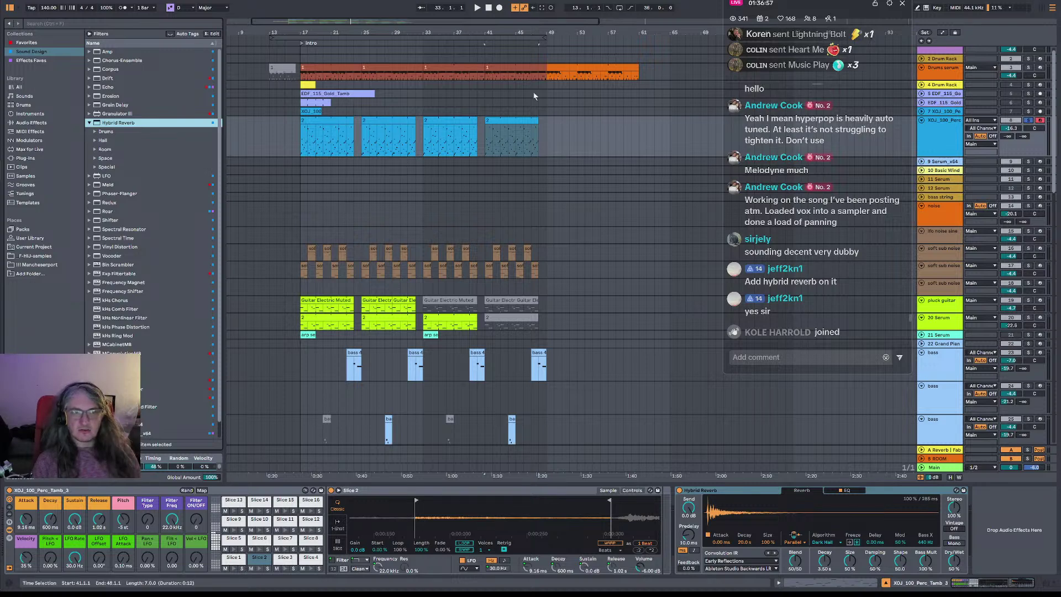
pyautogui.click(464, 124)
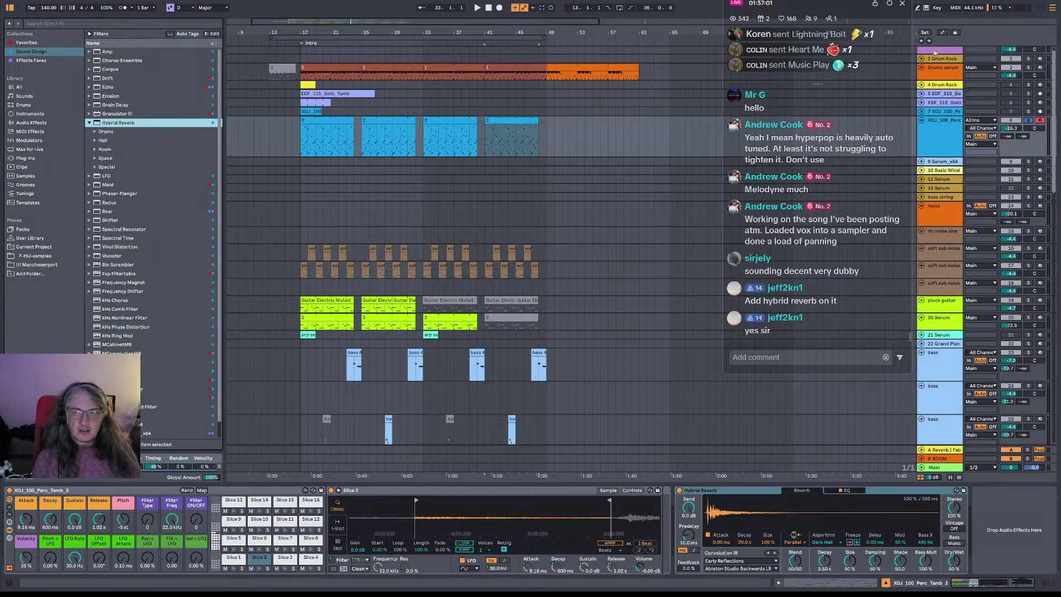
pyautogui.scroll(1, 926, 51)
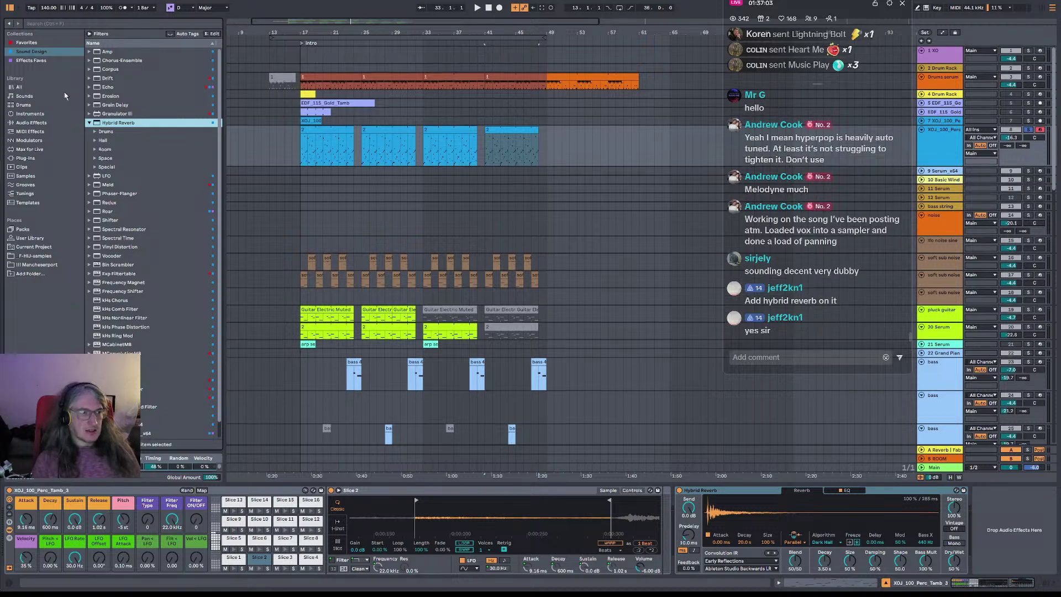
# - Filter the drum library to Hihat sounds and browse the Hihat 808 samples
pyautogui.click(40, 123)
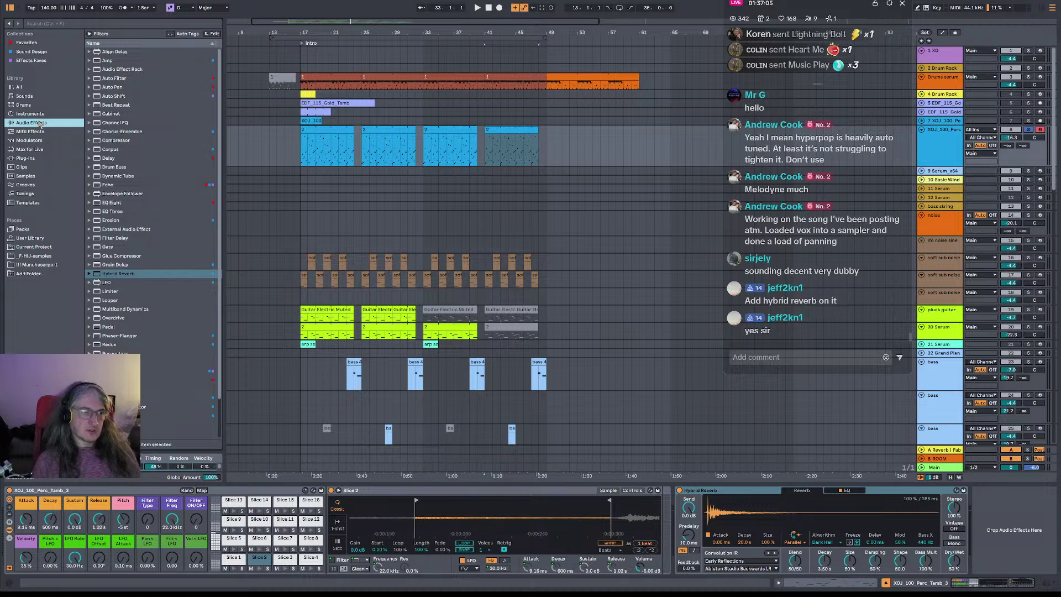
pyautogui.click(23, 104)
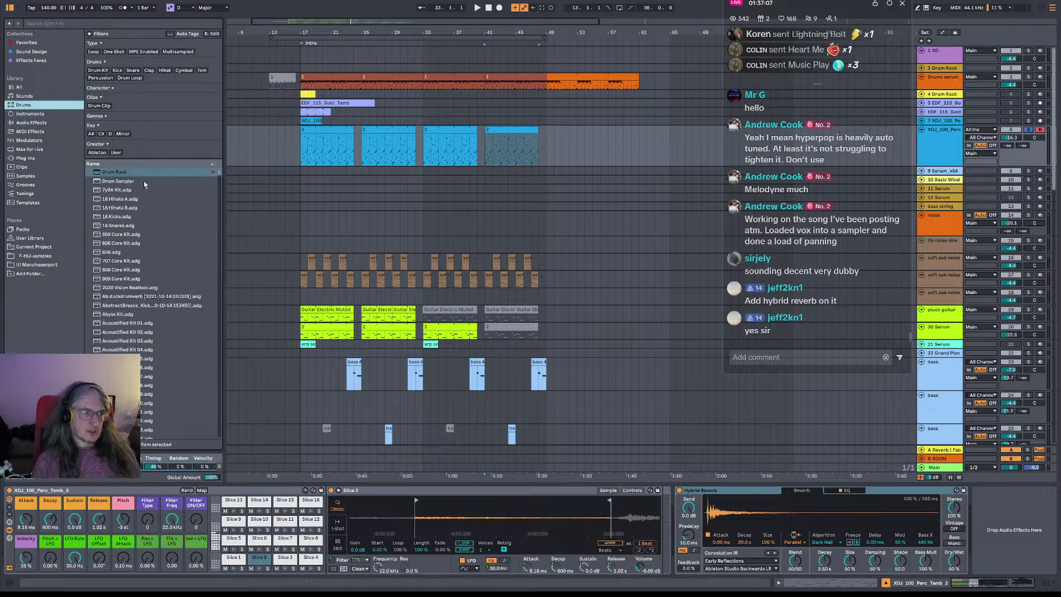
pyautogui.click(166, 70)
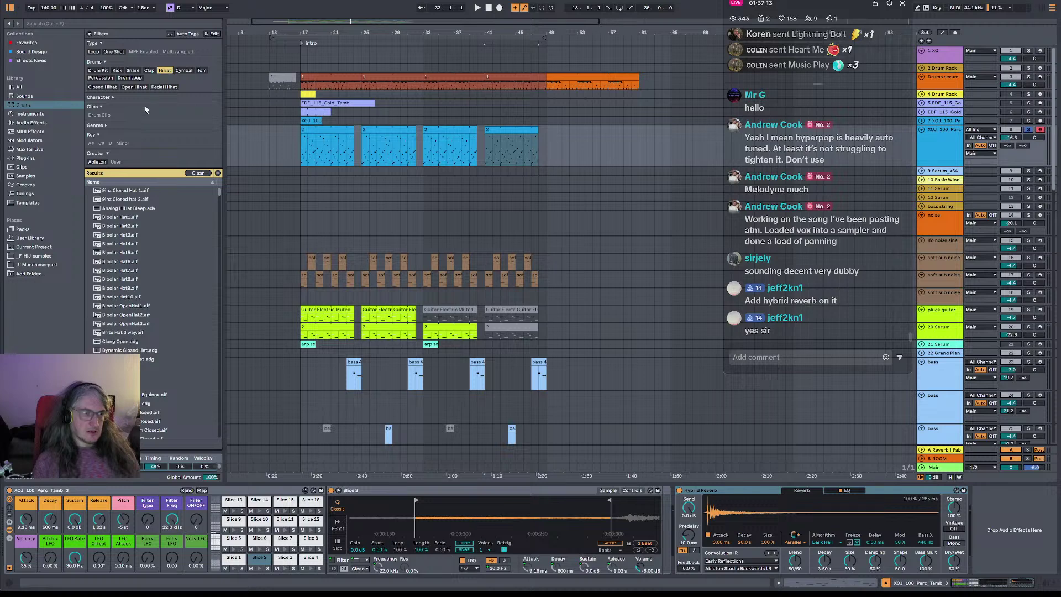
pyautogui.scroll(-3, 191, 327)
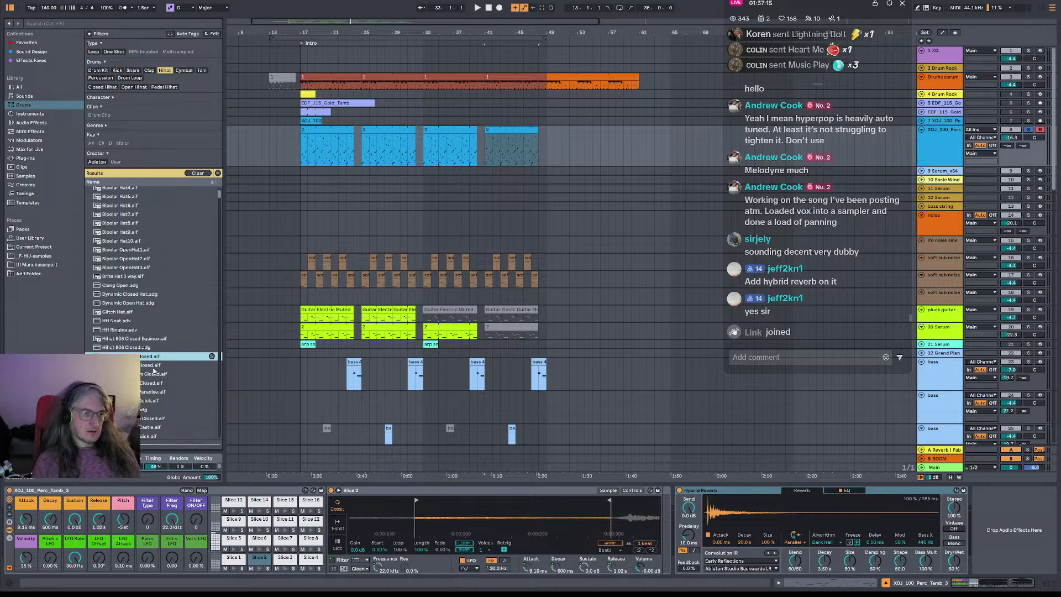
pyautogui.scroll(-3, 192, 377)
pyautogui.click(192, 327)
pyautogui.scroll(-3, 193, 326)
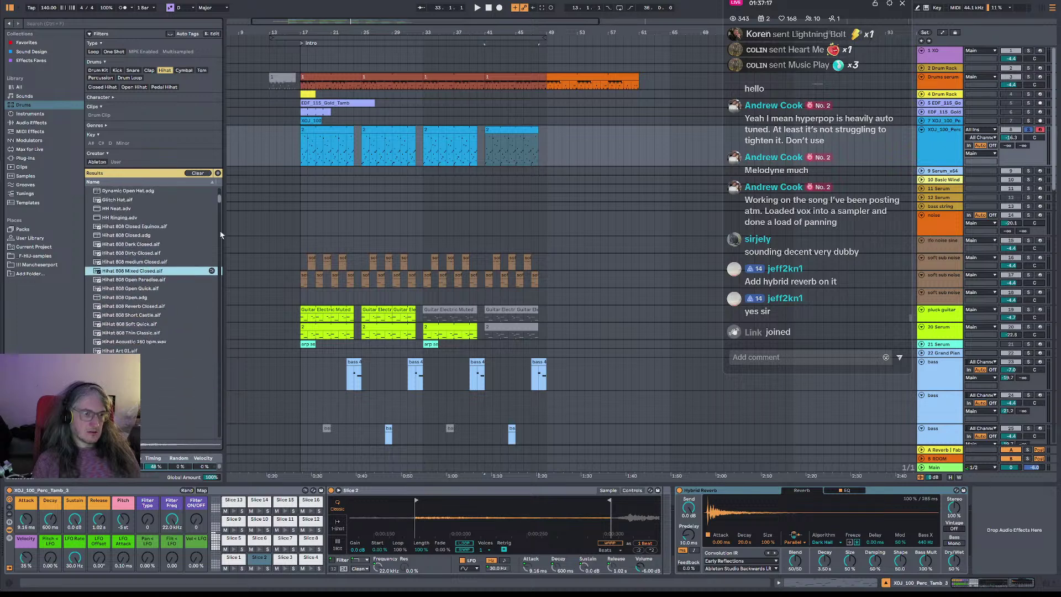
# - Search the Hihat drum sounds for 909, audition the results and load Hihat Open 909.aif as Hybrid Reverb's impulse response
pyautogui.click(81, 24)
pyautogui.write('9')
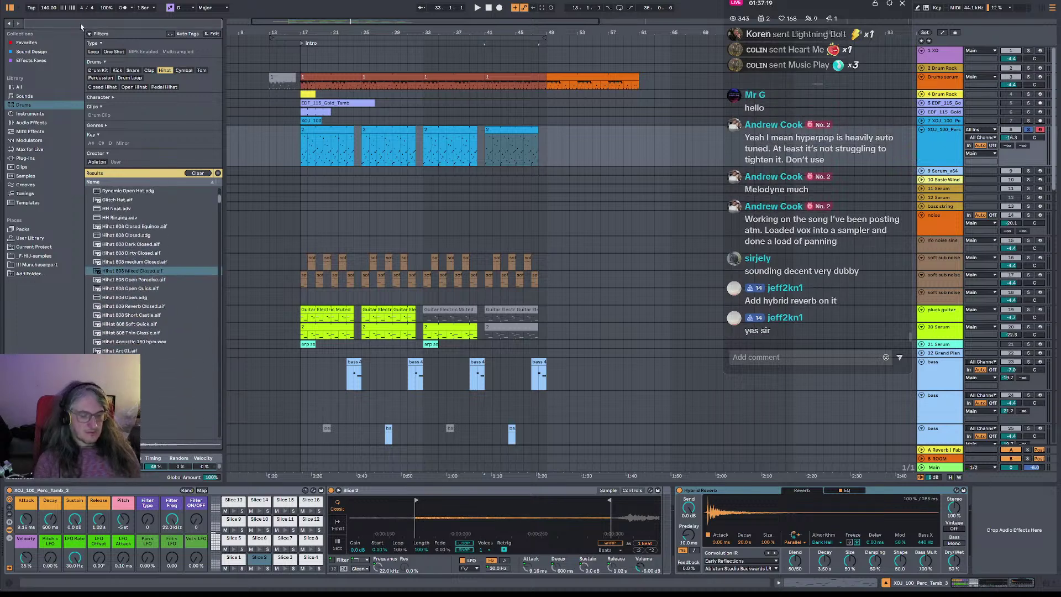
pyautogui.write('09')
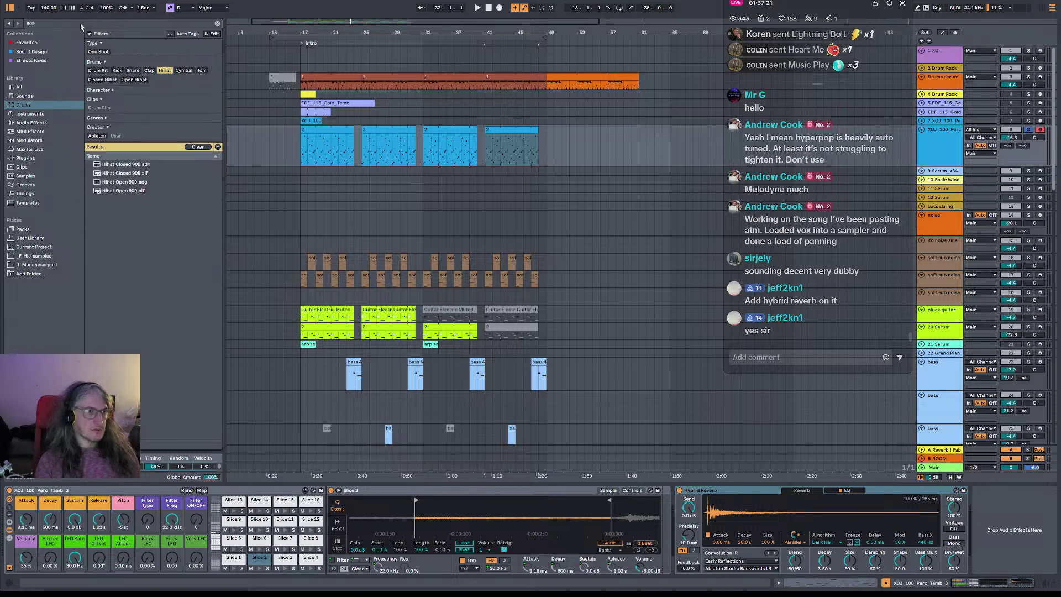
pyautogui.press('Down')
pyautogui.press('Down')
pyautogui.press('Down')
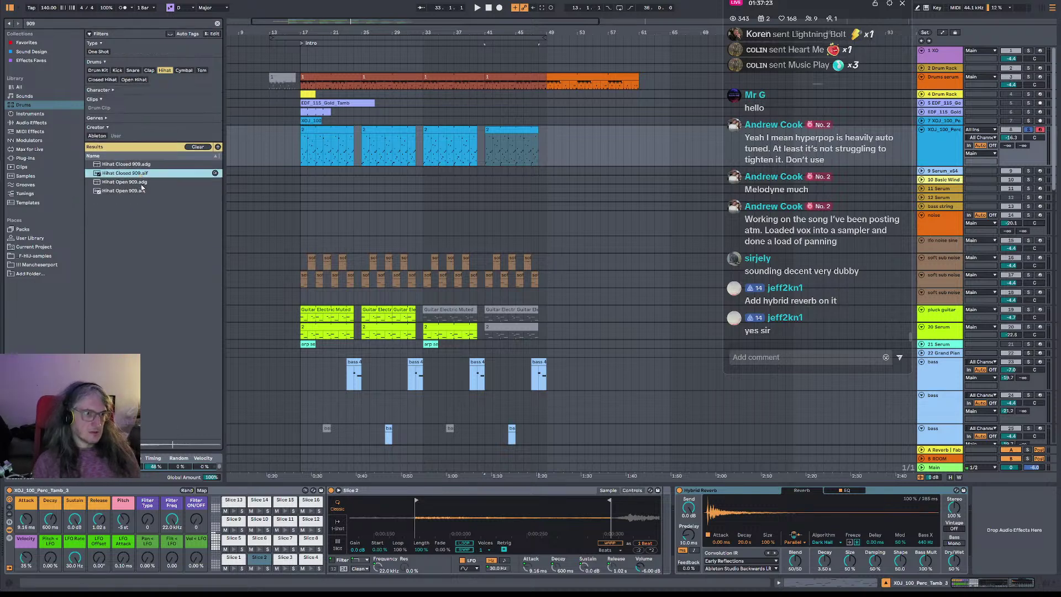
pyautogui.click(142, 192)
pyautogui.click(141, 183)
pyautogui.click(141, 191)
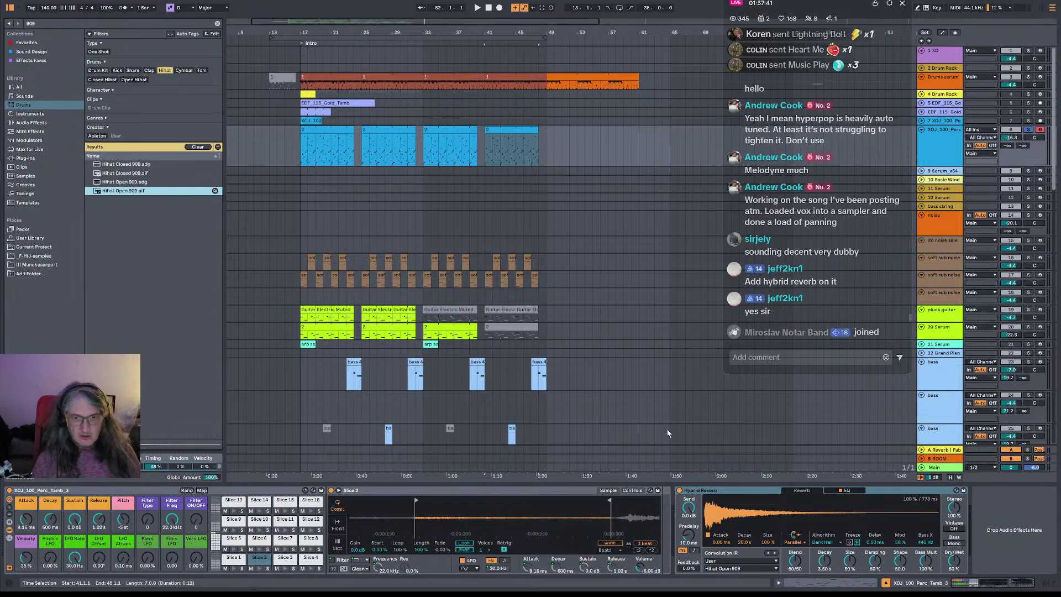
# - Save the Live Set and set Hybrid Reverb's blend to 100/0 so that only the convolution side sounds
pyautogui.hotkey('ctrl', 'shift', 's')
pyautogui.press('Return')
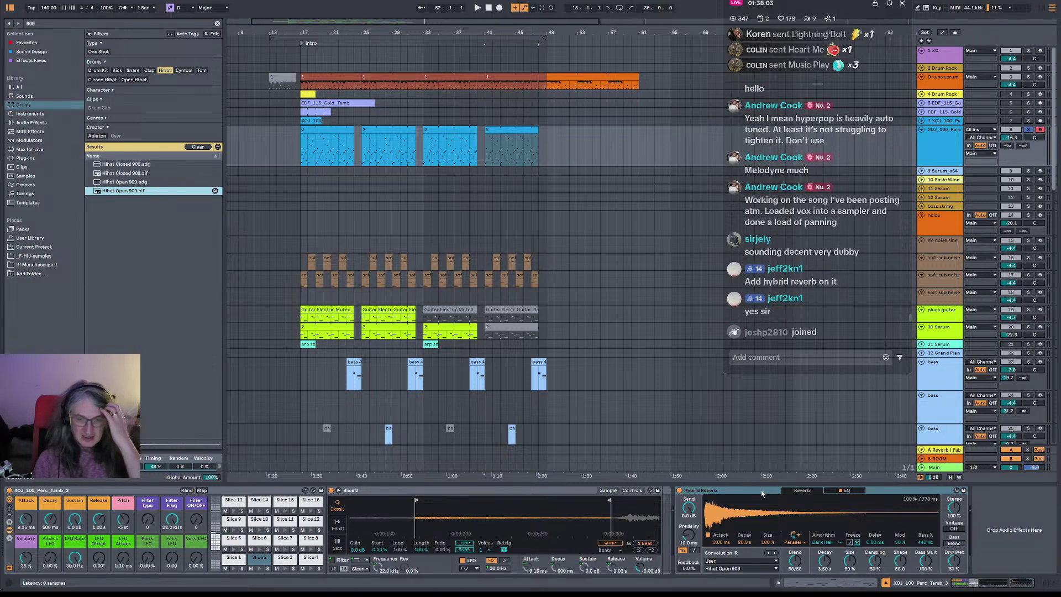
pyautogui.moveTo(798, 561); pyautogui.dragTo(798, 558)
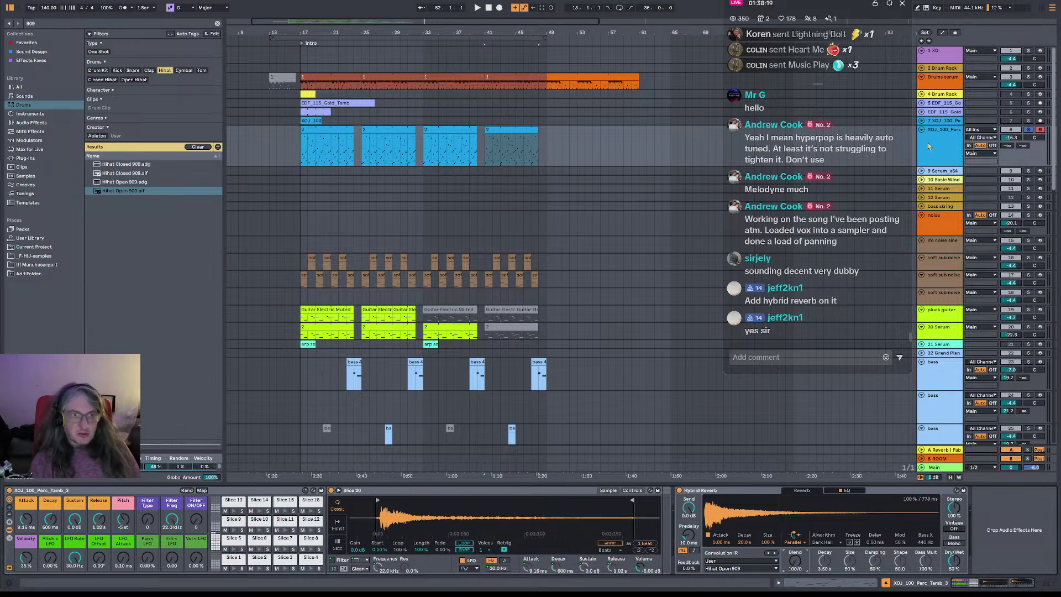
# - Play the arrangement from just before the first percussion clip to hear the hi-hat reverb in the full mix
pyautogui.press('space')
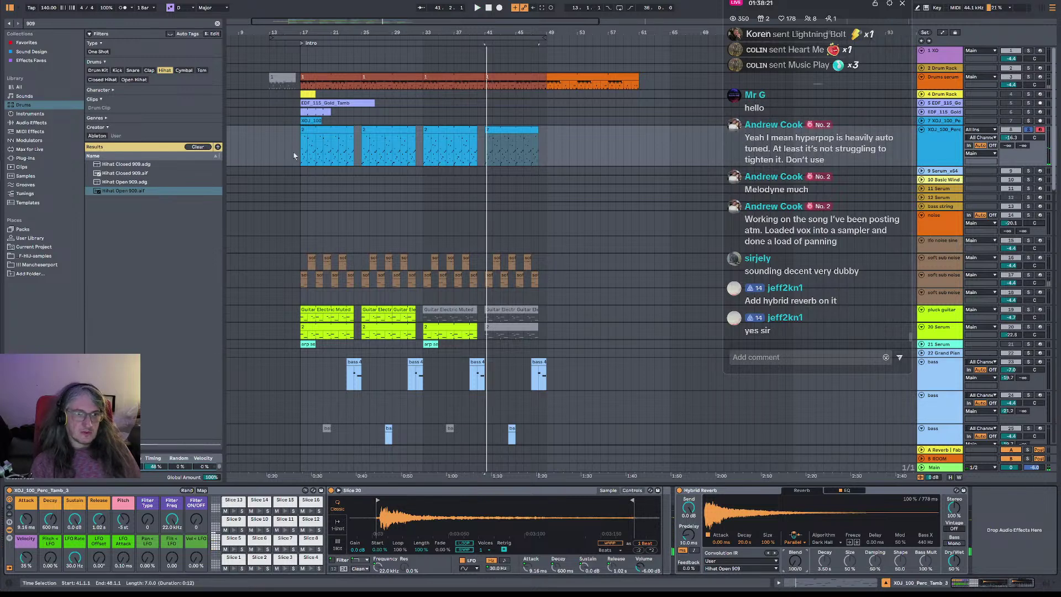
pyautogui.click(293, 151)
pyautogui.press('space')
pyautogui.press('space')
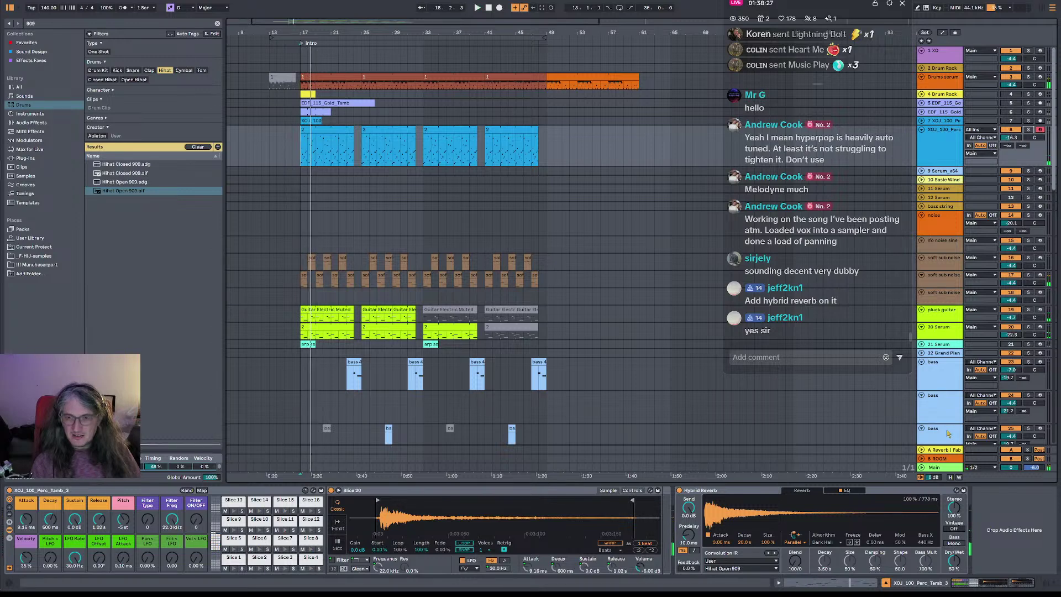
pyautogui.press('space')
pyautogui.press('space')
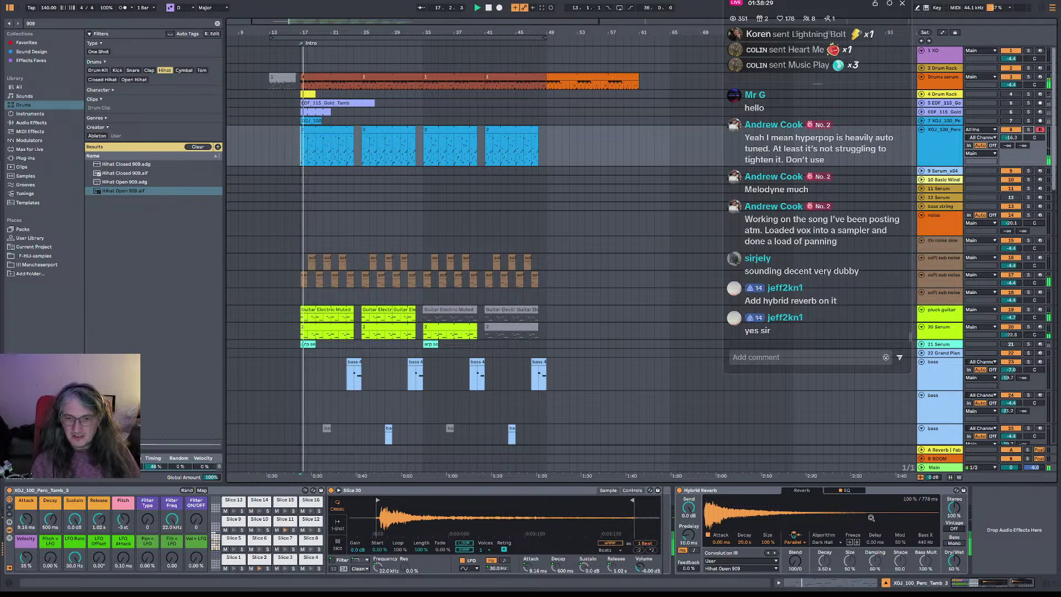
# - Solo the percussion track and try Hybrid Reverb's Dry/Wet at 100% and 48% during playback, ending on a medium mix
pyautogui.click(1028, 131)
pyautogui.press('space')
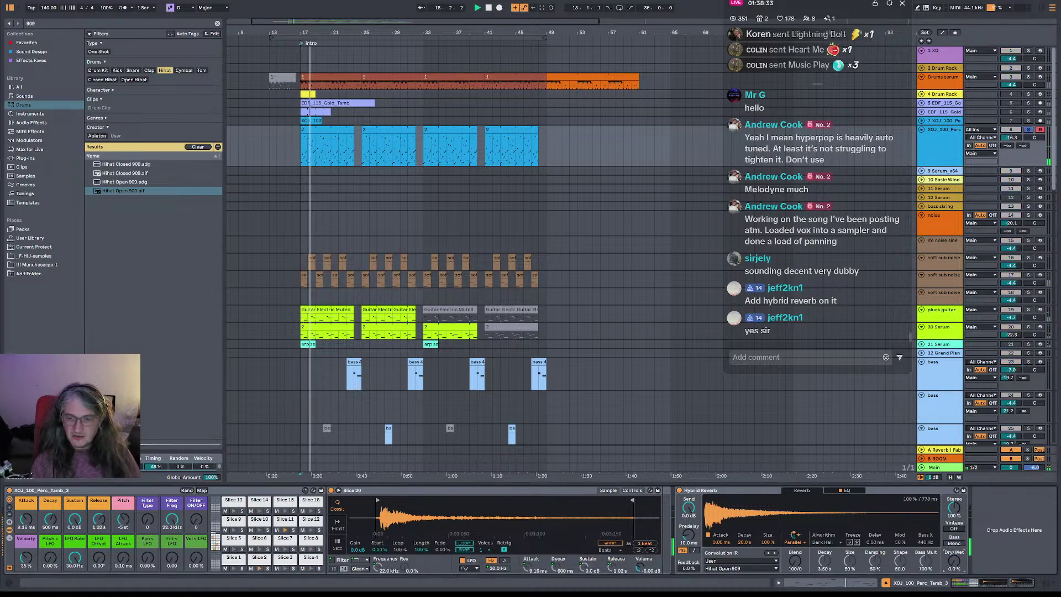
pyautogui.moveTo(956, 562); pyautogui.dragTo(955, 536)
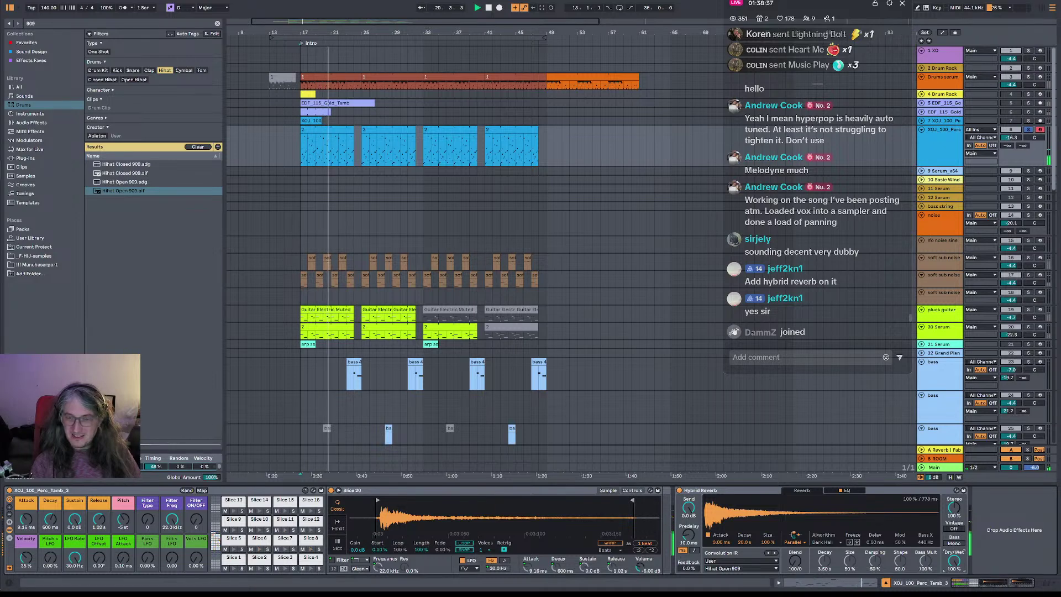
pyautogui.moveTo(955, 536); pyautogui.dragTo(955, 564)
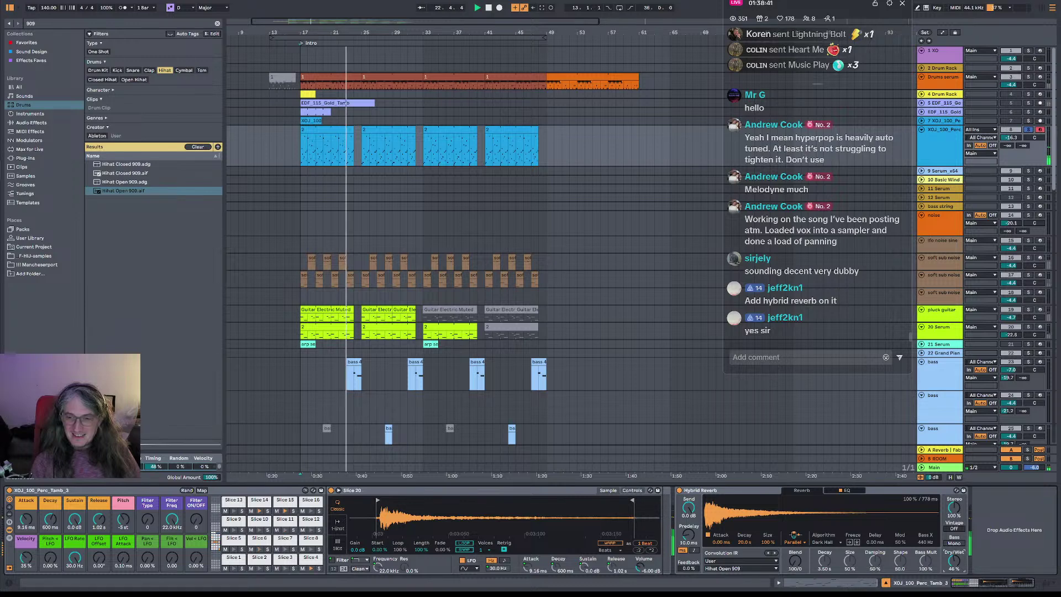
pyautogui.press('space')
pyautogui.moveTo(955, 561); pyautogui.dragTo(955, 546)
pyautogui.press('space')
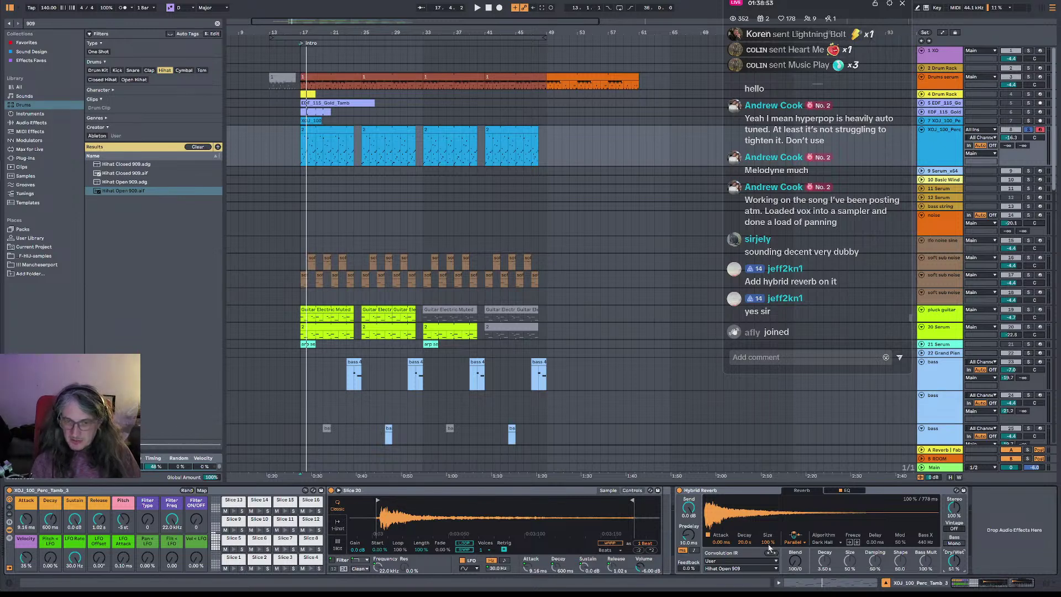
# - Try the impulse response Size at 40%, and settle on 69% while replaying the soloed percussion
pyautogui.moveTo(767, 542); pyautogui.dragTo(767, 525)
pyautogui.press('space')
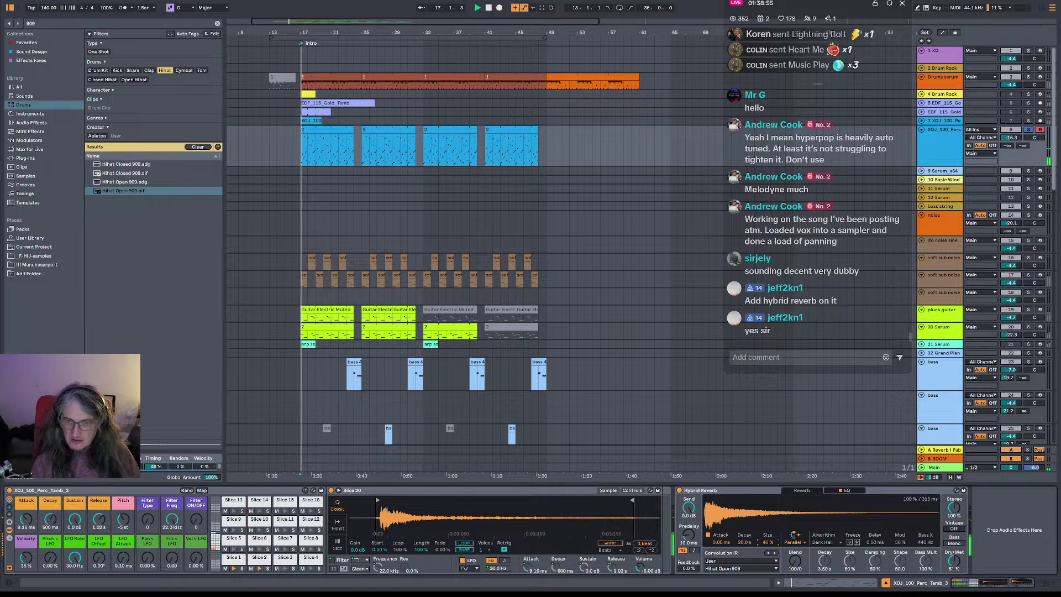
pyautogui.press('space')
pyautogui.moveTo(767, 542); pyautogui.dragTo(767, 568)
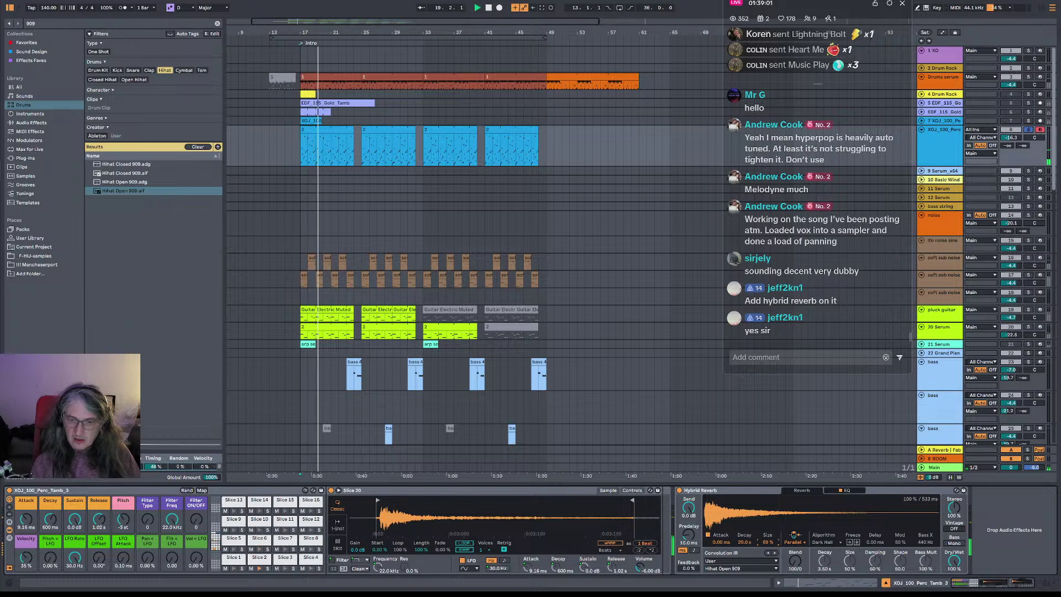
# - Compare Hybrid Reverb's Dry/Wet at 41% and 100% by replaying the soloed percussion loop
pyautogui.press('space')
pyautogui.press('space')
pyautogui.click(951, 563)
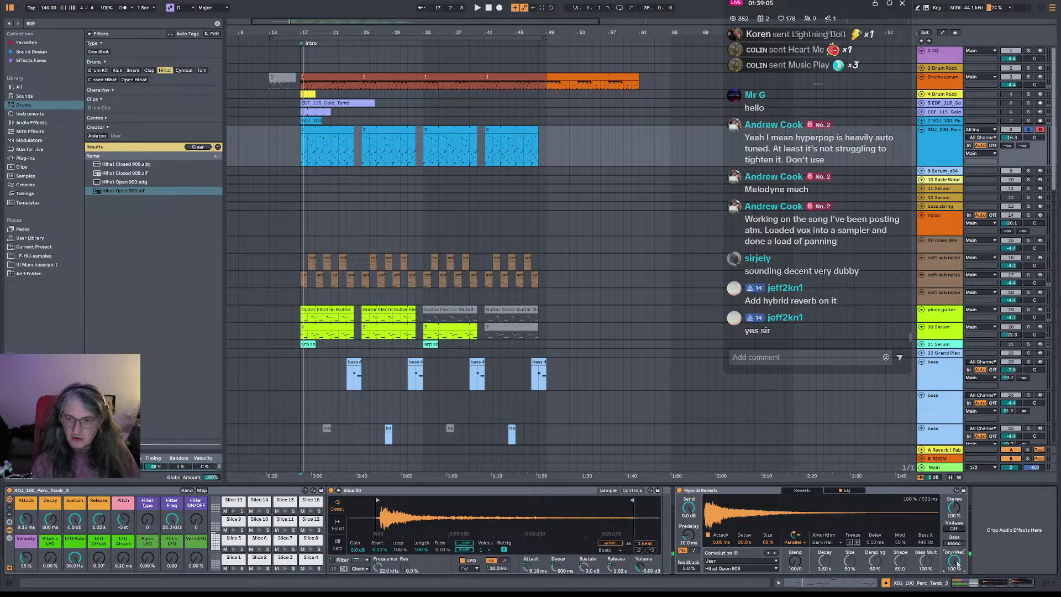
pyautogui.moveTo(954, 561); pyautogui.dragTo(954, 572)
pyautogui.press('space')
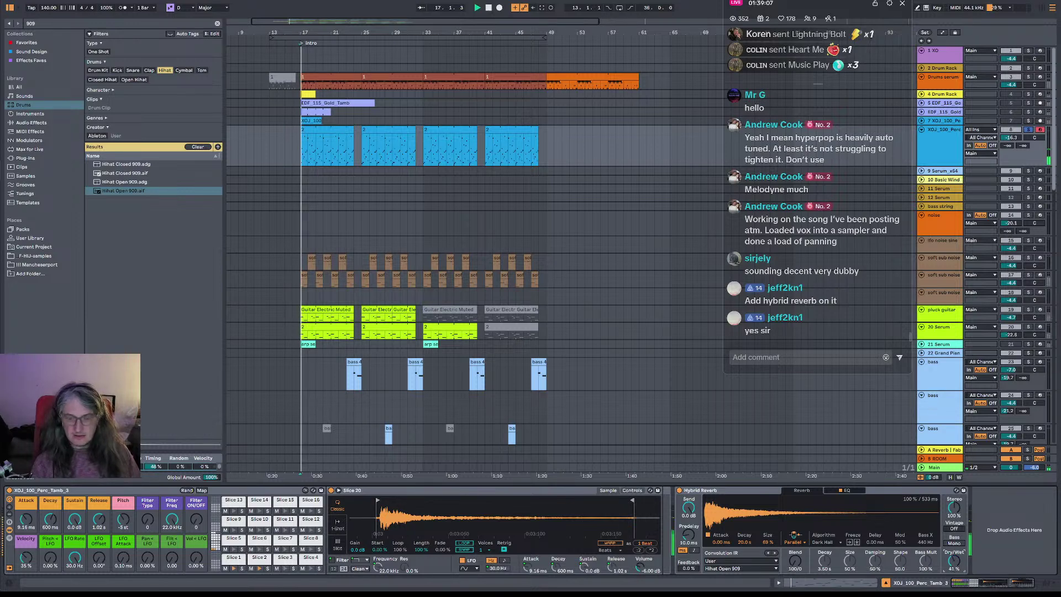
pyautogui.moveTo(954, 562); pyautogui.dragTo(953, 551)
pyautogui.press('space')
pyautogui.press('space')
pyautogui.press('space')
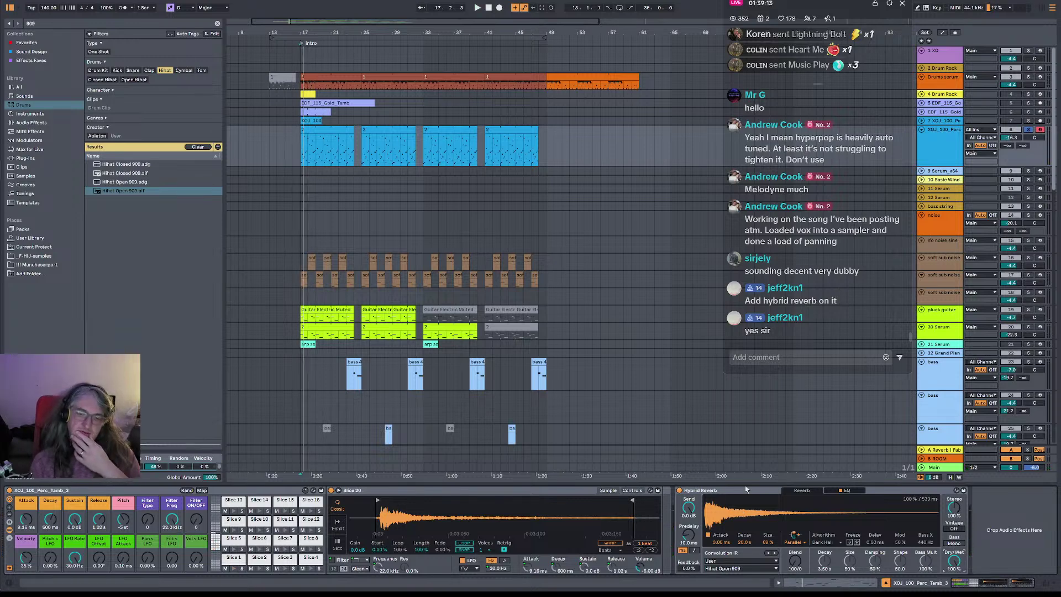
pyautogui.press('space')
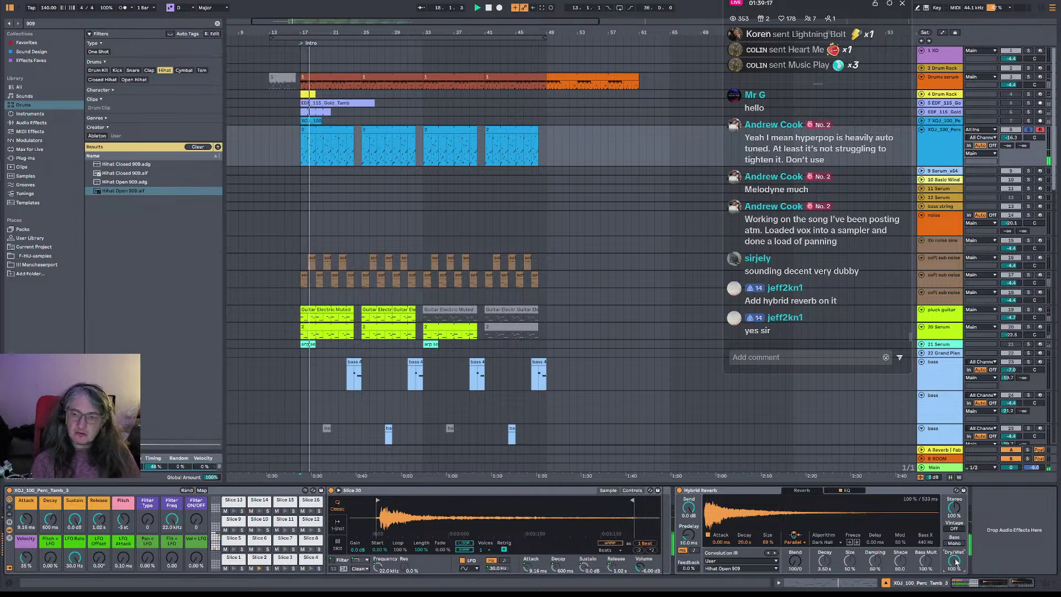
# - Shape the impulse response envelope with an Attack of 73.4 ms and a Decay of 107 ms
pyautogui.press('space')
pyautogui.moveTo(689, 568)
pyautogui.mouseDown()
pyautogui.moveTo(689, 525)
pyautogui.moveTo(689, 569)
pyautogui.mouseUp()
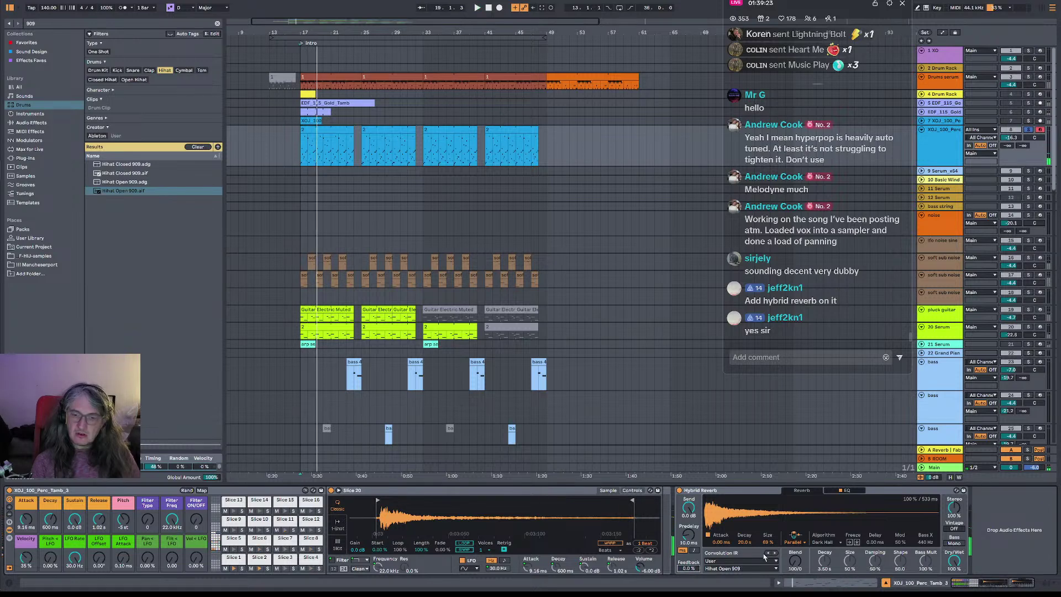
pyautogui.press('space')
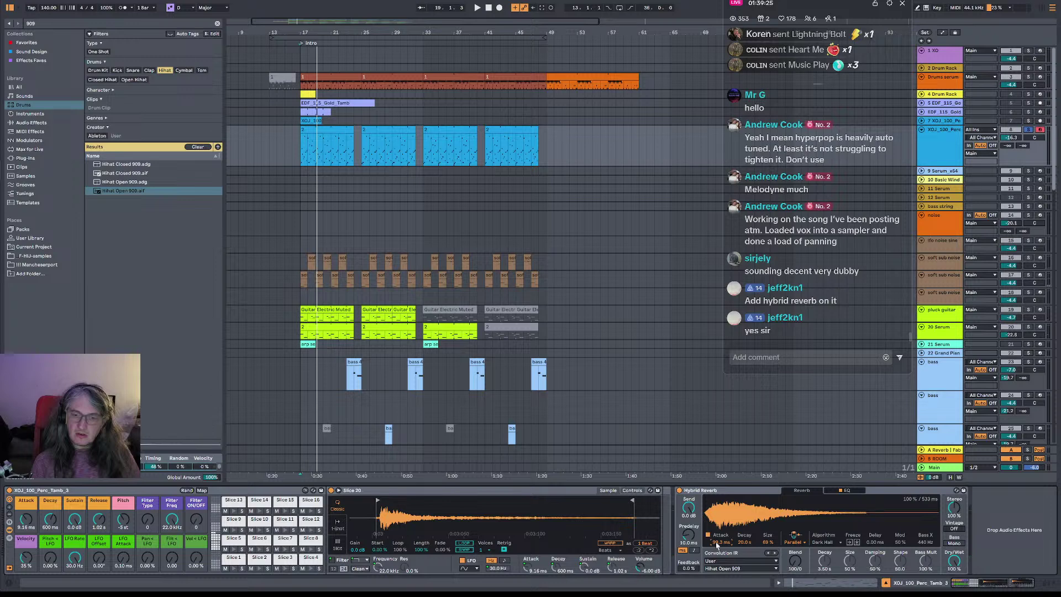
pyautogui.moveTo(716, 543); pyautogui.dragTo(748, 560)
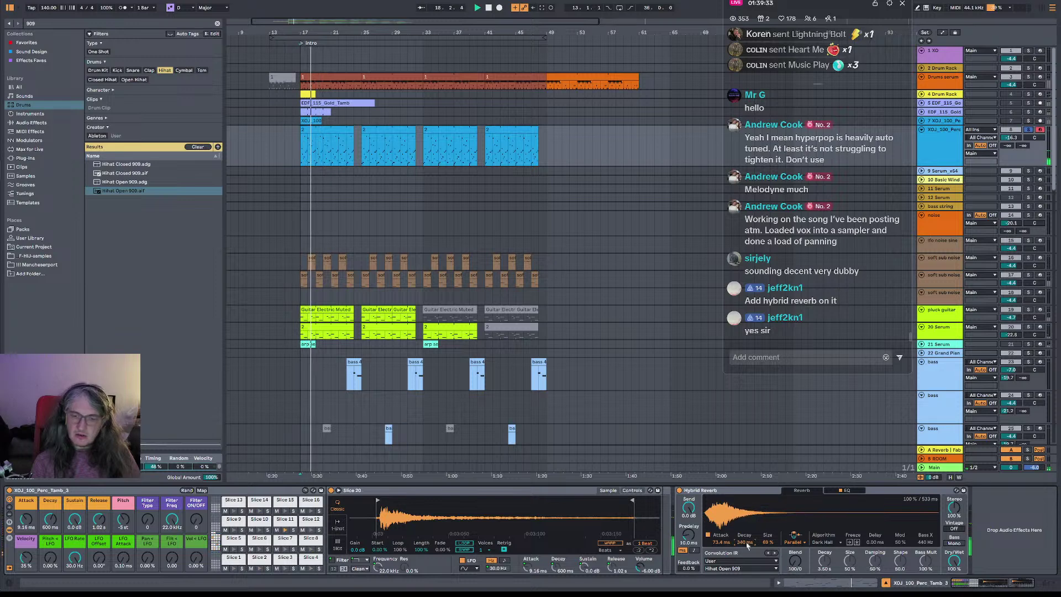
pyautogui.moveTo(751, 543); pyautogui.dragTo(751, 550)
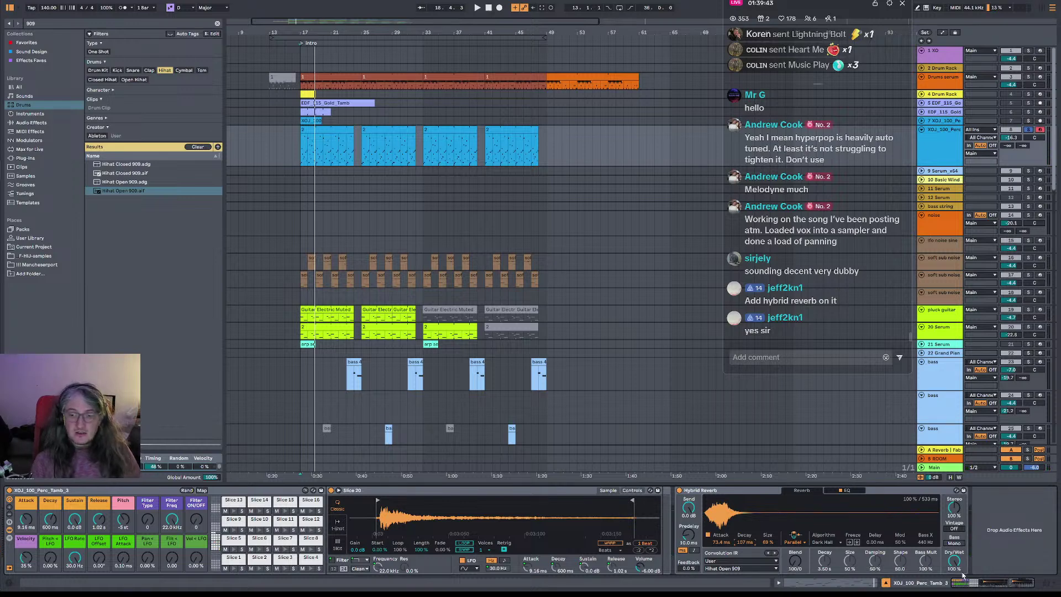
# - Lower Hybrid Reverb's Dry/Wet to roughly half and replay the soloed percussion
pyautogui.moveTo(953, 561); pyautogui.dragTo(952, 588)
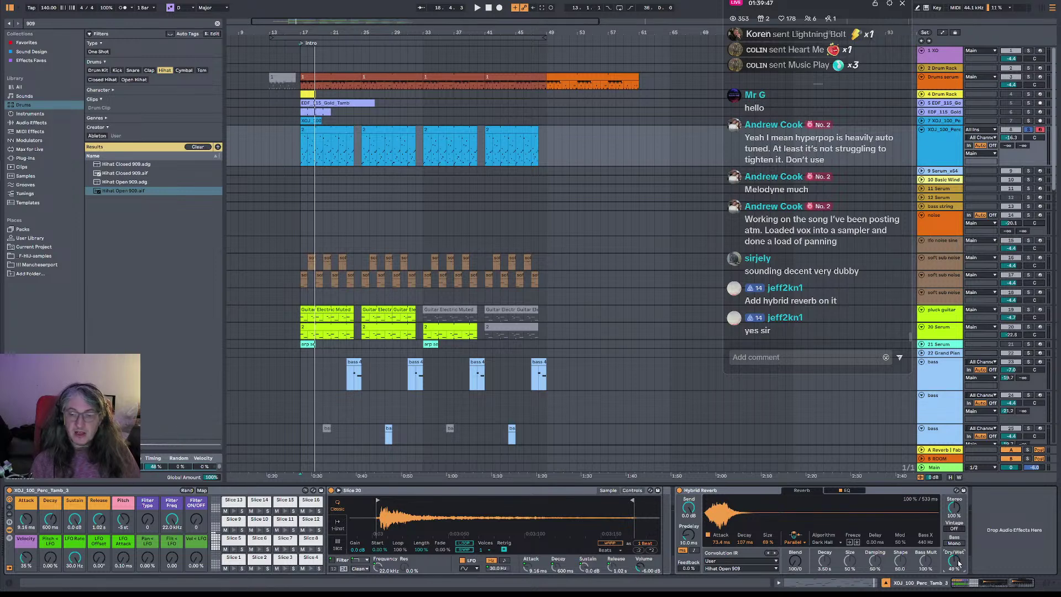
pyautogui.moveTo(954, 561); pyautogui.dragTo(955, 558)
pyautogui.press('space')
pyautogui.press('space')
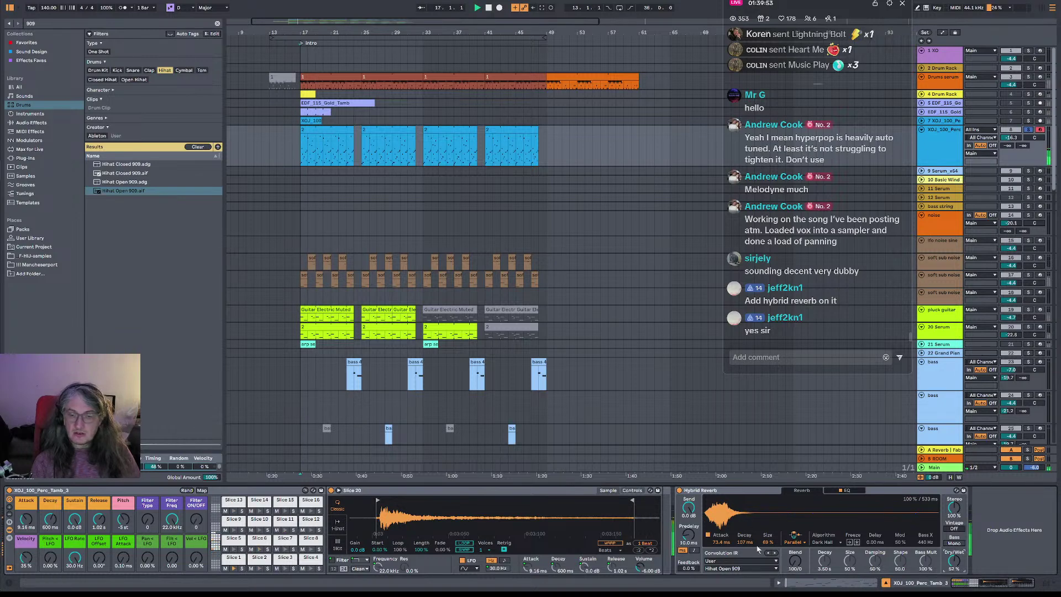
# - Set the impulse response Attack to 114 ms and check Hybrid Reverb's EQ page before returning to the reverb settings
pyautogui.moveTo(736, 545); pyautogui.dragTo(726, 545)
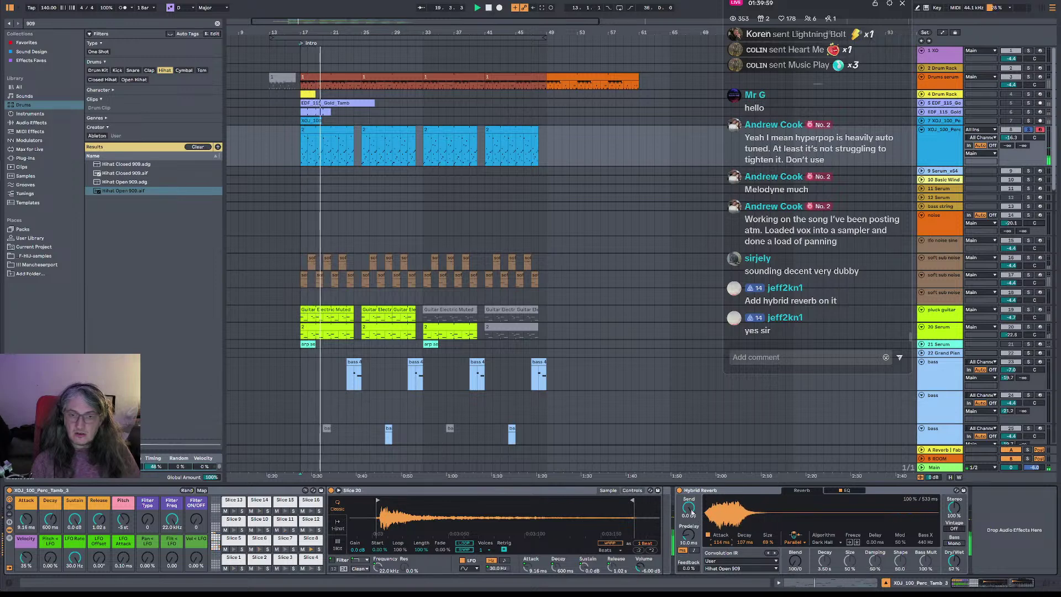
pyautogui.click(854, 491)
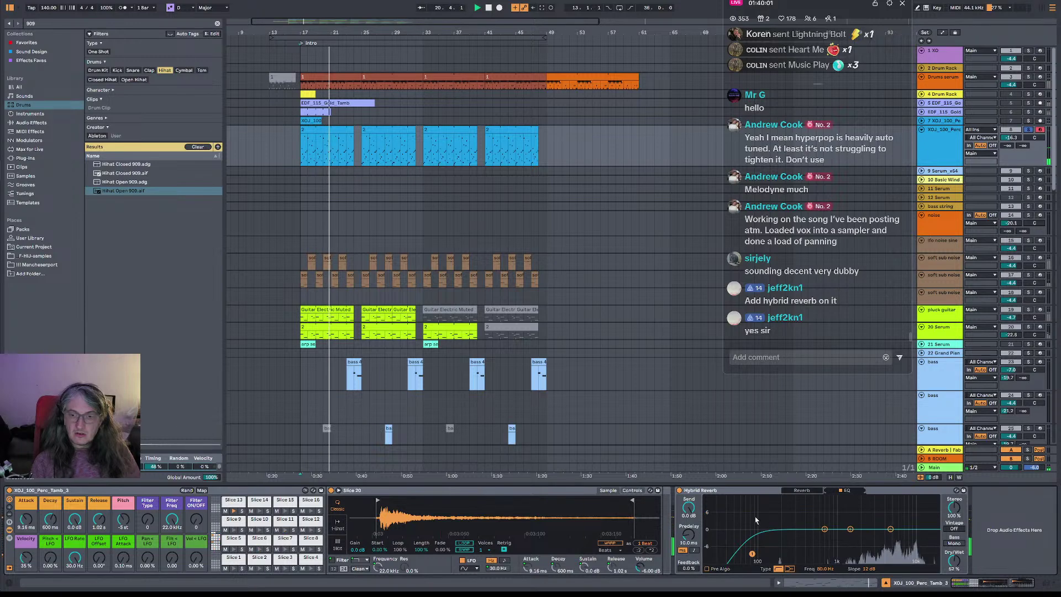
pyautogui.click(803, 491)
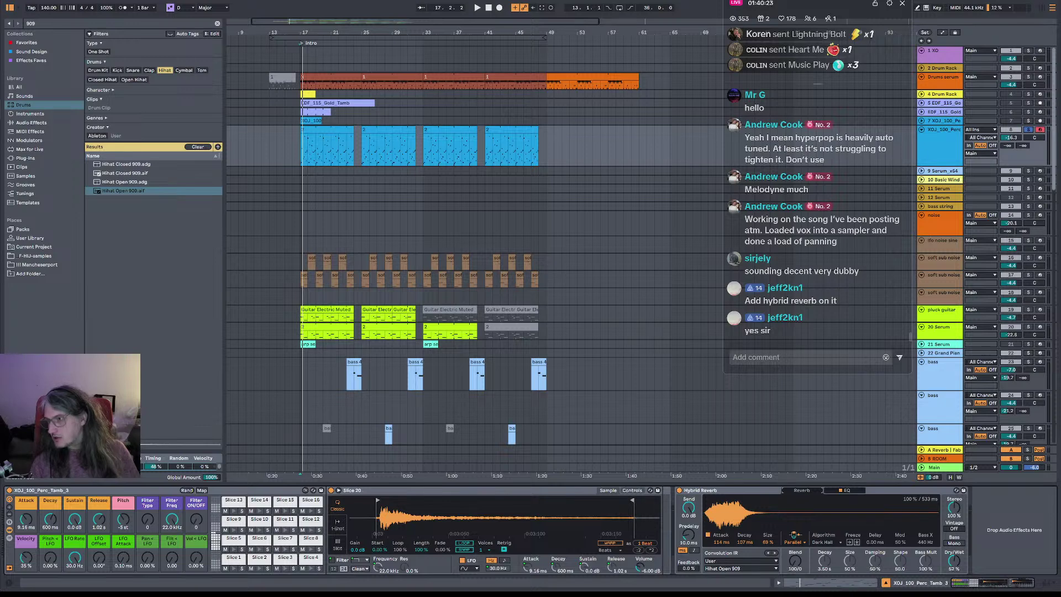
# - Unsolo the percussion track and compare the full mix from about bar 26 with Hybrid Reverb bypassed and enabled
pyautogui.rightClick(804, 314)
pyautogui.click(372, 244)
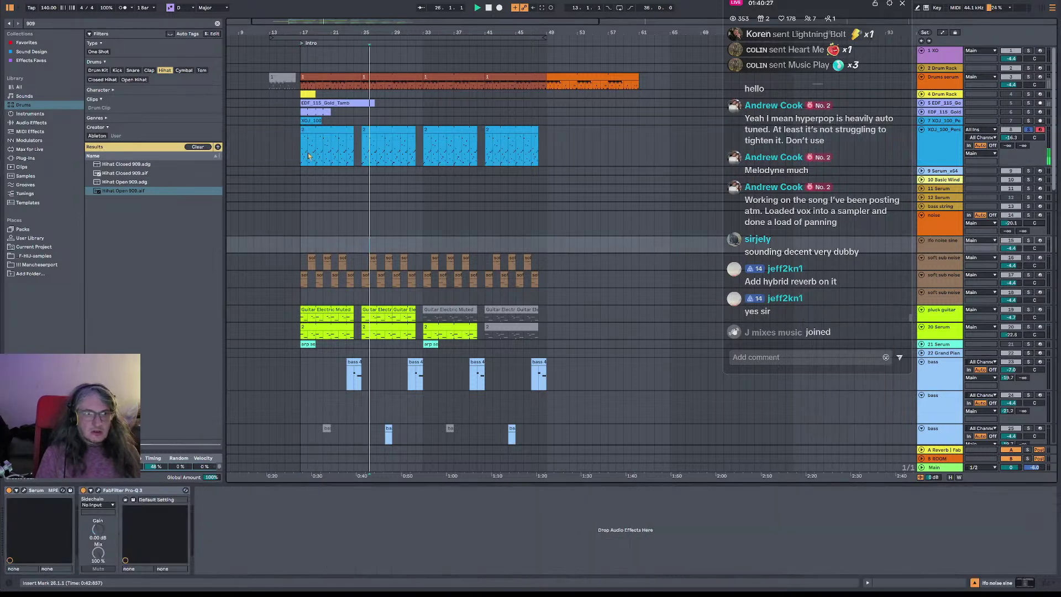
pyautogui.click(1028, 131)
pyautogui.click(939, 150)
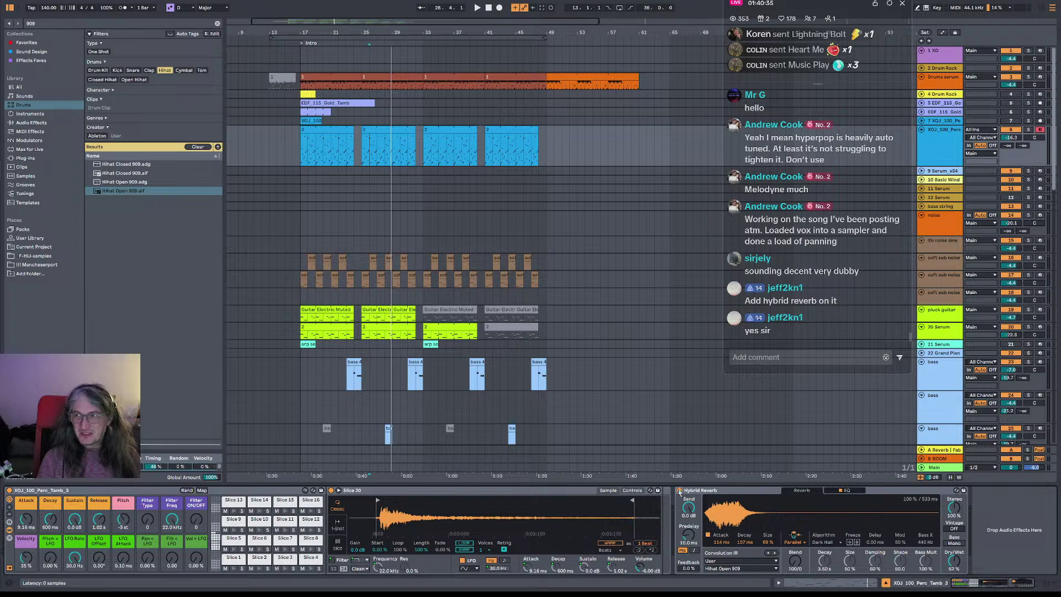
pyautogui.click(679, 491)
pyautogui.press('space')
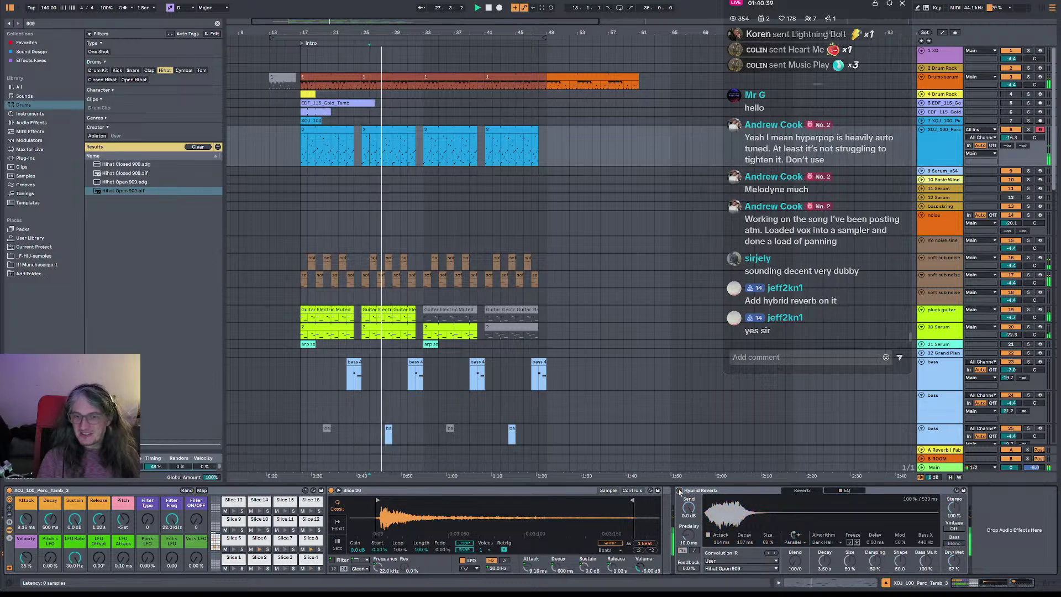
pyautogui.click(680, 491)
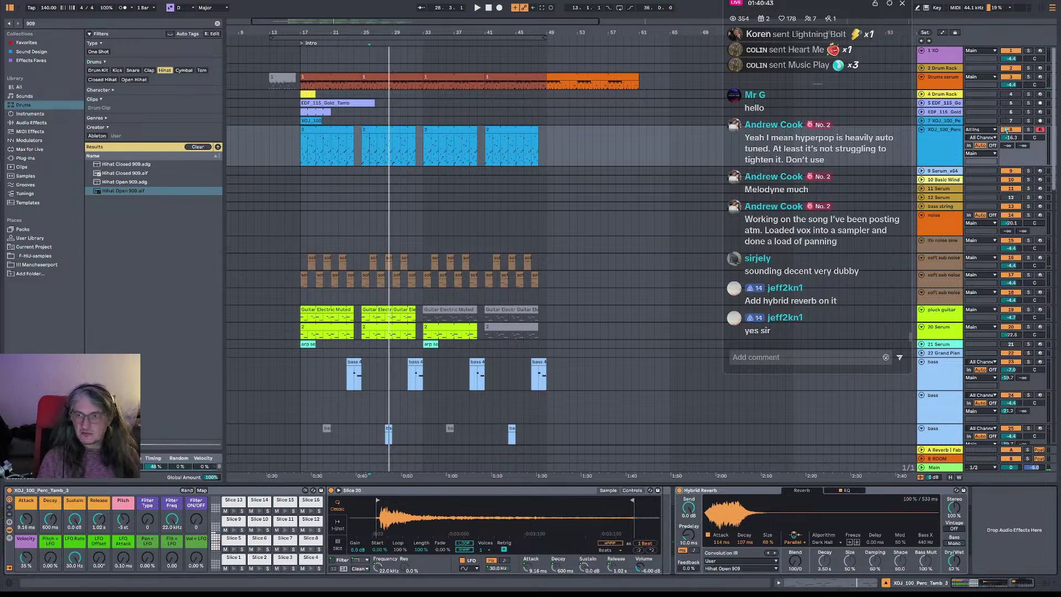
# - Solo the percussion track again, play it briefly and collapse the Hybrid Reverb device
pyautogui.click(1029, 130)
pyautogui.press('space')
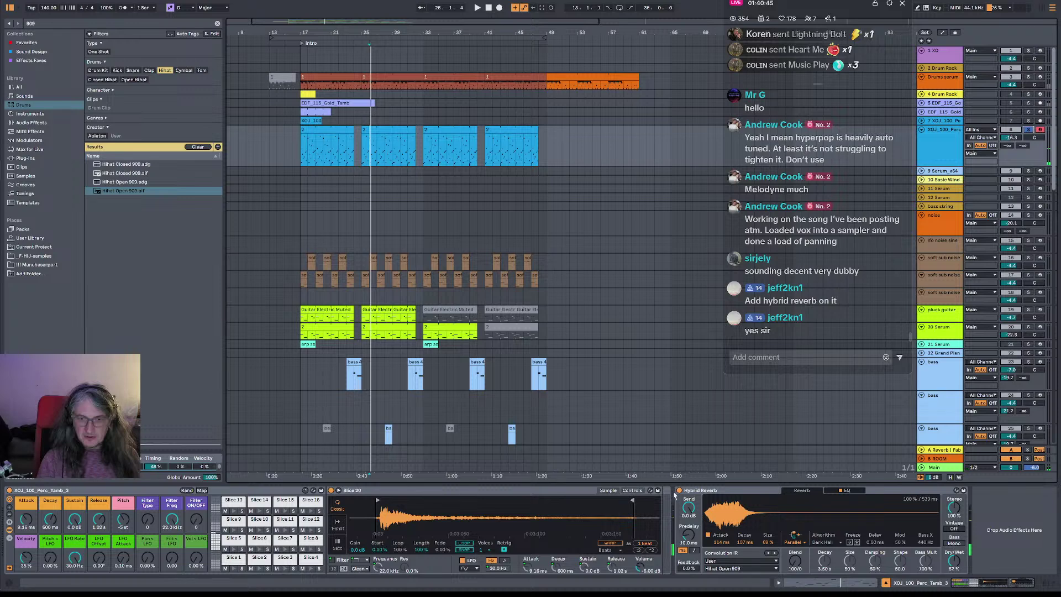
pyautogui.doubleClick(699, 490)
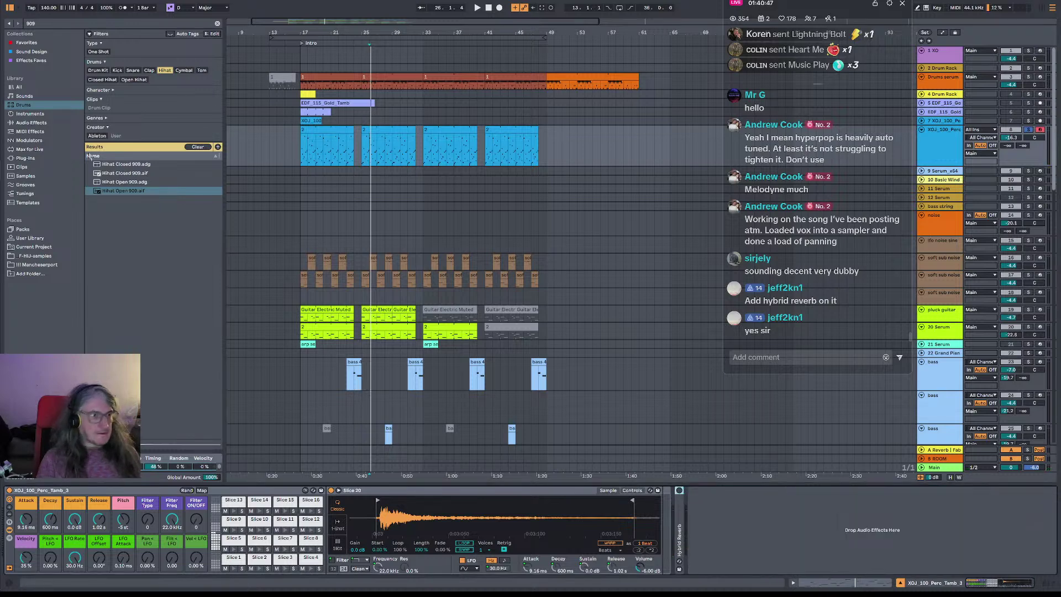
pyautogui.click(682, 514)
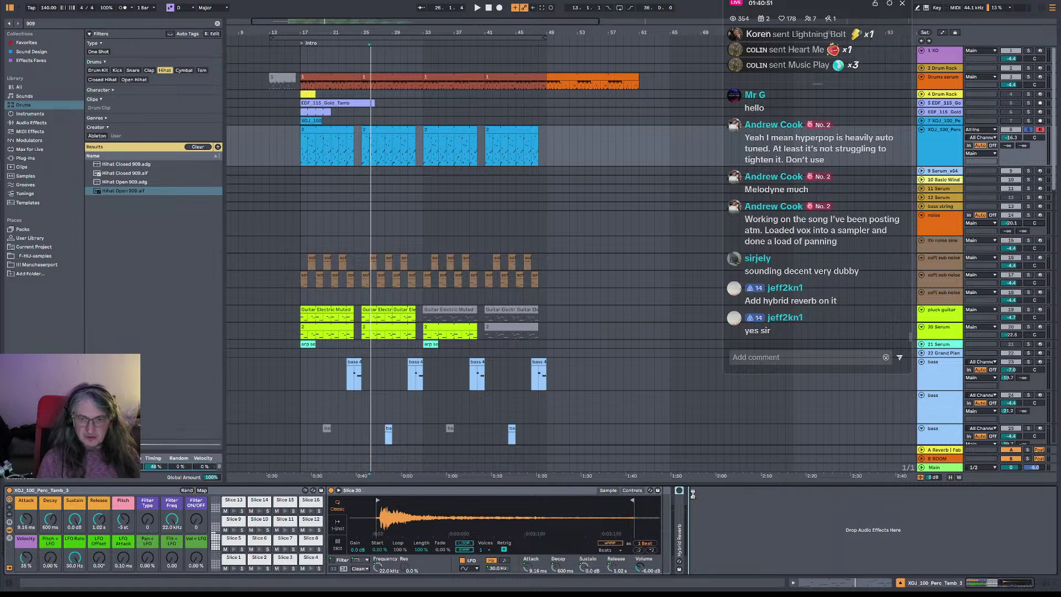
# - Duplicate Hybrid Reverb on the percussion track, leaving the original bypassed, and expand the copy
pyautogui.hotkey('ctrl', 'd')
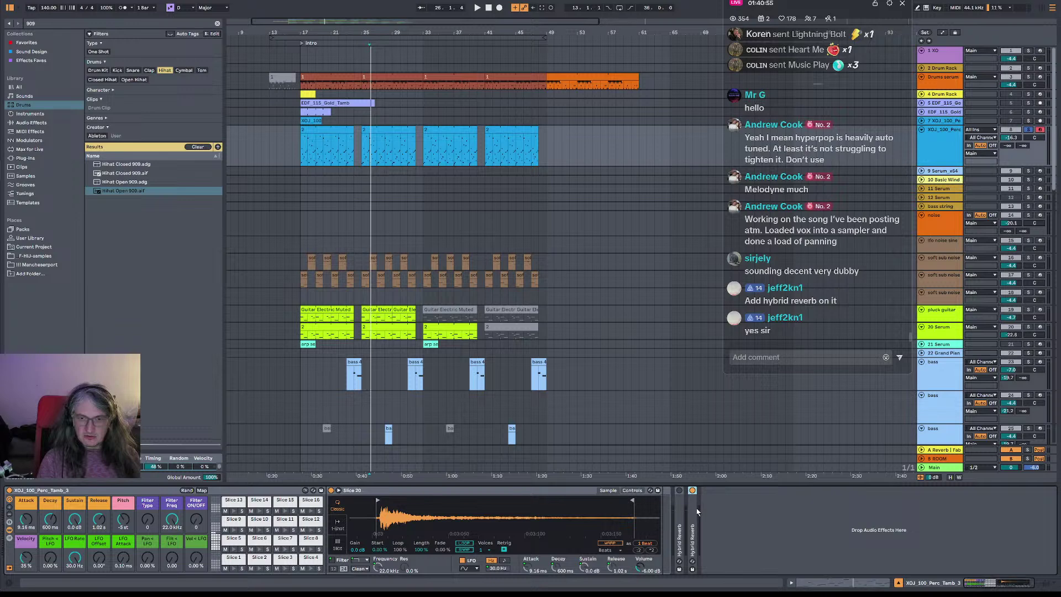
pyautogui.doubleClick(696, 512)
pyautogui.rightClick(715, 493)
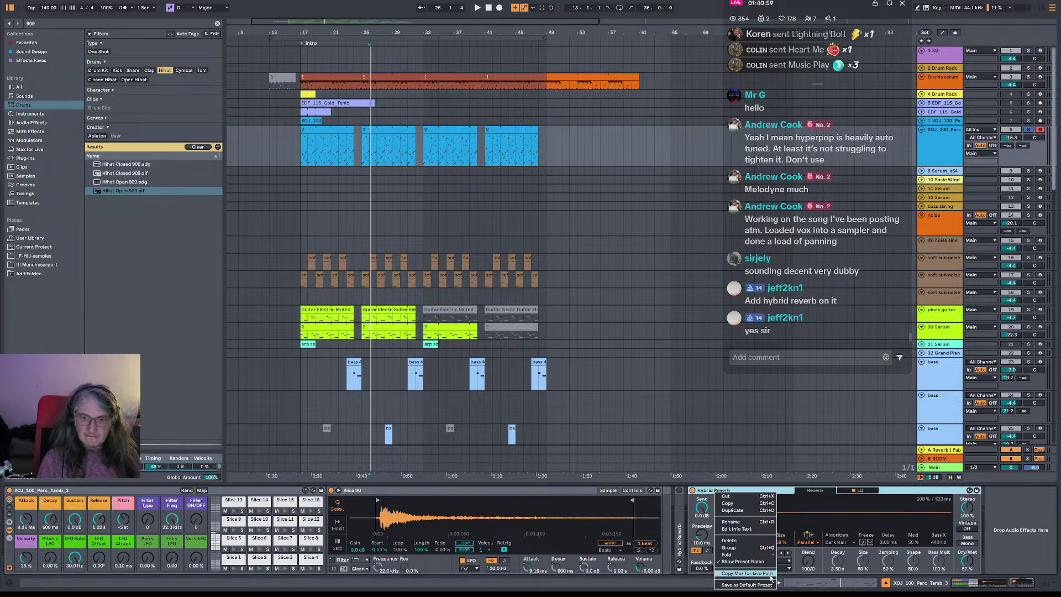
pyautogui.click(859, 522)
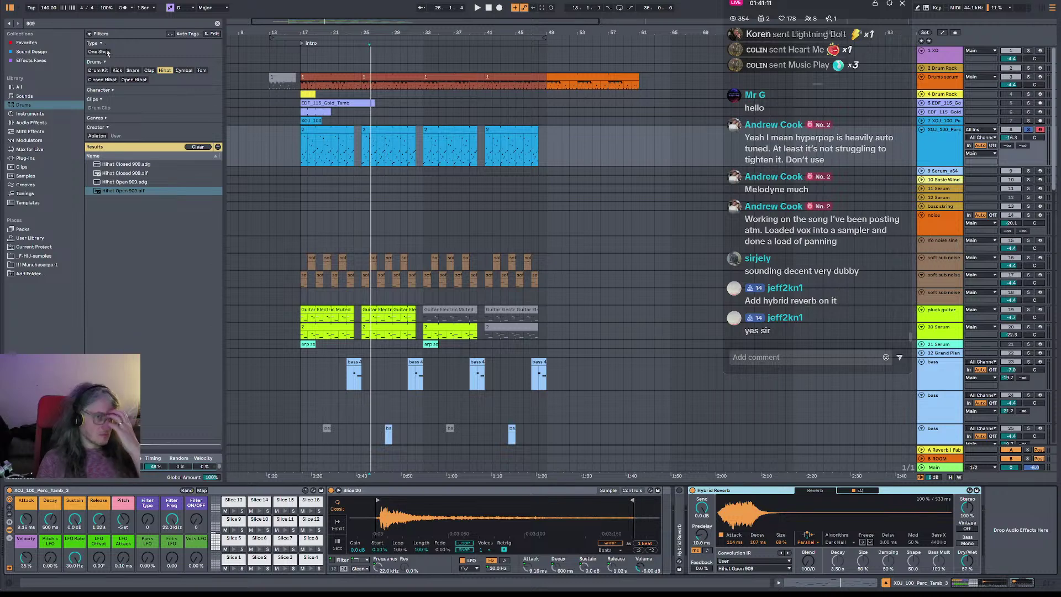
# - Filter the 909 samples to cymbals, audition them and load Ride 909.aif as the duplicate Hybrid Reverb's impulse response
pyautogui.click(183, 70)
pyautogui.click(130, 164)
pyautogui.click(129, 173)
pyautogui.click(132, 182)
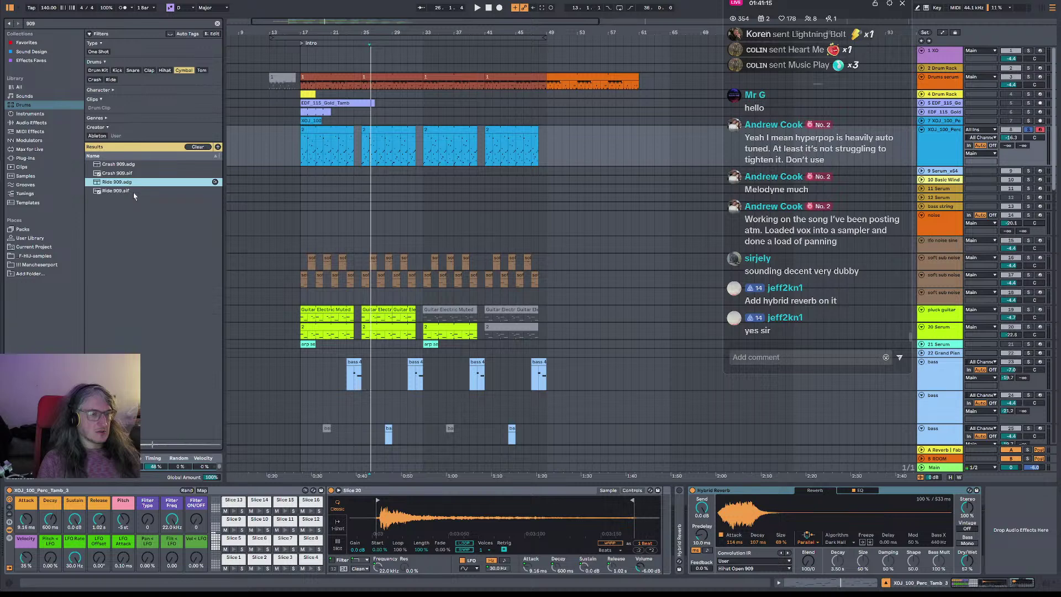
pyautogui.click(122, 190)
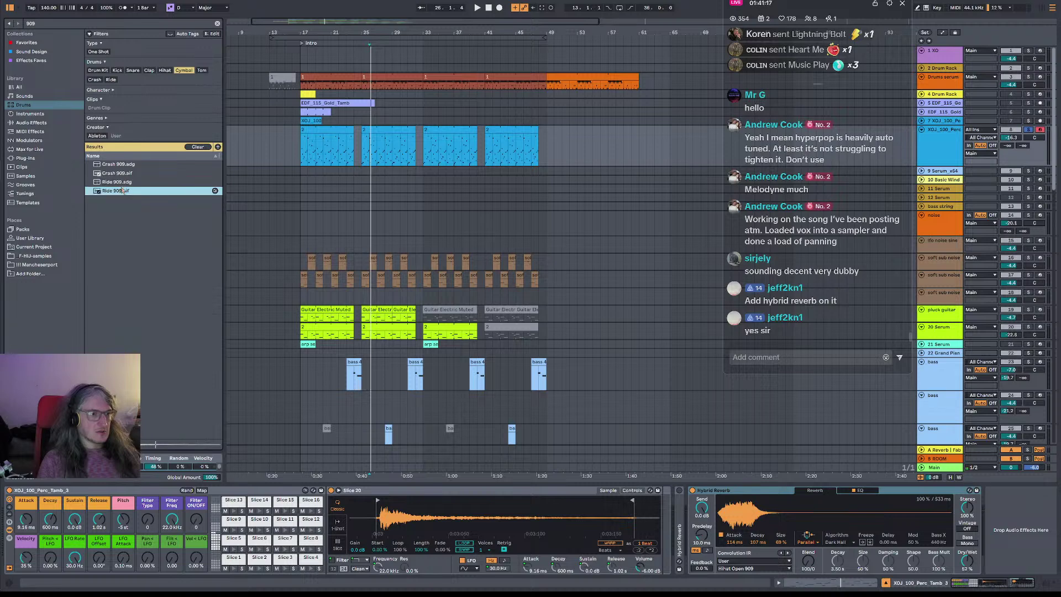
pyautogui.moveTo(122, 190); pyautogui.dragTo(769, 507)
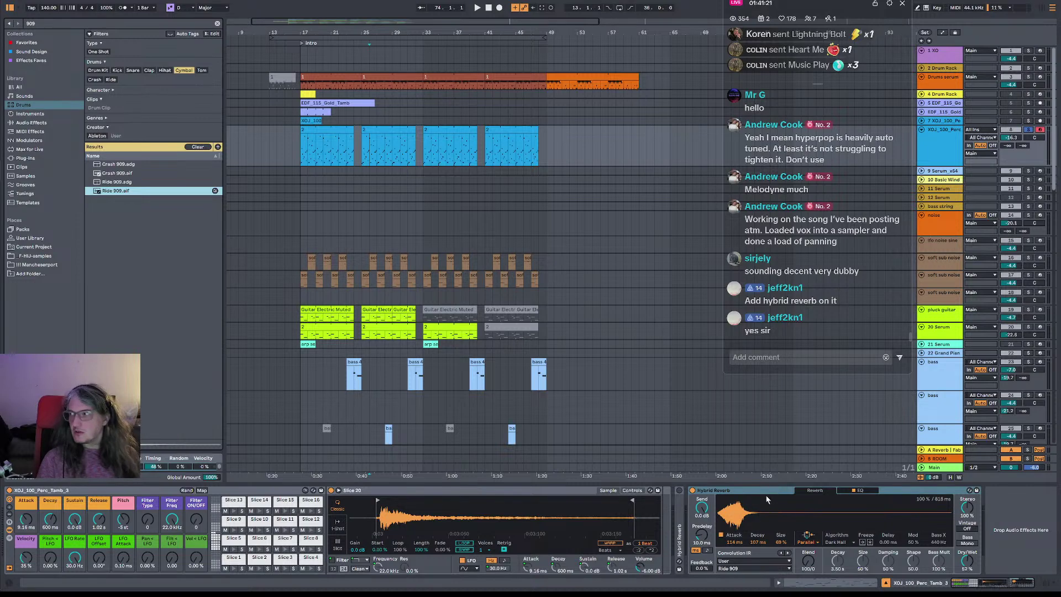
# - Play the percussion with Hybrid Reverb's Dry/Wet at 100%, impulse response Attack at 0 ms, Size at 100% and Decay at about 1.46 s
pyautogui.press('space')
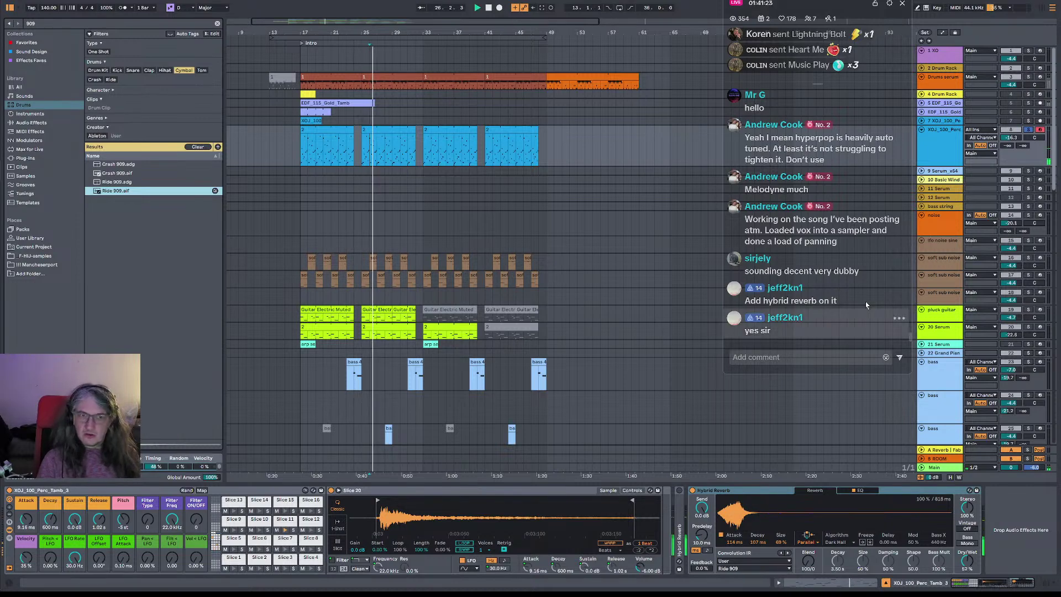
pyautogui.moveTo(967, 561); pyautogui.dragTo(967, 521)
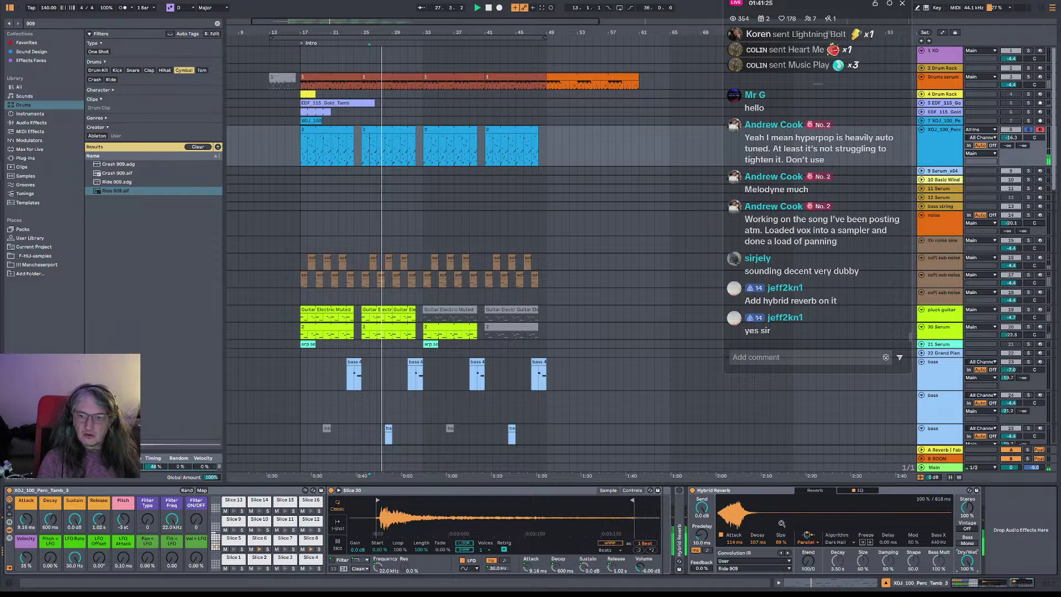
pyautogui.doubleClick(735, 542)
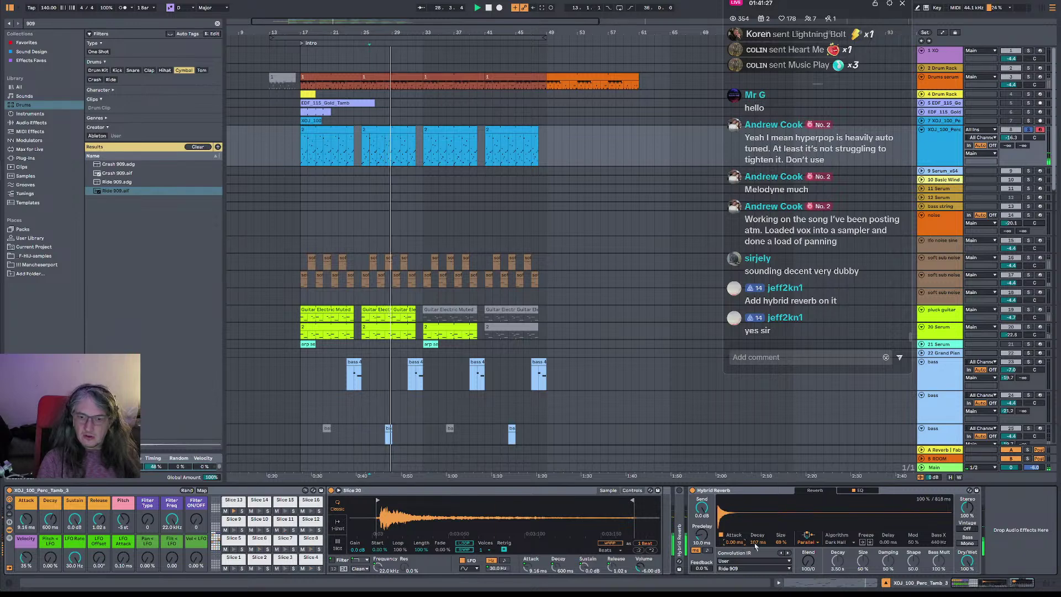
pyautogui.doubleClick(781, 542)
pyautogui.moveTo(757, 542); pyautogui.dragTo(758, 520)
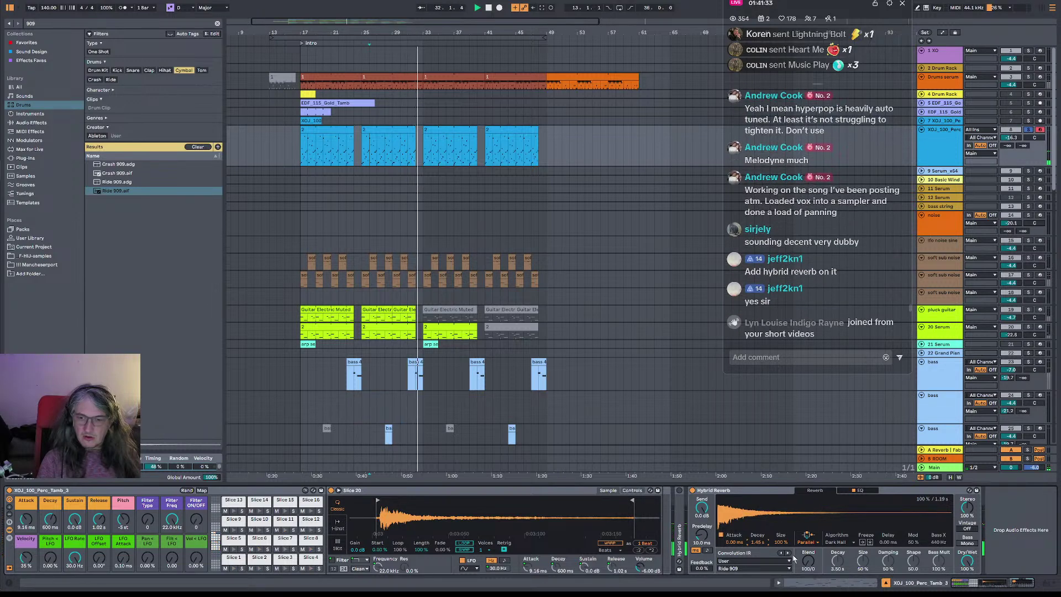
# - Try Hybrid Reverb's Stereo at 200%, reset it to 100%, and lower Dry/Wet to 37% for a comparison with the device bypassed
pyautogui.moveTo(968, 514); pyautogui.dragTo(969, 492)
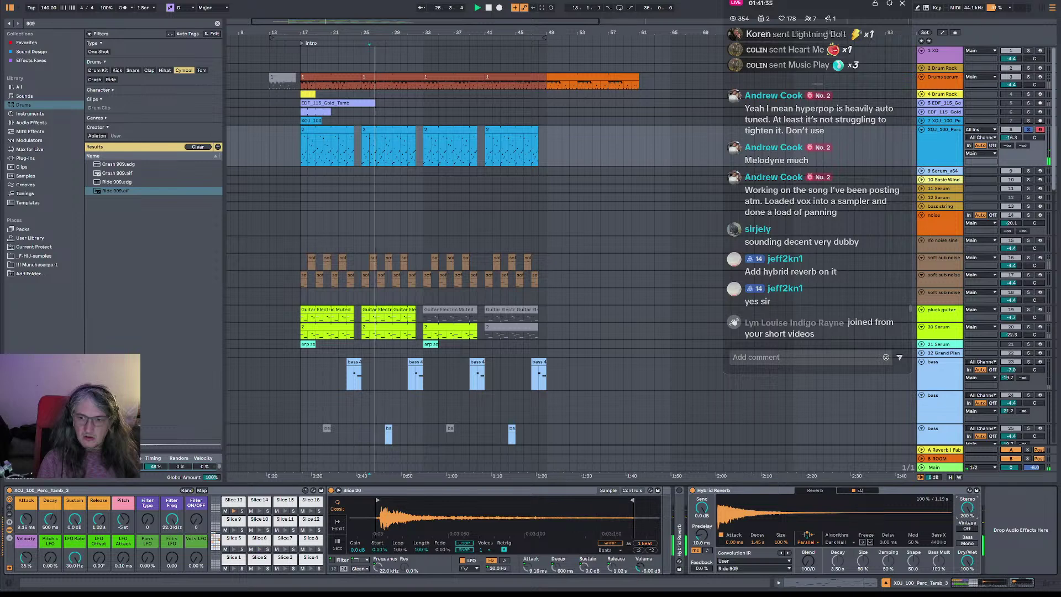
pyautogui.doubleClick(968, 512)
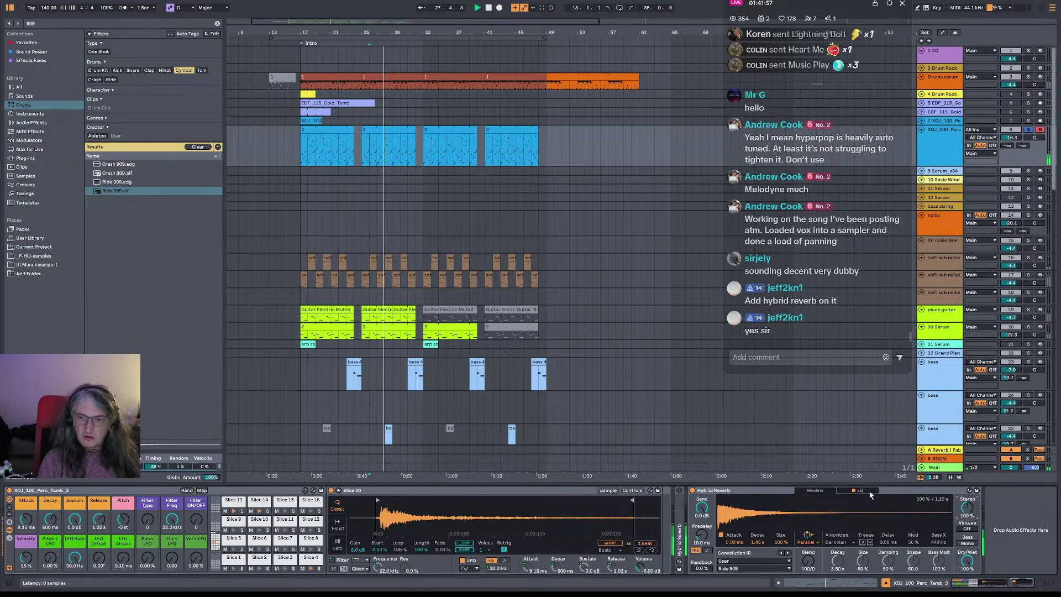
pyautogui.moveTo(967, 560); pyautogui.dragTo(967, 556)
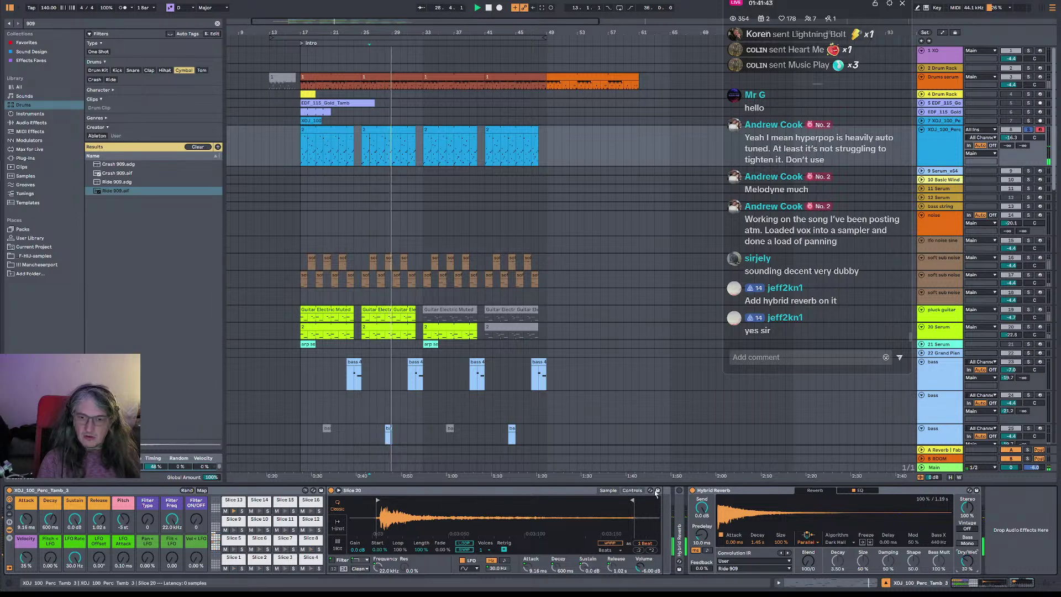
pyautogui.click(693, 490)
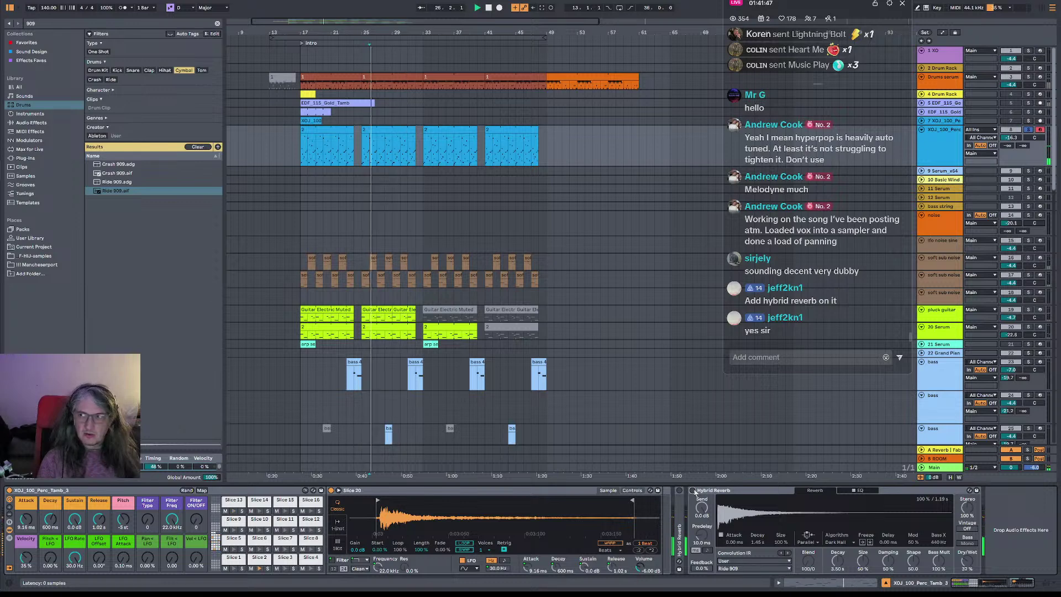
pyautogui.click(693, 490)
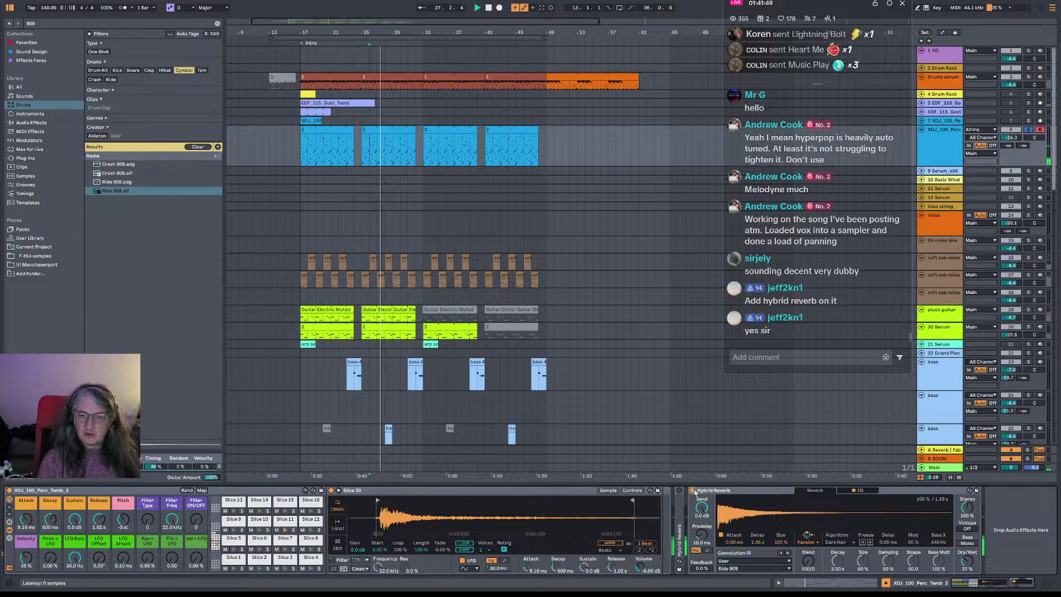
# - Reshape the Ride 909 impulse response with Attack at 99.3 ms, Decay at about 26 ms and Size at 55%
pyautogui.press('space')
pyautogui.moveTo(755, 543)
pyautogui.mouseDown()
pyautogui.moveTo(755, 566)
pyautogui.moveTo(733, 528)
pyautogui.moveTo(732, 539)
pyautogui.moveTo(760, 546)
pyautogui.mouseUp()
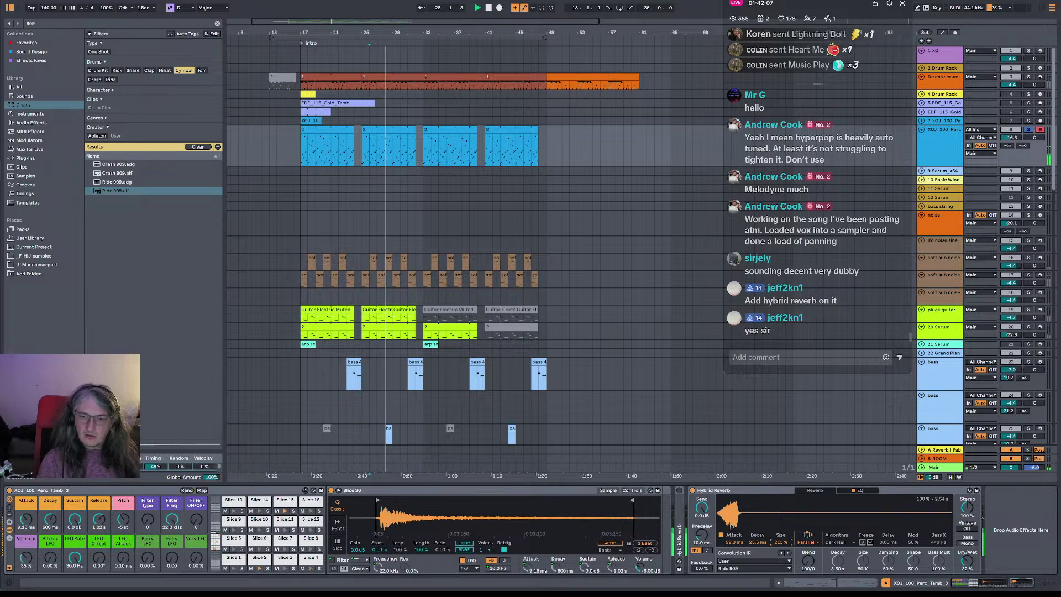
pyautogui.moveTo(780, 542); pyautogui.dragTo(781, 554)
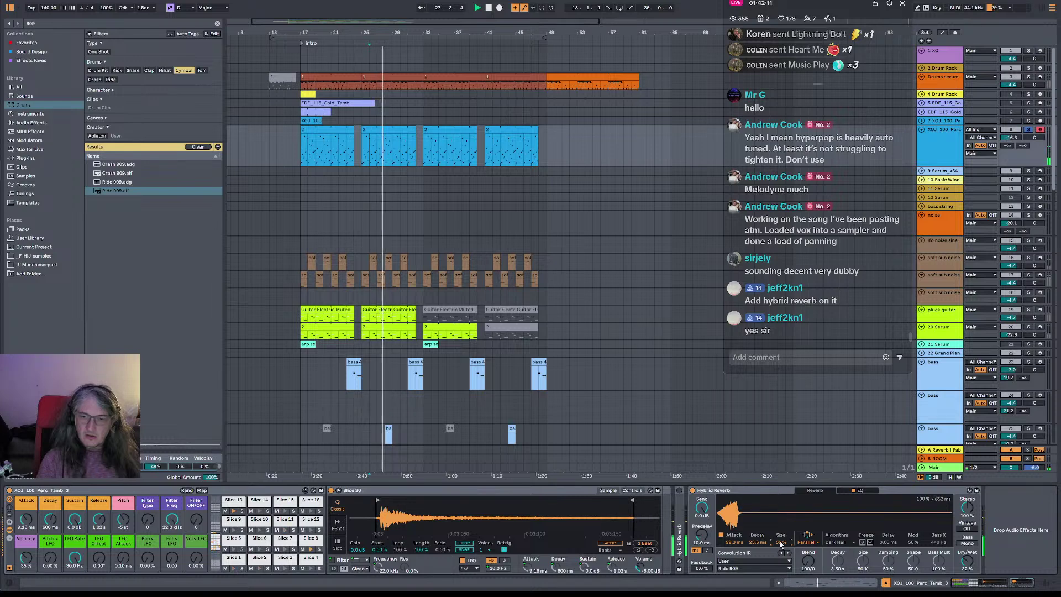
# - Replay the soloed percussion while adjusting Hybrid Reverb's Dry/Wet to 37%
pyautogui.moveTo(967, 561); pyautogui.dragTo(967, 545)
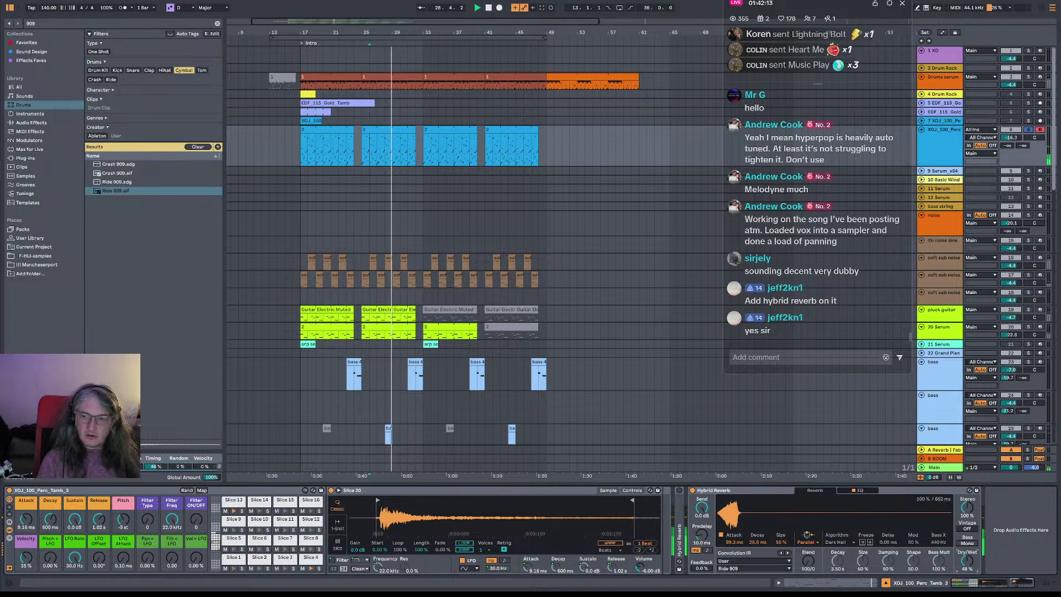
pyautogui.moveTo(967, 529)
pyautogui.mouseDown()
pyautogui.moveTo(967, 514)
pyautogui.moveTo(971, 544)
pyautogui.mouseUp()
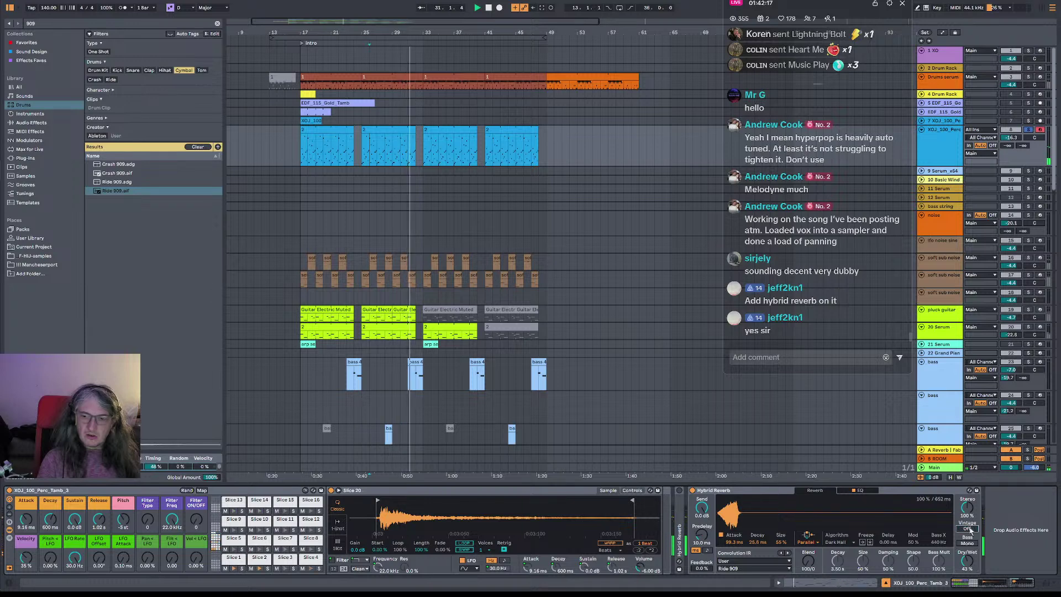
pyautogui.press('space')
pyautogui.press('space')
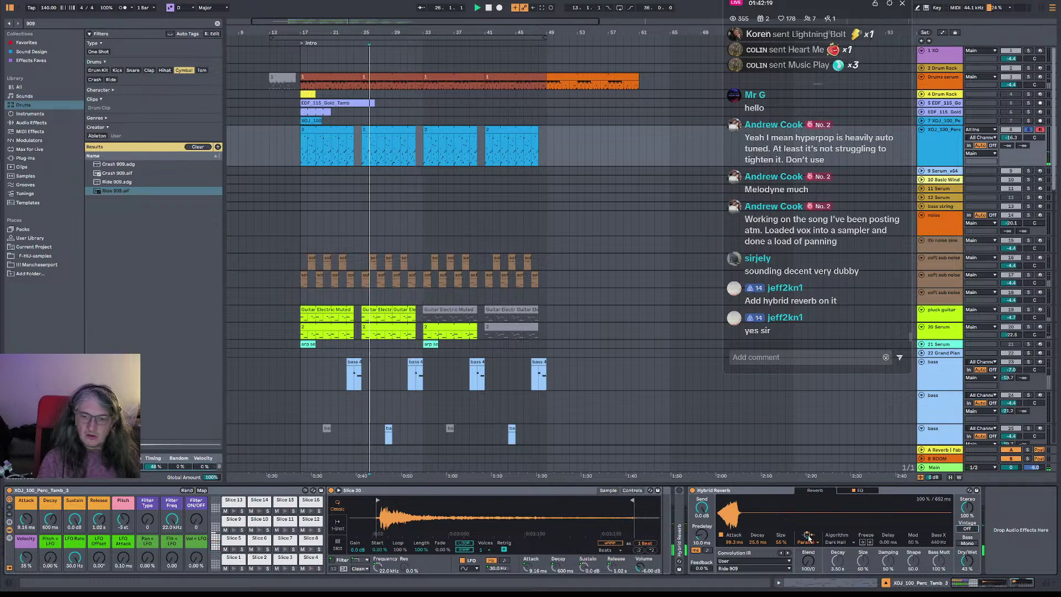
pyautogui.moveTo(967, 561)
pyautogui.mouseDown()
pyautogui.moveTo(967, 573)
pyautogui.moveTo(967, 565)
pyautogui.mouseUp()
pyautogui.press('space')
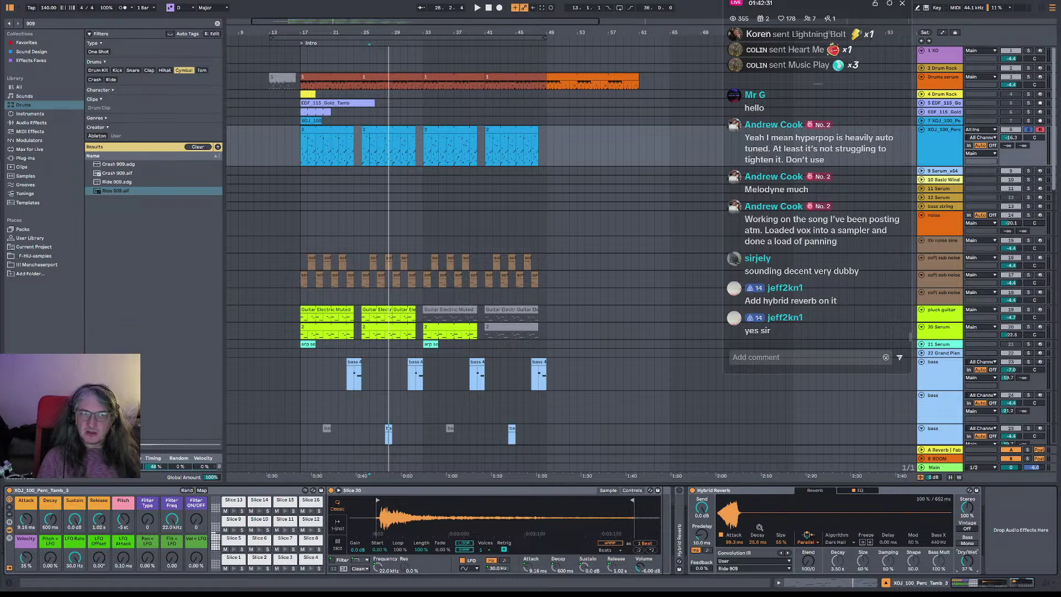
pyautogui.press('space')
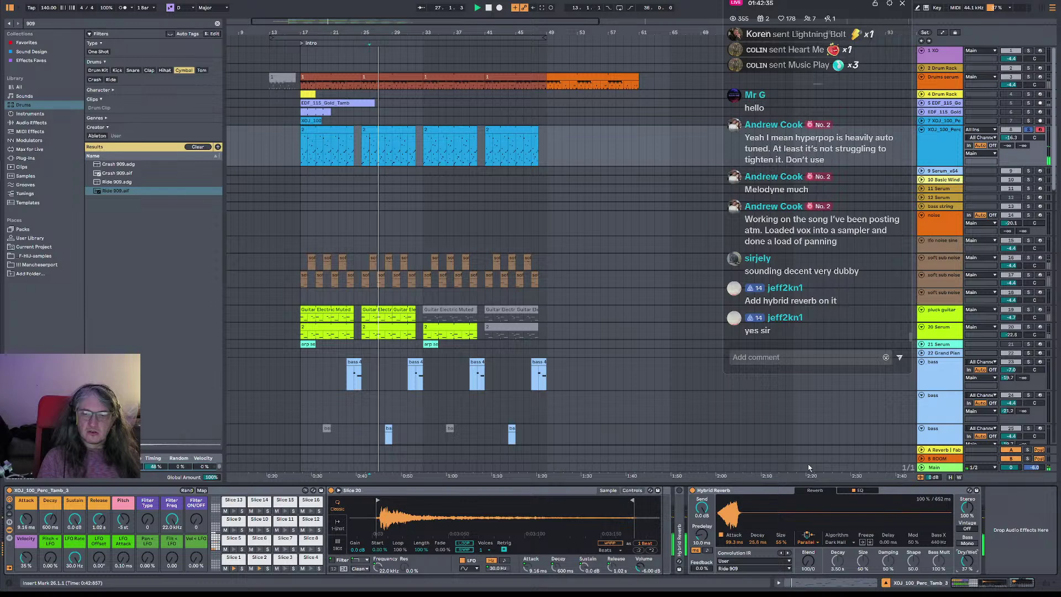
# - Clear the browser's 909 search and add Delay from Favorites after Hybrid Reverb
pyautogui.click(33, 43)
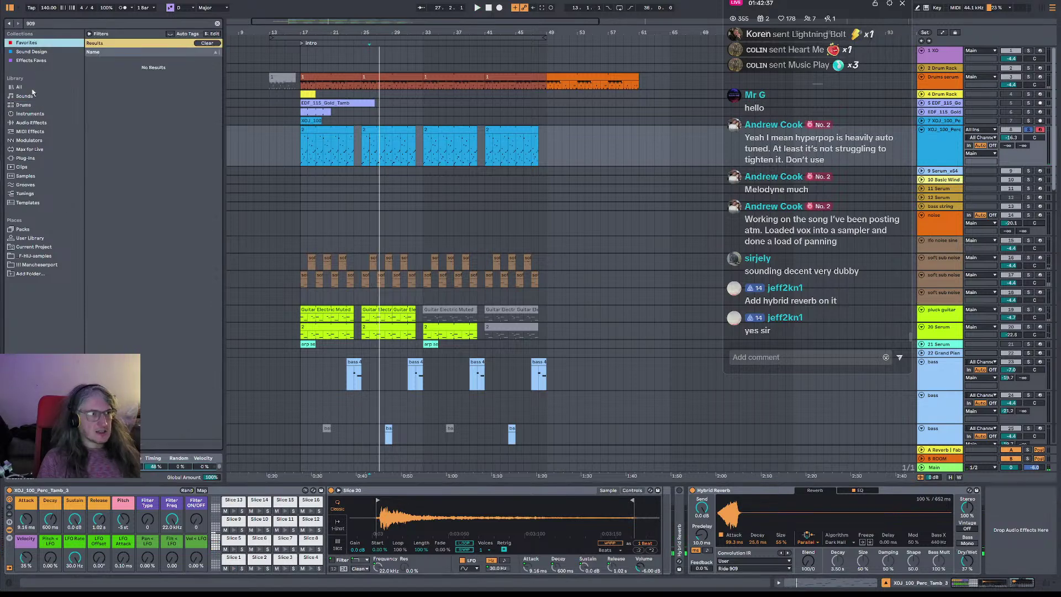
pyautogui.click(32, 104)
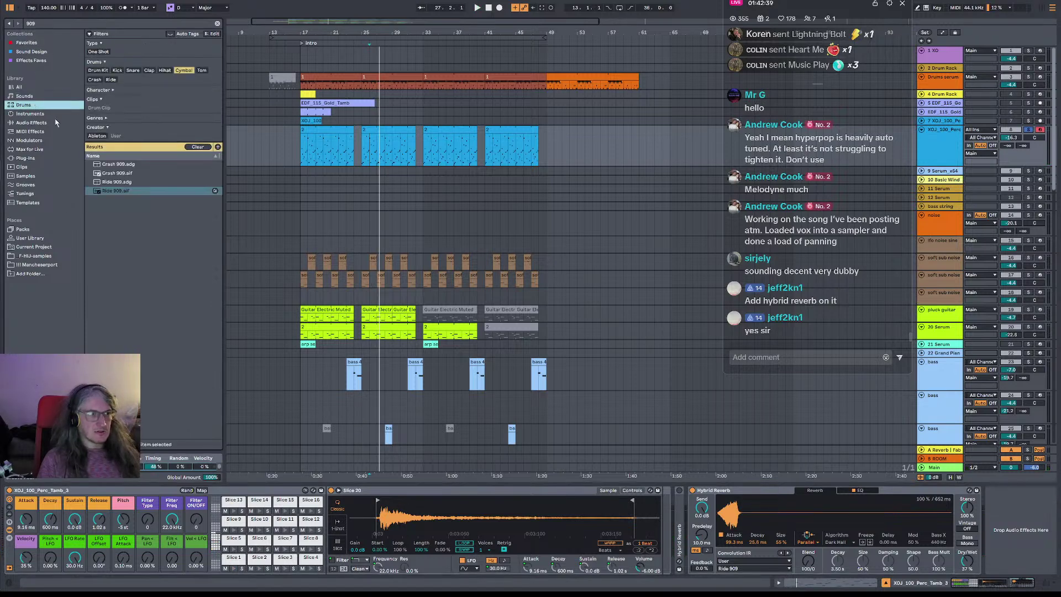
pyautogui.click(217, 23)
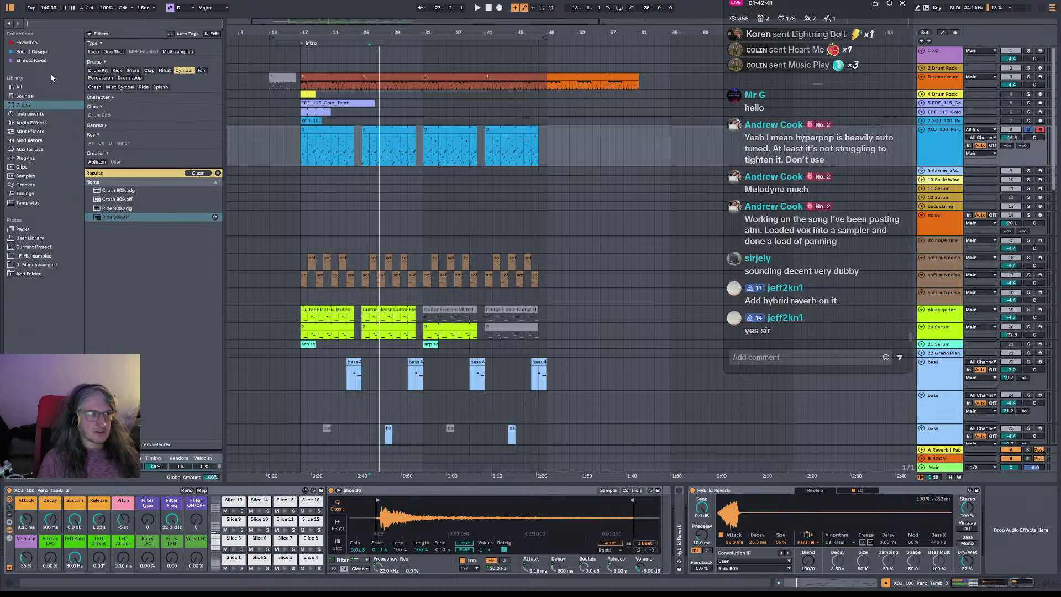
pyautogui.click(38, 44)
pyautogui.click(121, 68)
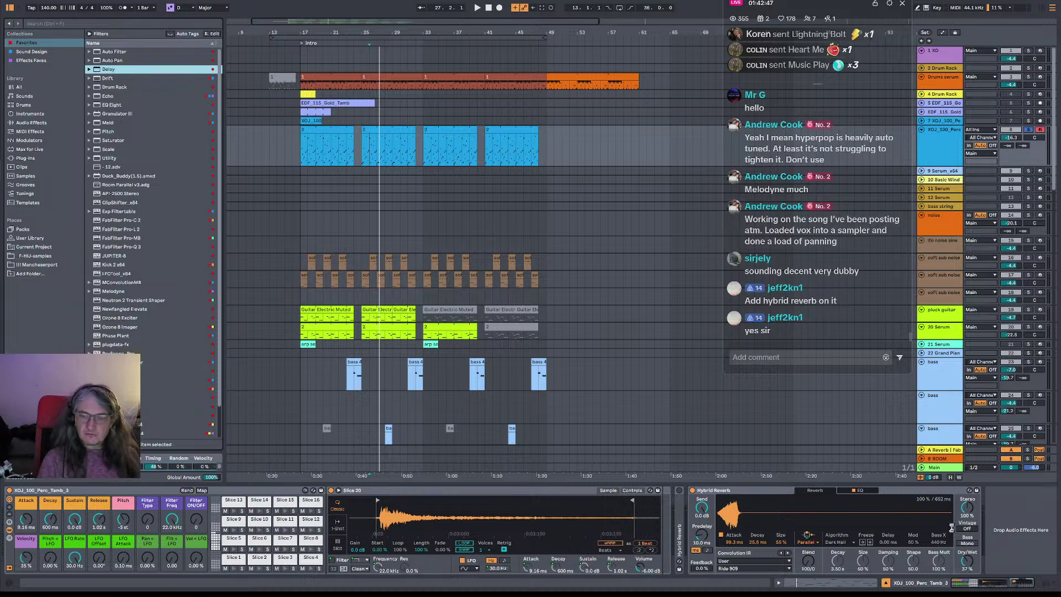
# - Set Delay's Feedback to 0% and lower its Dry/Wet to about 25% while replaying the percussion
pyautogui.press('space')
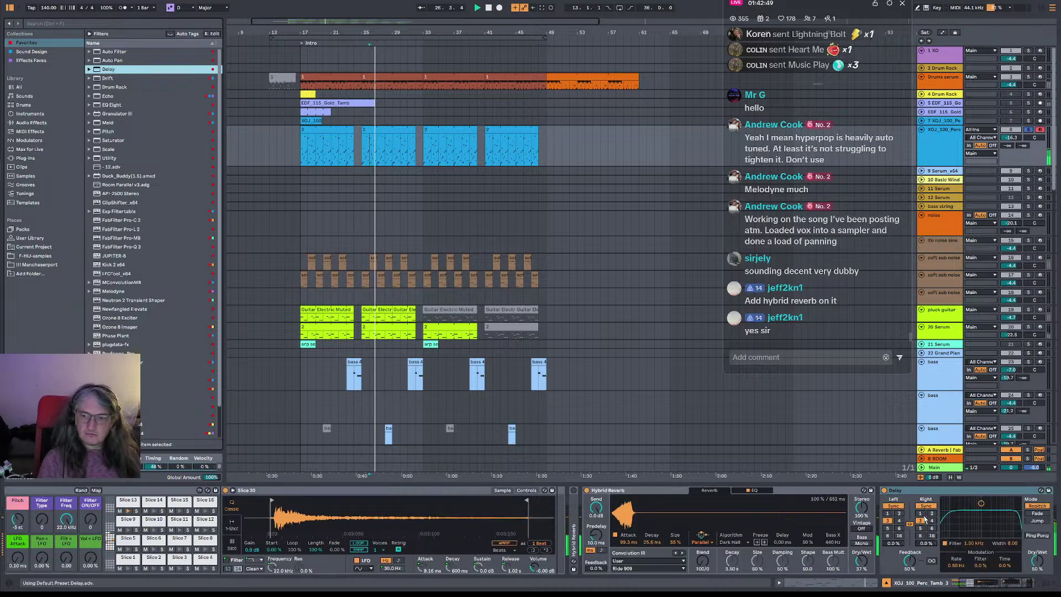
pyautogui.moveTo(1038, 561); pyautogui.dragTo(1037, 577)
pyautogui.moveTo(910, 561); pyautogui.dragTo(909, 594)
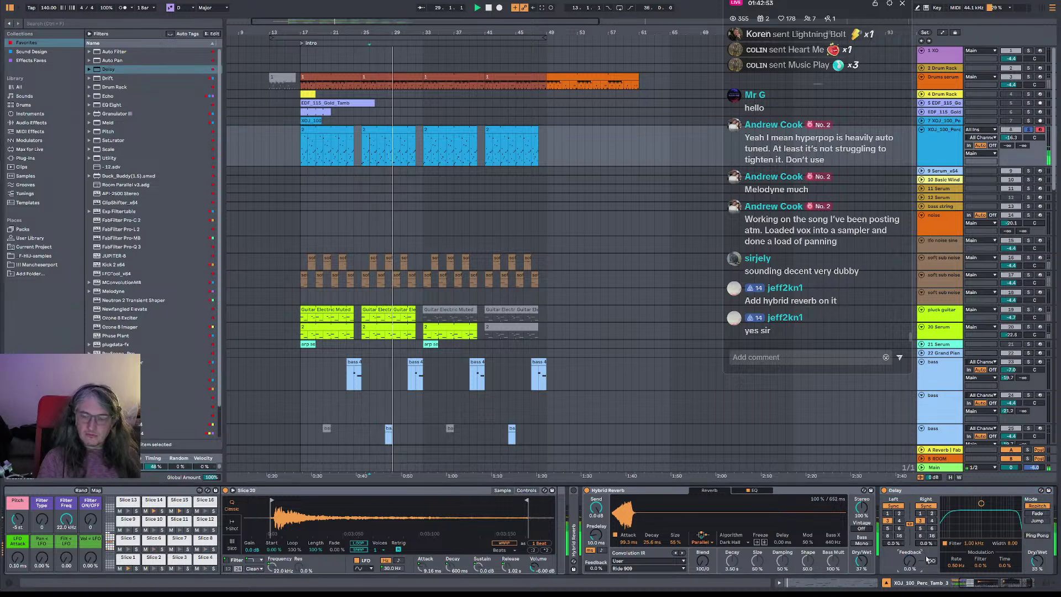
pyautogui.click(1005, 587)
pyautogui.moveTo(990, 562); pyautogui.dragTo(990, 568)
pyautogui.press('space')
pyautogui.press('space')
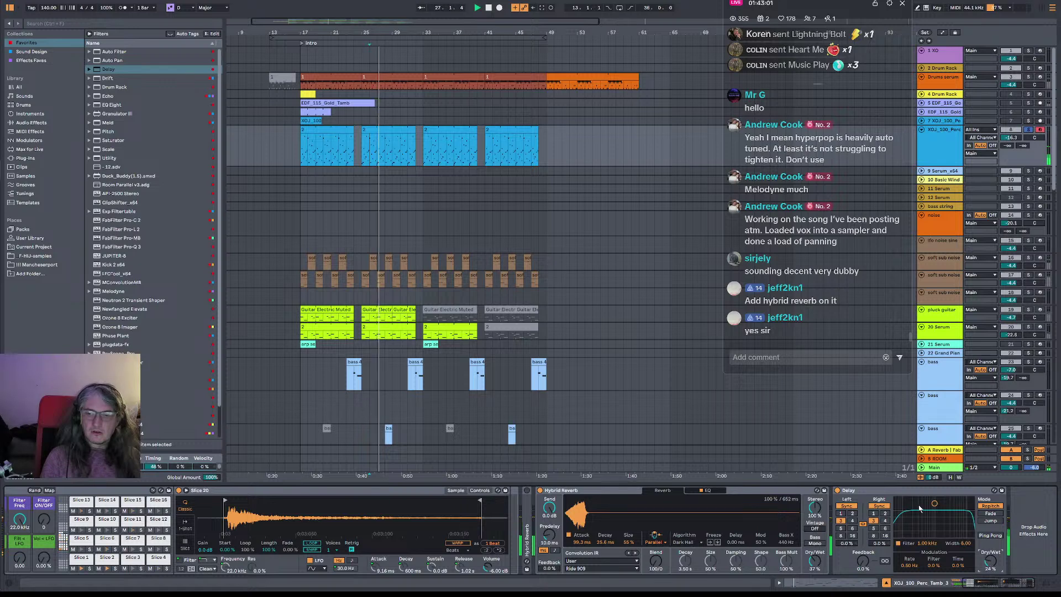
pyautogui.moveTo(990, 562); pyautogui.dragTo(990, 572)
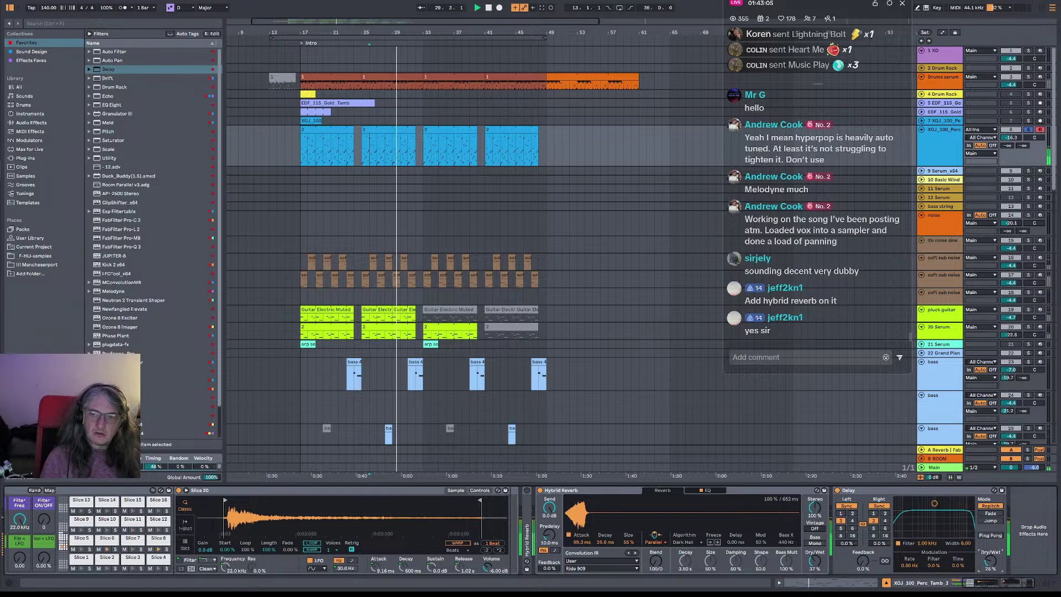
# - Unsolo the percussion track and place the playback position near bar 26 in its arrangement
pyautogui.click(1029, 131)
pyautogui.click(374, 149)
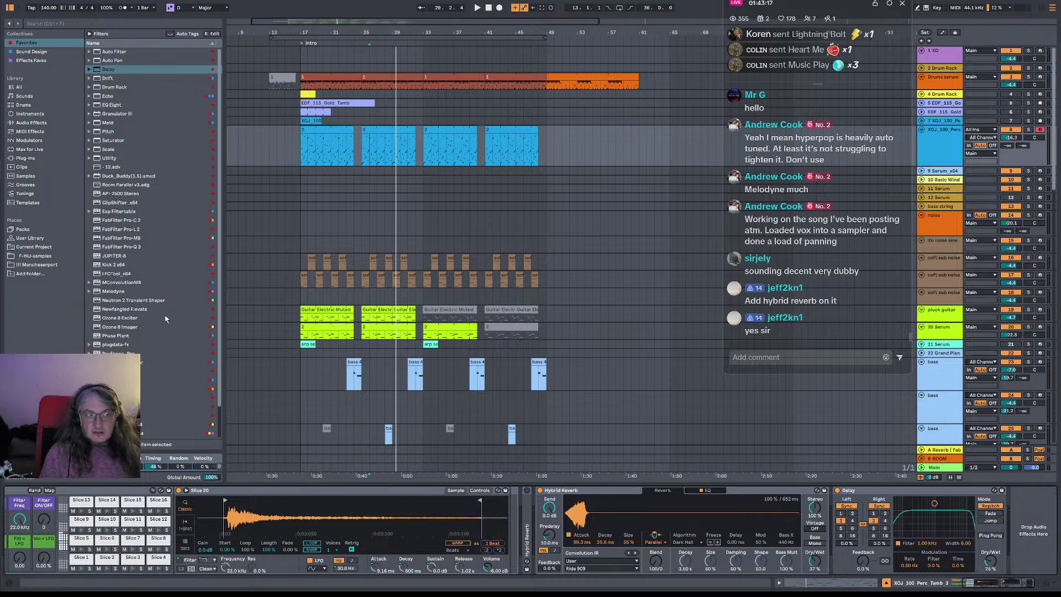
# - Try FabFilter Pro-C 2 between Hybrid Reverb and Delay, and remove it again
pyautogui.moveTo(137, 220); pyautogui.dragTo(801, 540)
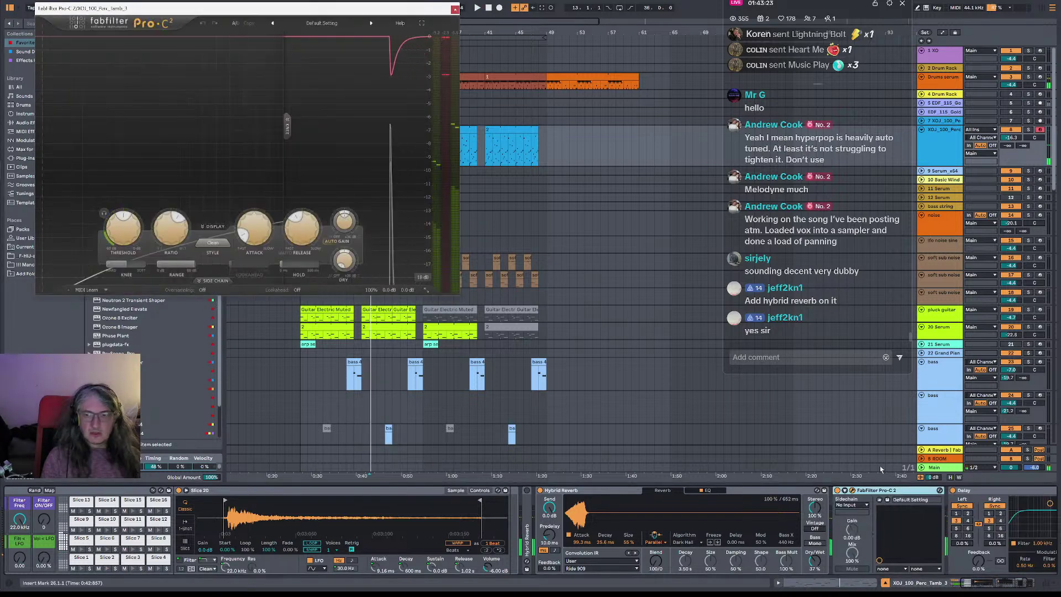
pyautogui.press('Delete')
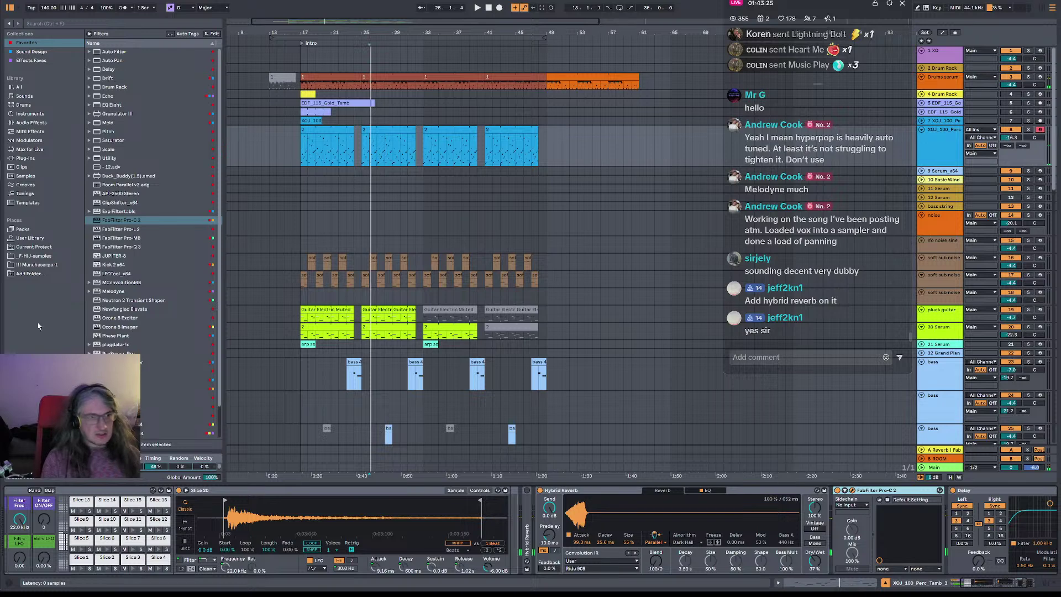
pyautogui.press('Delete')
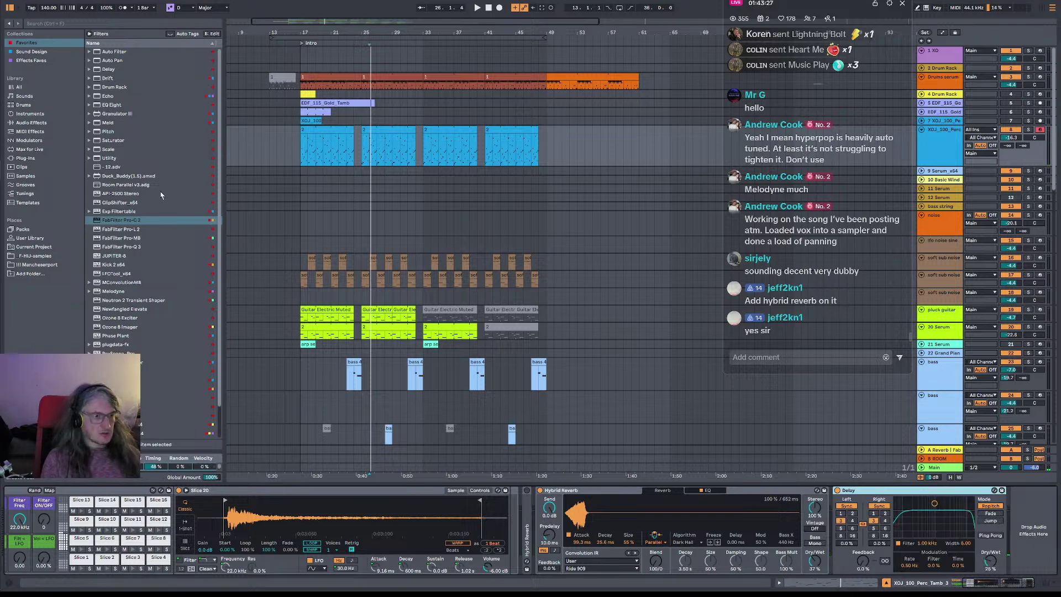
# - Add the Compressor audio effect between Hybrid Reverb and Delay on the percussion track
pyautogui.click(31, 131)
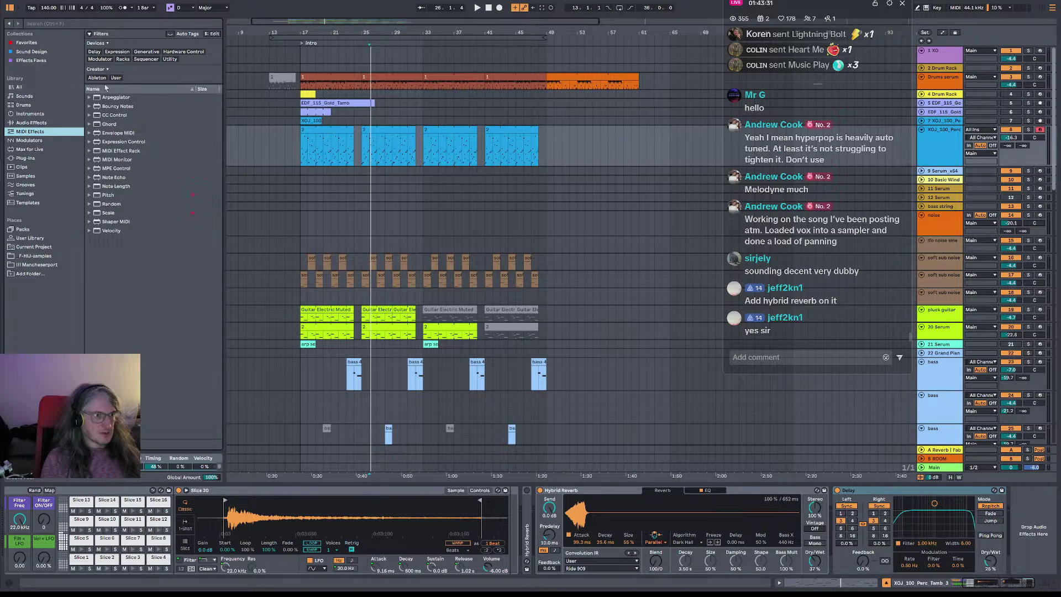
pyautogui.click(32, 123)
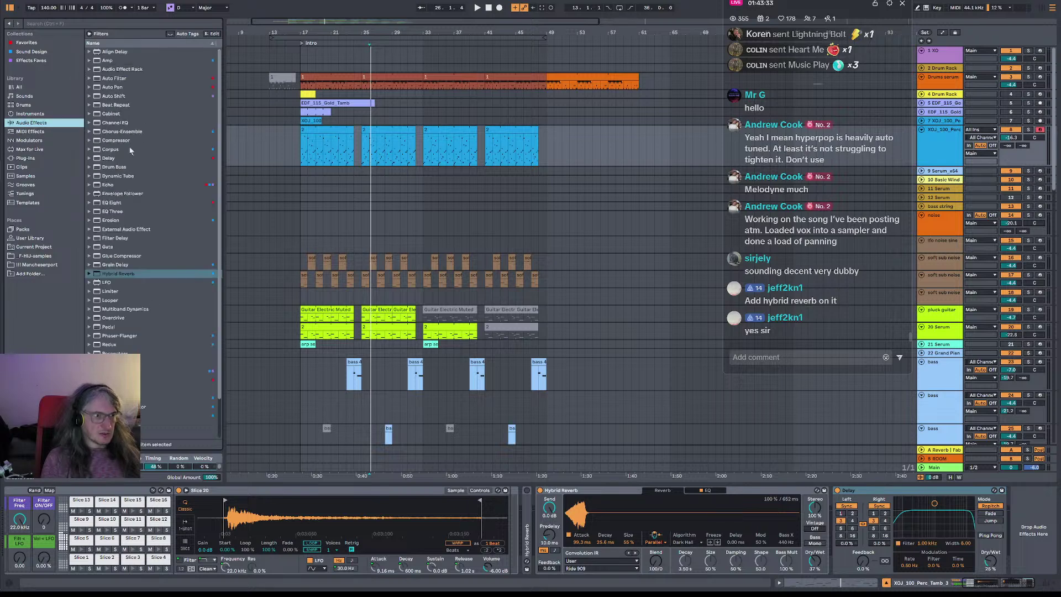
pyautogui.moveTo(136, 142)
pyautogui.mouseDown()
pyautogui.moveTo(228, 212)
pyautogui.moveTo(861, 555)
pyautogui.mouseUp()
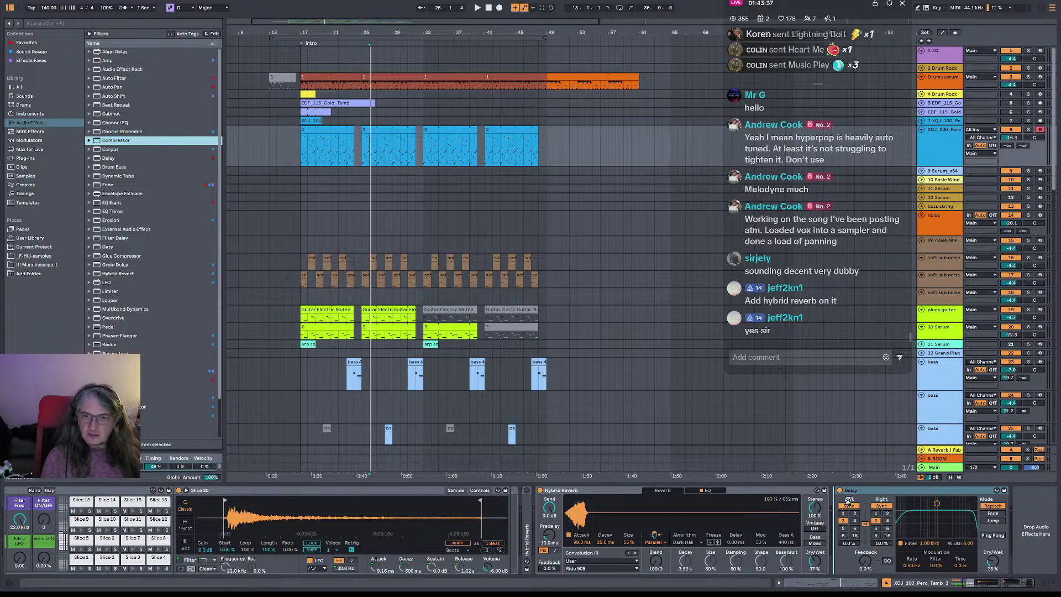
pyautogui.moveTo(809, 502); pyautogui.dragTo(831, 502)
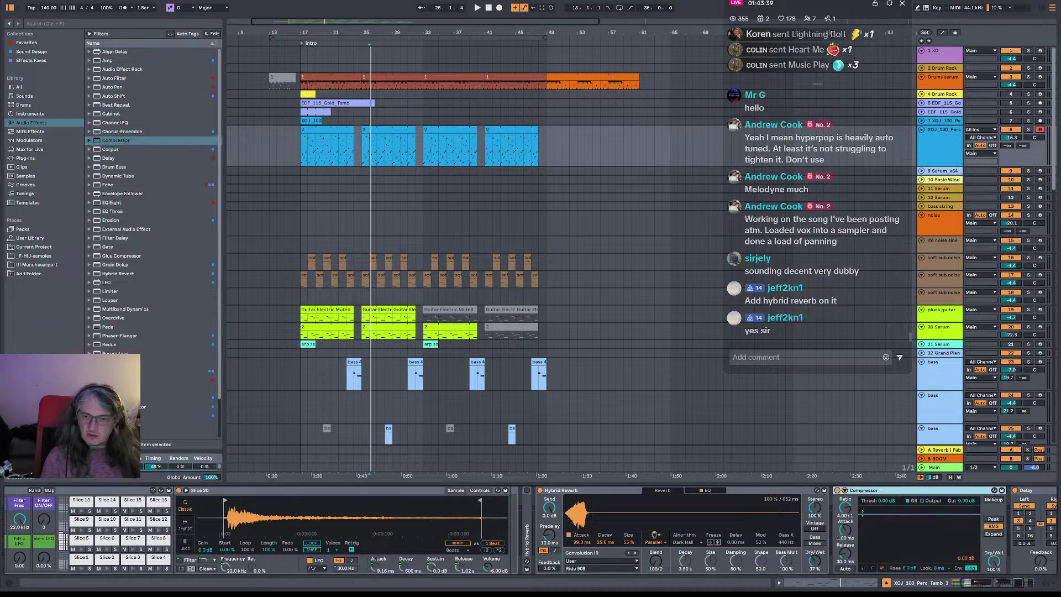
# - Lower the Compressor's threshold to about -35 dB and shorten its Attack to 0.35 ms and Release to 10.2 ms during playback
pyautogui.press('space')
pyautogui.moveTo(867, 514); pyautogui.dragTo(867, 547)
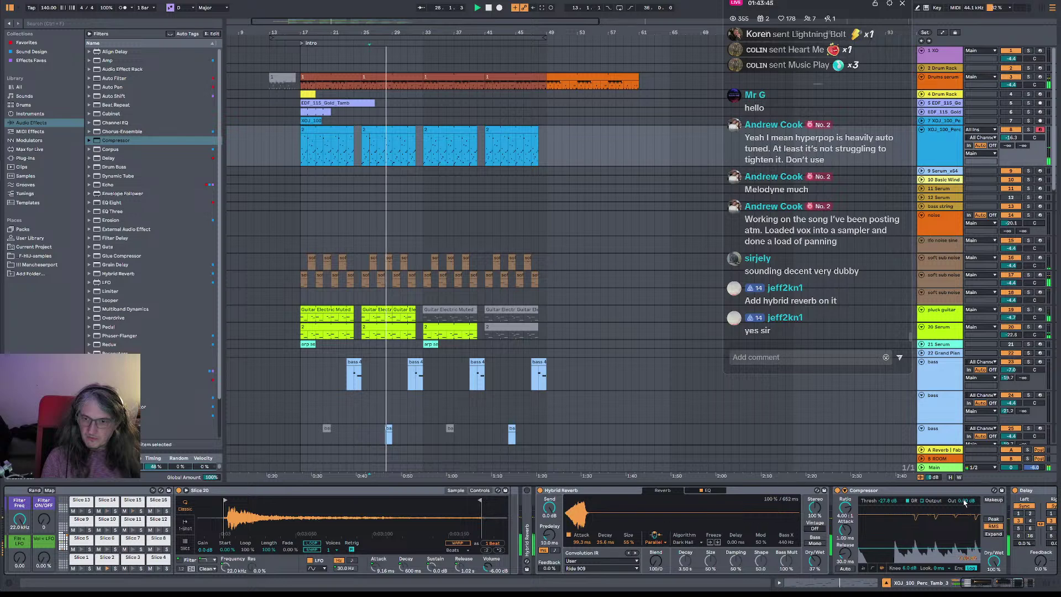
pyautogui.moveTo(876, 548); pyautogui.dragTo(876, 552)
pyautogui.press('space')
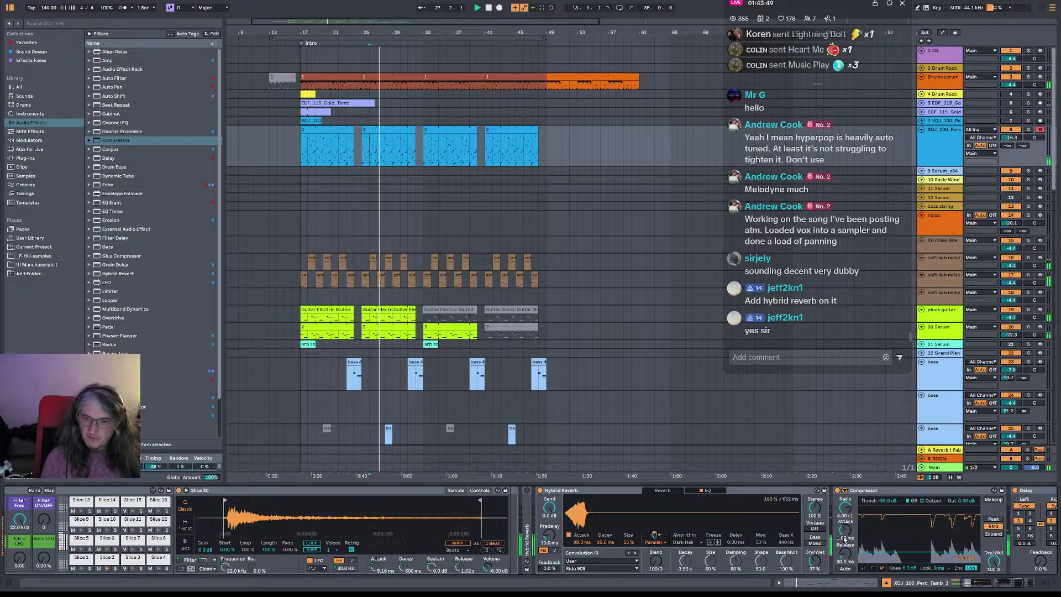
pyautogui.moveTo(845, 530)
pyautogui.mouseDown()
pyautogui.moveTo(845, 563)
pyautogui.moveTo(845, 509)
pyautogui.mouseUp()
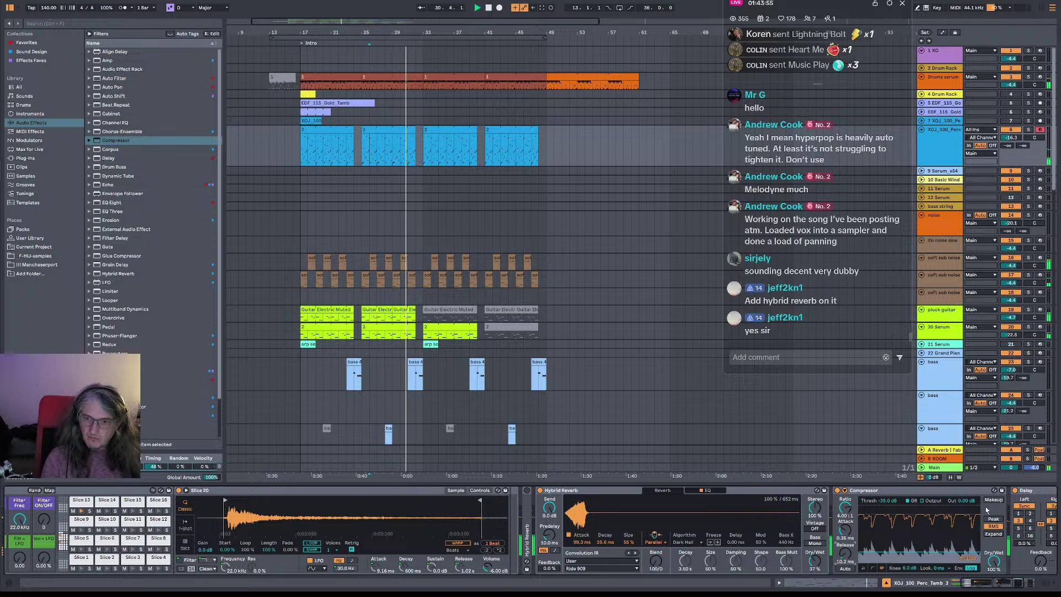
# - Set the Compressor's output gain to about 2.8 dB and replay the arrangement from bar 26
pyautogui.moveTo(967, 500); pyautogui.dragTo(967, 485)
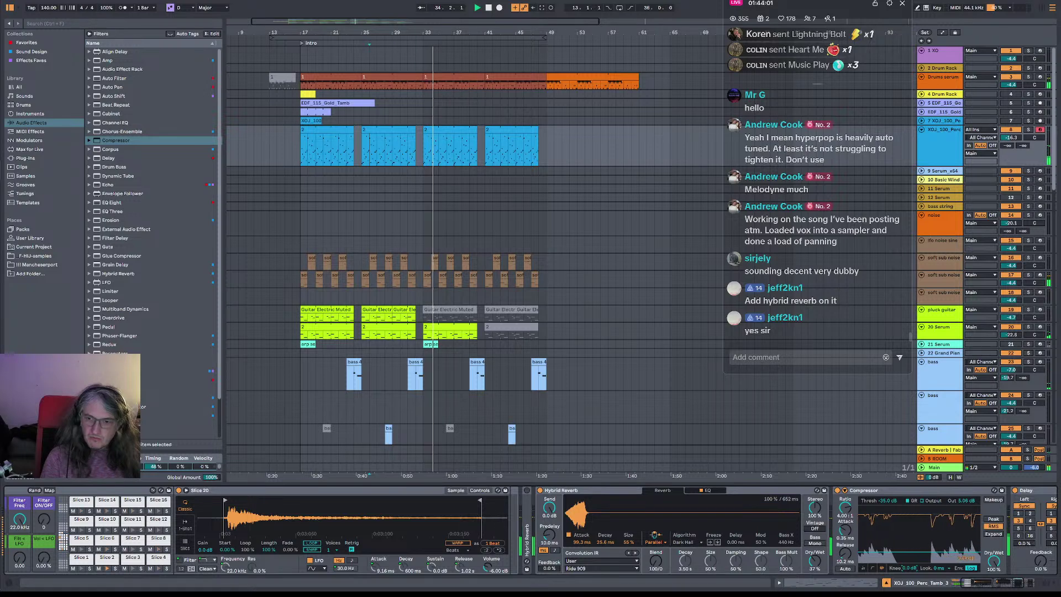
pyautogui.moveTo(963, 504); pyautogui.dragTo(949, 513)
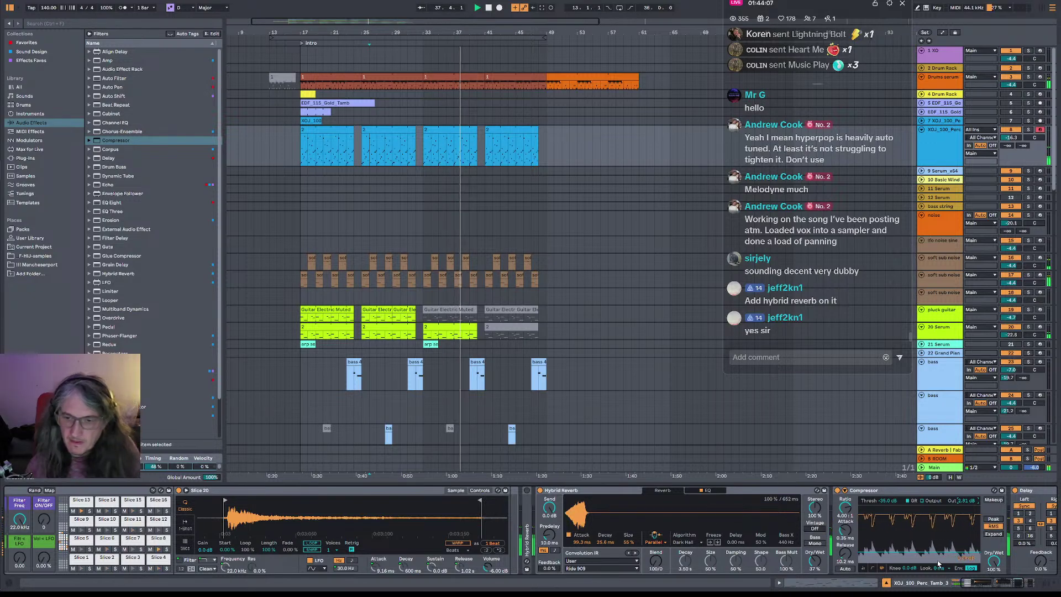
pyautogui.click(882, 569)
pyautogui.click(883, 569)
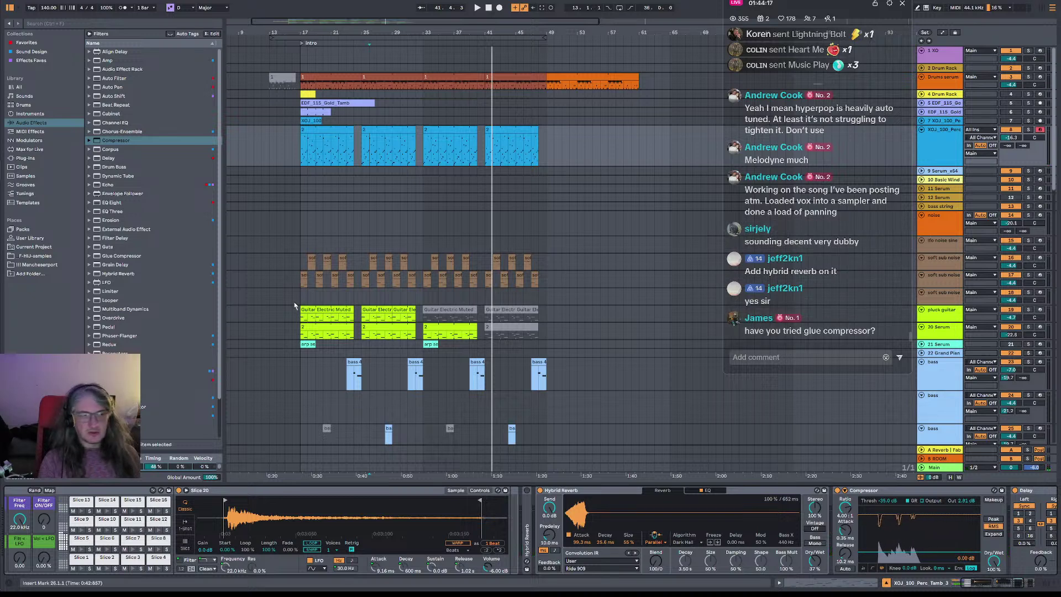
pyautogui.press('space')
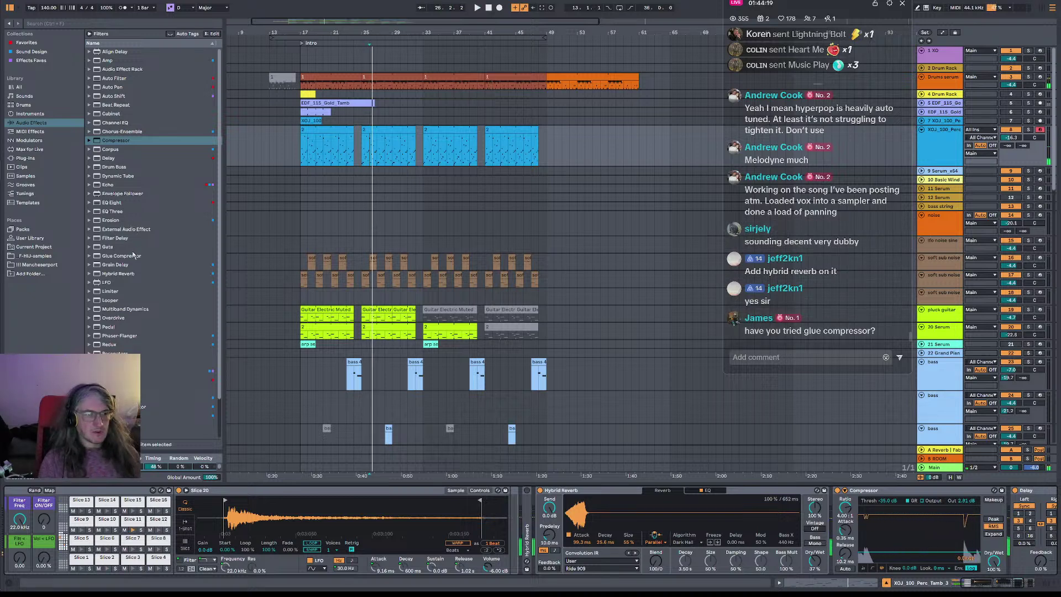
pyautogui.press('space')
pyautogui.press('space')
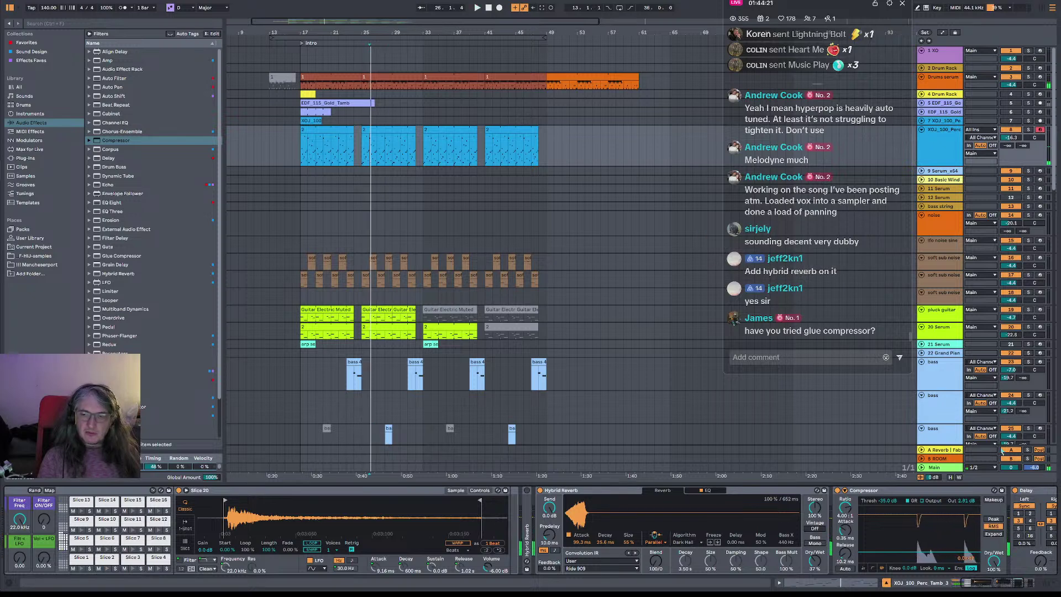
pyautogui.click(845, 491)
pyautogui.click(845, 491)
pyautogui.click(845, 491)
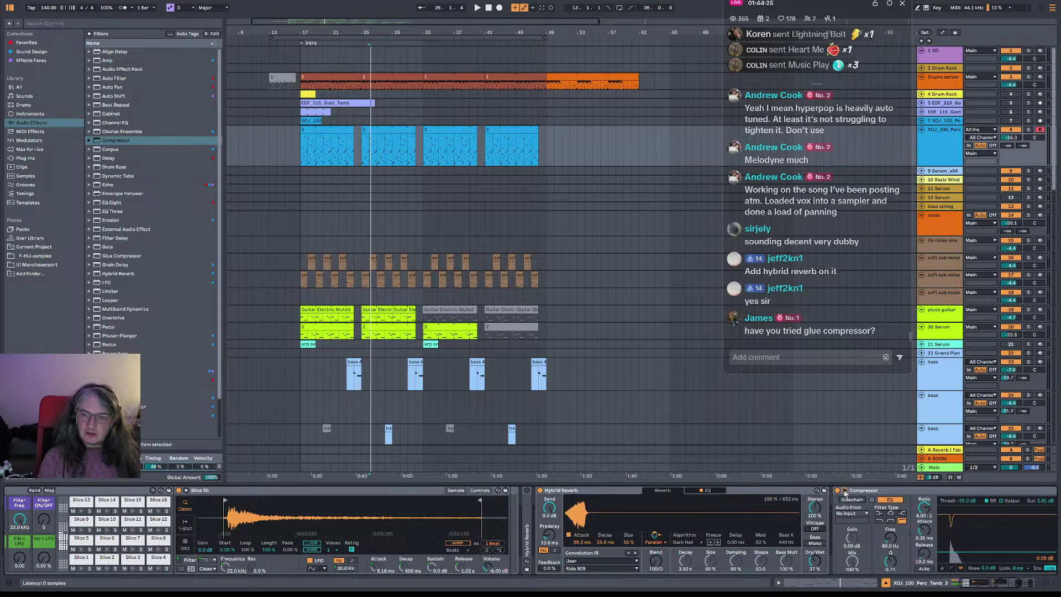
pyautogui.click(845, 491)
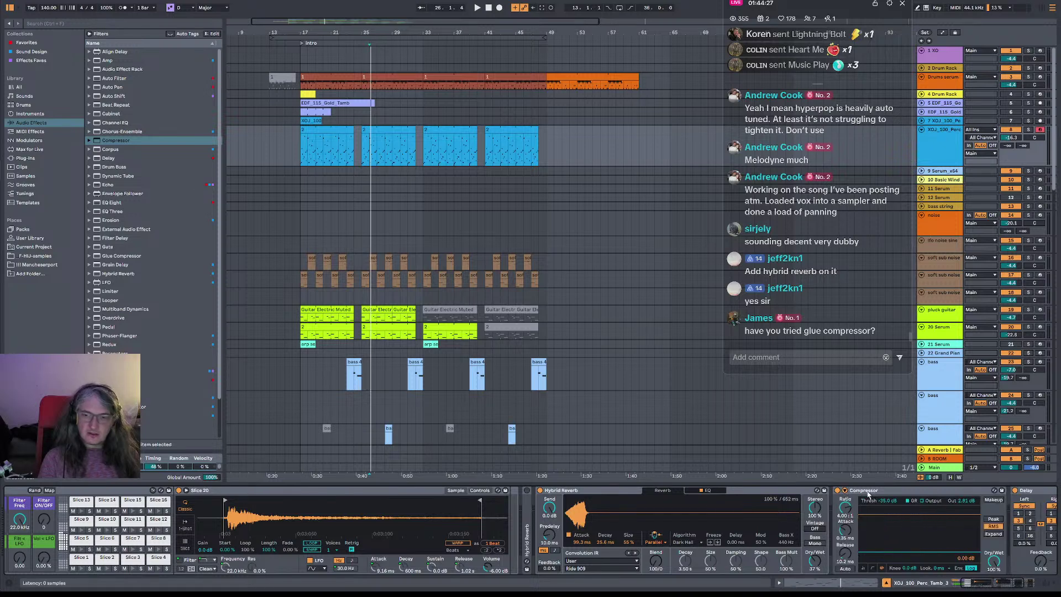
# - Add Glue Compressor between Compressor and Delay
pyautogui.click(868, 494)
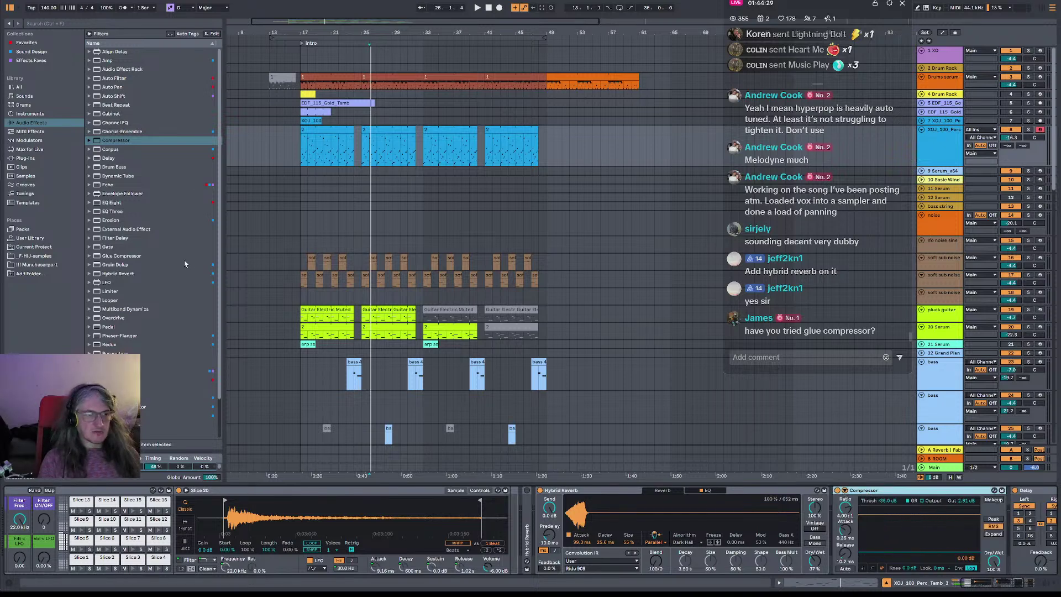
pyautogui.click(110, 256)
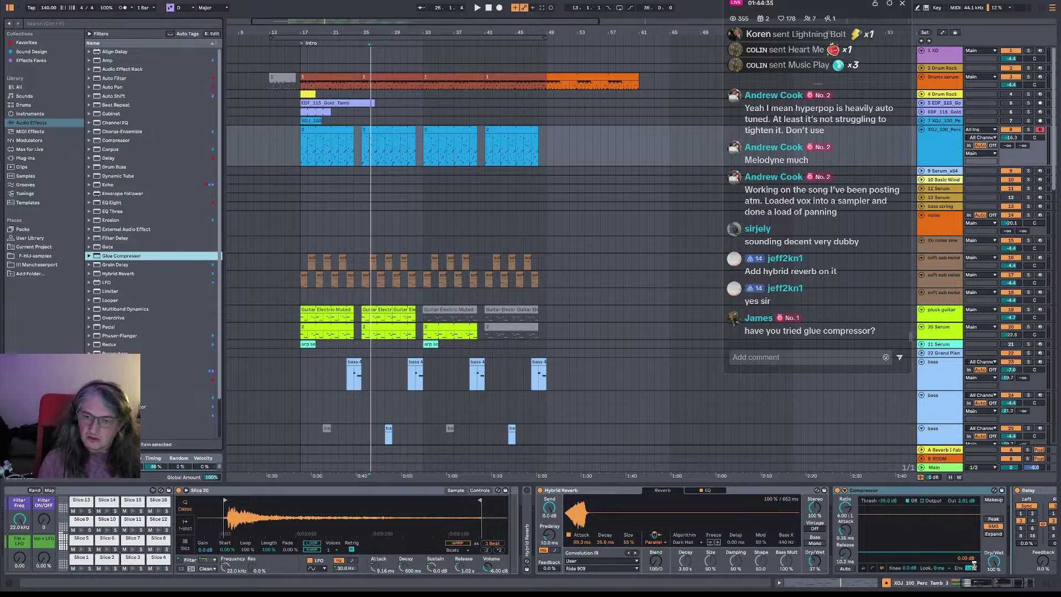
pyautogui.press('Return')
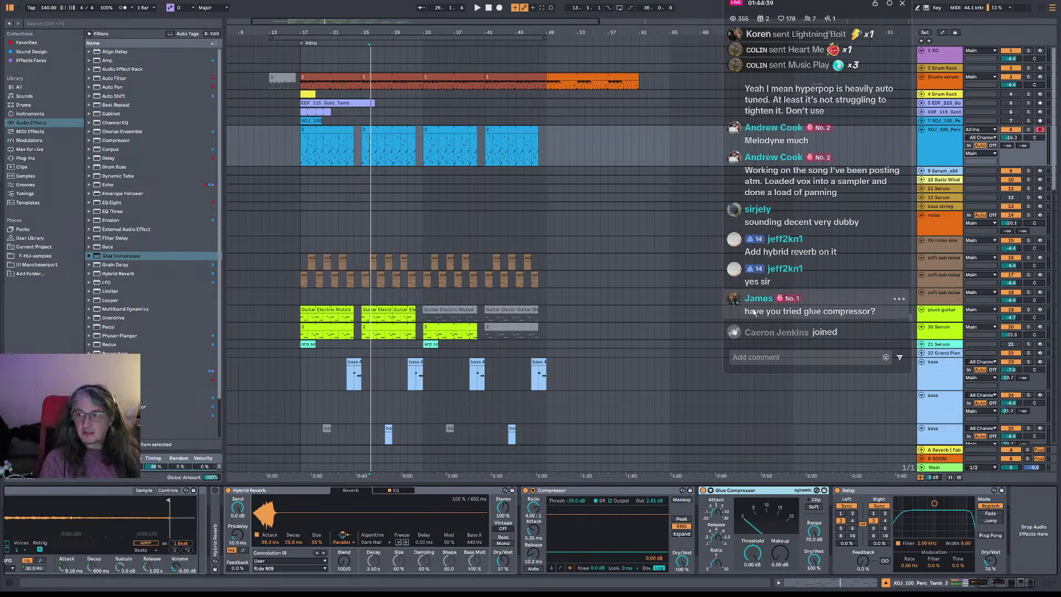
# - Solo the percussion track for playback from bar 17 and bypass the Compressor
pyautogui.press('space')
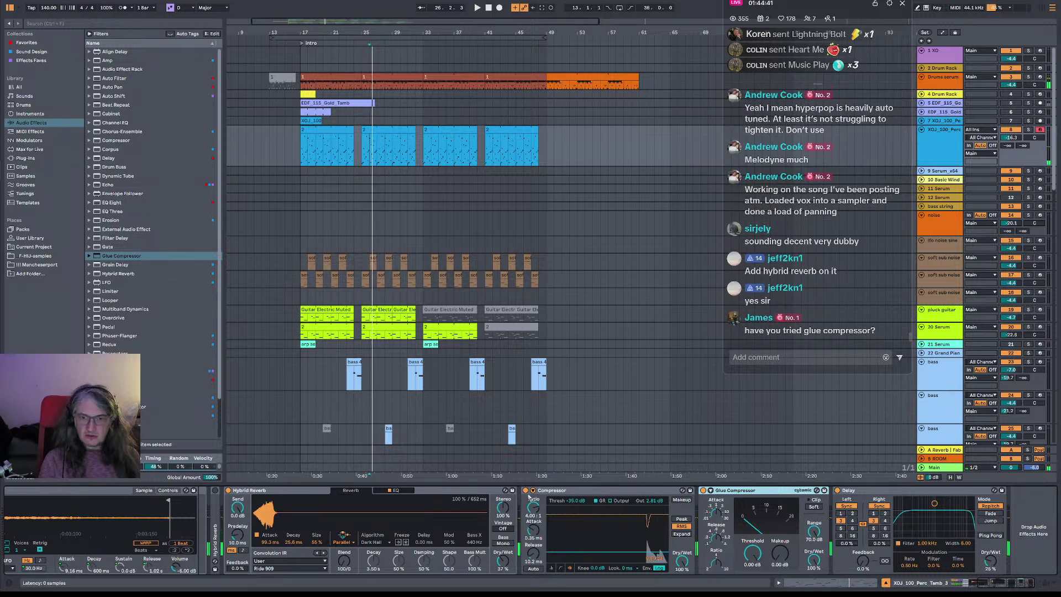
pyautogui.click(526, 491)
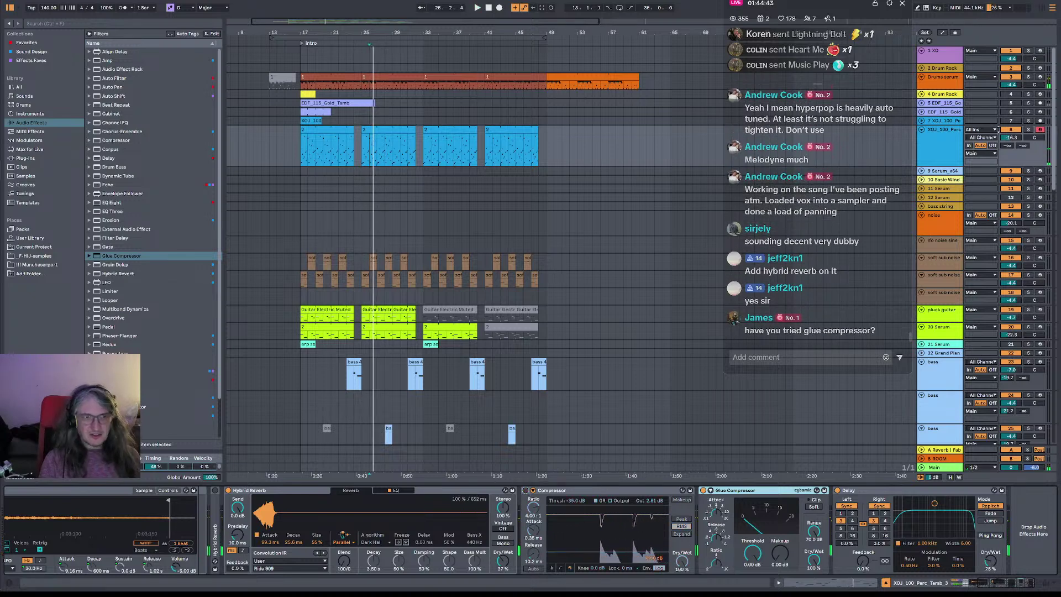
pyautogui.click(1029, 129)
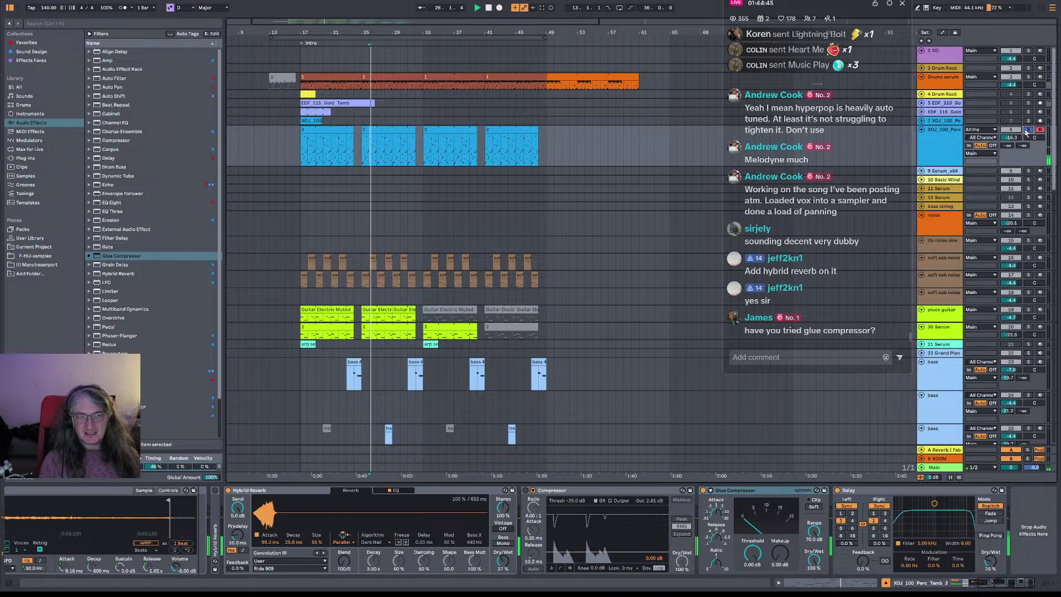
pyautogui.click(304, 145)
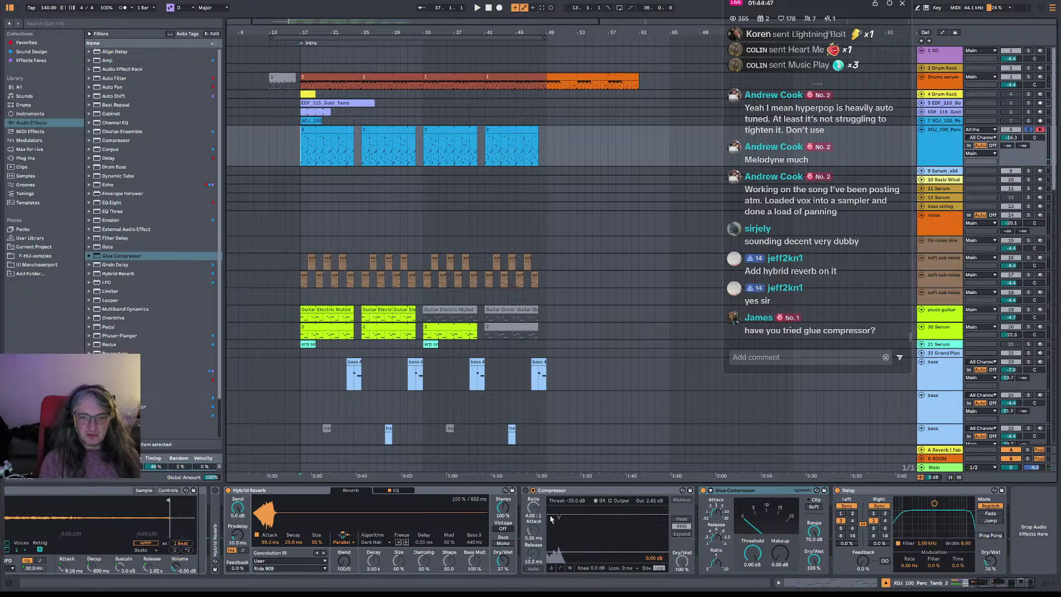
pyautogui.click(528, 492)
pyautogui.press('space')
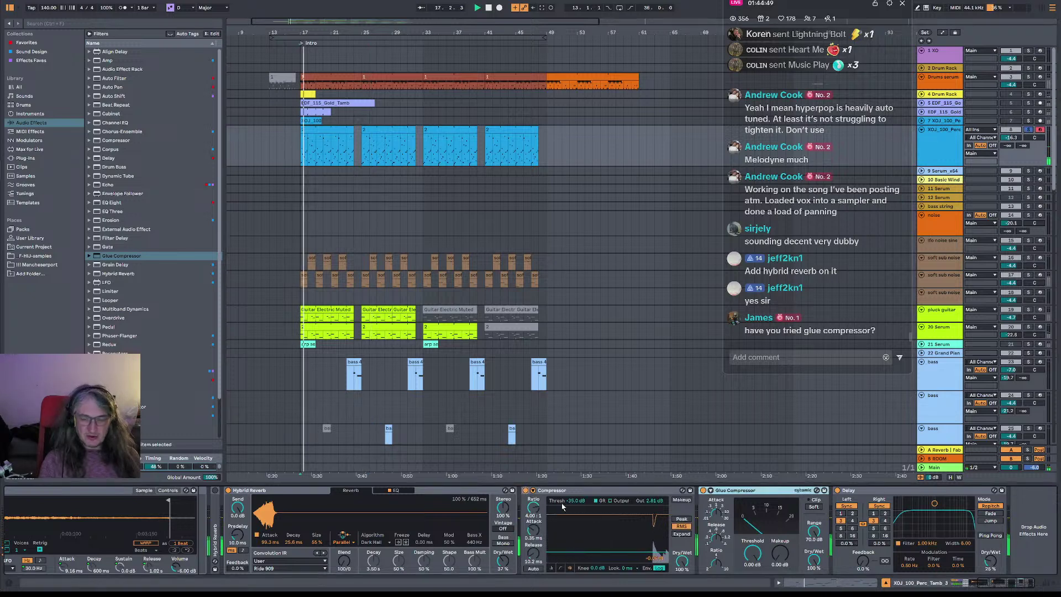
pyautogui.click(526, 491)
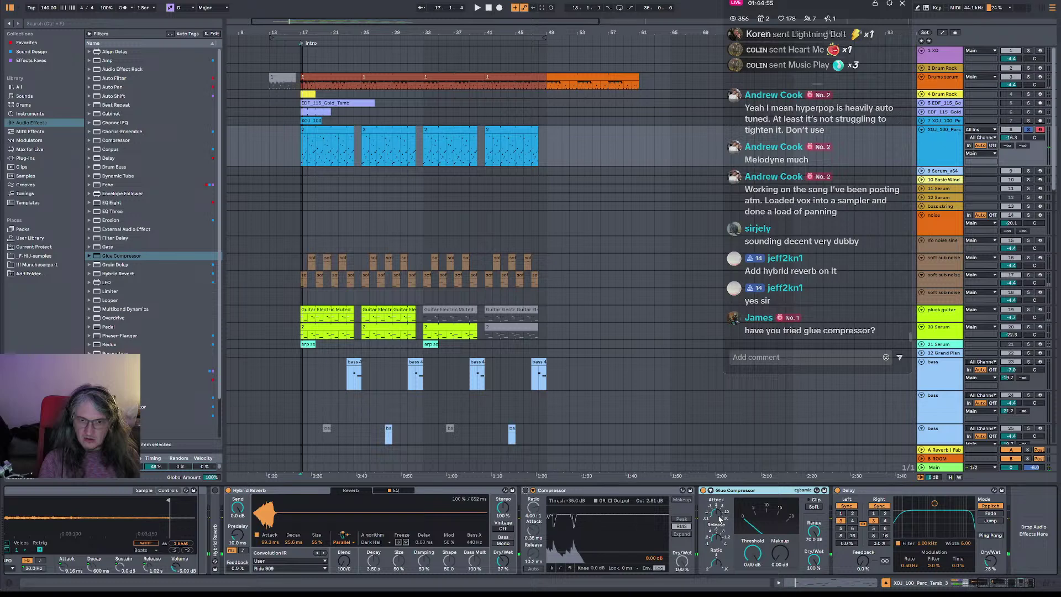
# - Lower Glue Compressor's Threshold to about -34.8 dB and raise its Makeup to about 2.38 dB while playing the percussion
pyautogui.moveTo(716, 513); pyautogui.dragTo(716, 524)
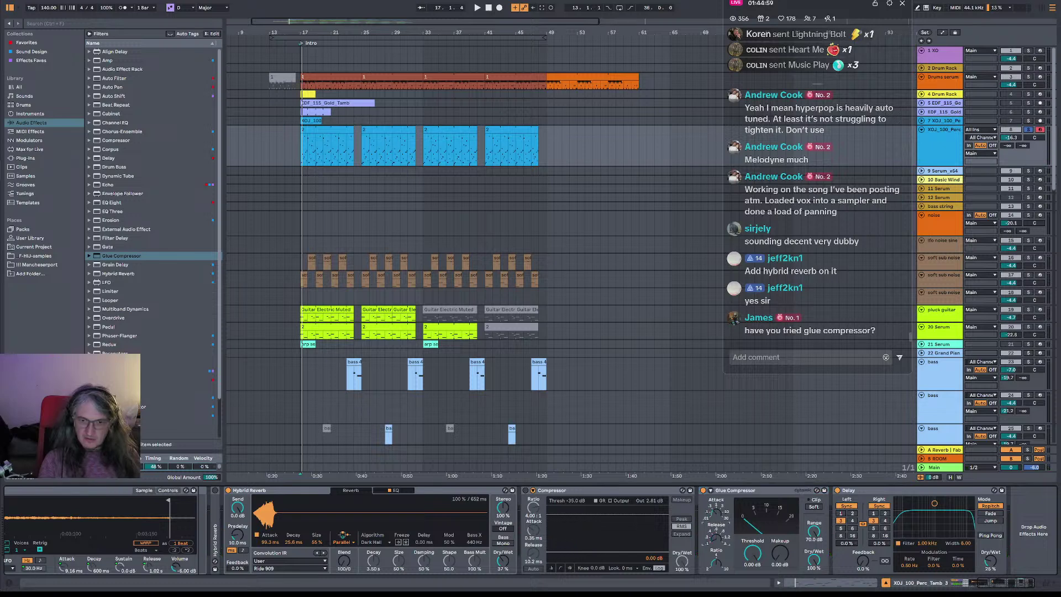
pyautogui.press('space')
pyautogui.moveTo(752, 553); pyautogui.dragTo(780, 544)
pyautogui.press('space')
pyautogui.press('space')
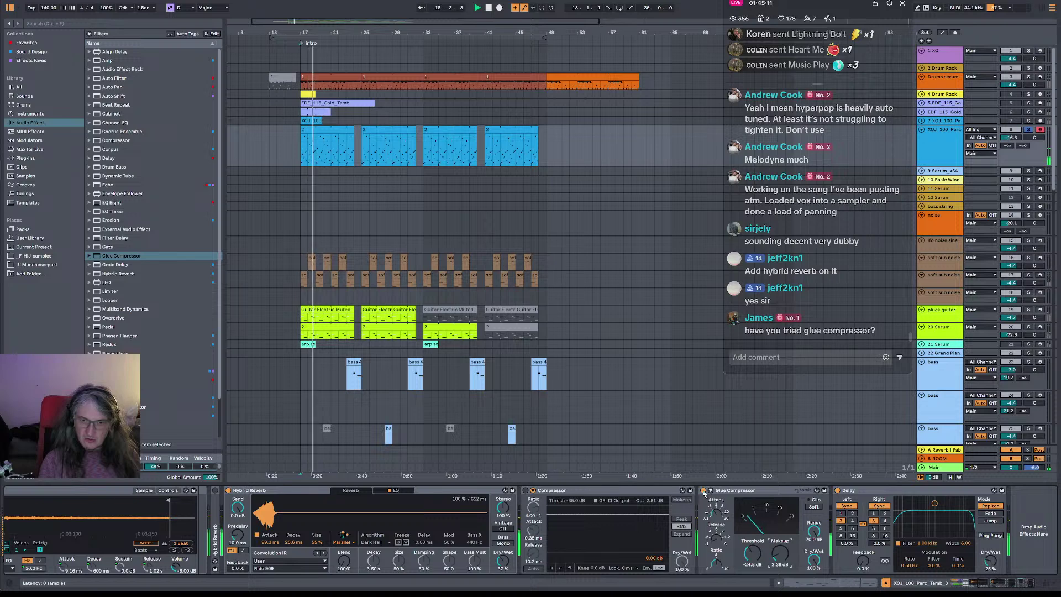
# - Compare Compressor and Glue Compressor on the soloed percussion by alternately bypassing each one during playback from bar 17
pyautogui.press('space')
pyautogui.press('space')
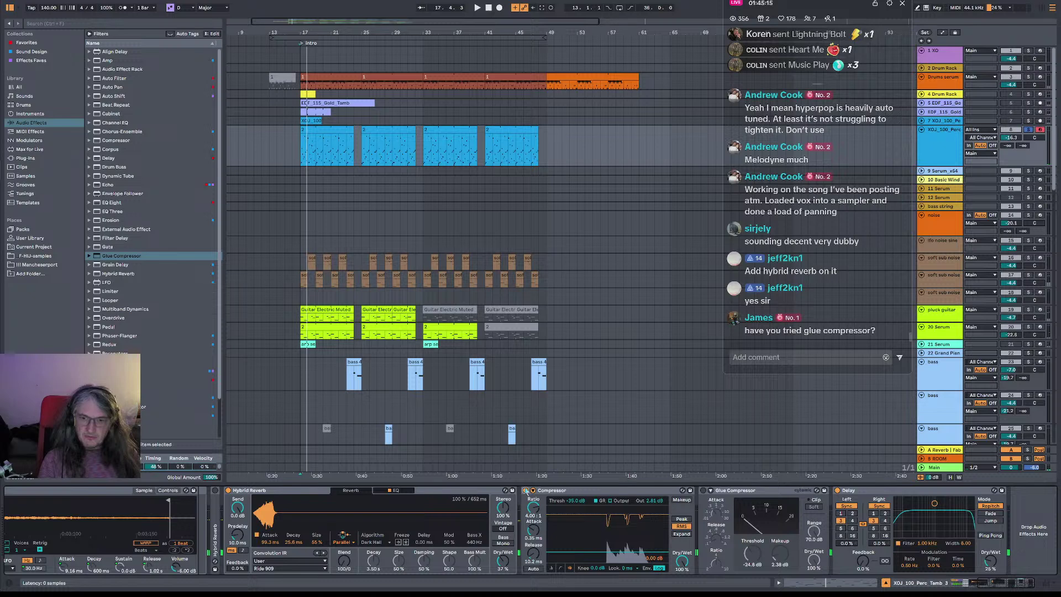
pyautogui.click(703, 491)
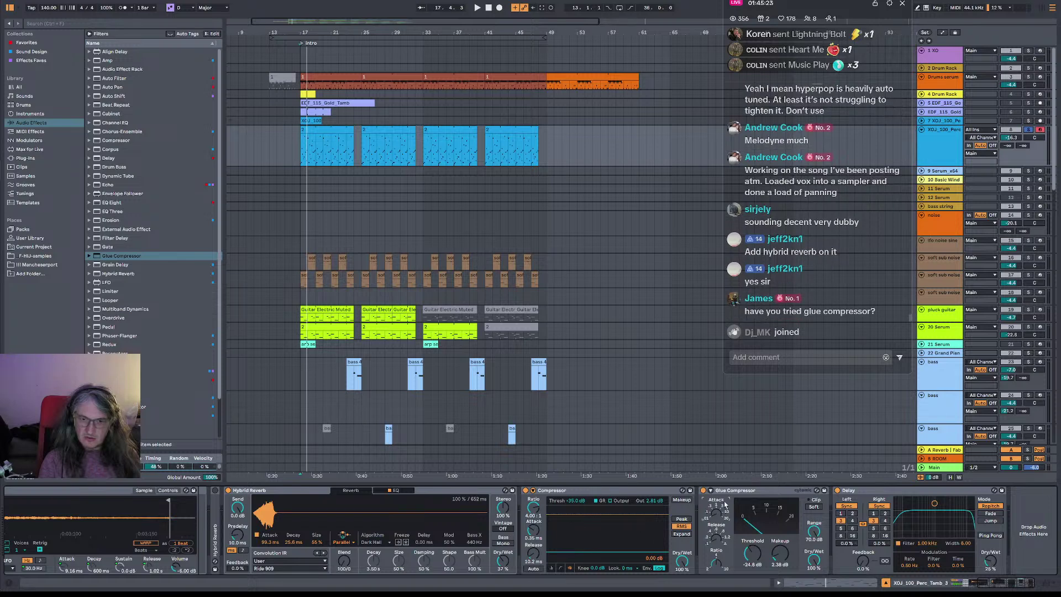
pyautogui.click(702, 491)
pyautogui.press('space')
pyautogui.click(527, 490)
pyautogui.click(703, 491)
pyautogui.press('space')
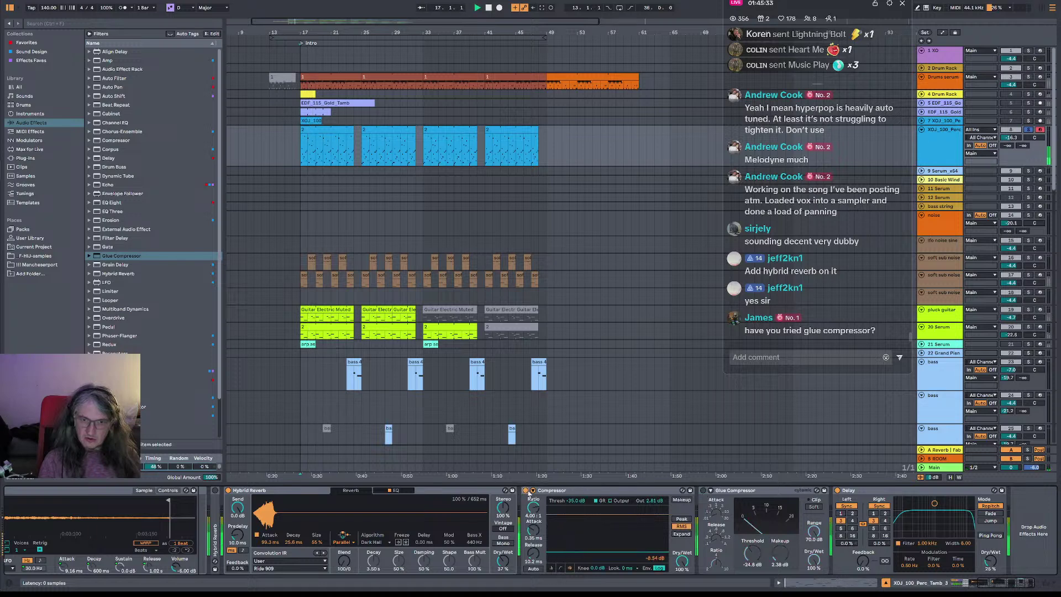
pyautogui.press('space')
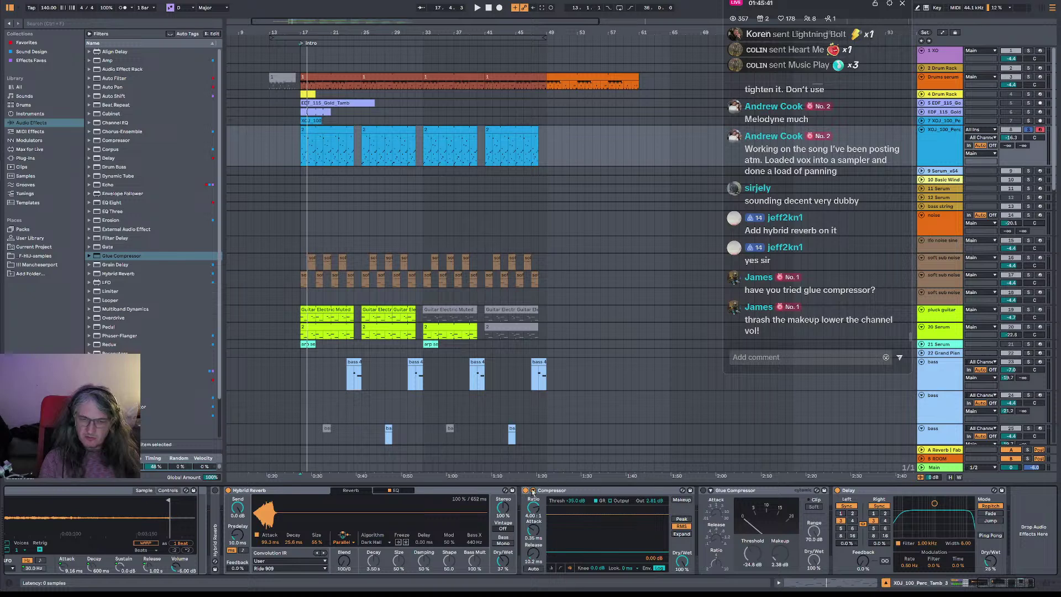
pyautogui.press('space')
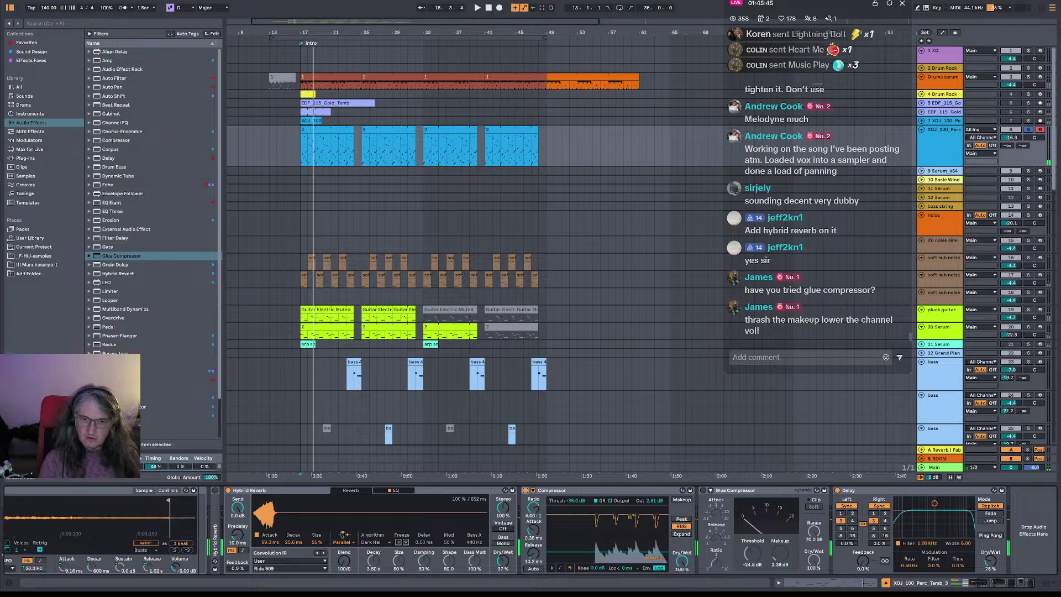
# - Replay the percussion through Glue Compressor alone, with the Compressor bypassed
pyautogui.click(527, 490)
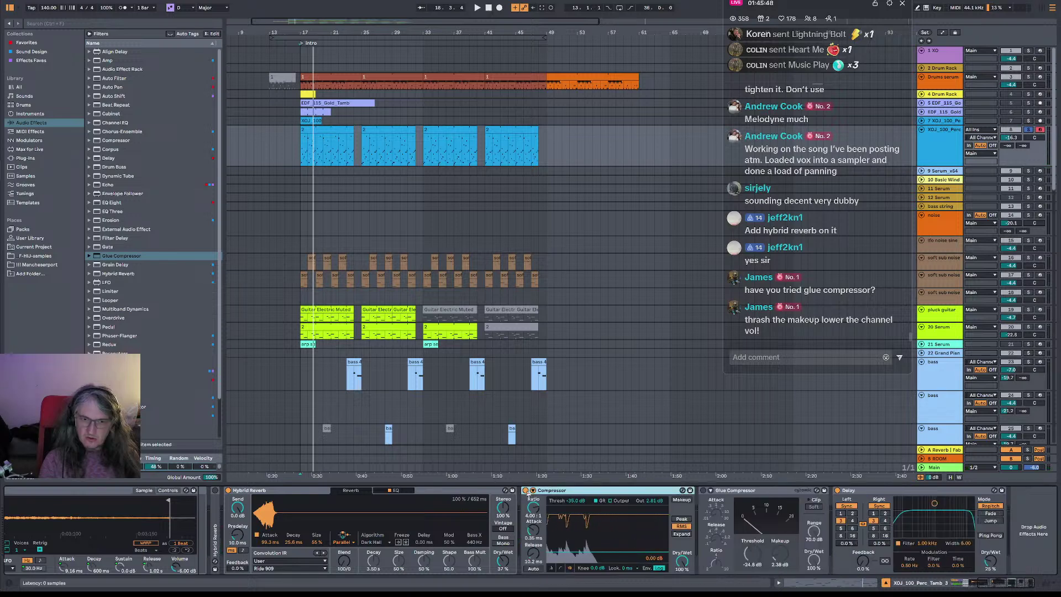
pyautogui.click(704, 491)
pyautogui.press('space')
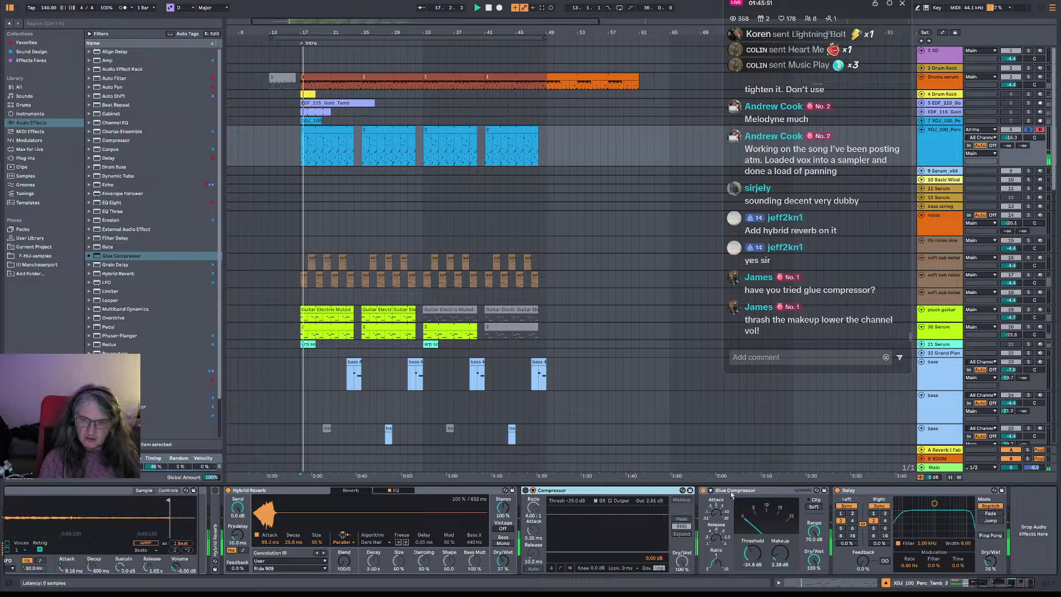
pyautogui.click(716, 513)
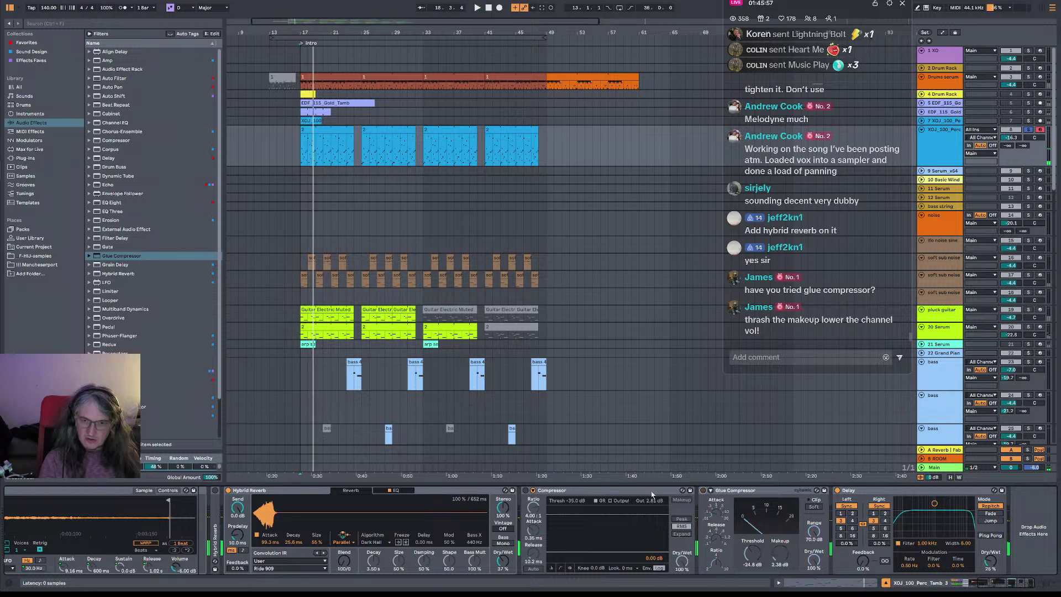
# - Reactivate the Compressor with Glue Compressor bypassed and replay the soloed percussion
pyautogui.click(525, 491)
pyautogui.press('space')
pyautogui.click(525, 491)
pyautogui.click(525, 497)
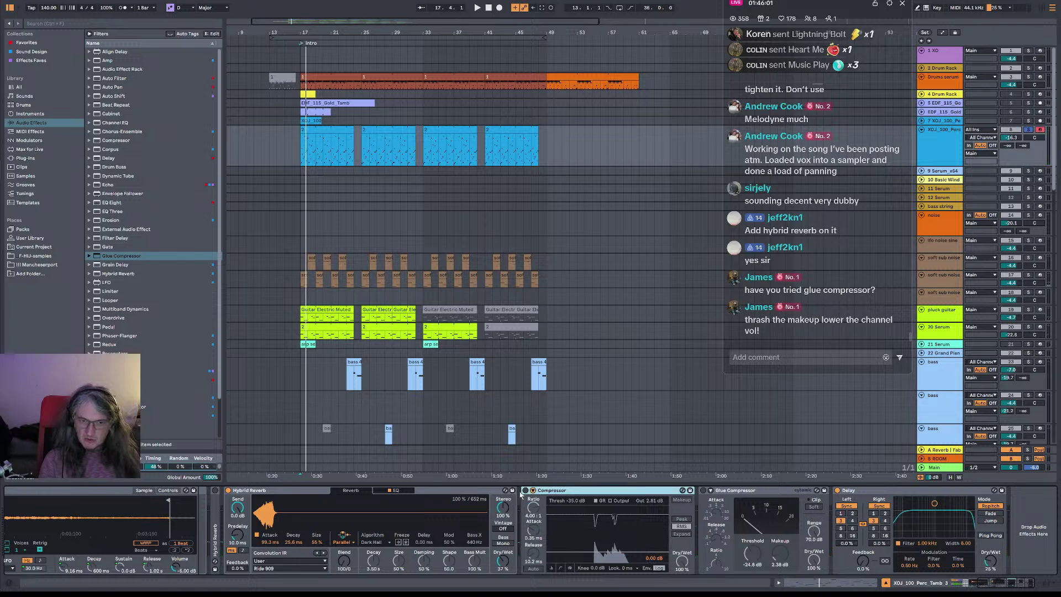
pyautogui.click(525, 490)
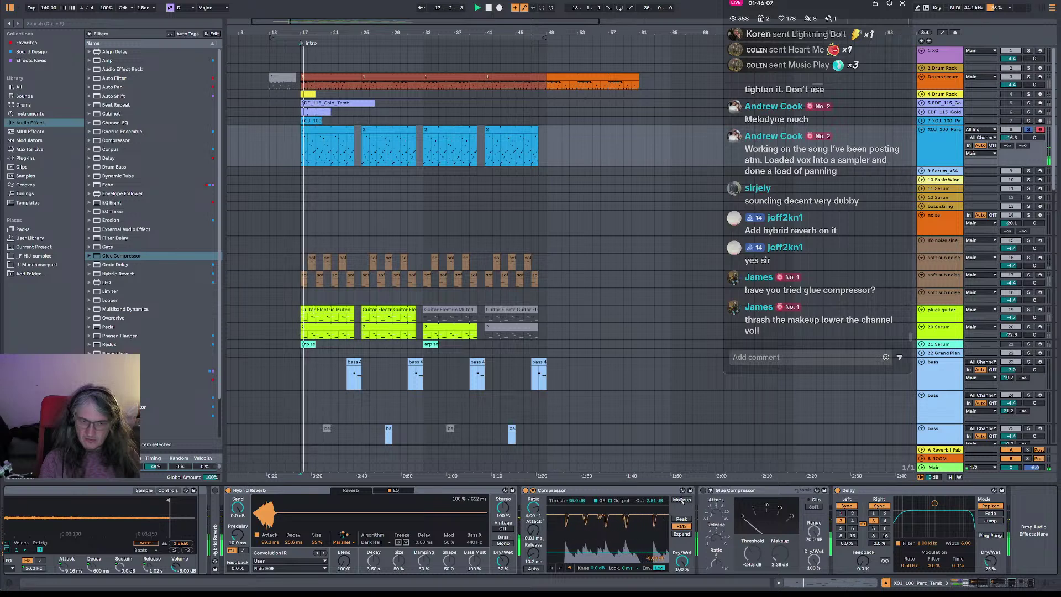
# - Compare the two compressors again on the soloed percussion, finishing with Glue Compressor active and the Compressor bypassed
pyautogui.click(525, 490)
pyautogui.click(703, 490)
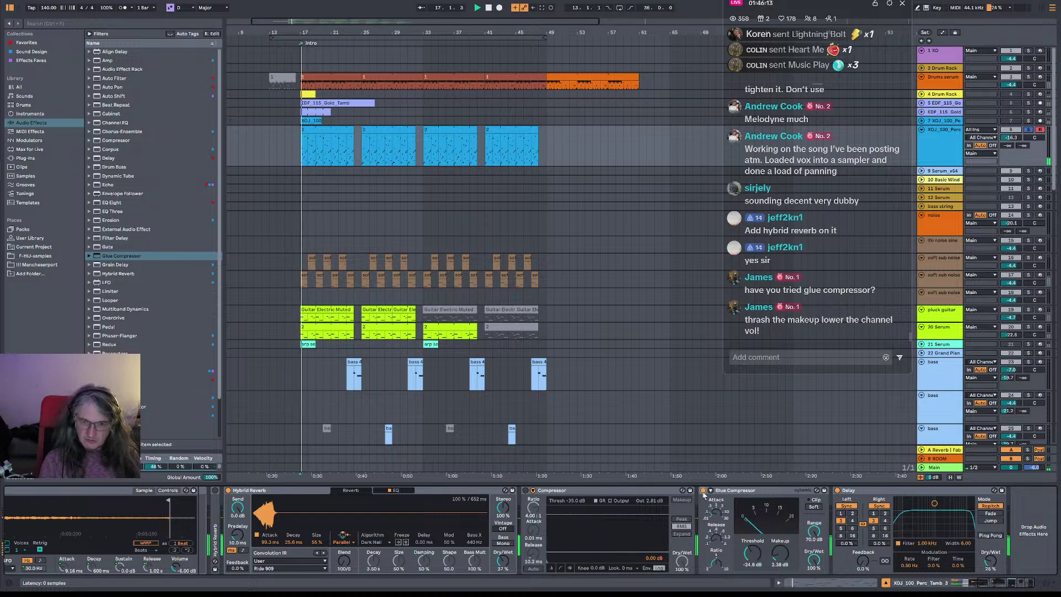
pyautogui.click(525, 490)
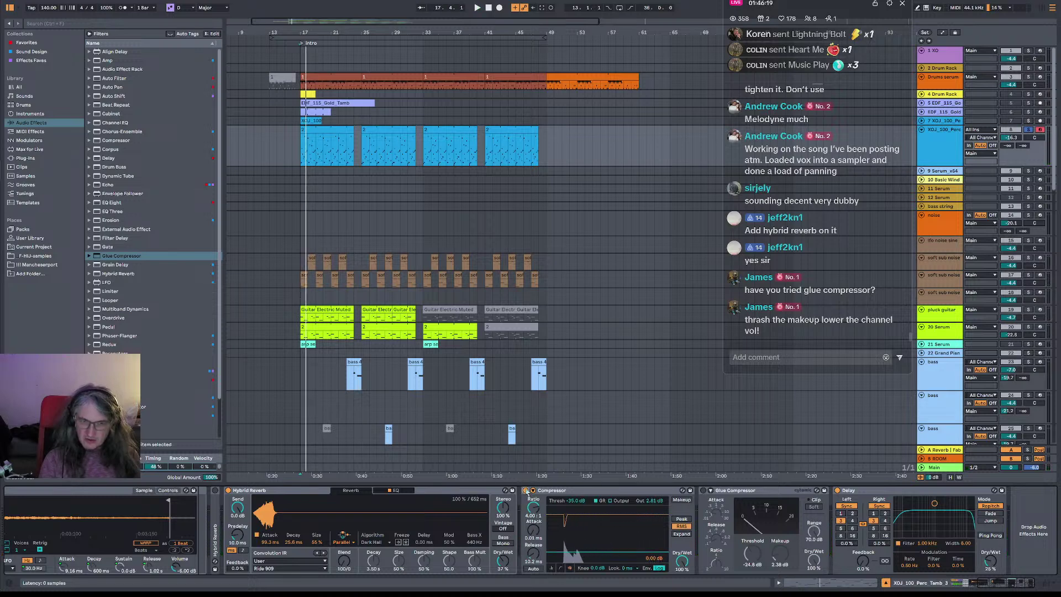
pyautogui.click(703, 490)
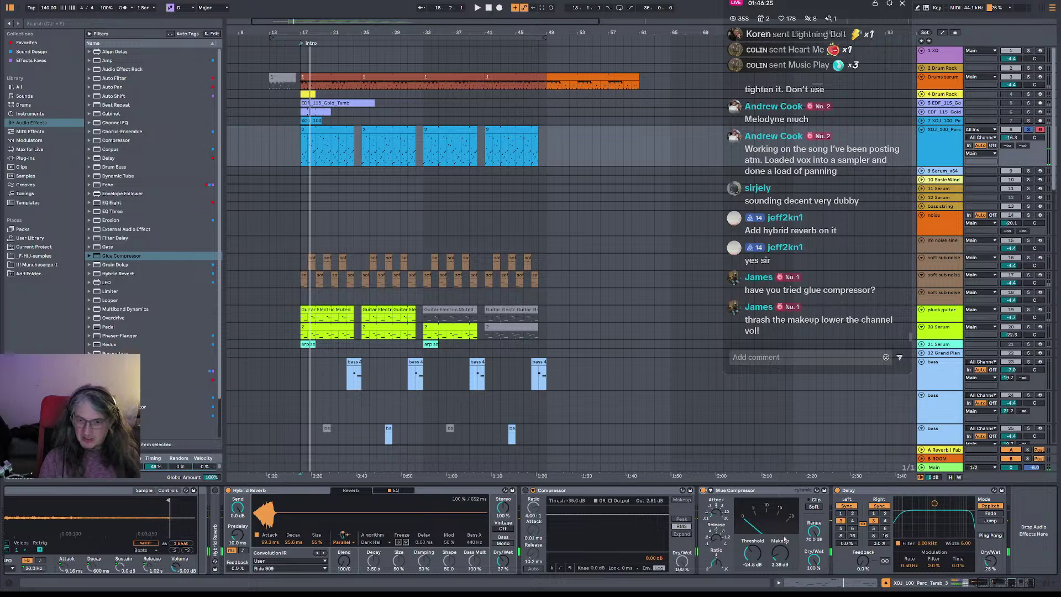
pyautogui.press('space')
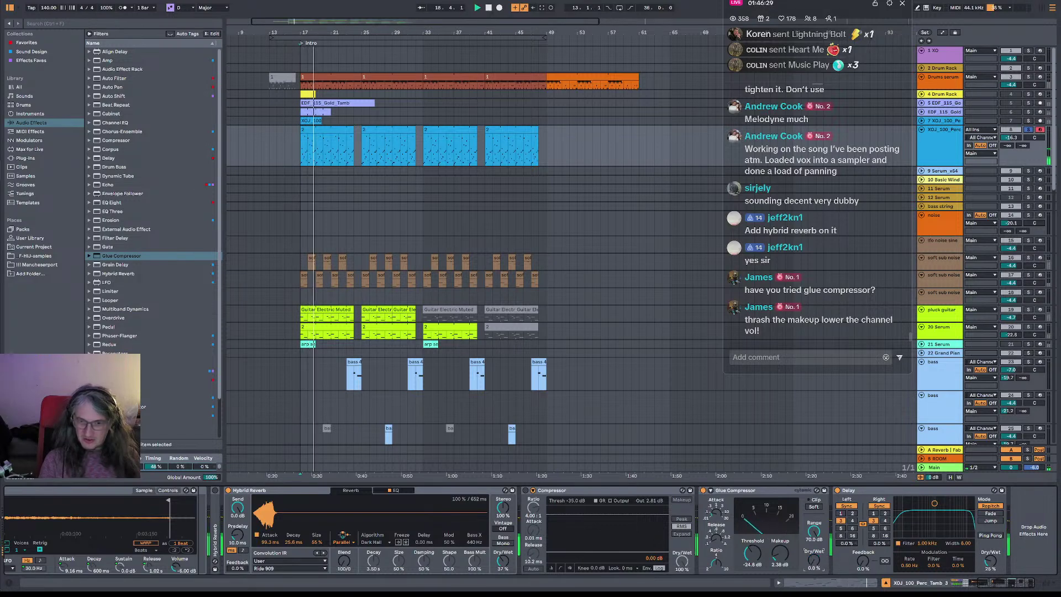
pyautogui.moveTo(814, 562)
pyautogui.mouseDown()
pyautogui.moveTo(814, 580)
pyautogui.moveTo(814, 562)
pyautogui.mouseUp()
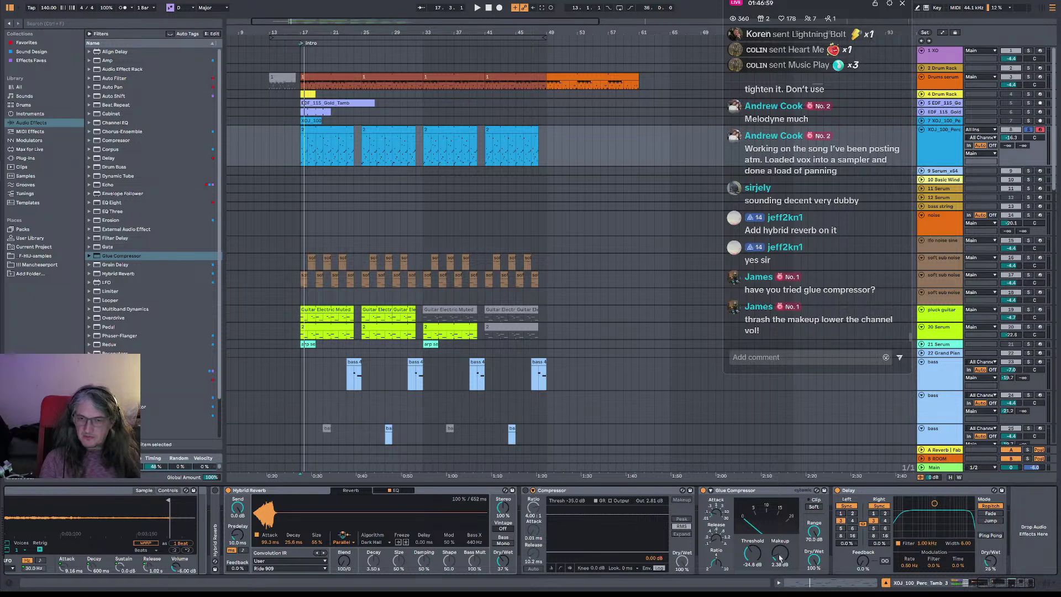
# - Raise Glue Compressor's Makeup to about 19.5 dB and lower the percussion track's volume to about -34.4 dB
pyautogui.press('space')
pyautogui.moveTo(779, 559); pyautogui.dragTo(788, 540)
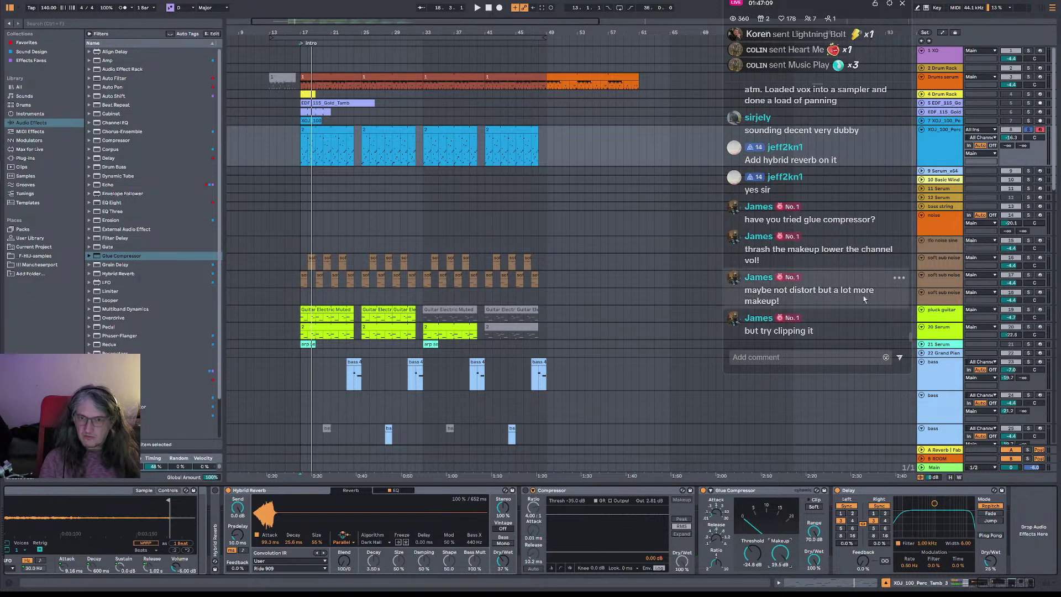
pyautogui.moveTo(1010, 137); pyautogui.dragTo(1011, 162)
# - Compare Glue Compressor's Soft clip on and off while replaying the soloed percussion, leaving Soft clip enabled
pyautogui.click(819, 508)
pyautogui.click(819, 508)
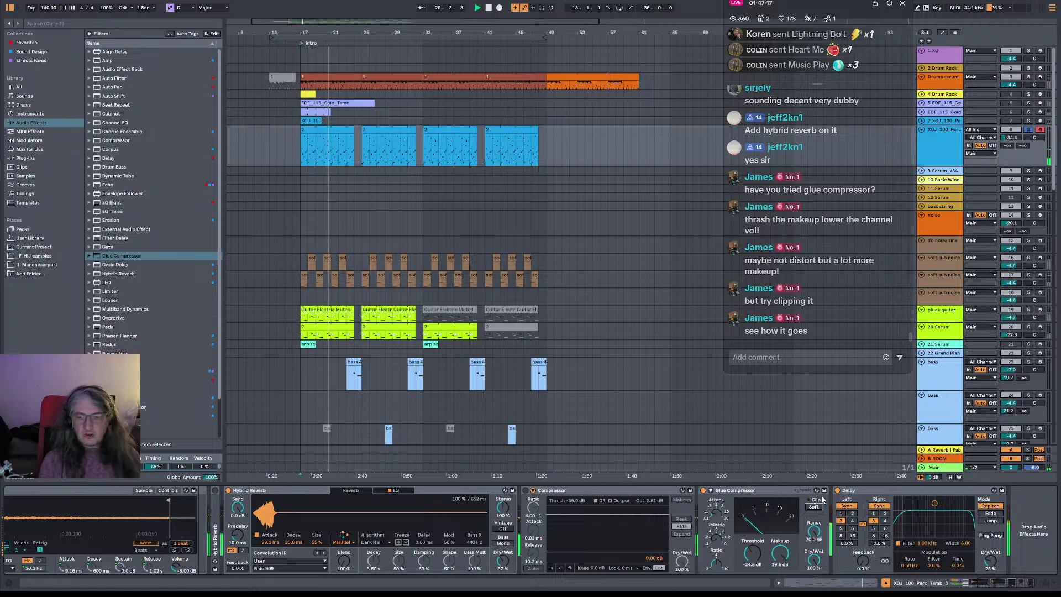
pyautogui.click(818, 508)
pyautogui.press('space')
pyautogui.press('space')
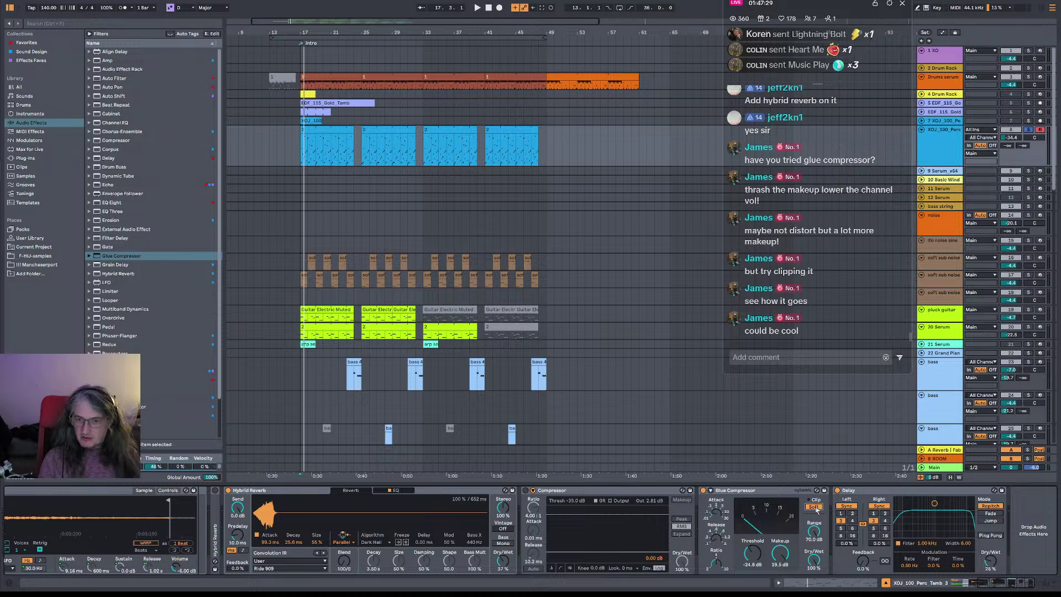
pyautogui.click(815, 509)
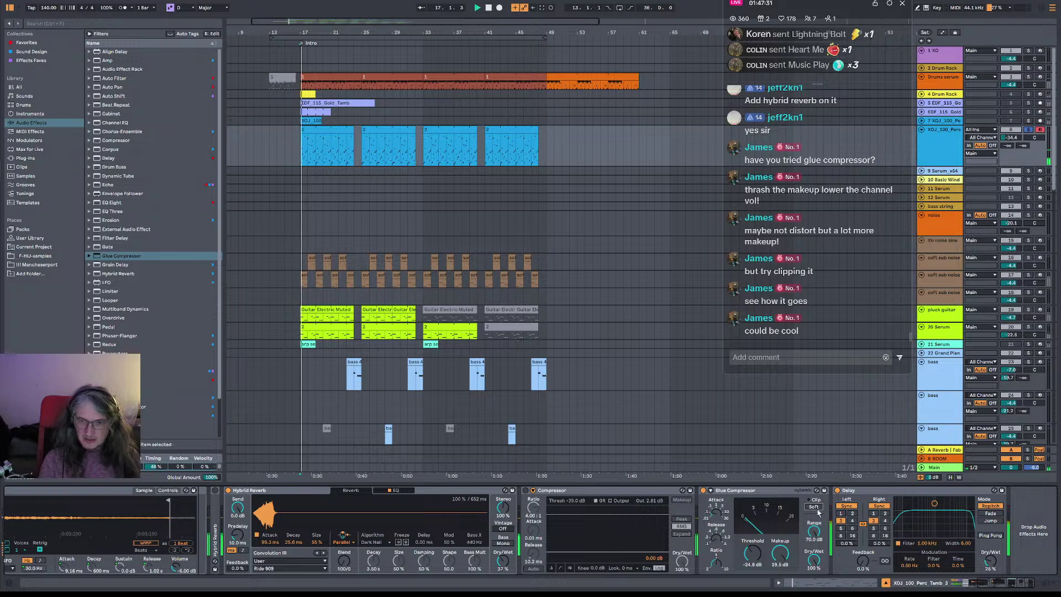
pyautogui.click(816, 509)
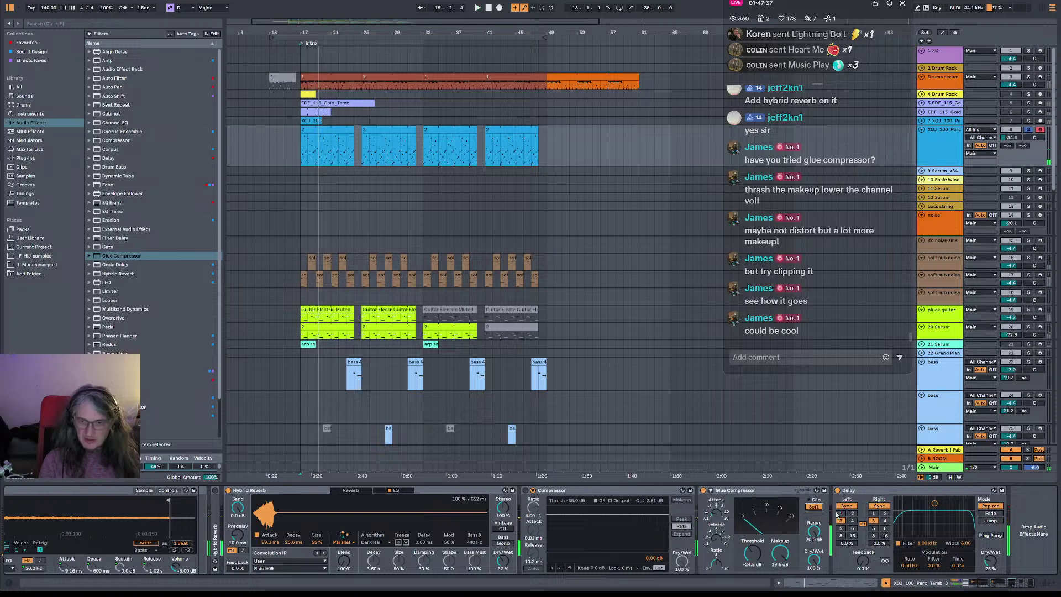
# - Unsolo the percussion track and mute the hat and ride pads in the Drums serum track's Drum Rack
pyautogui.click(1029, 131)
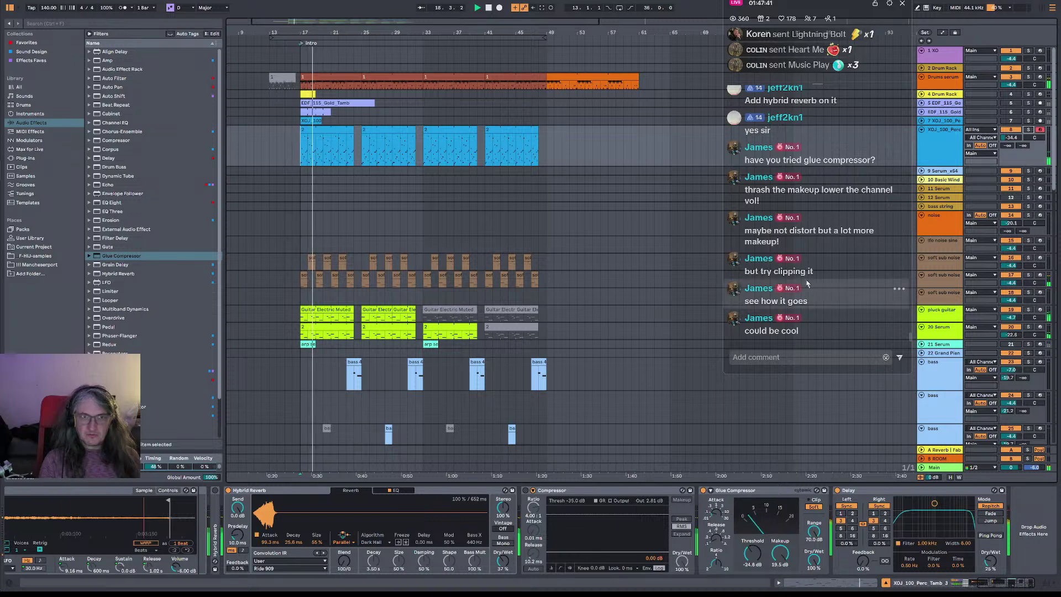
pyautogui.click(952, 82)
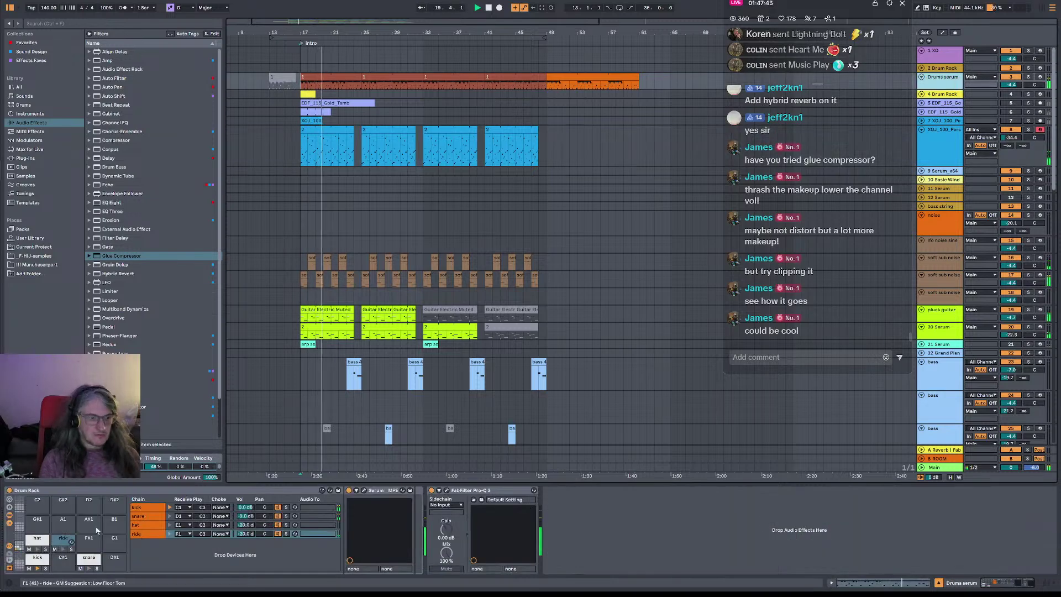
pyautogui.click(28, 549)
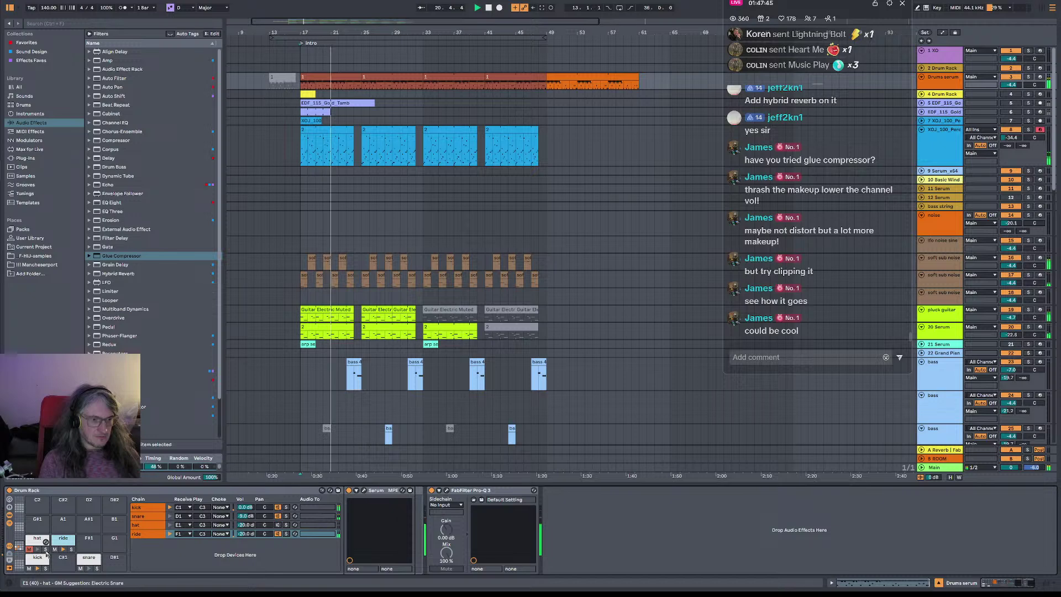
pyautogui.click(55, 549)
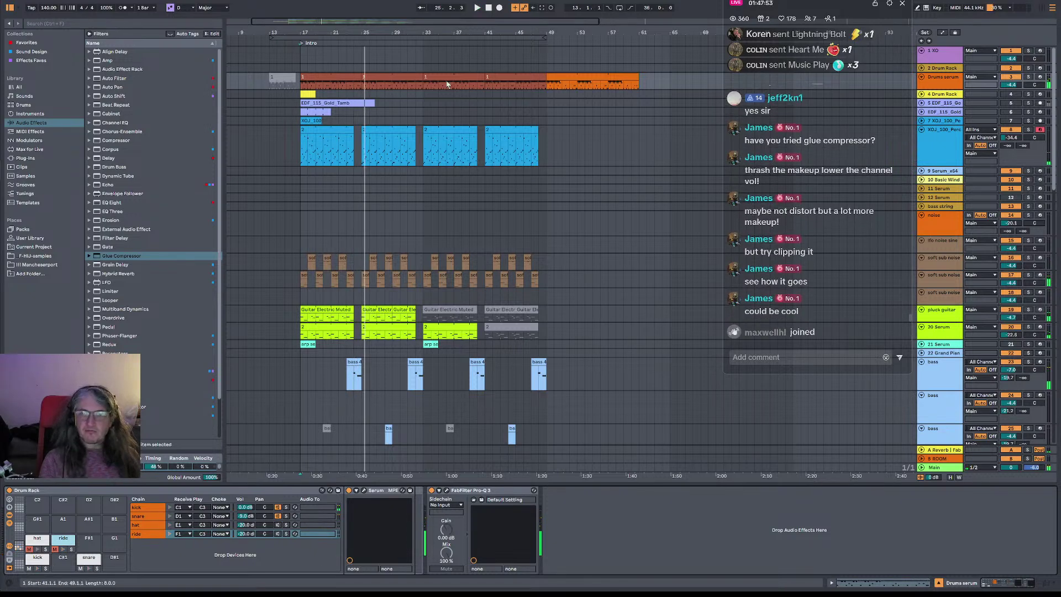
# - Audition the Drums serum track soloed from bar 17, and replay it unsoloed in the full mix
pyautogui.press('space')
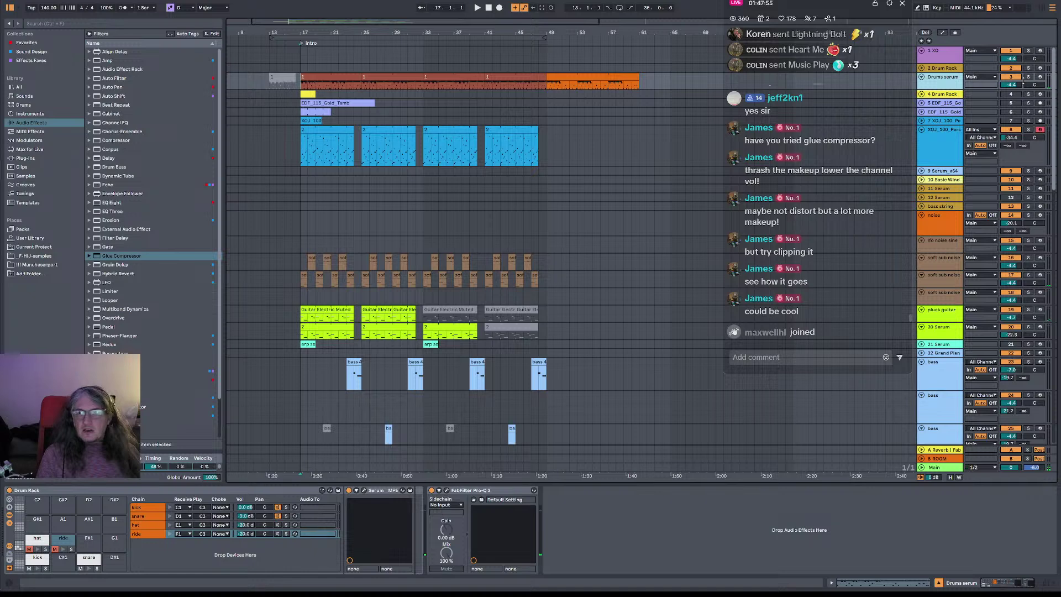
pyautogui.click(1028, 79)
pyautogui.press('space')
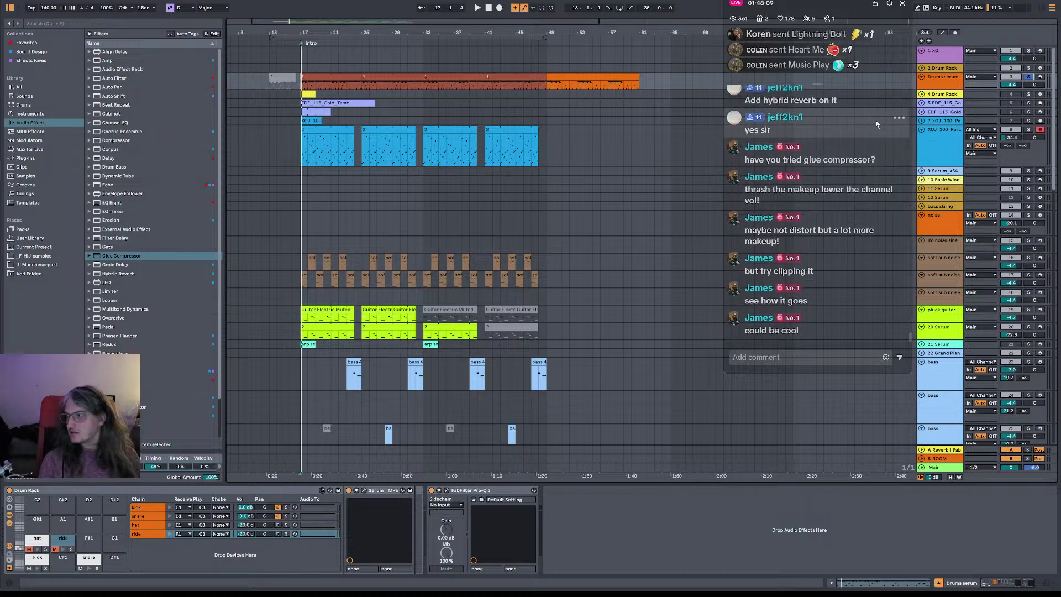
pyautogui.press('space')
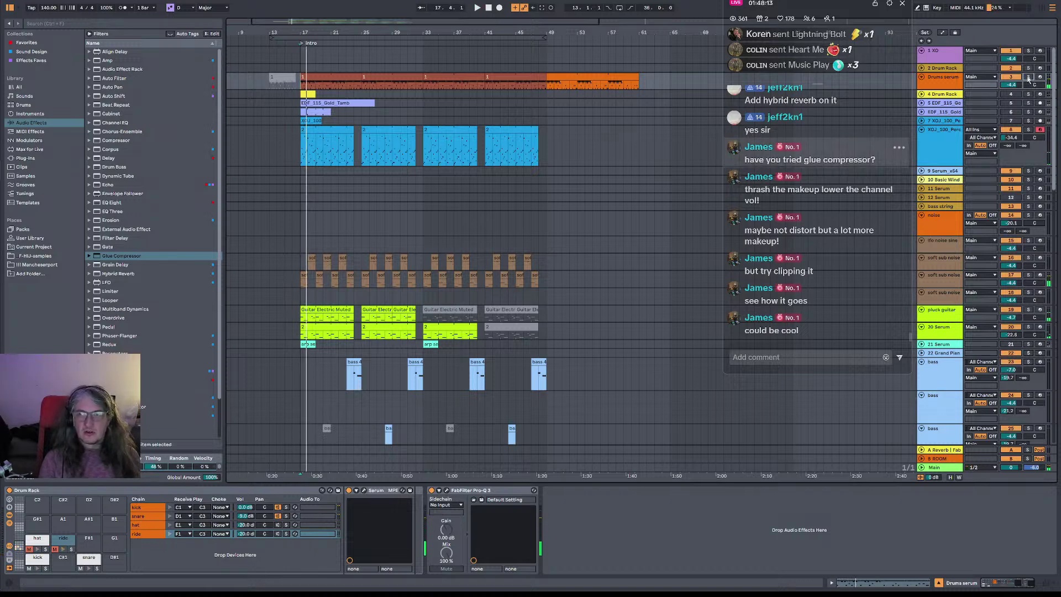
pyautogui.press('space')
pyautogui.press('space')
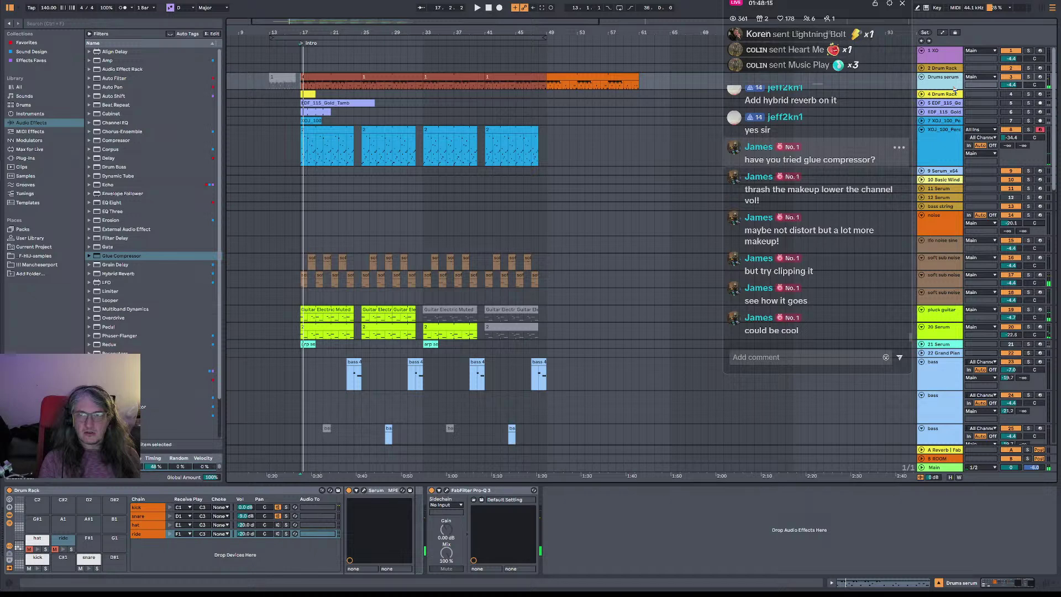
# - Bypass Delay on the percussion track and raise Glue Compressor's Threshold to about -30.6 dB during playback
pyautogui.click(934, 148)
pyautogui.click(837, 490)
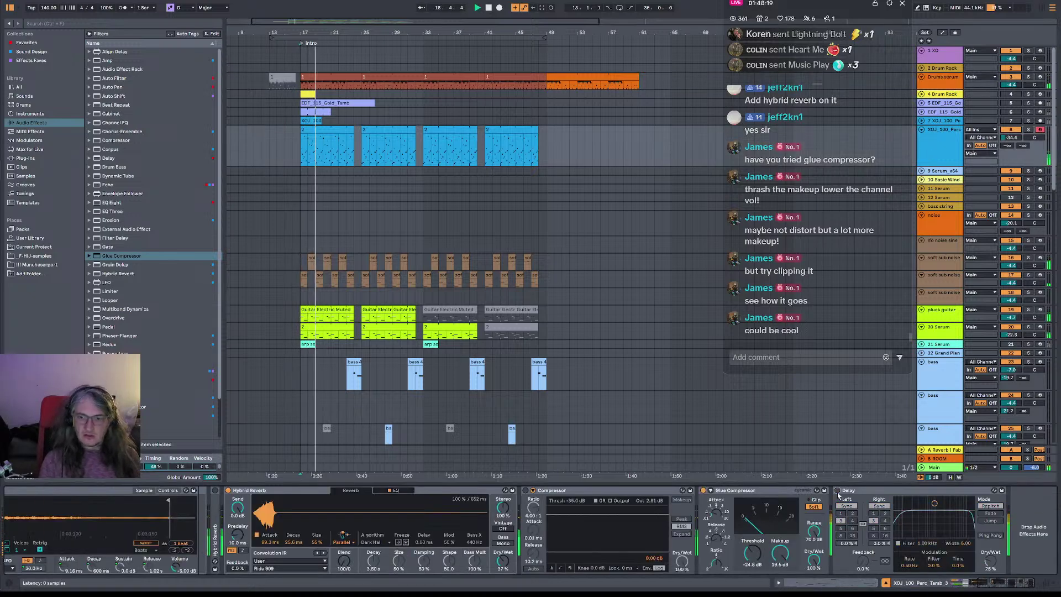
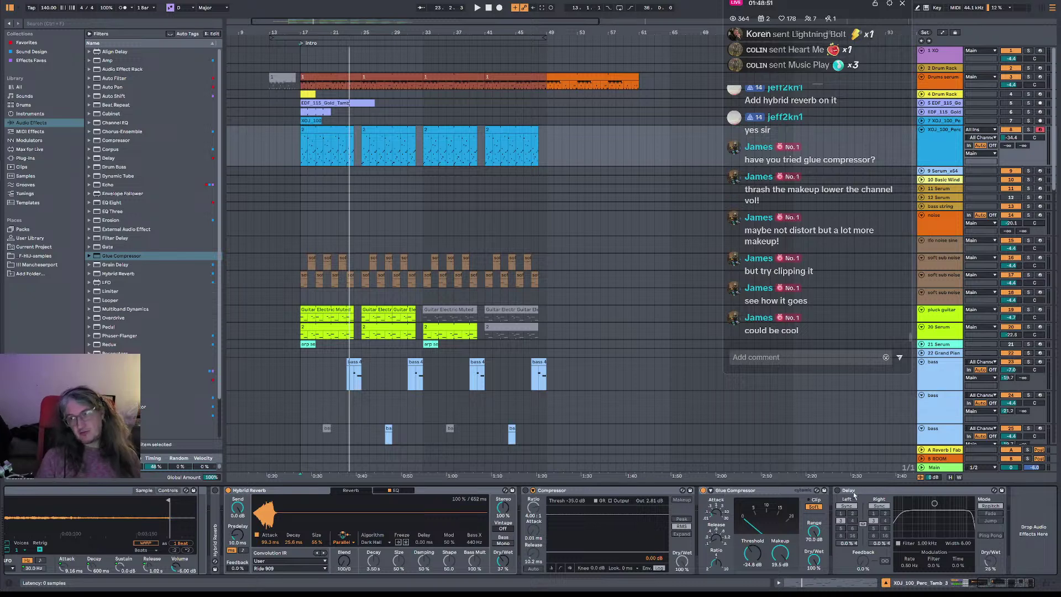
pyautogui.click(780, 494)
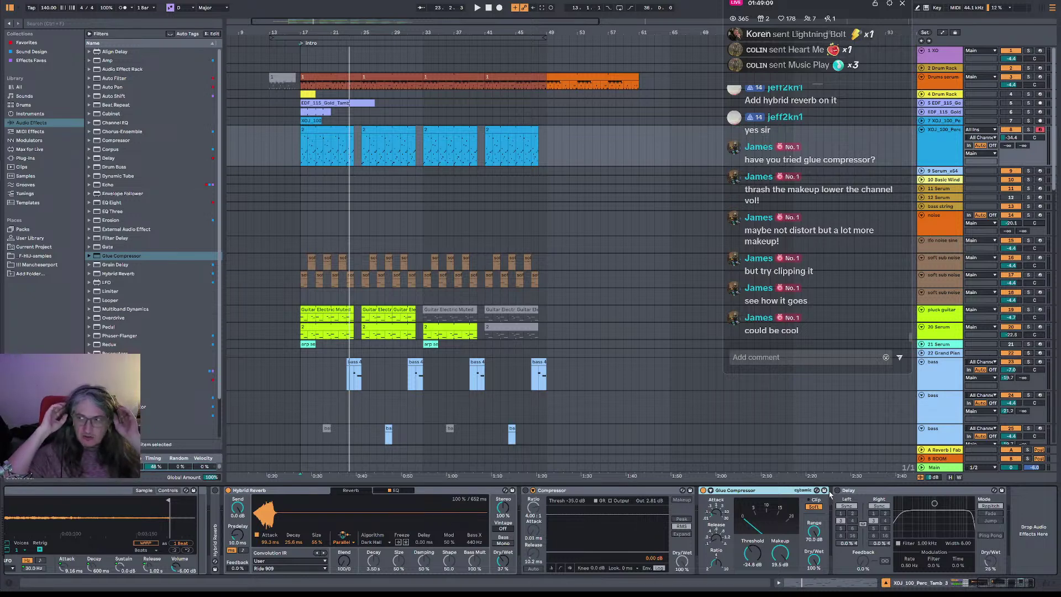
pyautogui.press('space')
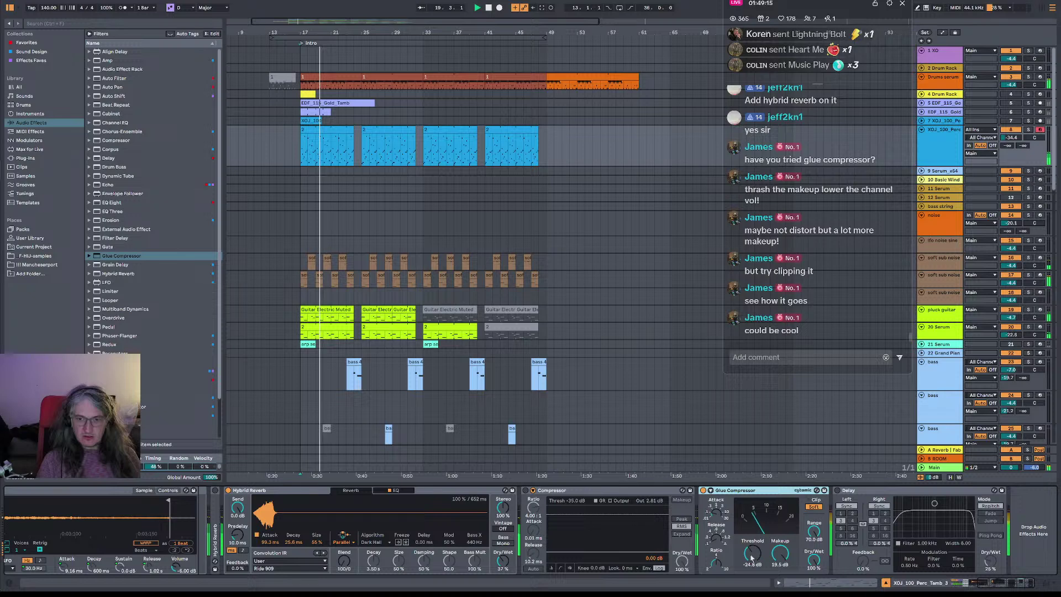
pyautogui.moveTo(752, 553); pyautogui.dragTo(752, 544)
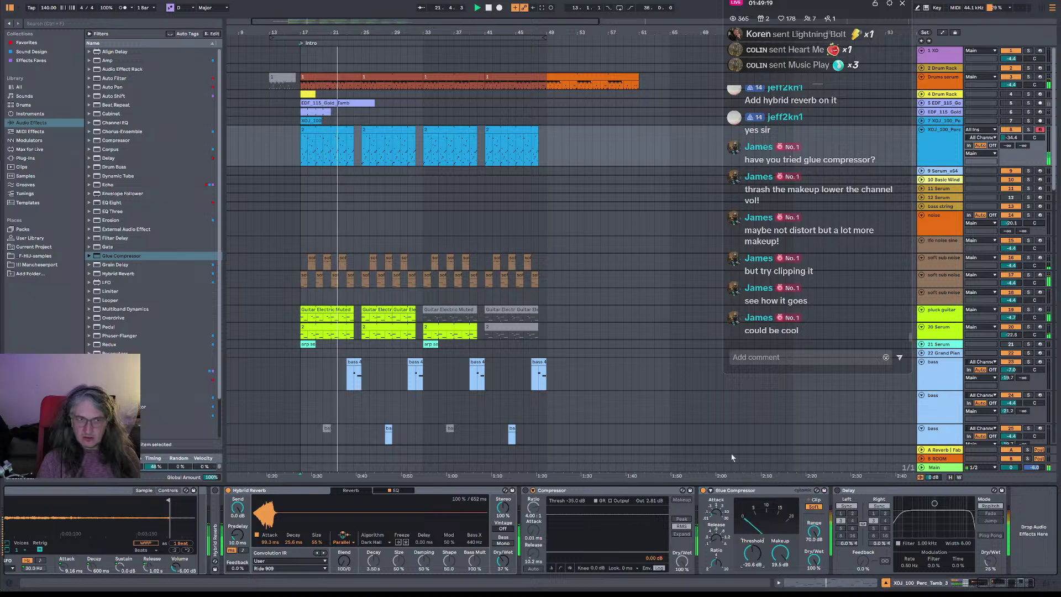
# - Open the first percussion clip's notes, select the opening Slice 5 note and replay the loop from bar 17
pyautogui.doubleClick(328, 147)
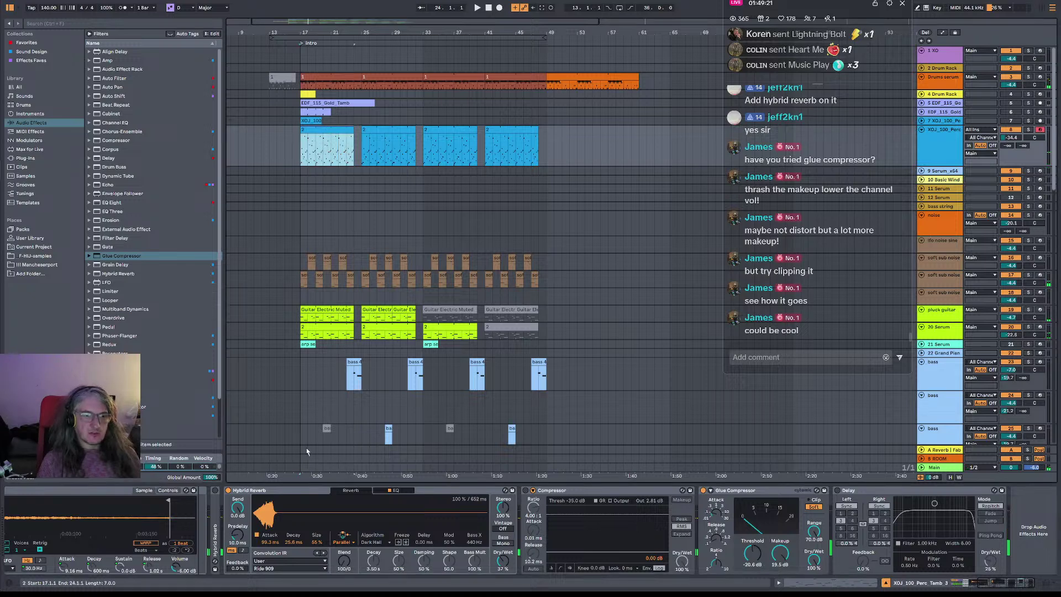
pyautogui.moveTo(234, 542); pyautogui.dragTo(235, 513)
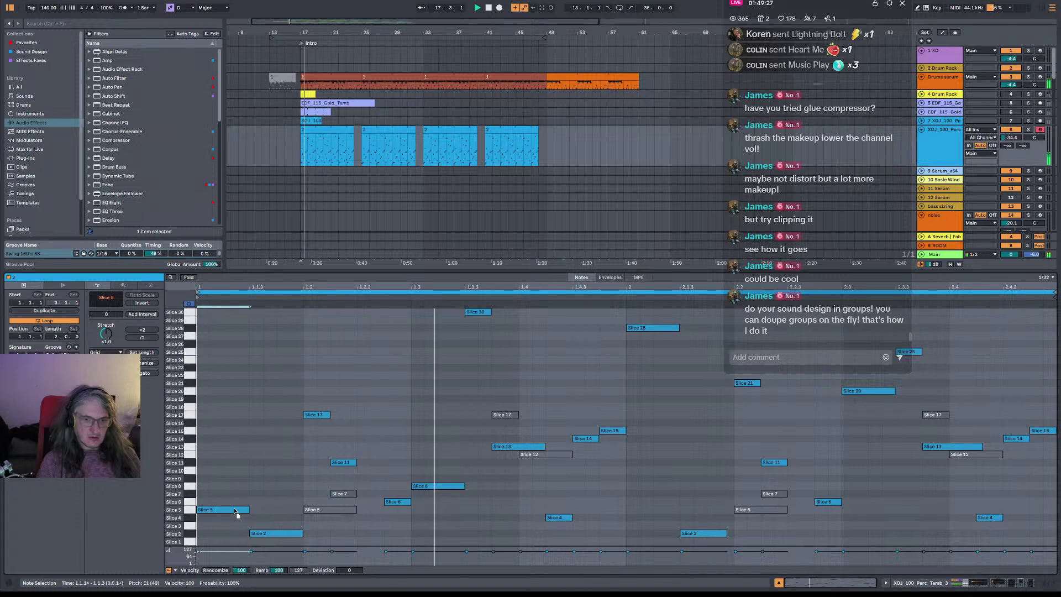
pyautogui.press('space')
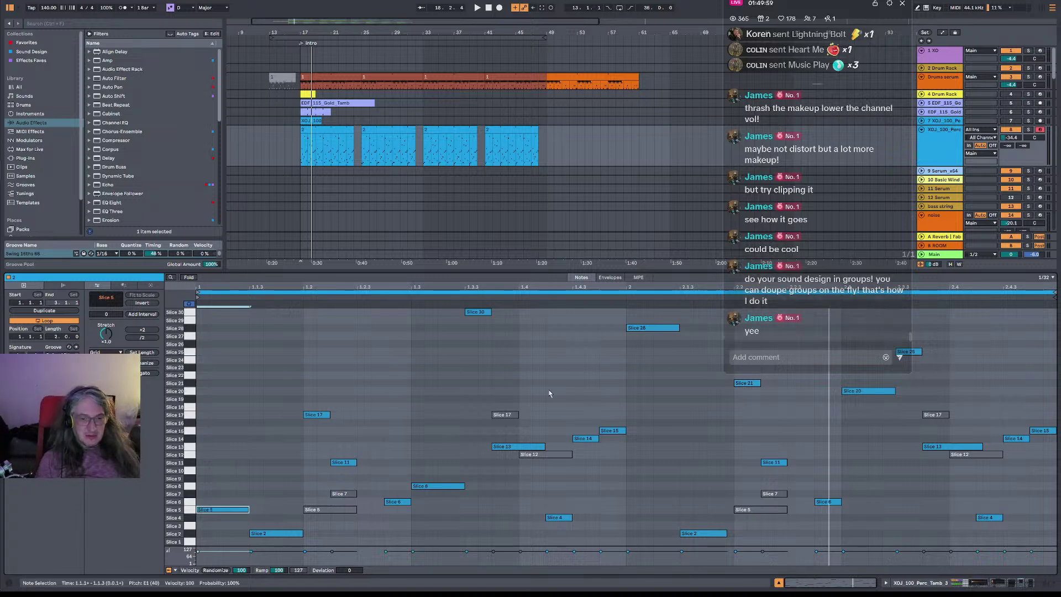
pyautogui.press('space')
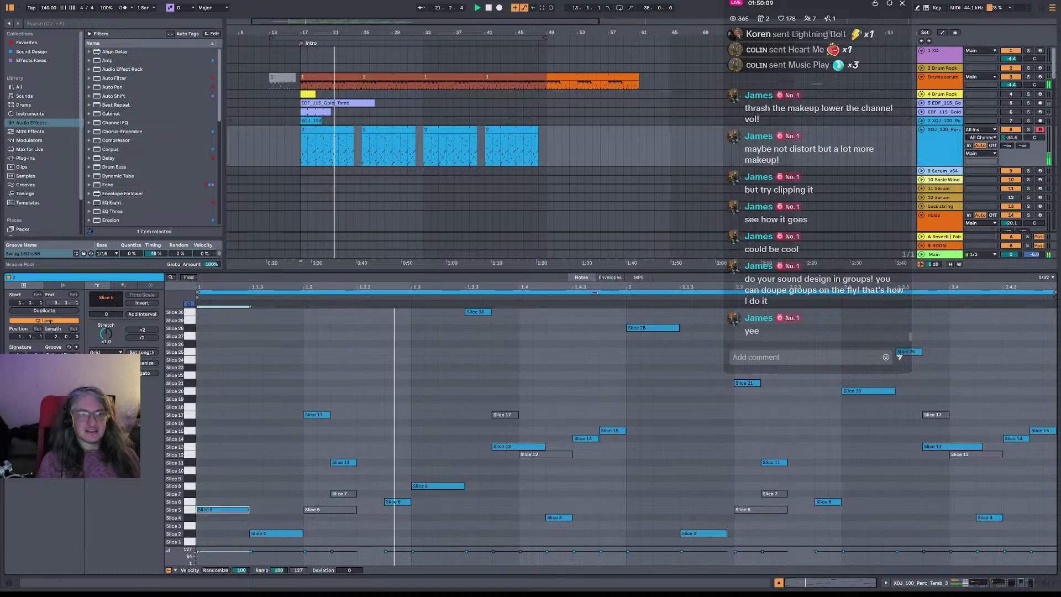
pyautogui.press('space')
pyautogui.press('space')
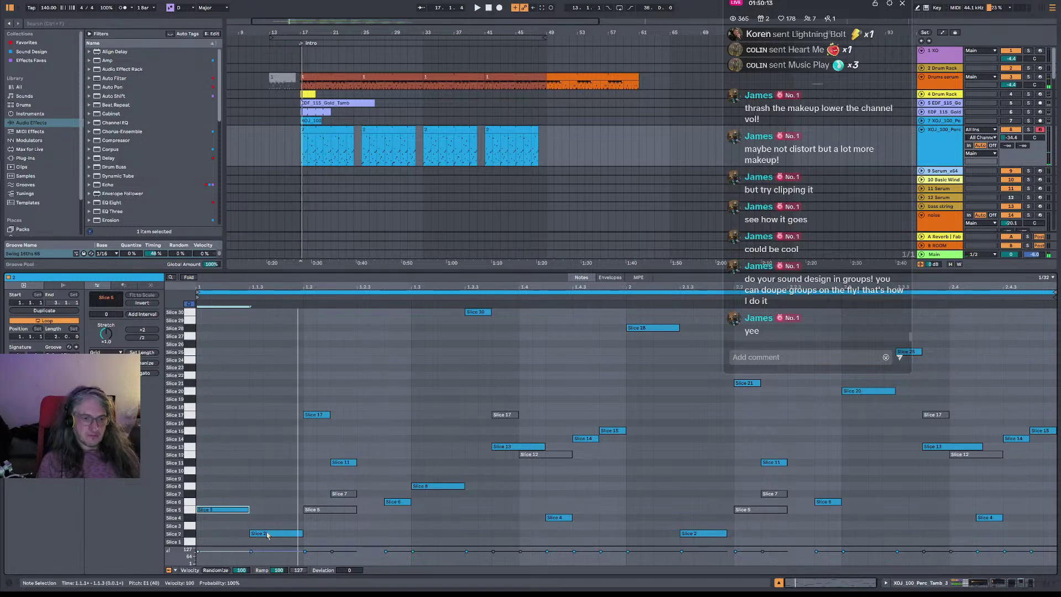
# - Try the percussion loop with the Slice 17 note at 1.2.1 deactivated, and with the Slice 11 note at 1.2.2 deactivated instead
pyautogui.click(323, 416)
pyautogui.press('space')
pyautogui.press('space')
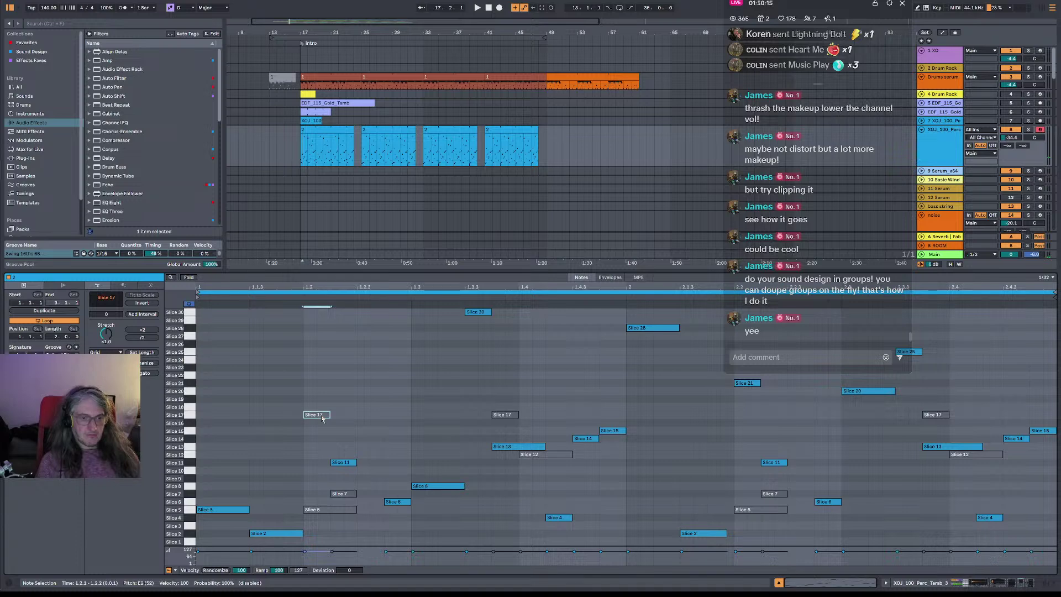
pyautogui.press('space')
pyautogui.click(343, 463)
pyautogui.press('space')
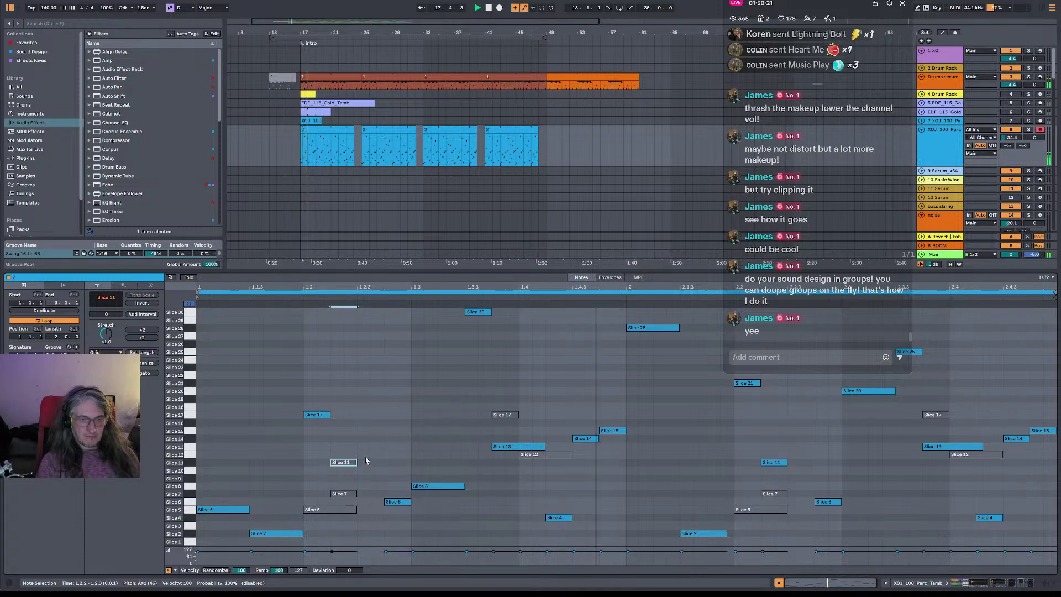
pyautogui.press('space')
# - Deactivate the Slice 8 note at 1.3.1 in the percussion clip and replay the loop from bar 17
pyautogui.click(436, 486)
pyautogui.press('space')
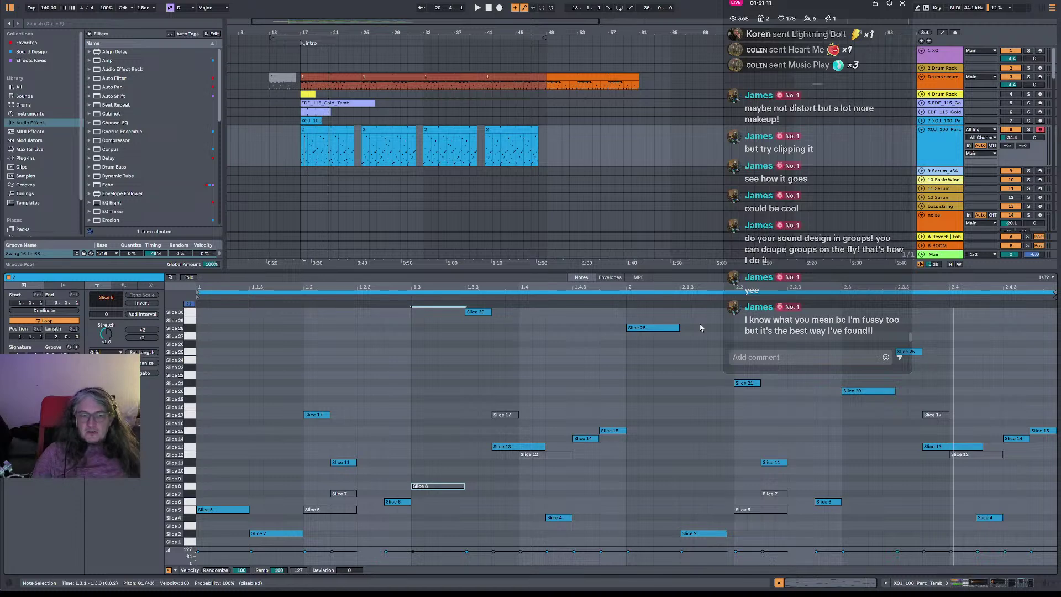
pyautogui.press('space')
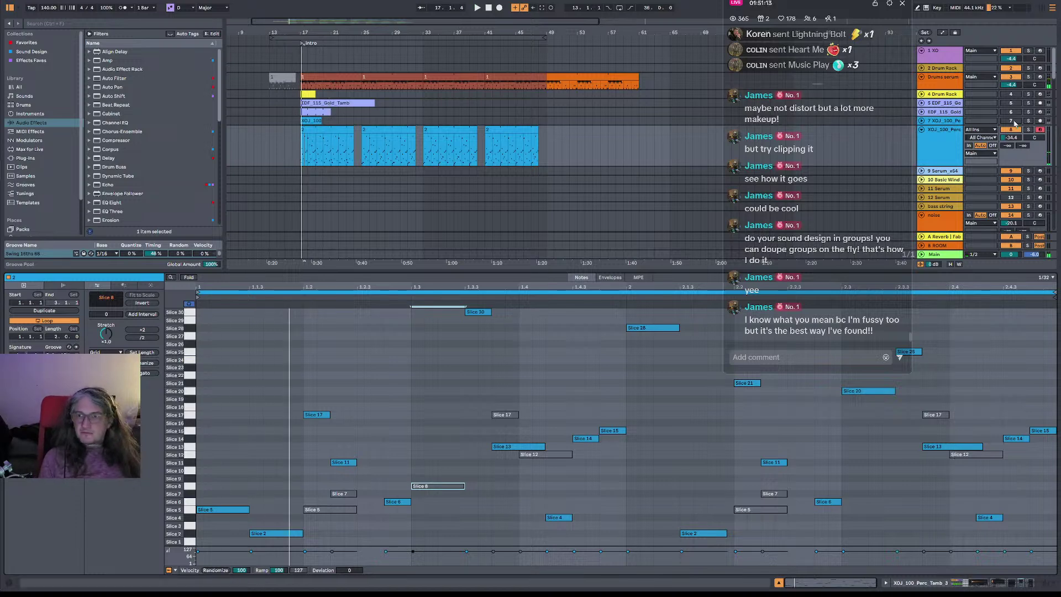
# - Return to the percussion track's device chain, select Glue Compressor and replay the mix from bar 17
pyautogui.hotkey('shift', 'Tab')
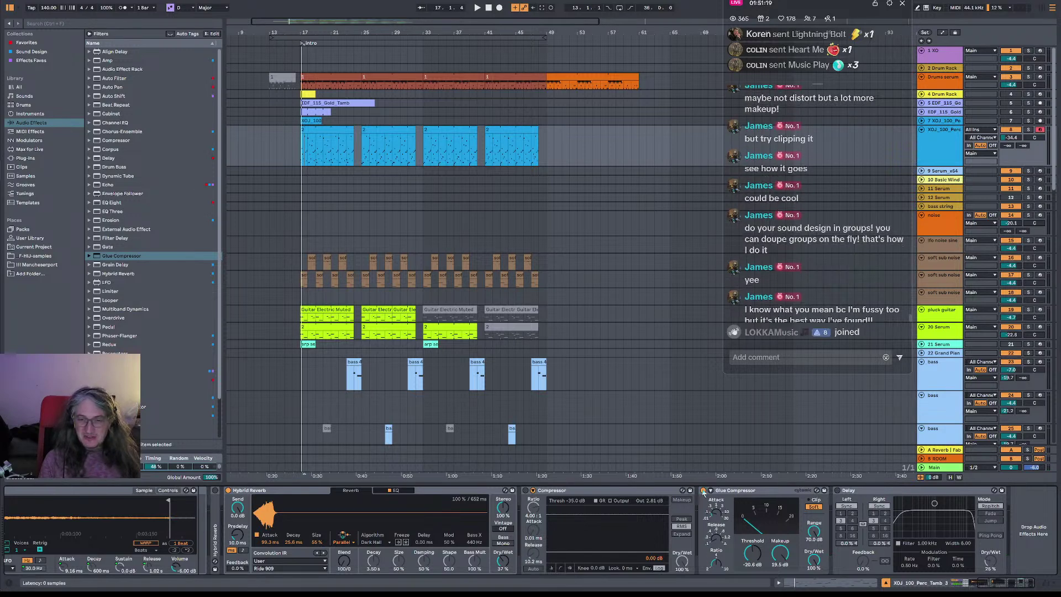
pyautogui.click(737, 492)
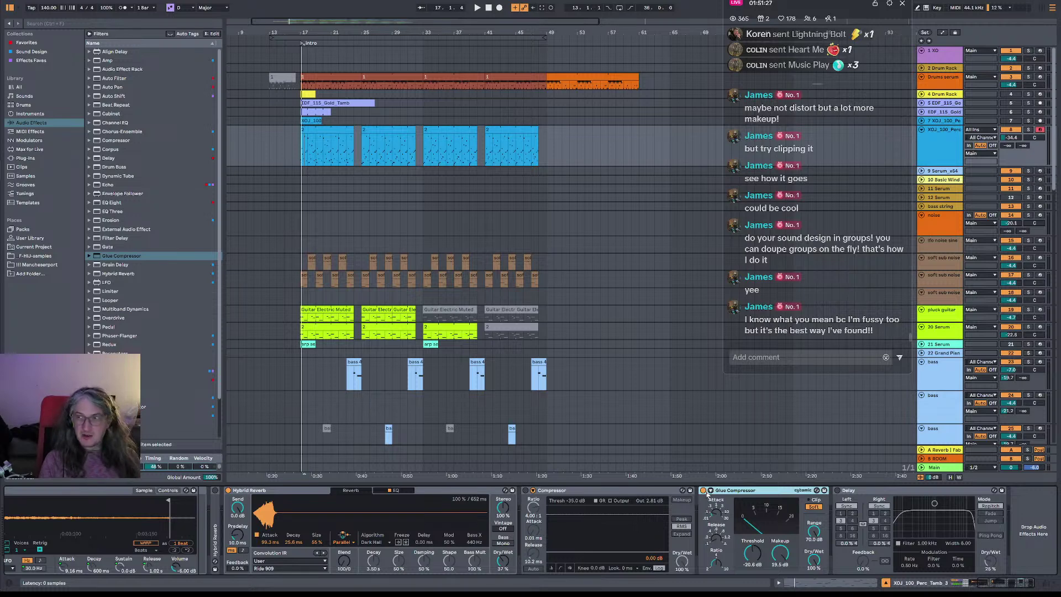
pyautogui.press('space')
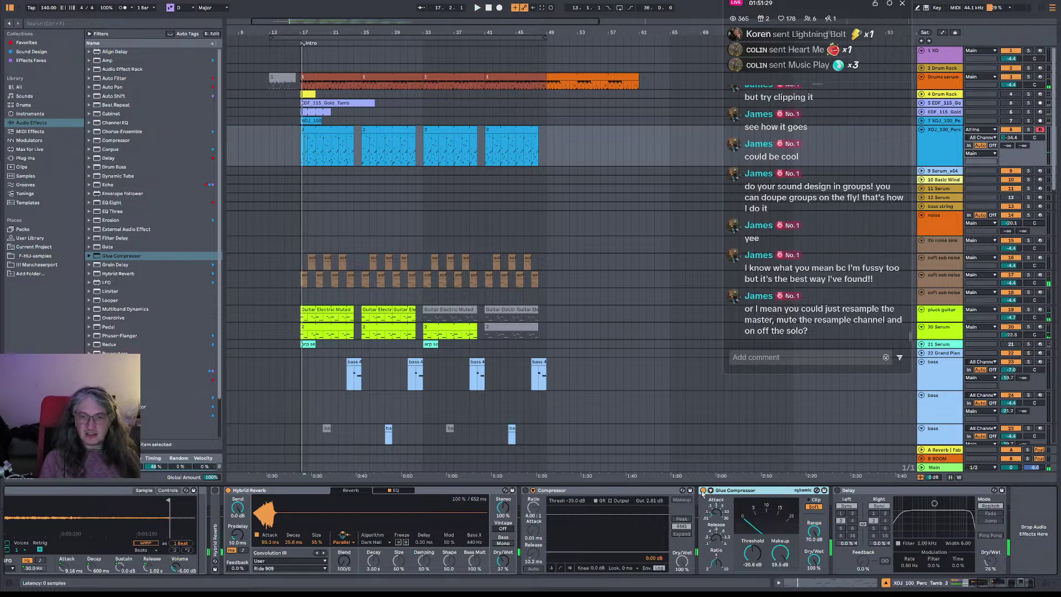
# - Set the XDJ_100_Perc track's volume to -16.4 dB and compare the balance by replaying the mix from bar 17
pyautogui.press('space')
pyautogui.moveTo(1011, 137)
pyautogui.mouseDown()
pyautogui.moveTo(1011, 105)
pyautogui.moveTo(1012, 155)
pyautogui.moveTo(1012, 140)
pyautogui.mouseUp()
pyautogui.press('space')
pyautogui.press('space')
pyautogui.press('space')
pyautogui.press('space')
pyautogui.press('space')
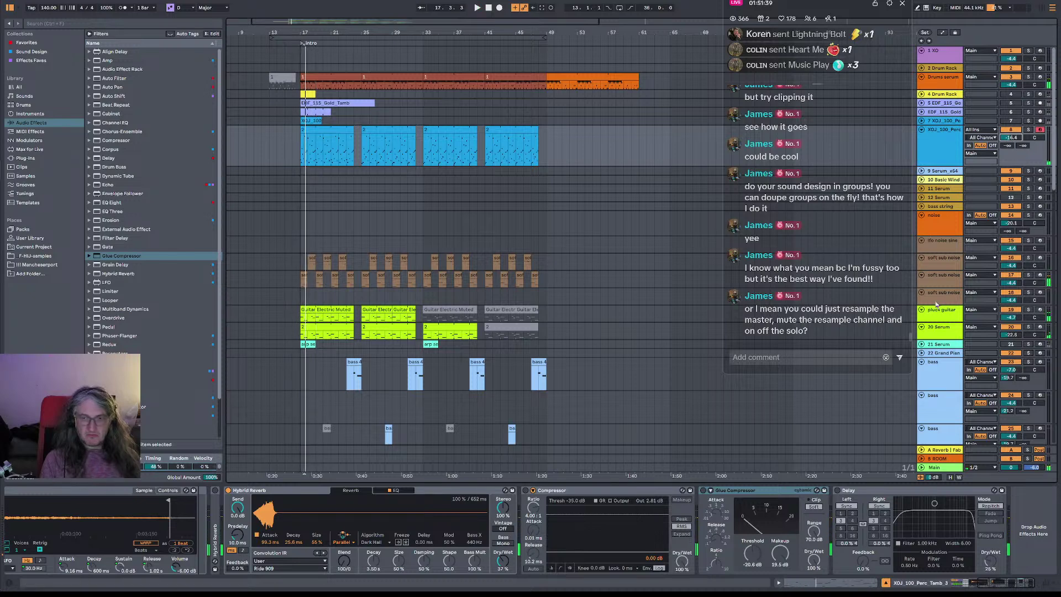
# - Enable the percussion track's Glue Compressor, set Makeup to 2.38 dB and Threshold to -18.4 dB while the mix plays
pyautogui.click(703, 491)
pyautogui.press('space')
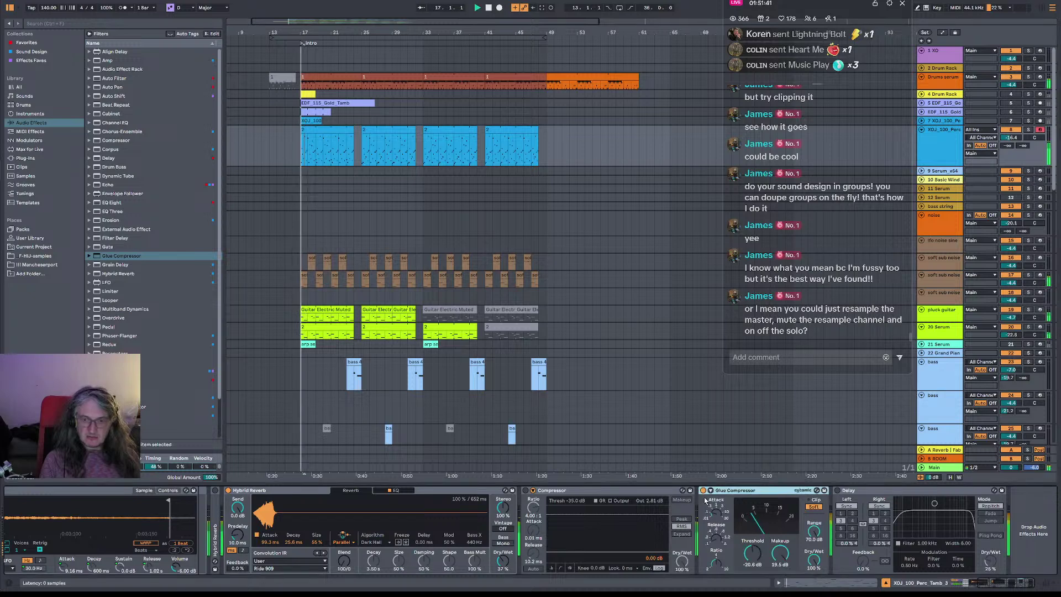
pyautogui.moveTo(790, 554); pyautogui.dragTo(789, 574)
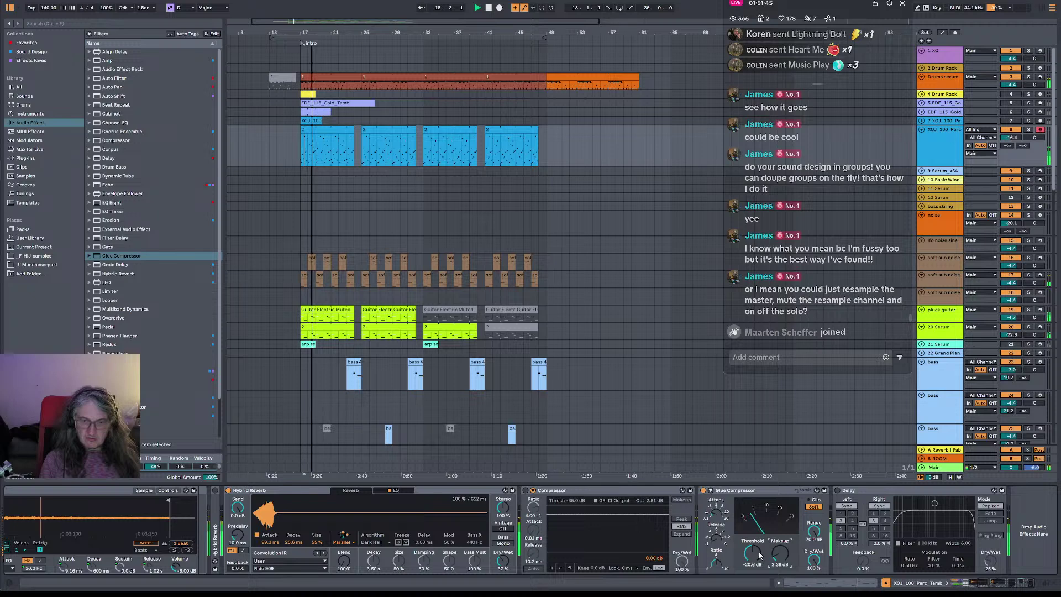
pyautogui.moveTo(757, 552); pyautogui.dragTo(757, 546)
pyautogui.press('space')
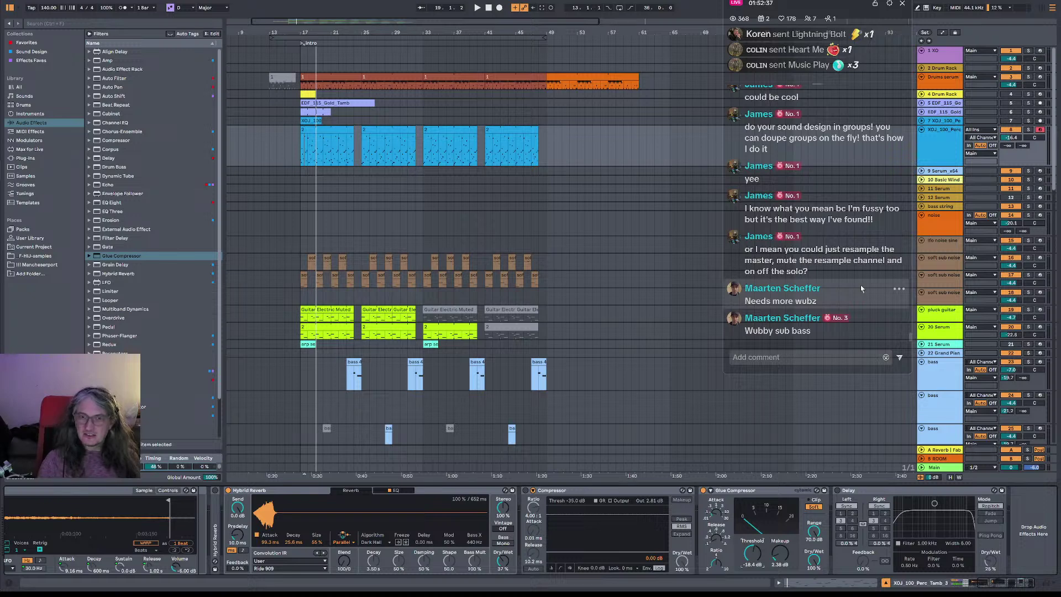
# - Replay the loop from bar 17, solo the percussion track, and open the Drums serum track's Drum Rack
pyautogui.press('space')
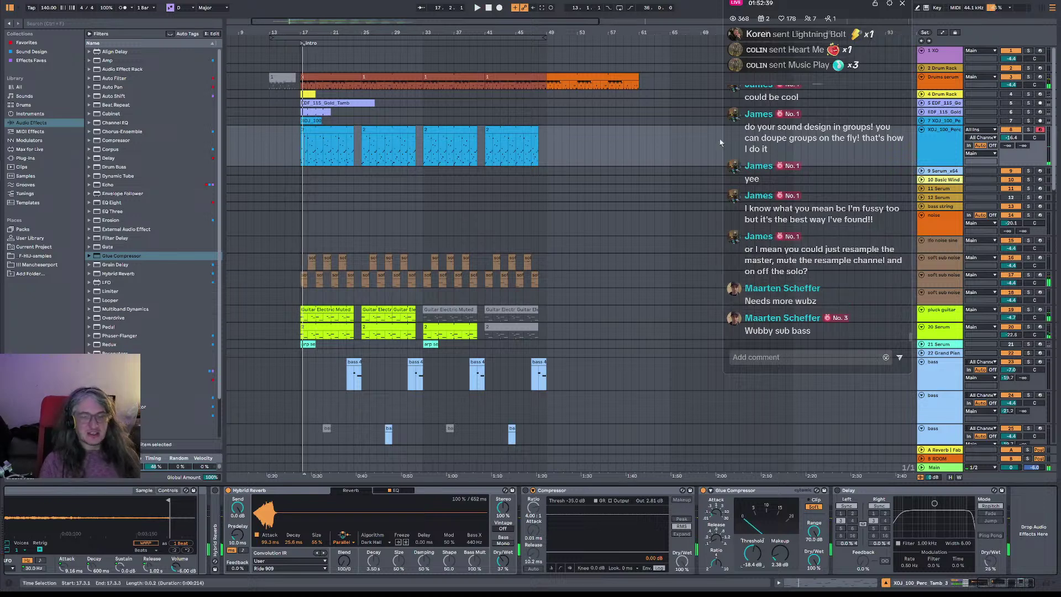
pyautogui.press('space')
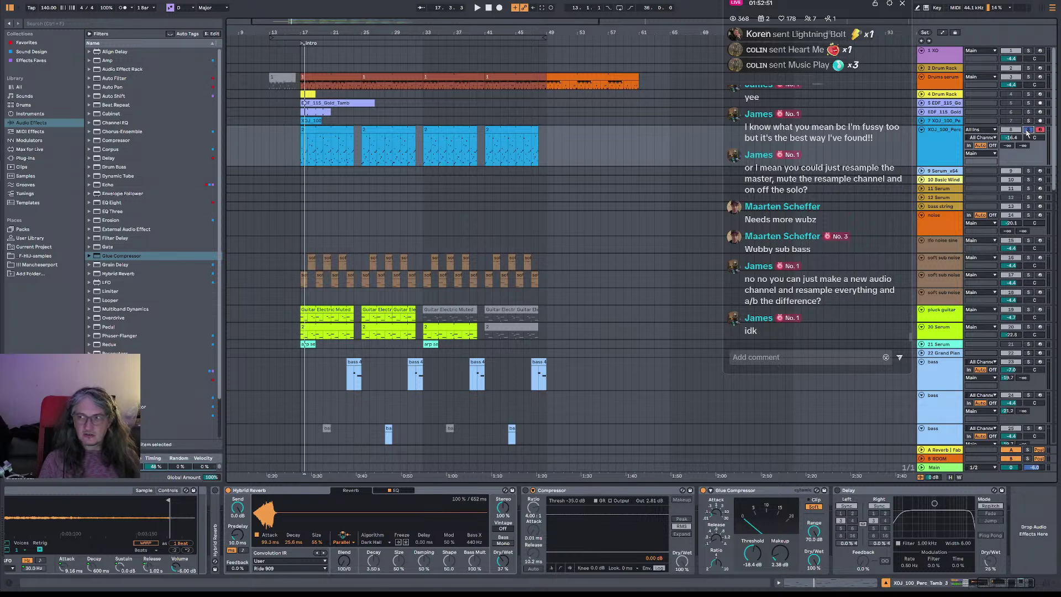
pyautogui.click(925, 88)
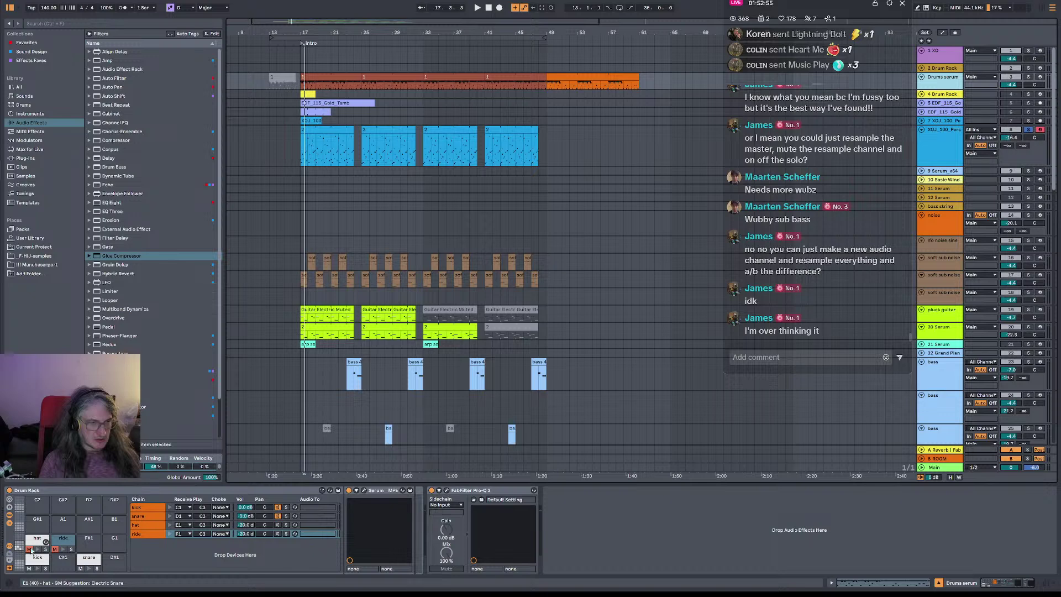